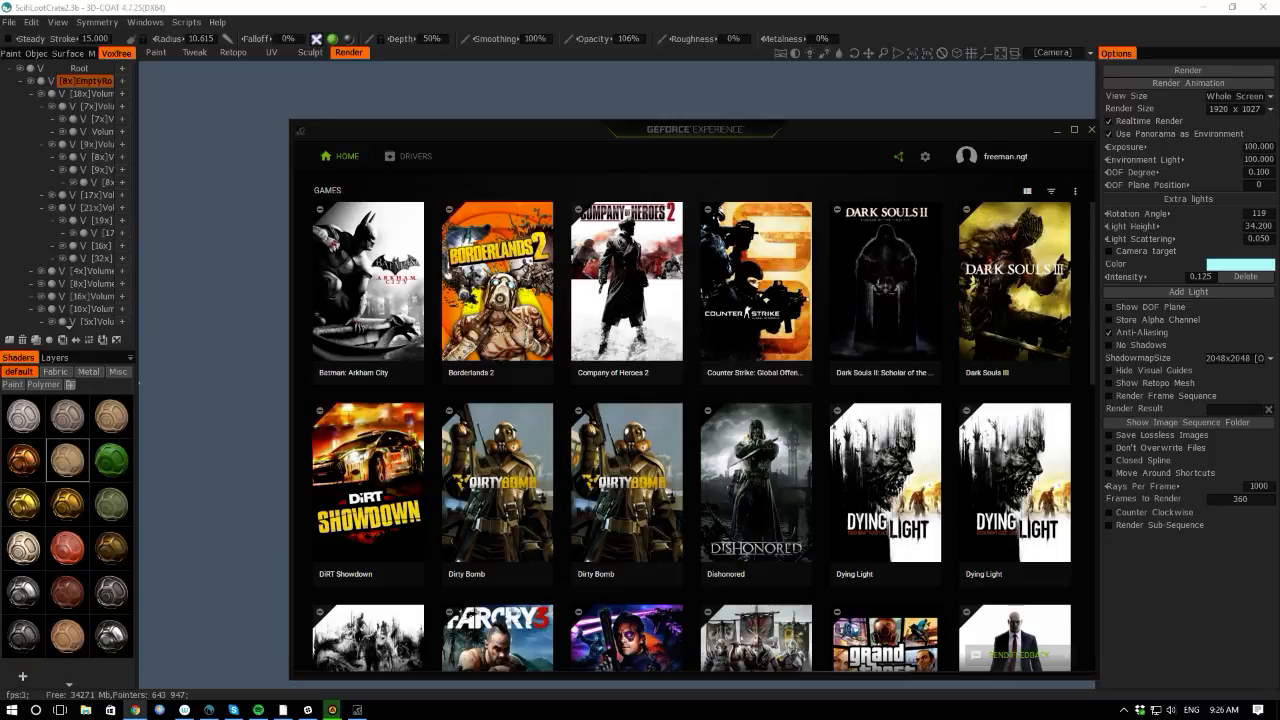
Minimize the GeForce Experience window and light the crate in the Sculpt workspace with the first panorama in the list.
click(1055, 131)
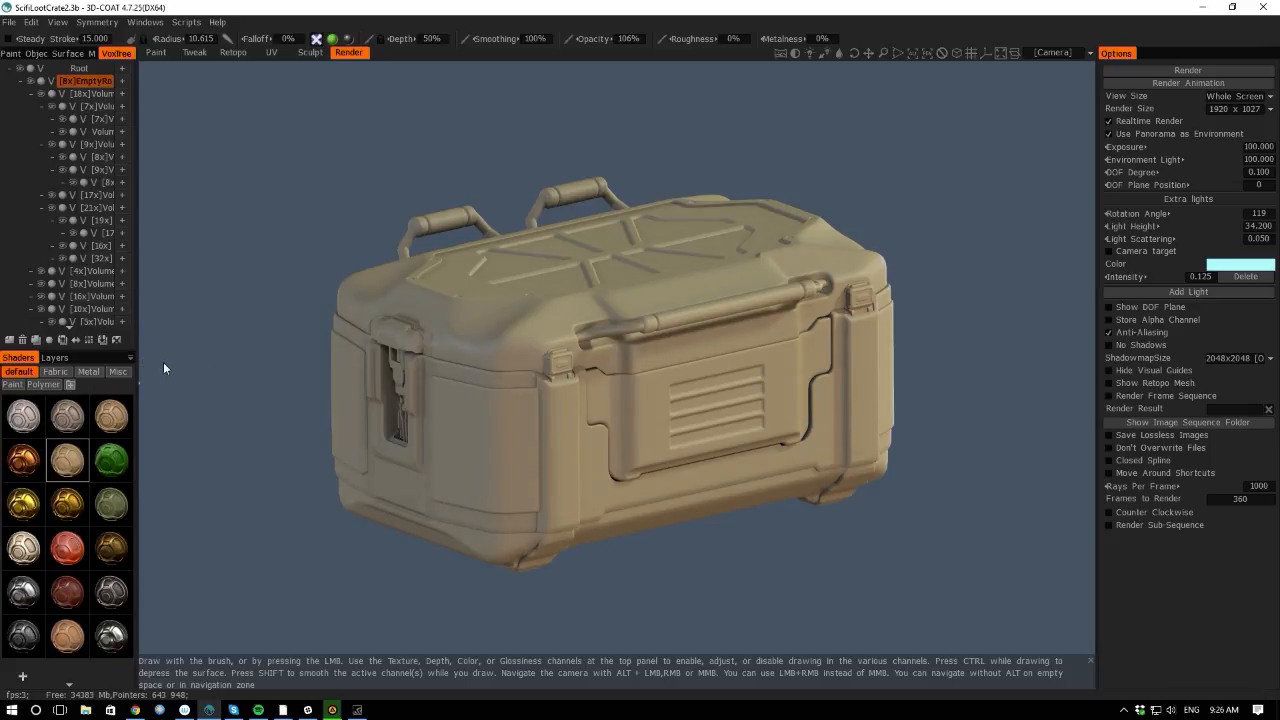
mouse_move(171, 359)
mouse_down()
mouse_move(314, 55)
mouse_move(272, 119)
mouse_up()
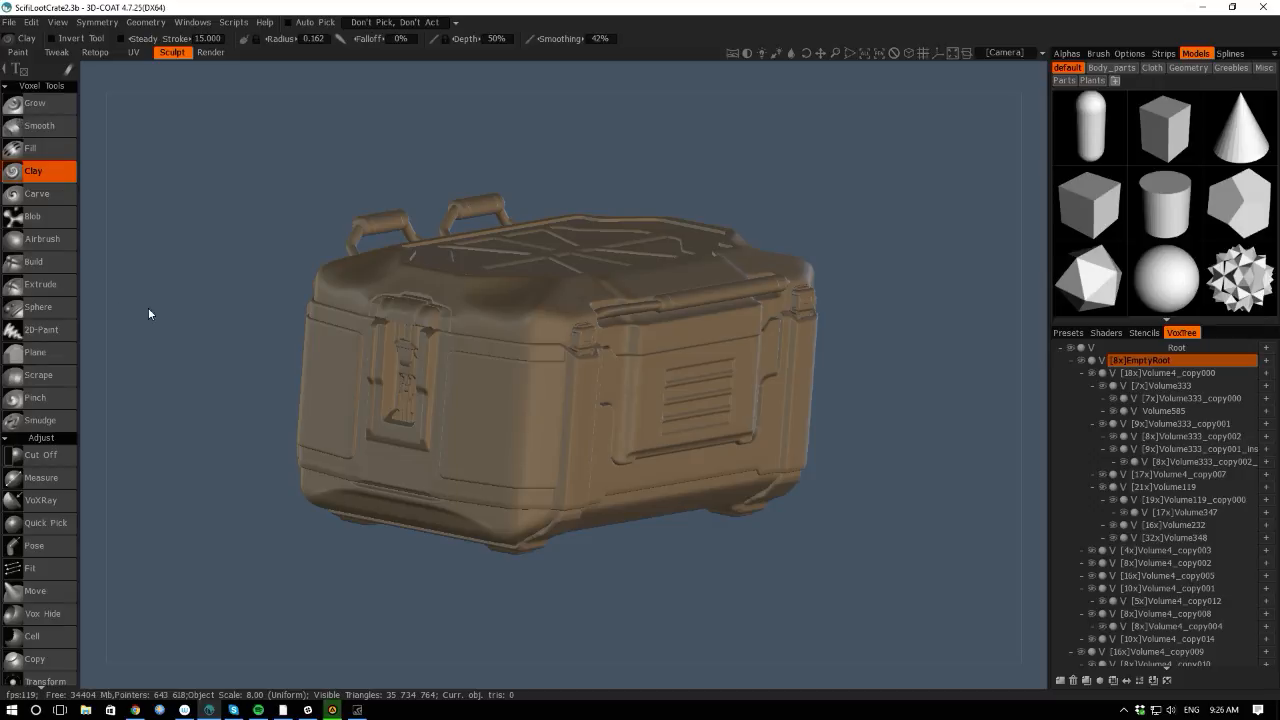
click(732, 53)
click(727, 112)
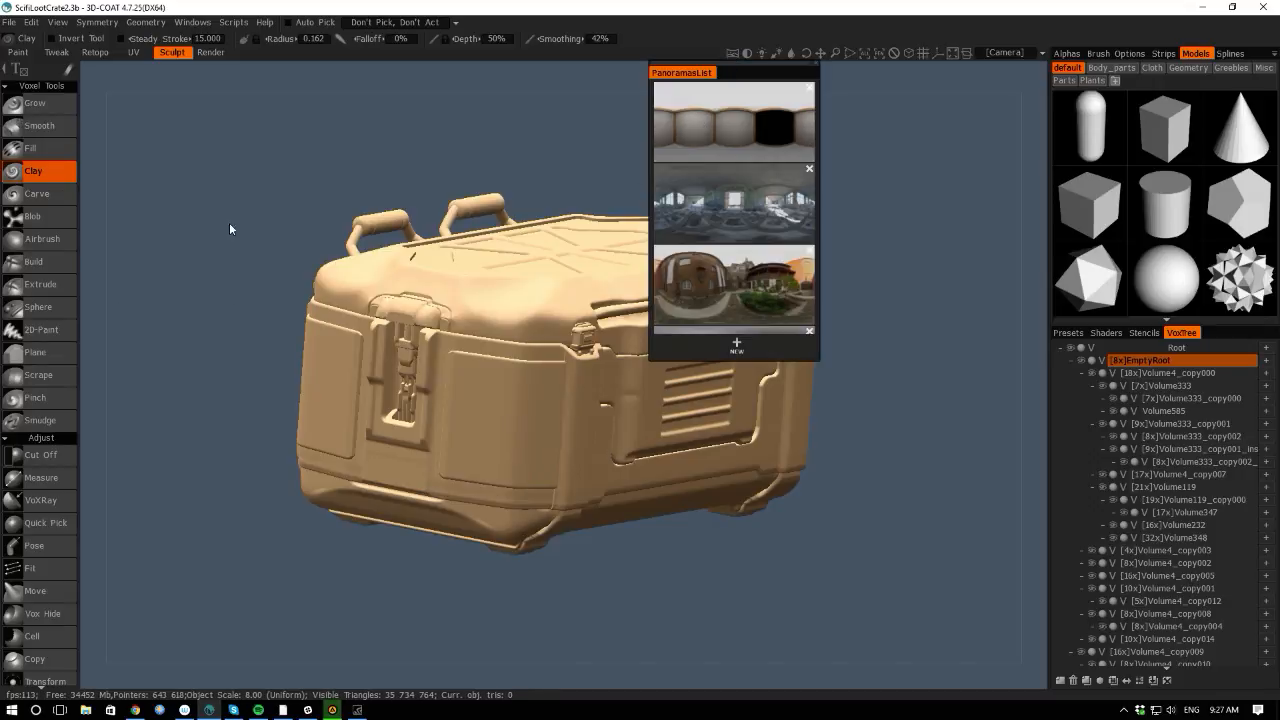
Examine the sculpted crate from its latch side, handle side, front and top, including the vents and hinges up close.
drag(137, 303, 269, 347)
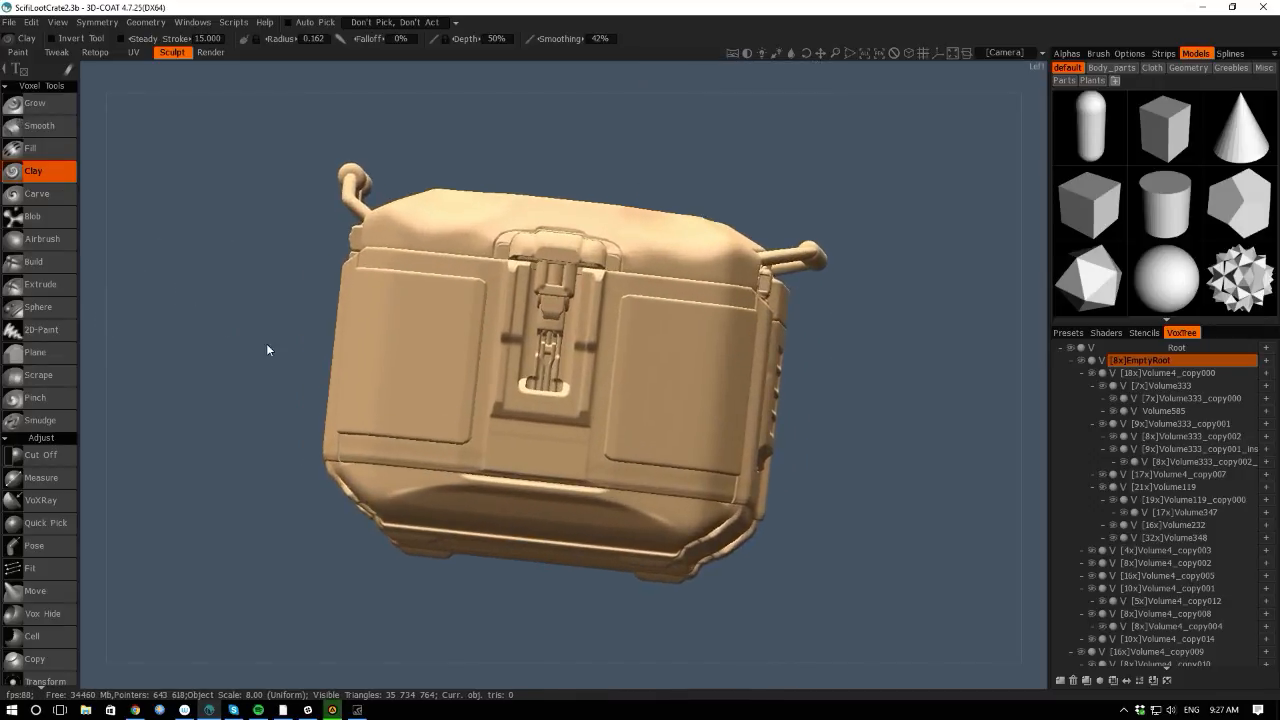
scroll(269, 347, up, 3)
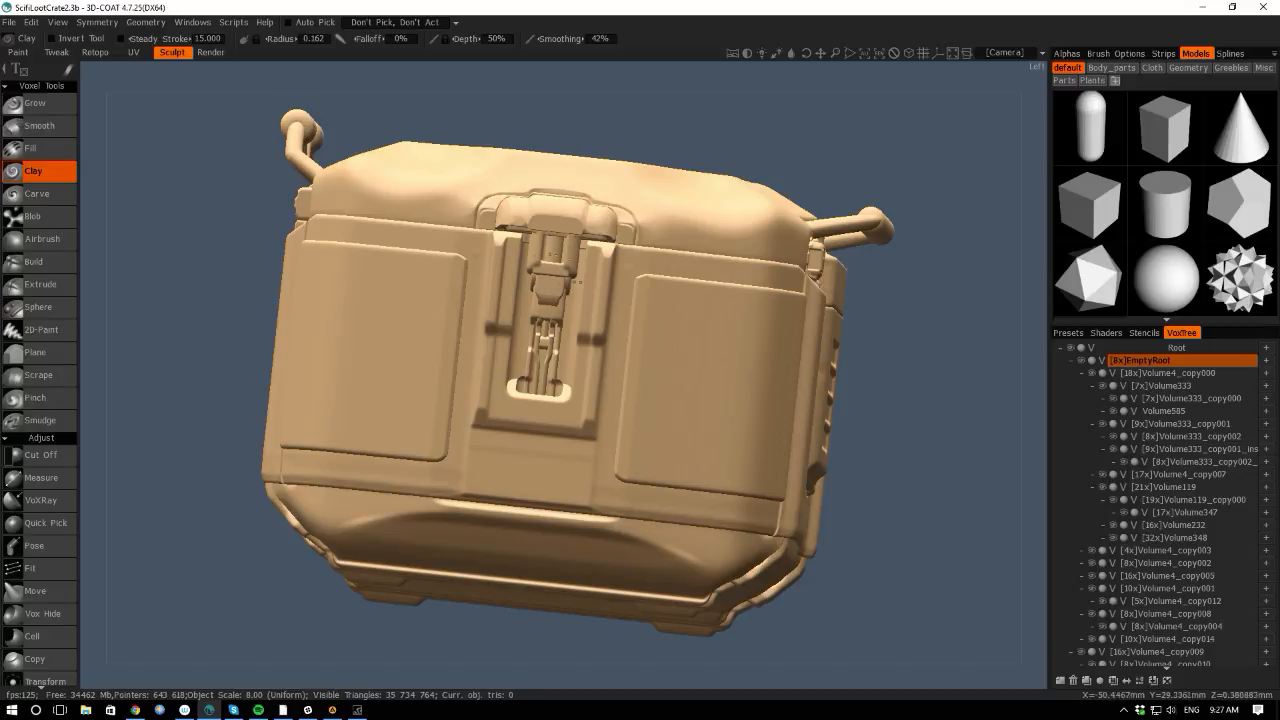
drag(108, 283, 228, 295)
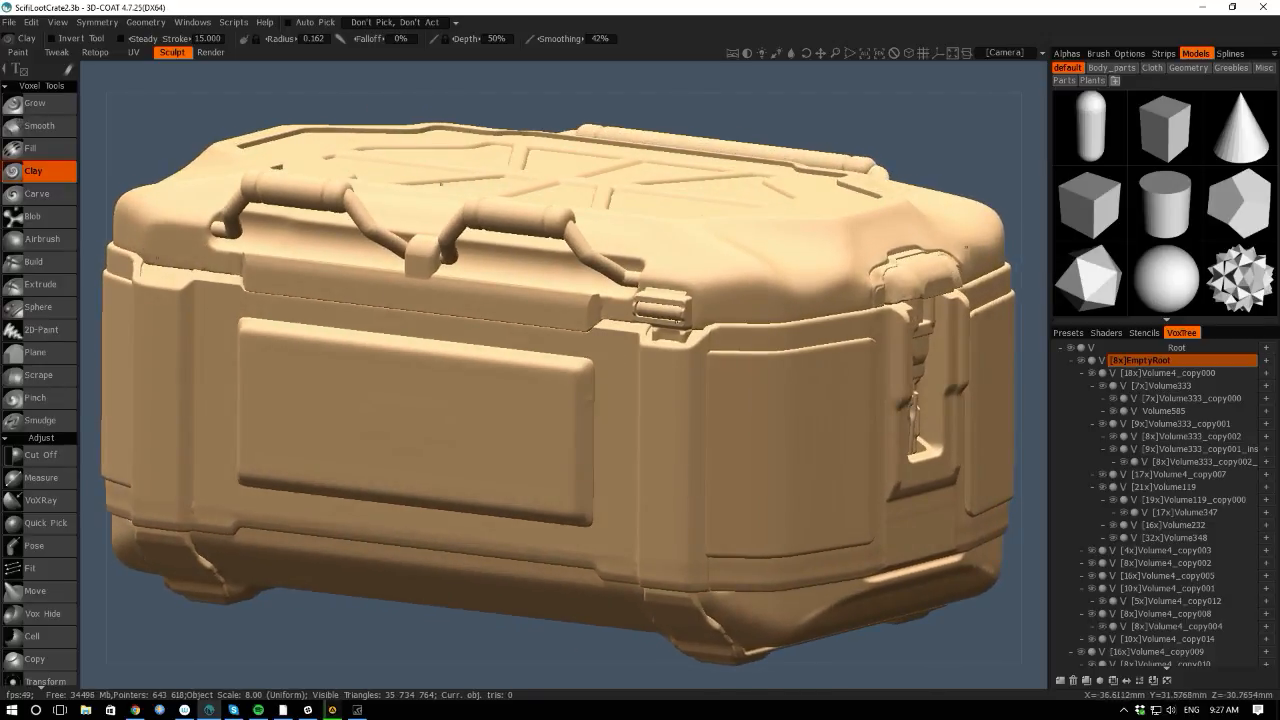
right_drag(406, 645, 353, 540)
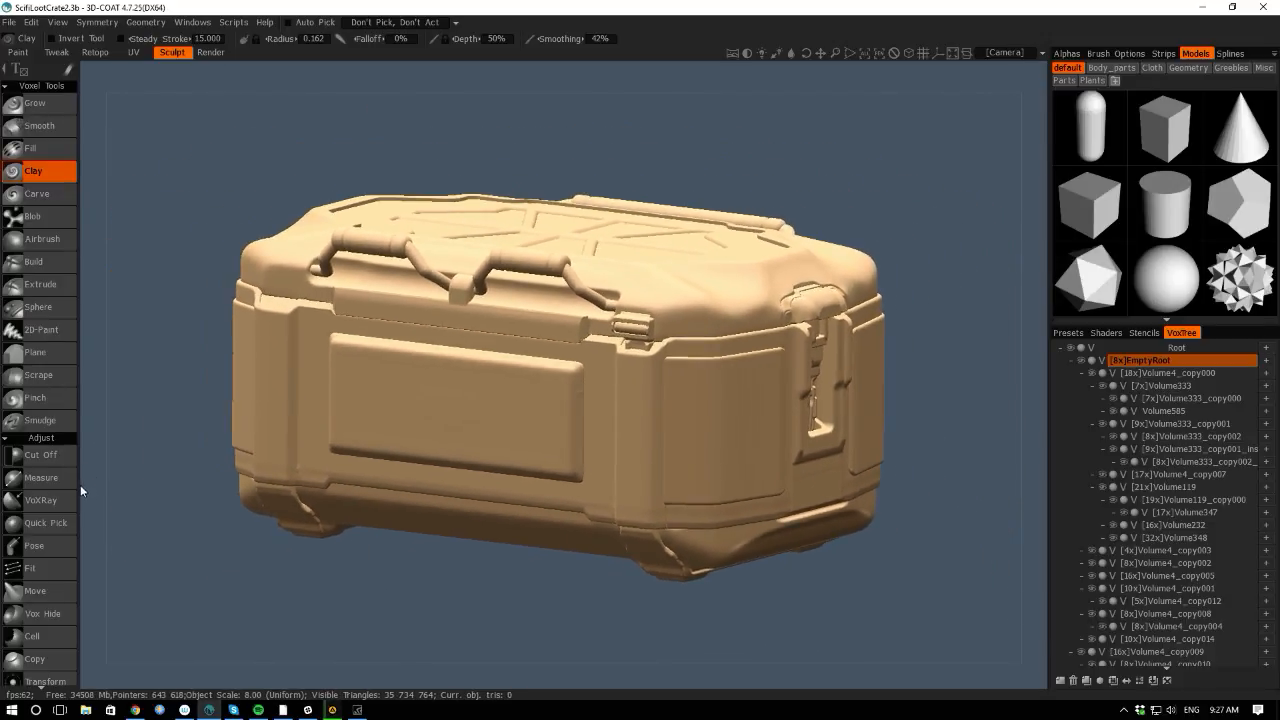
drag(85, 450, 715, 370)
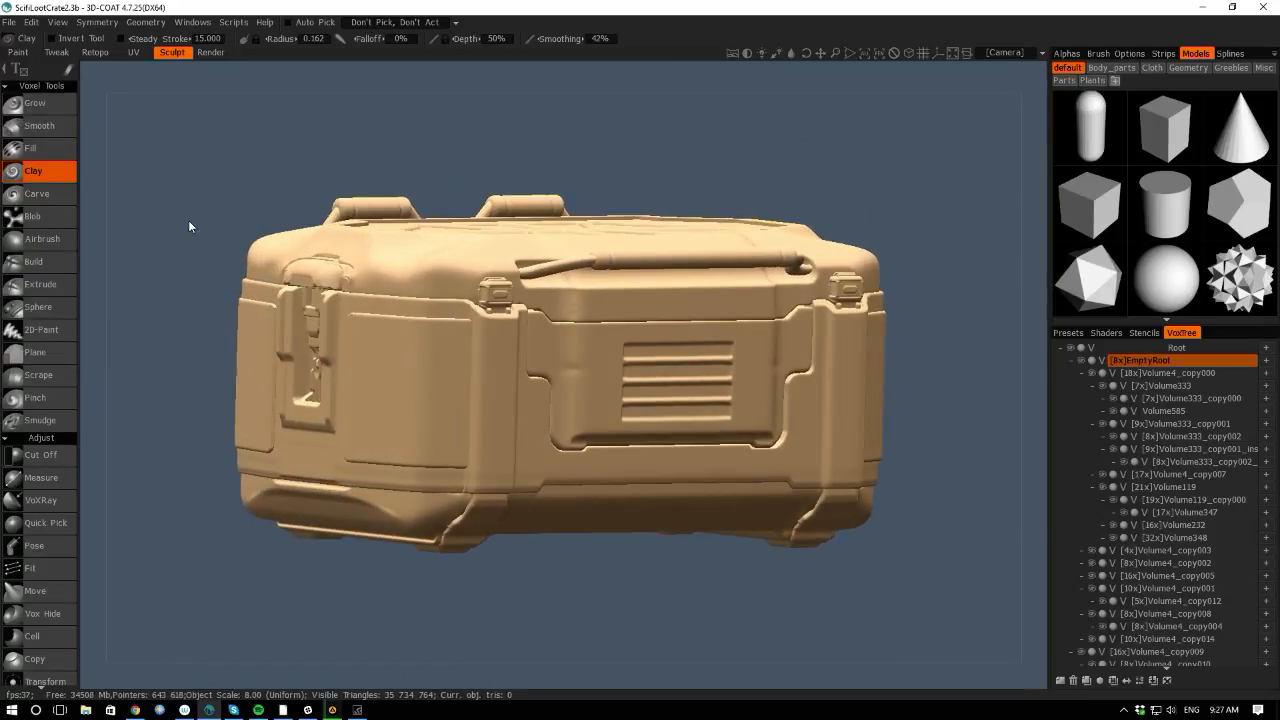
right_drag(190, 225, 438, 211)
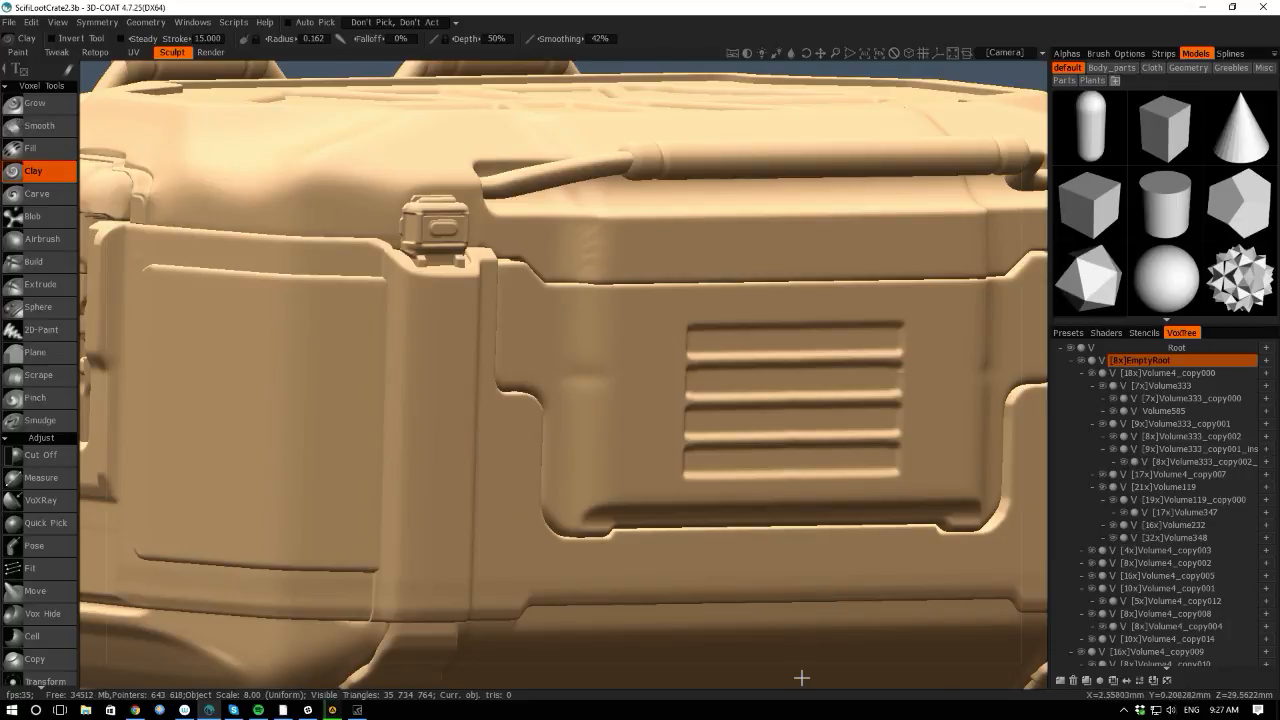
right_drag(800, 677, 728, 482)
drag(403, 74, 368, 168)
drag(103, 317, 219, 310)
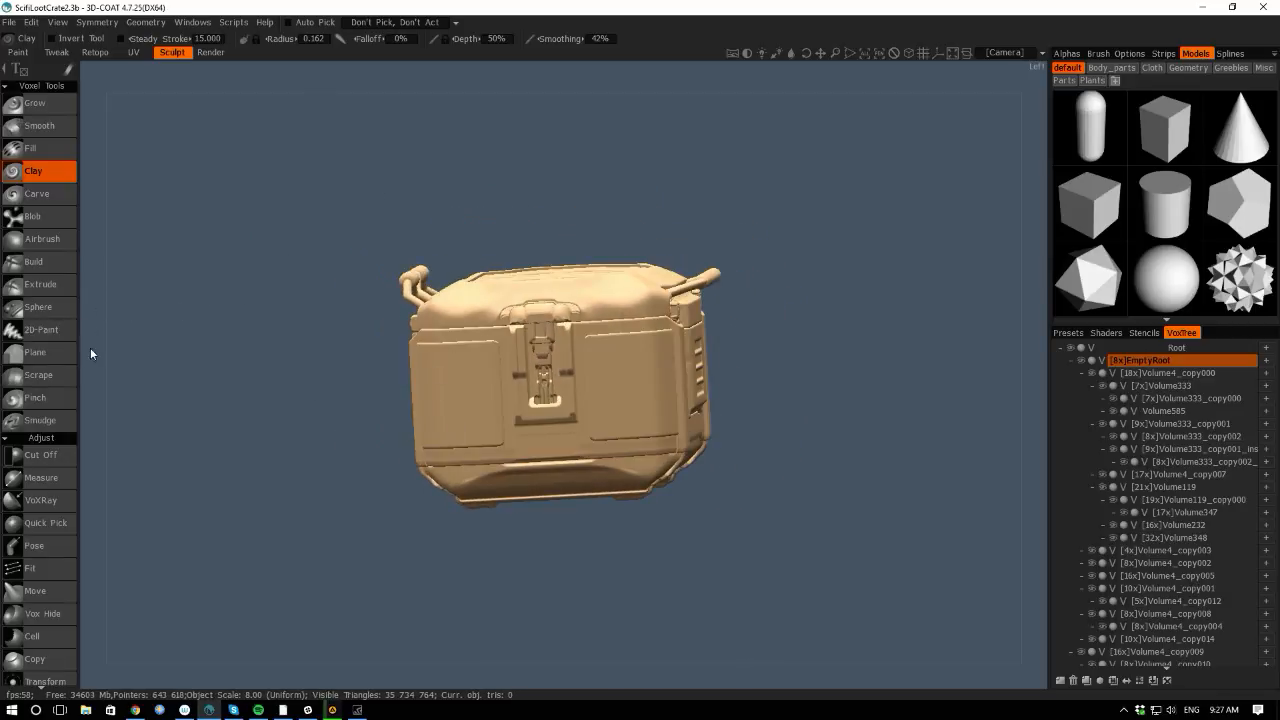
drag(91, 349, 312, 342)
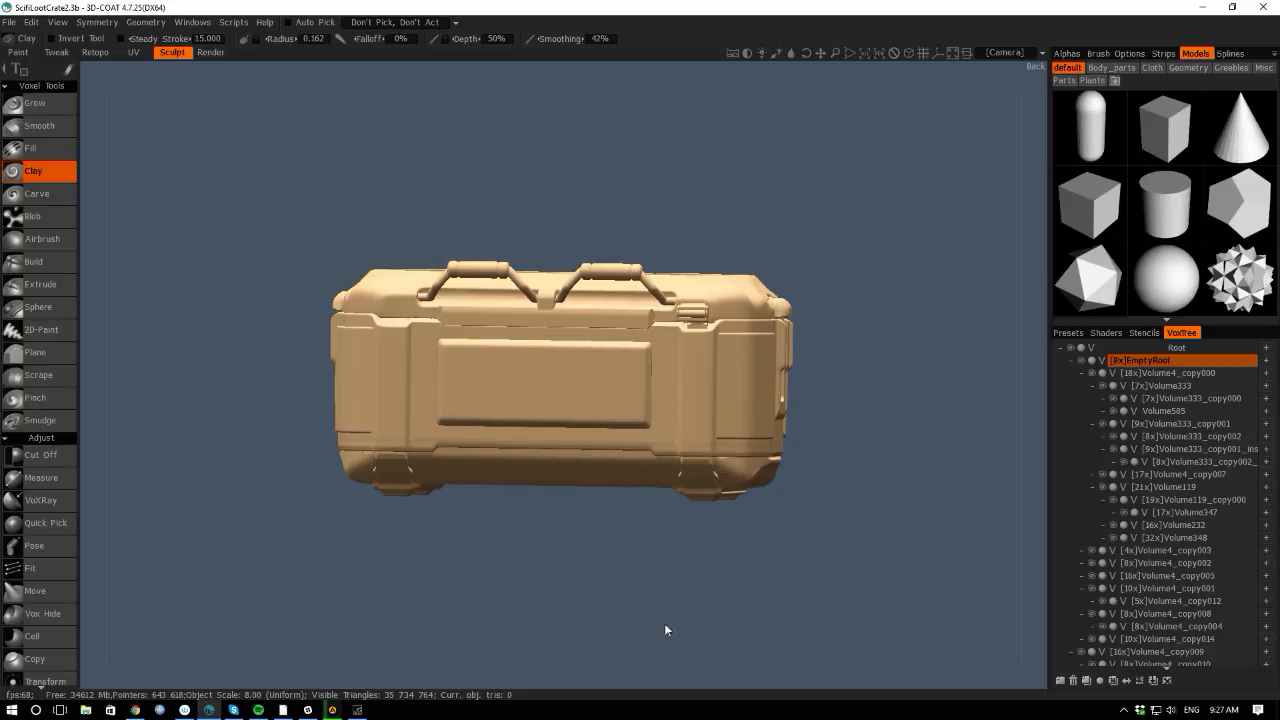
drag(737, 672, 517, 617)
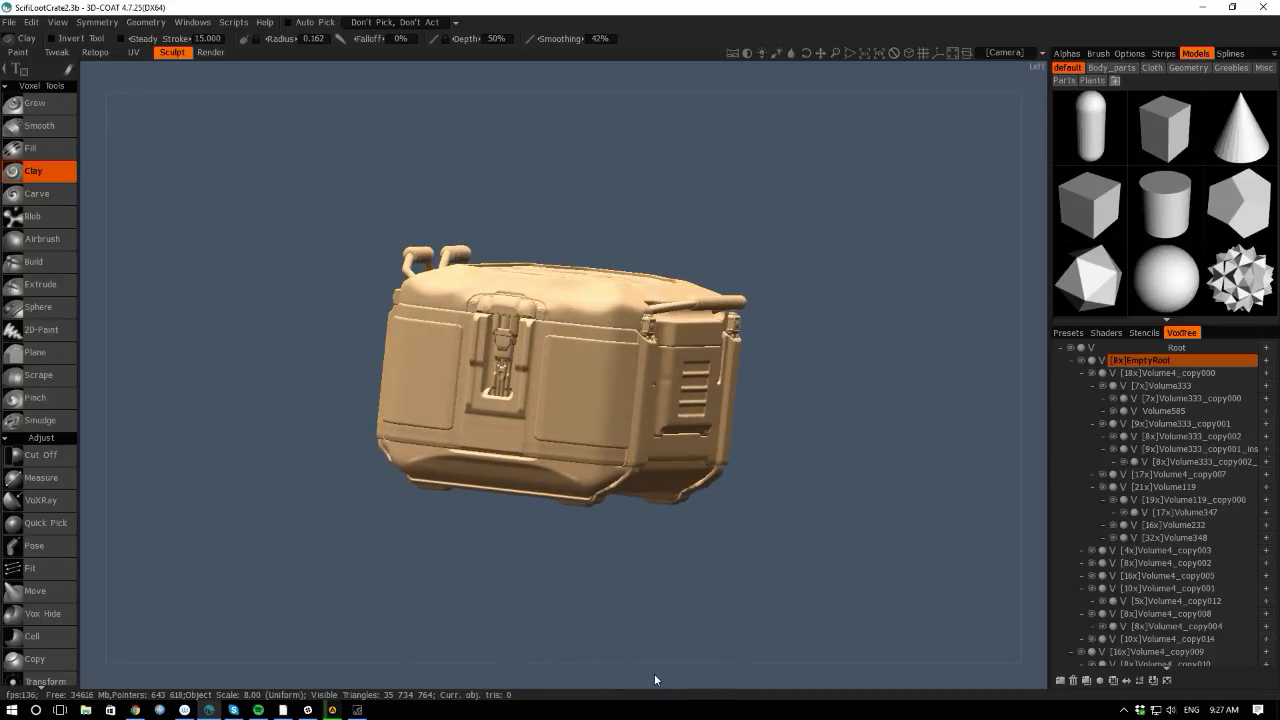
drag(654, 677, 568, 626)
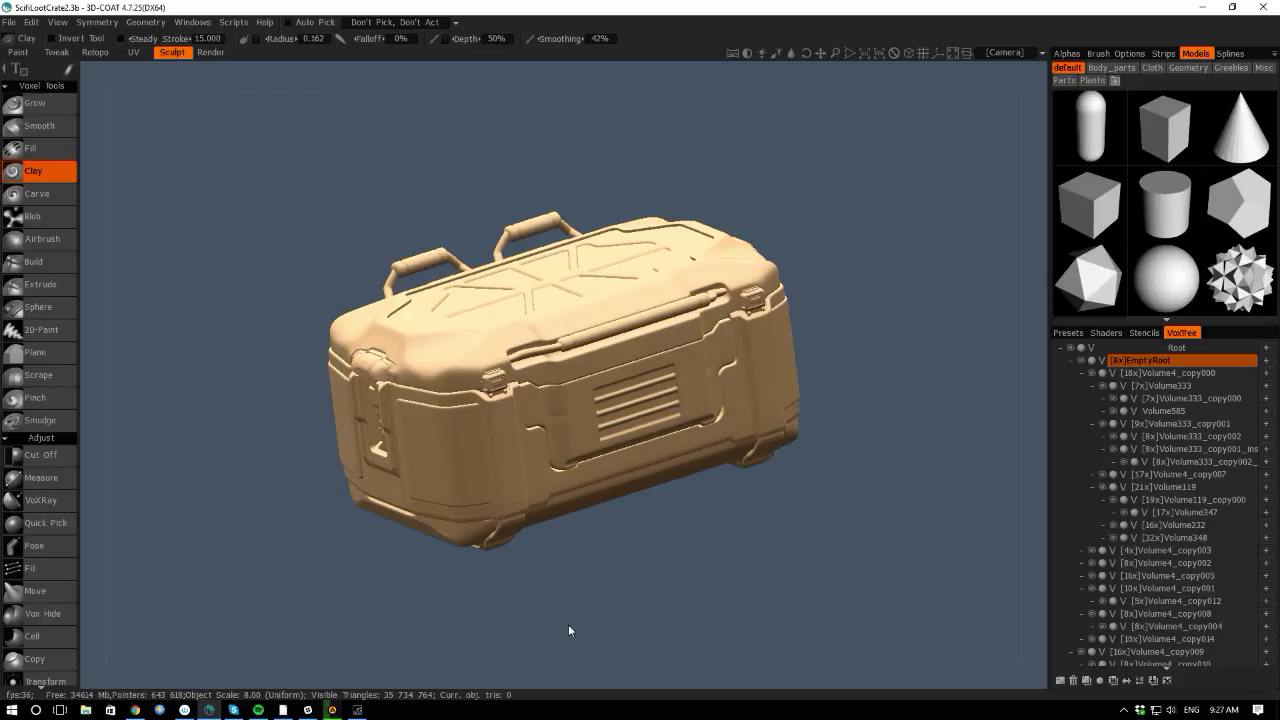
key(KP_2)
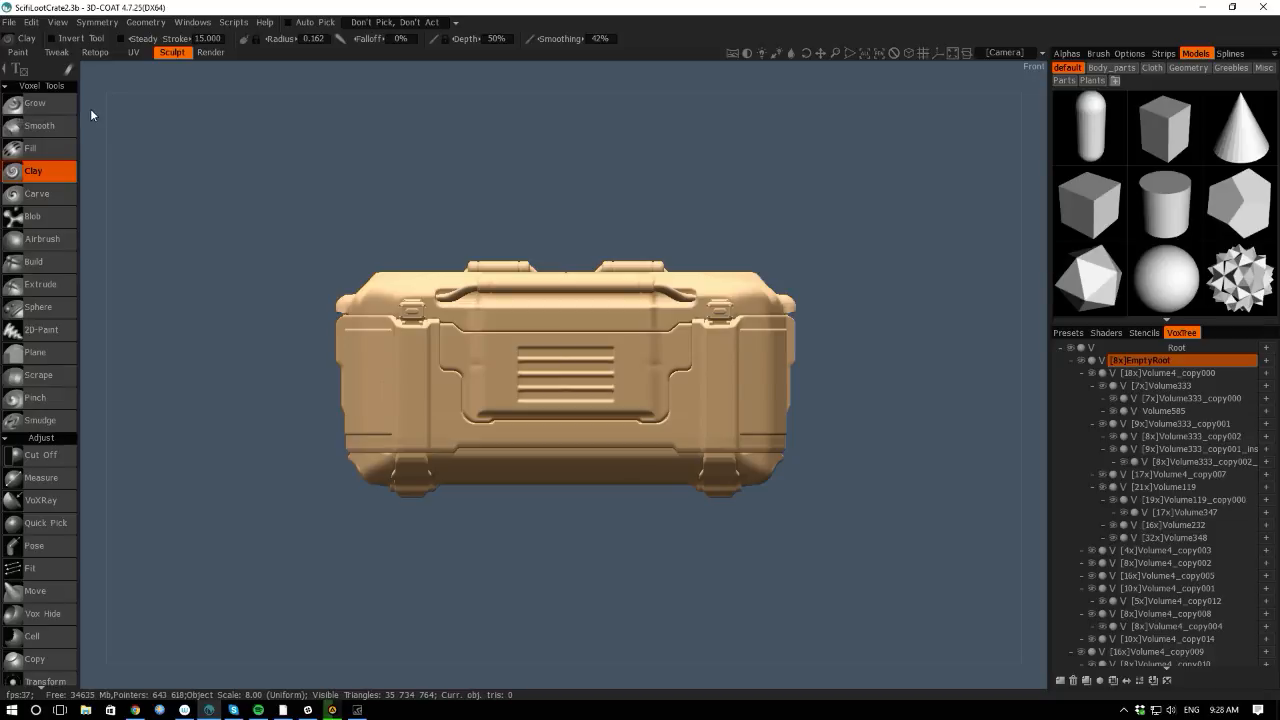
drag(91, 115, 190, 155)
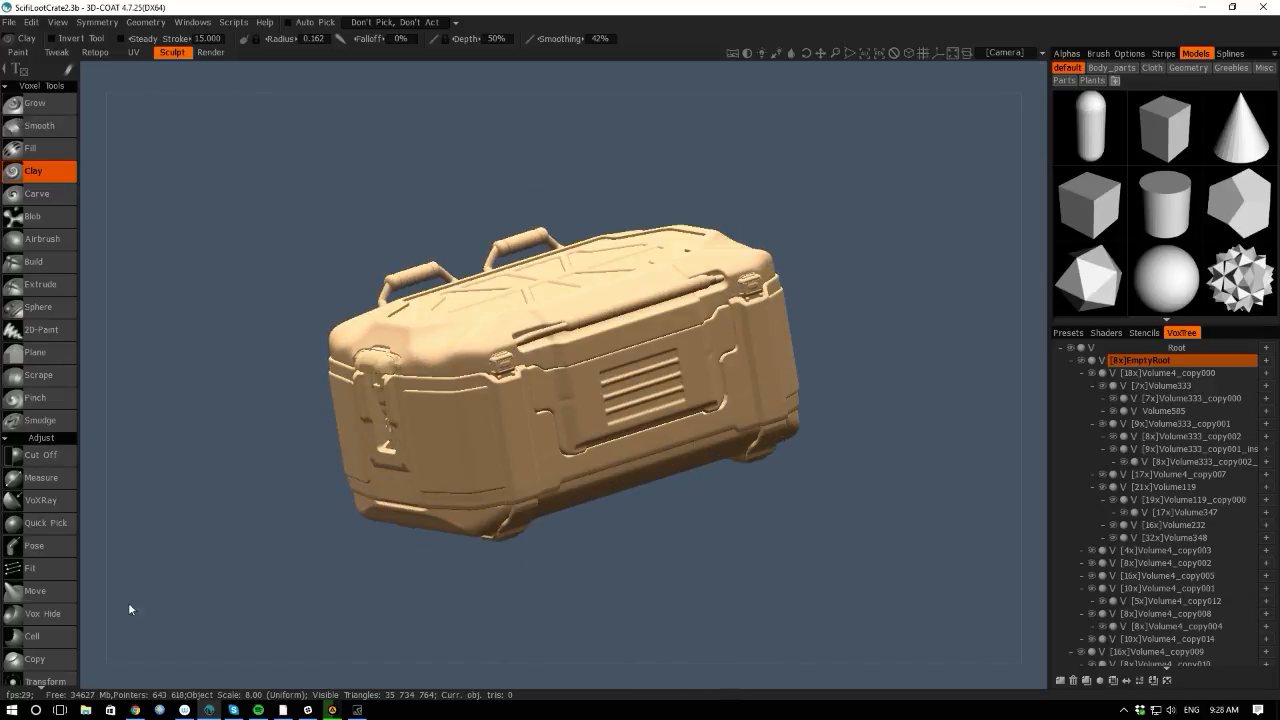
Share Screen 2 in the Google Hangouts call, return to 3D-Coat and hide the sharing notification.
mouse_move(136, 708)
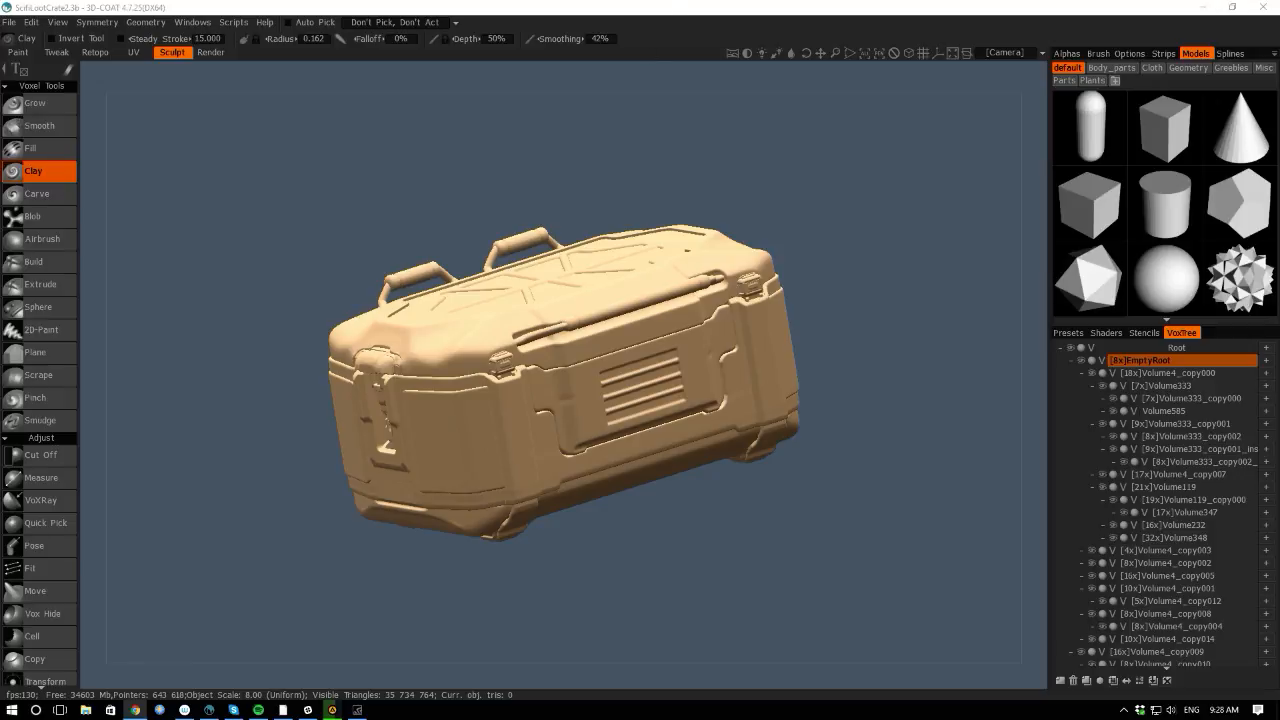
drag(1279, 281, 1041, 36)
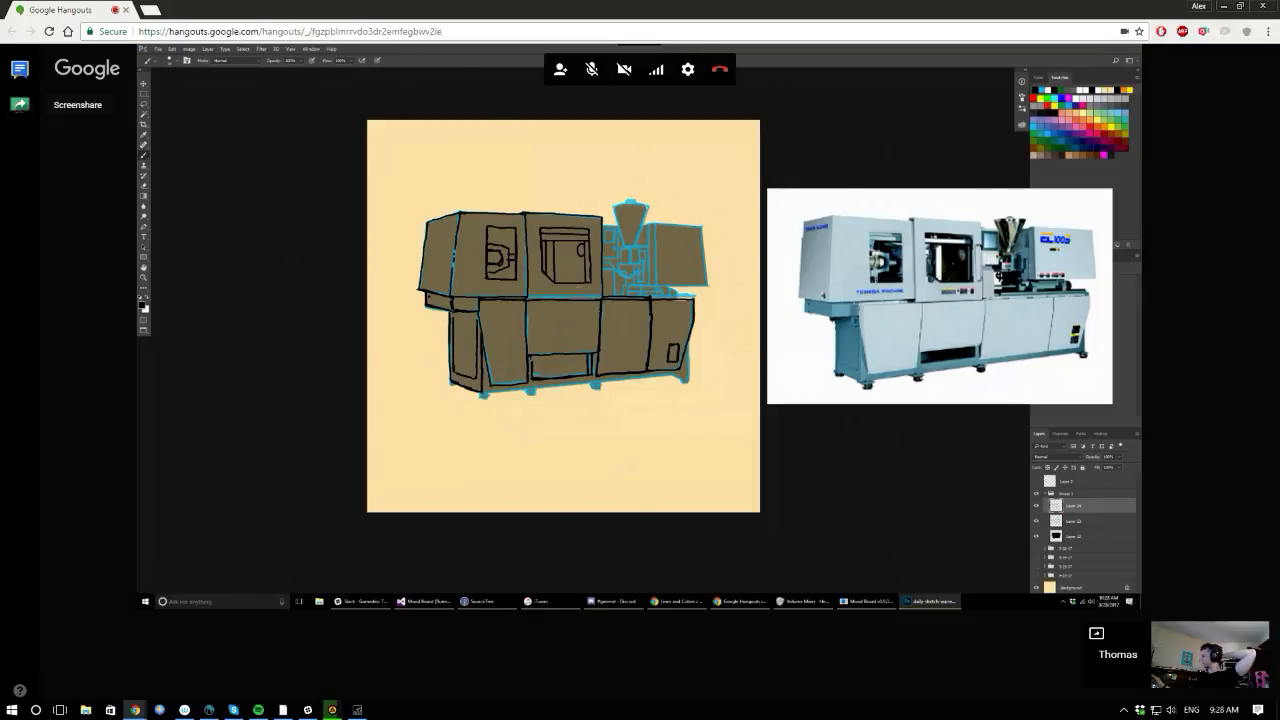
click(22, 106)
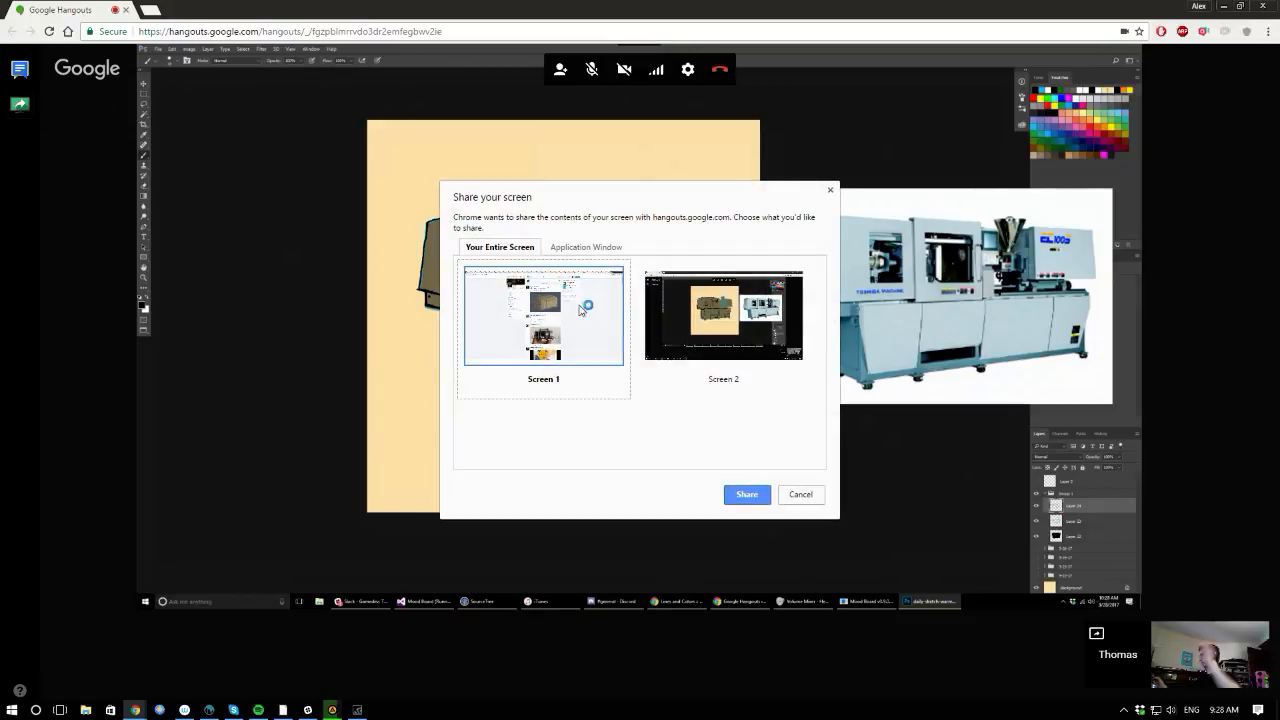
double_click(679, 321)
mouse_move(256, 13)
mouse_down()
mouse_move(323, 138)
mouse_move(1279, 330)
mouse_up()
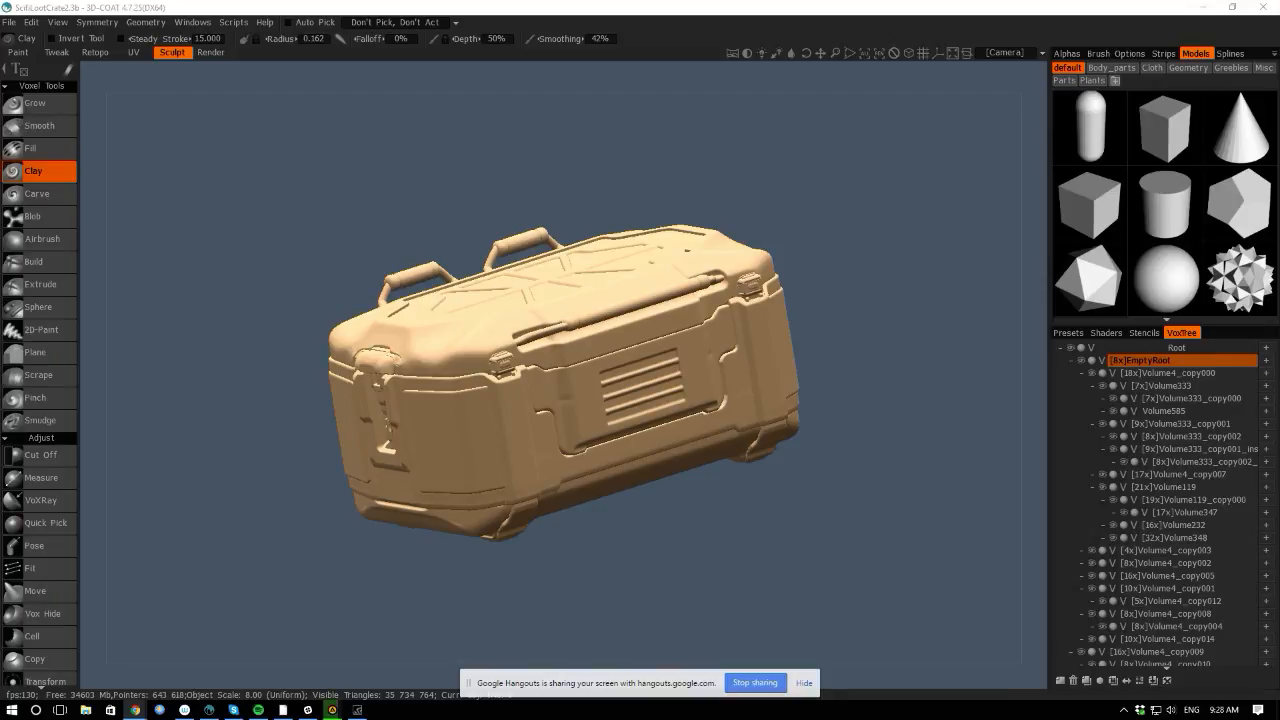
click(94, 317)
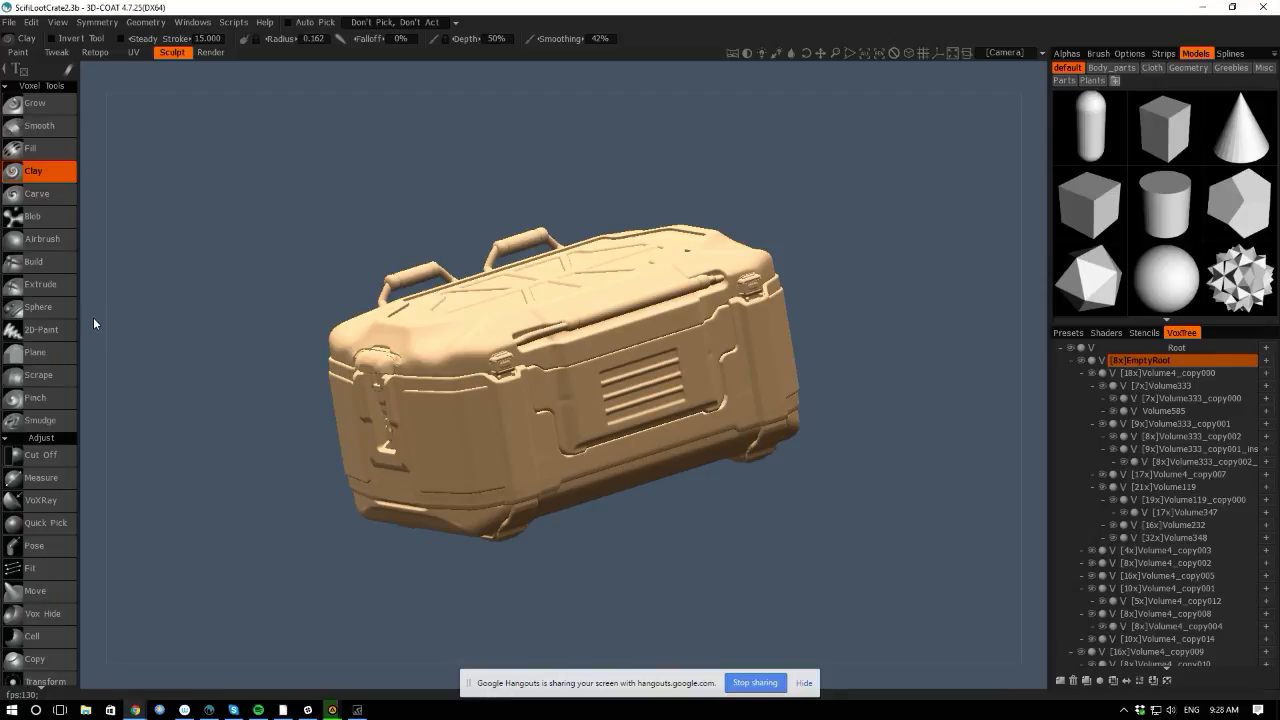
click(804, 683)
Switch to the Retopo workspace and save the current crate scene.
mouse_move(95, 392)
mouse_down()
mouse_move(138, 353)
mouse_move(234, 420)
mouse_move(243, 500)
mouse_move(326, 449)
mouse_move(140, 288)
mouse_move(171, 397)
mouse_move(330, 397)
mouse_move(417, 484)
mouse_move(155, 424)
mouse_move(343, 282)
mouse_up()
drag(300, 65, 185, 76)
click(94, 52)
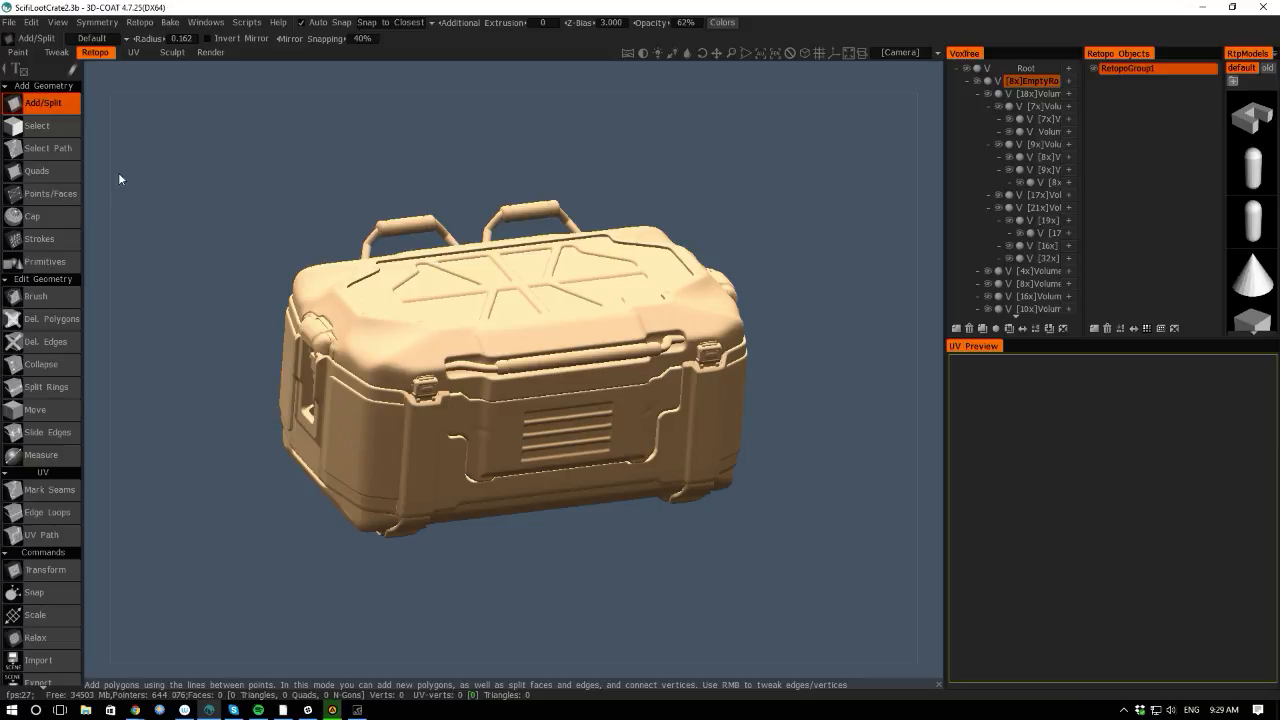
drag(104, 165, 110, 100)
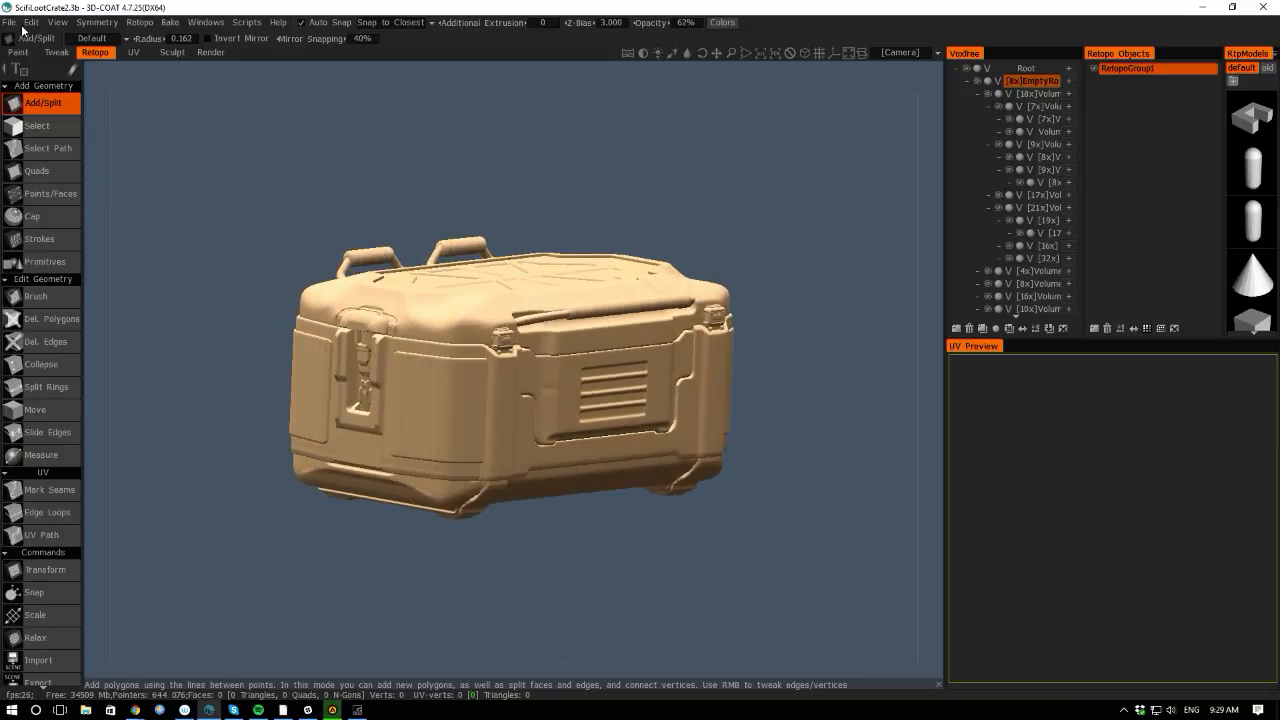
click(9, 22)
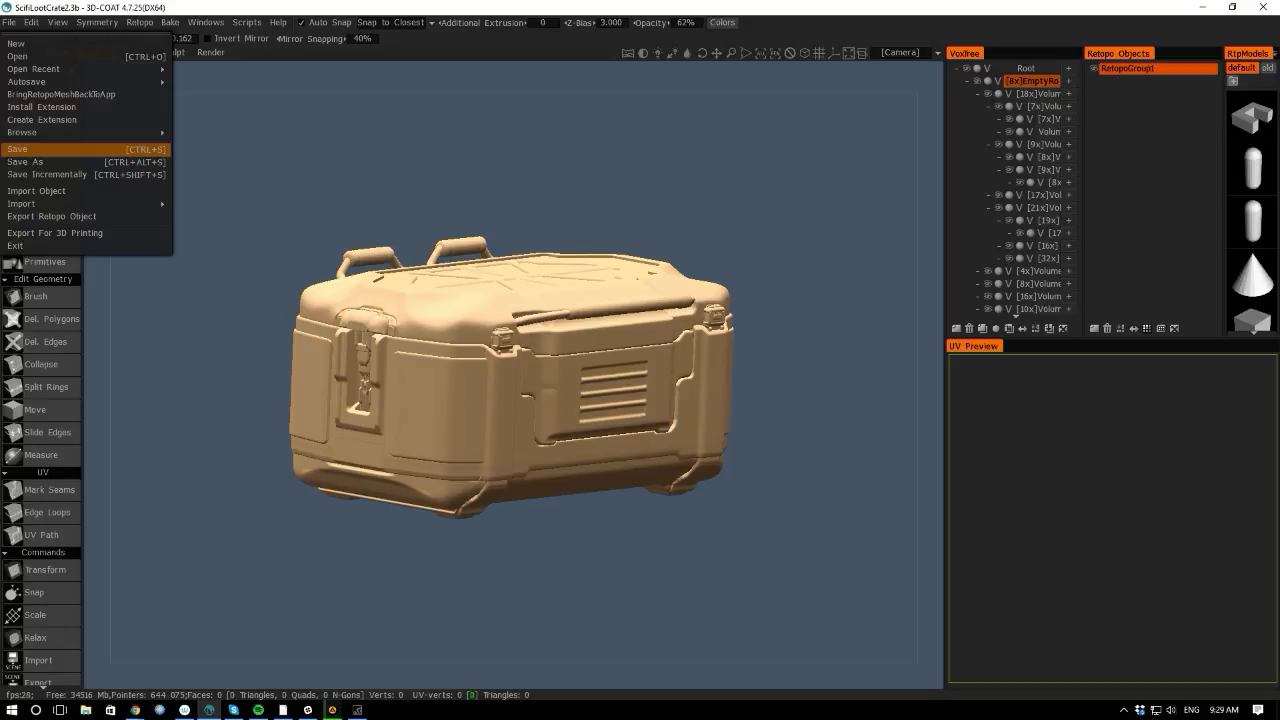
click(44, 151)
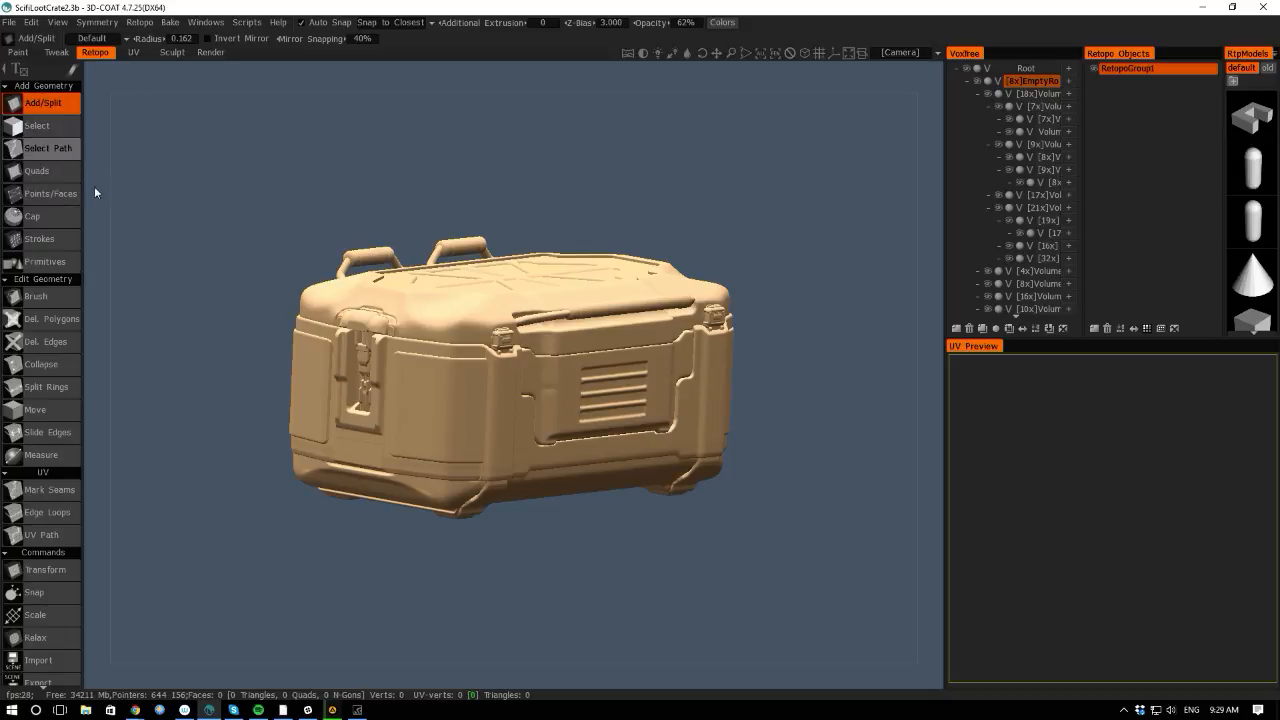
Save a copy of the scene in the GameDevThePipeline folder as ScifiLootCrateRetopo.3b.
click(9, 23)
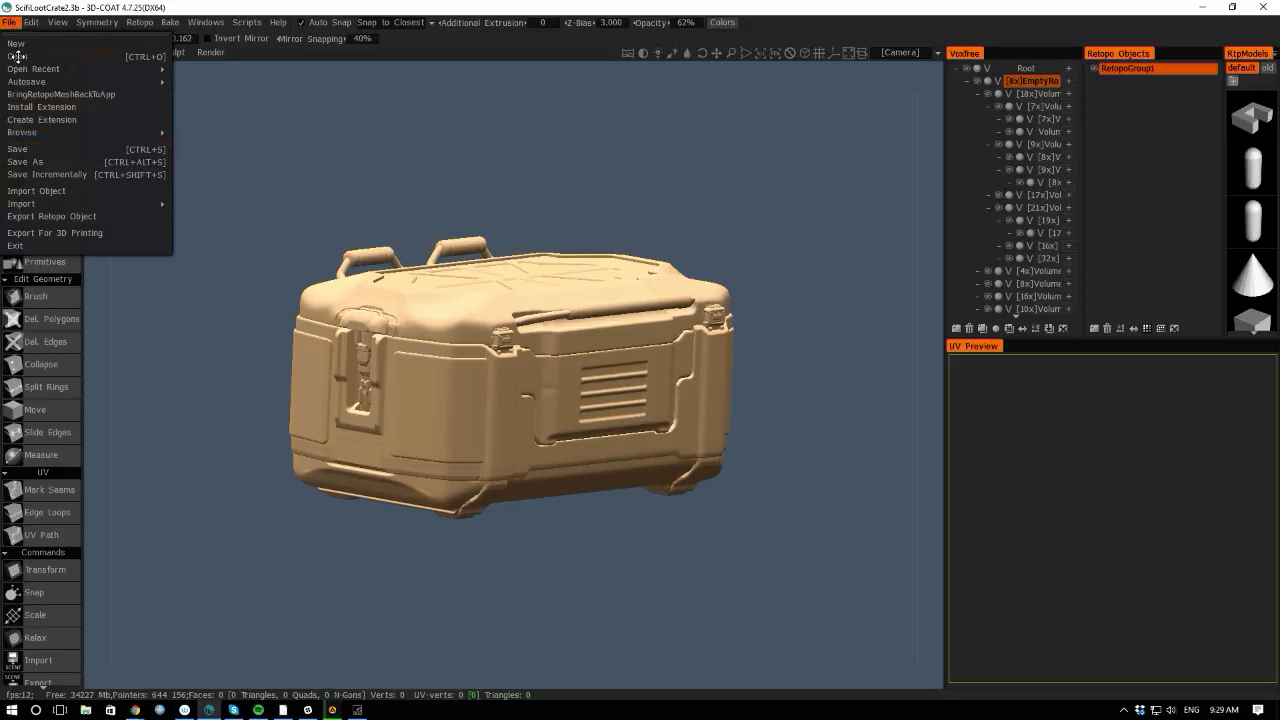
click(14, 162)
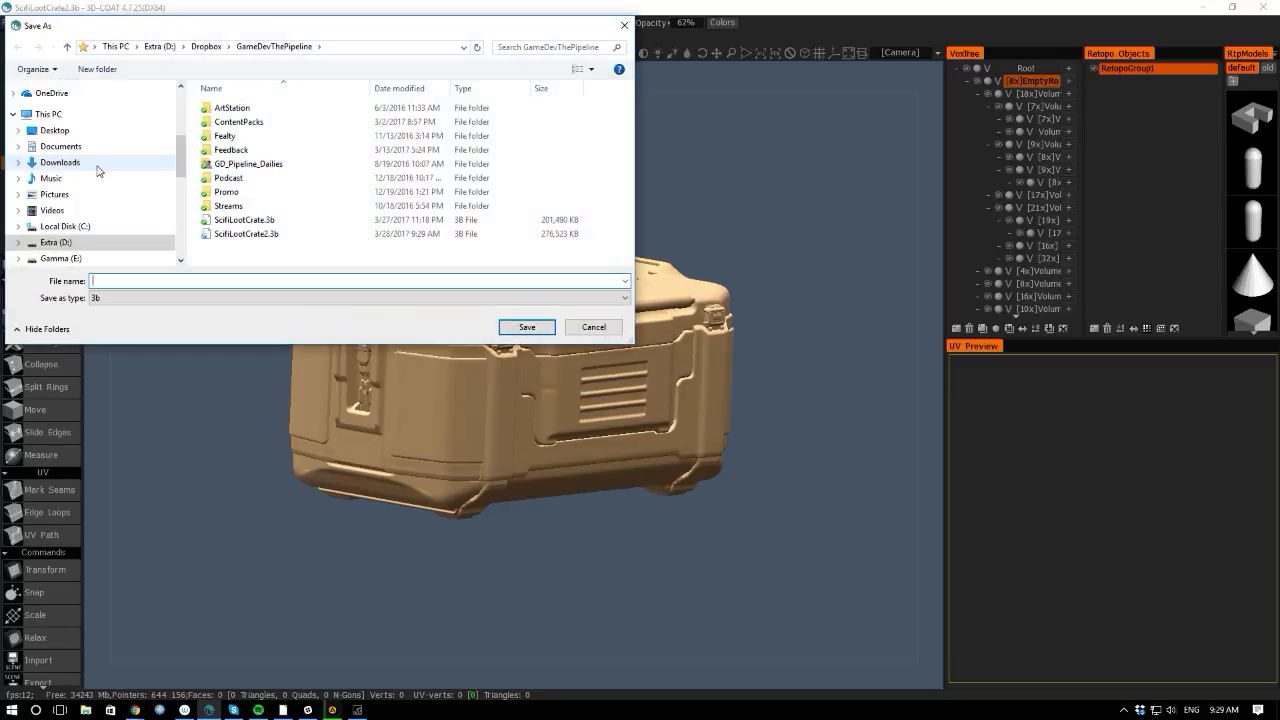
click(105, 281)
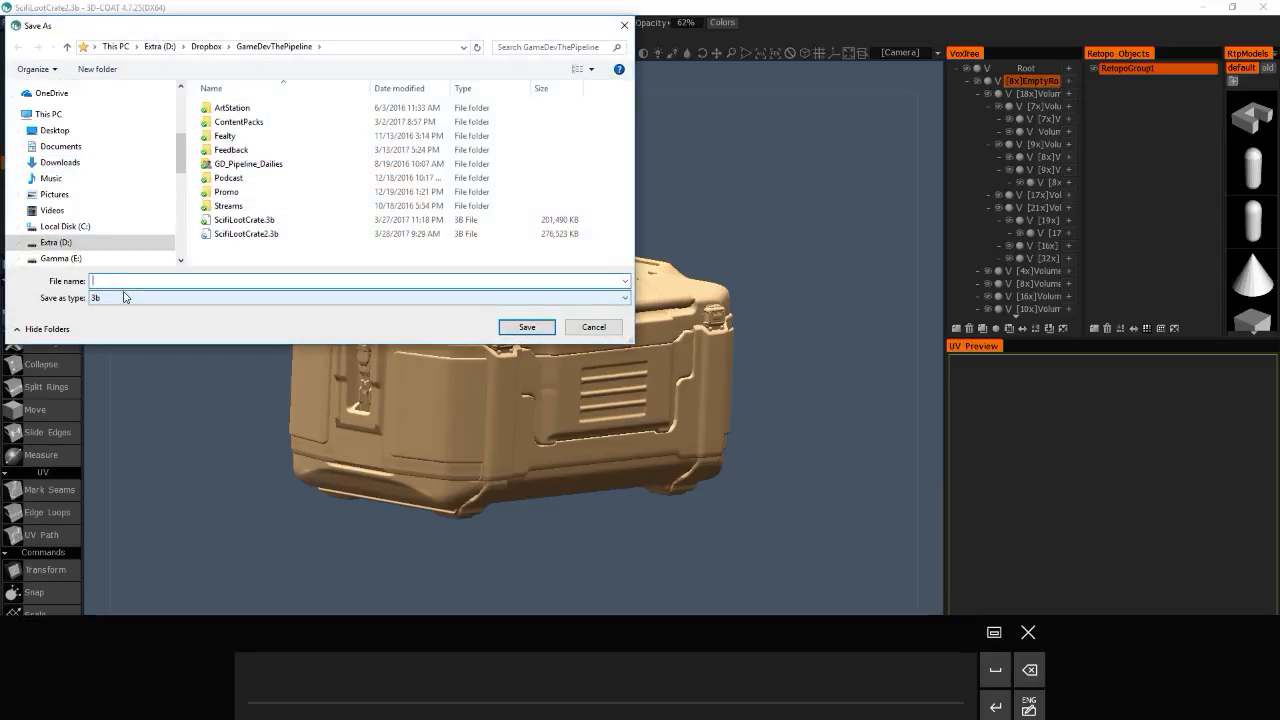
click(240, 234)
click(138, 281)
click(144, 281)
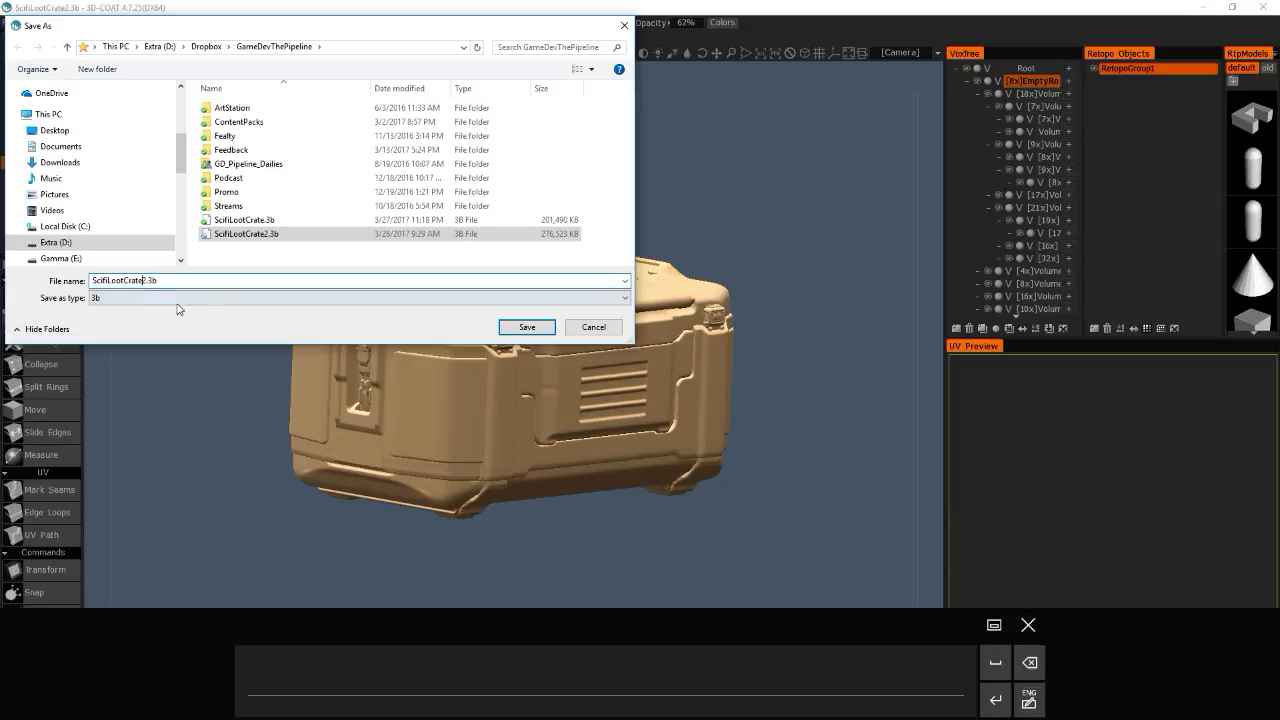
key(Delete)
text(Retopo)
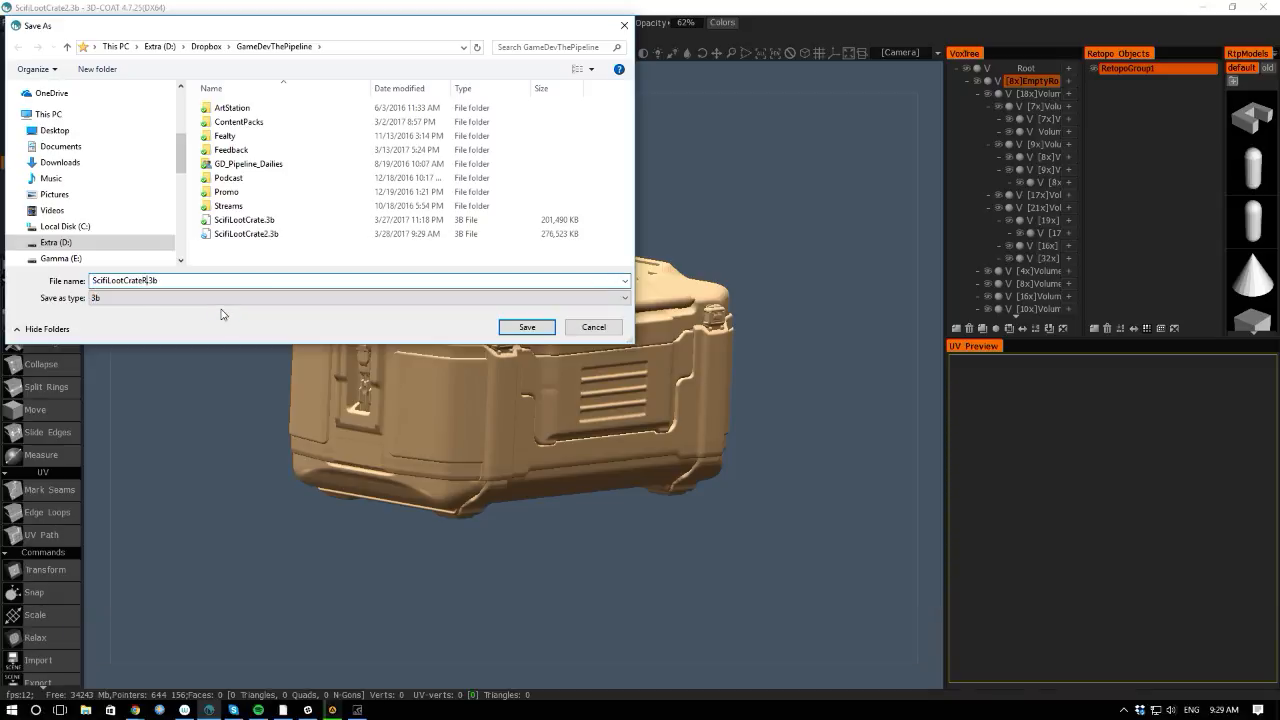
click(521, 326)
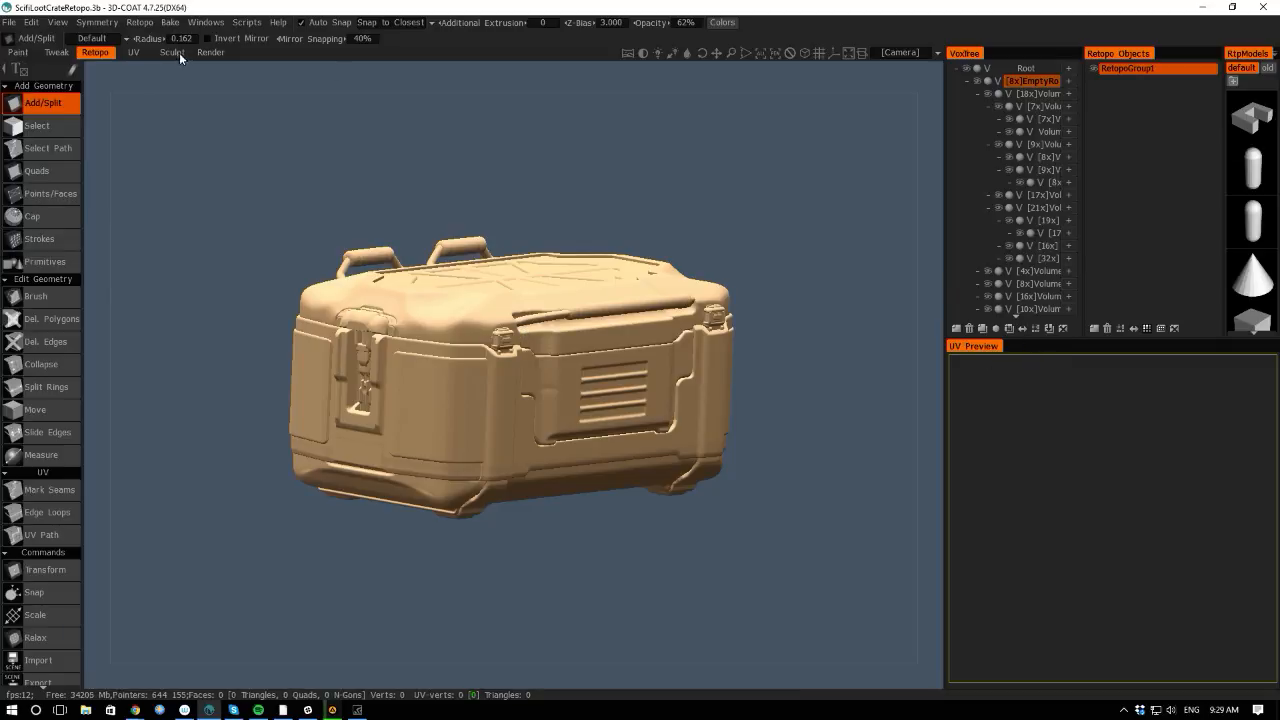
In the Sculpt workspace, hide and reshow the EmptyRoot group to check its parts, and collapse it in the volume tree.
click(172, 52)
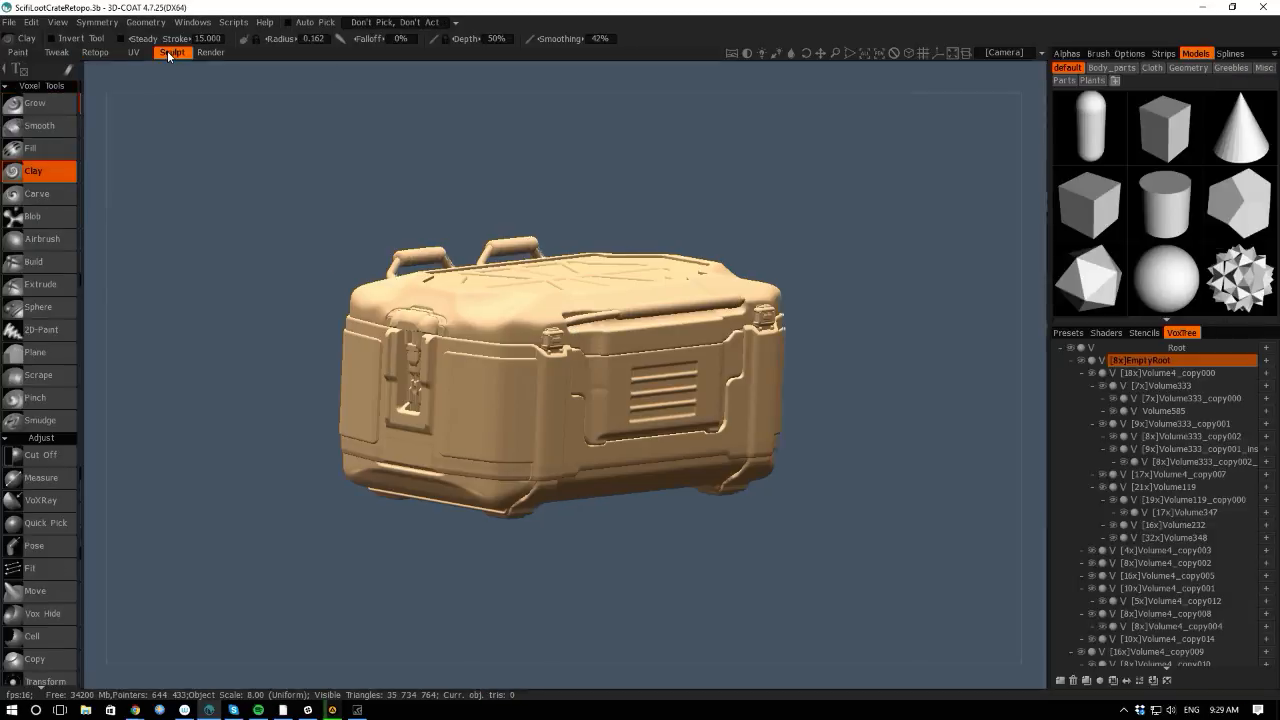
click(1082, 361)
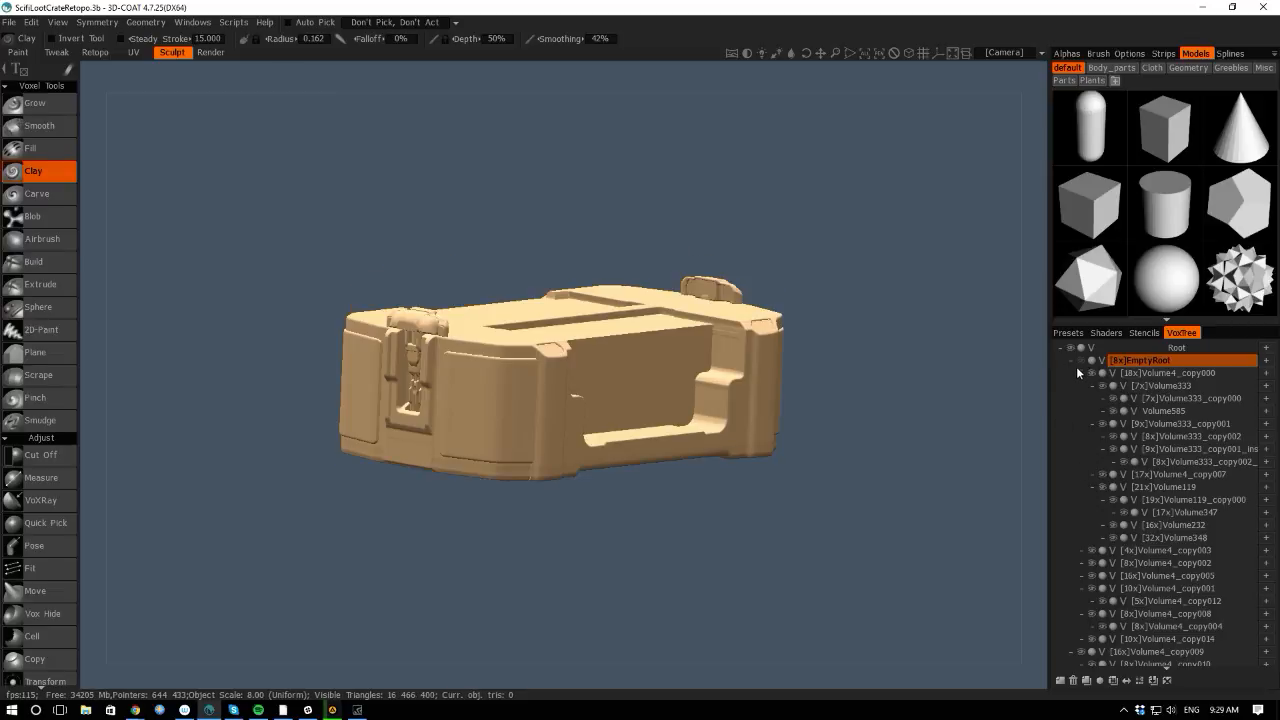
click(1082, 361)
click(1071, 361)
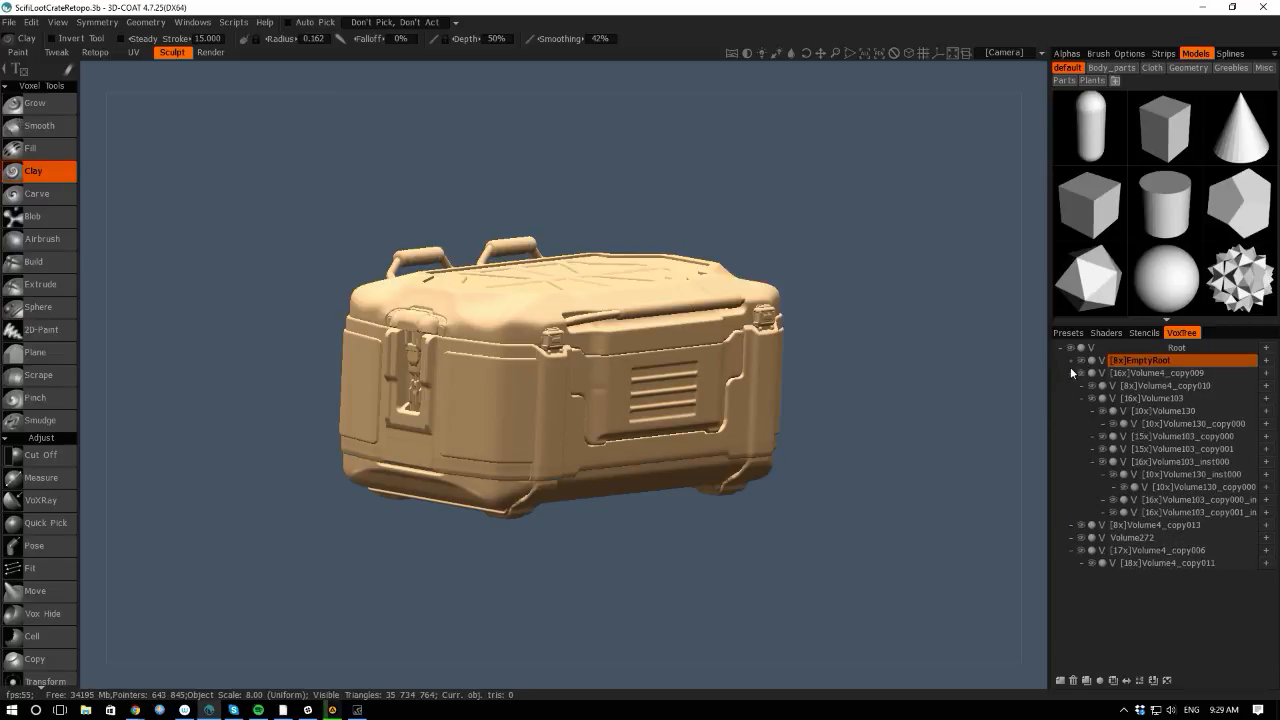
Collapse the Volume4_copy009 group and toggle its visibility to check which crate parts it holds, leaving it shown.
click(1071, 373)
click(1081, 373)
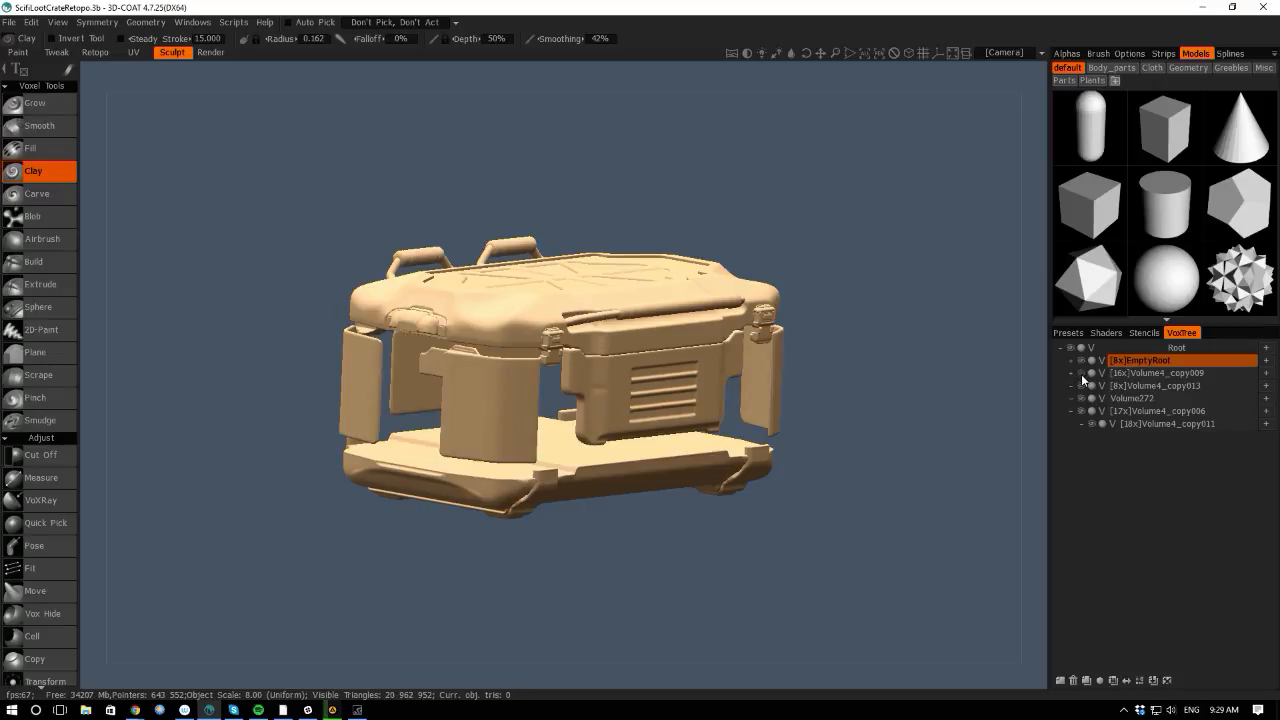
click(1081, 373)
click(1083, 374)
click(1084, 374)
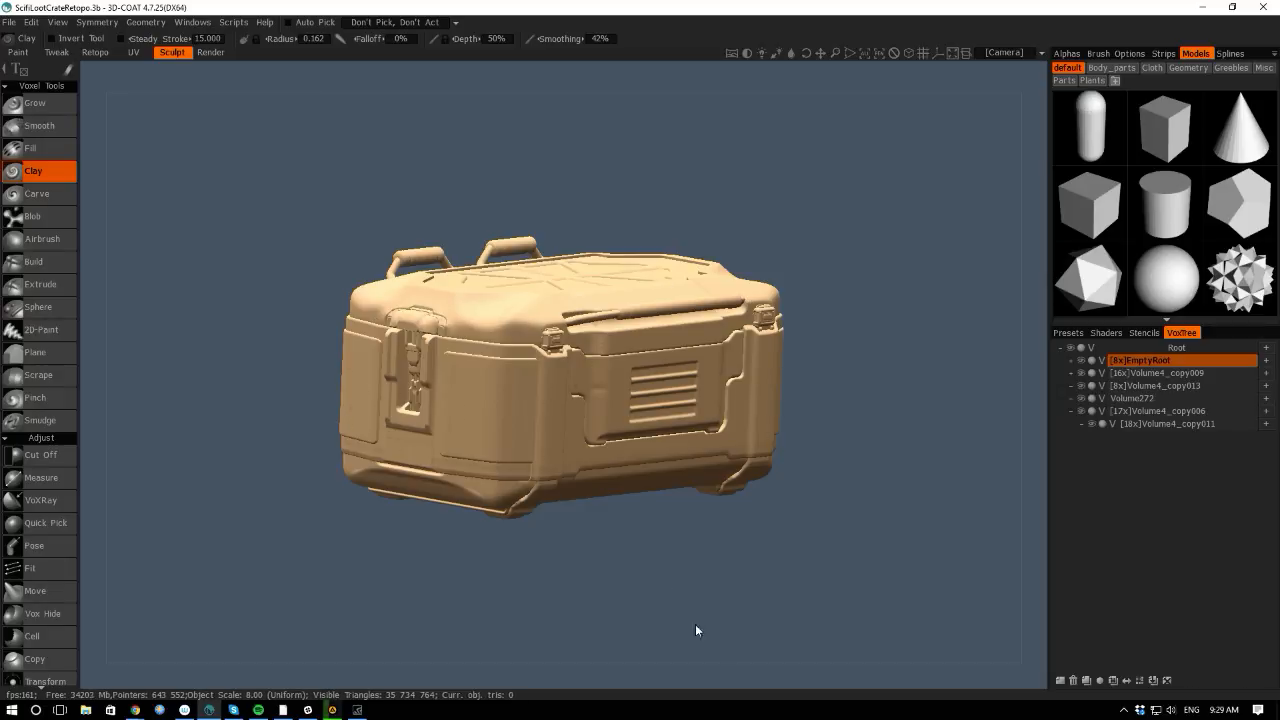
Pick the front vent panel's volume, Volume4_copy001, and toggle its visibility from several angles to check which crate part it holds, leaving it shown.
drag(668, 645, 586, 424)
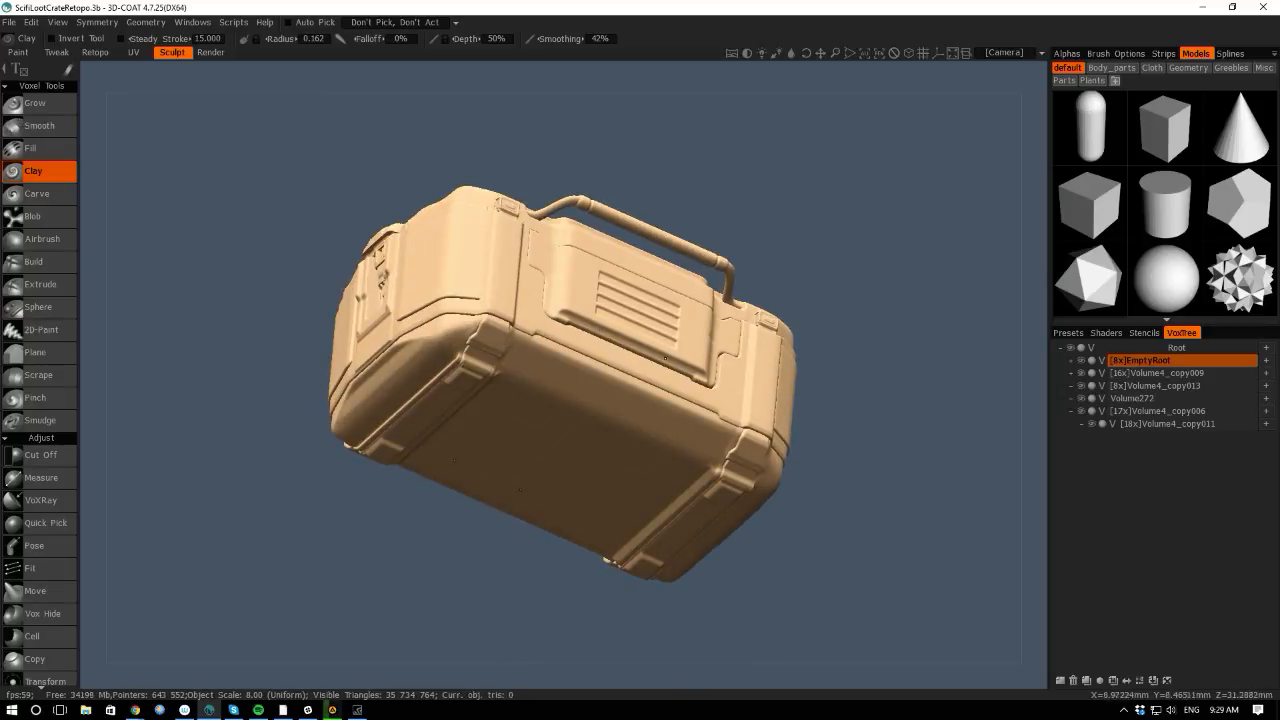
mouse_move(654, 673)
mouse_down()
mouse_move(646, 663)
mouse_move(680, 606)
mouse_move(754, 665)
mouse_move(600, 681)
mouse_move(654, 698)
mouse_up()
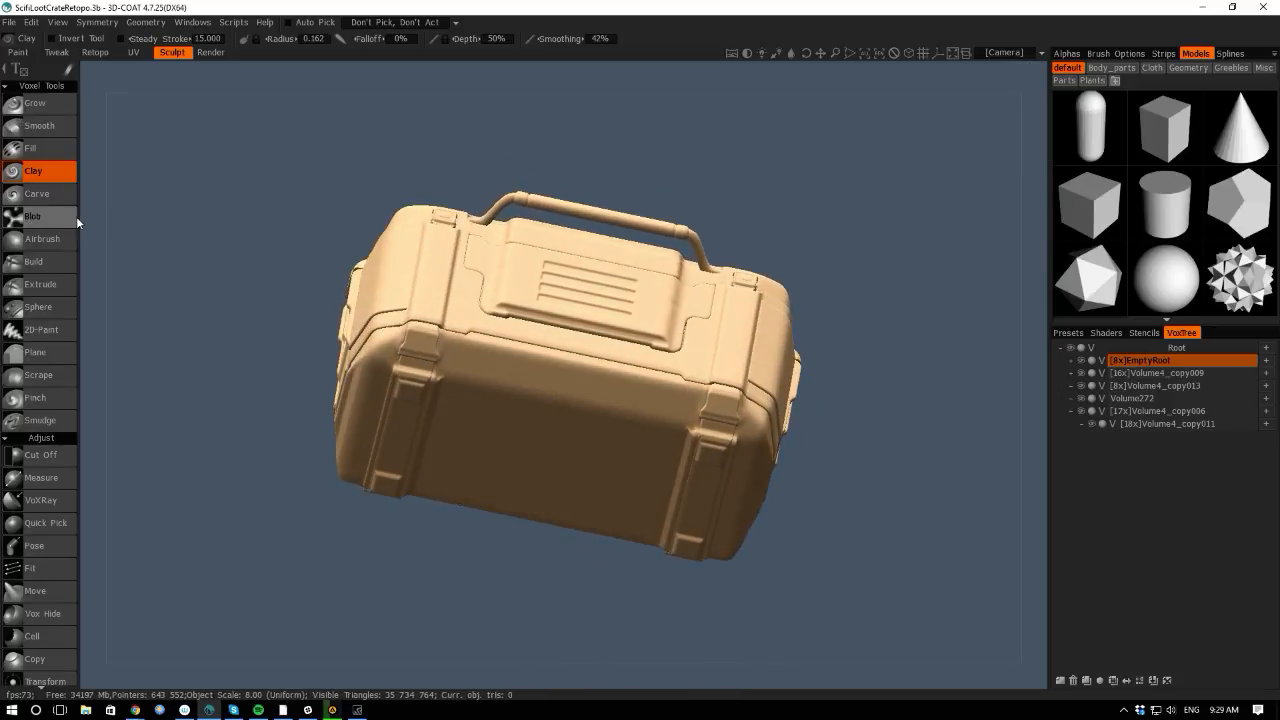
drag(100, 268, 150, 310)
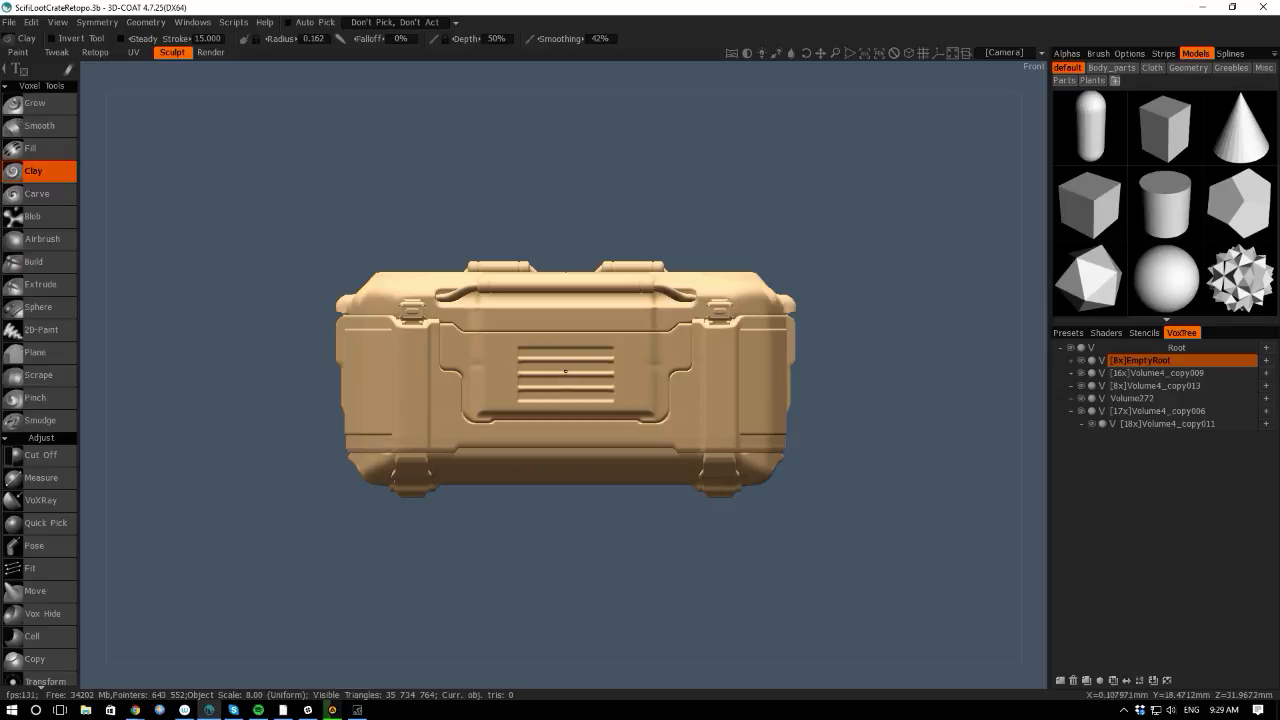
key(h)
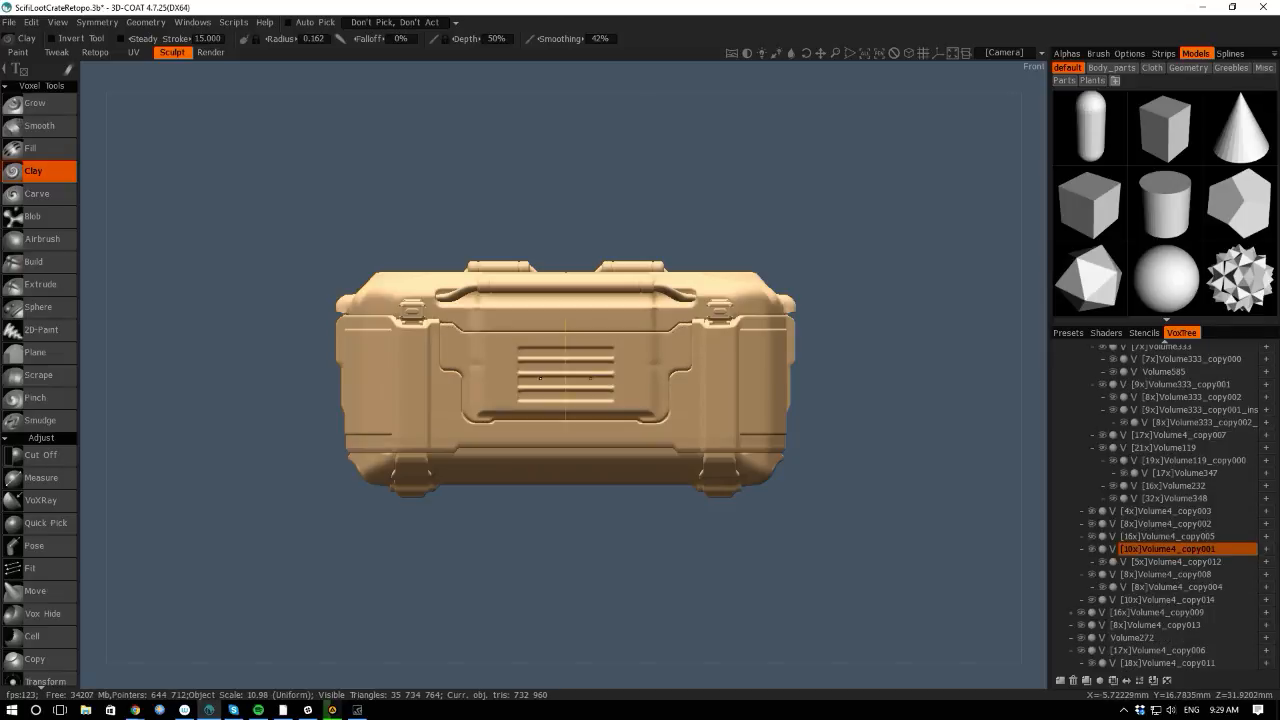
drag(91, 322, 180, 338)
click(1092, 550)
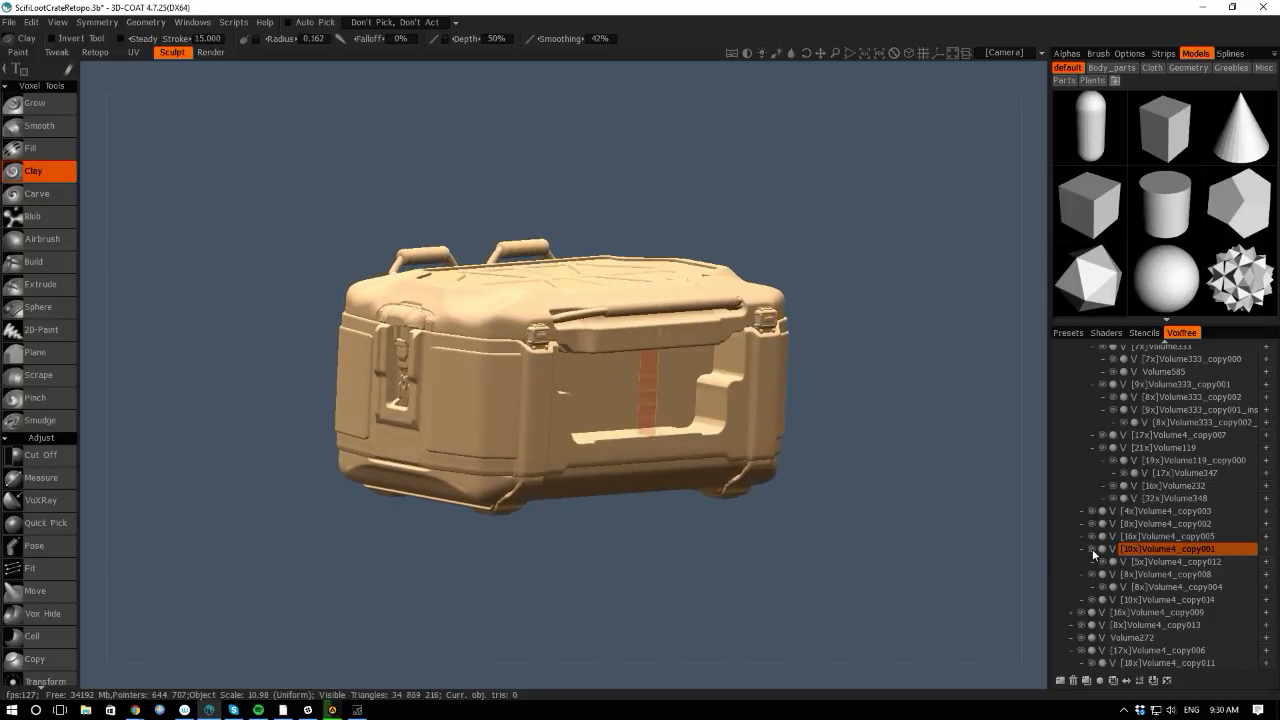
click(1092, 550)
click(1092, 550)
click(1092, 550)
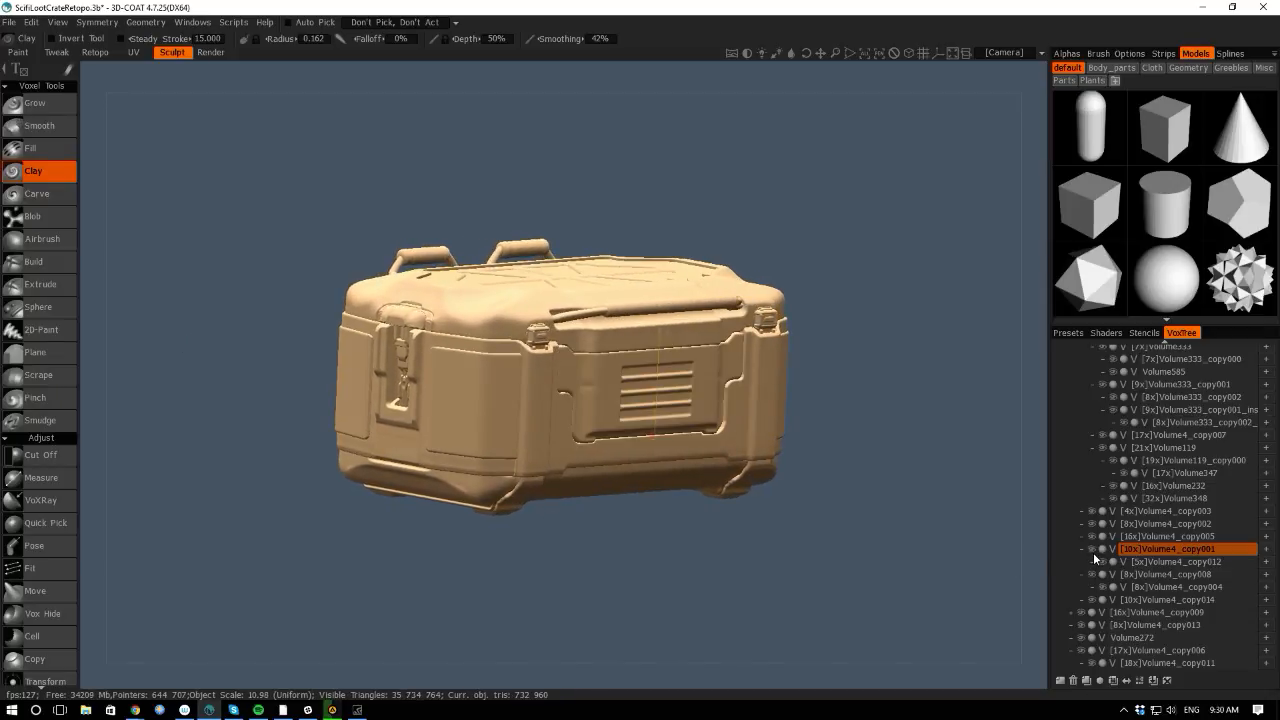
drag(118, 314, 418, 340)
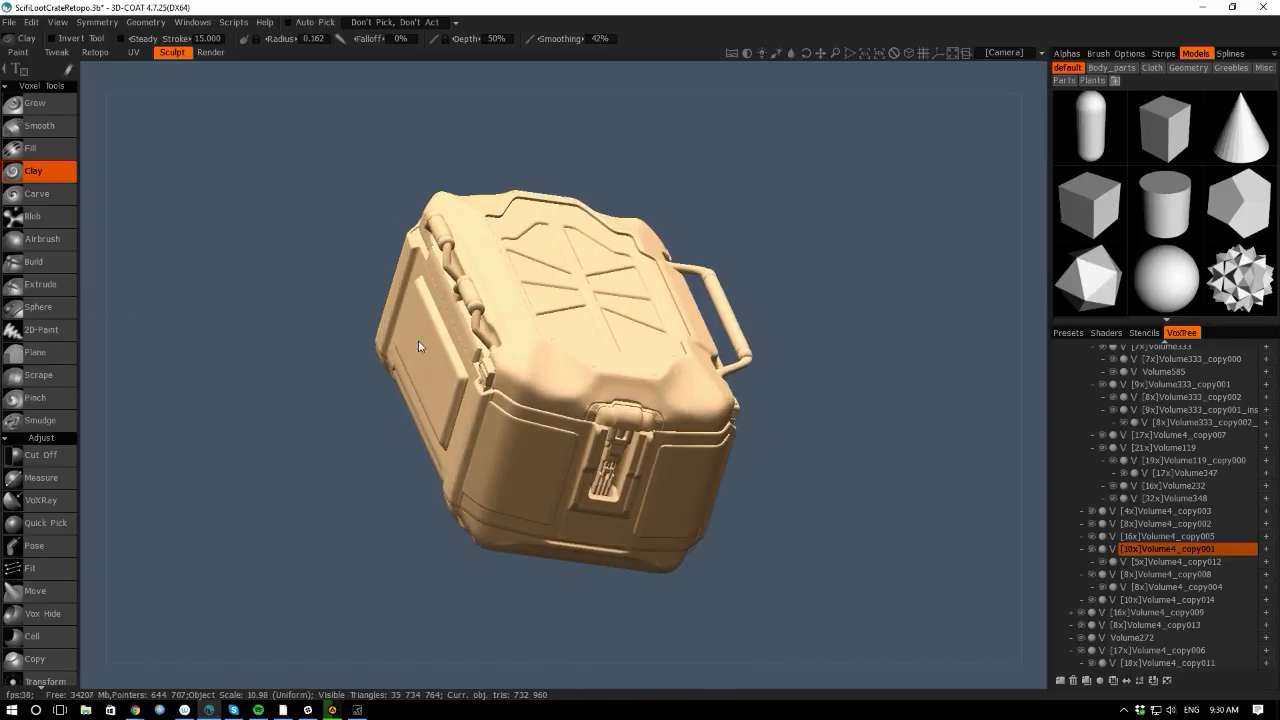
click(1092, 549)
click(1092, 549)
click(1093, 549)
click(1093, 549)
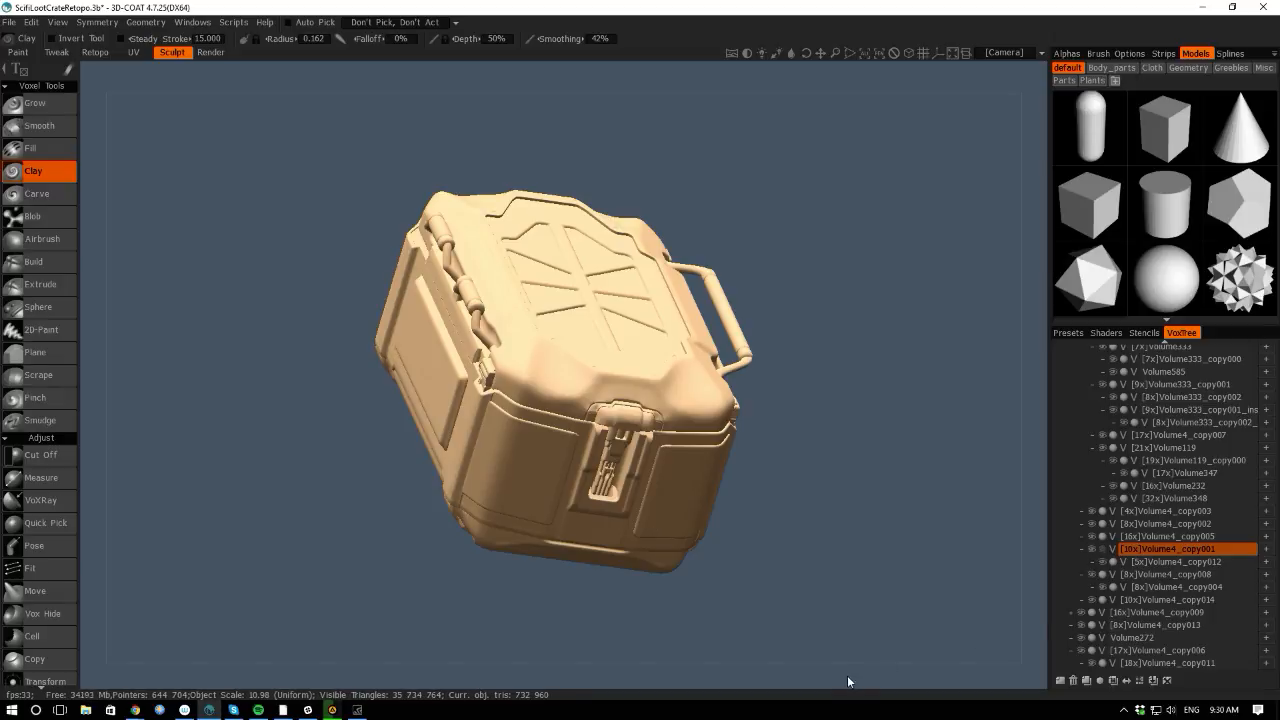
Examine the crate's front, ends and underside, and hide and reshow Volume4_copy001 to compare the front panel with the surrounding body.
drag(848, 682, 640, 640)
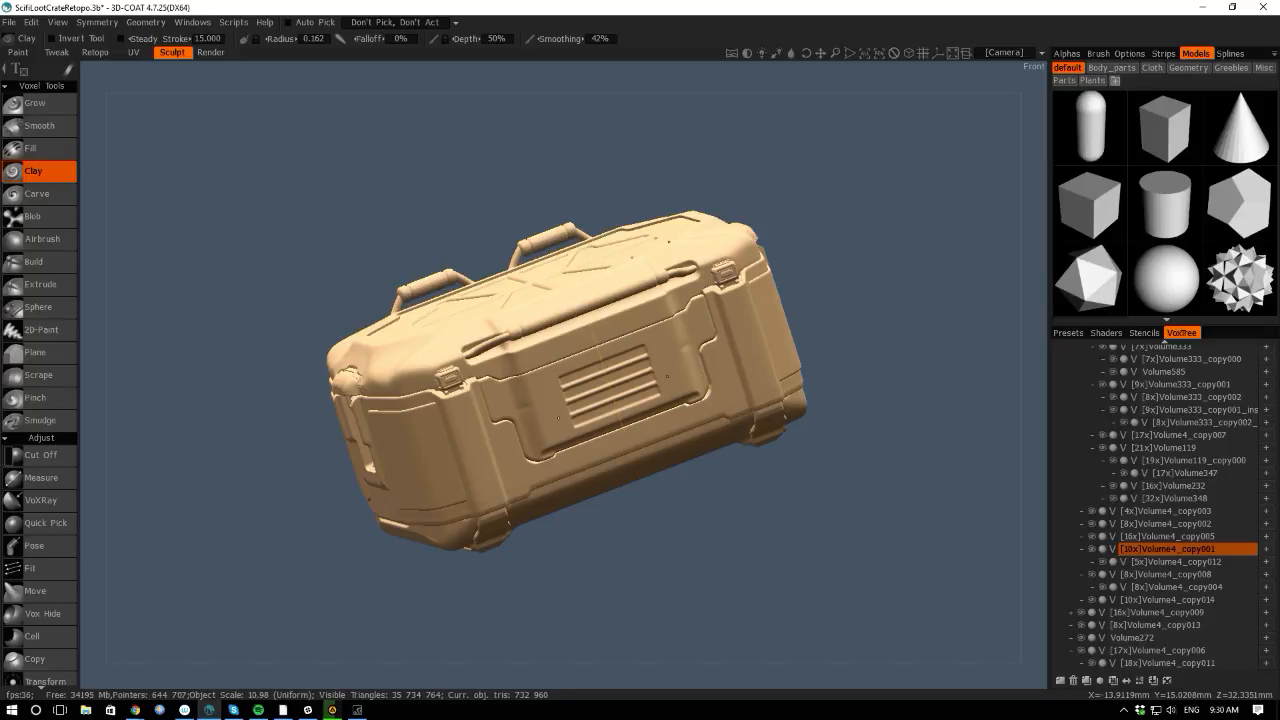
drag(96, 491, 162, 444)
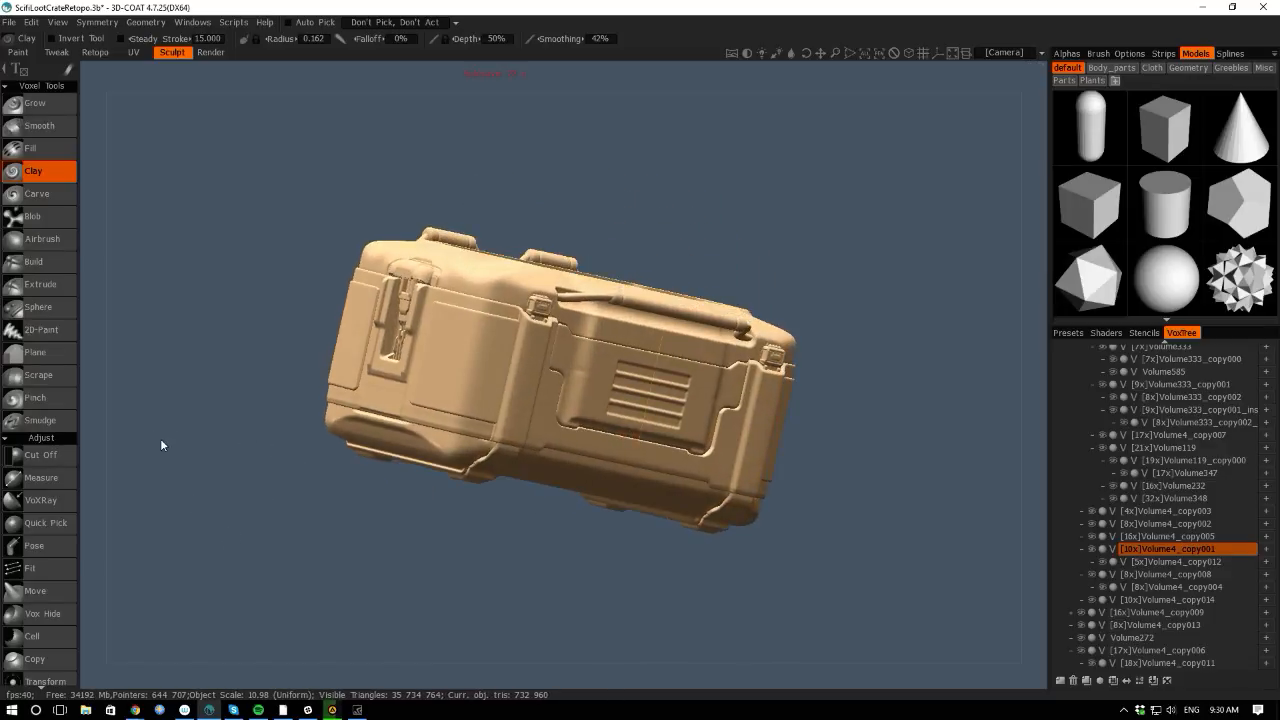
drag(287, 84, 226, 109)
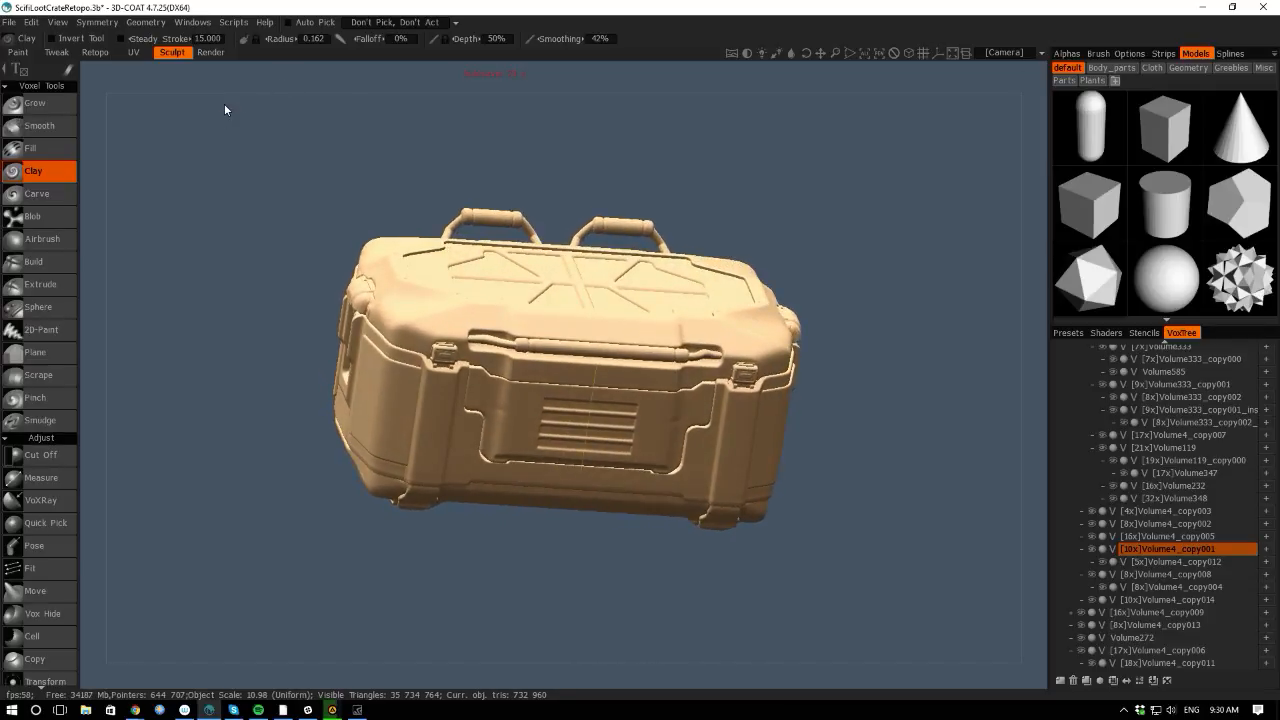
drag(326, 89, 220, 134)
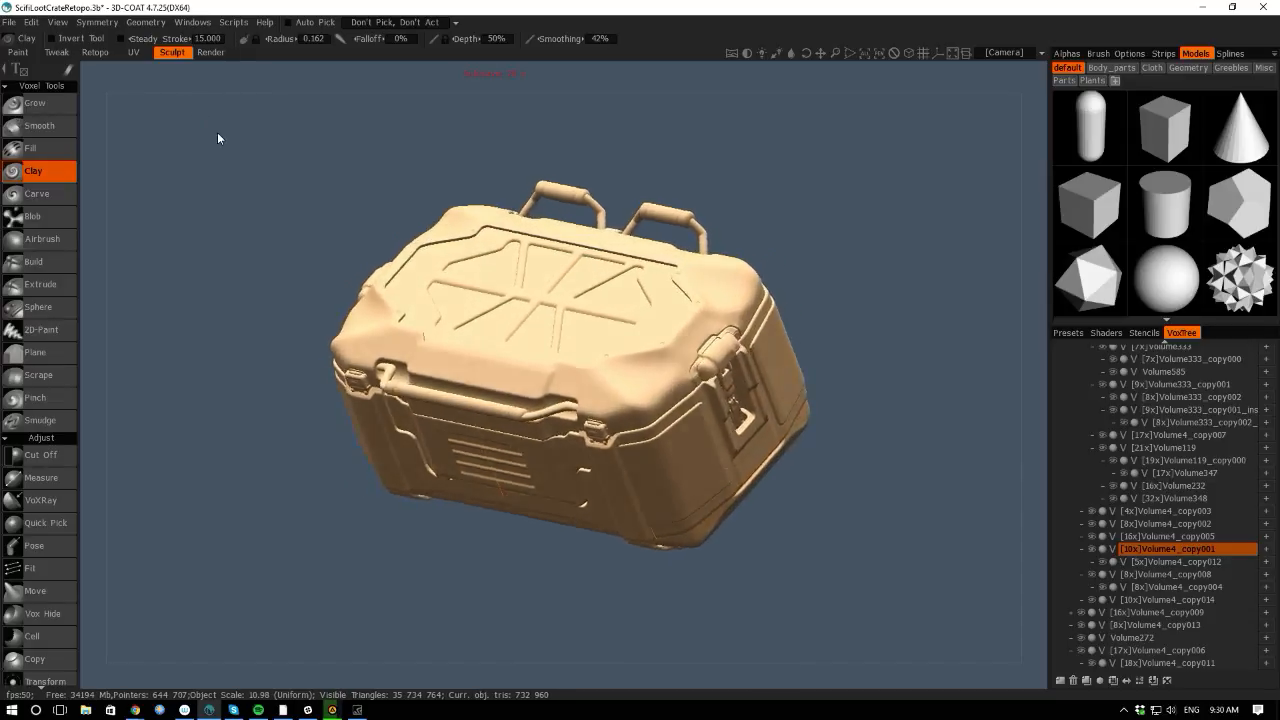
scroll(229, 134, up, 5)
drag(96, 174, 118, 80)
click(1092, 549)
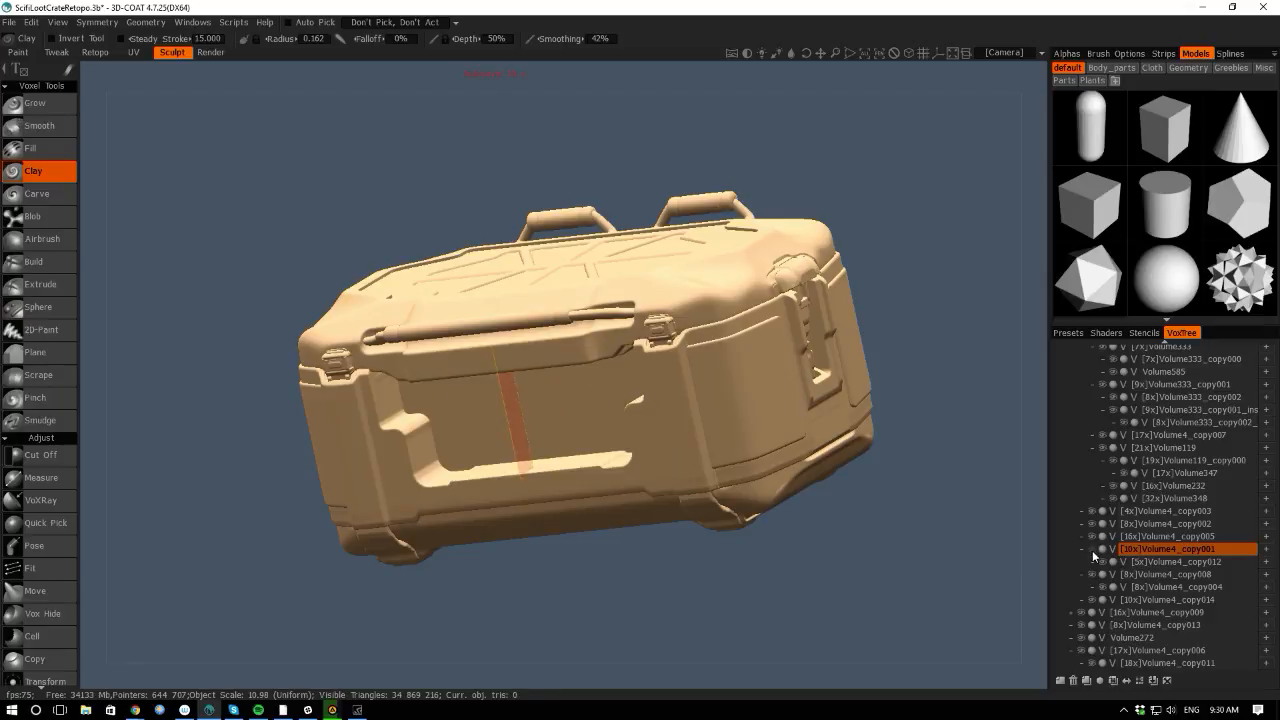
click(1092, 549)
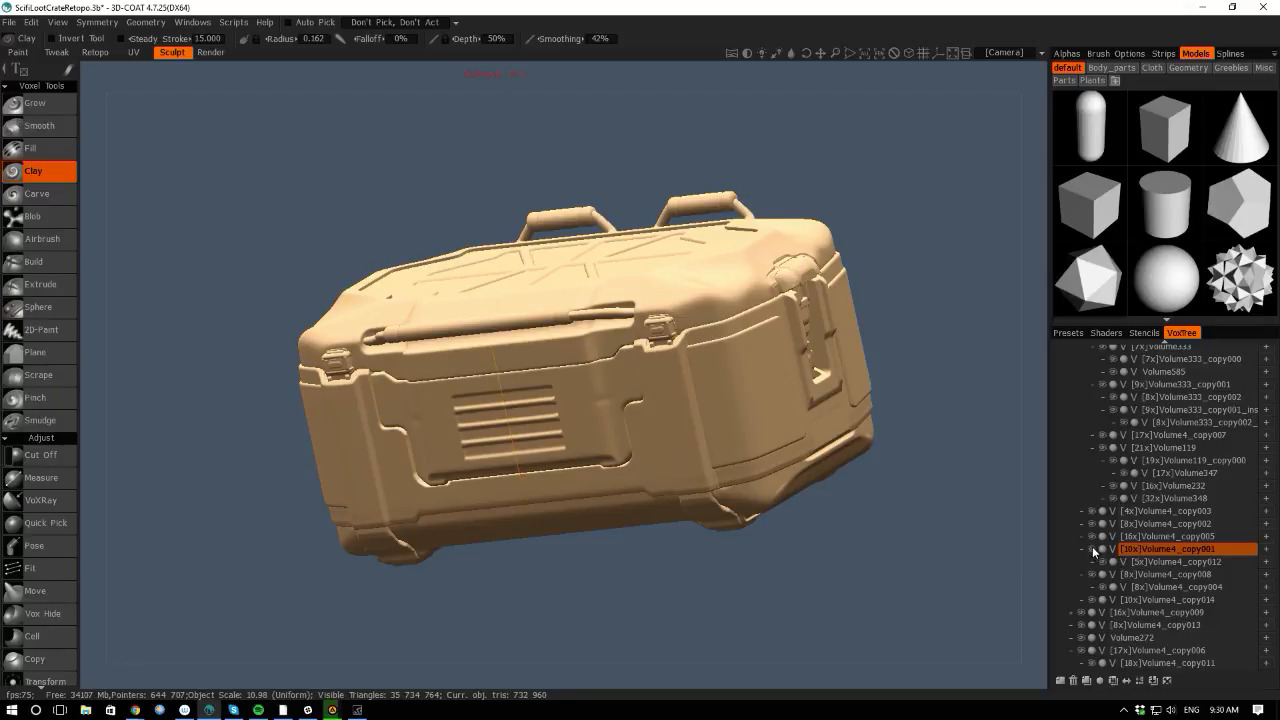
click(1092, 549)
click(1092, 549)
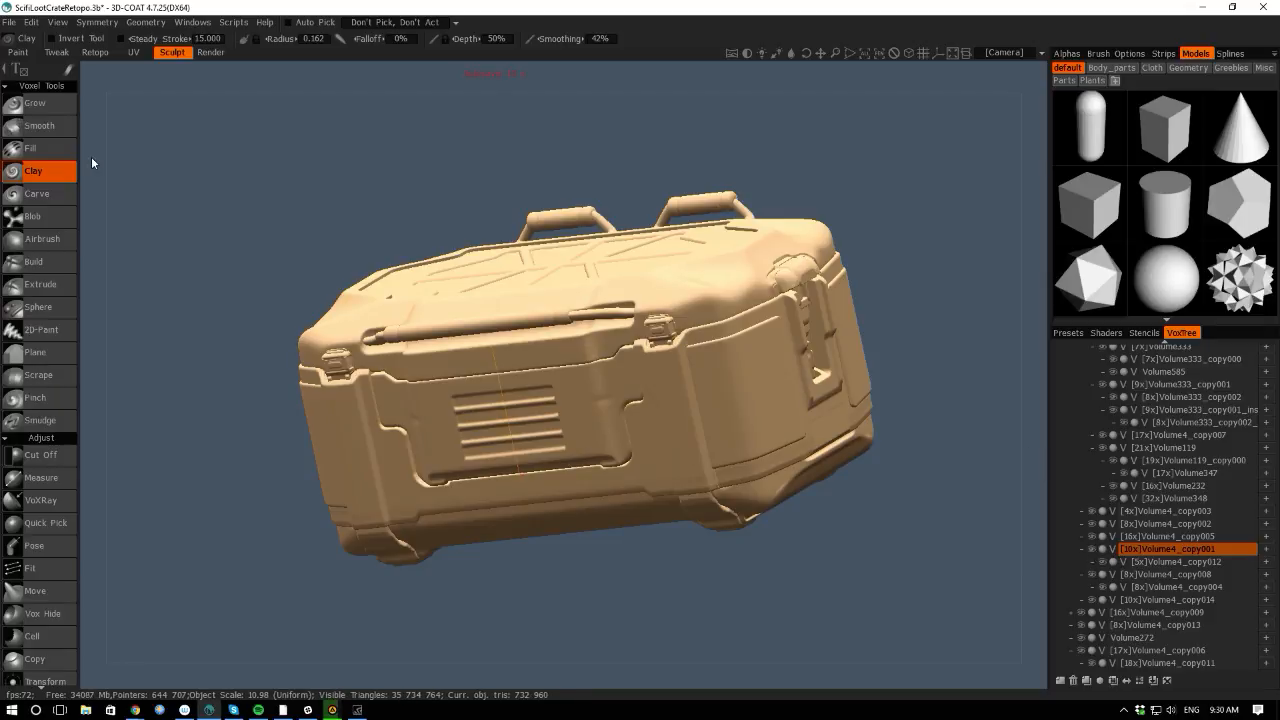
drag(92, 160, 170, 70)
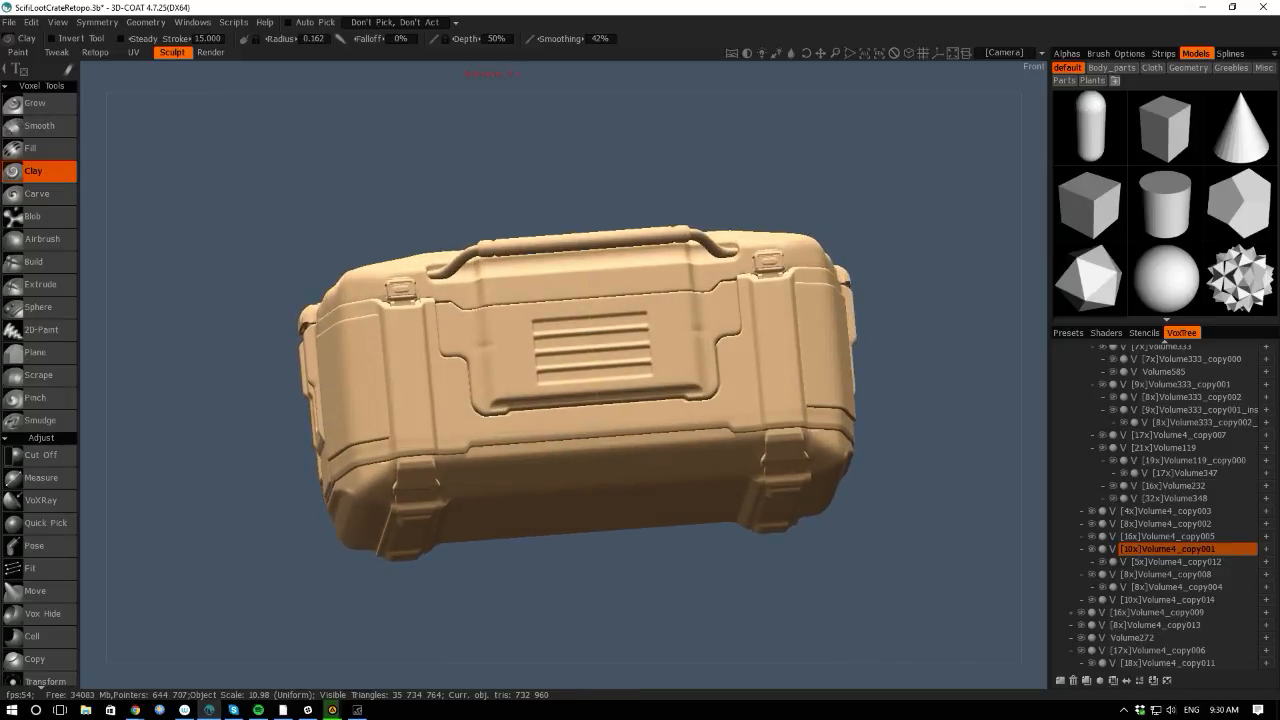
click(1092, 550)
click(1092, 550)
Pick the front carry handle, check its Volume333 group, and change that group's parent to Root.
key(h)
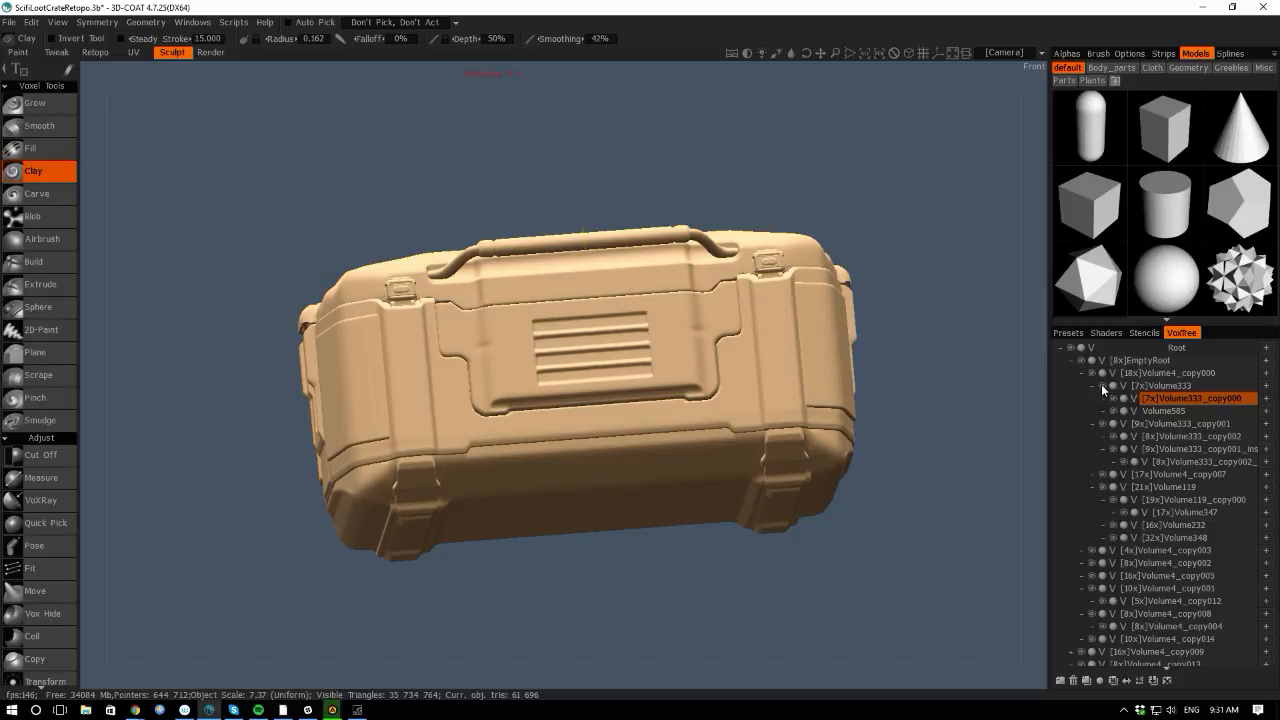
click(1093, 386)
click(1092, 386)
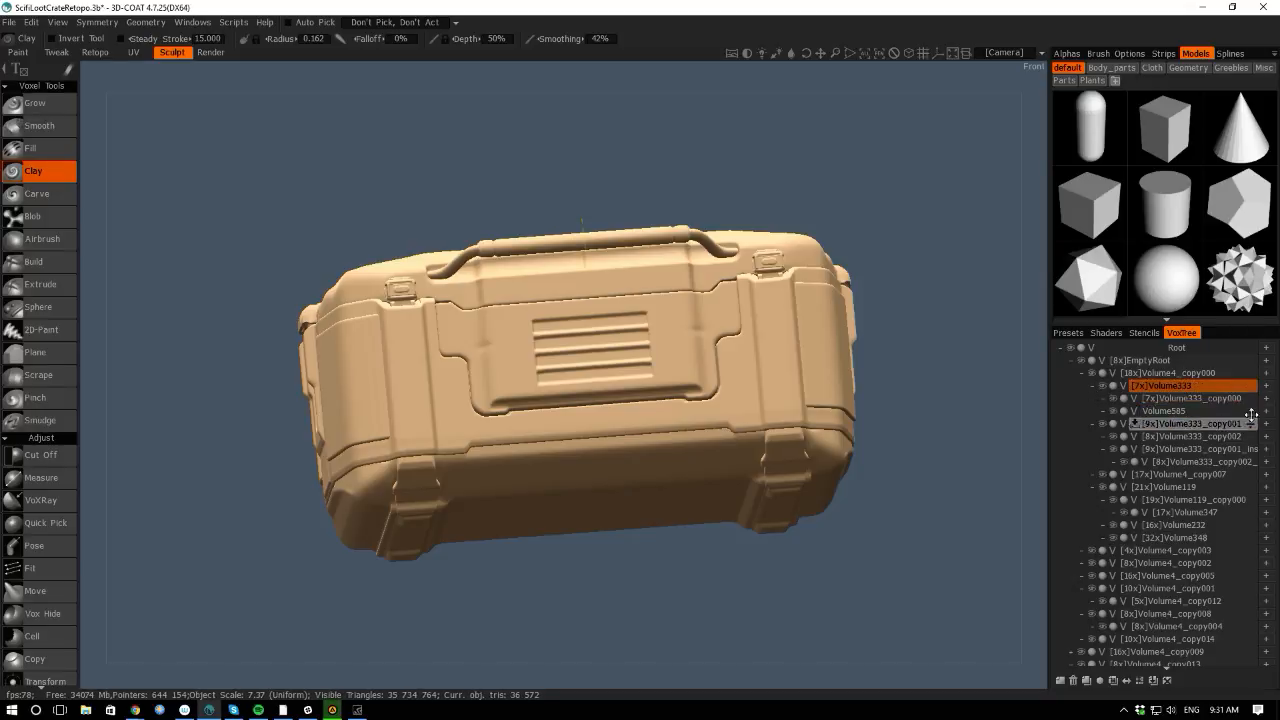
right_click(1181, 383)
mouse_move(1121, 598)
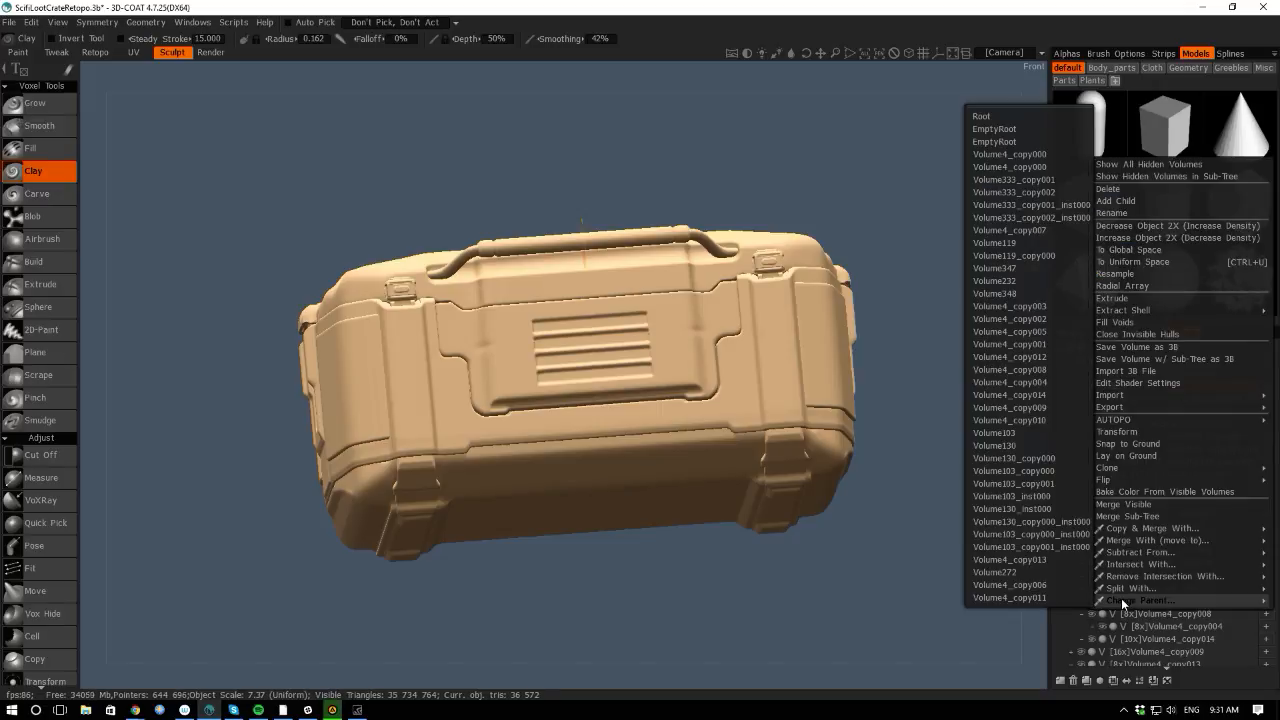
click(981, 118)
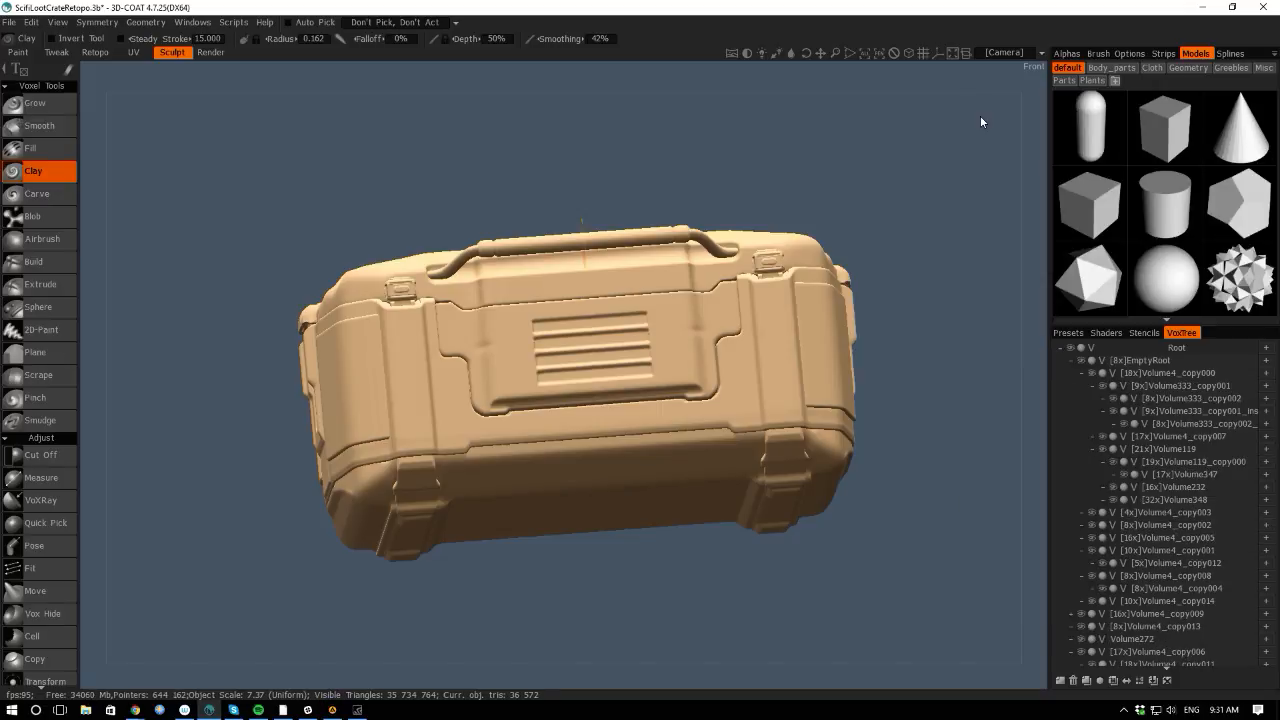
Collapse EmptyRoot and toggle its visibility to check that the front handle is separate from it, leaving the group shown.
click(1070, 361)
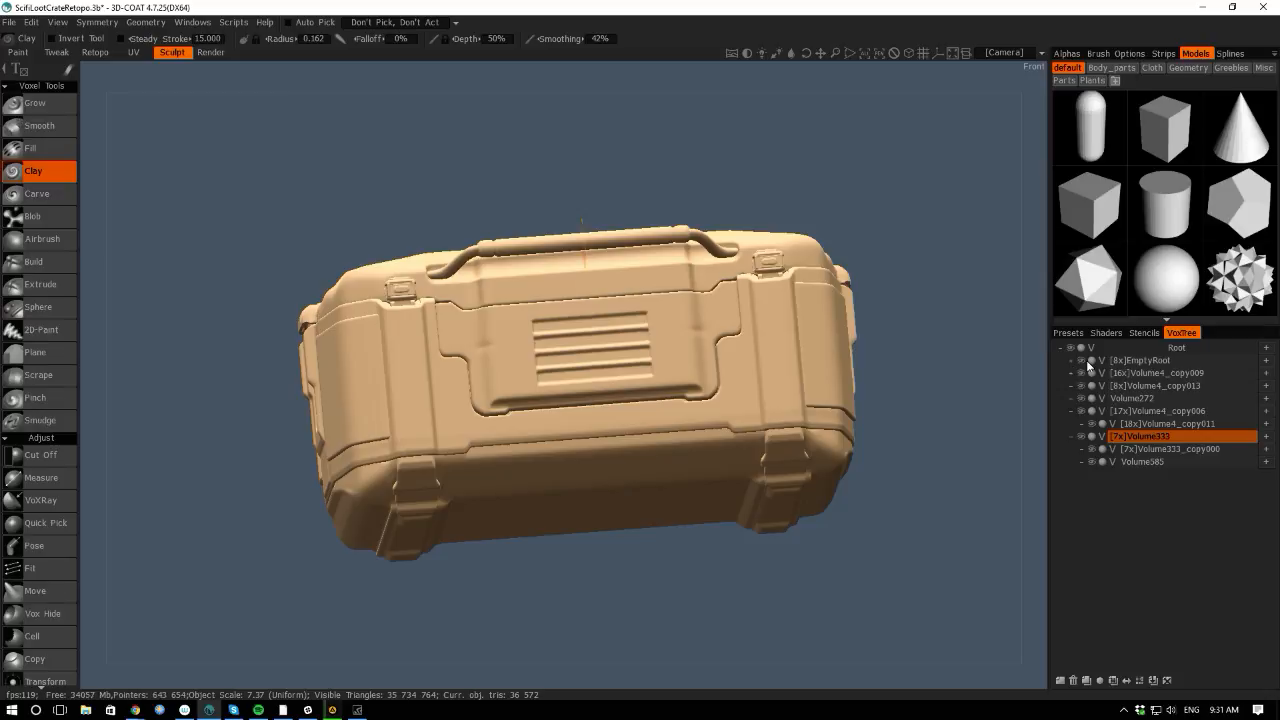
click(1081, 361)
click(1081, 360)
click(1081, 360)
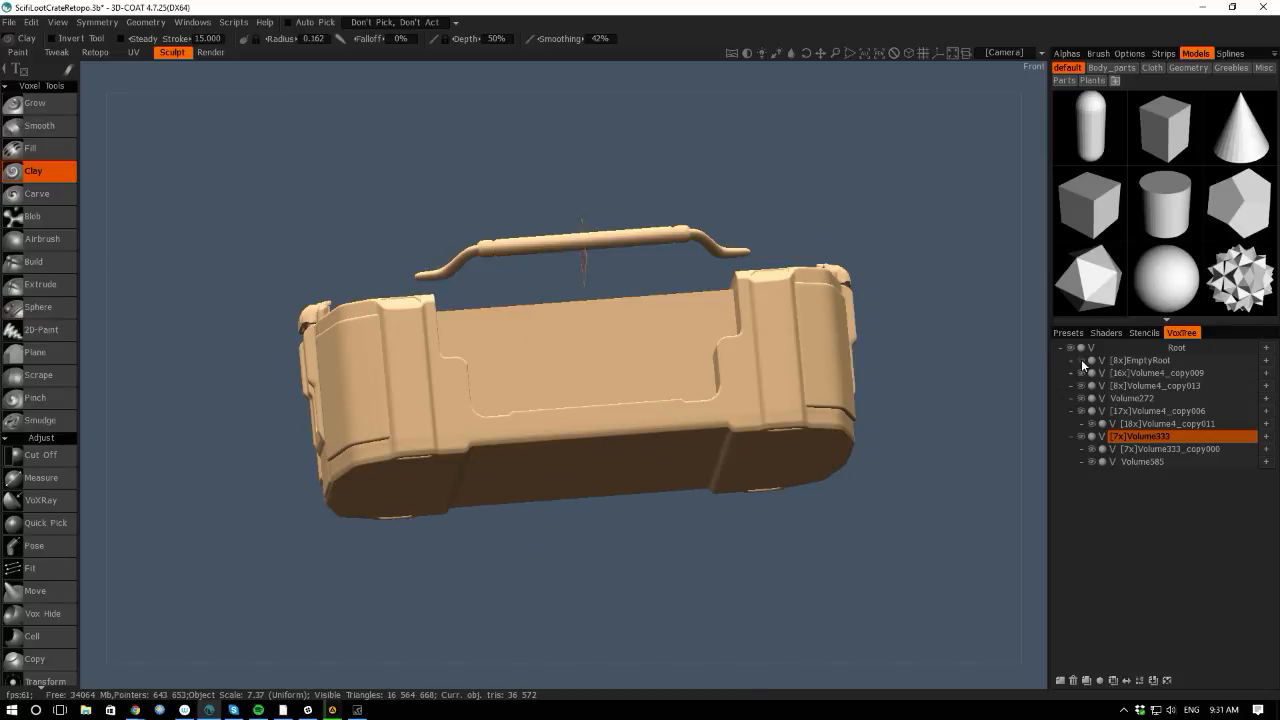
click(1081, 360)
Pick the crate's base shell, Volume4_copy008, toggle its visibility to identify it, and change its parent to Root.
key(h)
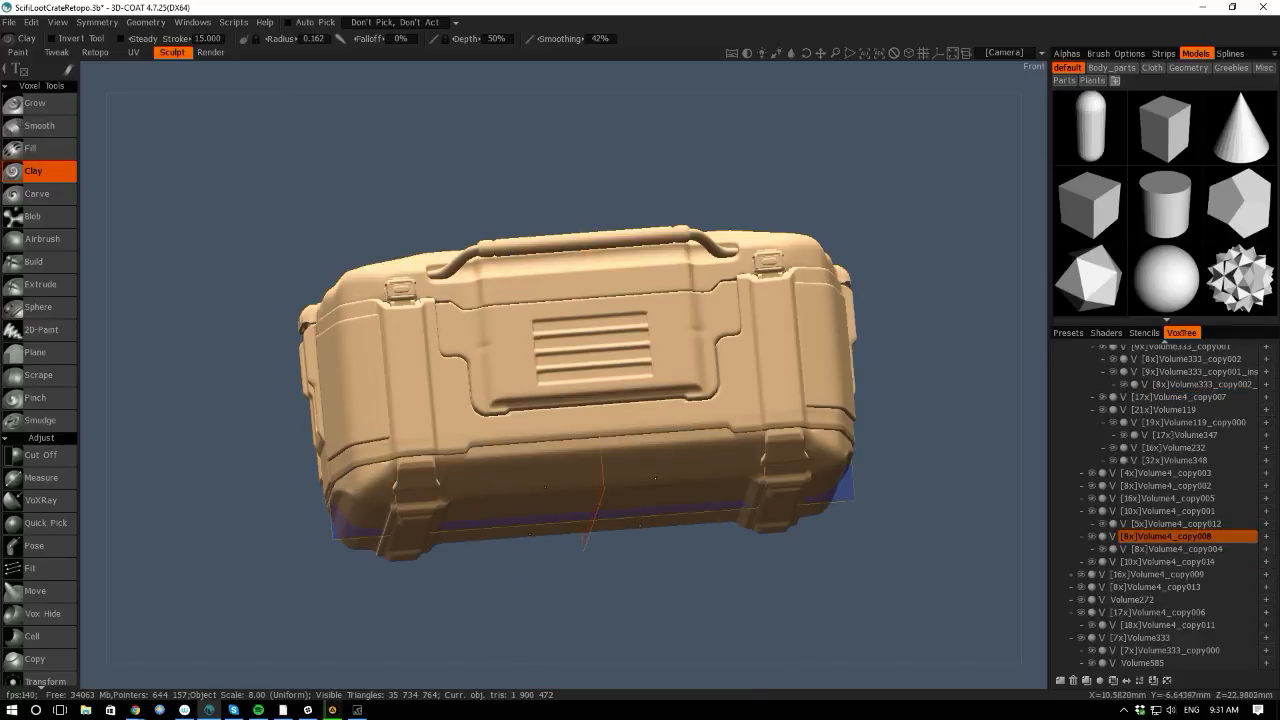
click(1091, 536)
click(1091, 536)
click(1091, 536)
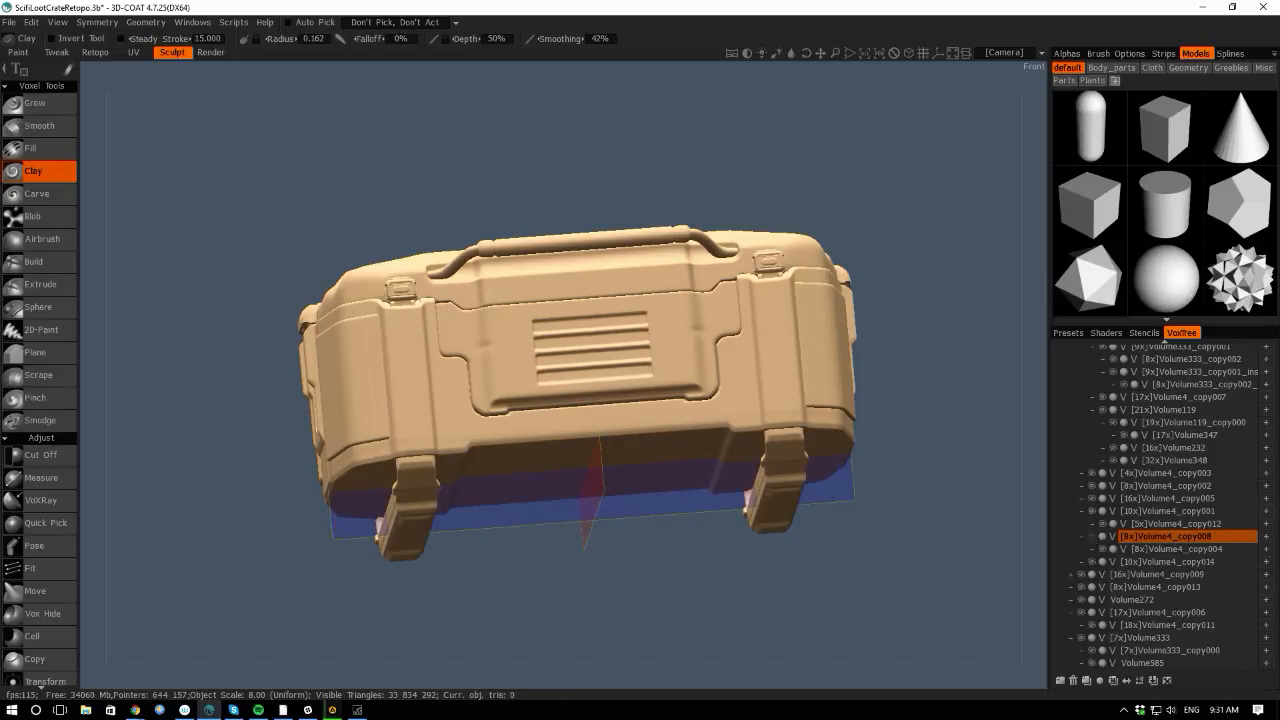
click(1091, 536)
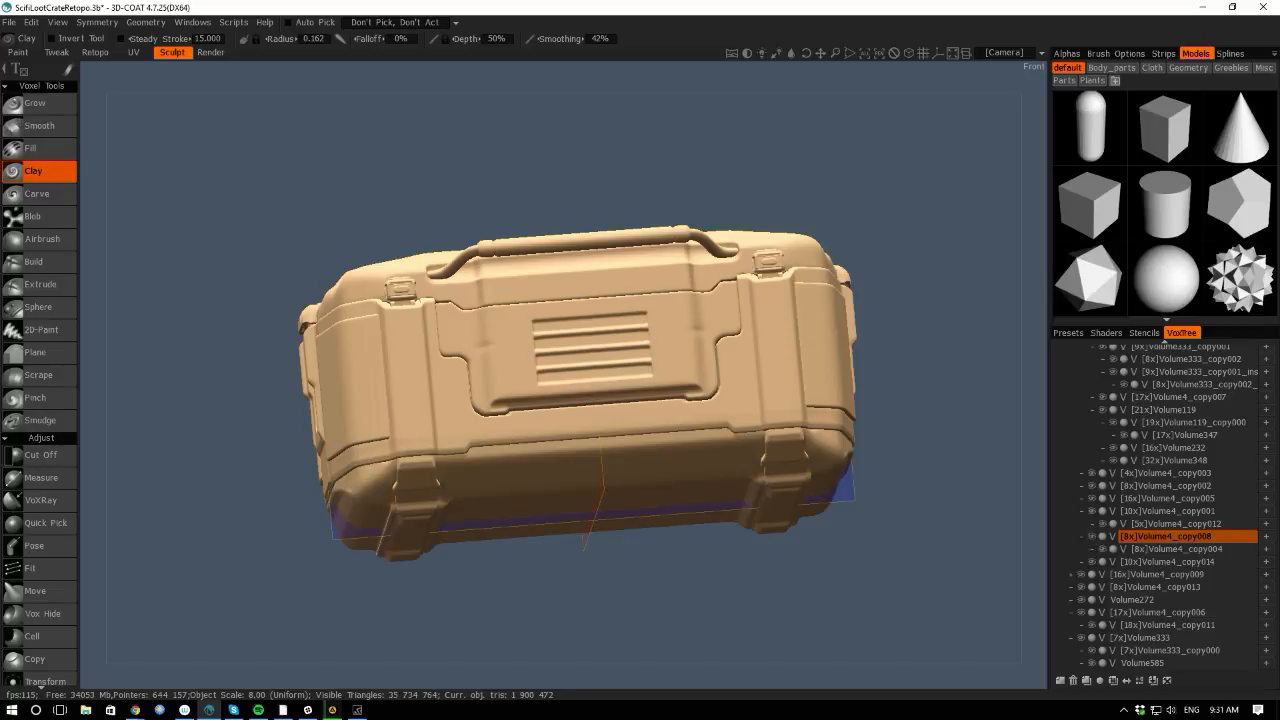
right_click(1160, 537)
mouse_move(1119, 646)
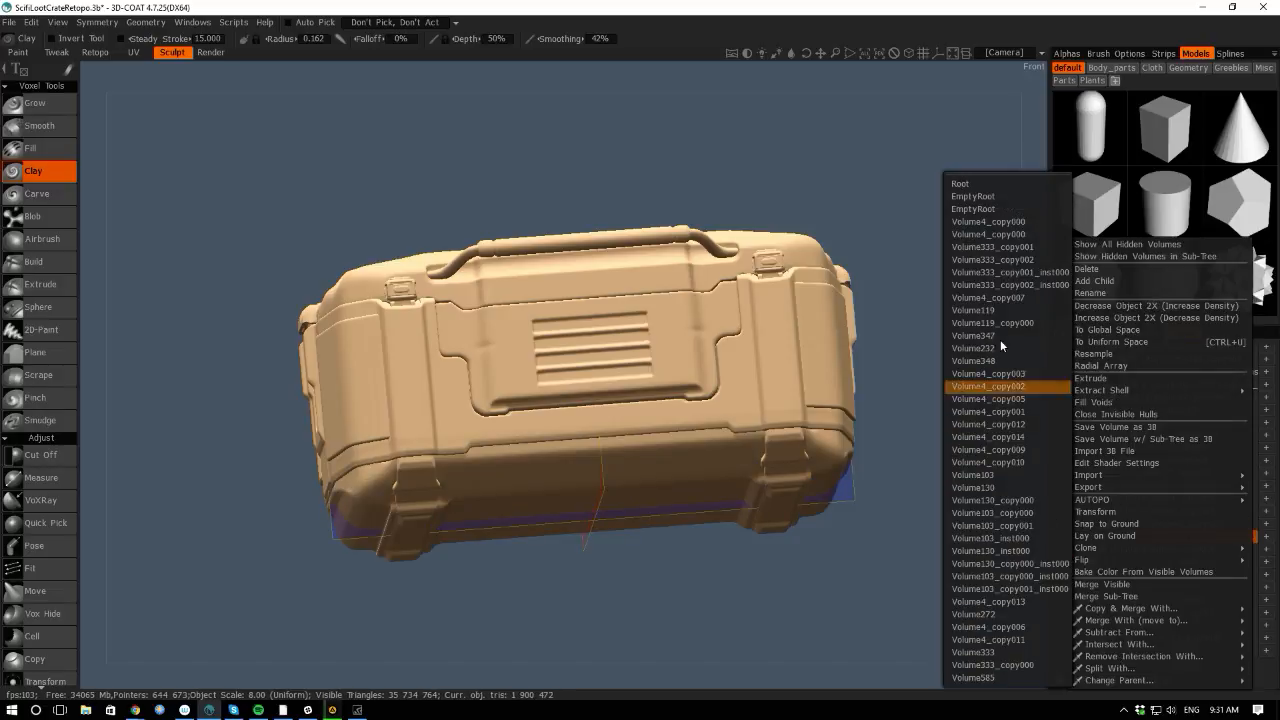
click(961, 190)
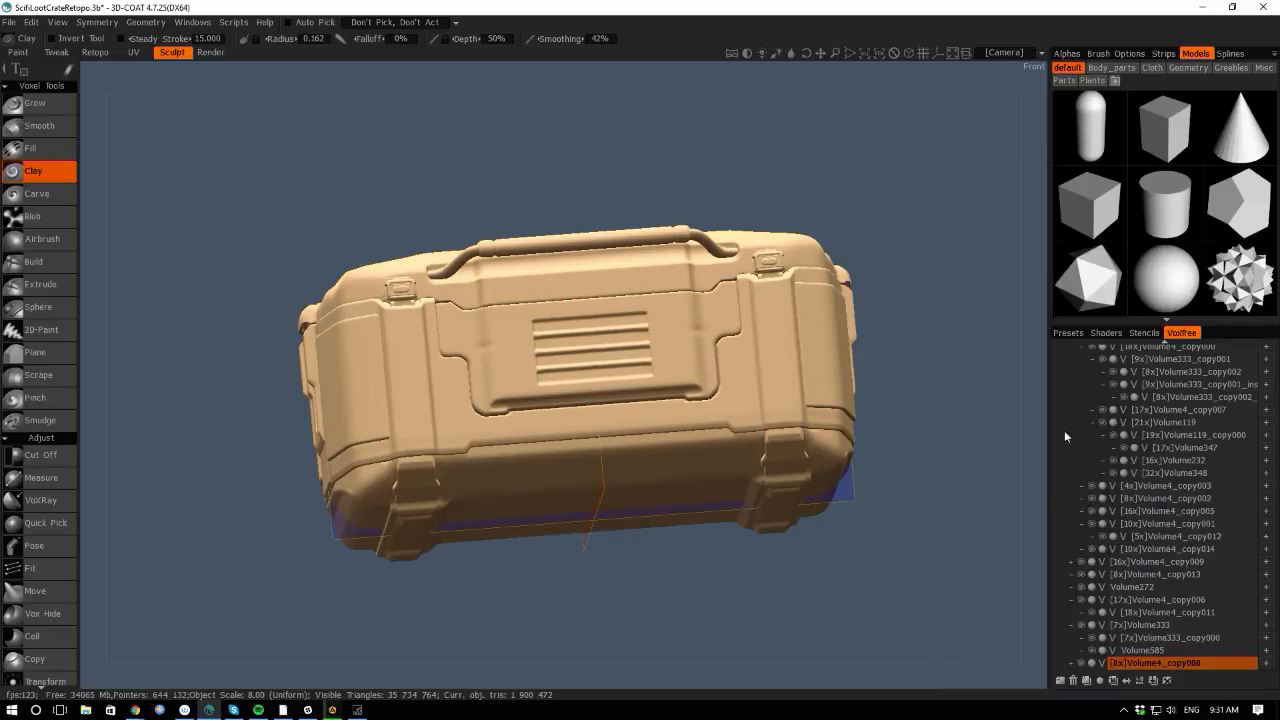
Collapse the EmptyRoot and Volume333 groups in the volume tree, and toggle Volume4_copy008 to check the separated base shell.
scroll(1062, 390, up, 2)
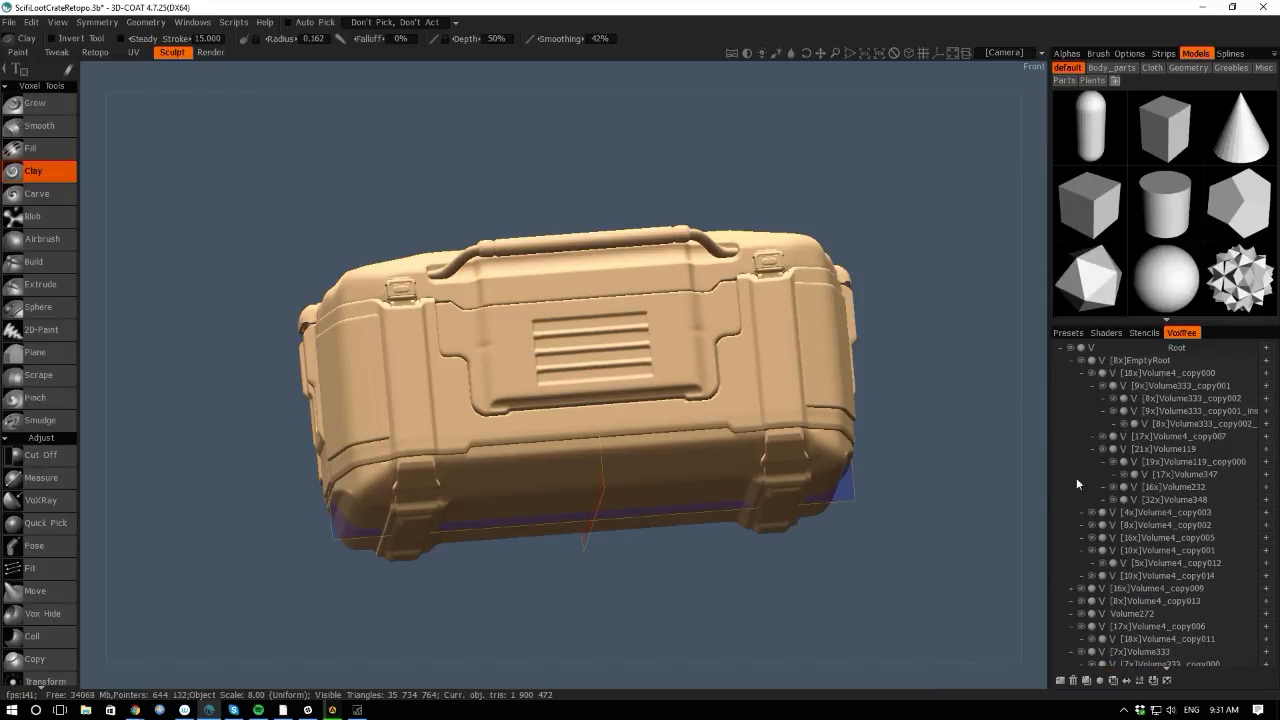
click(1071, 360)
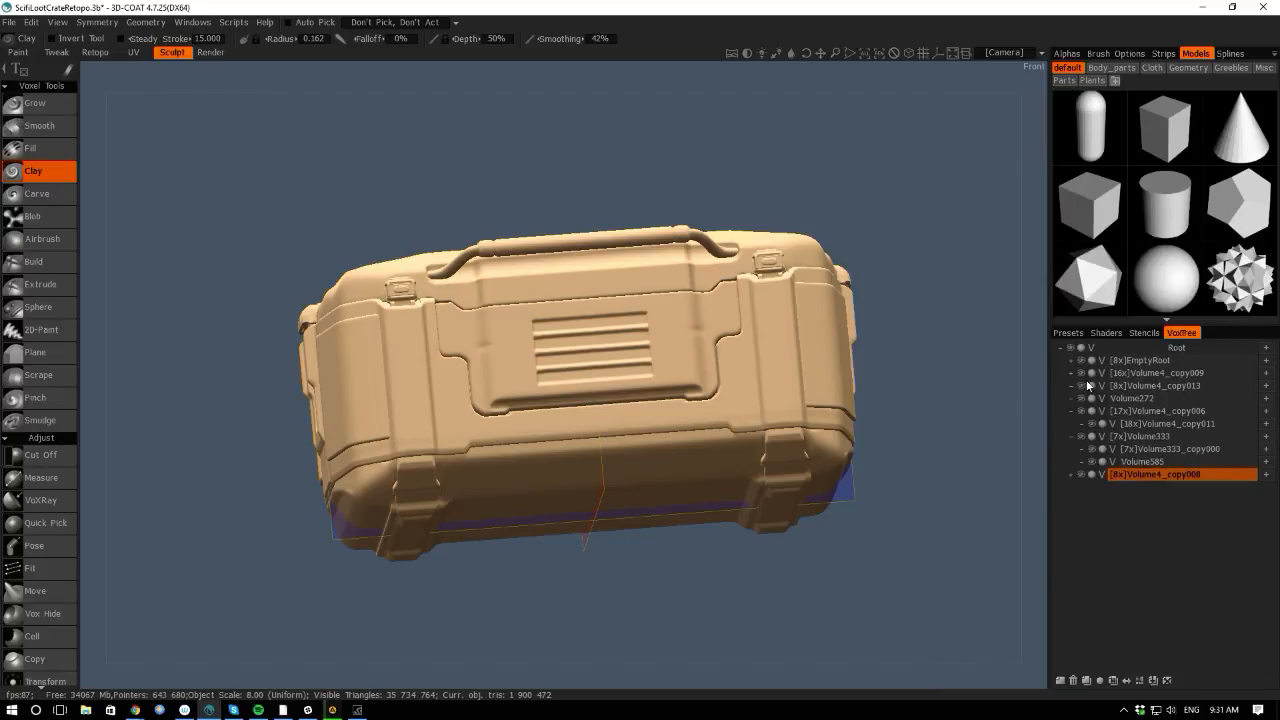
click(1072, 436)
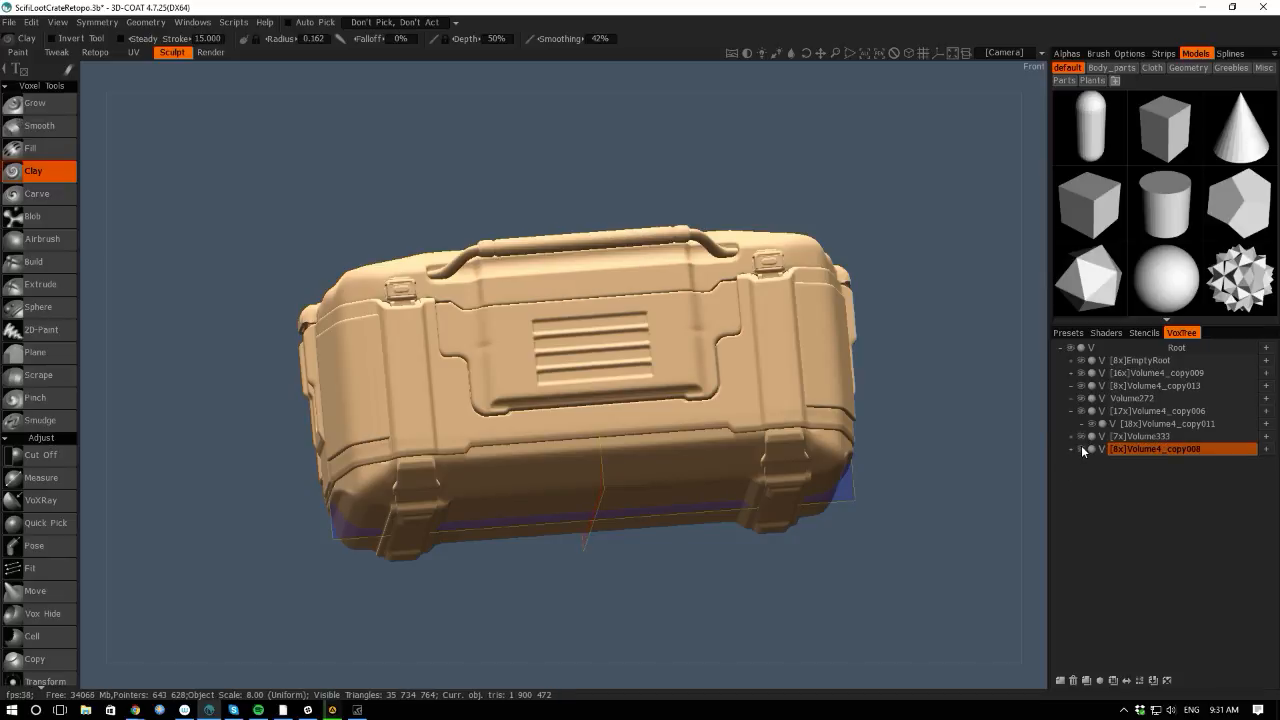
click(1083, 449)
click(1083, 449)
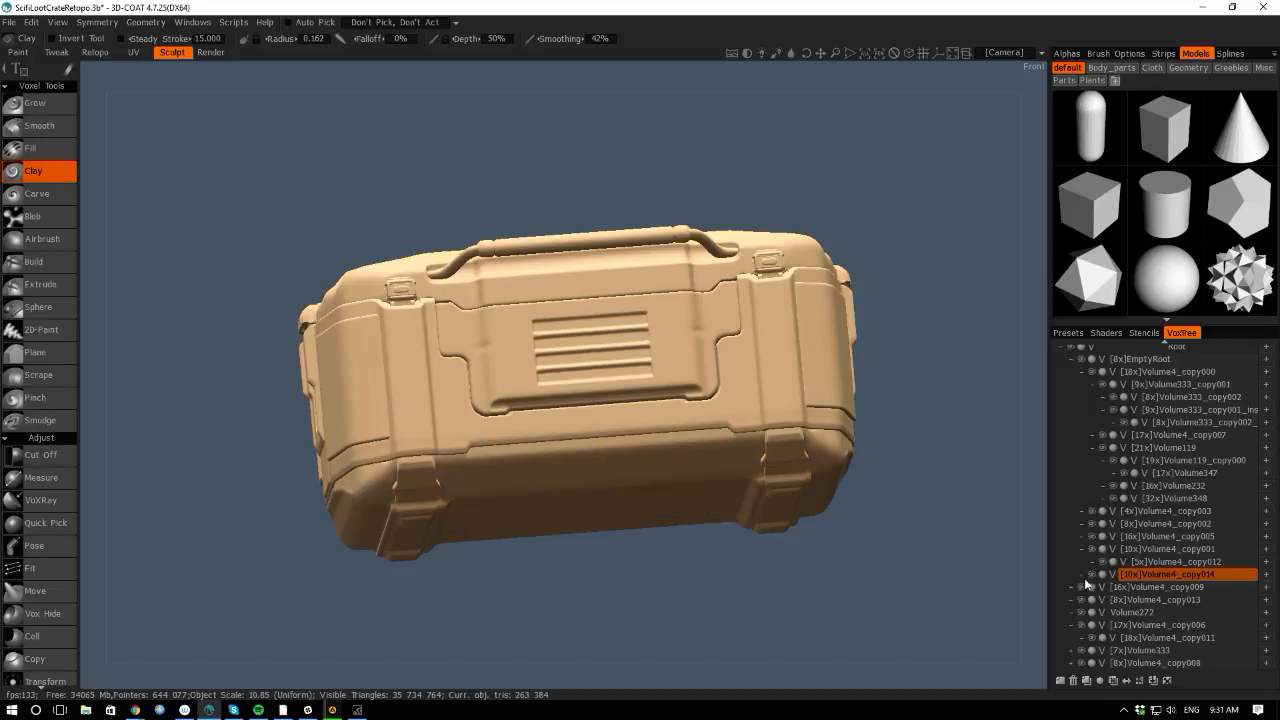
Move Volume4_copy014 out of EmptyRoot to the top level just above Volume4_copy008, and hide and reshow Volume4_copy008 to check it.
scroll(1083, 578, up, 1)
scroll(1083, 577, down, 1)
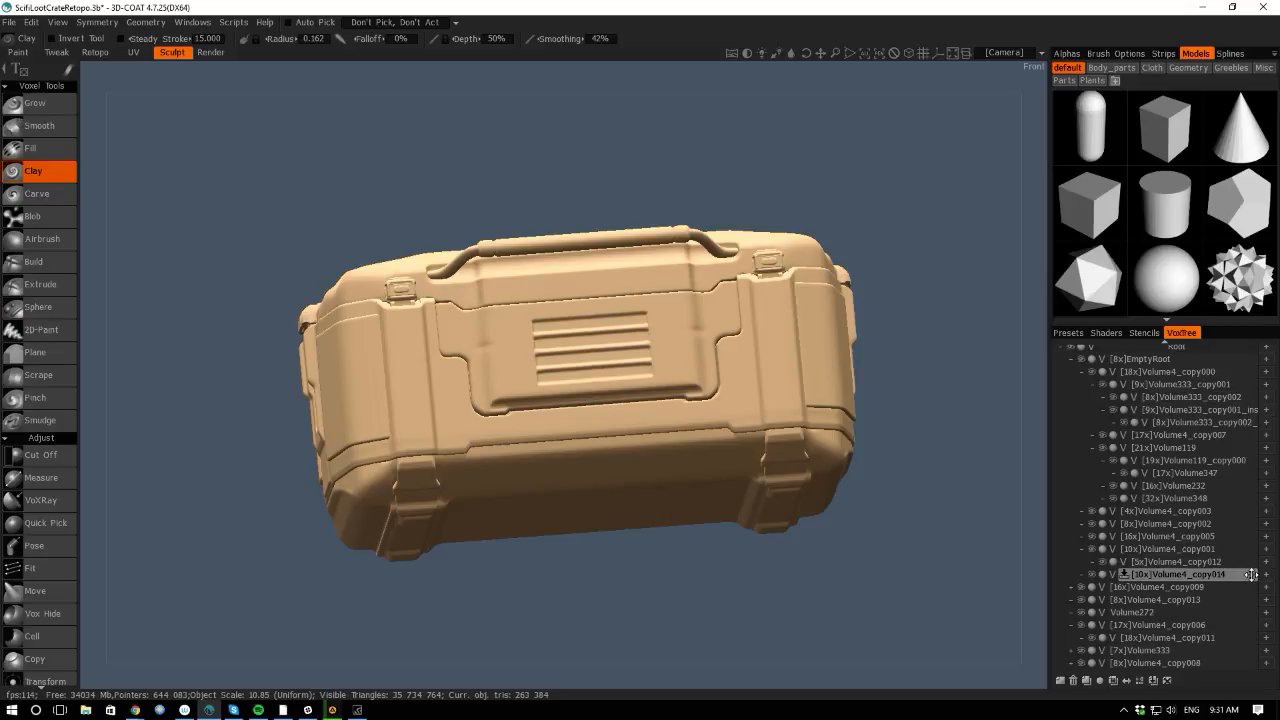
drag(1251, 575, 1237, 660)
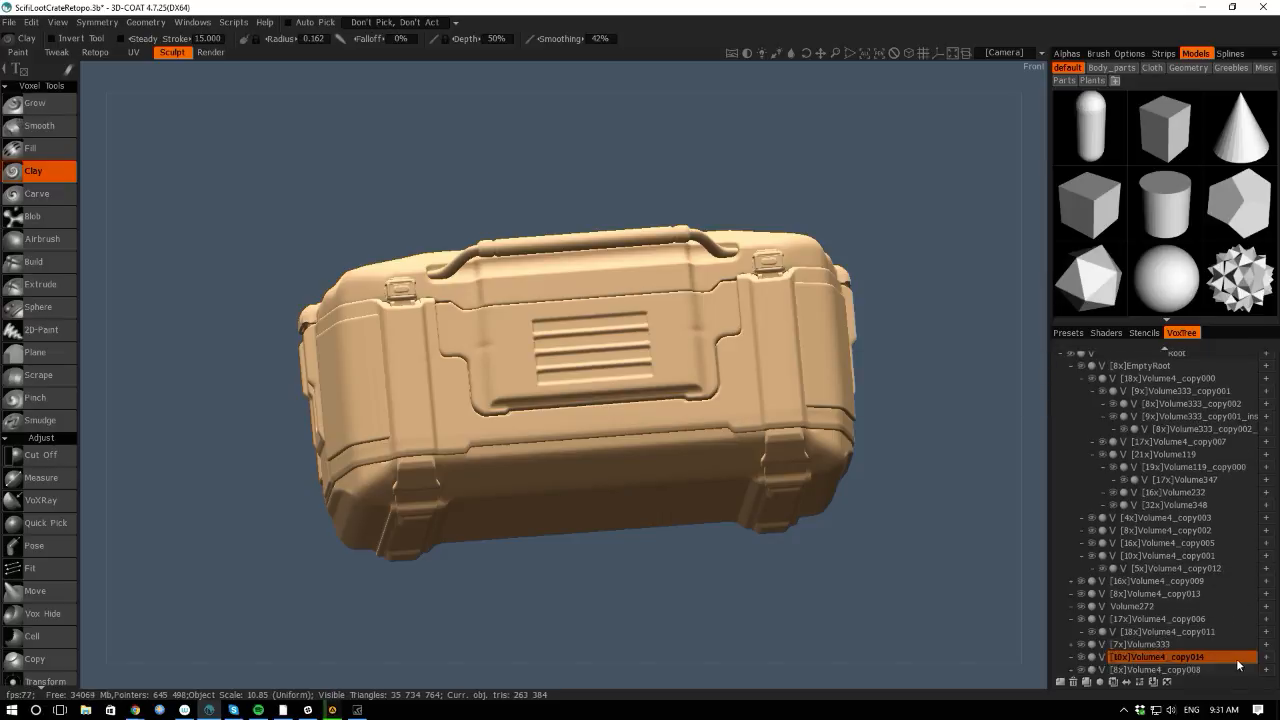
click(1082, 663)
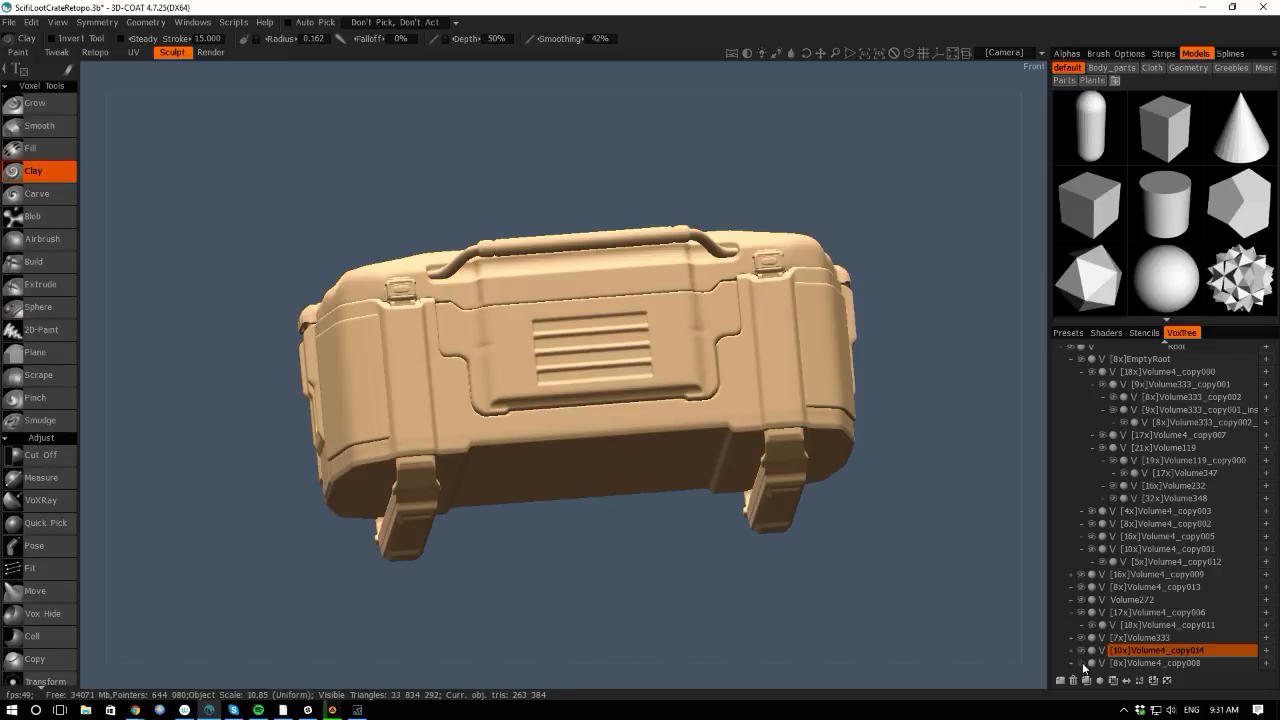
click(1083, 663)
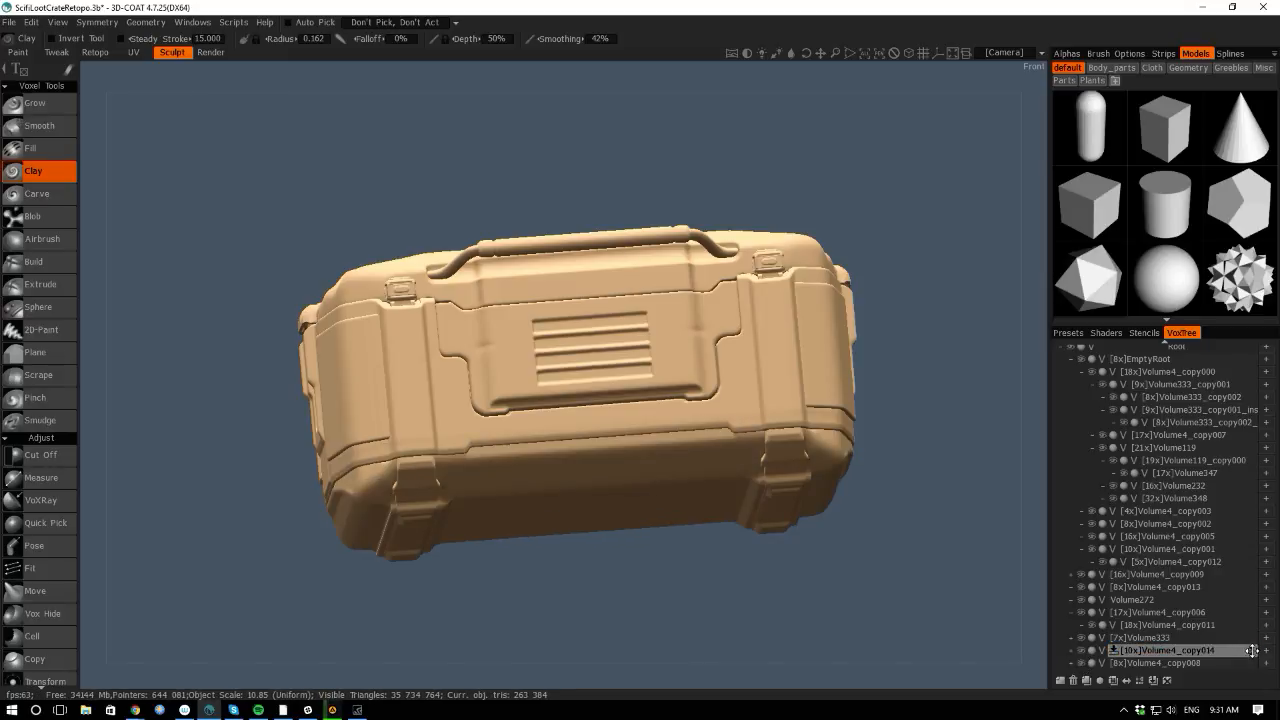
Nest Volume4_copy014 inside Volume4_copy008, and toggle the visibility of Volume4_copy008 to check that both parts hide together.
drag(1252, 651, 1265, 666)
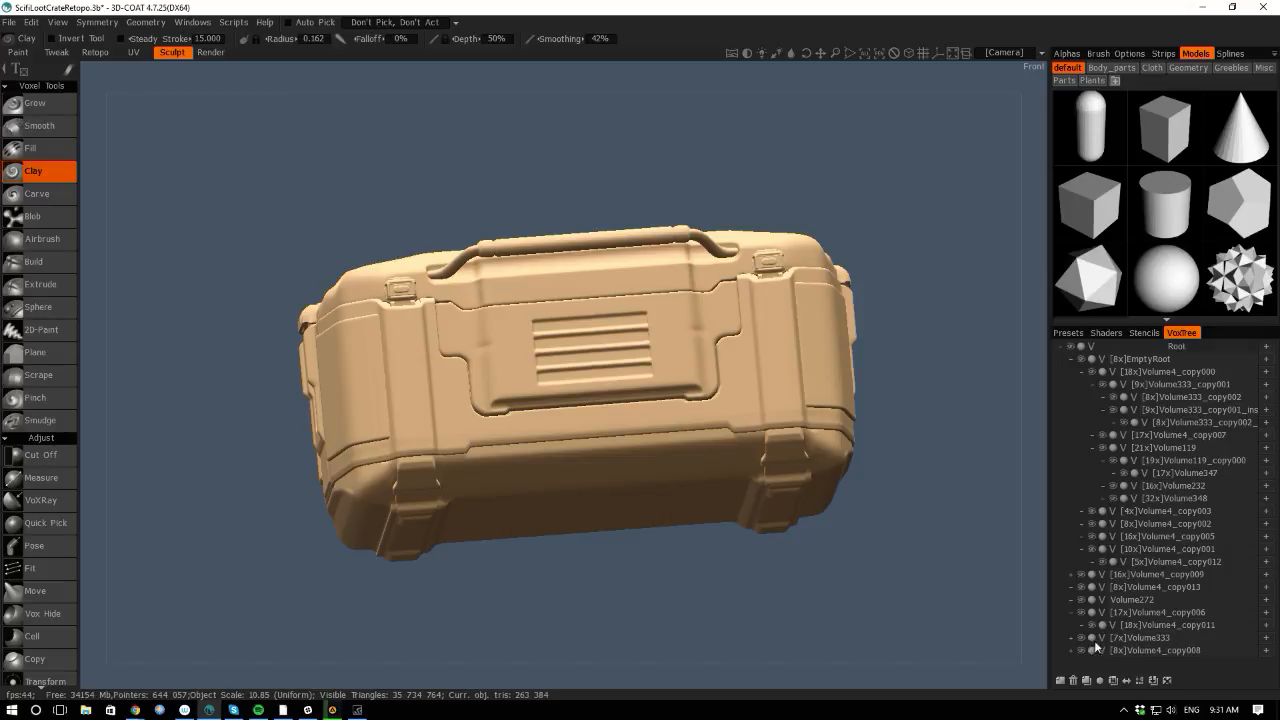
click(1081, 650)
click(1081, 650)
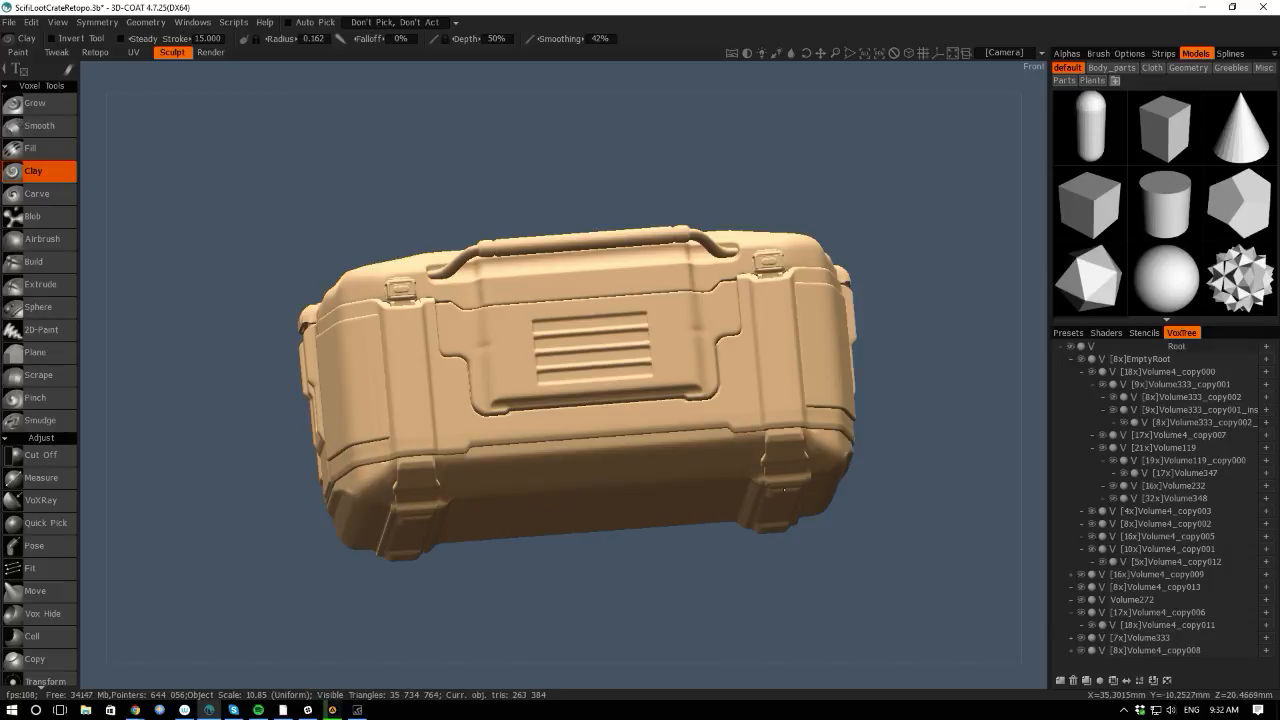
Move Volume4_copy002 out of EmptyRoot into Volume4_copy008, and toggle the visibility of Volume4_copy008 to check the base group.
click(1160, 524)
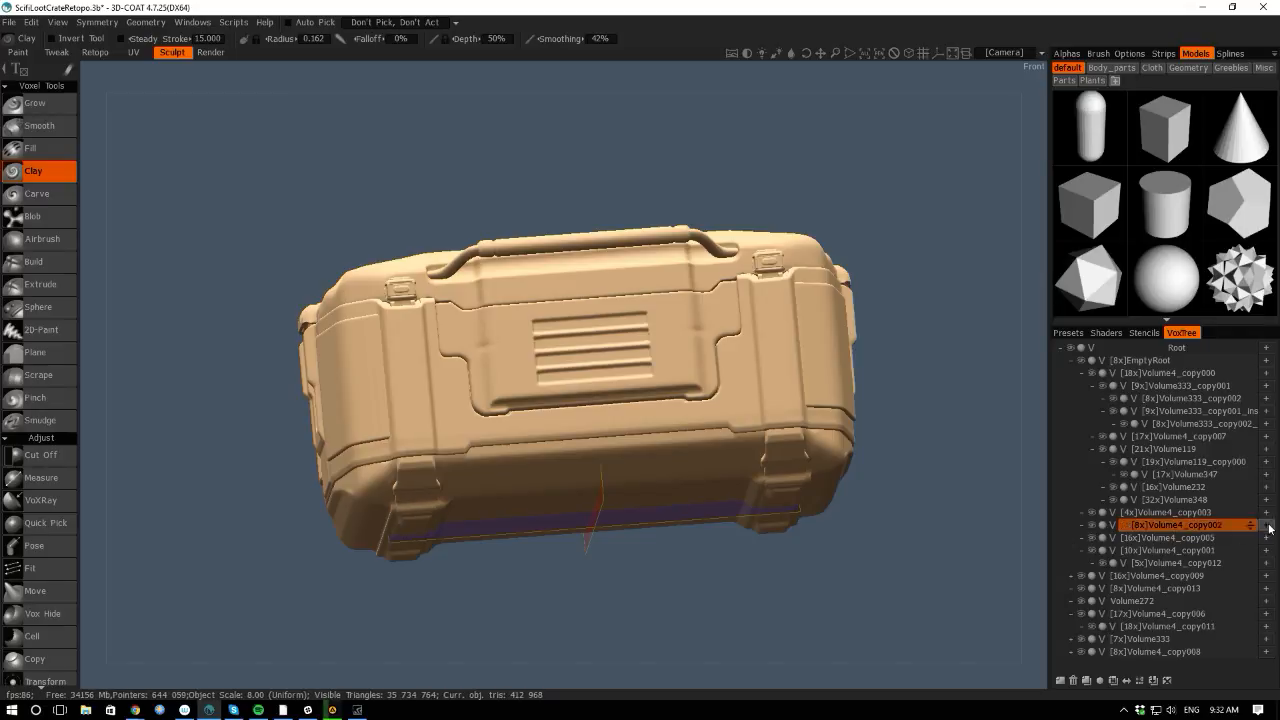
drag(1265, 529, 1165, 635)
click(1080, 637)
click(1079, 638)
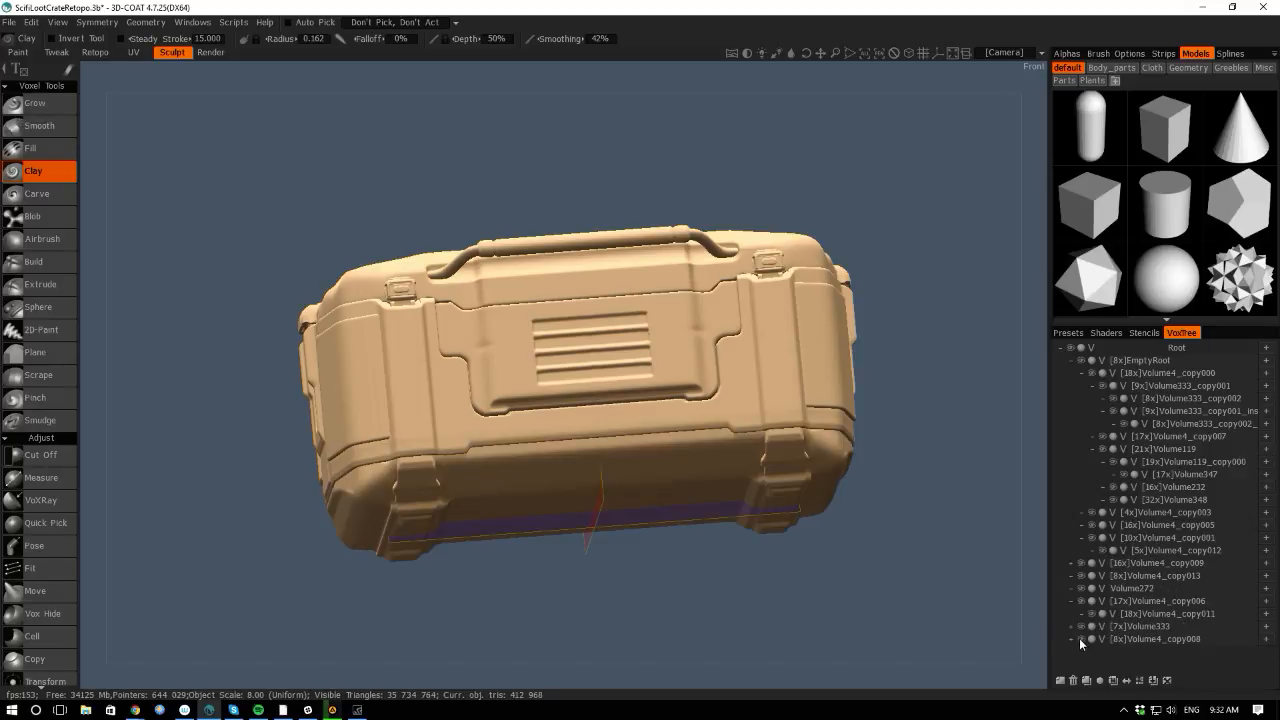
click(1080, 640)
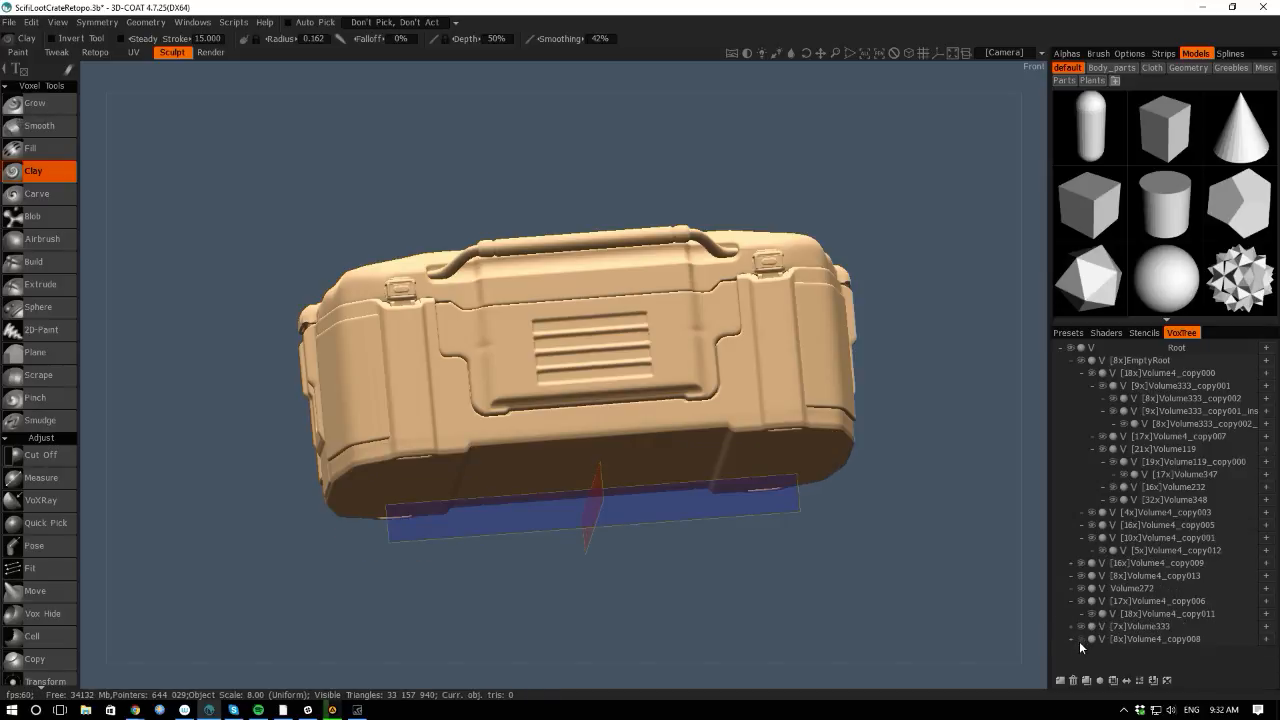
click(1080, 640)
click(1080, 640)
click(1081, 640)
click(1080, 639)
click(1080, 639)
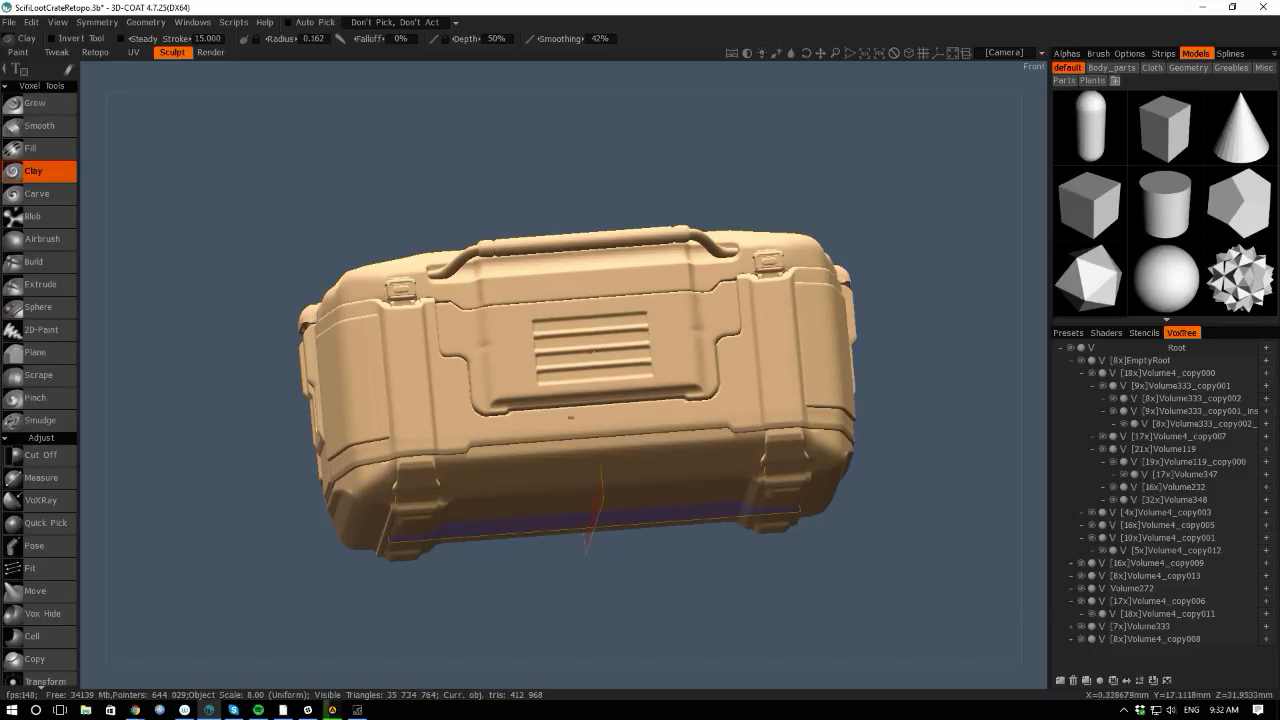
Pick Volume4_copy001 on the crate, change its parent to Root, and toggle its visibility to check it.
key(h)
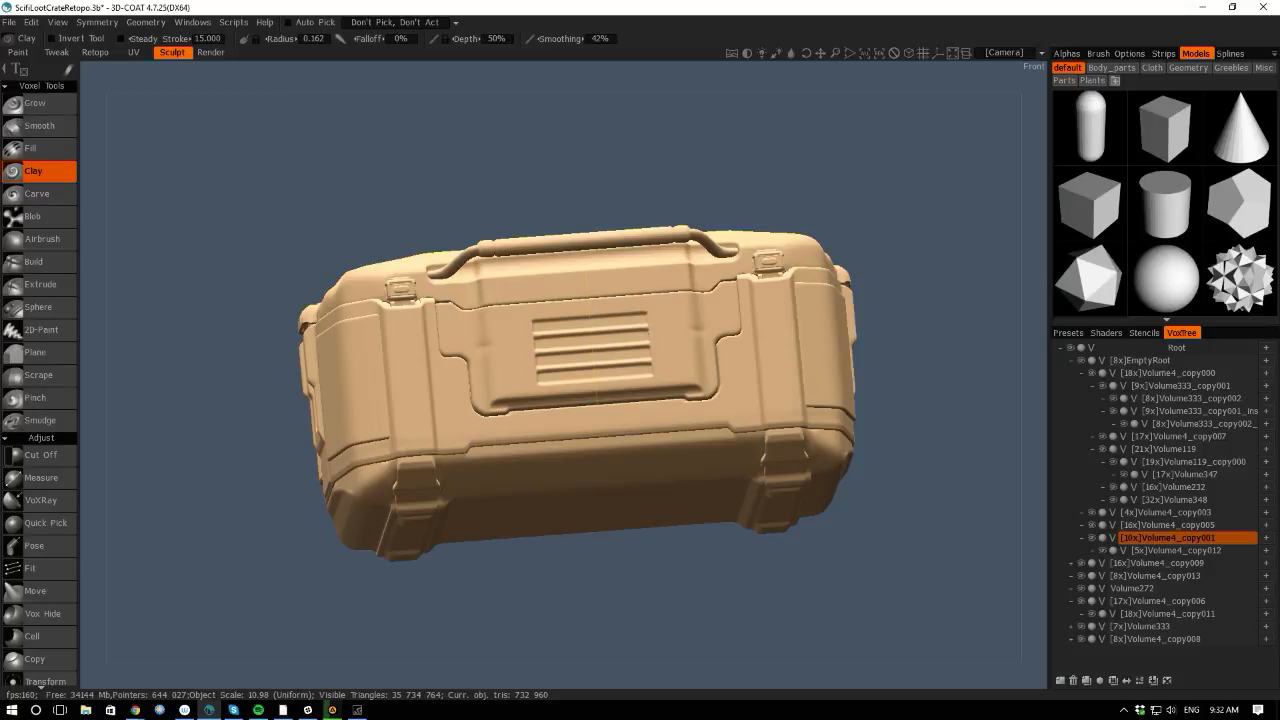
right_click(1232, 540)
mouse_move(1140, 680)
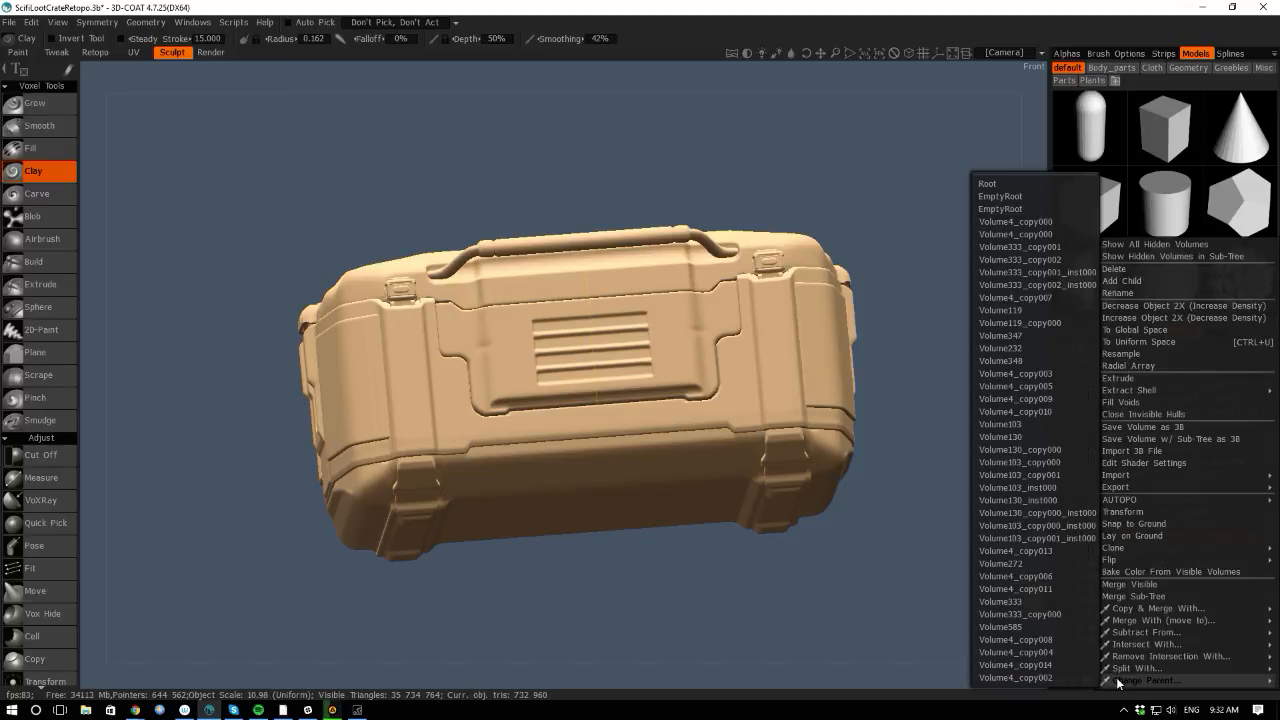
click(1000, 183)
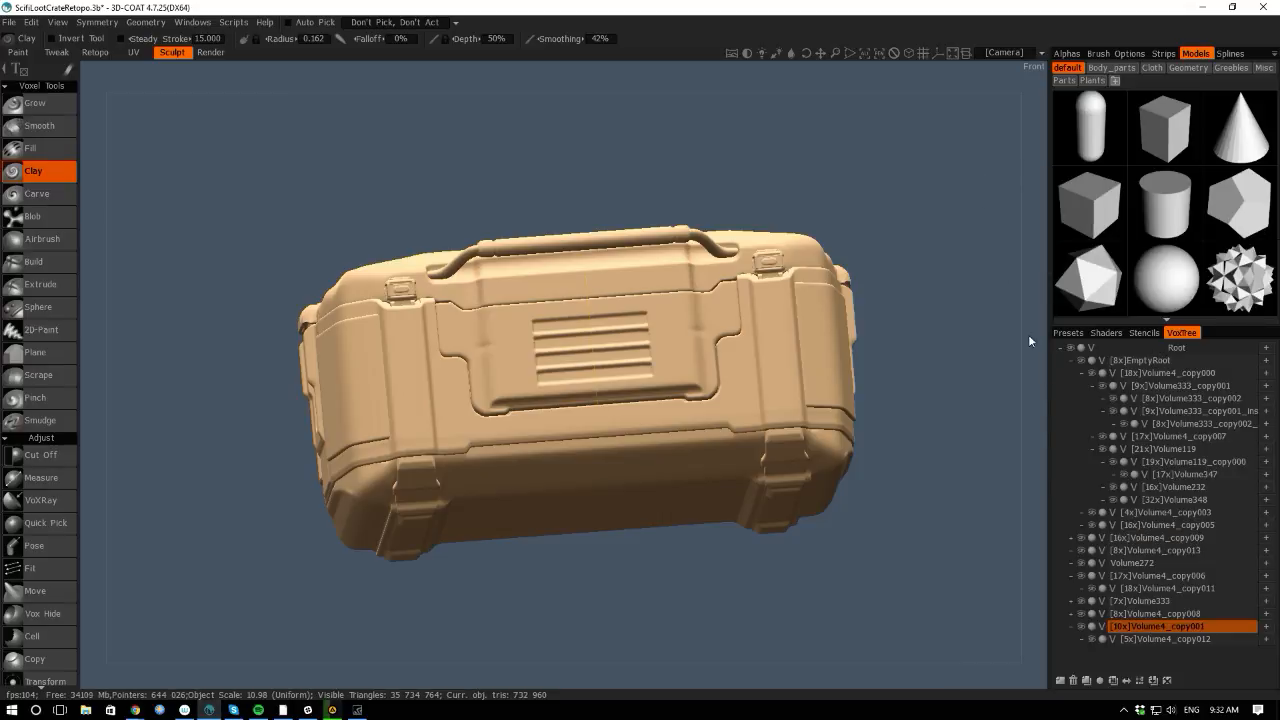
click(1081, 626)
click(1082, 627)
Collapse EmptyRoot, toggle Volume4_copy013 to identify it, and nest it inside Volume4_copy009.
click(1072, 360)
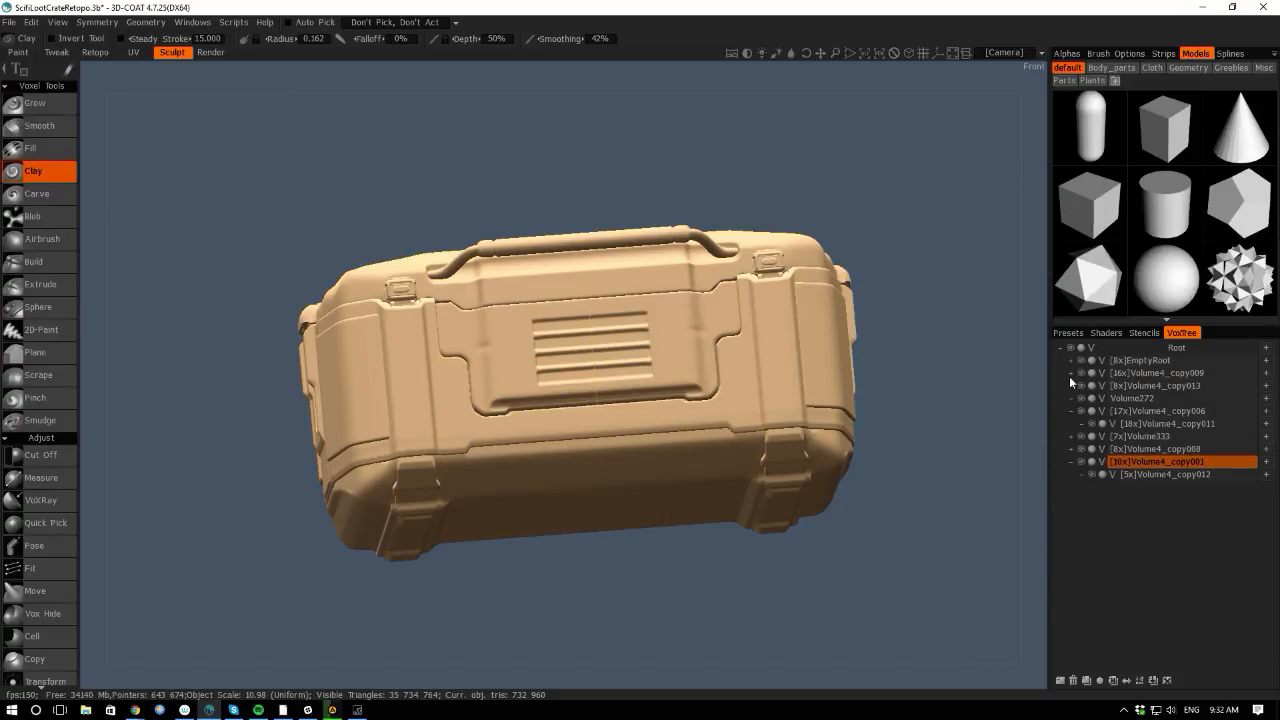
click(1071, 372)
click(1071, 372)
click(1082, 384)
click(1082, 384)
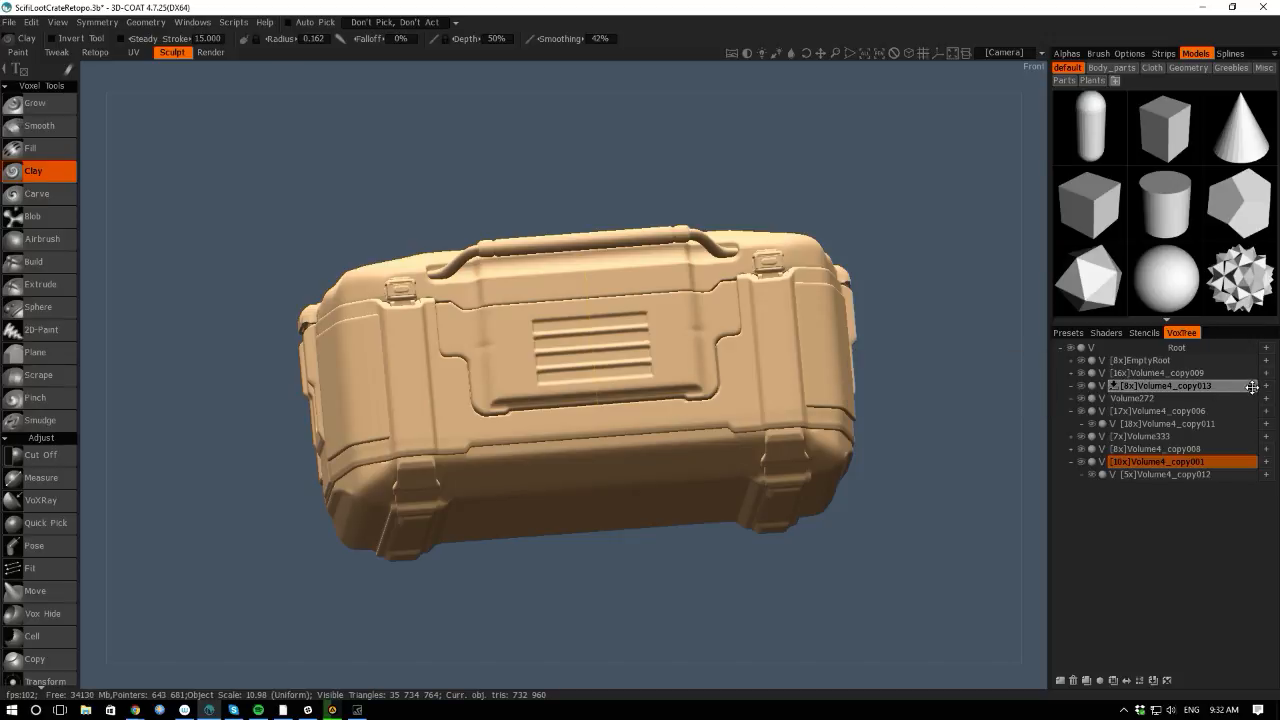
drag(1252, 387, 1267, 374)
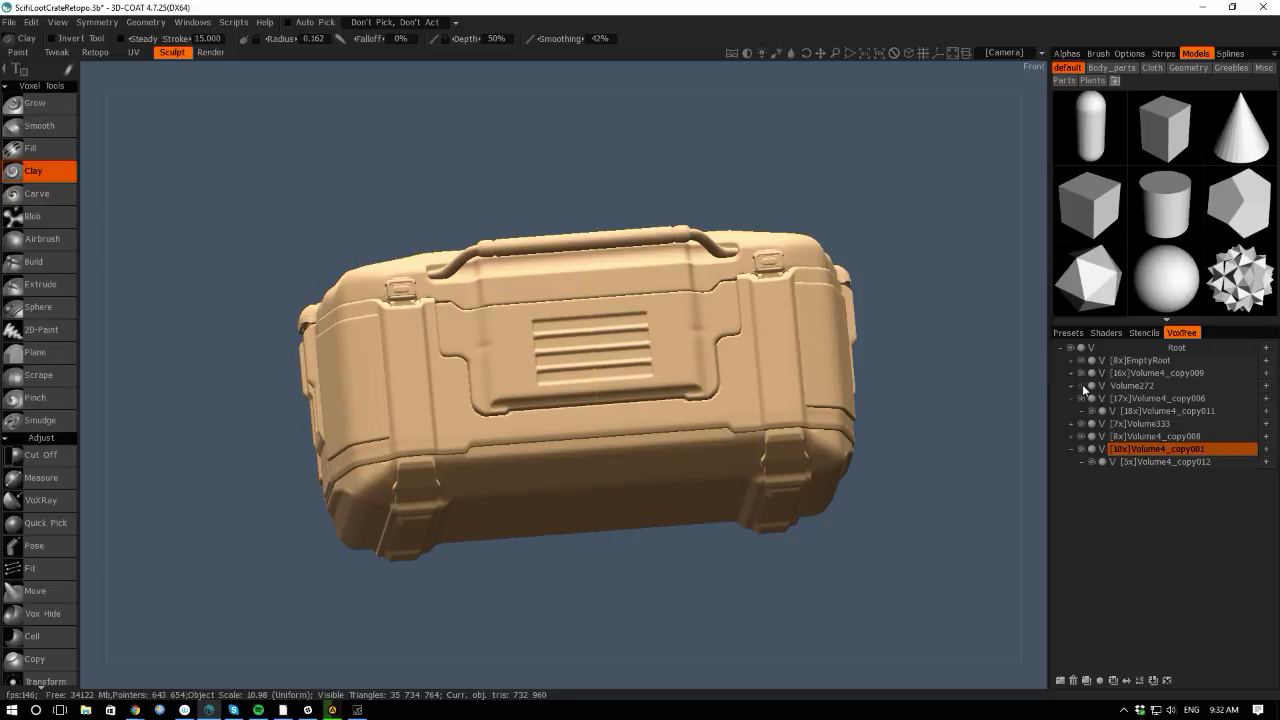
Move Volume272 upward with the Transform tool to check whether it contains geometry, and delete it.
drag(956, 80, 659, 122)
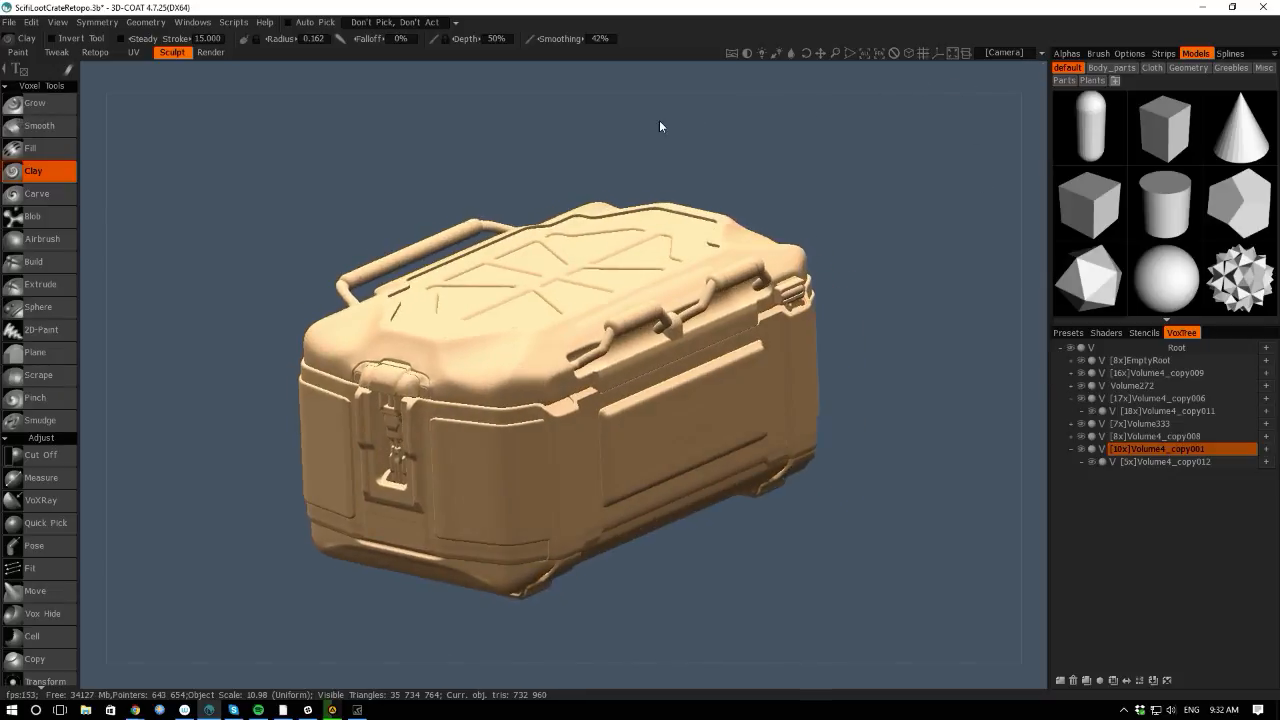
click(1120, 386)
key(space)
click(812, 430)
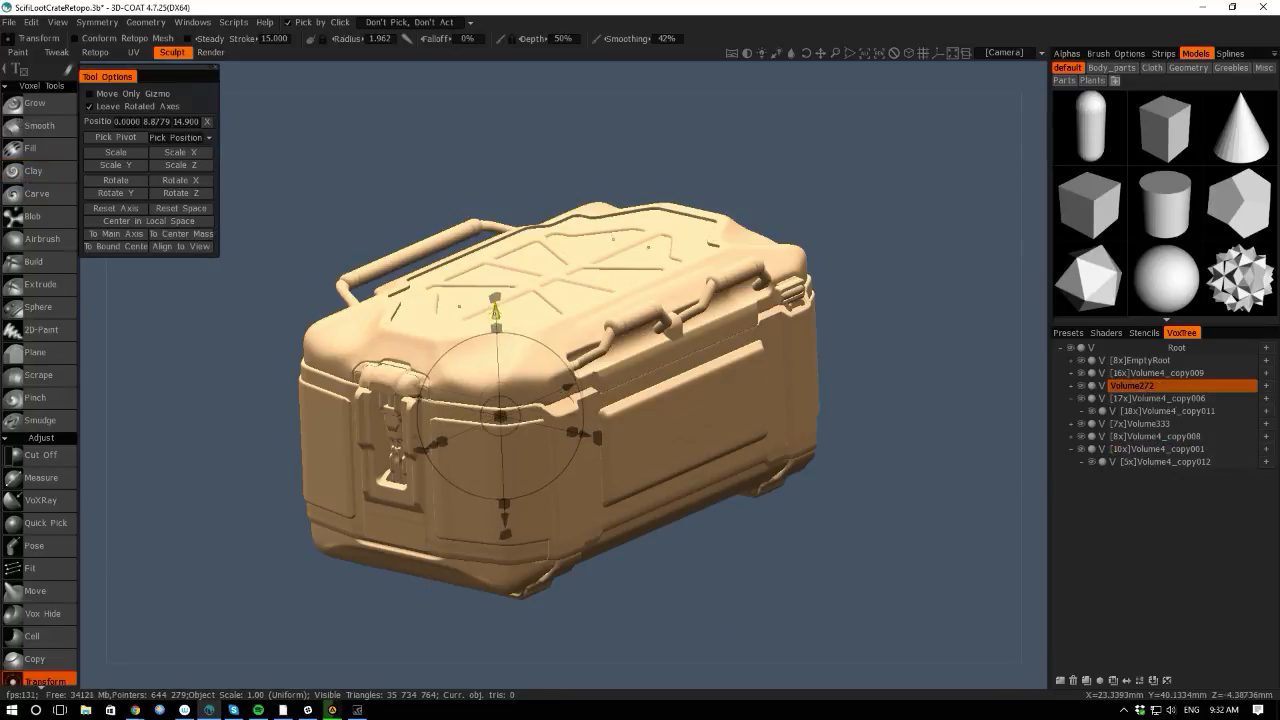
drag(495, 315, 485, 30)
scroll(752, 454, down, 5)
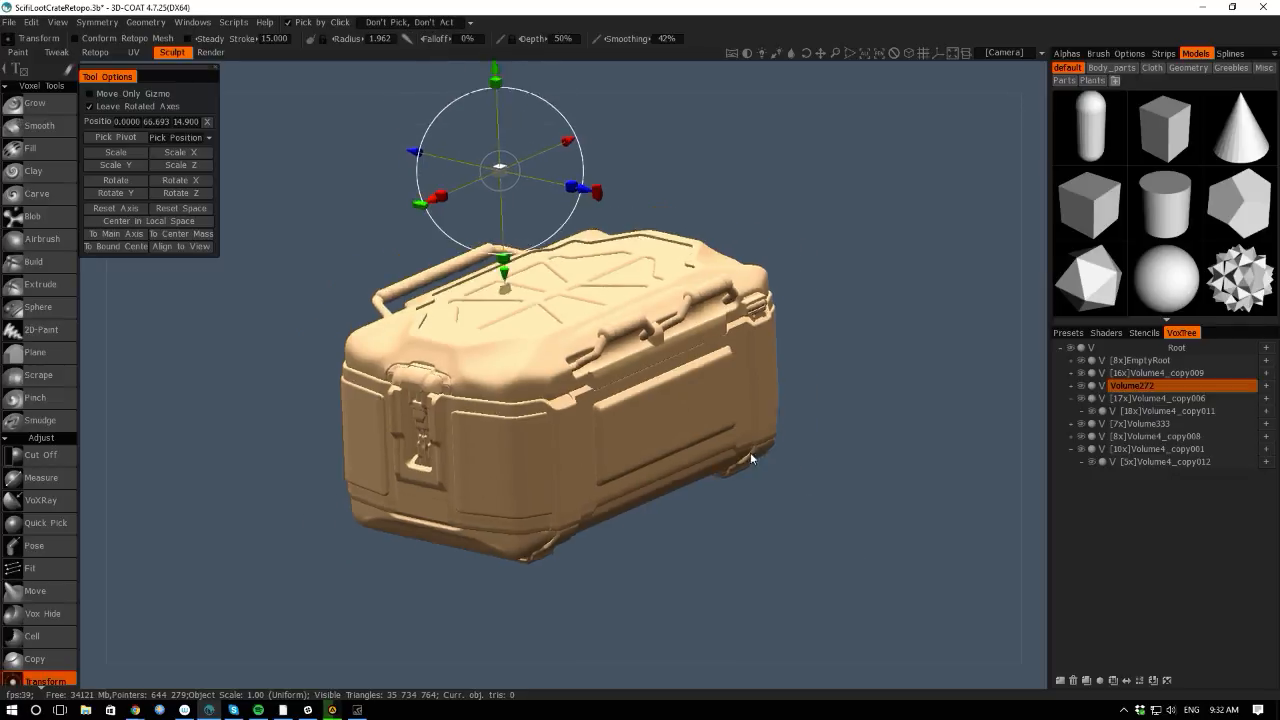
scroll(757, 471, up, 2)
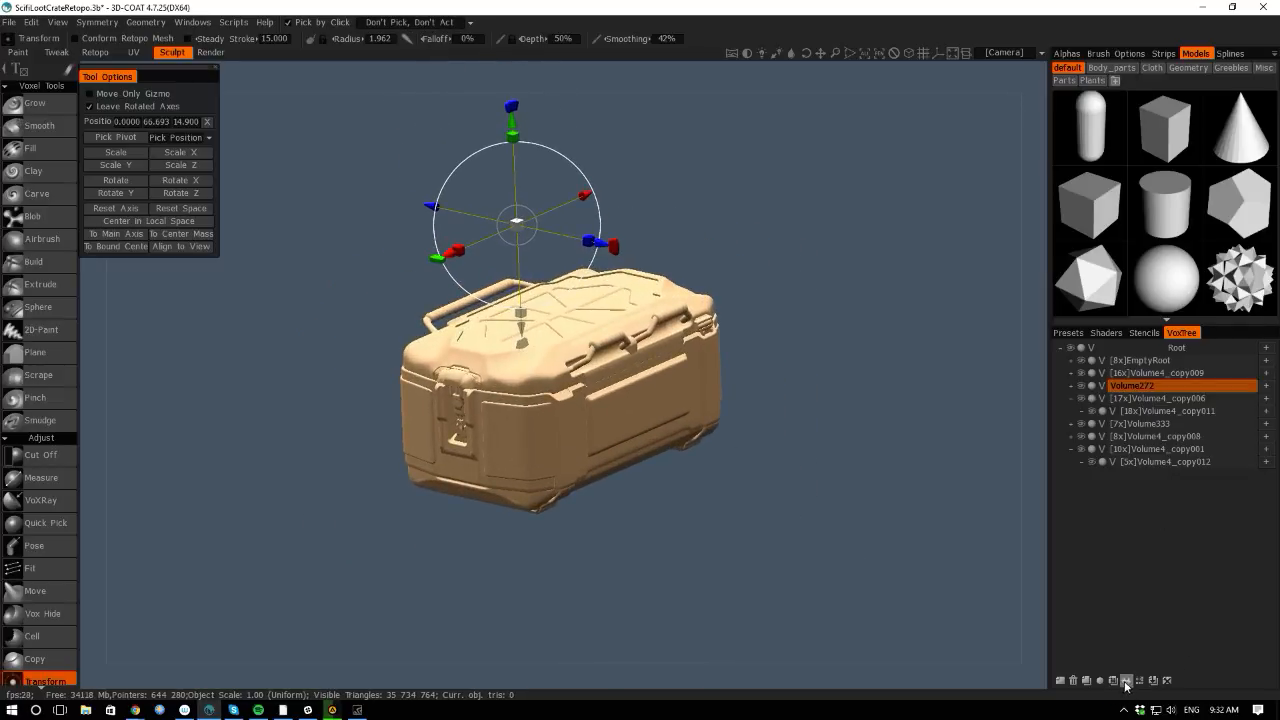
click(1073, 681)
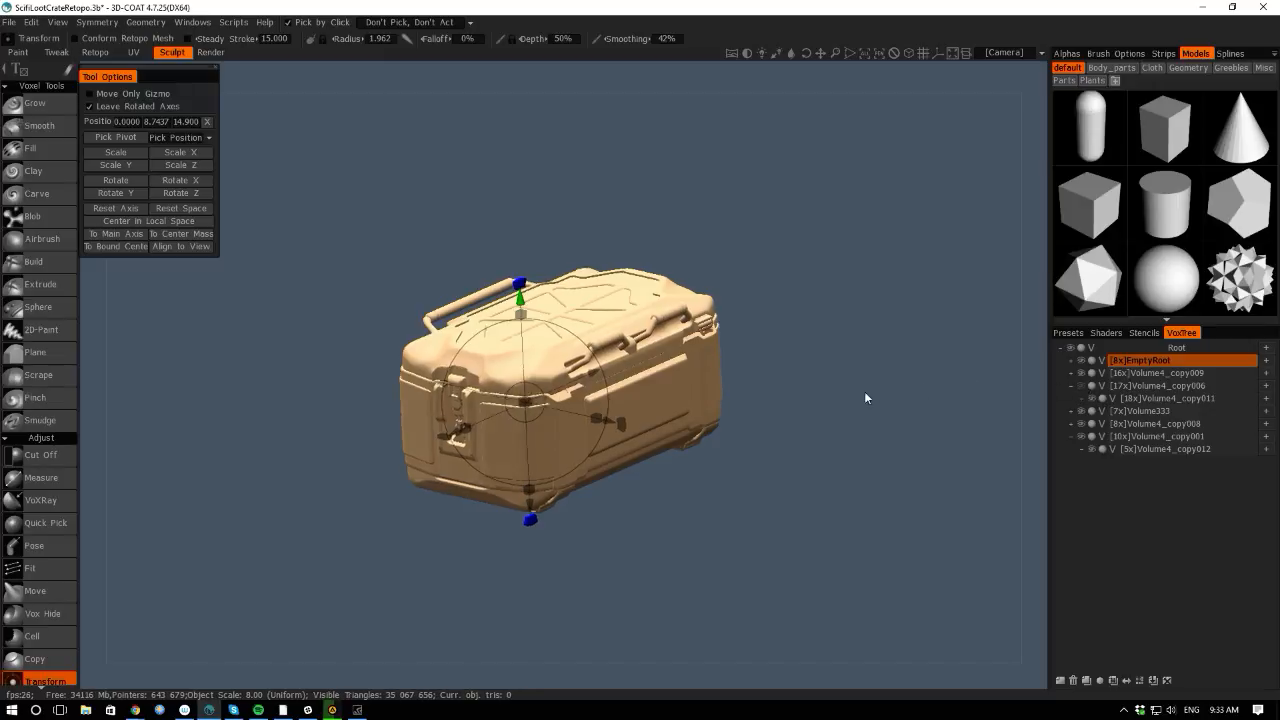
Examine which crate parts each top-level volume holds by toggling Volume4_copy006, Volume333, Volume4_copy008, Volume4_copy001, EmptyRoot and Volume4_copy009, leaving them all shown.
drag(866, 394, 983, 444)
drag(990, 537, 1010, 510)
click(1081, 385)
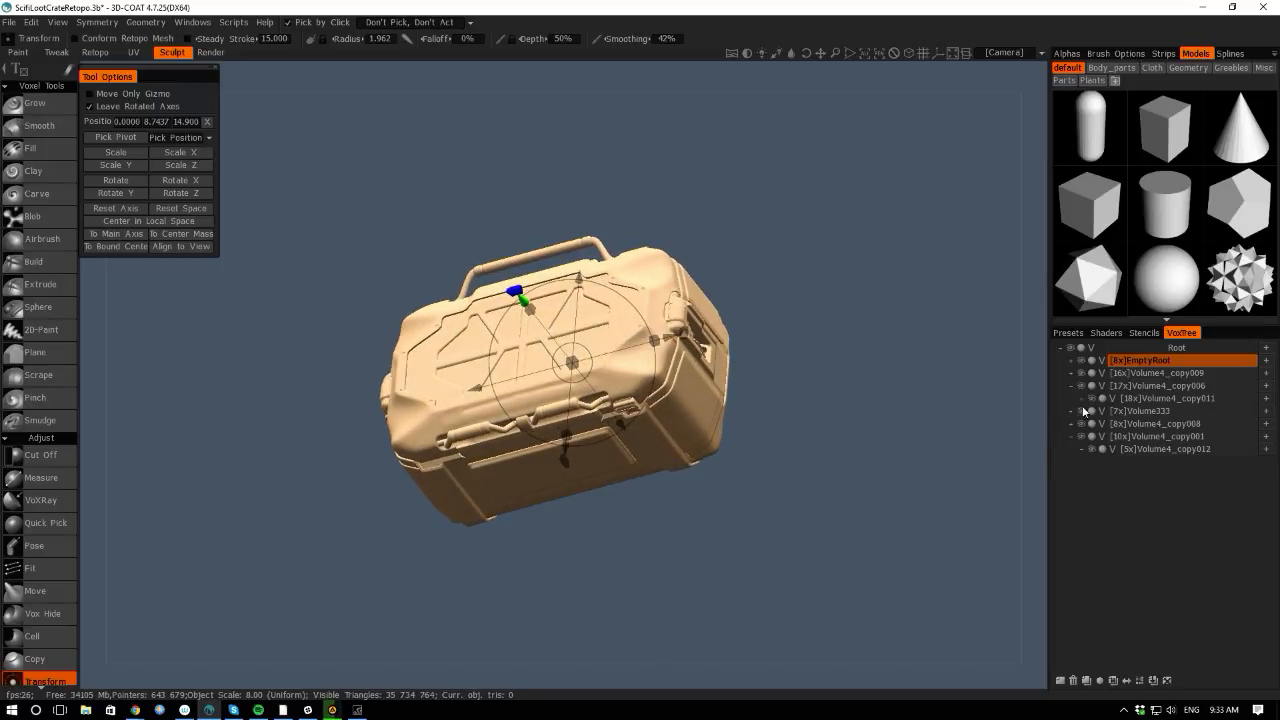
click(1081, 411)
click(1081, 411)
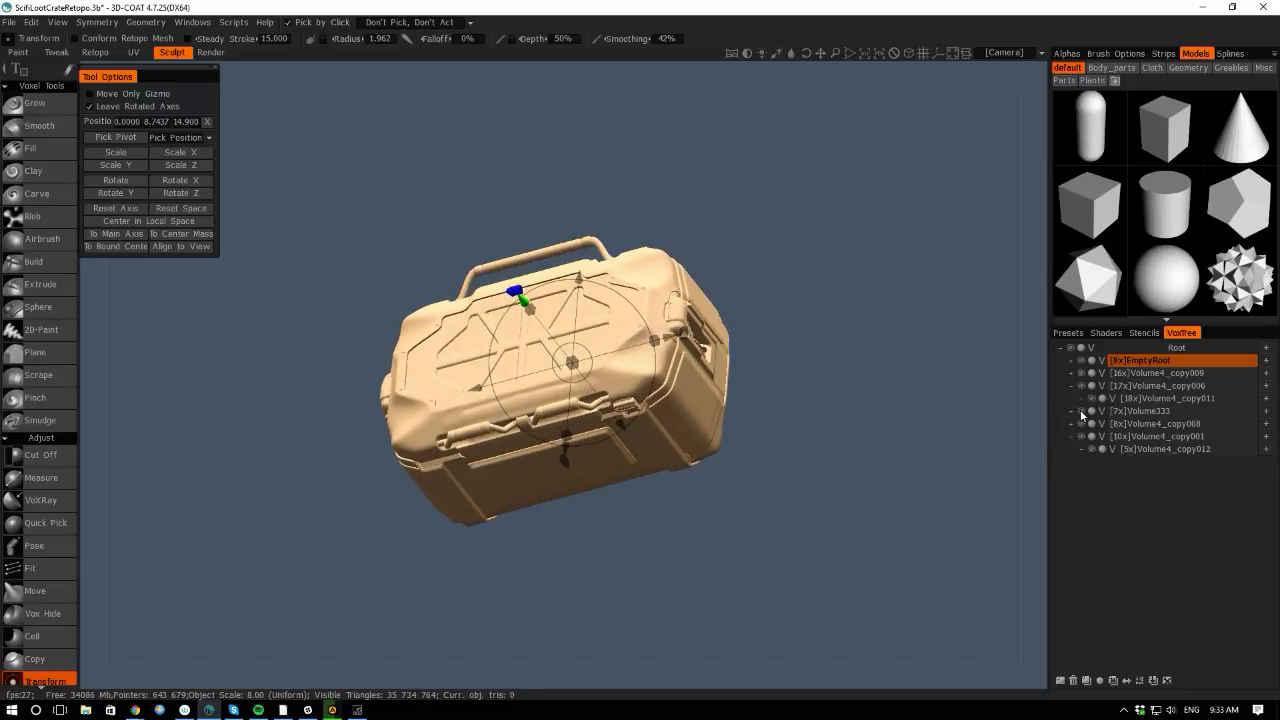
click(1081, 424)
click(1081, 424)
click(1081, 436)
click(1082, 437)
click(1081, 436)
click(1081, 436)
click(1081, 361)
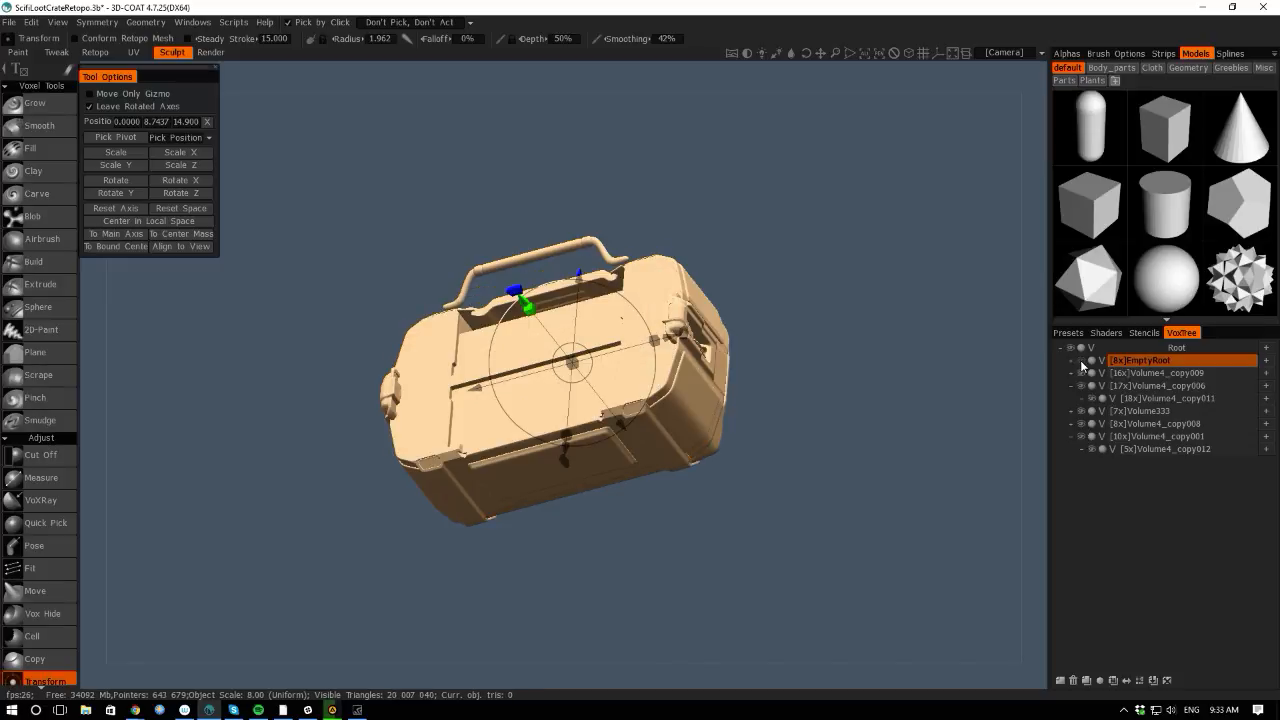
click(1081, 362)
click(1081, 373)
click(1081, 373)
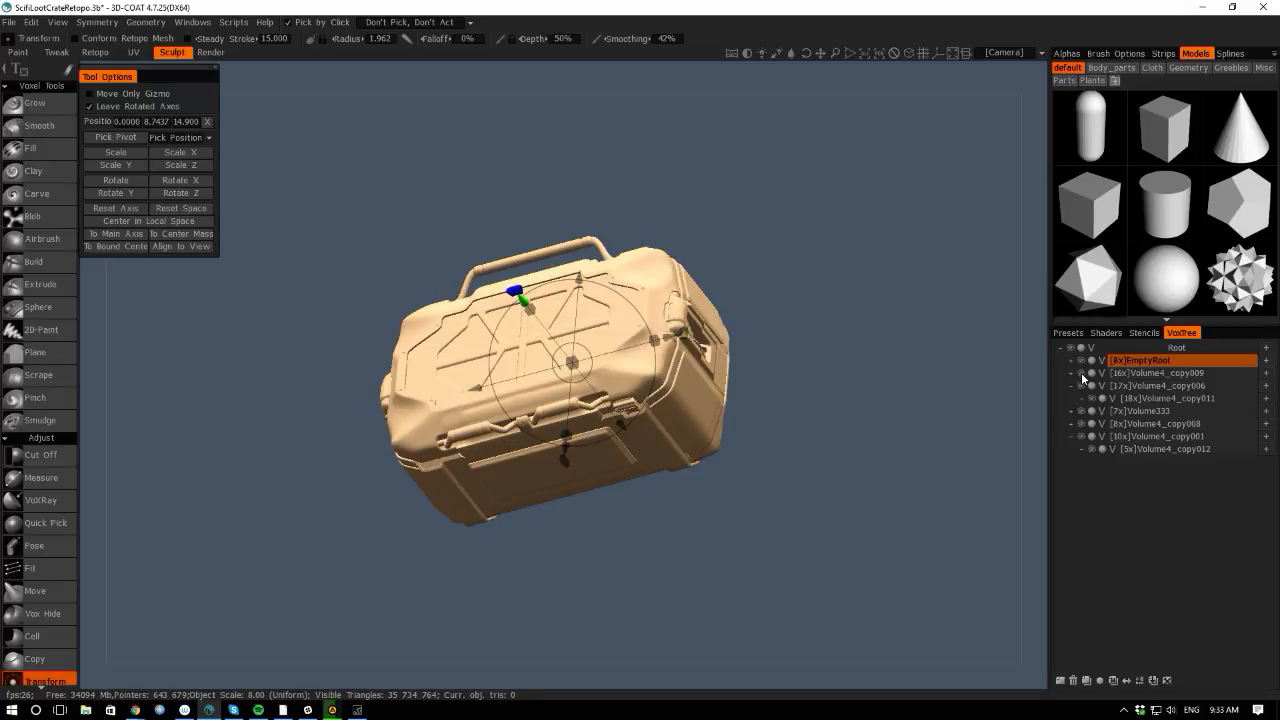
Nest Volume4_copy001 with its child inside Volume4_copy009, and hide the Volume4_copy009 group.
click(1081, 436)
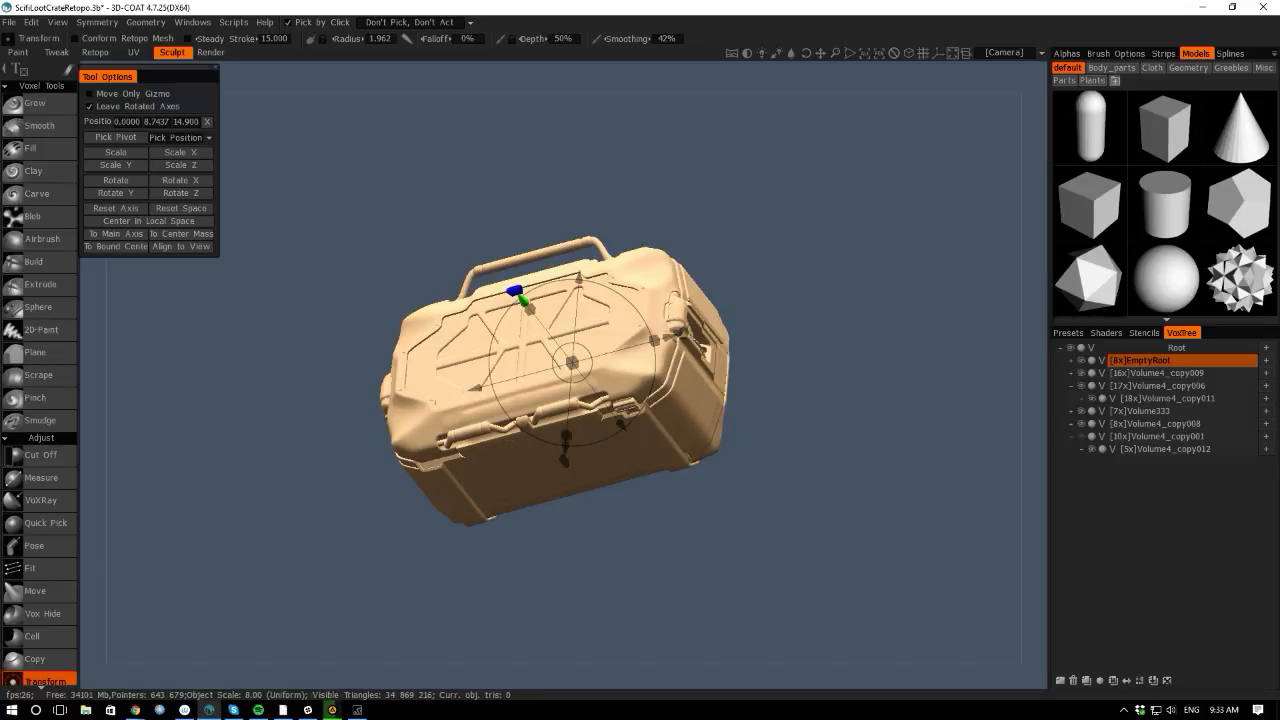
click(1081, 436)
drag(1250, 436, 1267, 380)
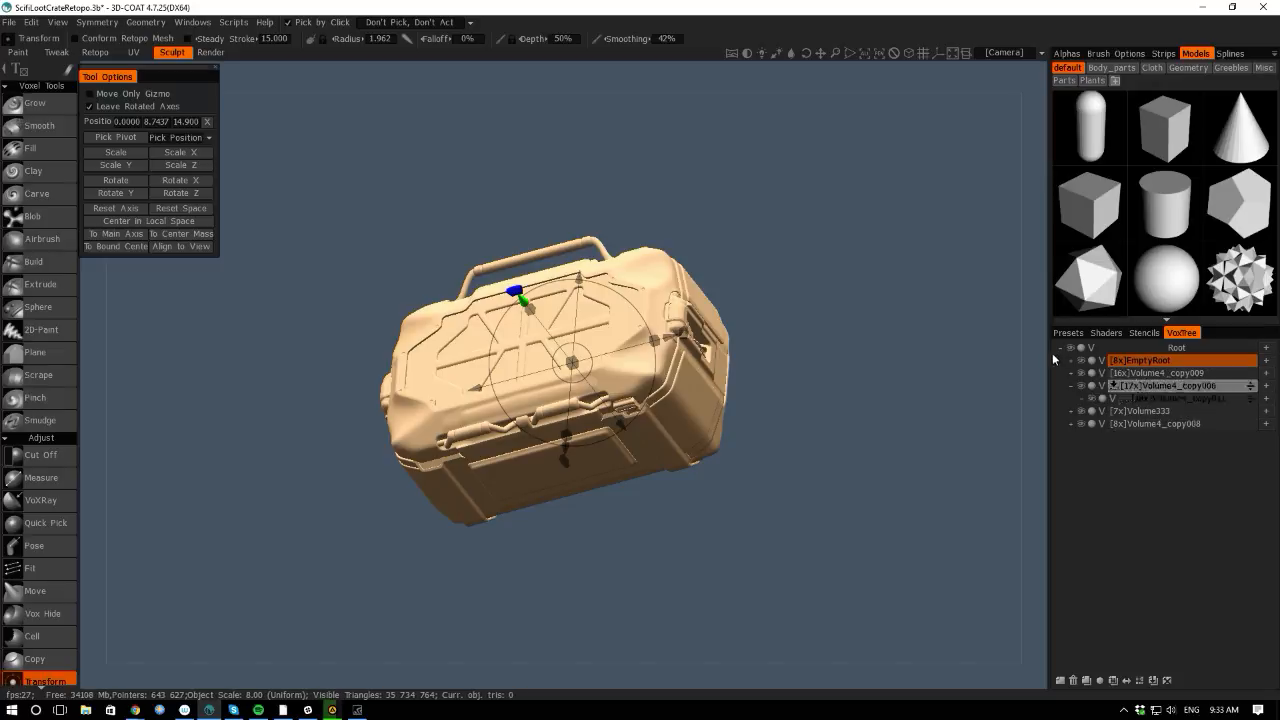
click(1081, 373)
click(1081, 373)
click(1081, 373)
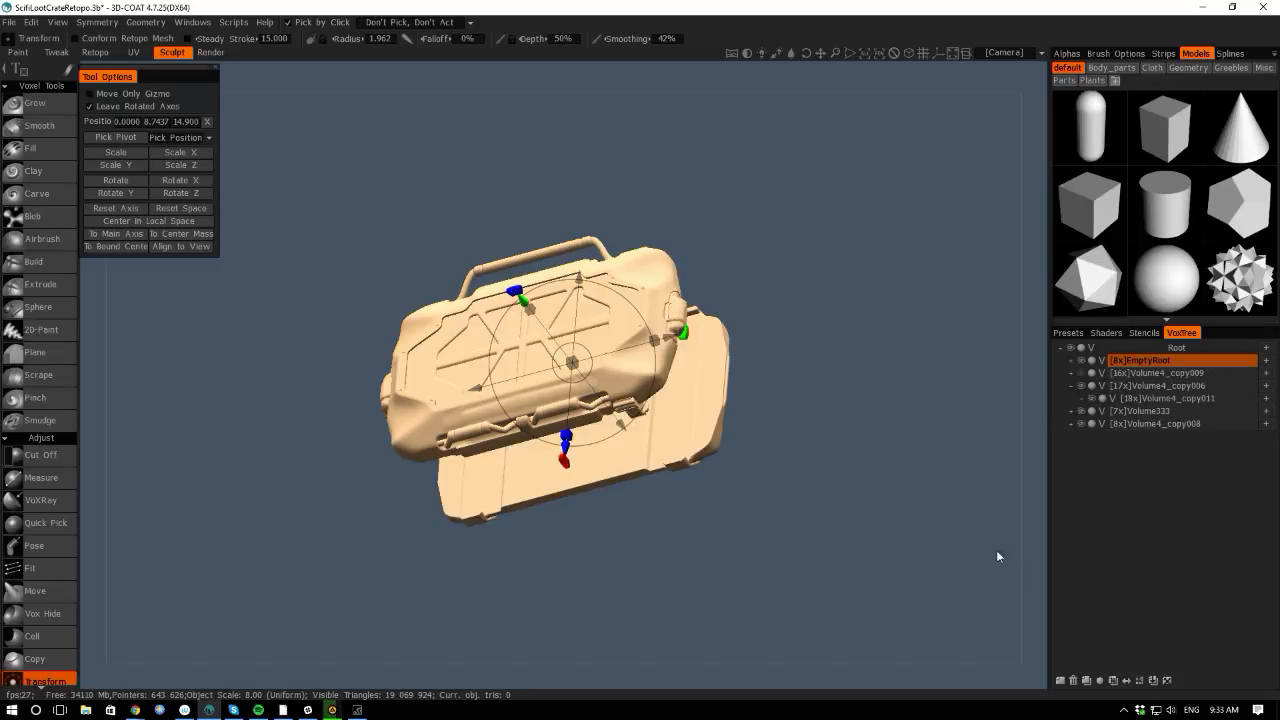
Delete Volume4_copy005, the leftover pieces floating between the lid and base, and collapse the EmptyRoot and Volume4_copy006 groups.
drag(1030, 462, 850, 510)
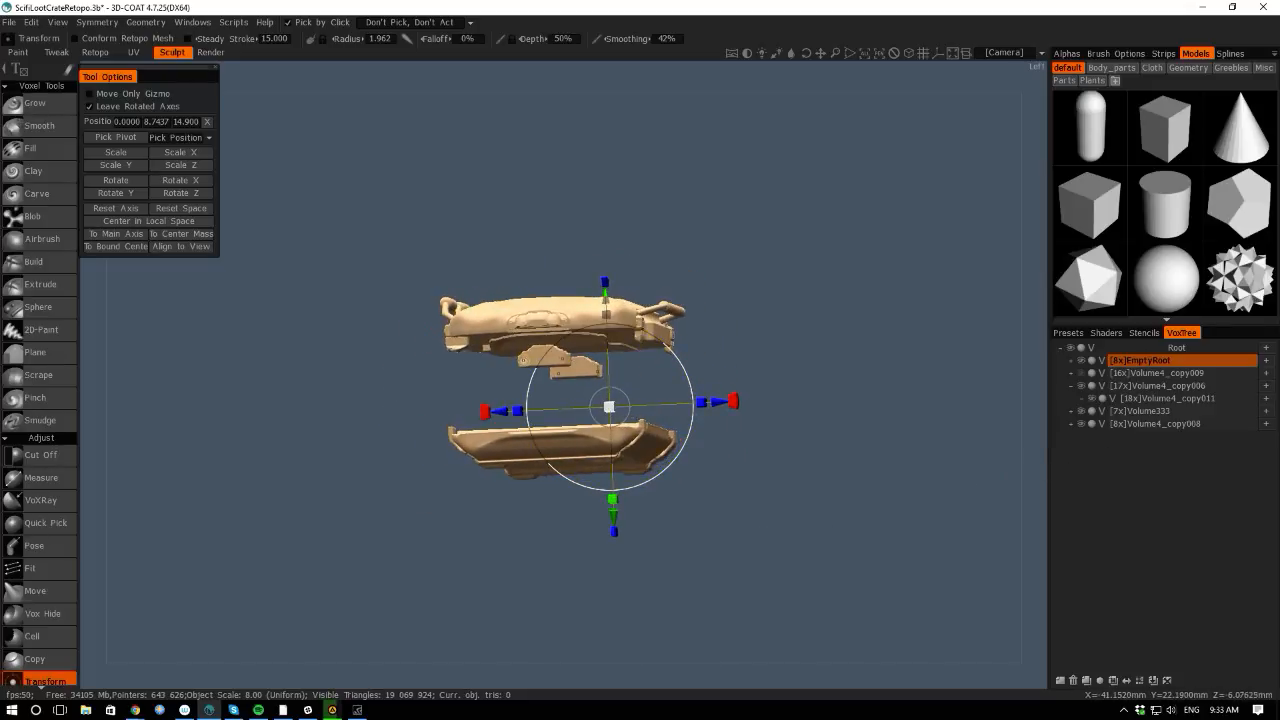
click(562, 366)
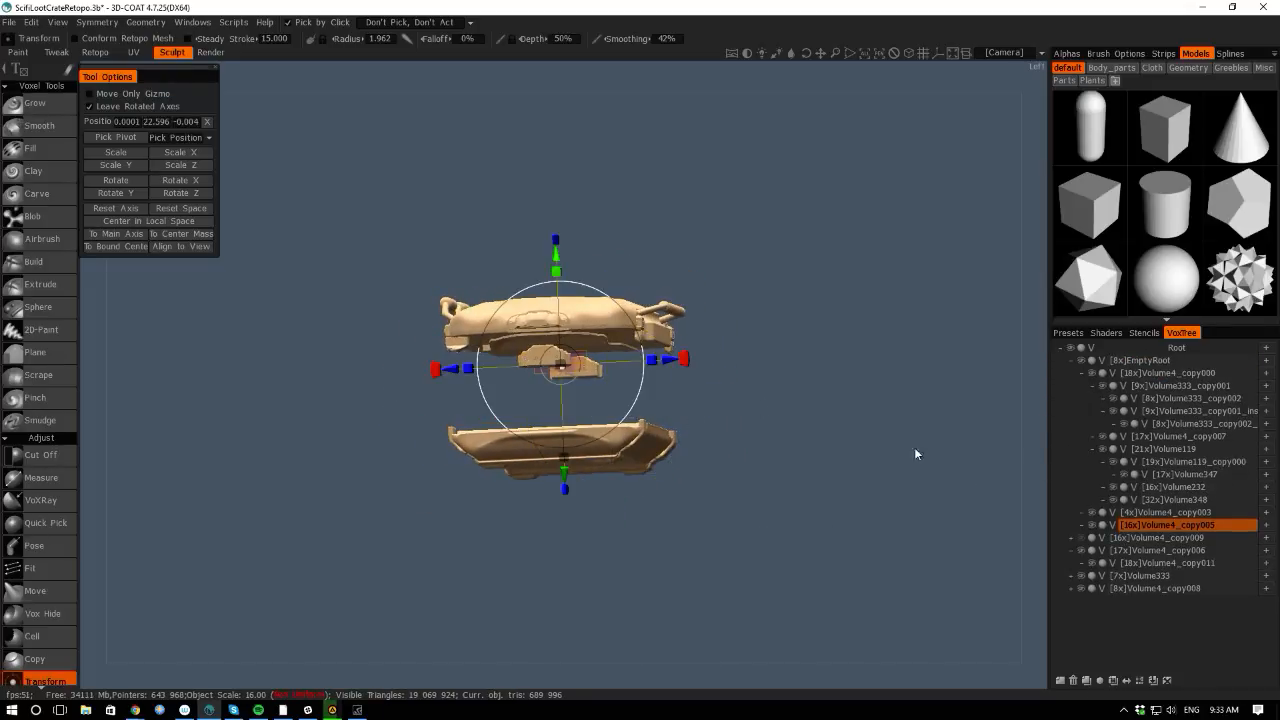
click(1091, 526)
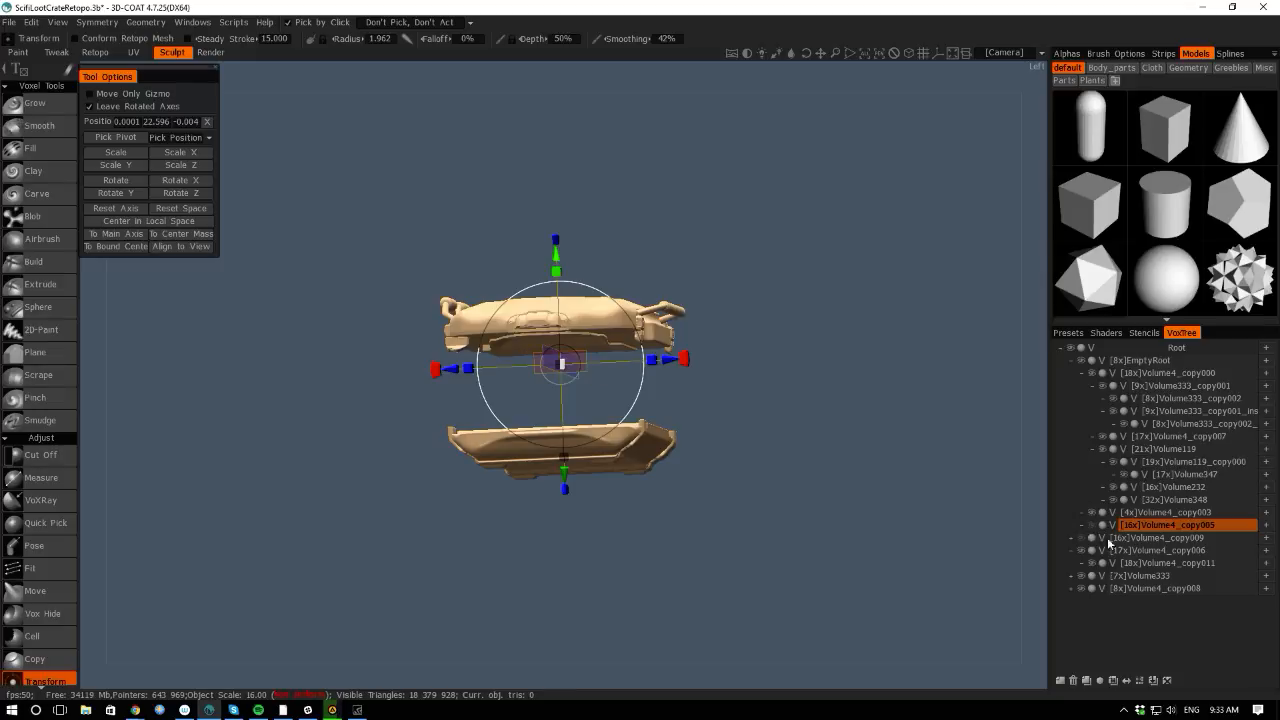
click(1073, 680)
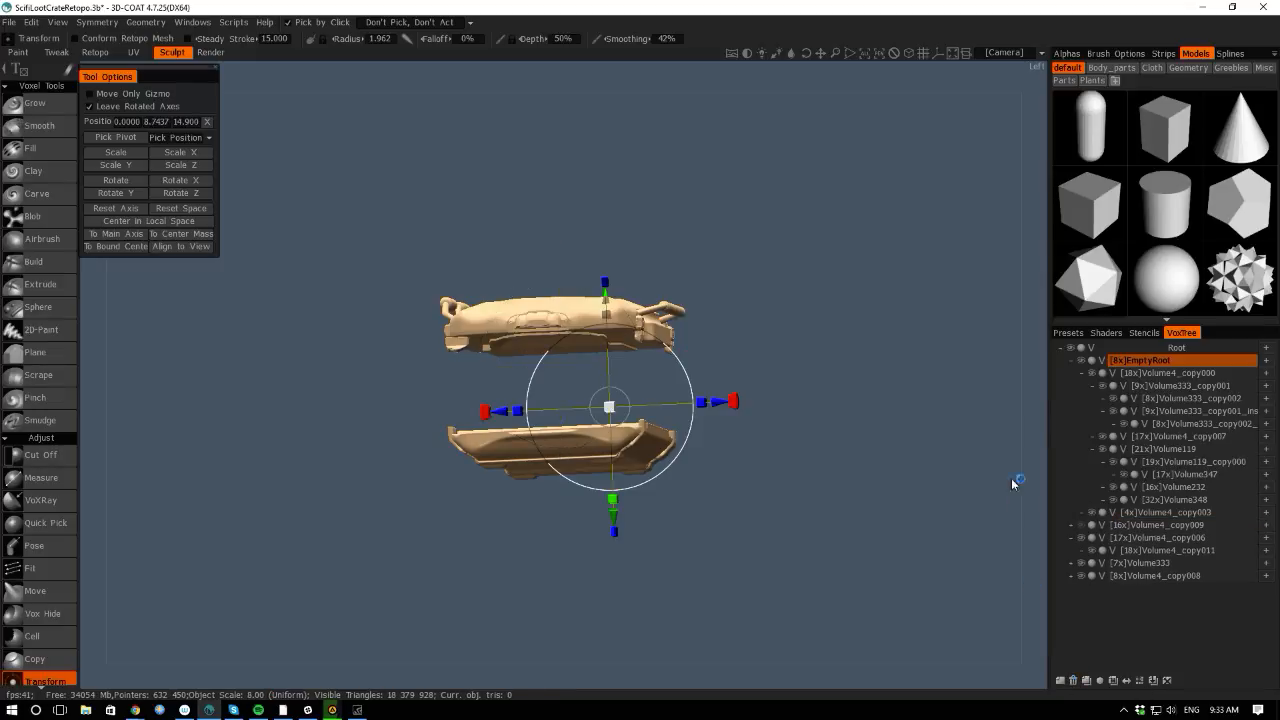
click(1071, 362)
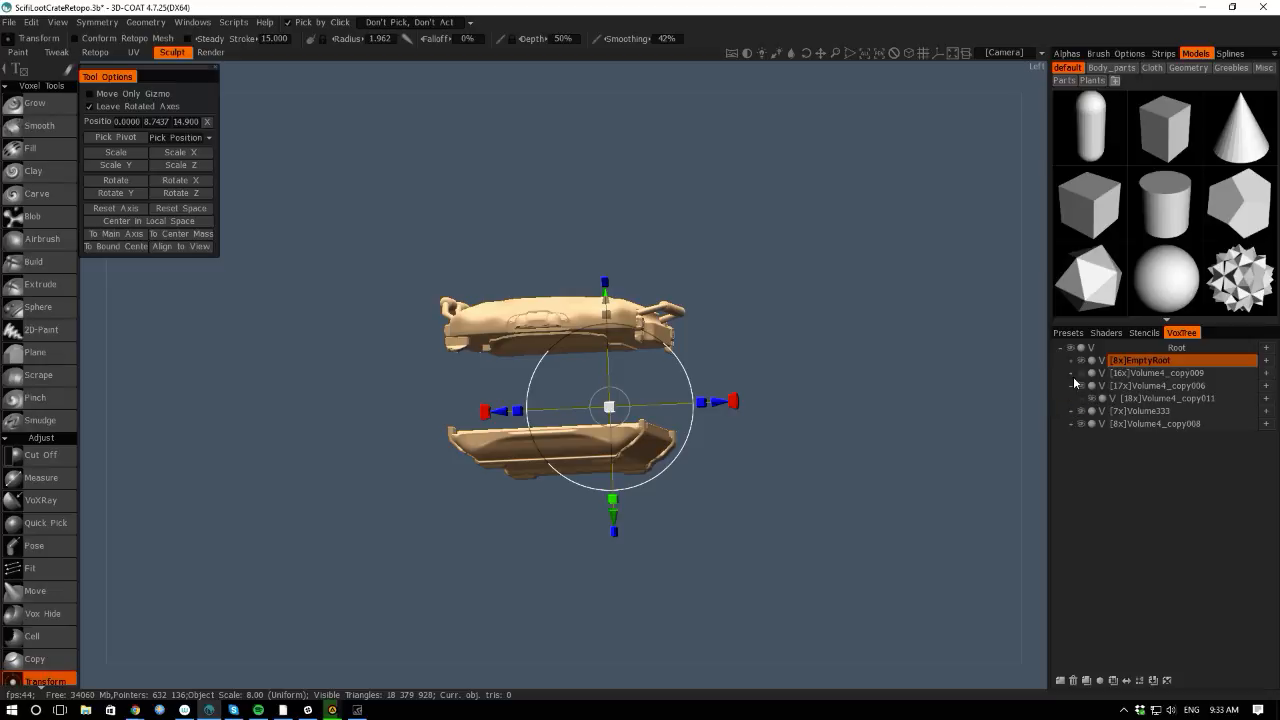
click(1071, 385)
Toggle the Volume4_copy009 group repeatedly to check that the crate's middle body hides as one, leaving it shown.
click(1081, 373)
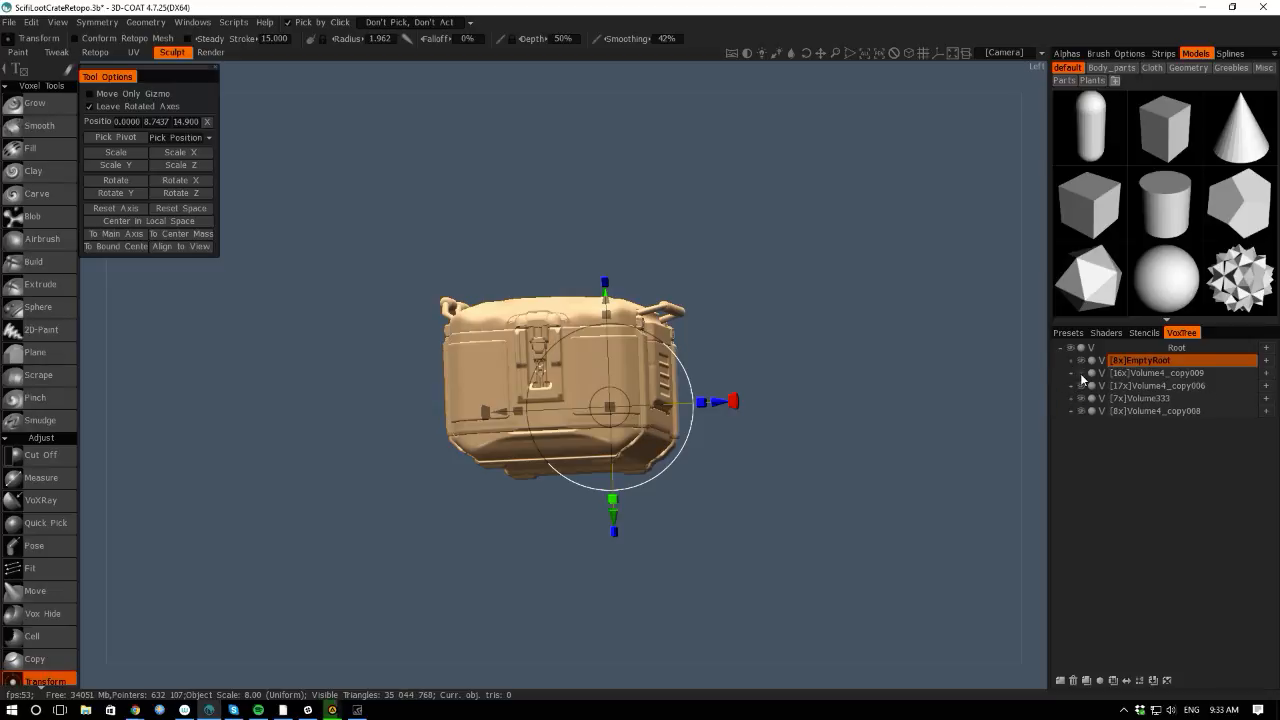
click(1081, 374)
drag(263, 329, 296, 389)
click(1081, 373)
click(1082, 373)
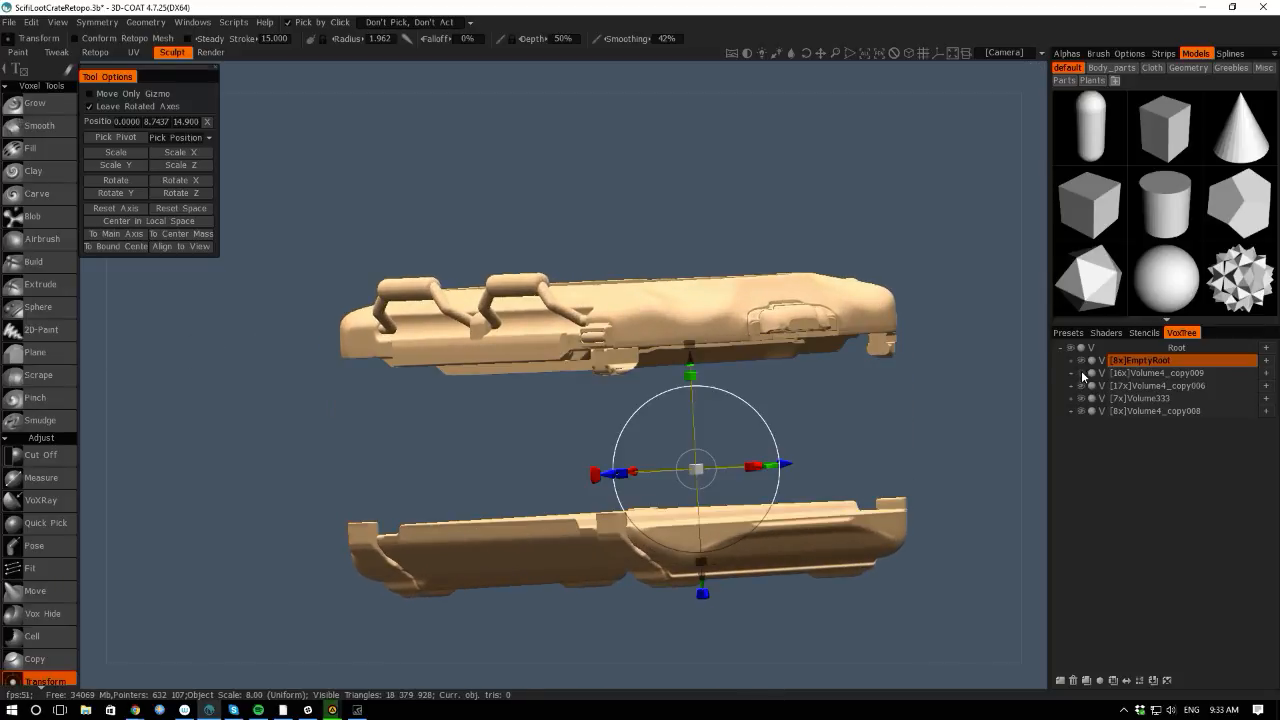
click(1082, 373)
click(1082, 373)
click(1082, 373)
click(1082, 373)
click(1082, 373)
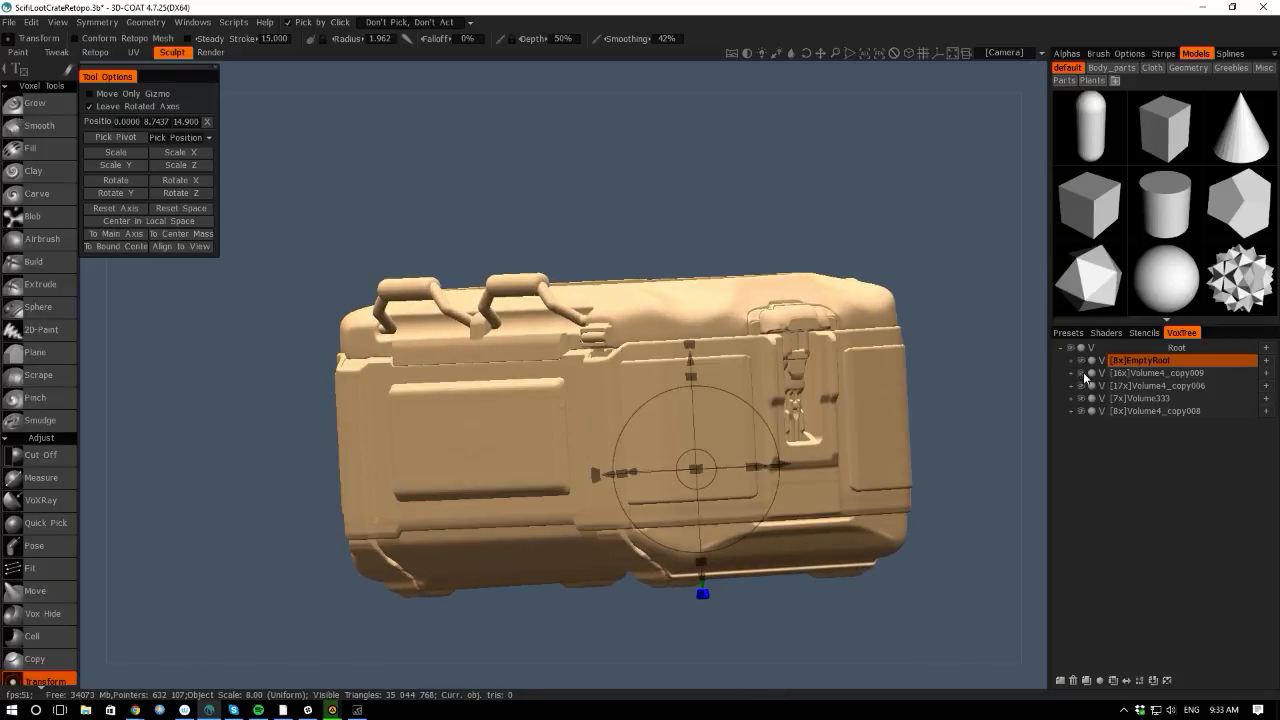
Inspect the small latches below the front handle up close, and toggle EmptyRoot to check which parts belong to the lid.
drag(1032, 450, 770, 488)
drag(218, 368, 431, 369)
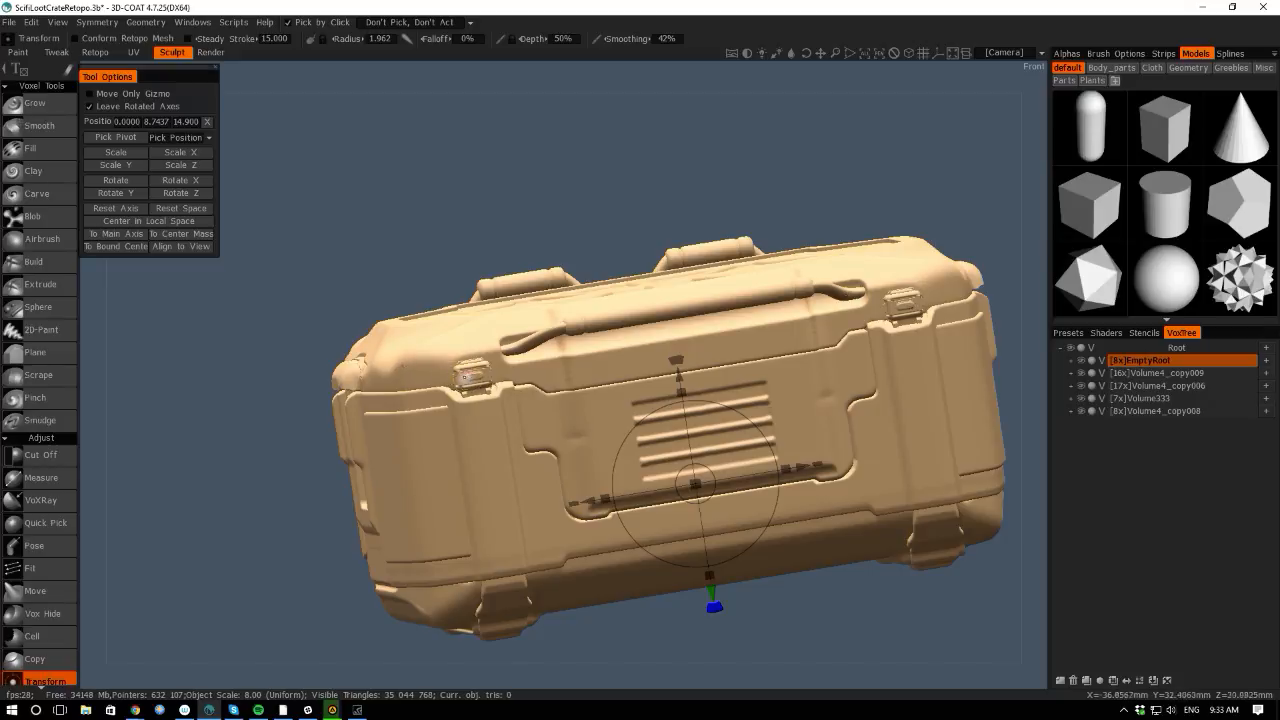
middle_drag(241, 395, 261, 397)
scroll(260, 402, up, 3)
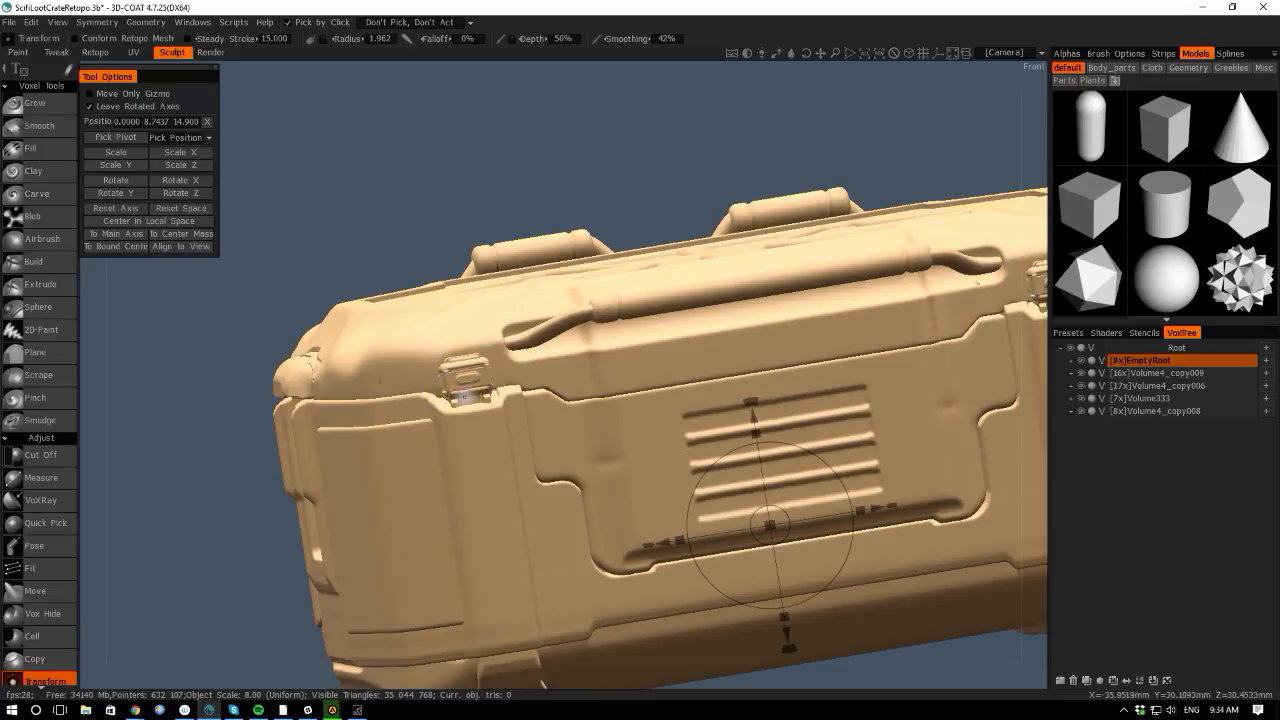
click(1082, 362)
click(1085, 364)
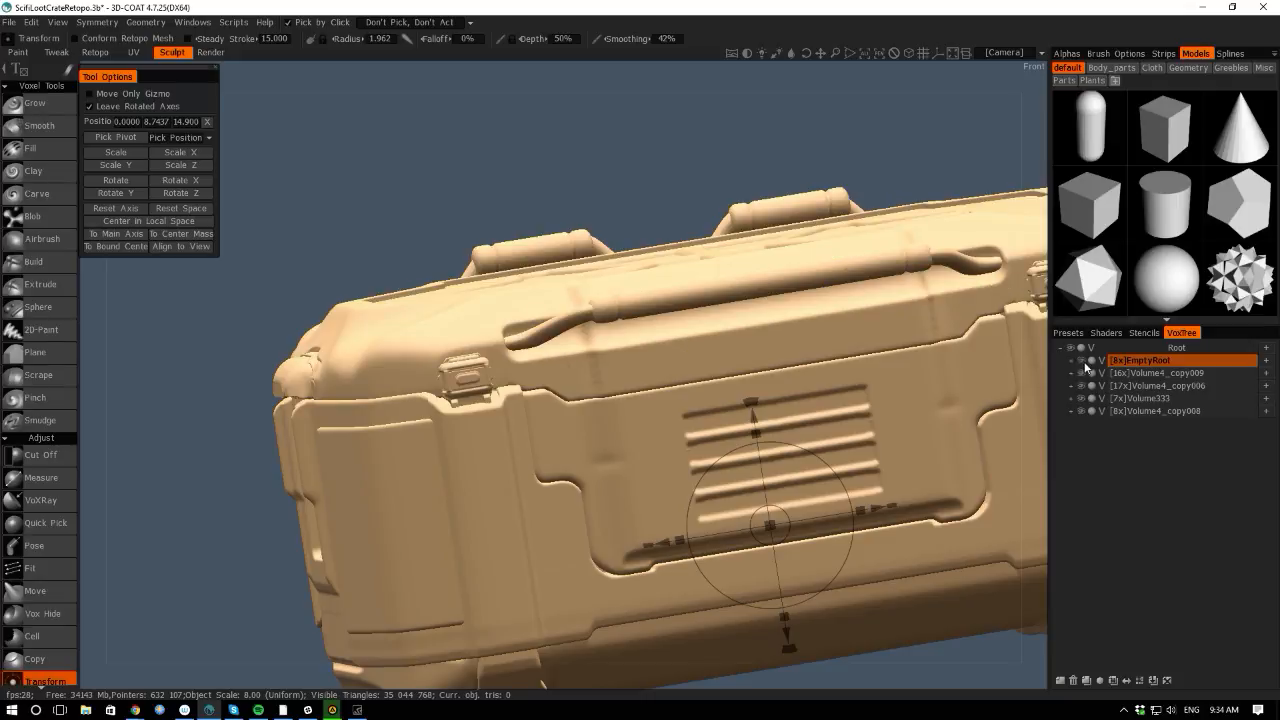
Toggle the EmptyRoot group on and off from several views to check that the lid's parts hide as one, leaving it shown.
click(1084, 363)
click(1084, 363)
click(1084, 363)
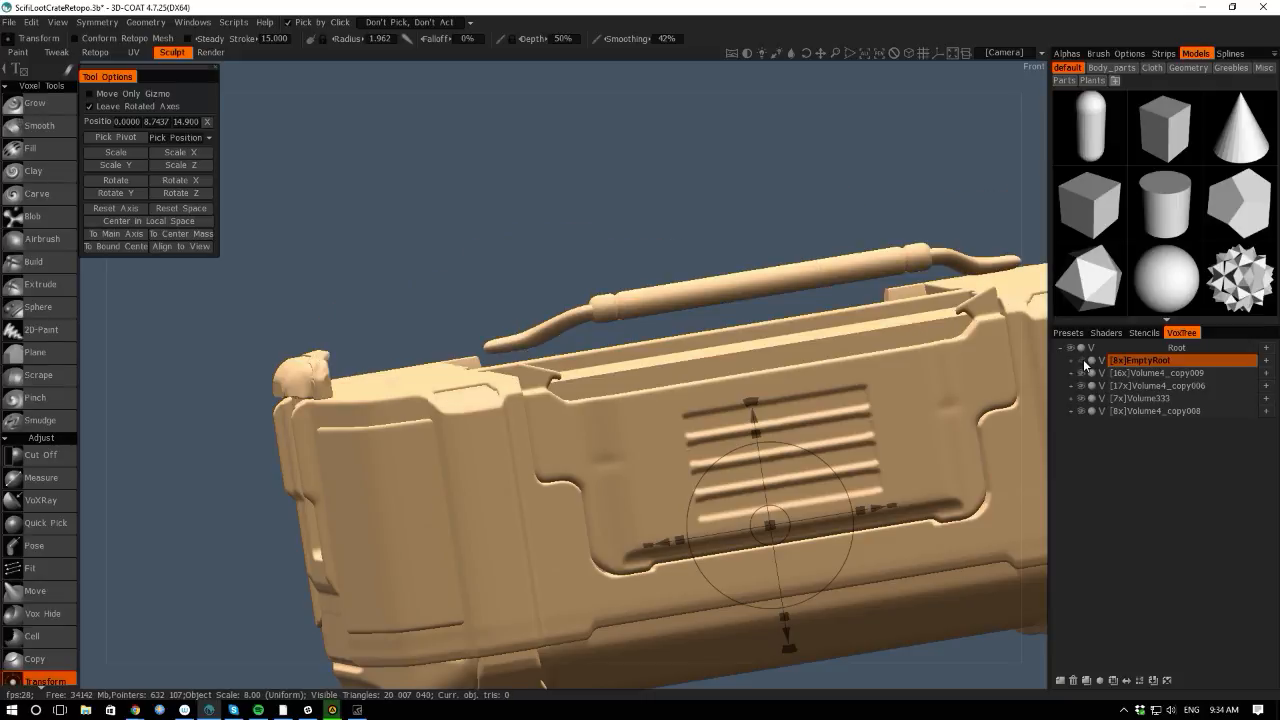
click(1084, 363)
click(1084, 363)
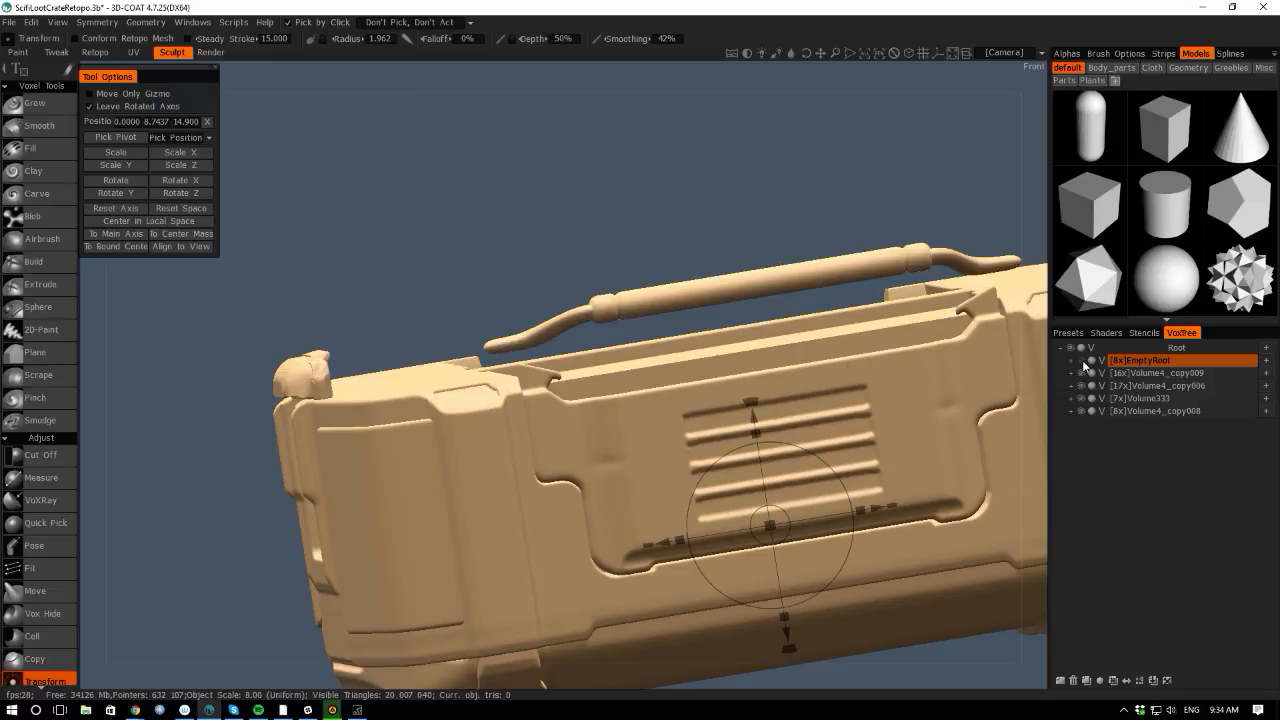
click(1084, 363)
right_drag(253, 330, 93, 302)
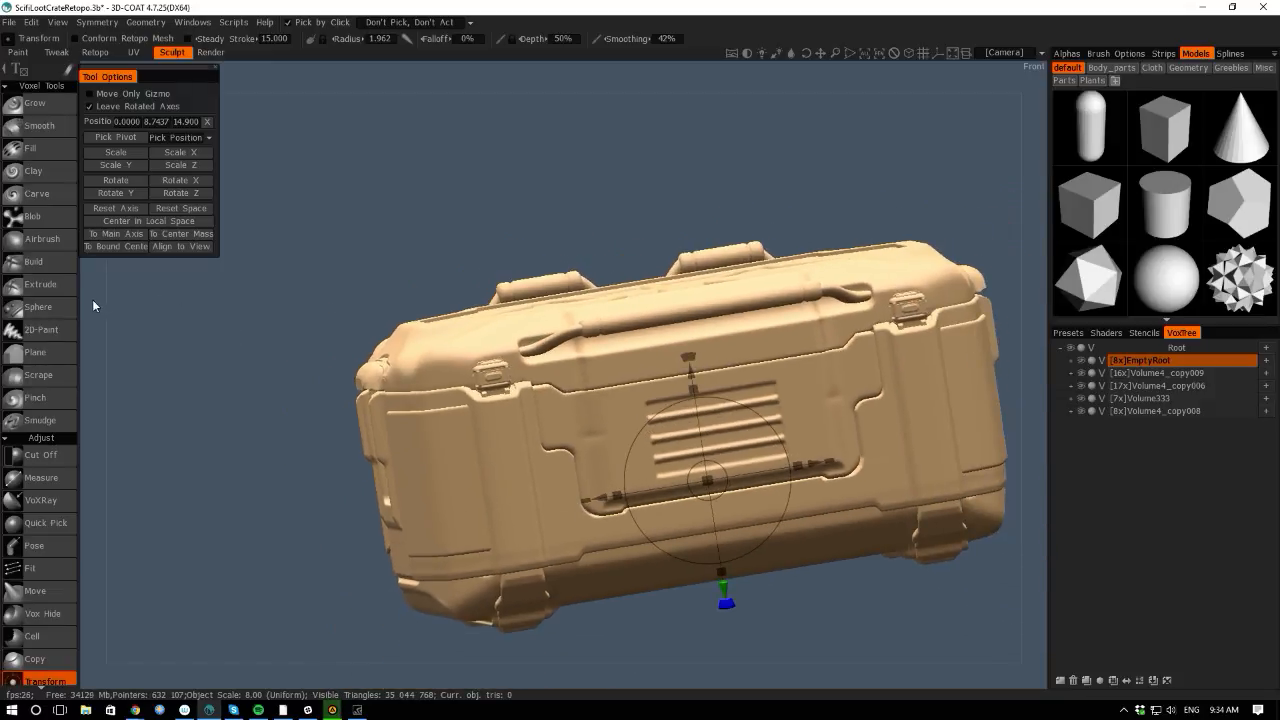
drag(93, 302, 165, 343)
click(1084, 363)
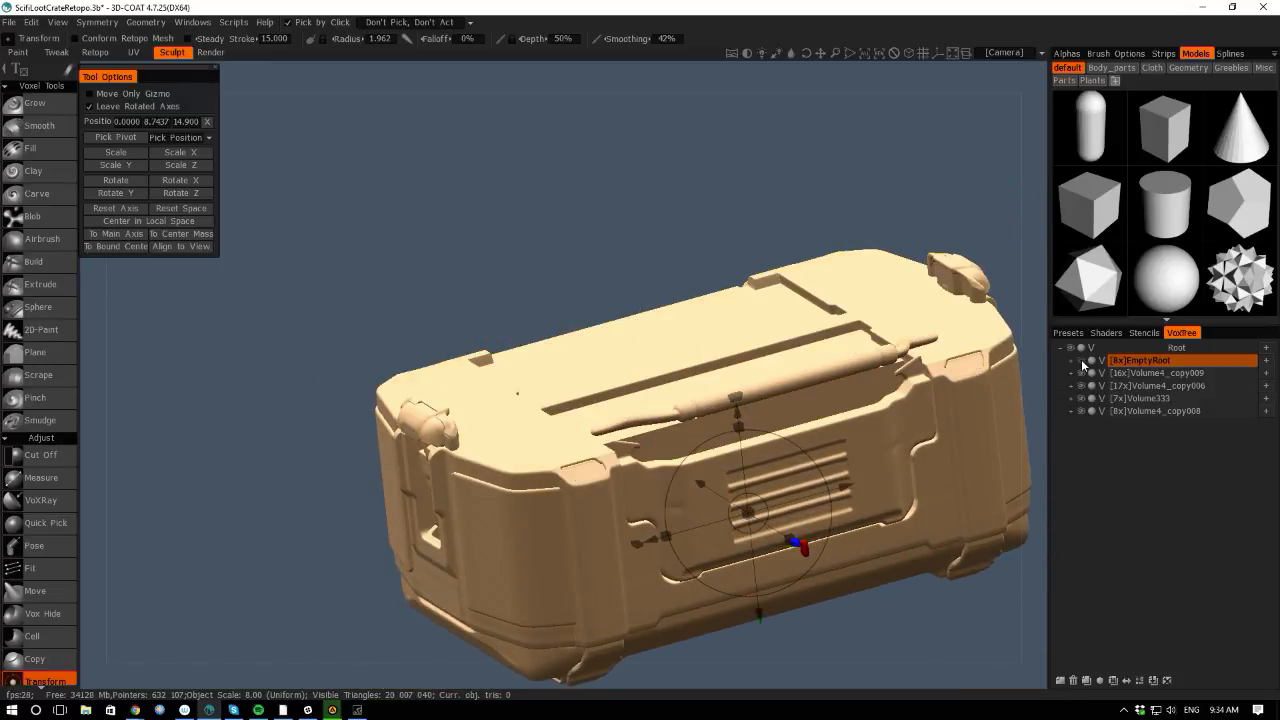
click(1084, 363)
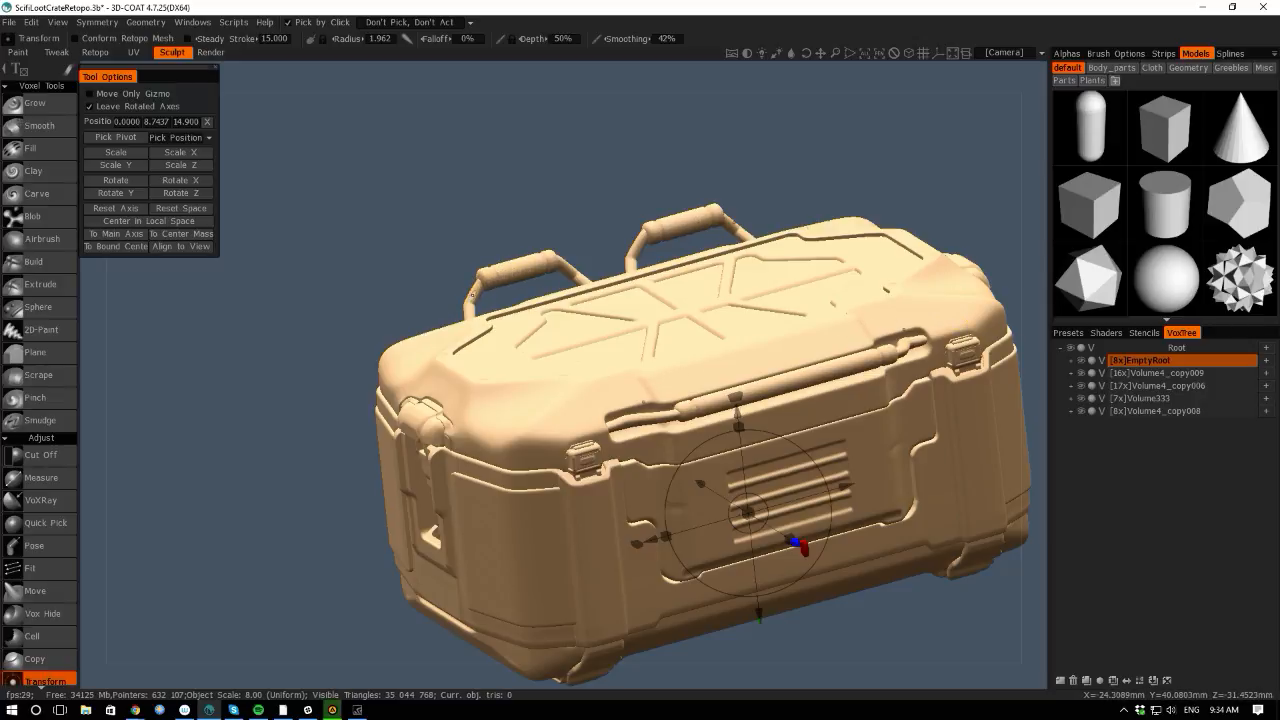
Select the back handles' volume on the crate and toggle its visibility to check which parts it contains.
click(472, 294)
click(1103, 387)
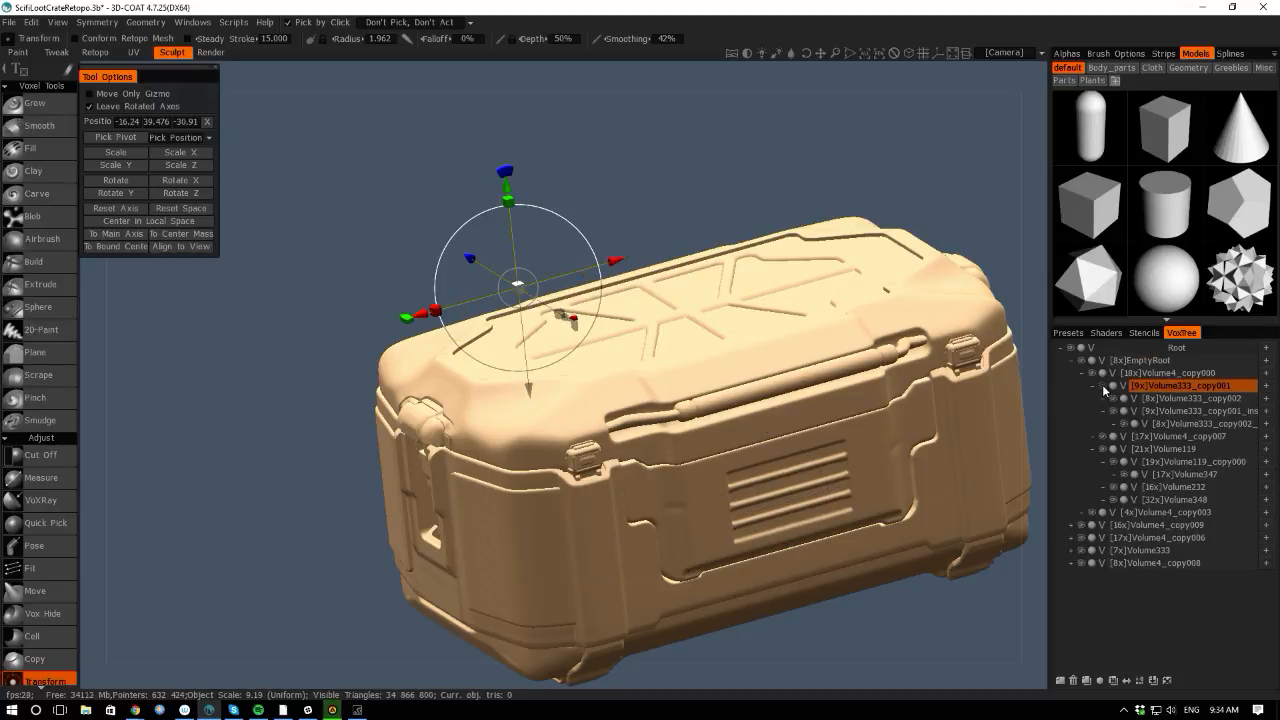
click(1103, 387)
Try to move Volume333_copy001 out of the EmptyRoot hierarchy by repositioning it directly in the tree.
drag(1256, 385, 1265, 343)
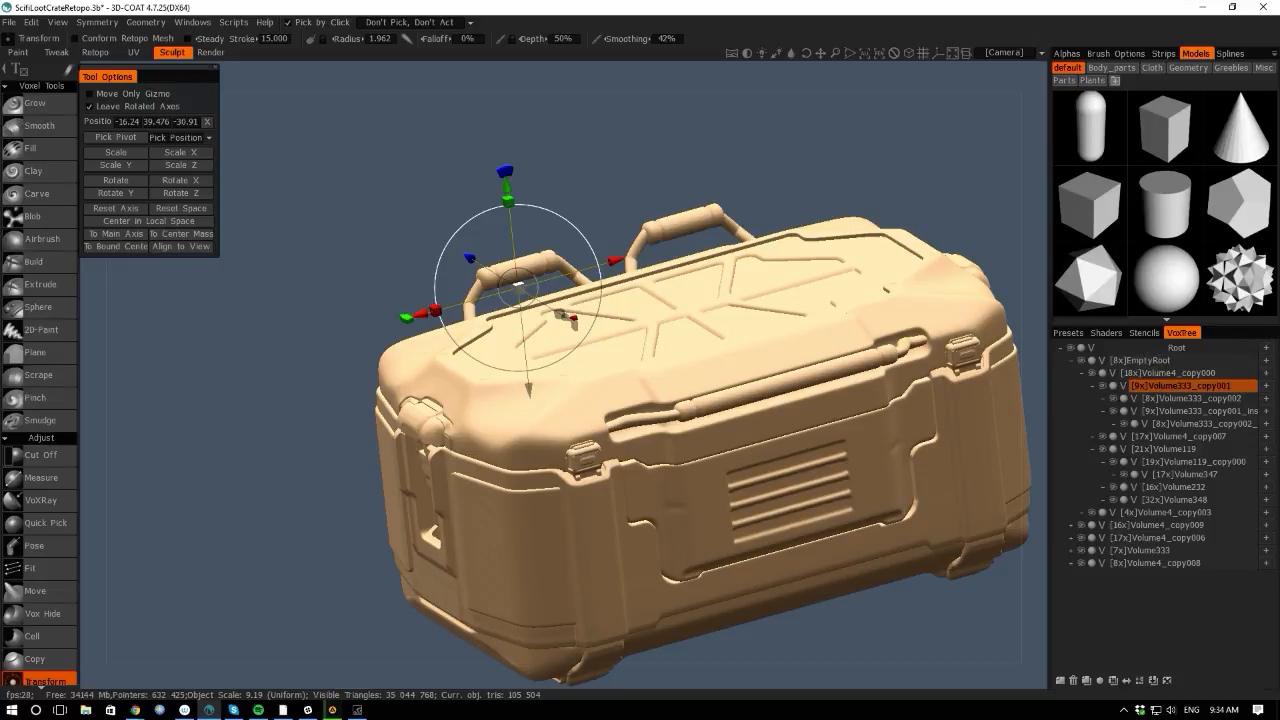
click(1103, 387)
click(1103, 387)
drag(1252, 385, 1253, 354)
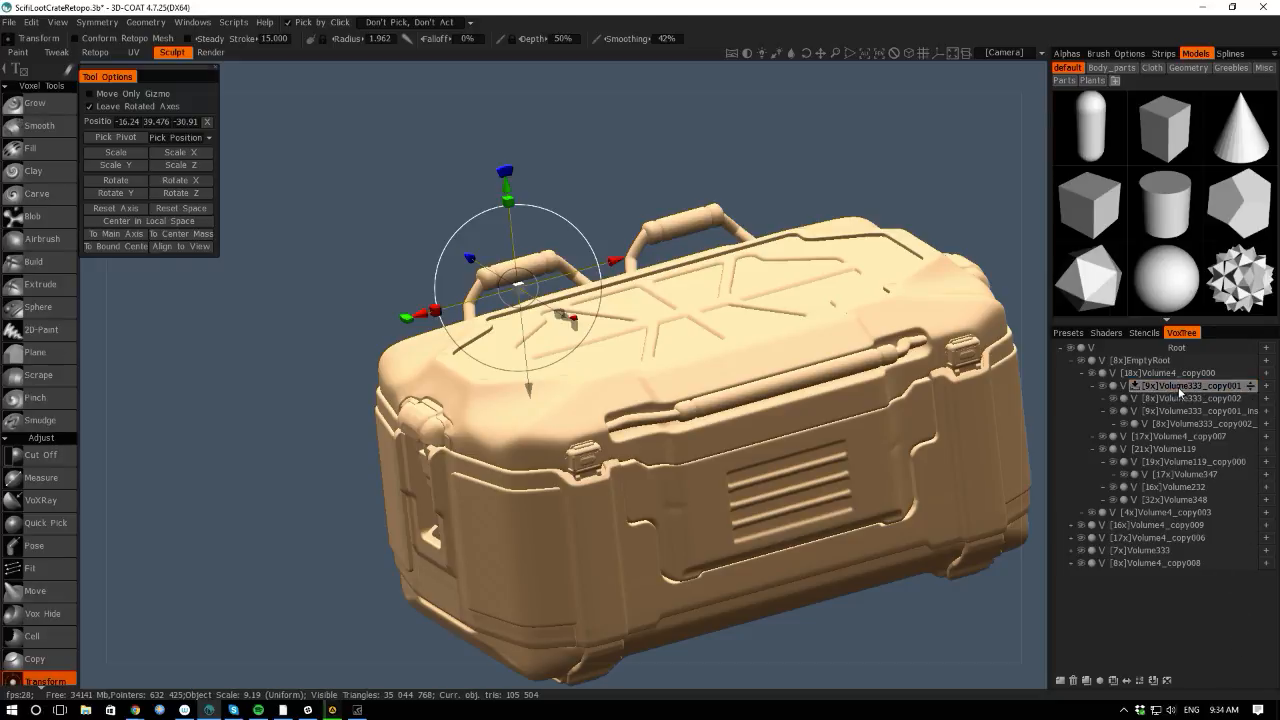
drag(1251, 385, 1270, 347)
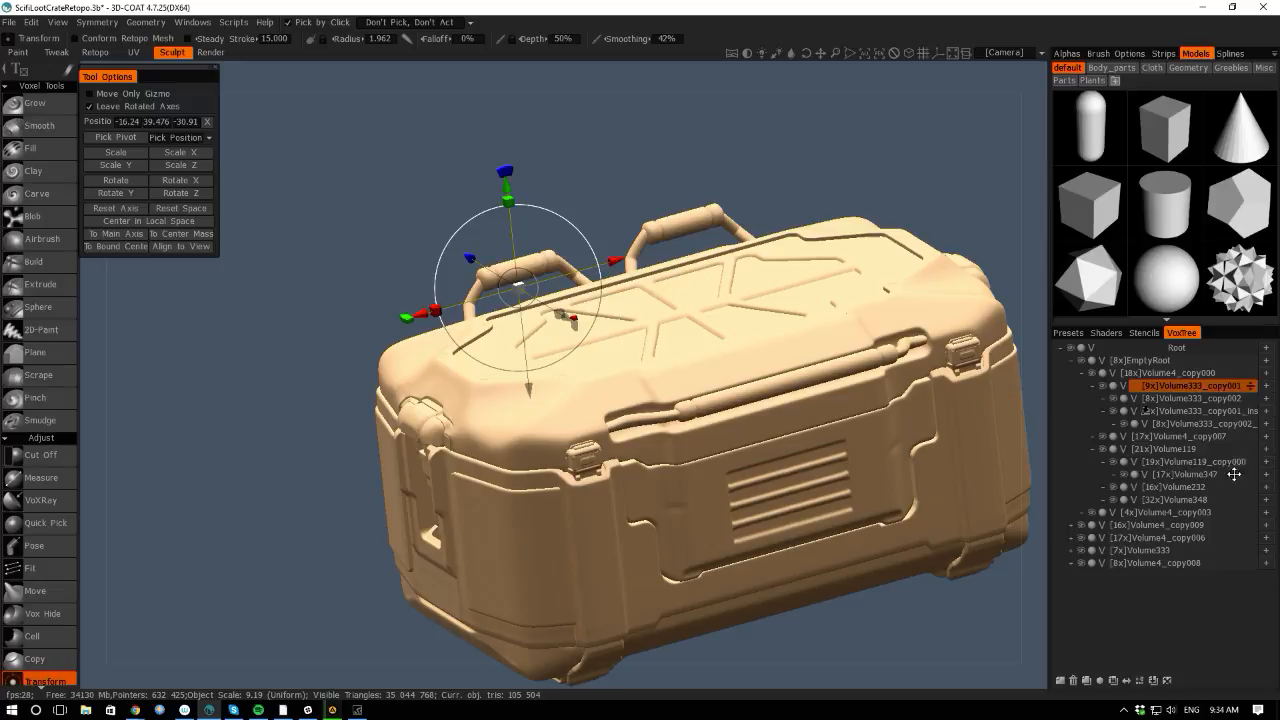
Change the parent of Volume333_copy001, the back handles, to Root.
right_click(1157, 385)
mouse_move(1112, 601)
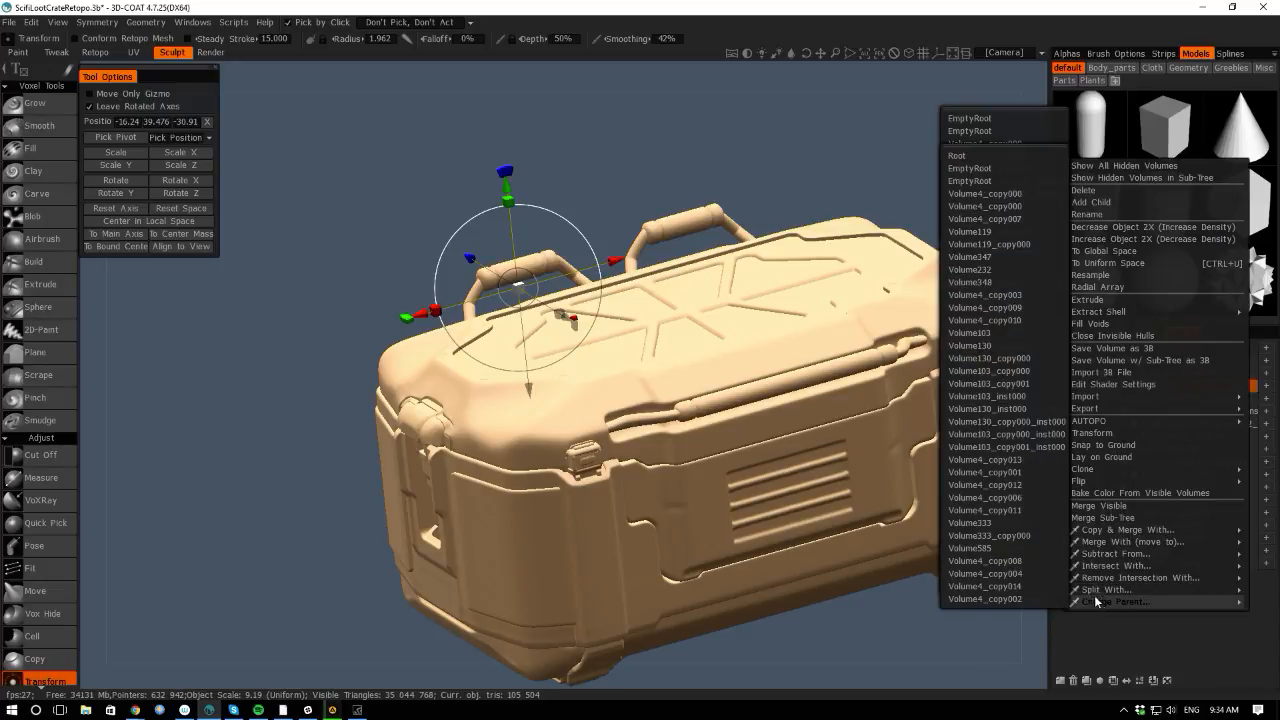
click(957, 155)
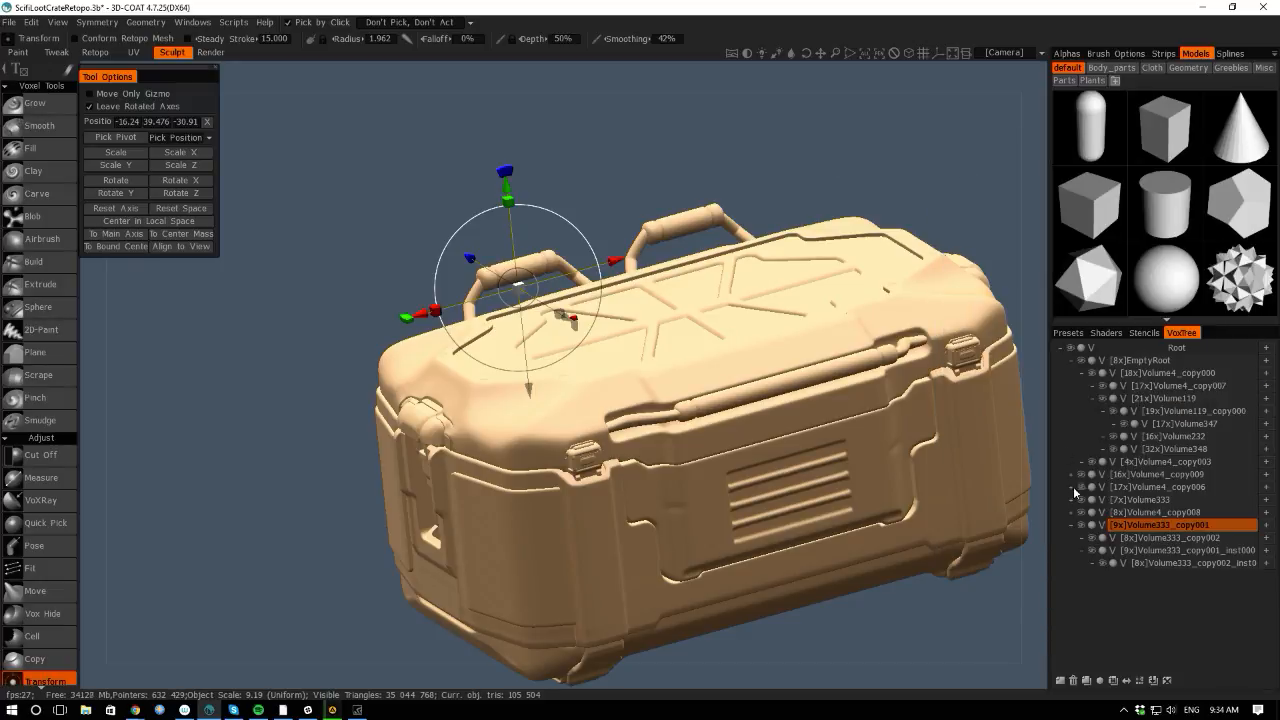
right_click(1147, 533)
mouse_move(1100, 679)
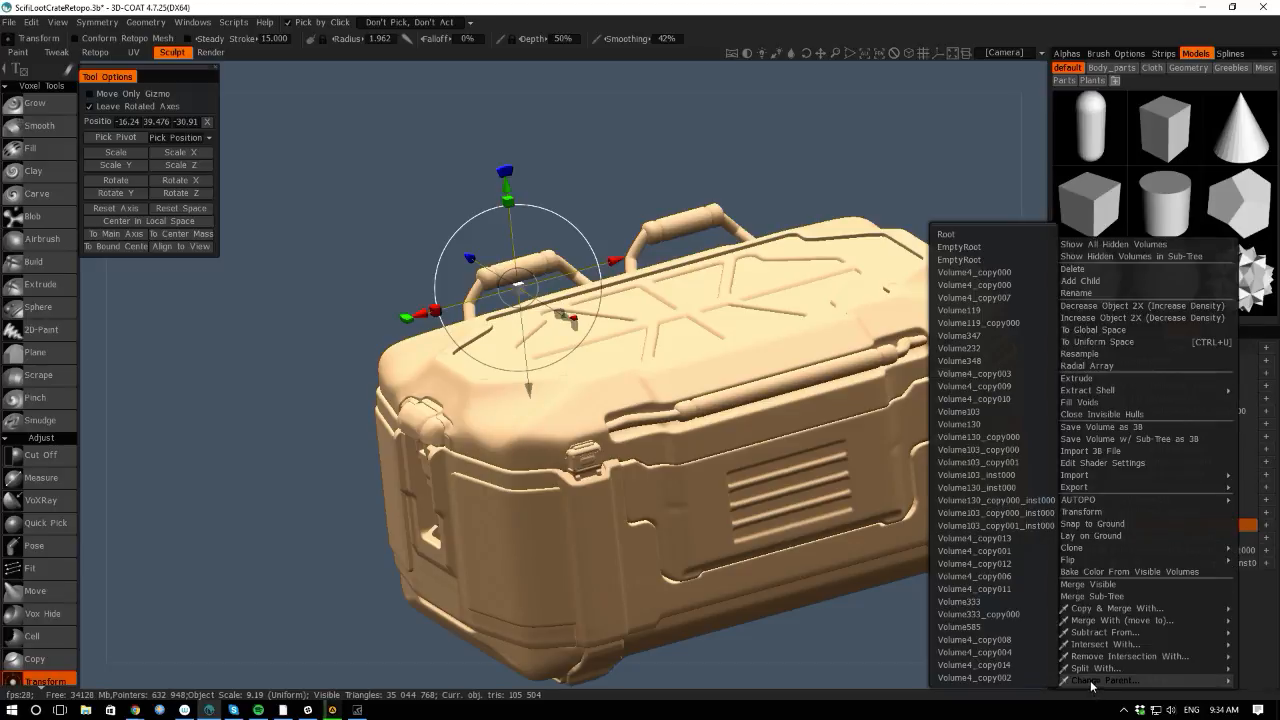
click(956, 247)
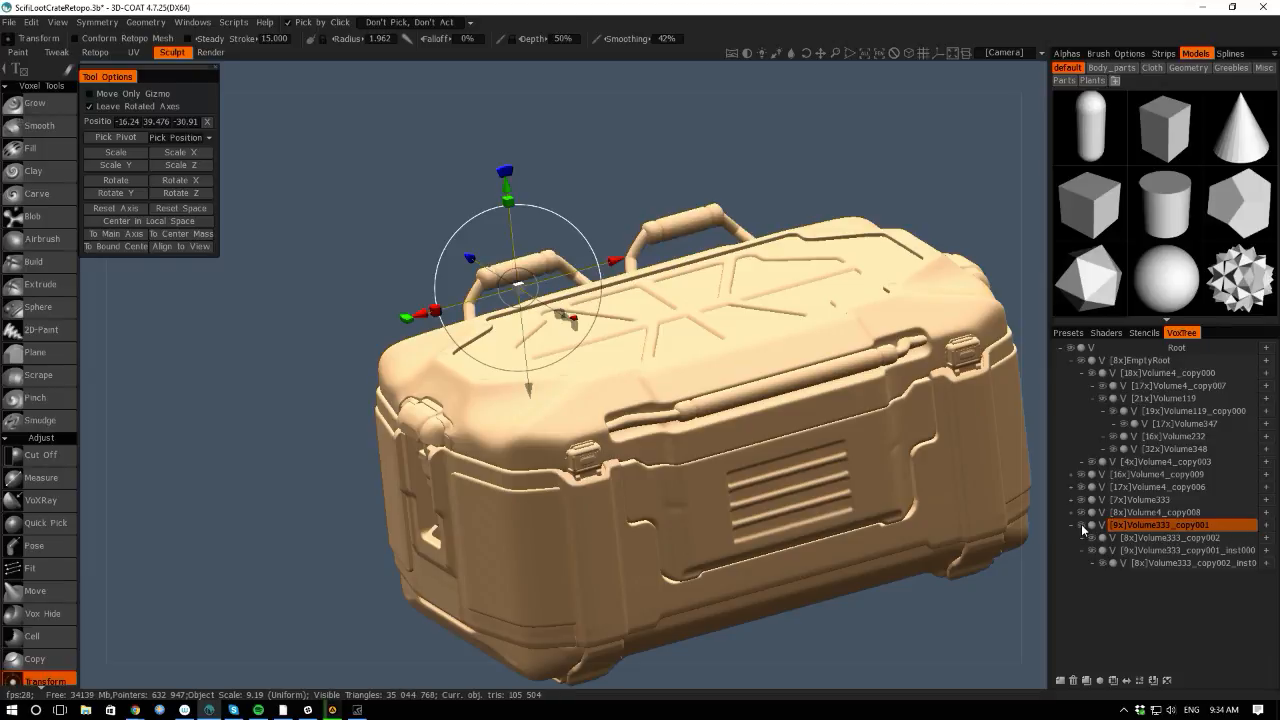
Collapse the EmptyRoot and Volume333_copy001 groups, and toggle the back handles, middle body and lid groups to check their contents.
click(1070, 360)
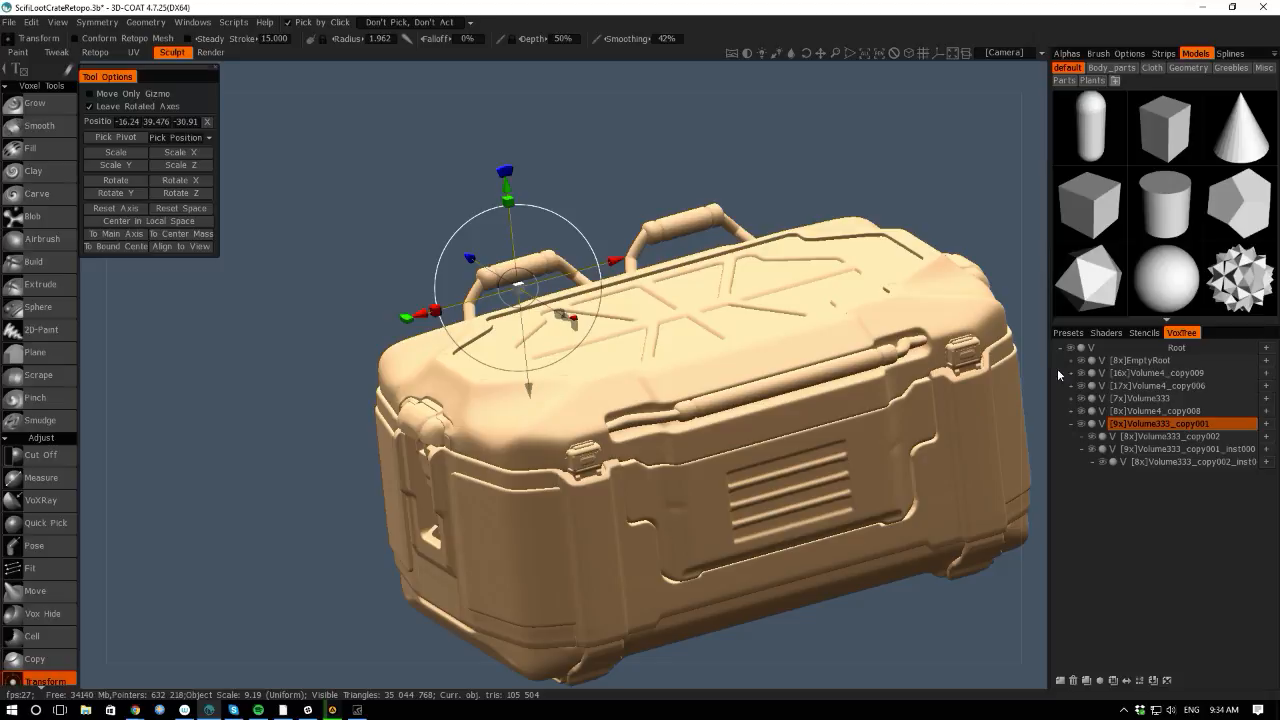
click(1074, 424)
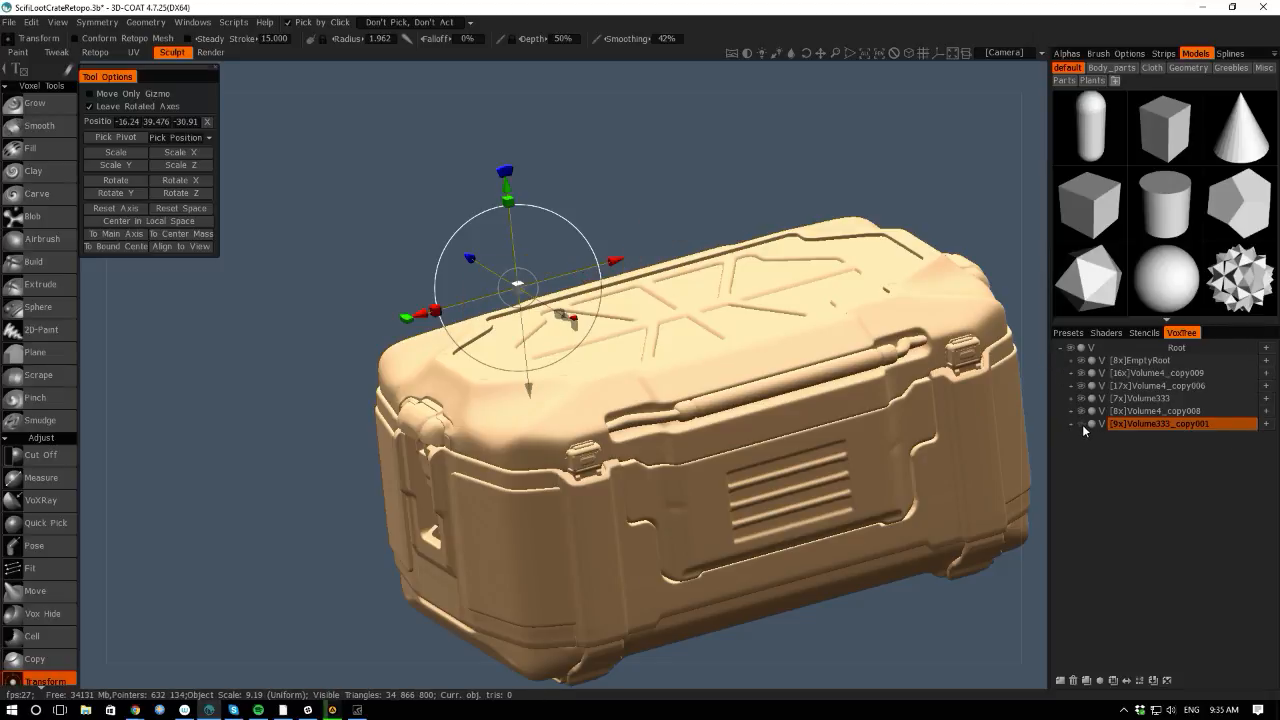
click(1083, 374)
click(1083, 374)
click(1083, 374)
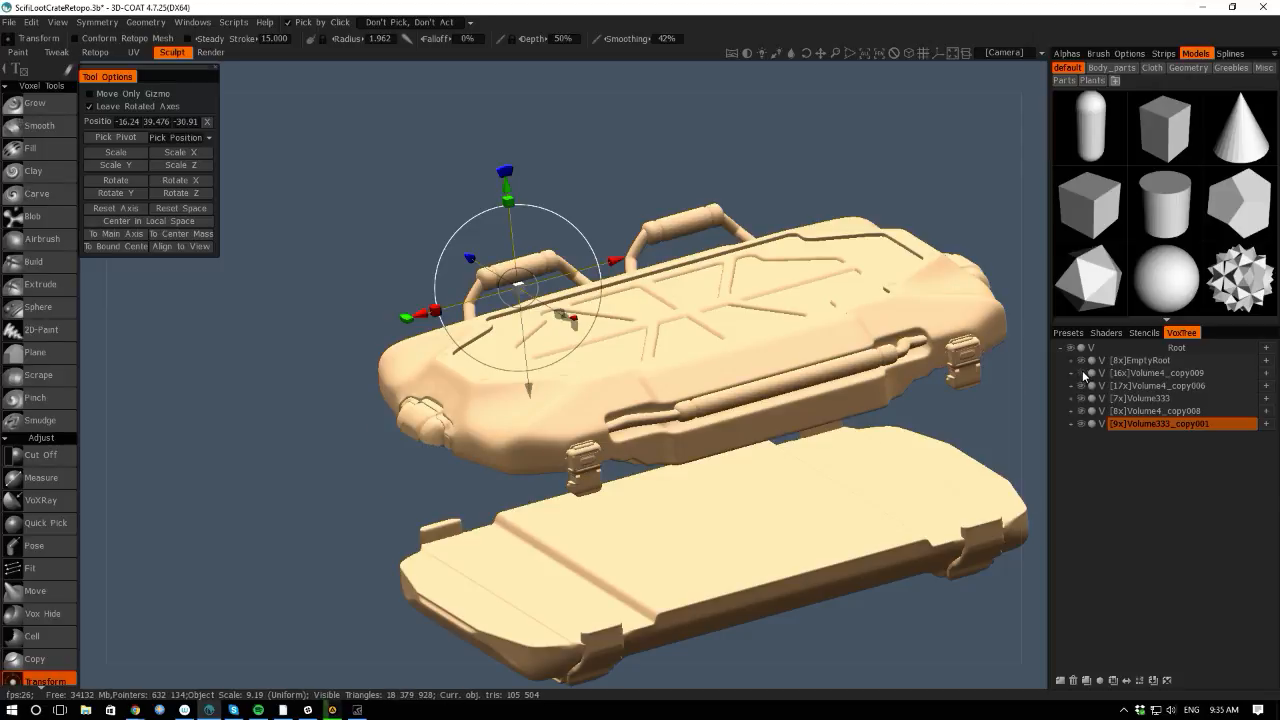
click(1083, 374)
click(1083, 362)
click(1083, 362)
click(1083, 362)
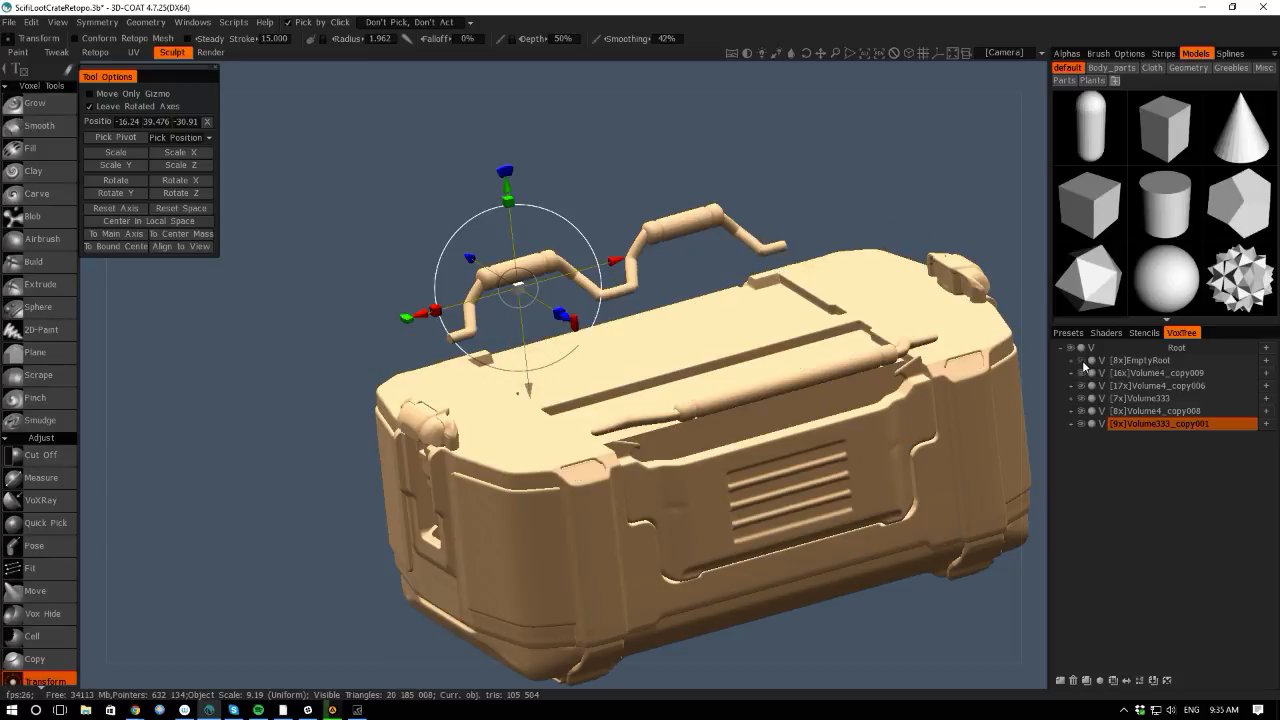
click(1083, 362)
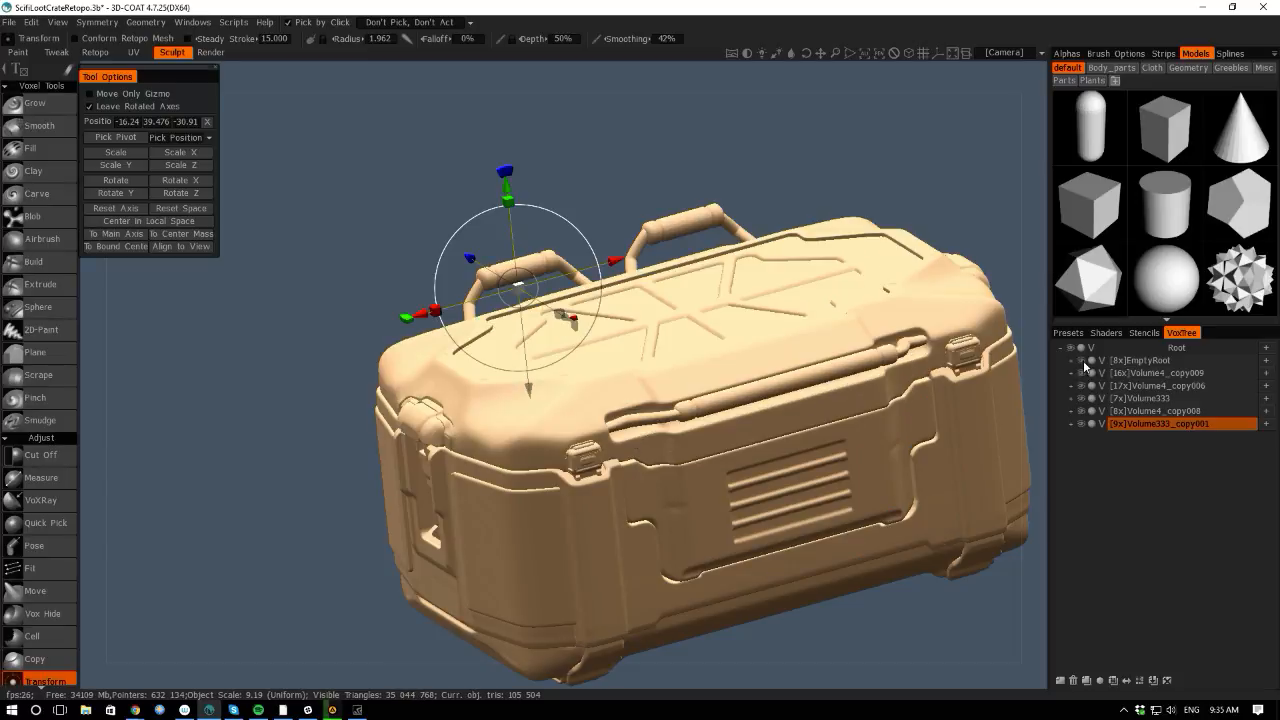
Rename the EmptyRoot group as Lid and the Volume4_copy009 group as body.
double_click(1145, 361)
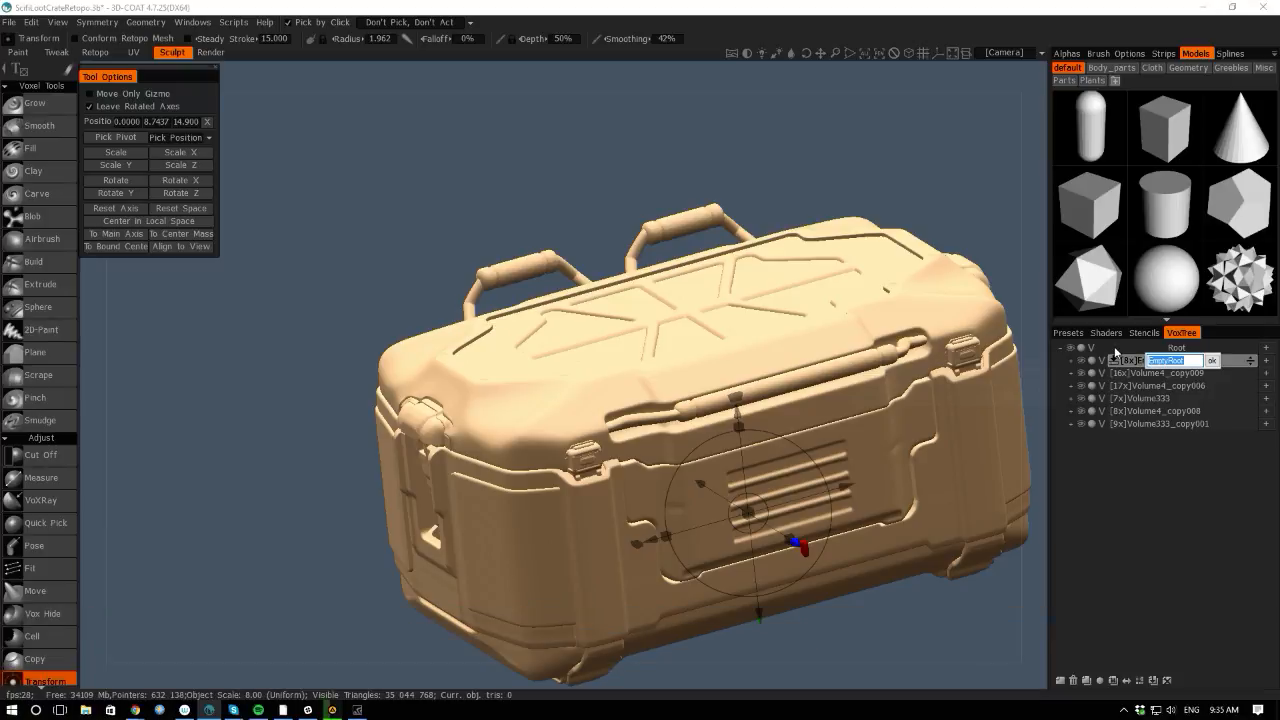
key(Return)
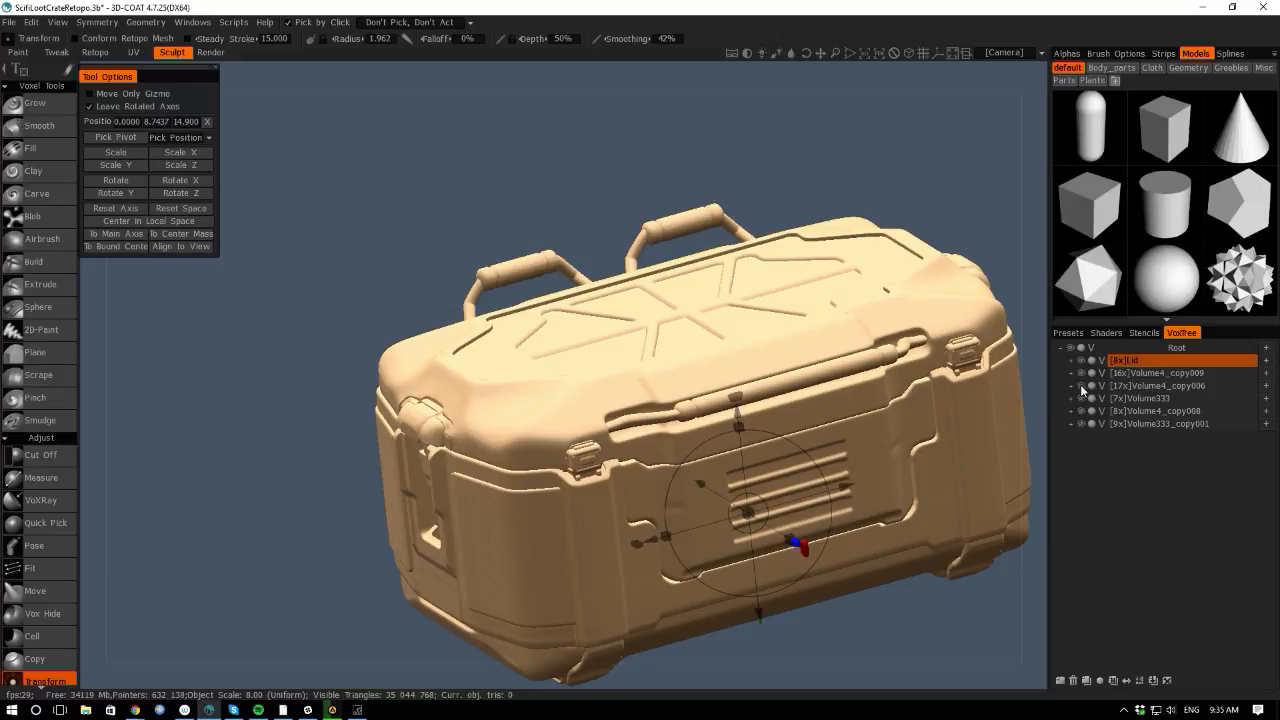
click(1130, 373)
double_click(1148, 374)
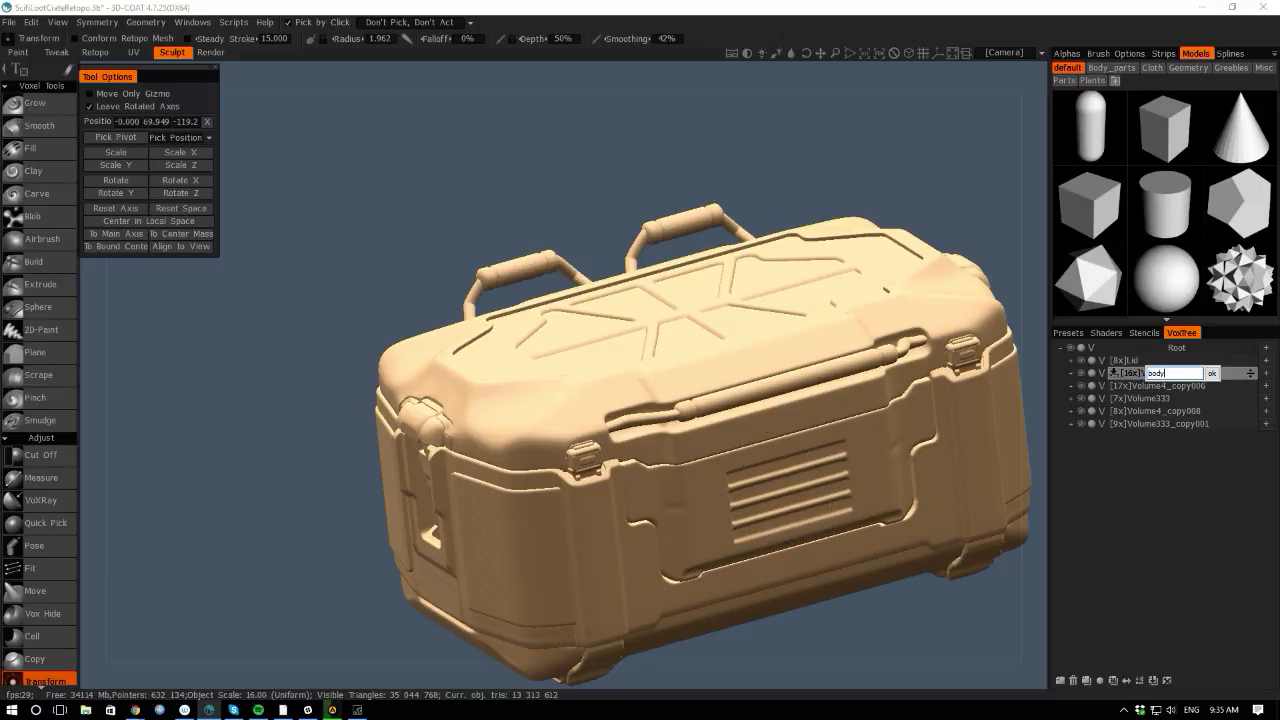
key(Return)
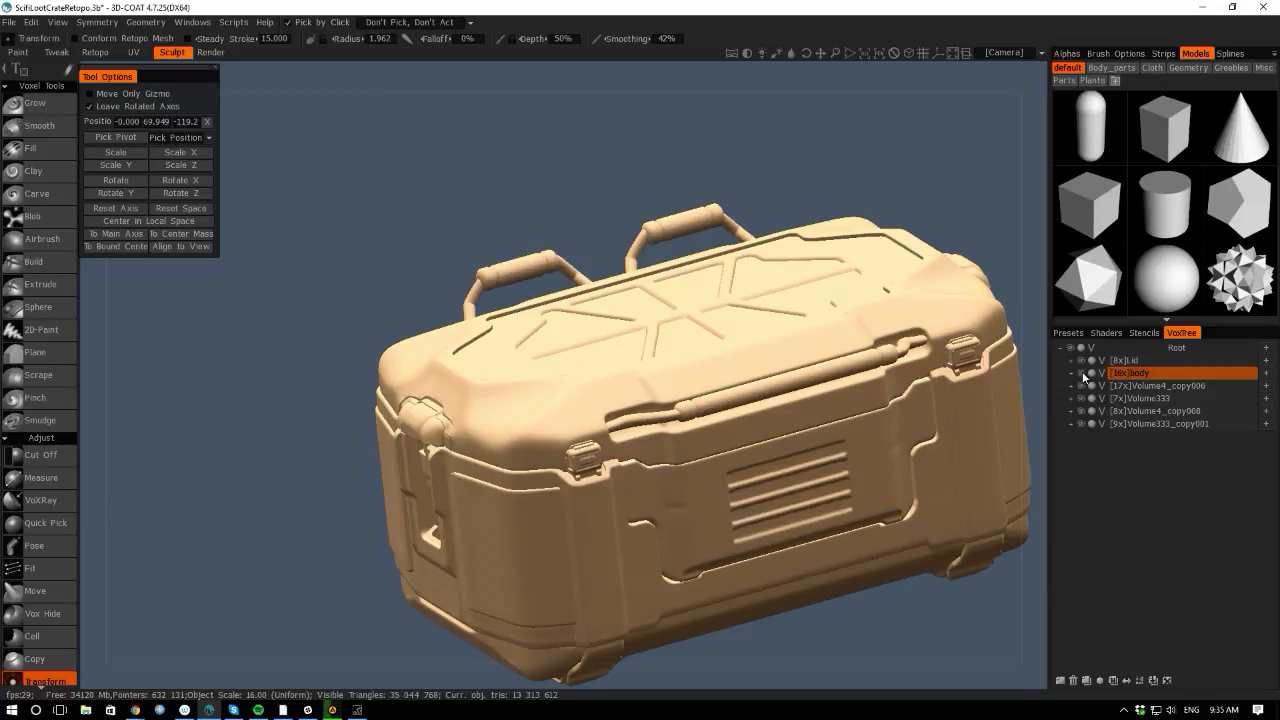
Toggle Volume4_copy006 to identify its parts, and rename the group as side handles.
click(1081, 386)
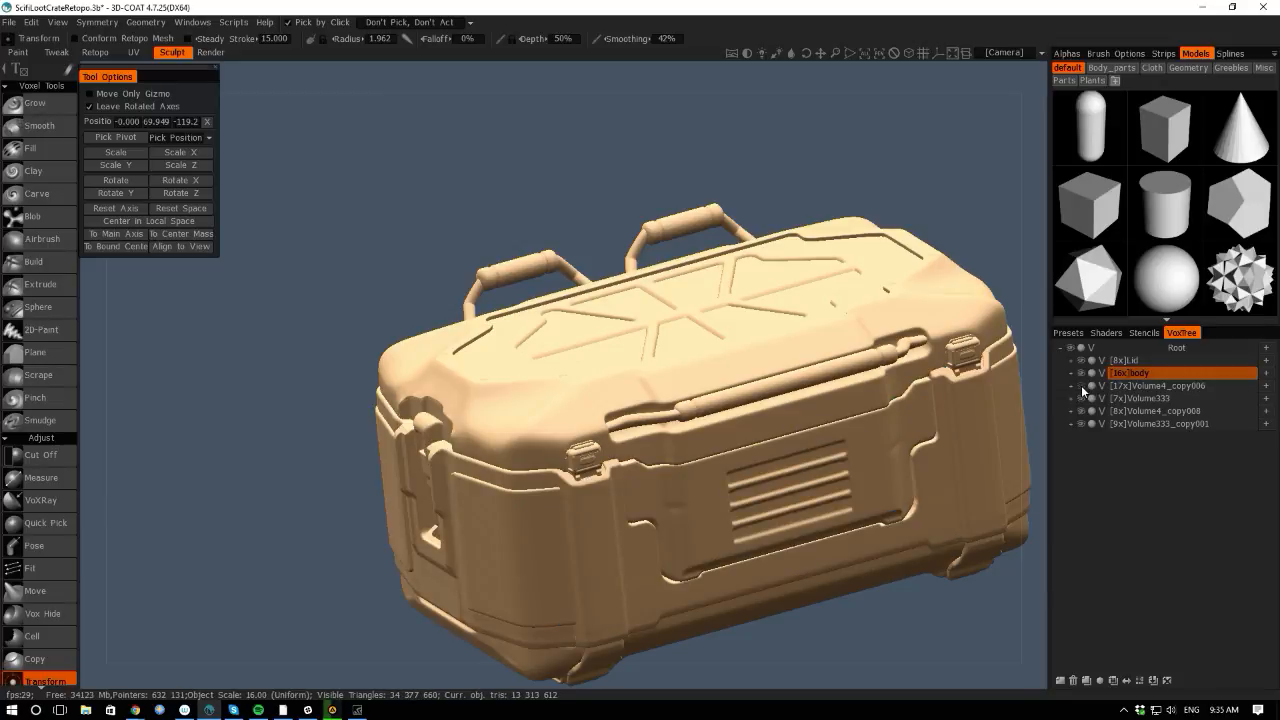
double_click(1148, 386)
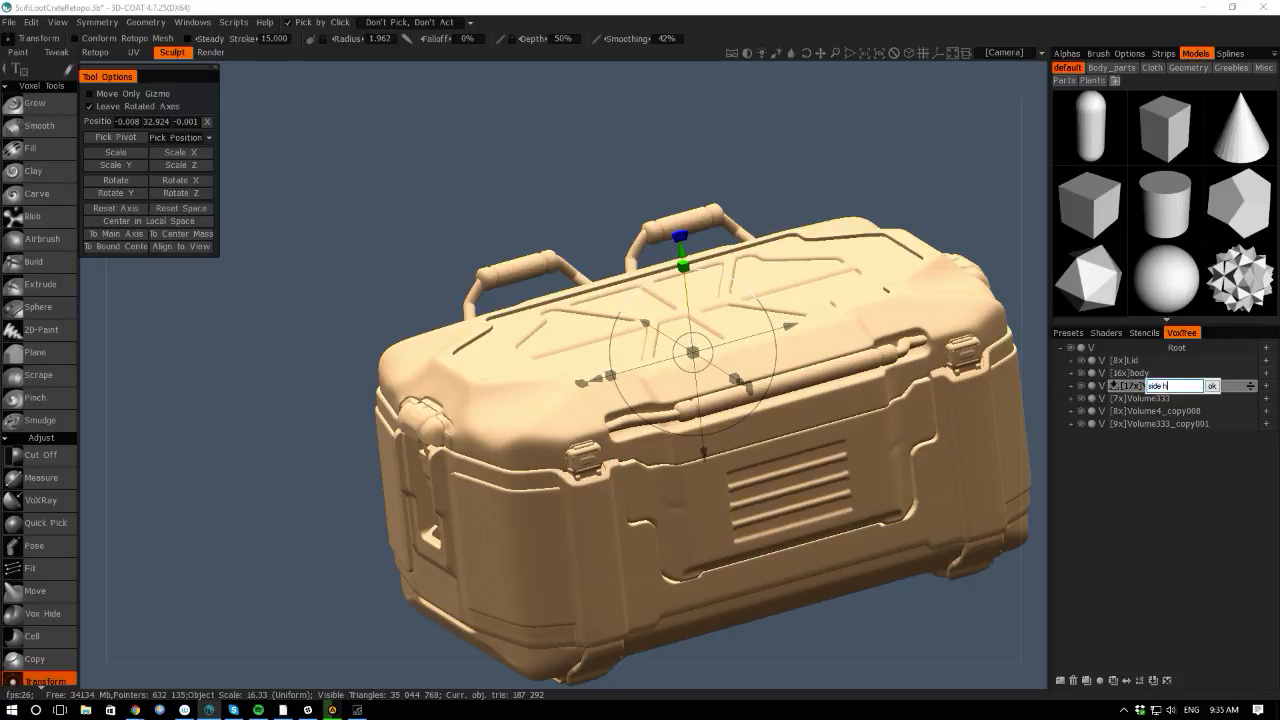
text(side handles)
key(Return)
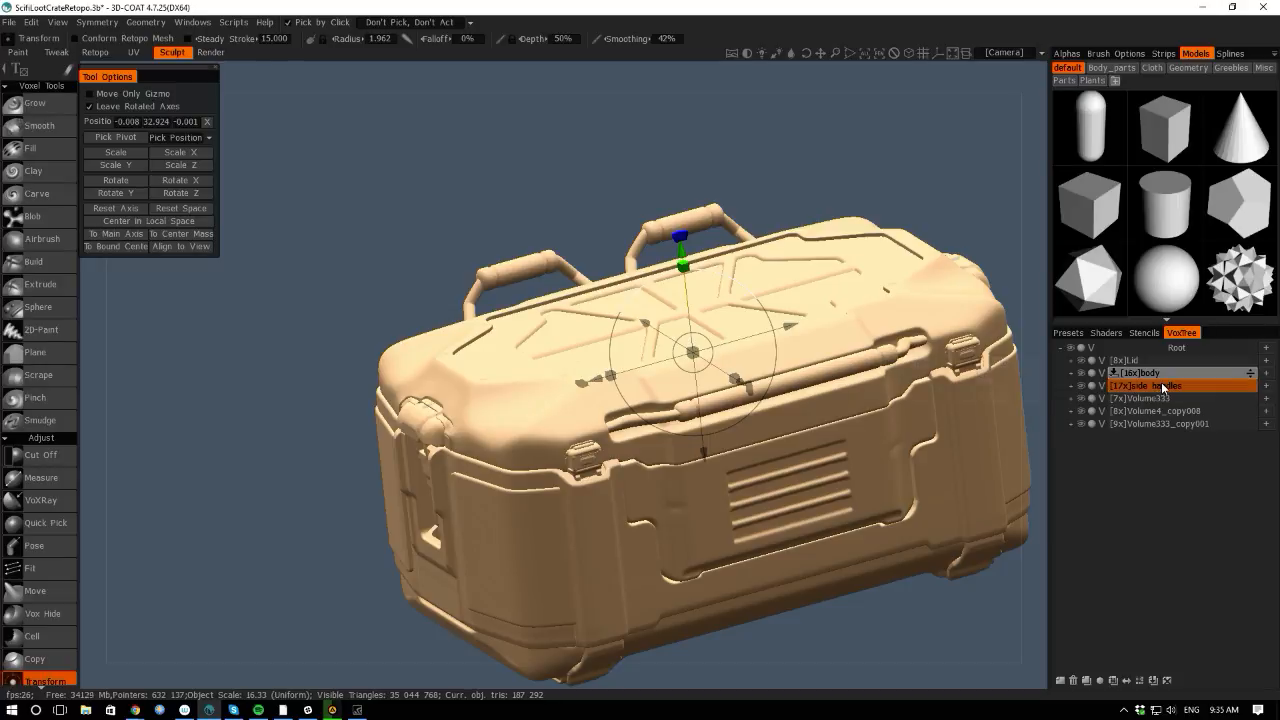
Toggle Volume333 to identify its parts, and rename the group as FrontHandle.
click(1081, 398)
click(1081, 399)
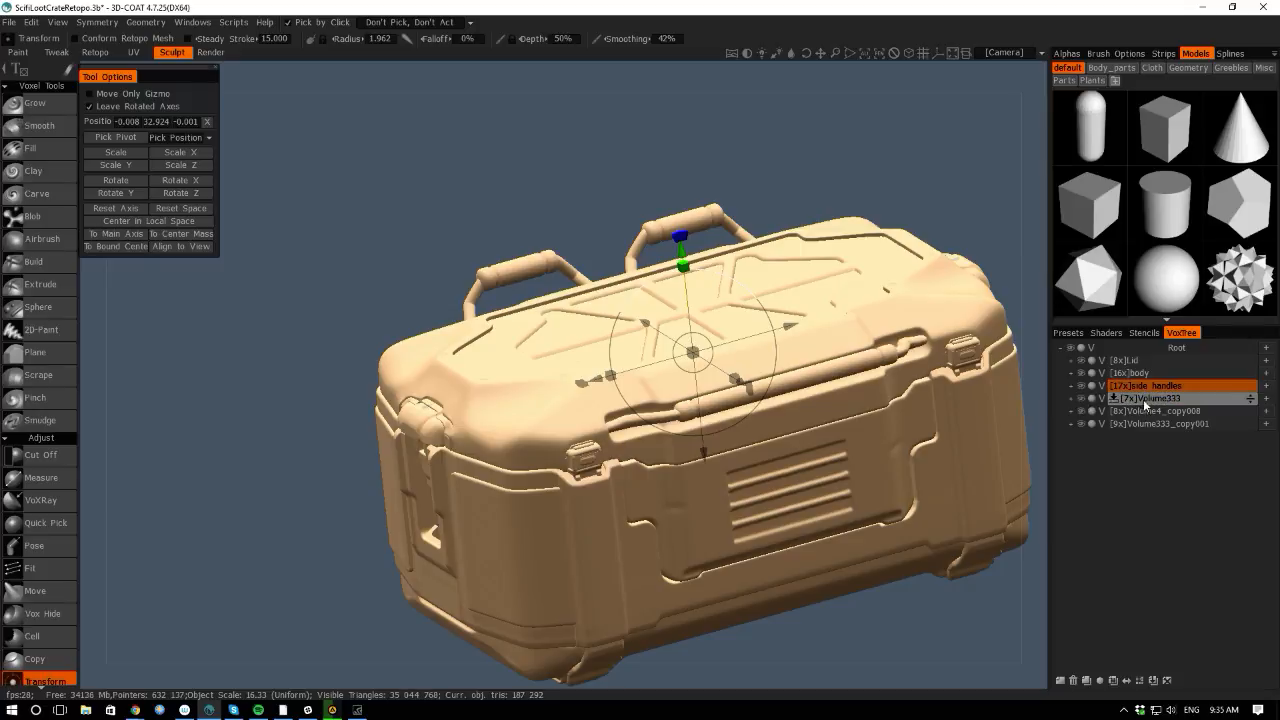
double_click(1145, 398)
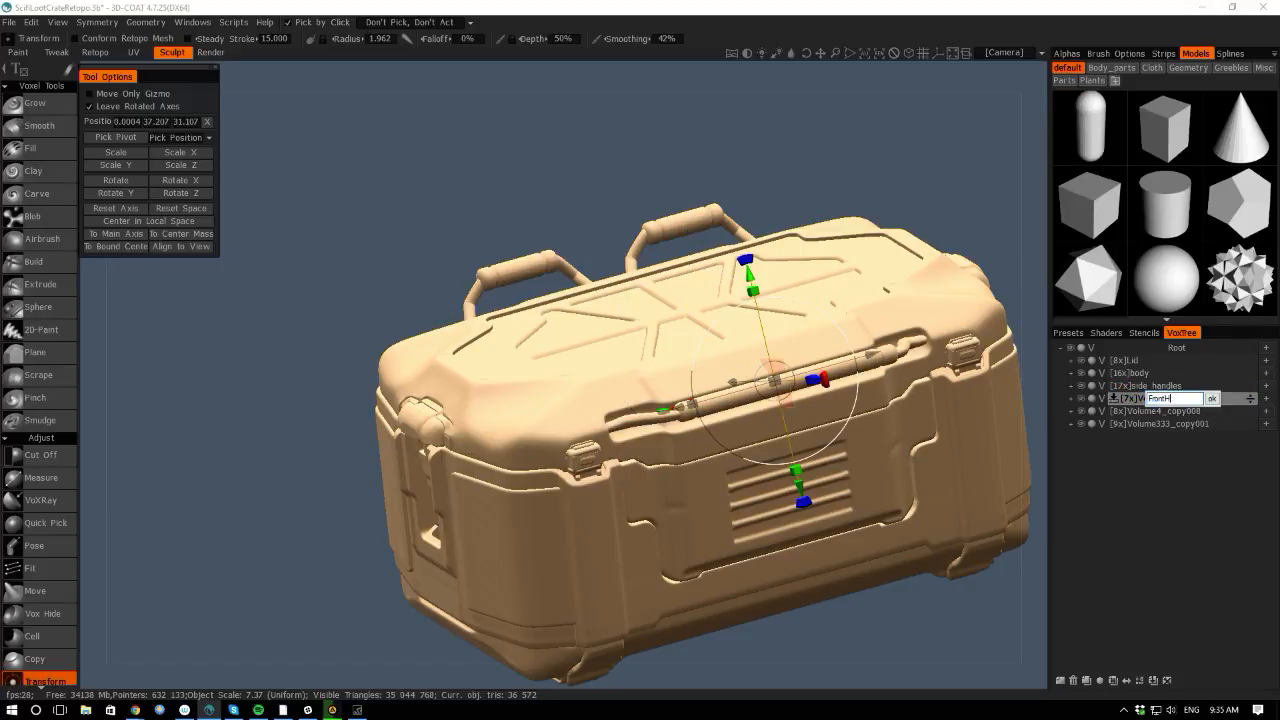
text(FrontHandle)
key(Return)
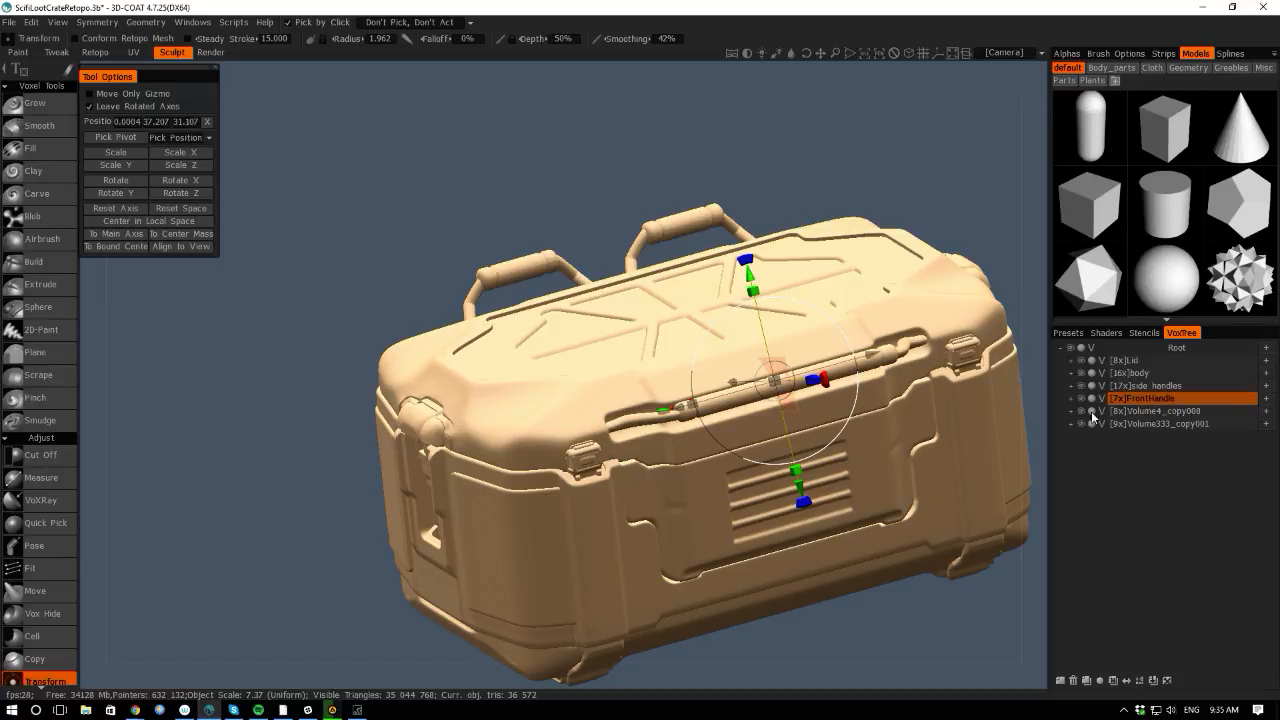
Rename the Volume4_copy008 group as bottom and the Volume333_copy001 group as backHandle.
double_click(1140, 411)
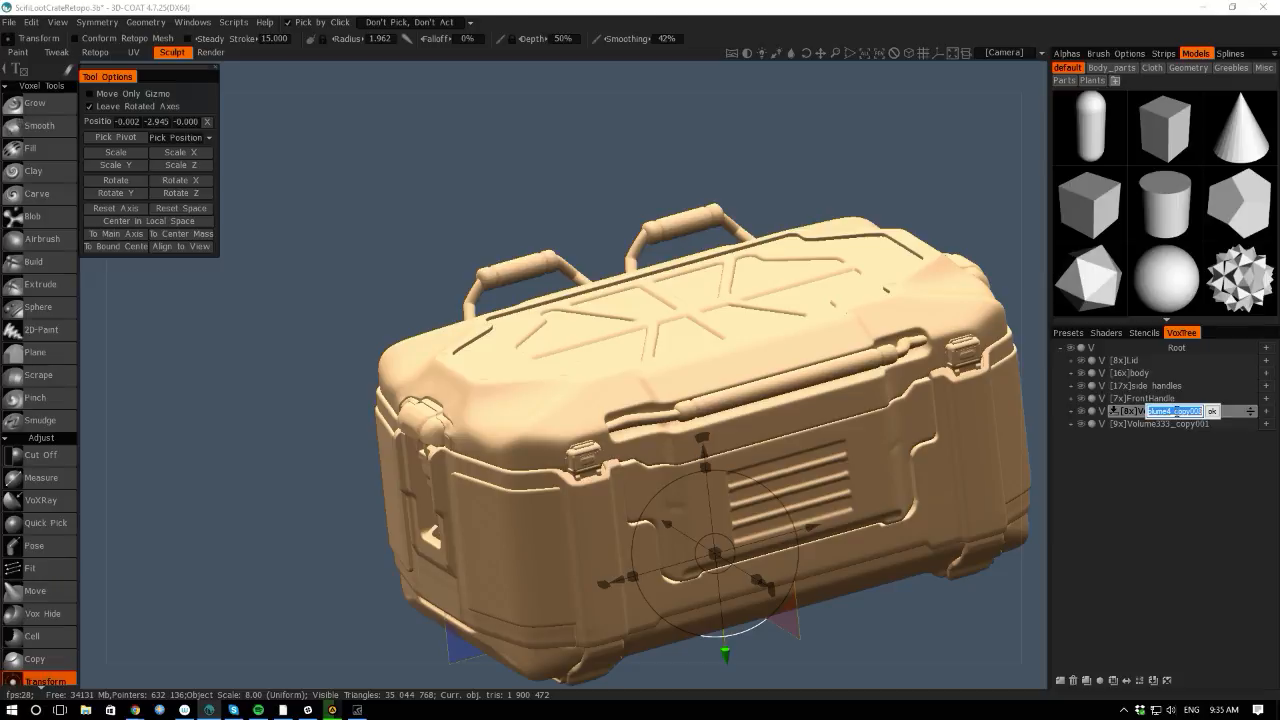
text(bottom)
key(Return)
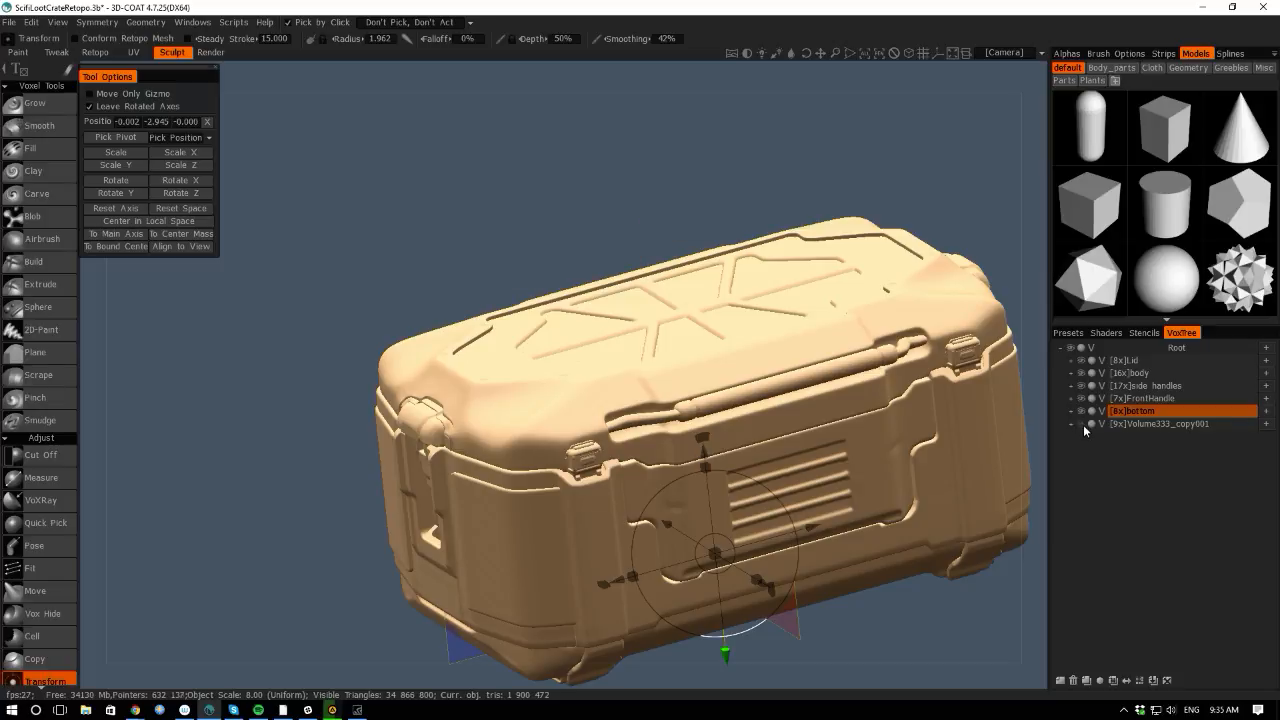
double_click(1149, 422)
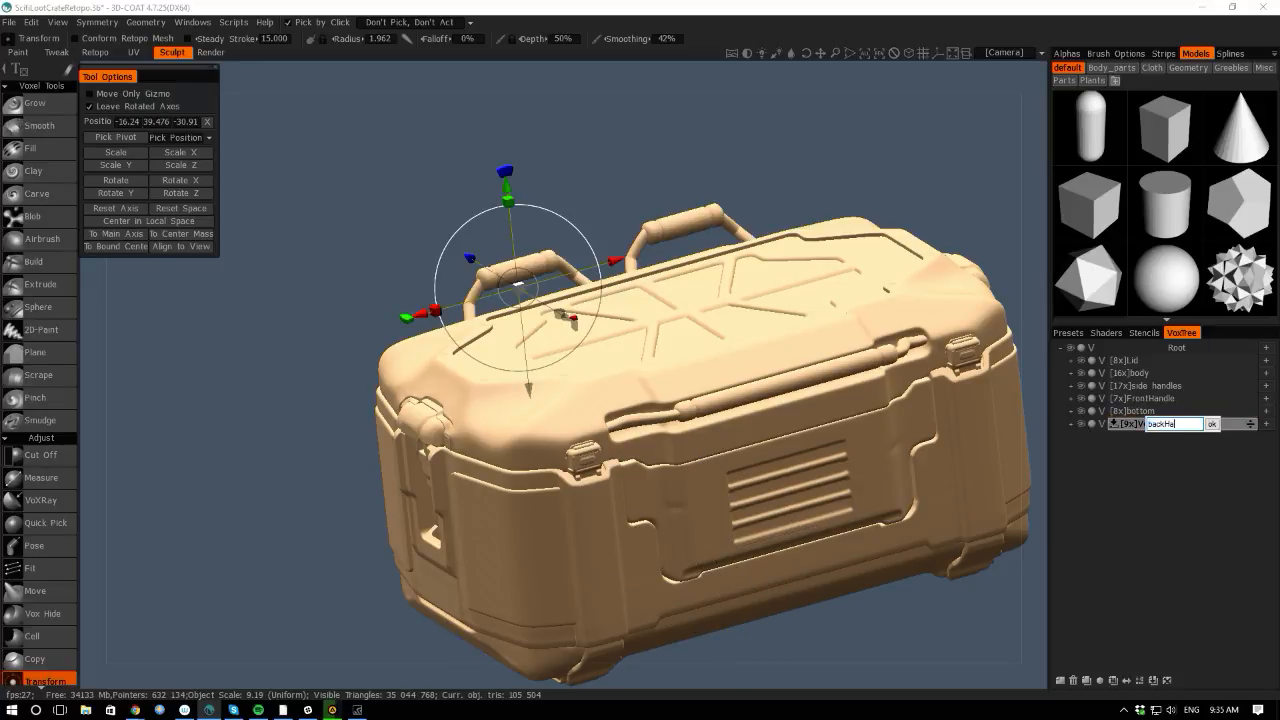
text(backHandle)
key(Return)
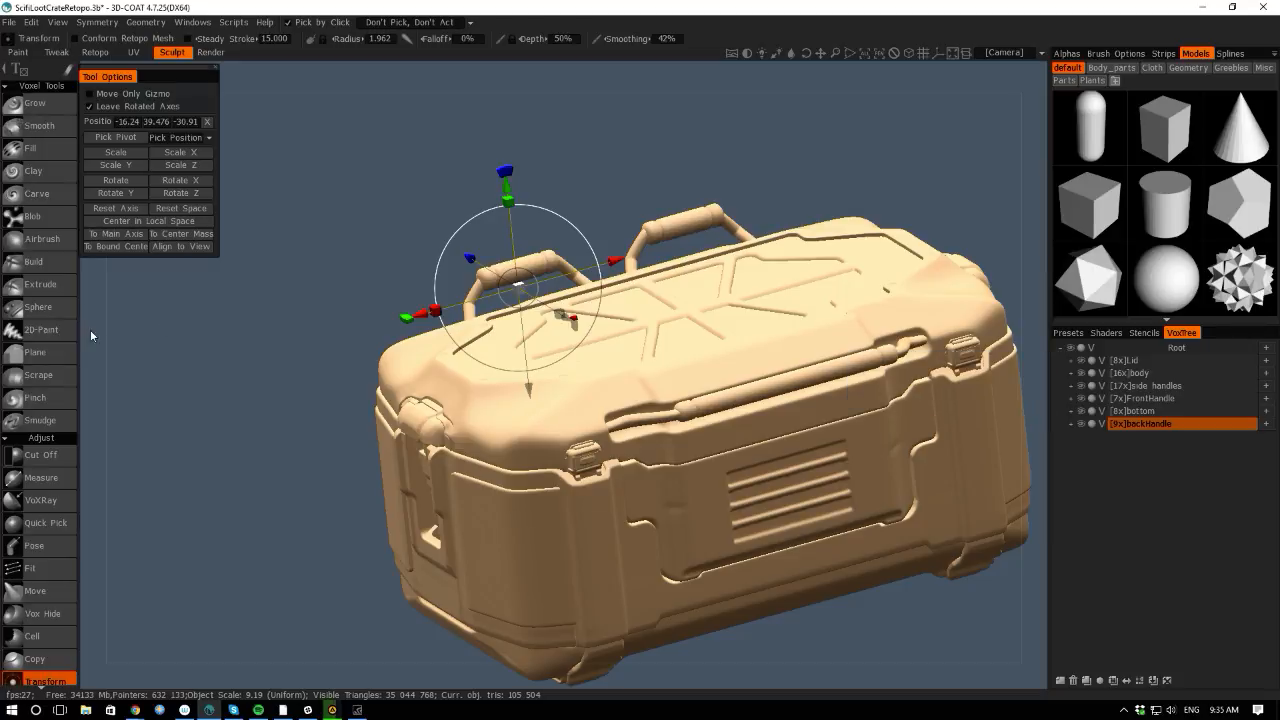
Toggle the Lid group to check its parts, and inspect the lid and end latch up close.
drag(132, 294, 251, 319)
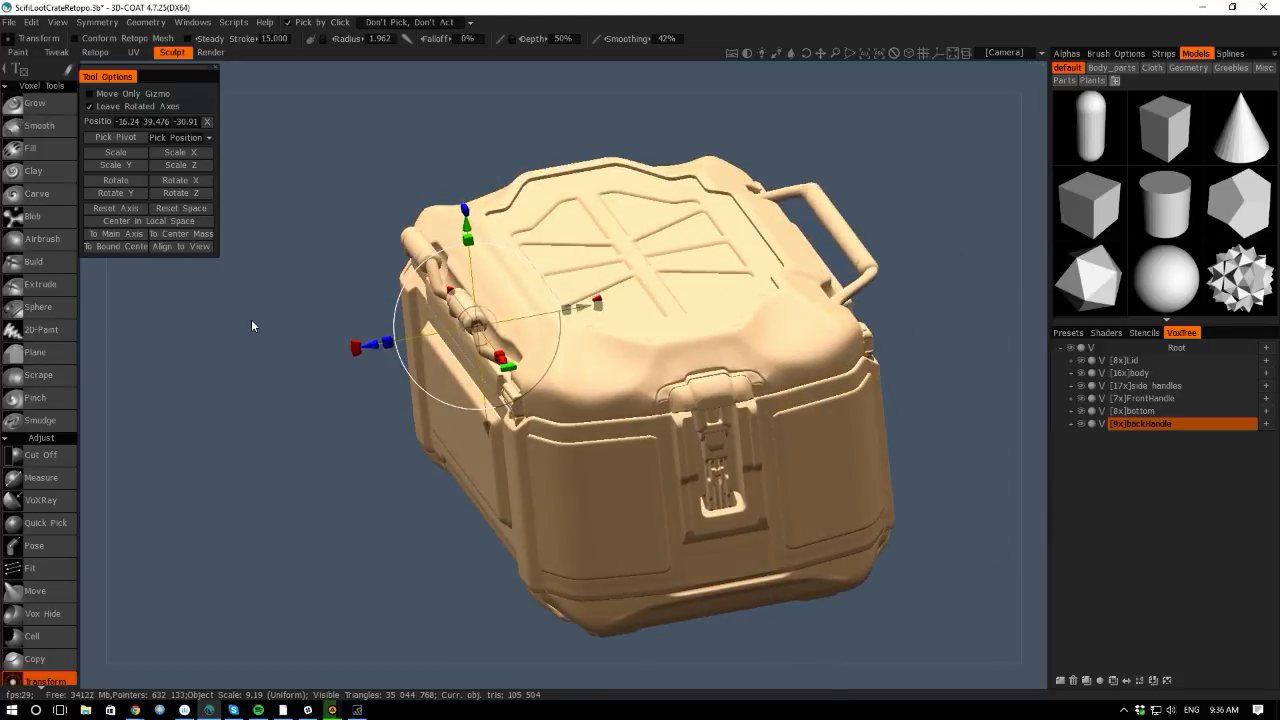
click(1081, 361)
click(1081, 361)
click(1081, 361)
click(1081, 361)
scroll(218, 355, up, 6)
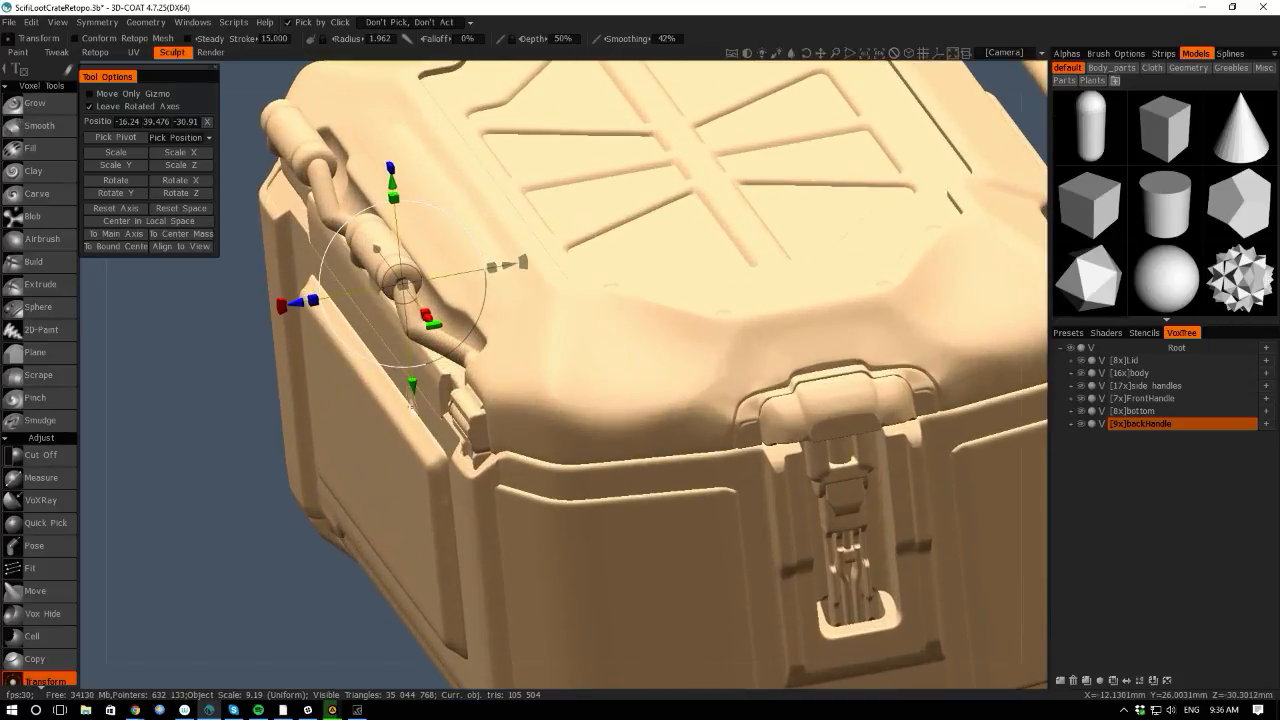
drag(170, 372, 292, 346)
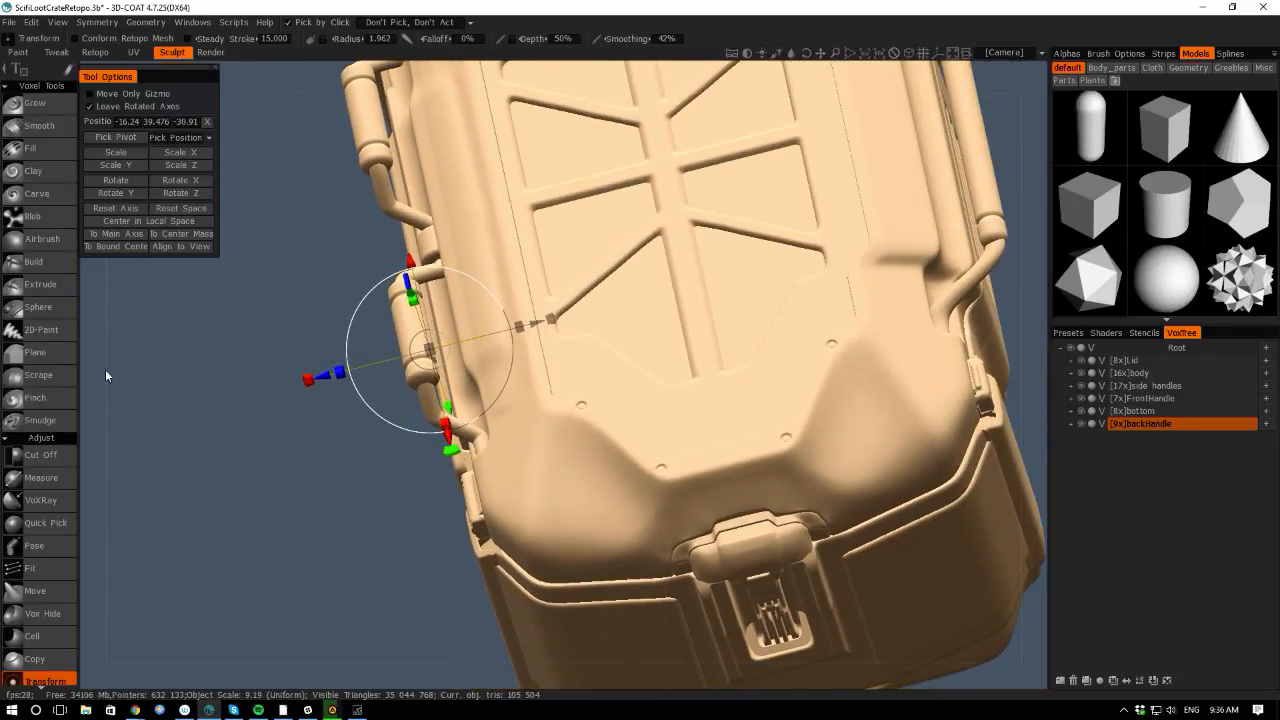
Try the Relief Only shading on the crate and restore the normal shaded display.
drag(105, 369, 709, 427)
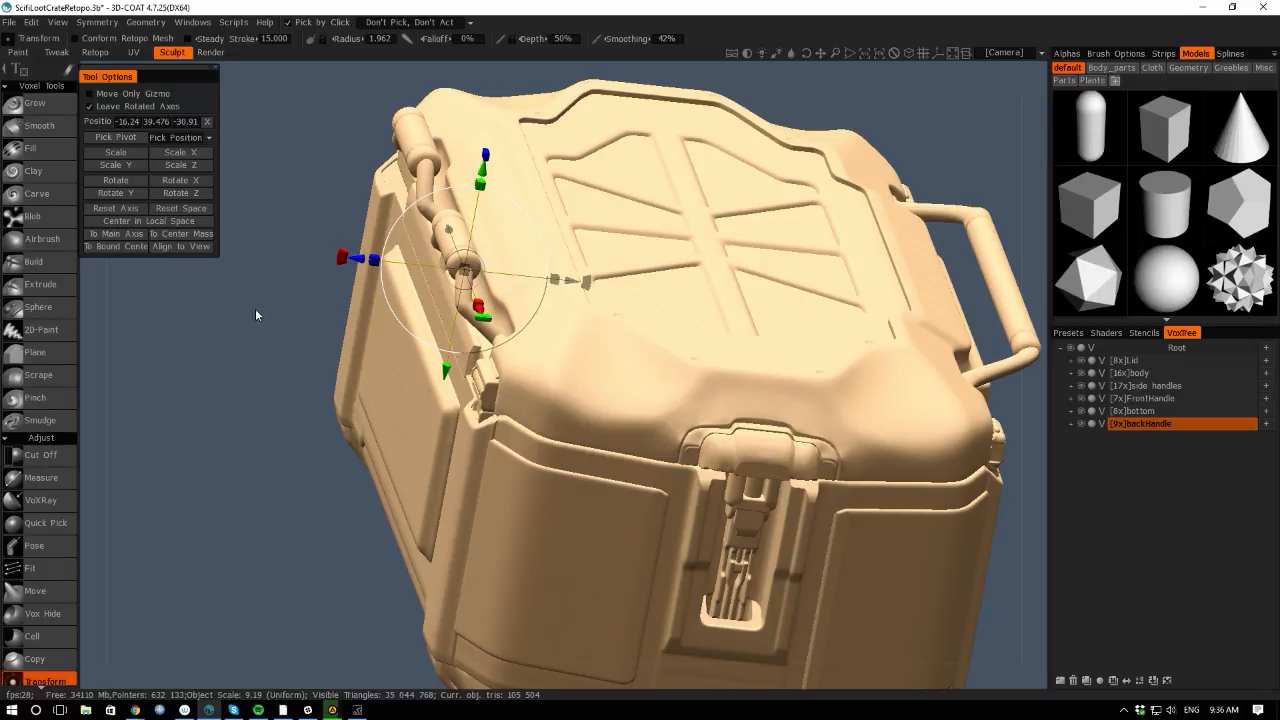
click(74, 23)
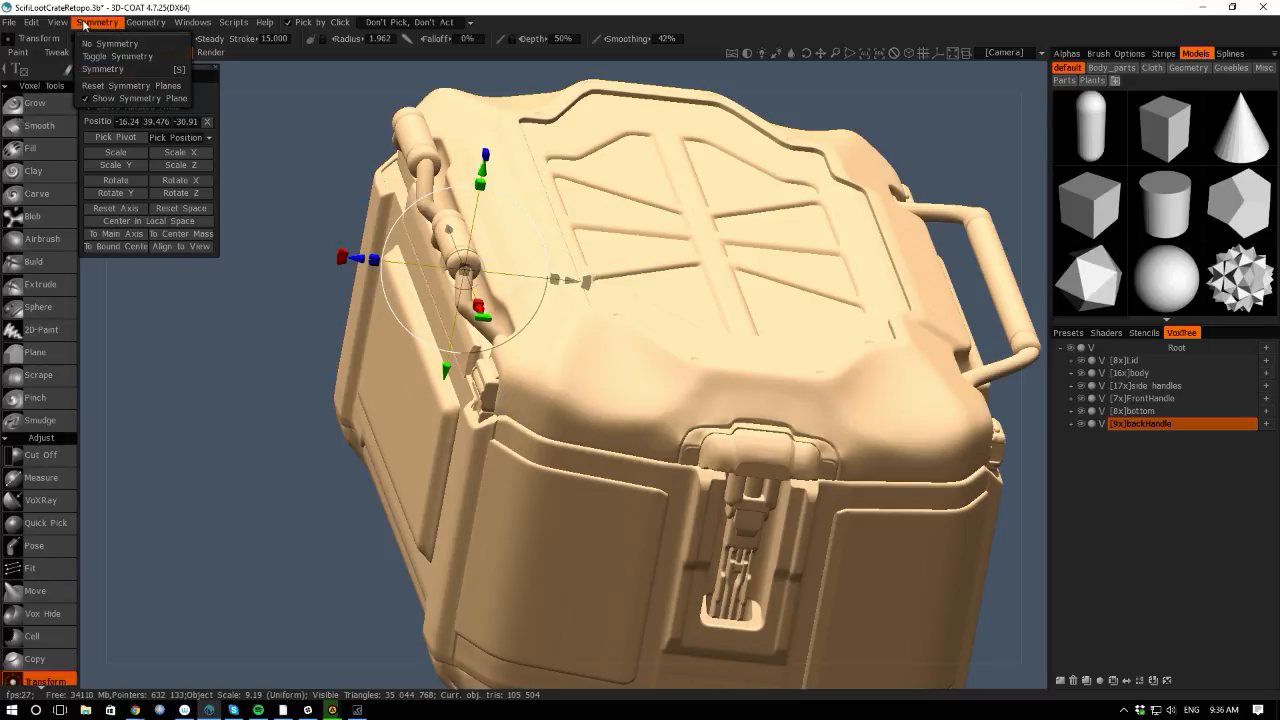
mouse_move(64, 23)
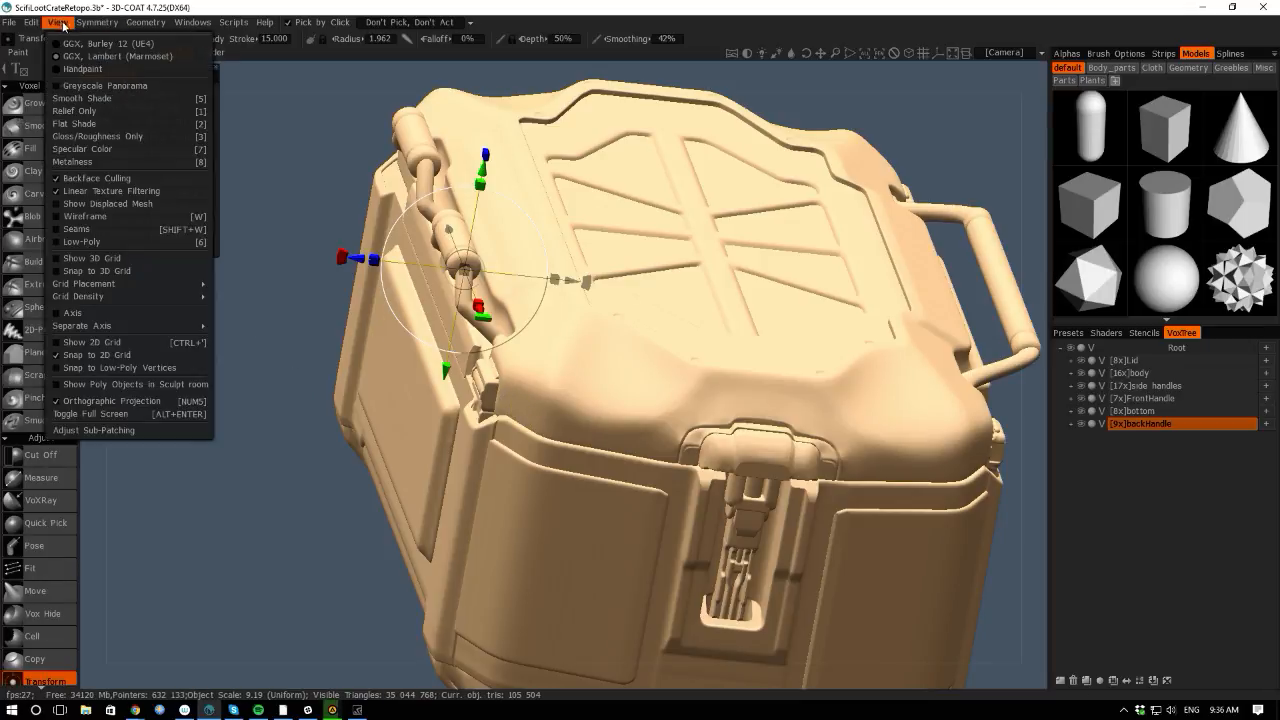
click(68, 112)
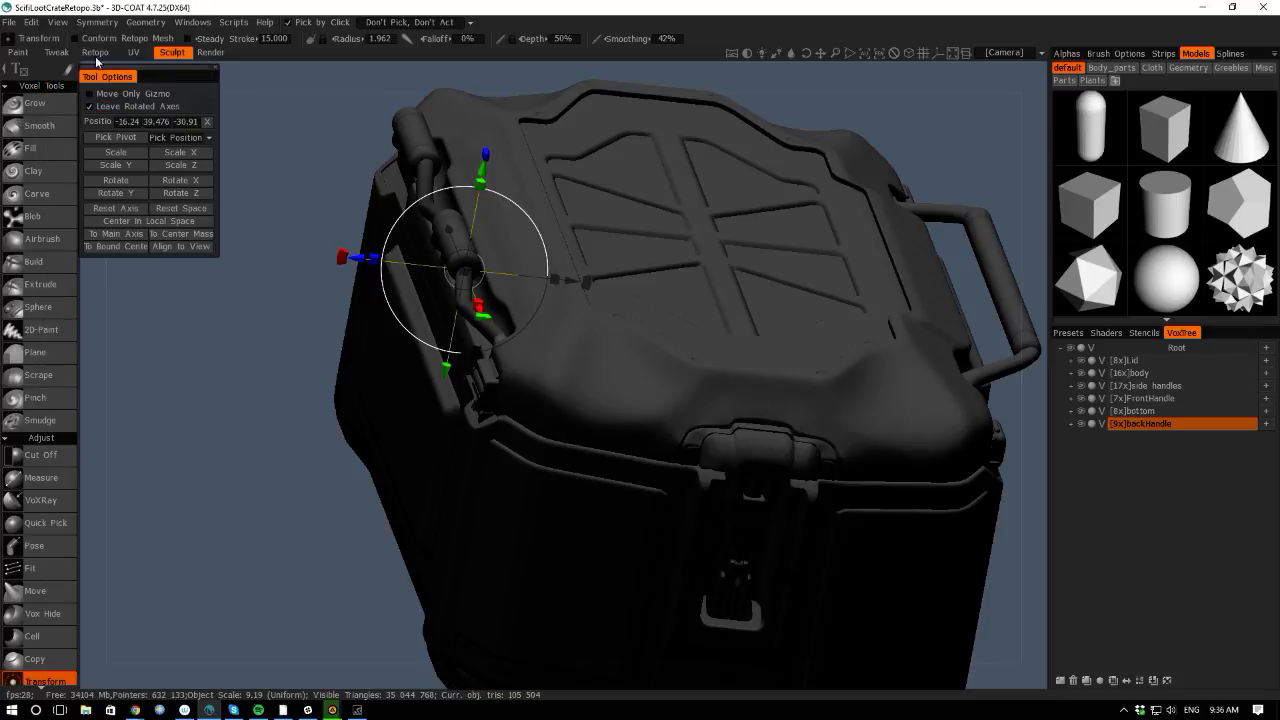
key(f)
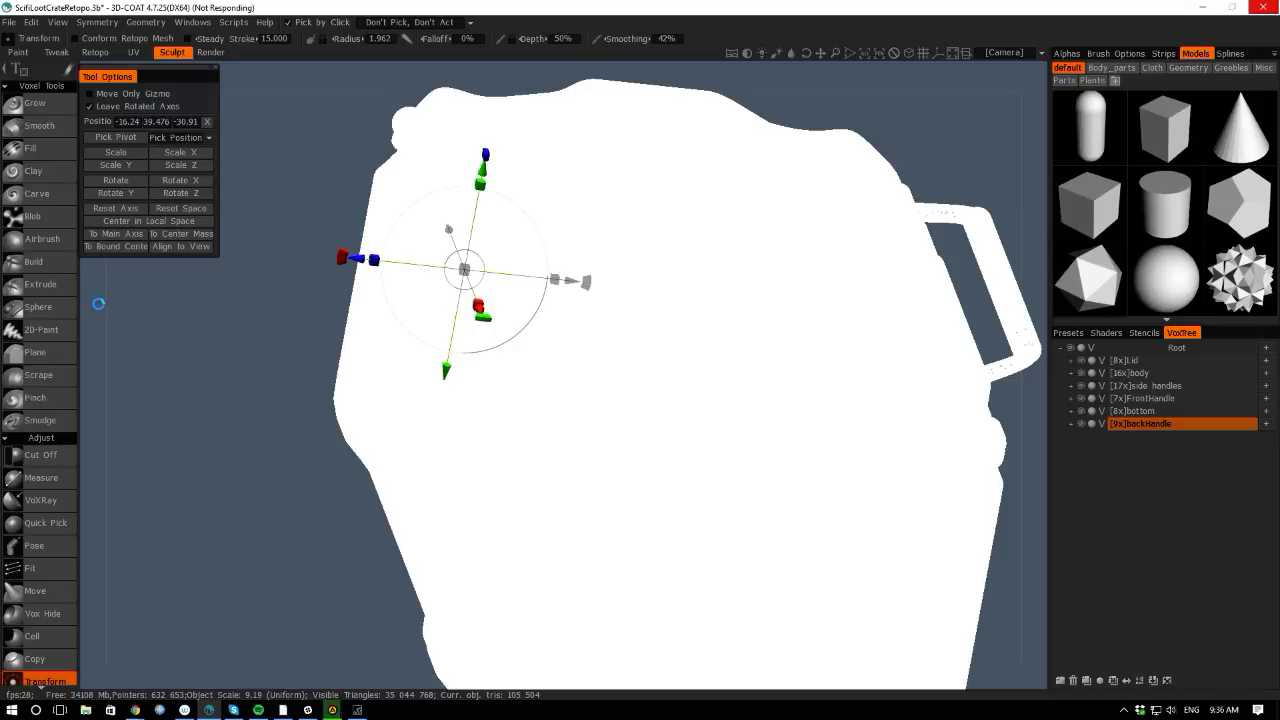
key(f)
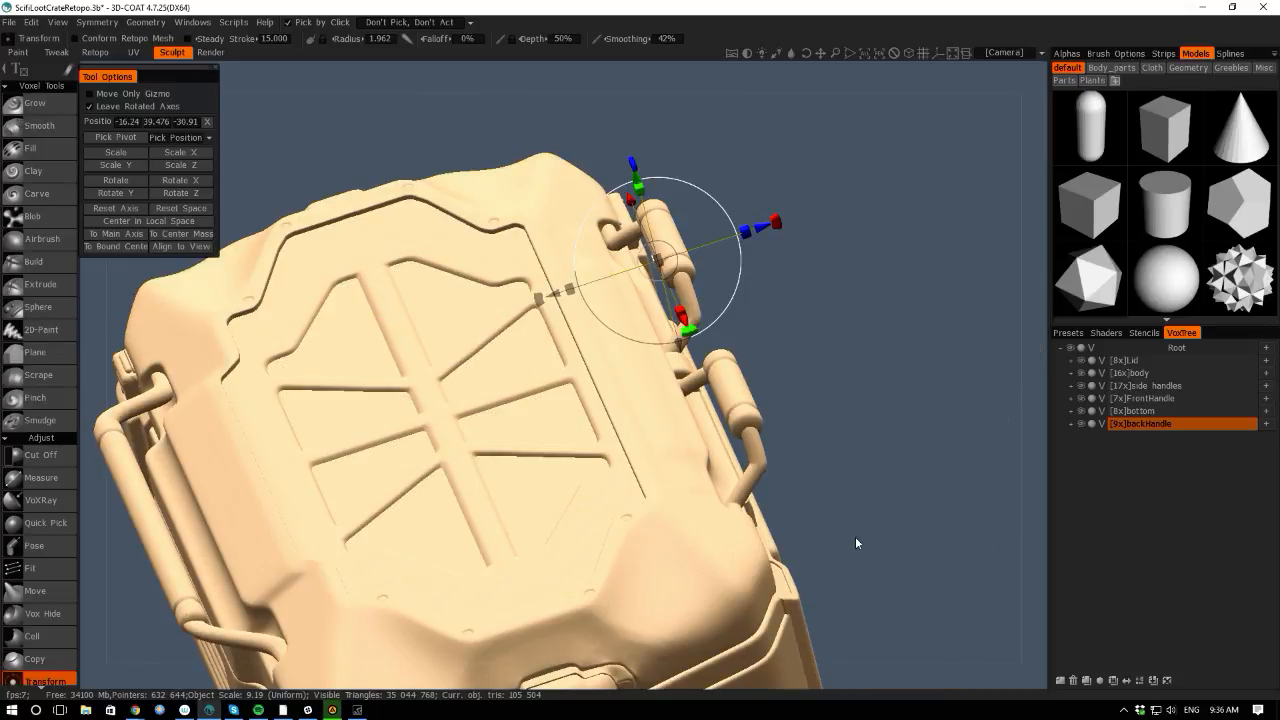
Inspect the crate from several sides, and toggle the backHandle and bottom groups to check their parts.
mouse_move(855, 536)
mouse_down()
mouse_move(829, 397)
mouse_move(891, 275)
mouse_move(855, 465)
mouse_move(970, 441)
mouse_up()
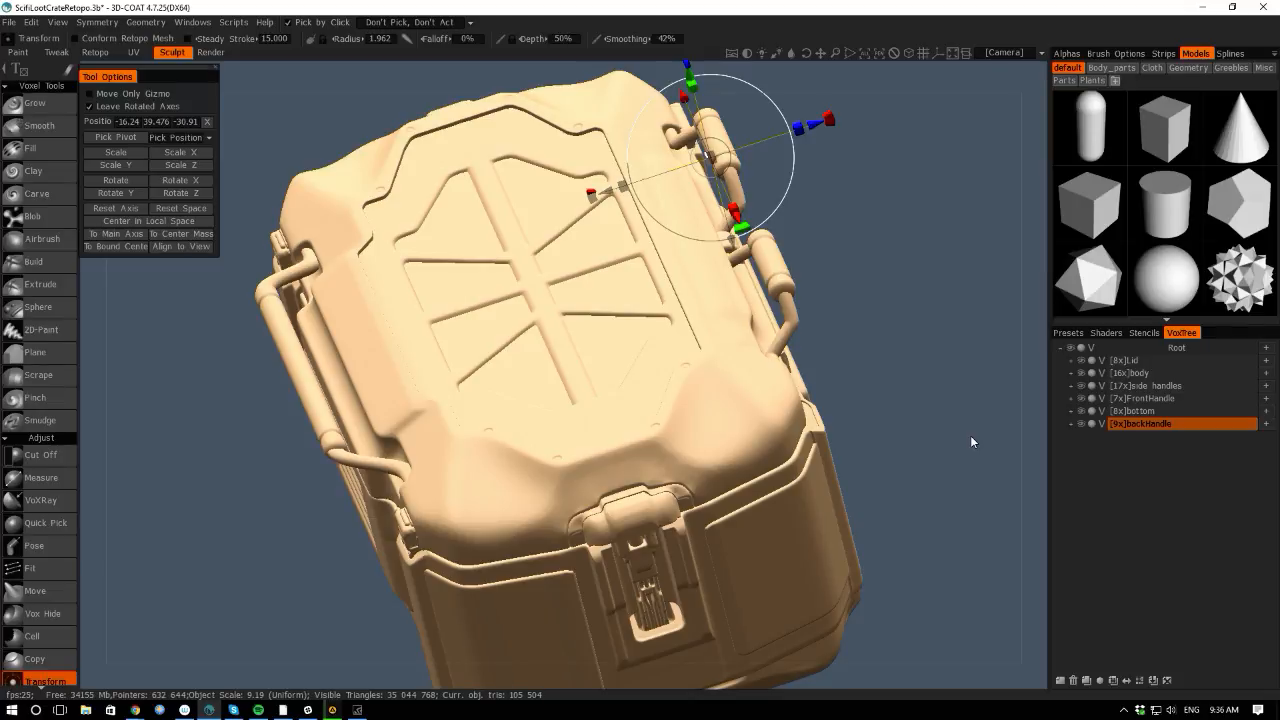
drag(94, 272, 274, 215)
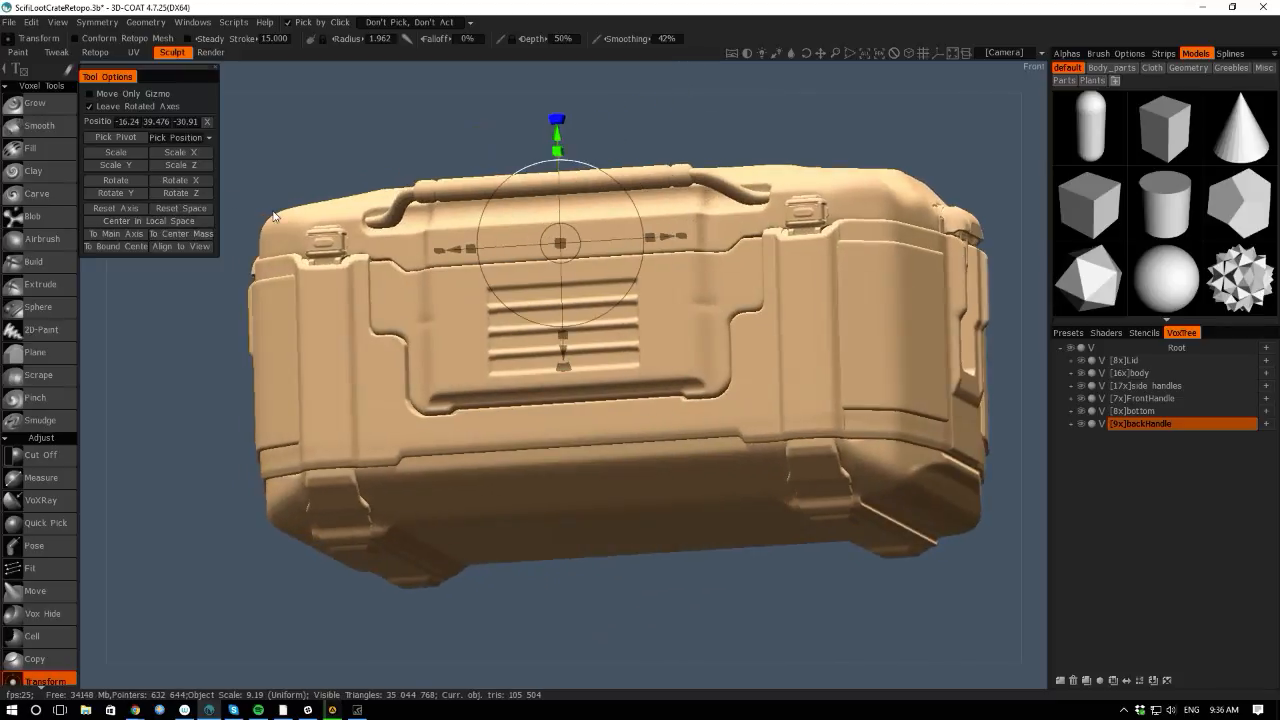
drag(103, 331, 139, 349)
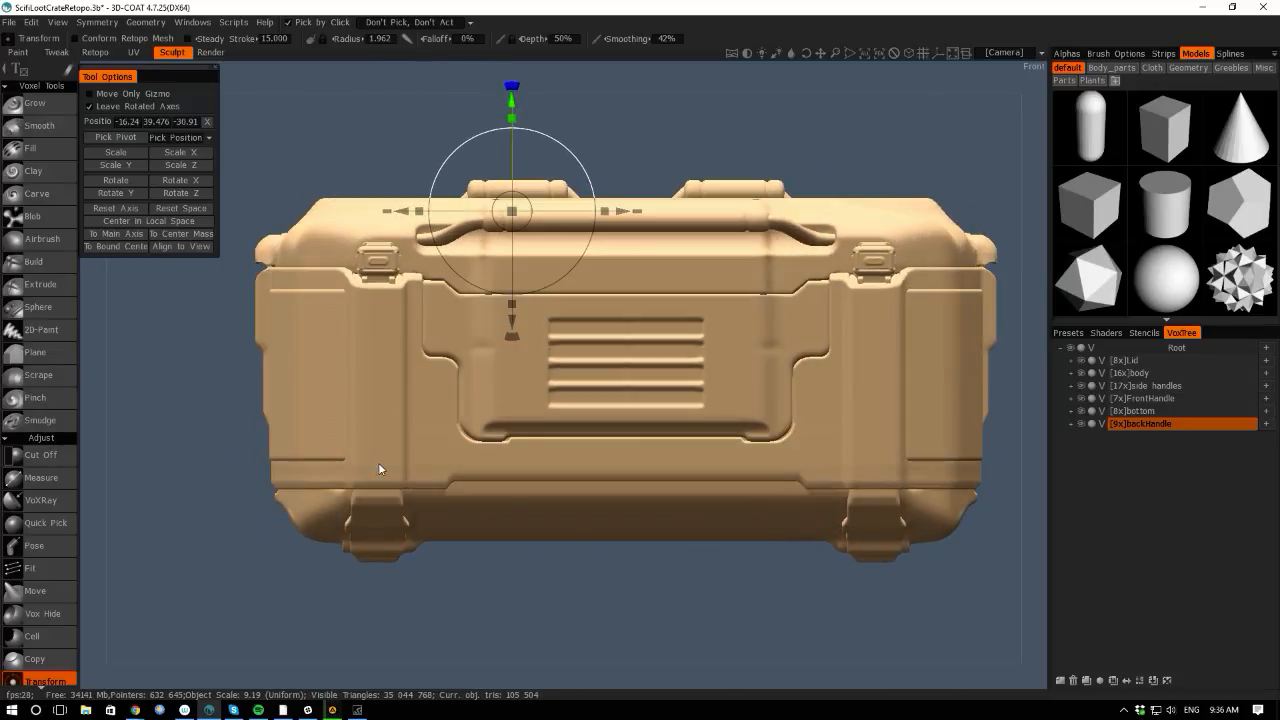
scroll(538, 455, down, 3)
drag(91, 374, 454, 400)
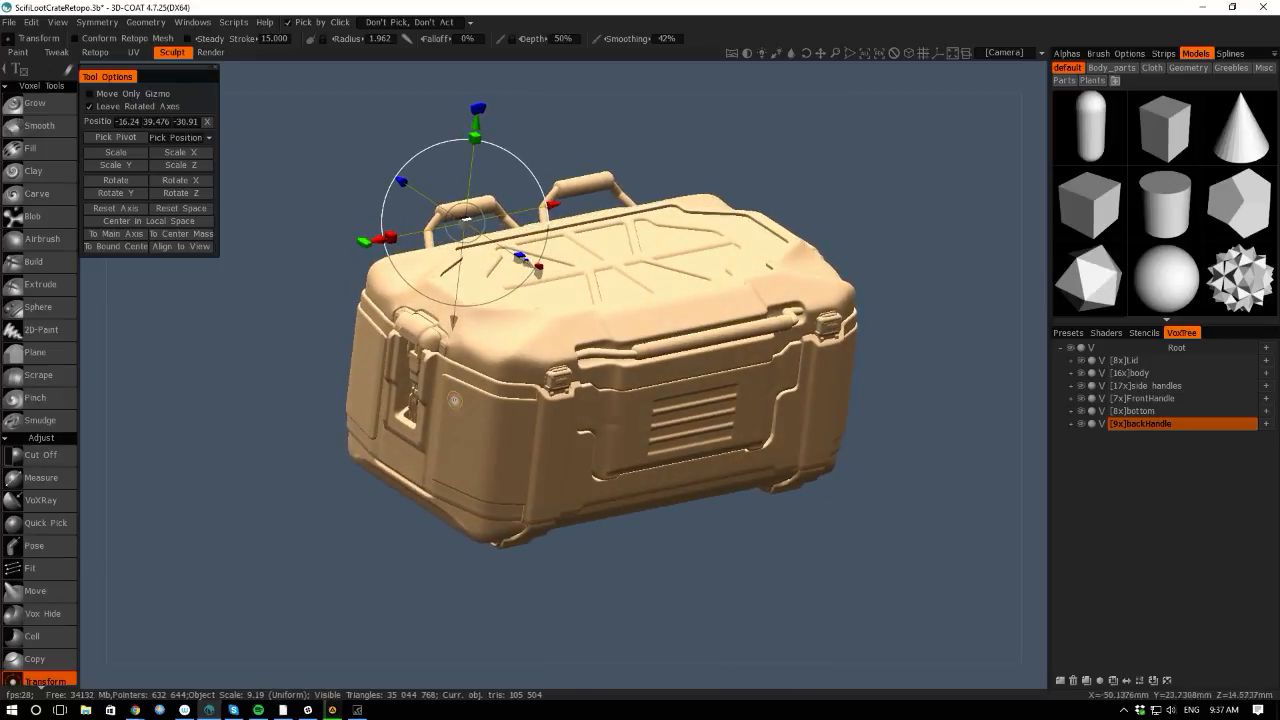
click(1081, 423)
click(1081, 423)
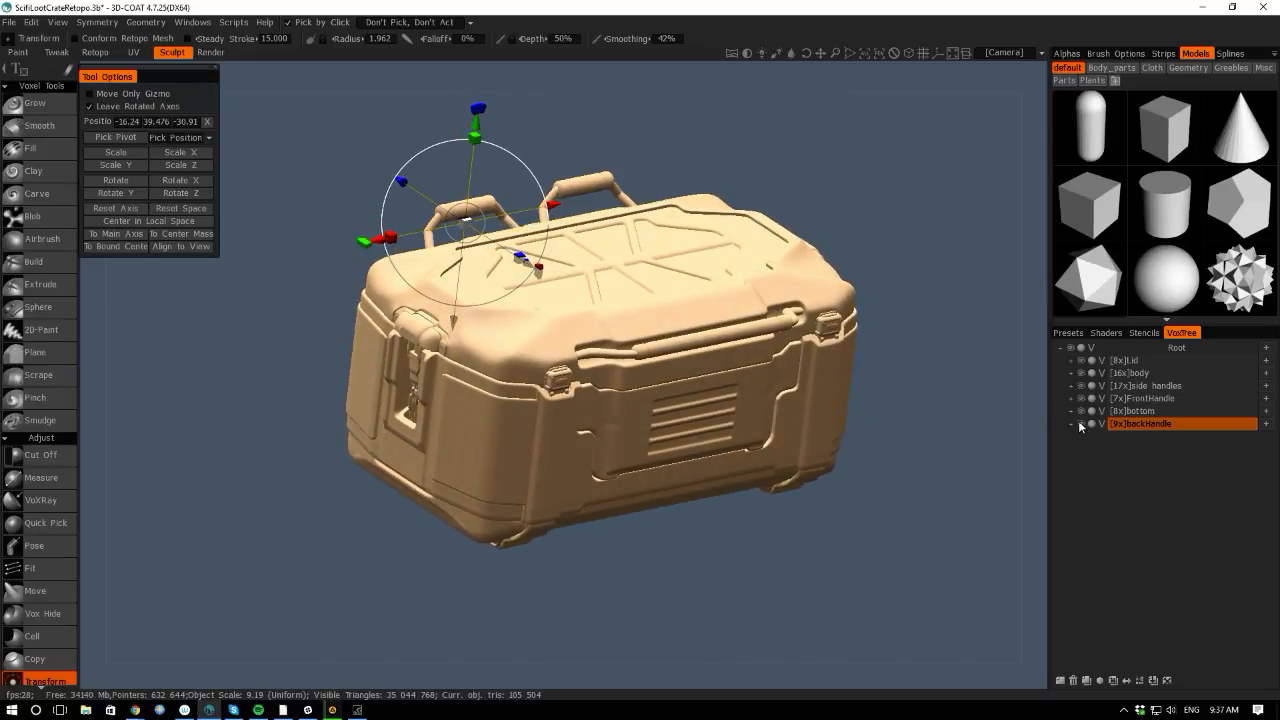
click(1081, 412)
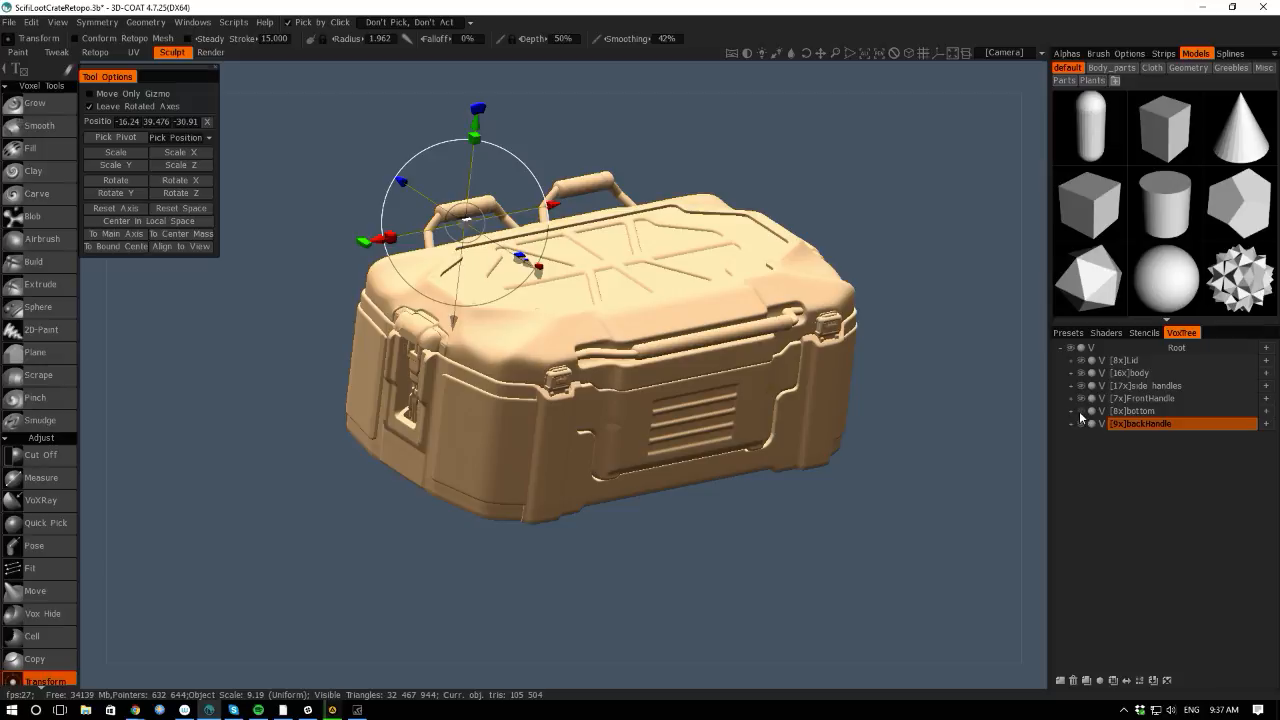
click(1081, 411)
drag(824, 688, 718, 600)
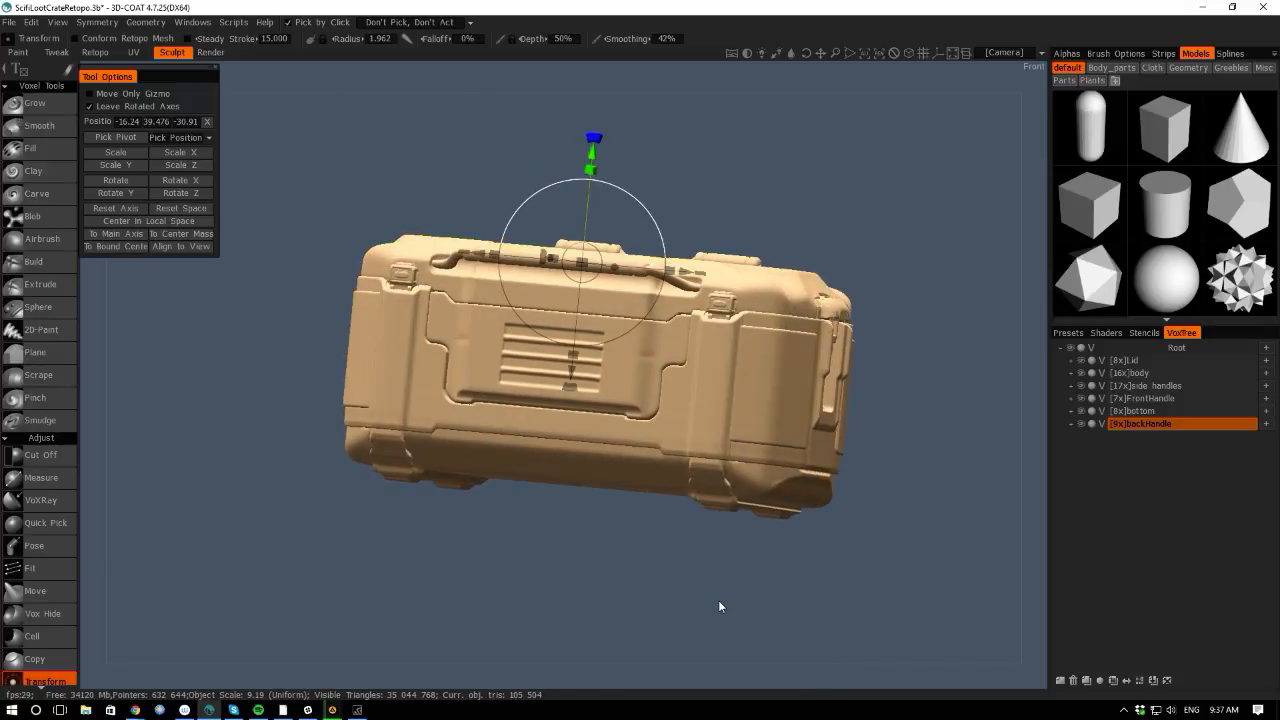
drag(834, 670, 866, 575)
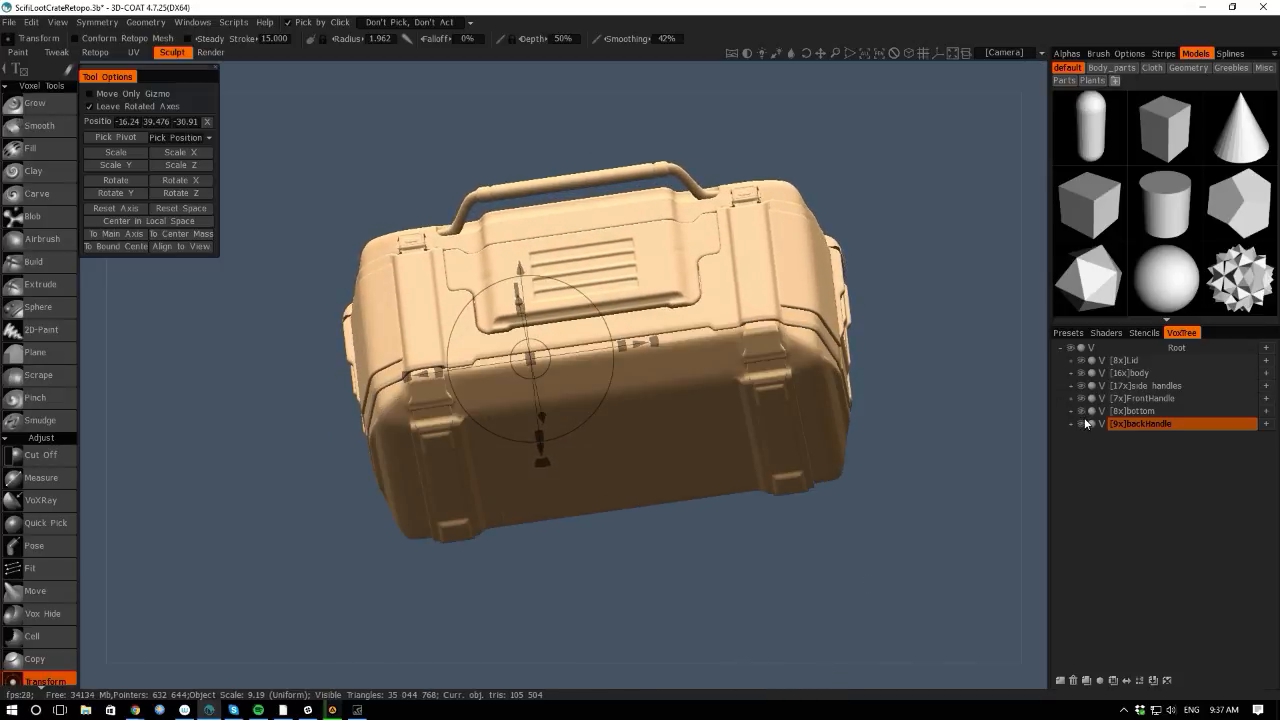
Hide all six groups: Lid, body, side handles, FrontHandle, bottom and backHandle.
drag(1133, 410, 1079, 418)
click(1080, 361)
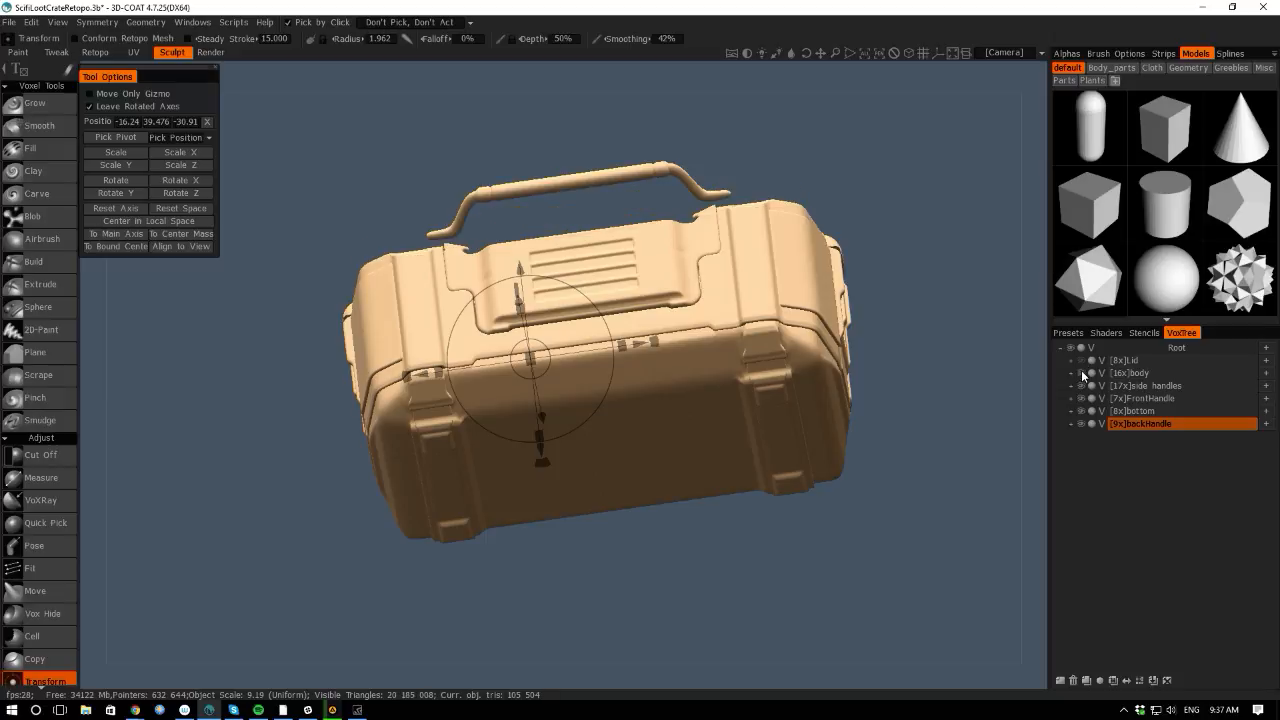
click(1080, 373)
click(1080, 386)
click(1081, 398)
click(1081, 411)
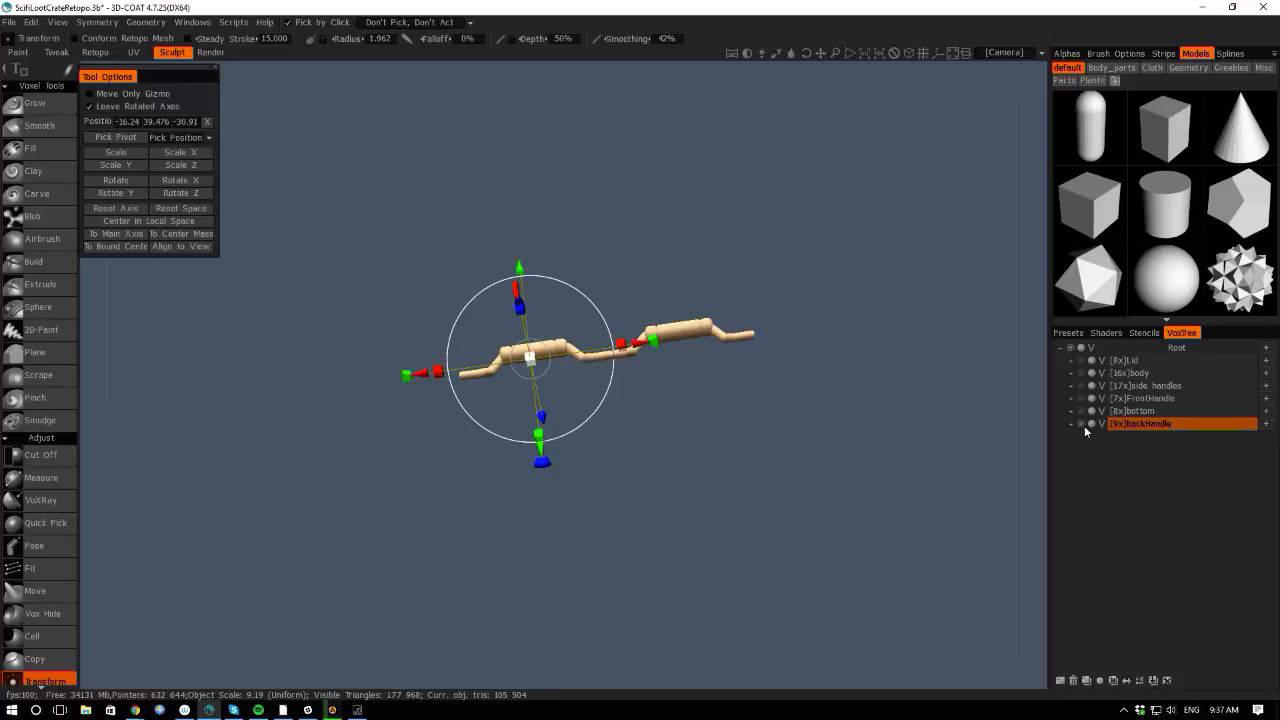
click(1082, 424)
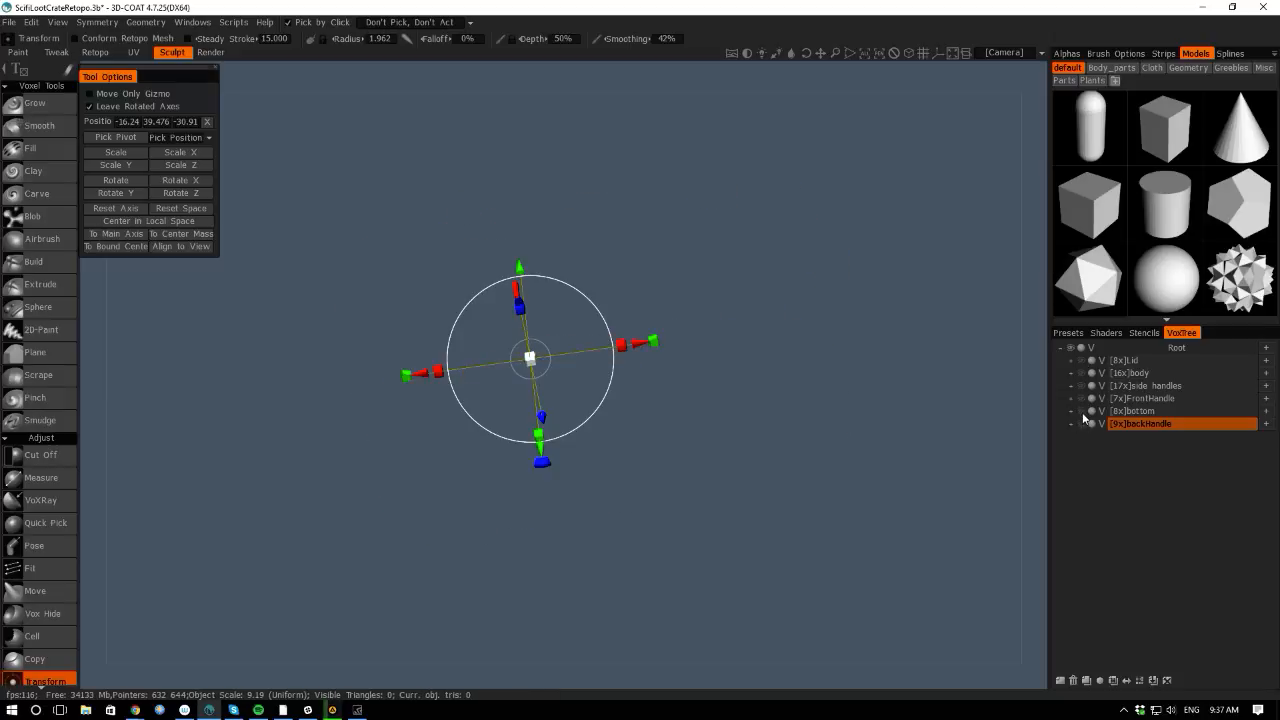
Show the bottom group and the body group each on their own to examine their parts, hiding each again.
click(1081, 411)
drag(850, 677, 937, 628)
click(1081, 411)
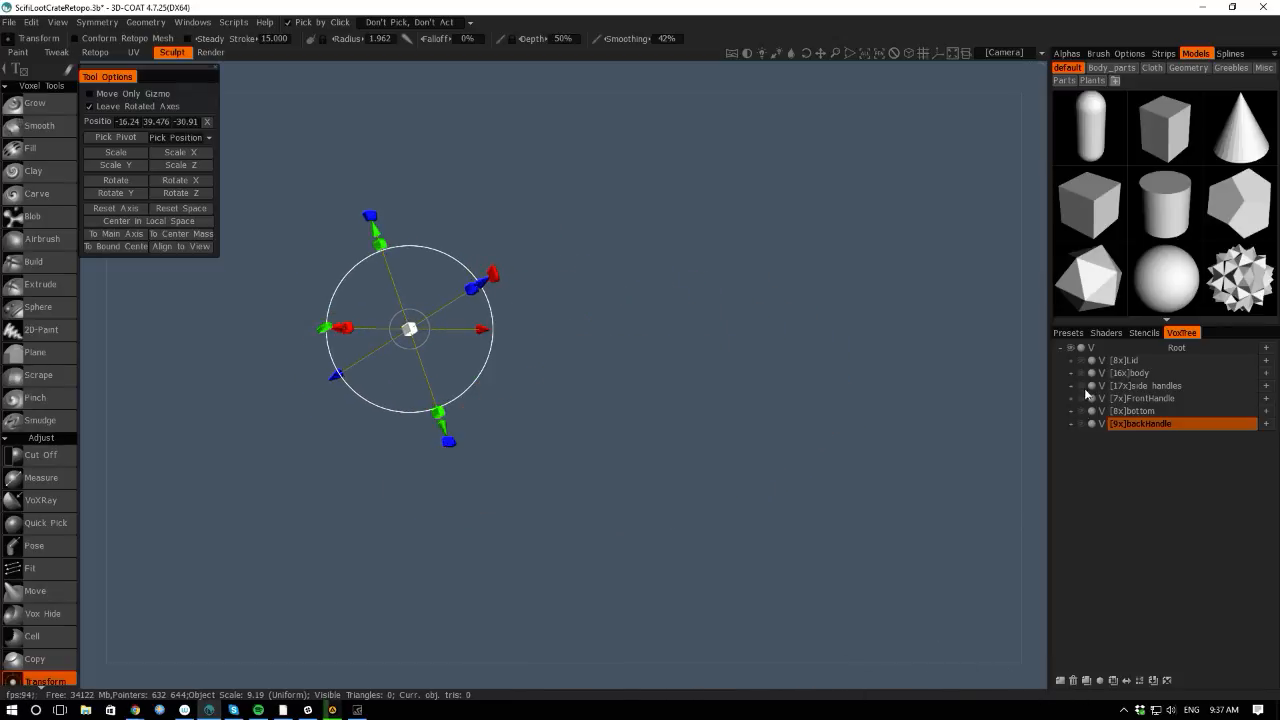
click(1081, 373)
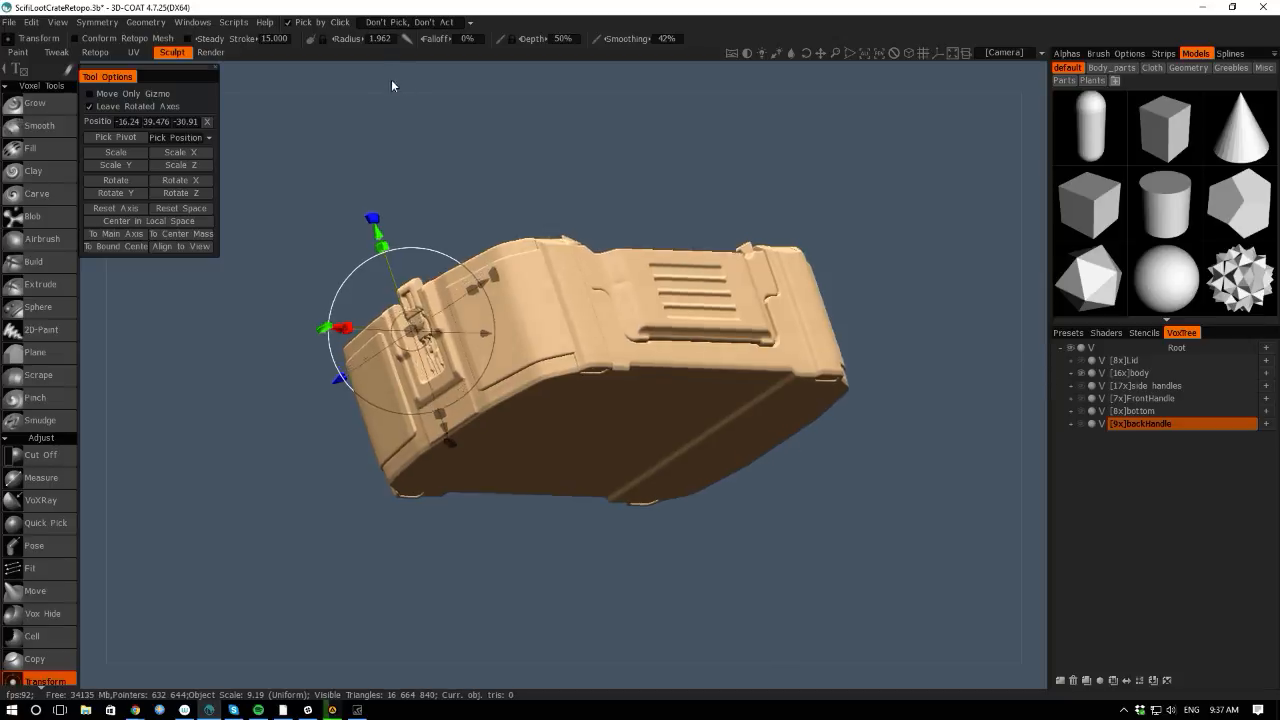
drag(391, 79, 425, 165)
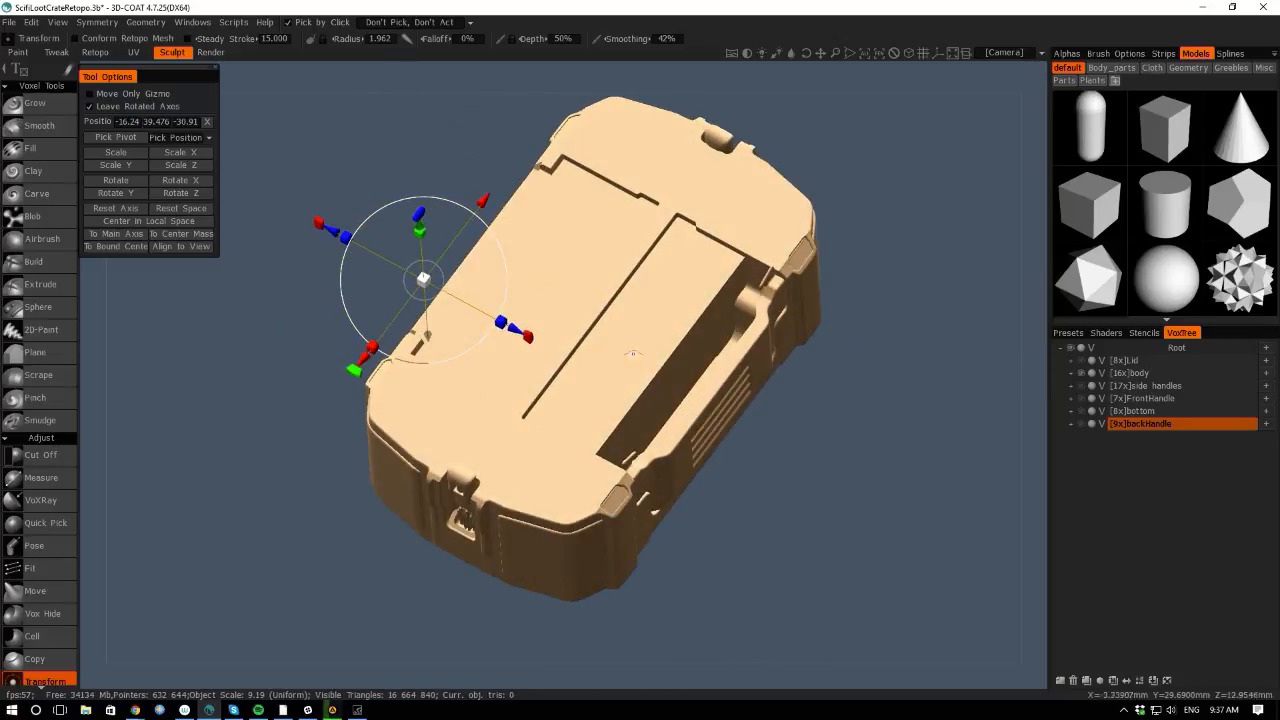
right_drag(814, 531, 1072, 565)
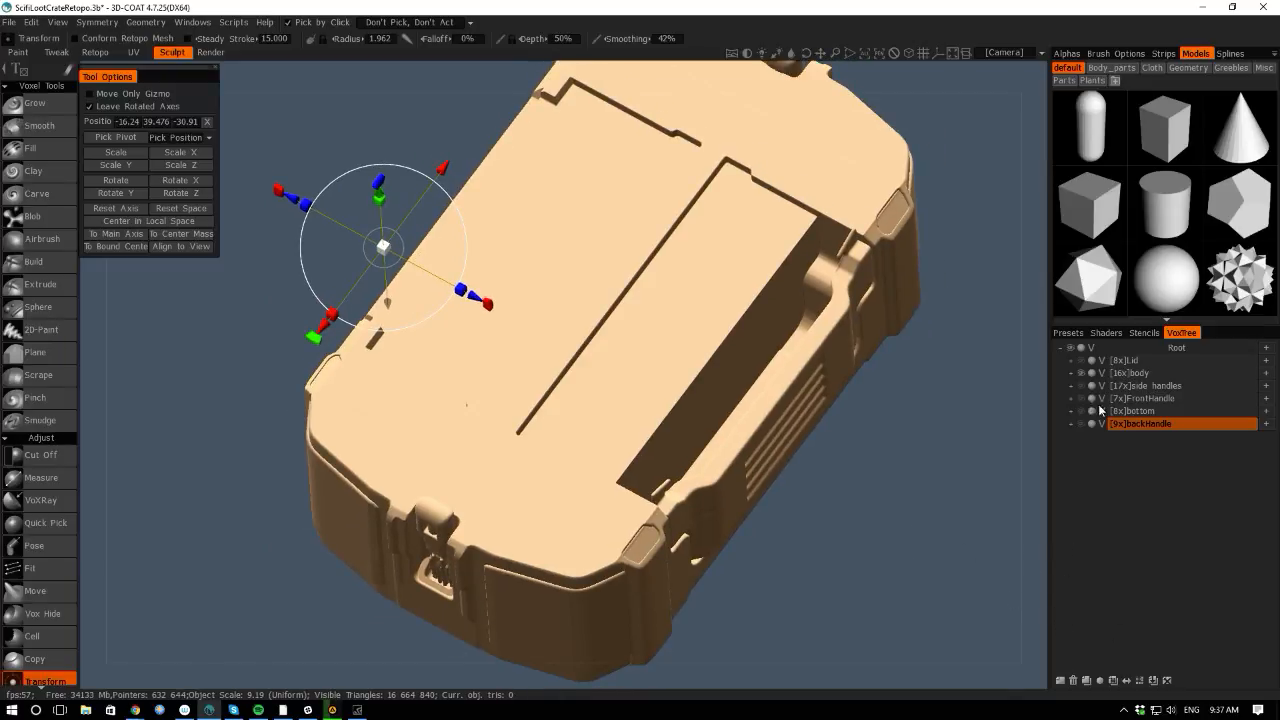
click(1081, 373)
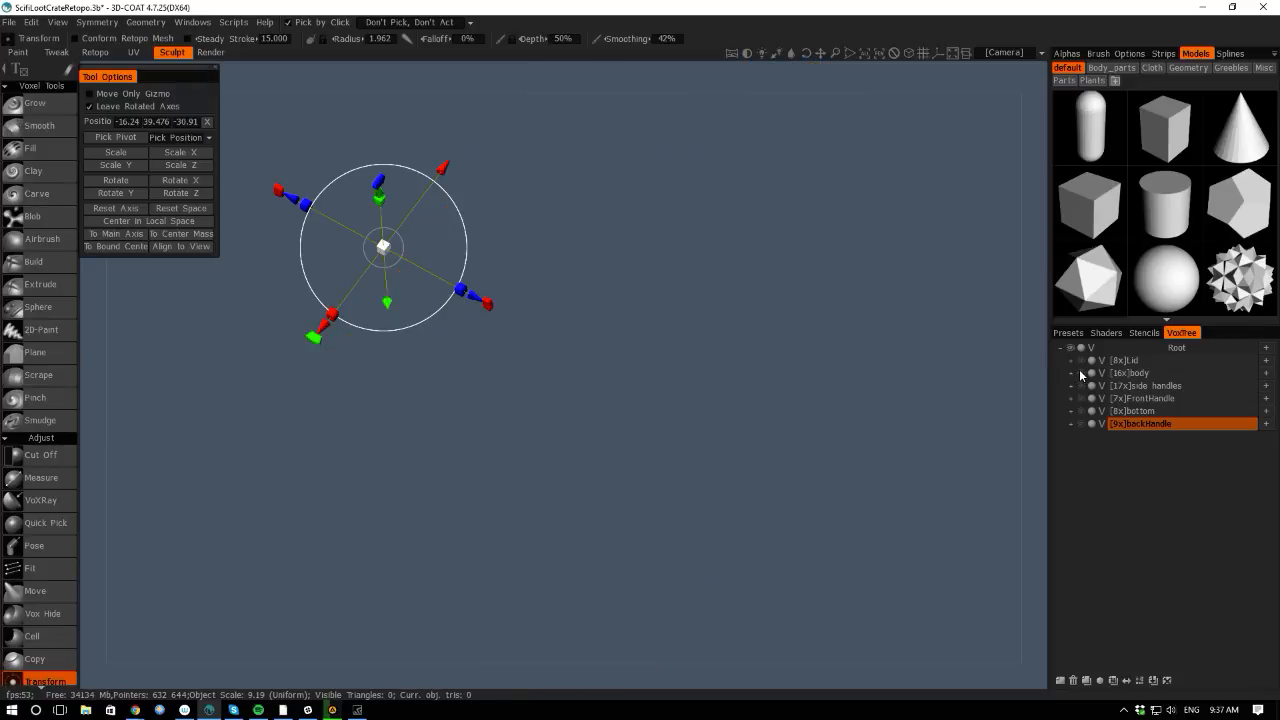
Duplicate the body group as a working copy, and toggle the original's visibility to check the copy.
click(1113, 680)
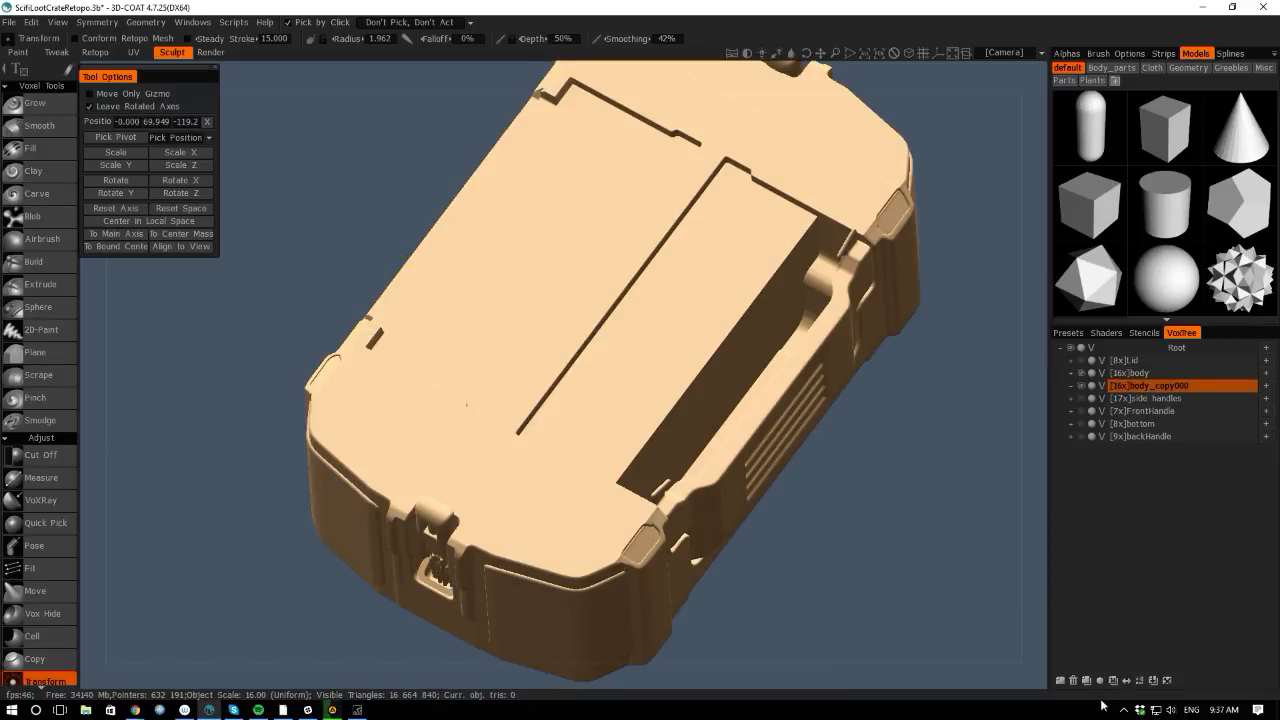
click(1080, 372)
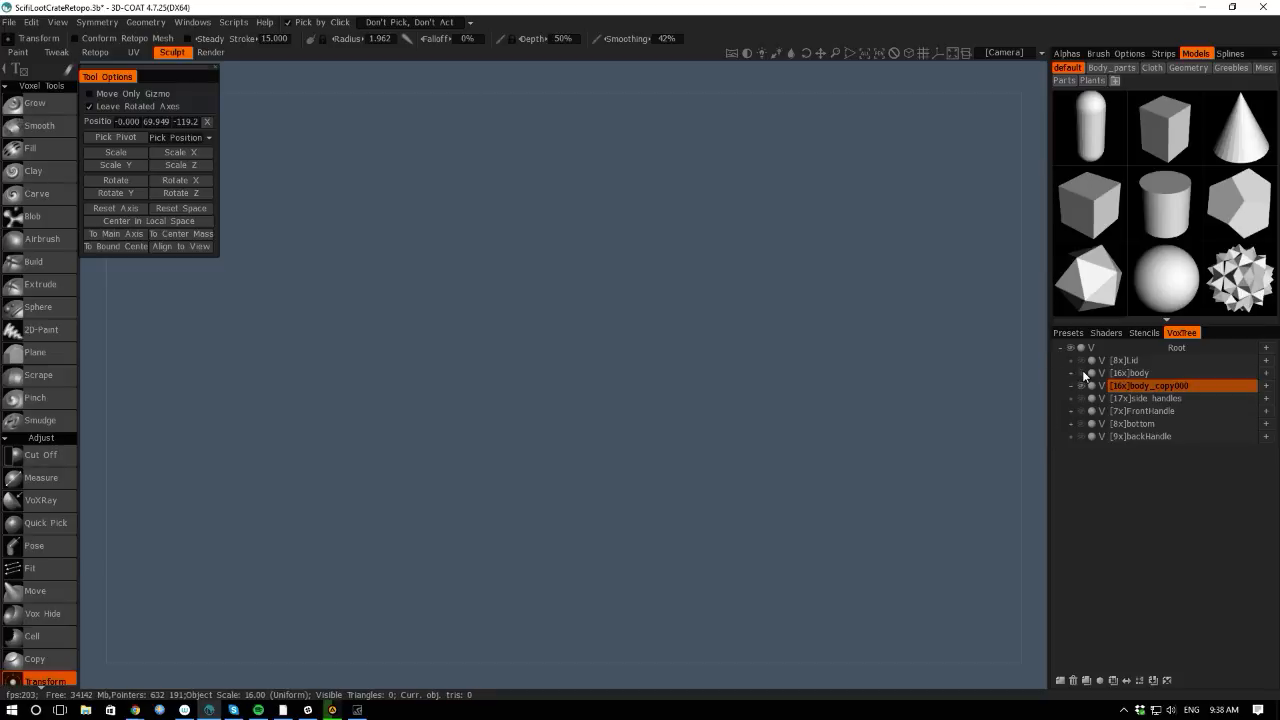
click(1082, 378)
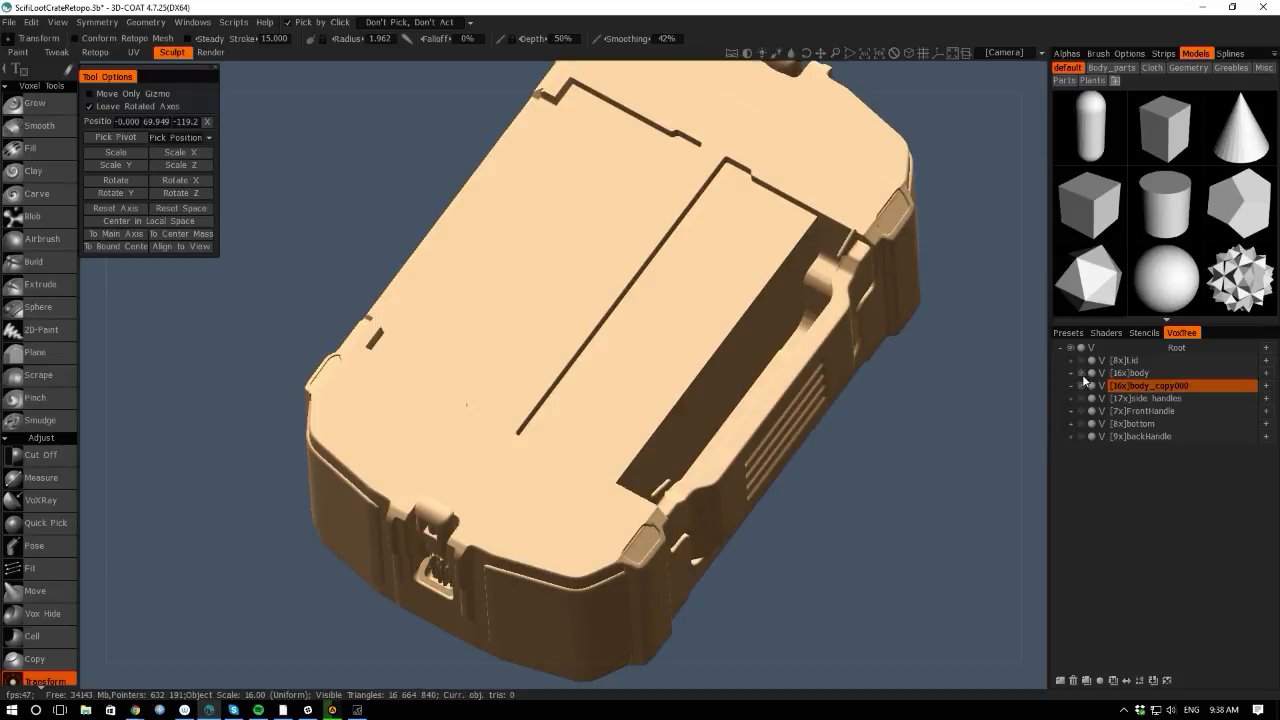
Merge the sub-tree of the body_copy000 group into a single volume.
right_click(1148, 384)
key(Escape)
right_click(1138, 384)
right_click(1157, 384)
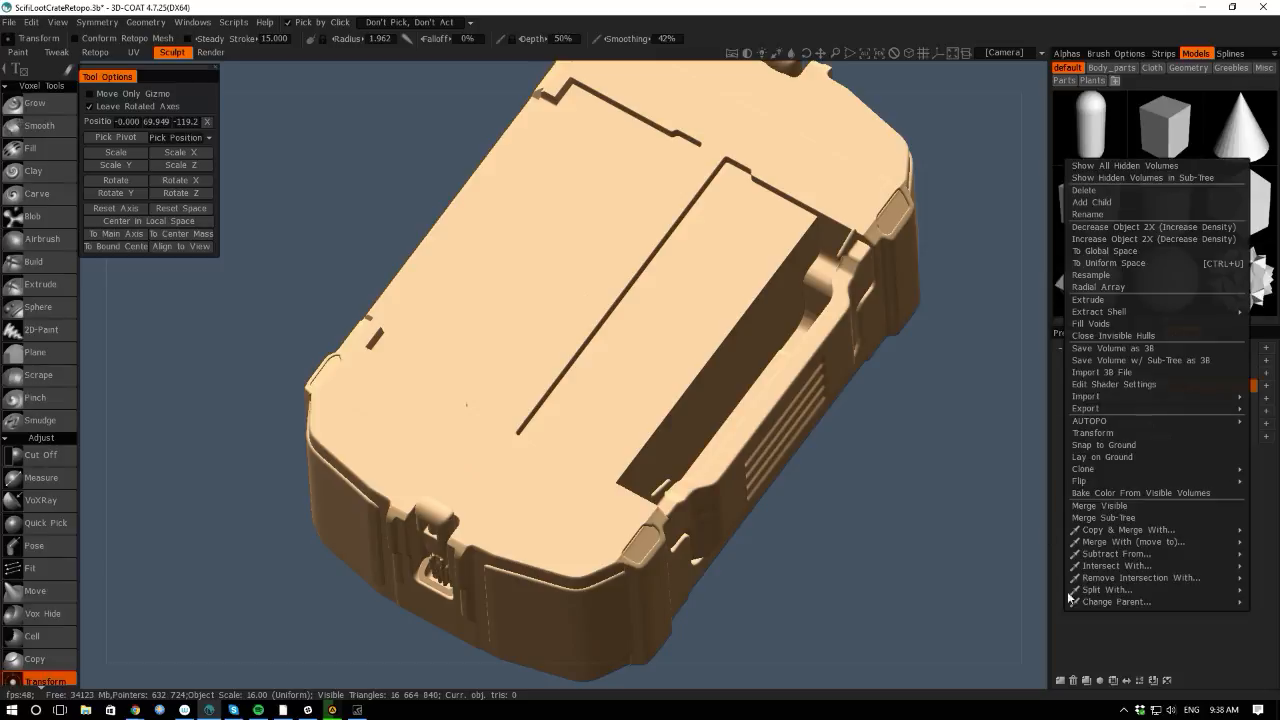
mouse_move(1086, 568)
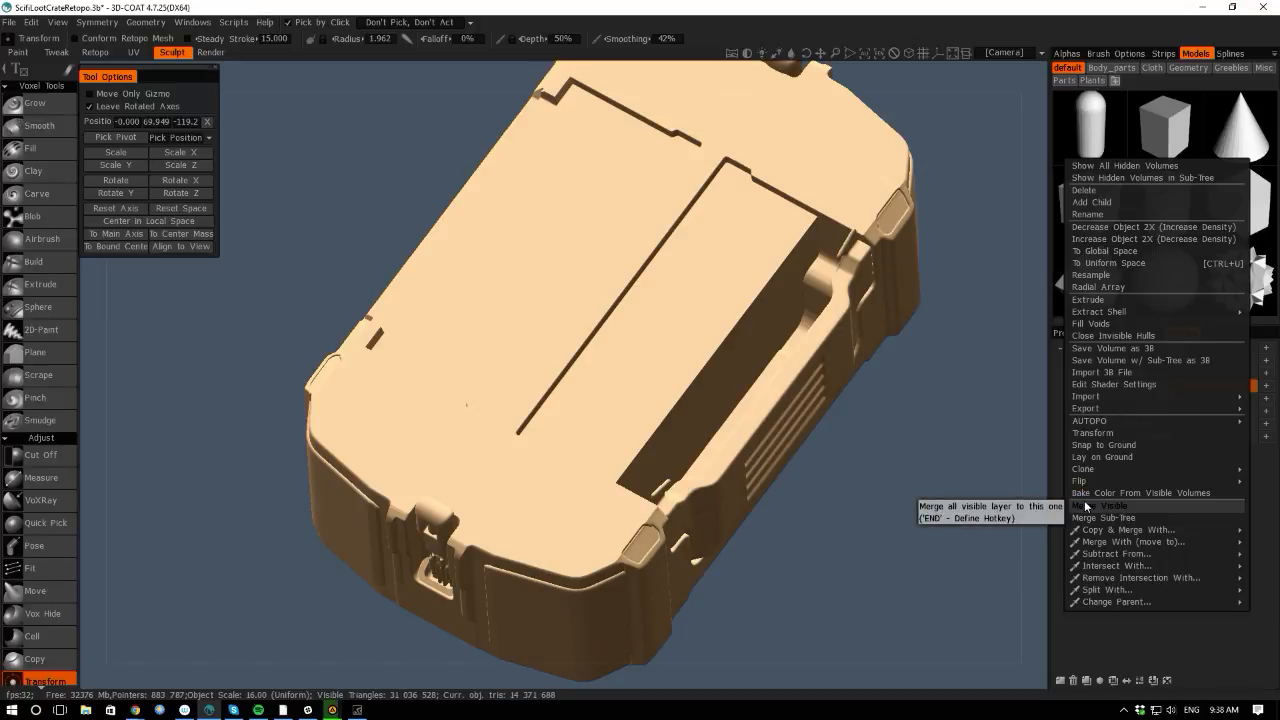
Hide the original body group and compare it with the merged copy around the end latch.
drag(90, 443, 113, 395)
click(1082, 372)
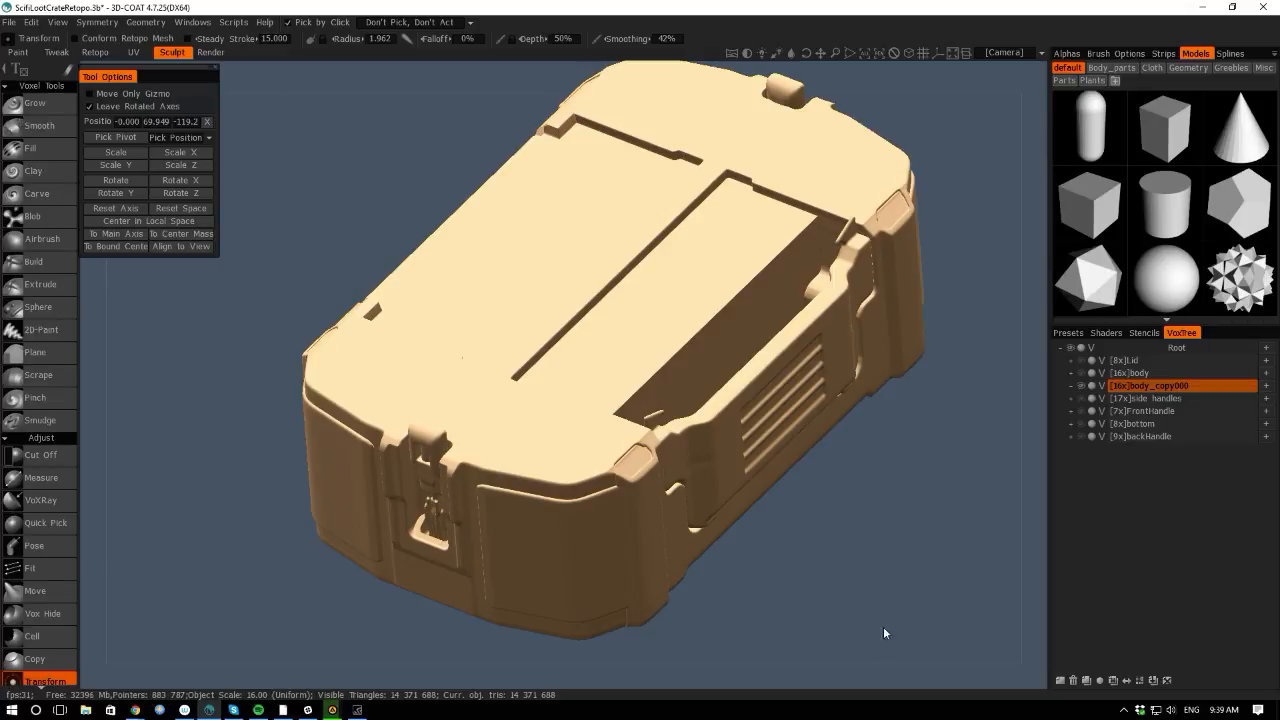
drag(853, 672, 906, 572)
right_drag(906, 572, 945, 706)
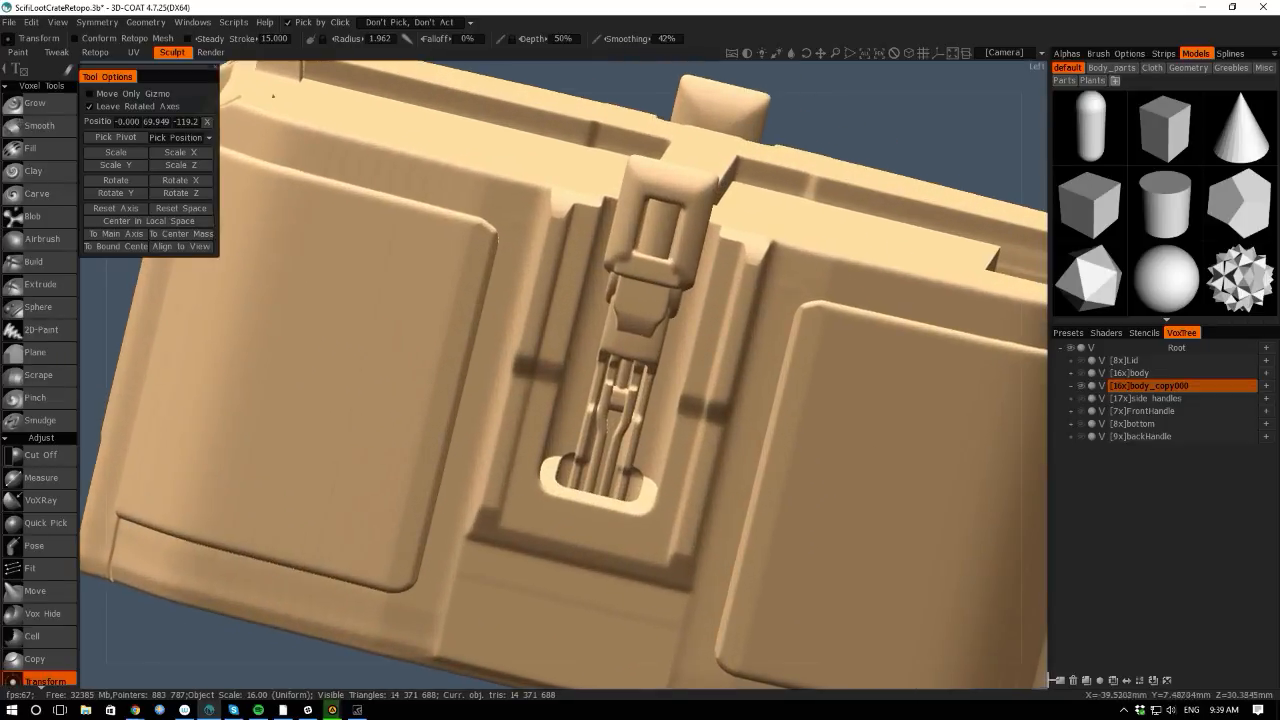
click(1082, 385)
click(1080, 370)
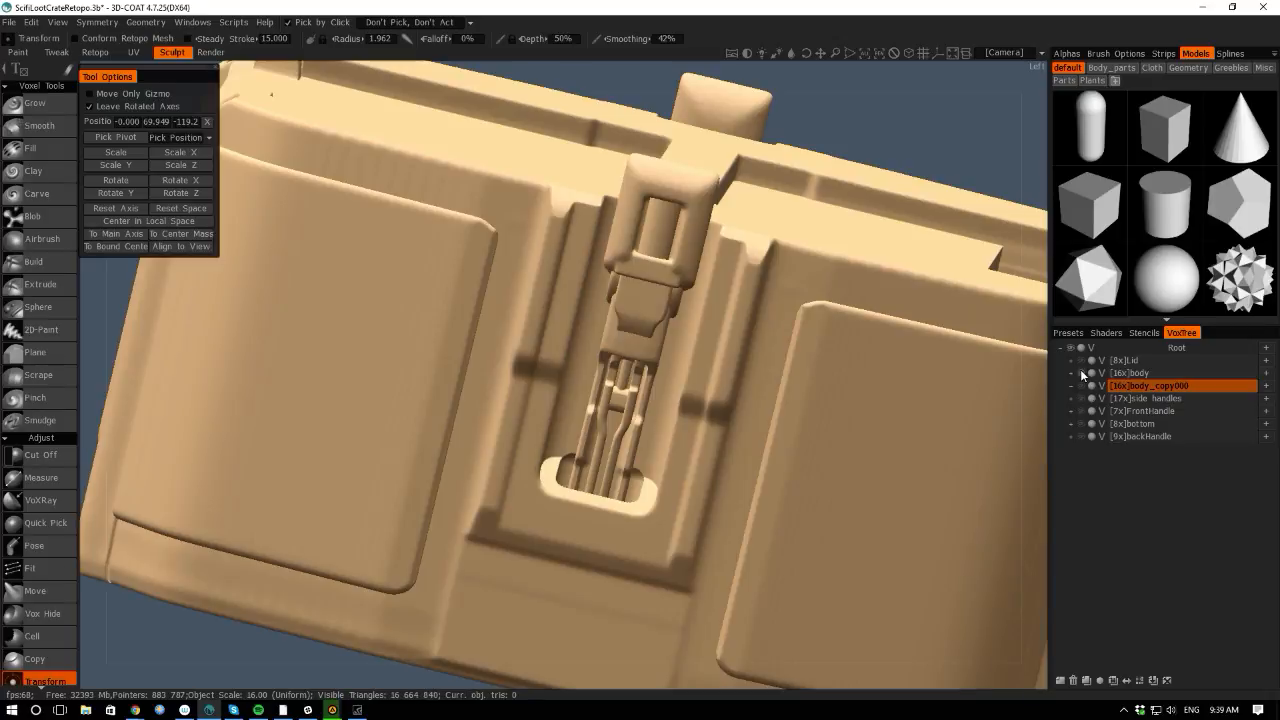
click(1081, 370)
click(1081, 385)
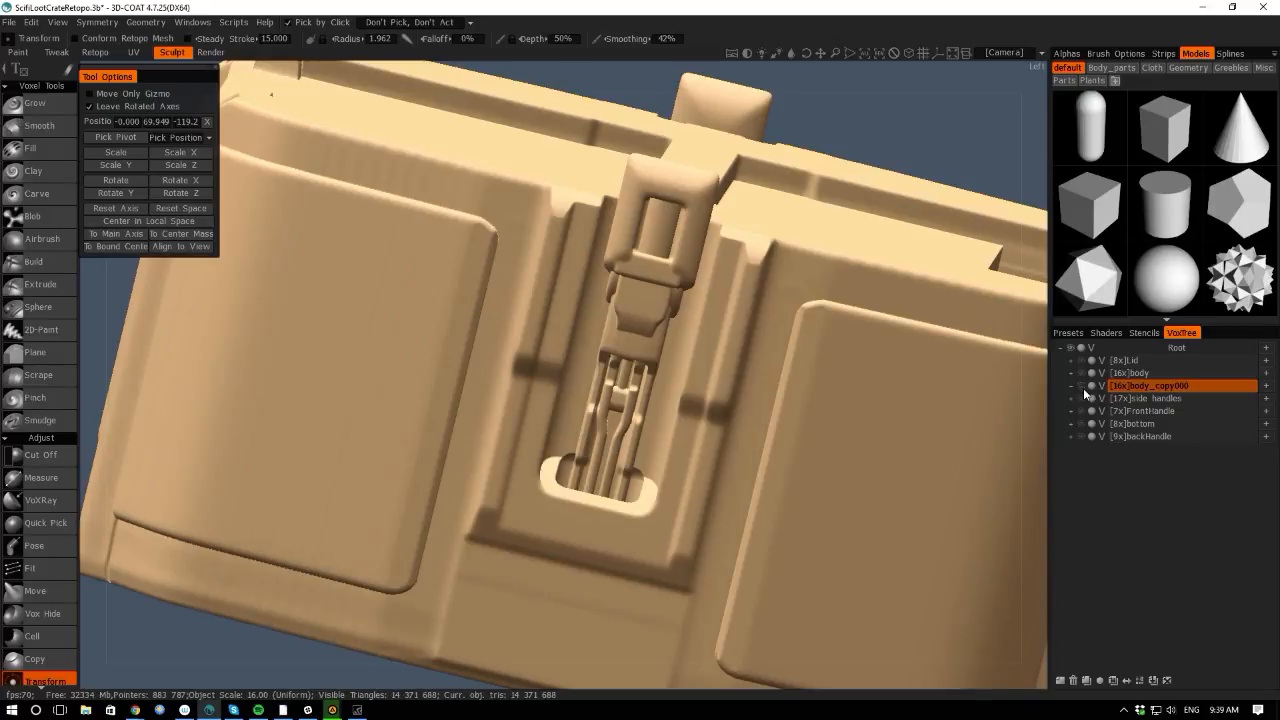
Examine the merged body copy in wireframe around the end latch, and inspect it from several sides.
alt+right_drag(108, 306, 408, 414)
key(w)
key(w)
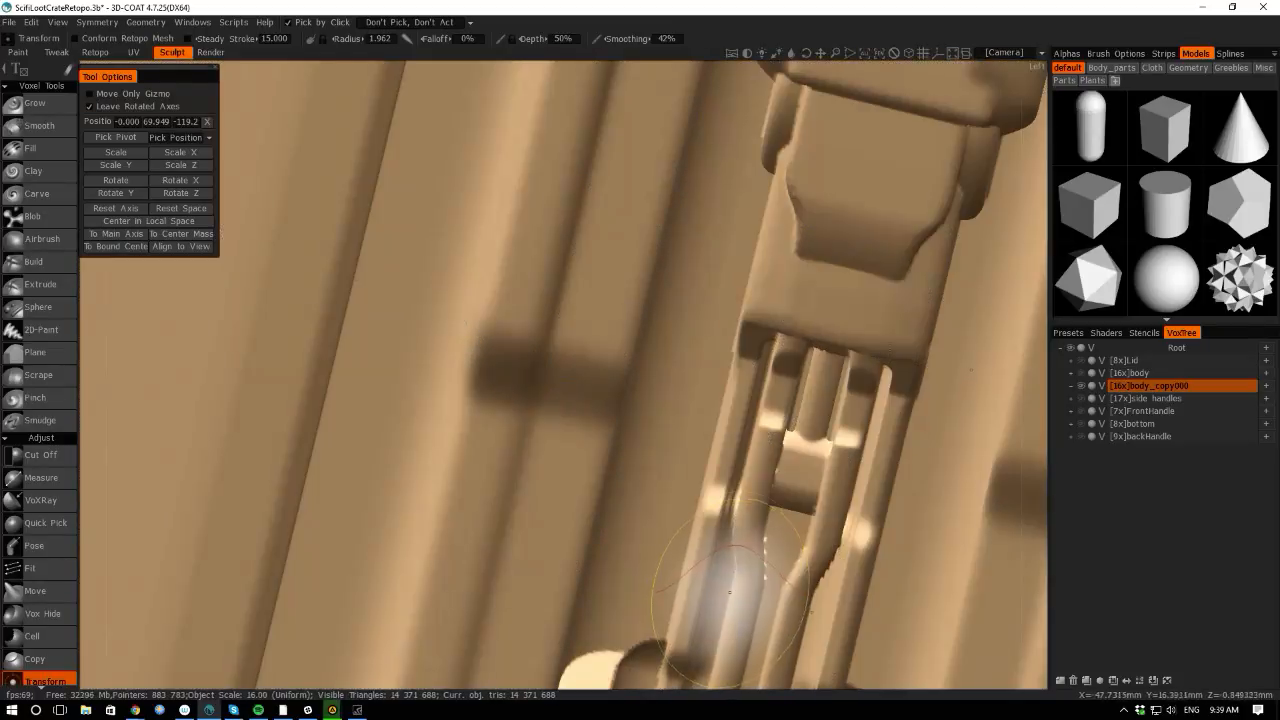
key(w)
alt+drag(706, 682, 695, 658)
key(w)
alt+right_drag(695, 658, 312, 240)
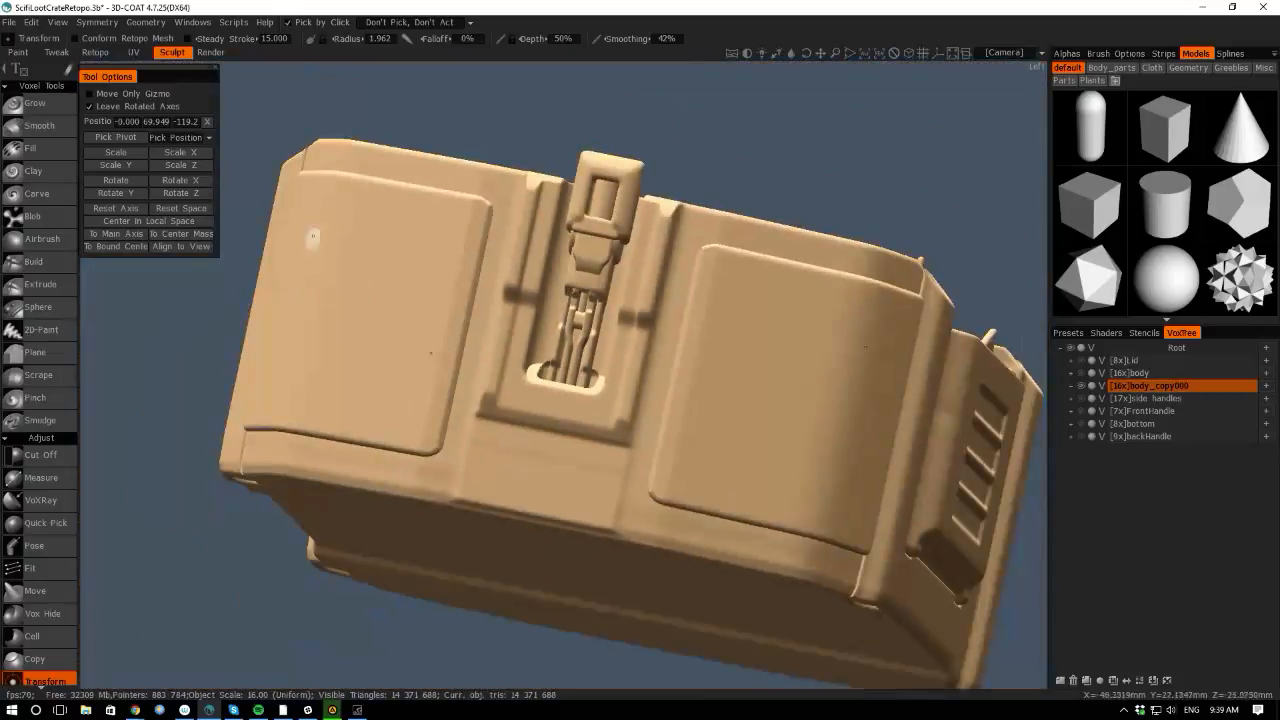
alt+drag(472, 78, 348, 224)
alt+right_drag(977, 663, 420, 450)
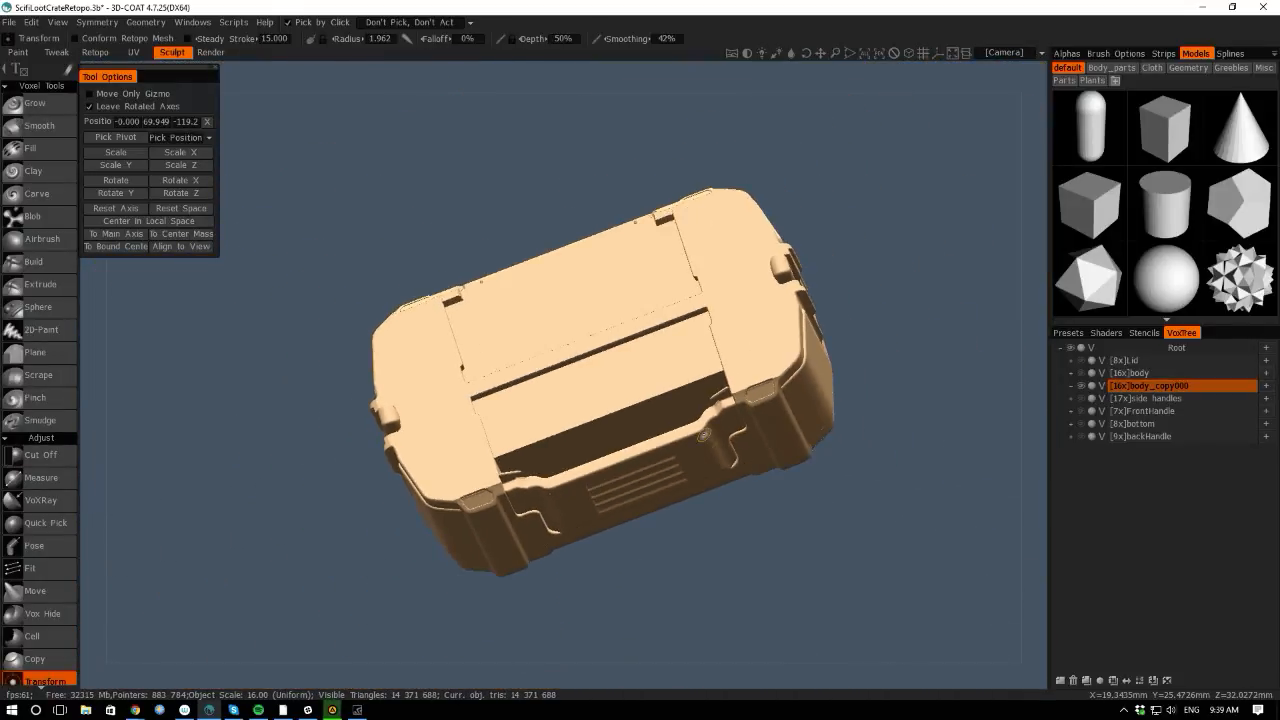
alt+drag(107, 354, 140, 400)
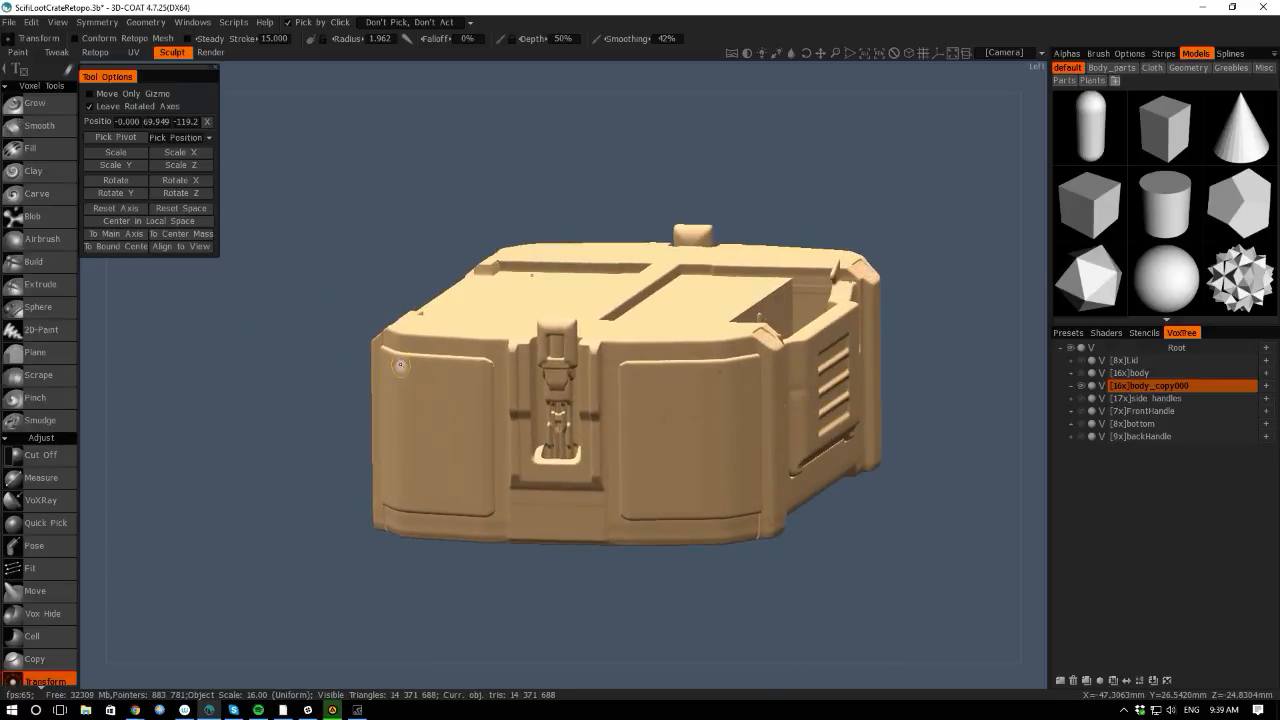
Toggle the original body group's visibility to compare it with the merged copy, and rename the body_copy000 group as body_Merged.
alt+drag(742, 632, 606, 628)
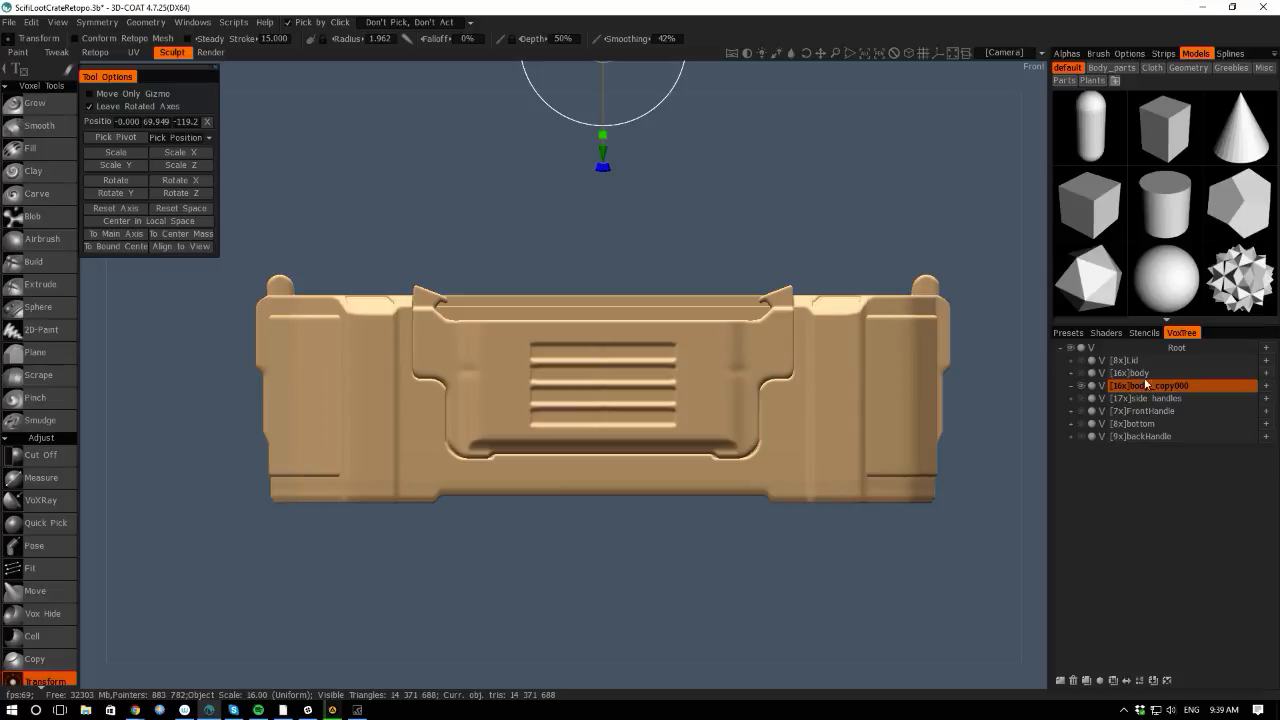
click(1081, 373)
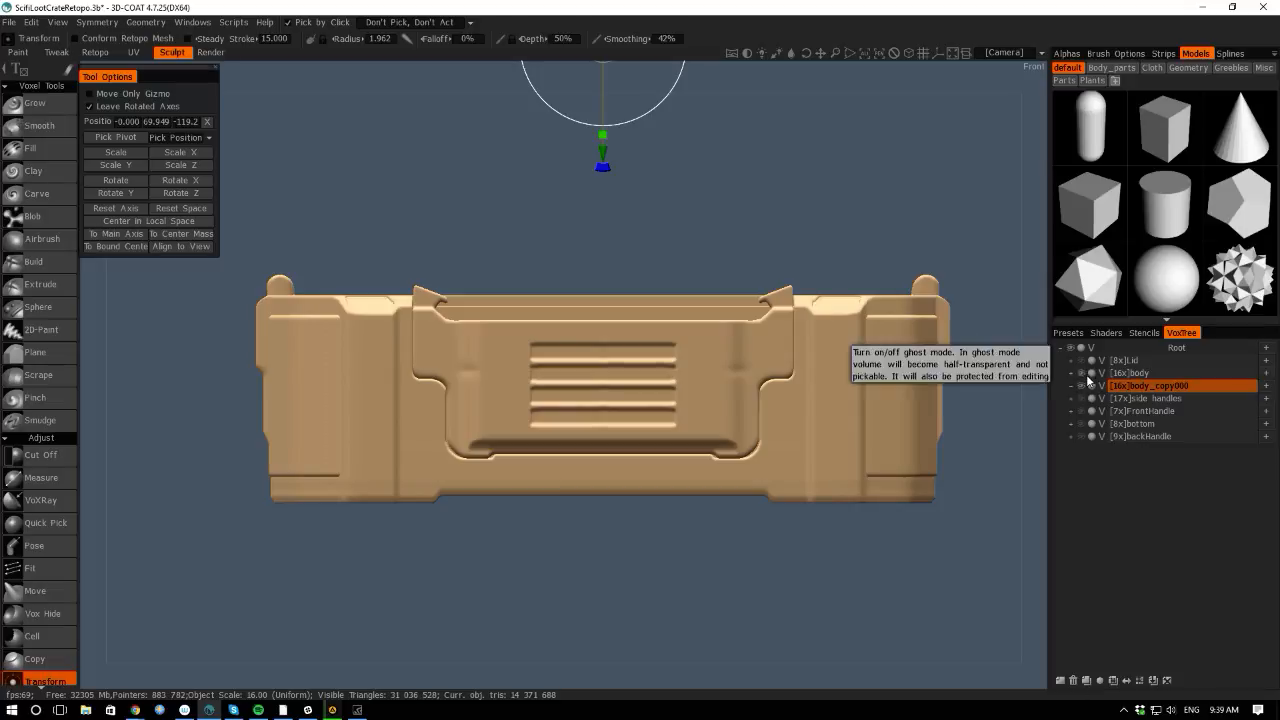
click(1083, 374)
double_click(1177, 387)
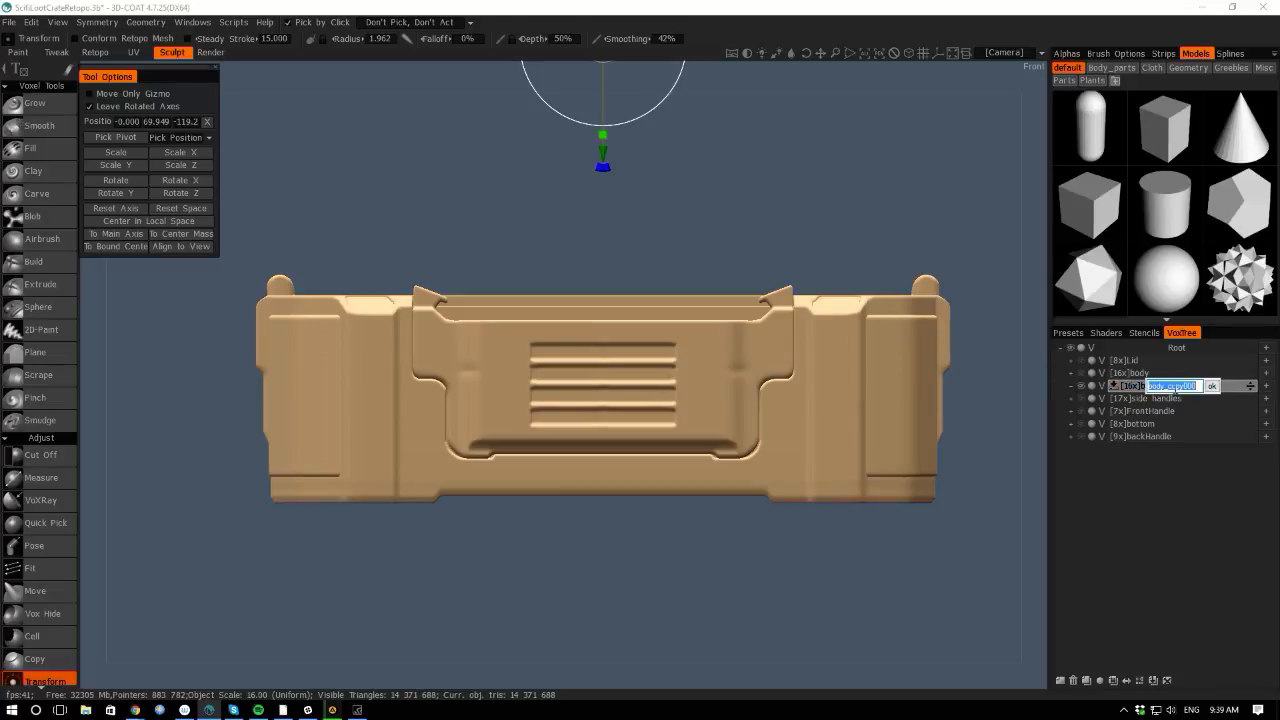
drag(1196, 386, 1167, 386)
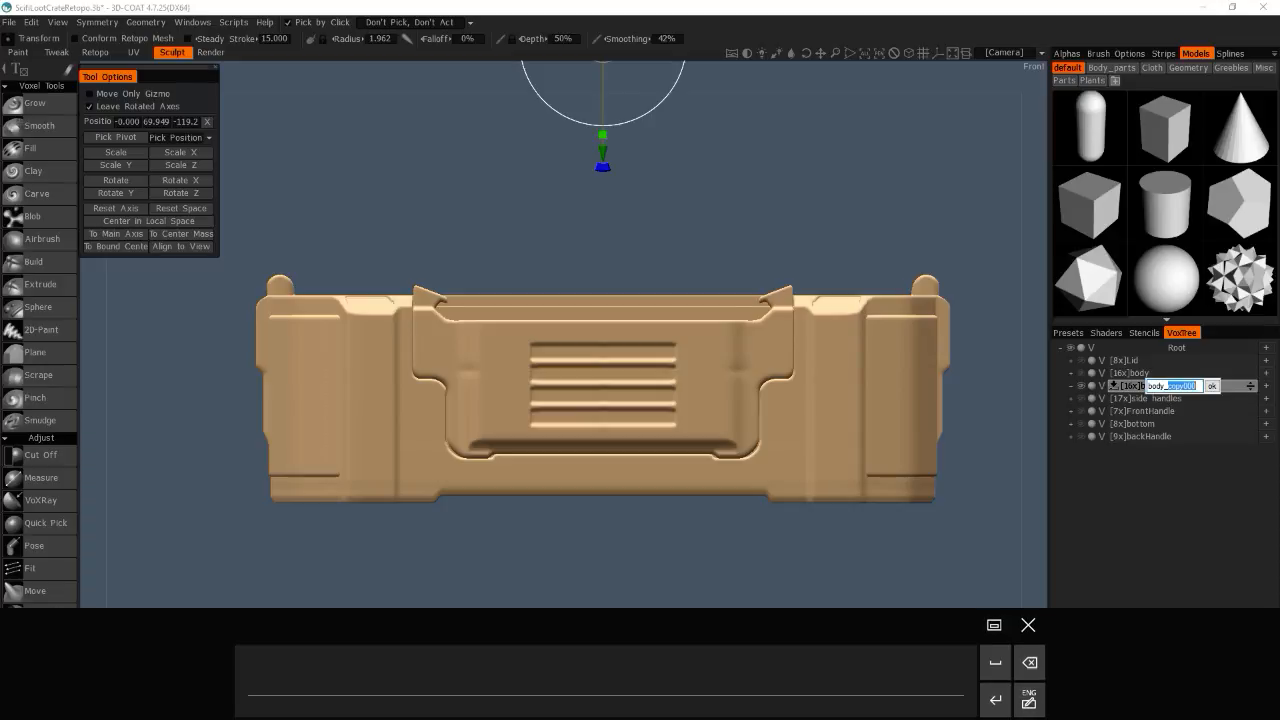
text(Mer)
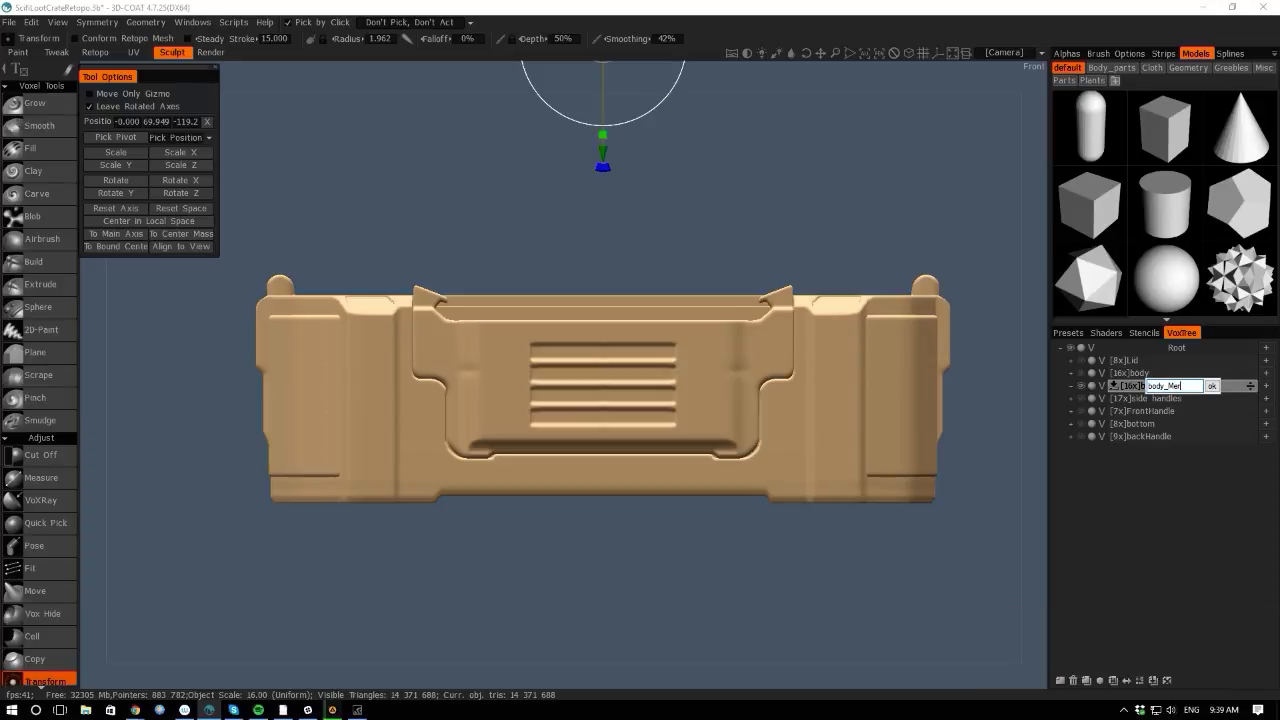
text(ged)
key(Return)
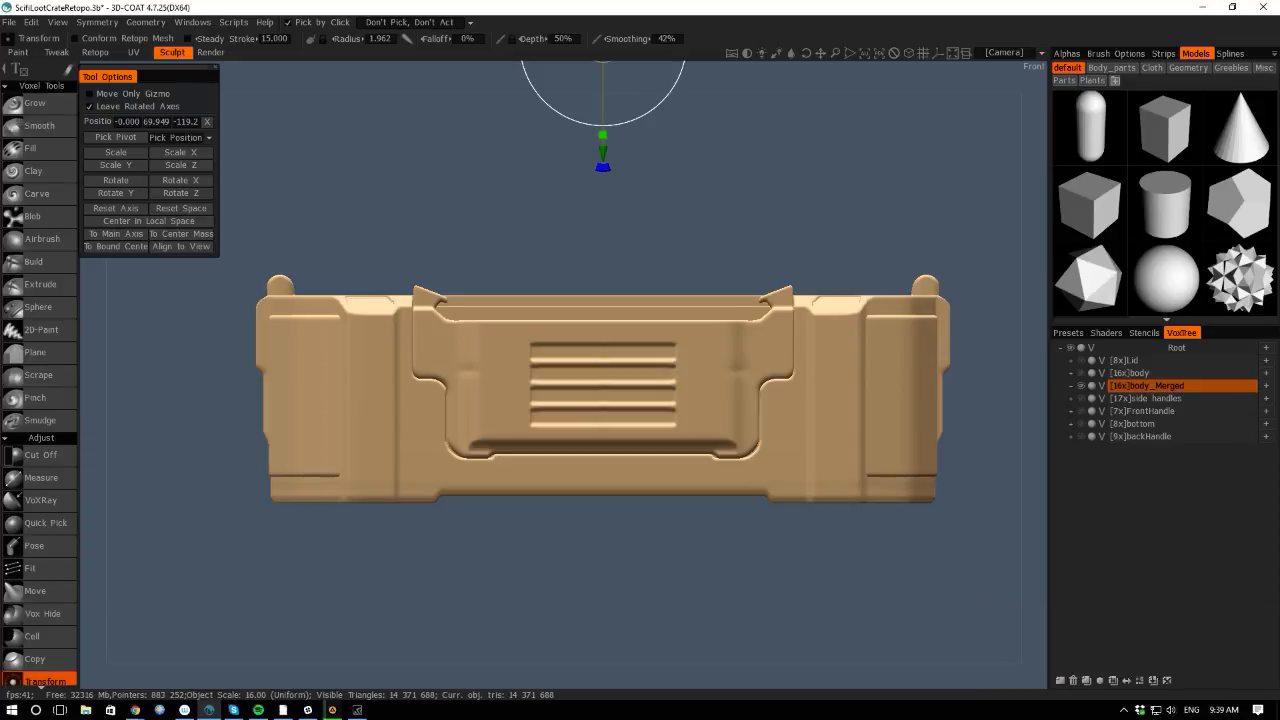
Show the Lid, side handles, FrontHandle, bottom and backHandle groups together with the merged body.
click(1088, 361)
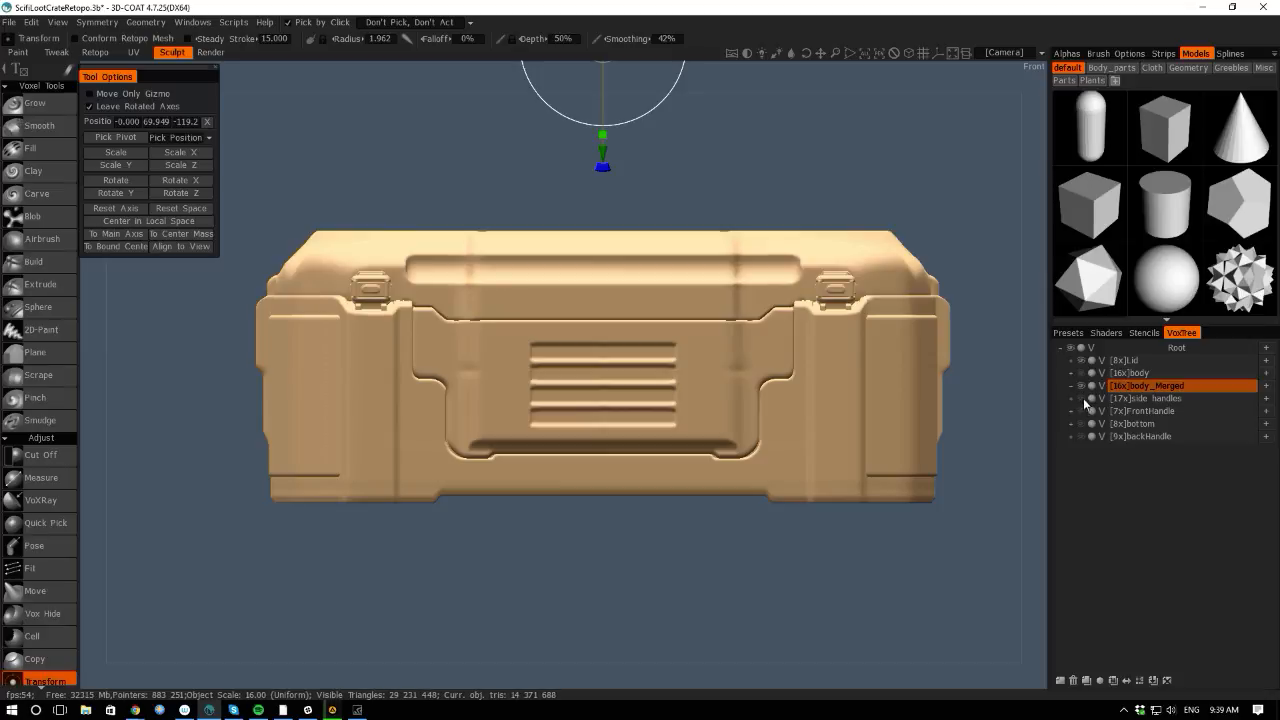
click(1082, 399)
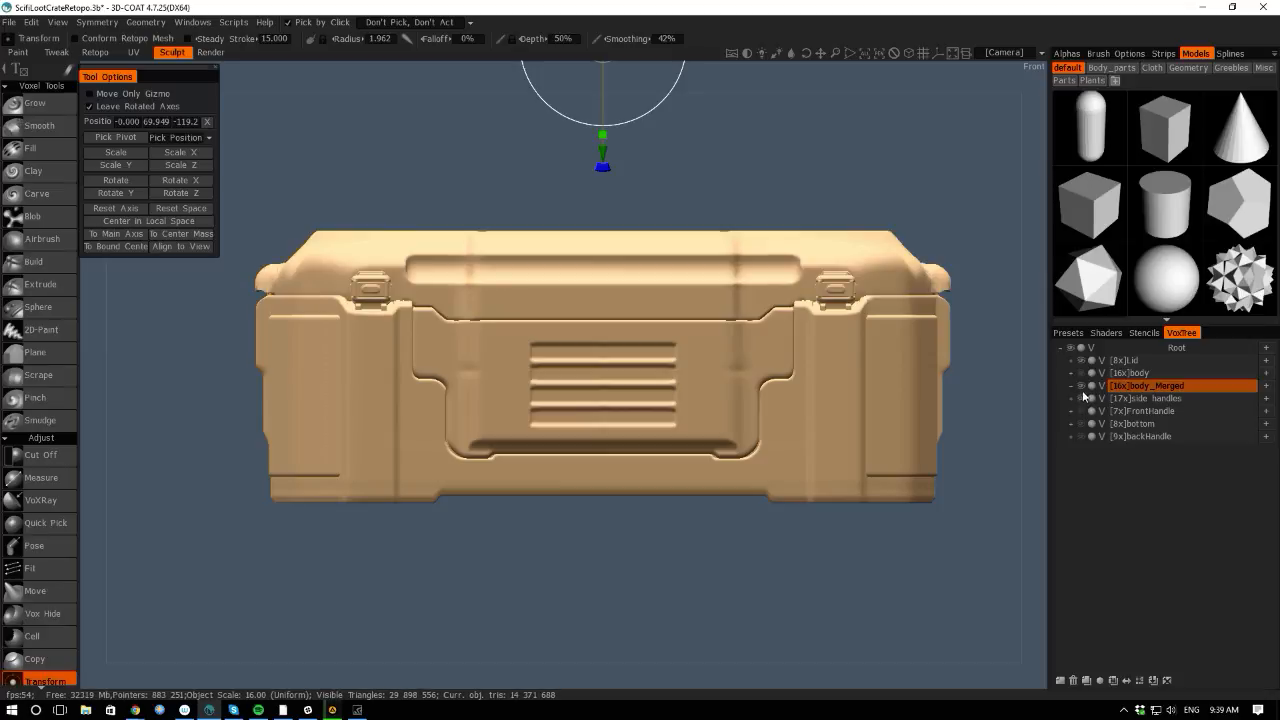
click(1082, 424)
click(1082, 437)
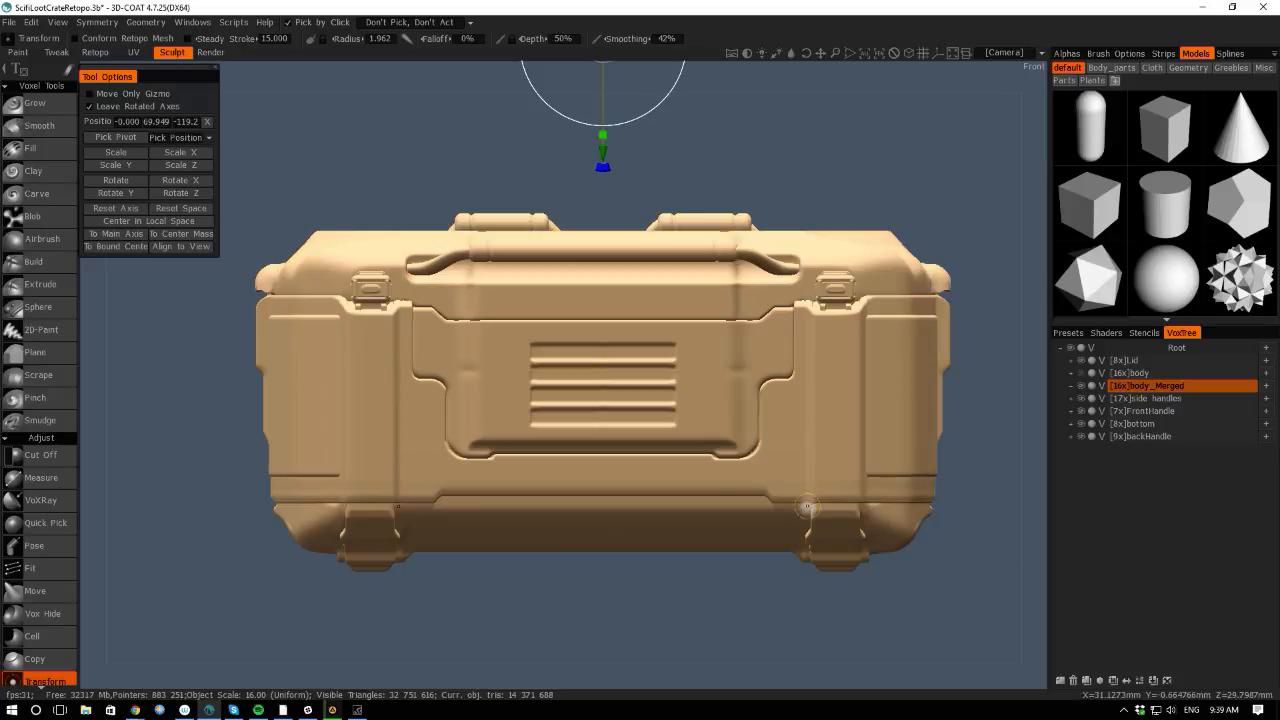
Switch to the Retopo workspace and widen the volume tree enough to read the full group names.
drag(89, 354, 112, 324)
click(95, 52)
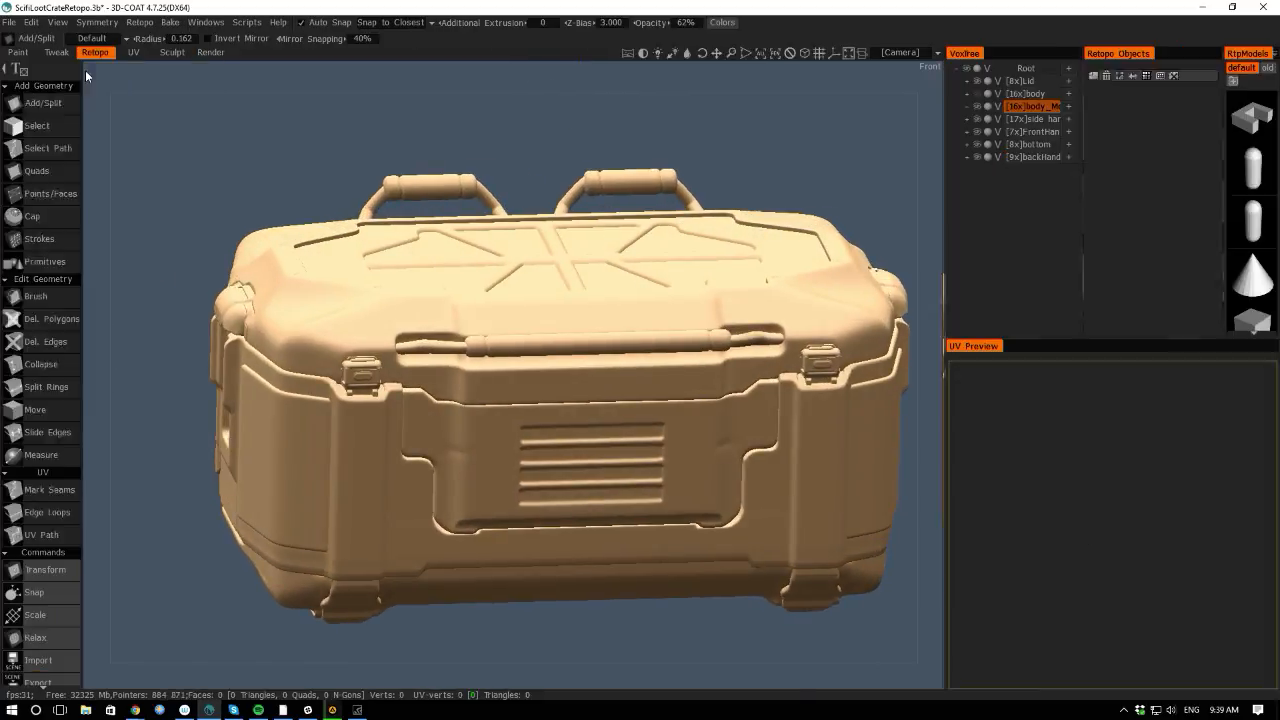
scroll(128, 320, down, 3)
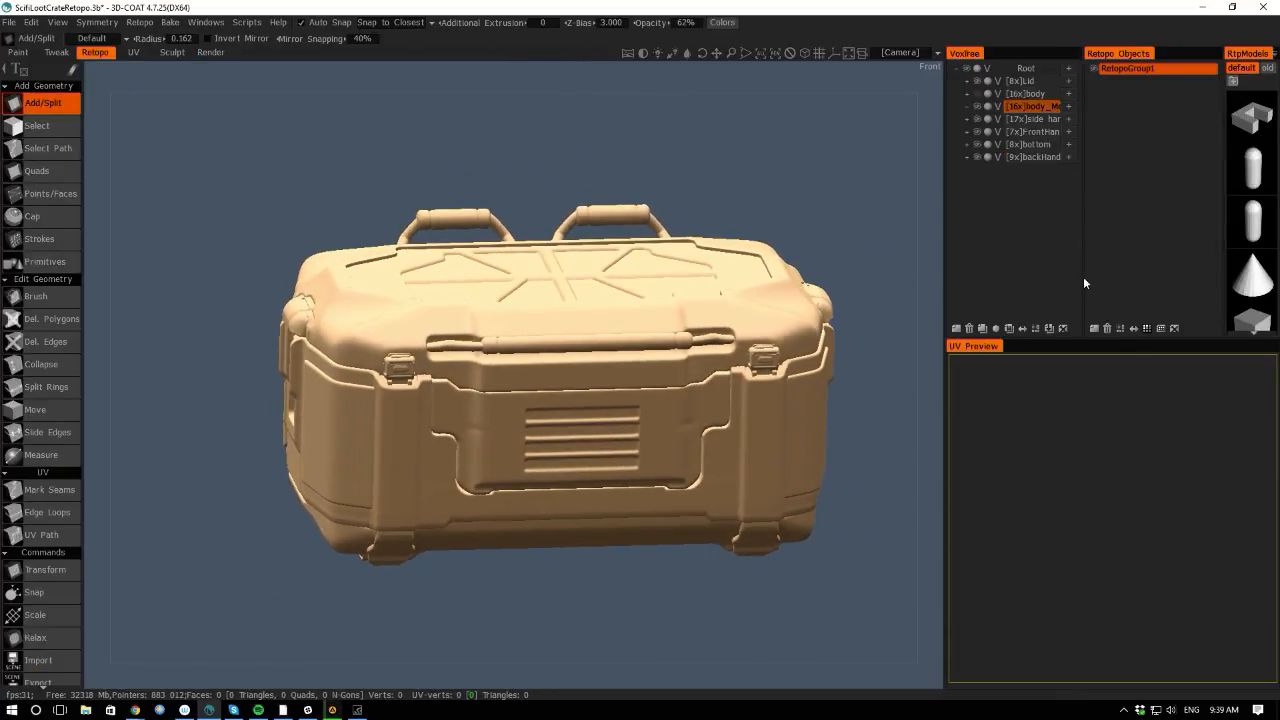
drag(1086, 279, 1116, 279)
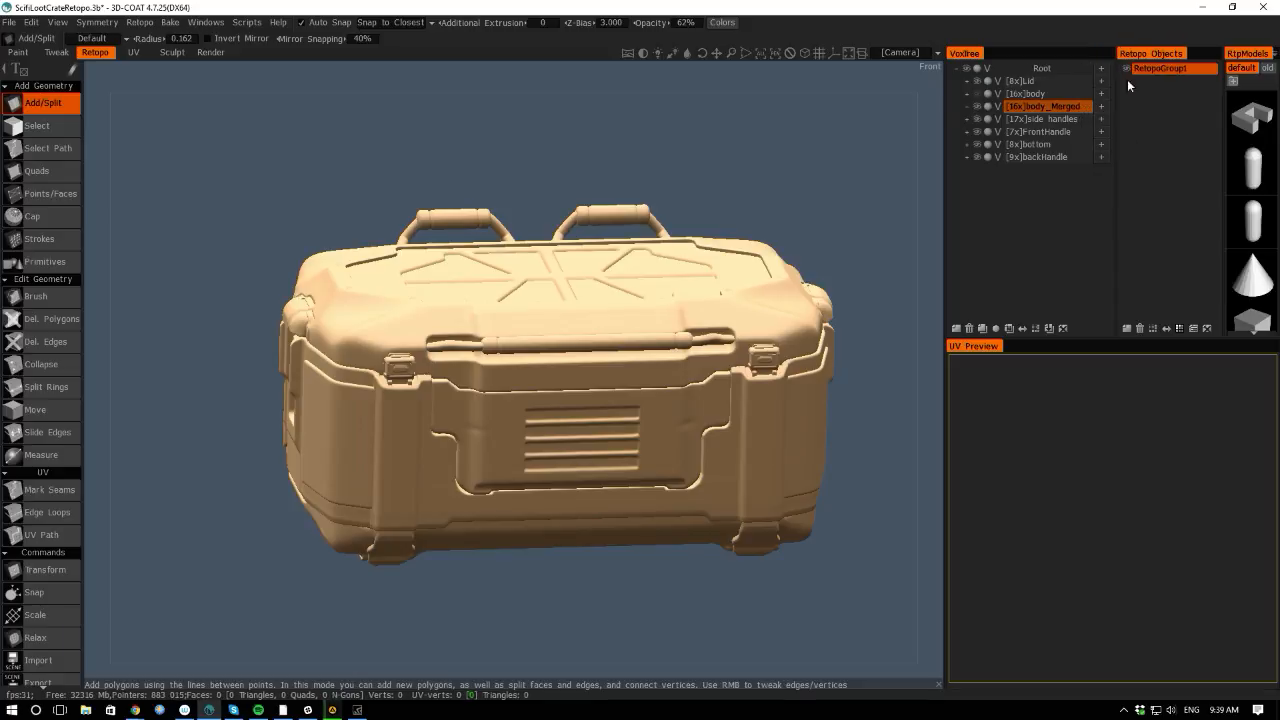
drag(212, 248, 112, 258)
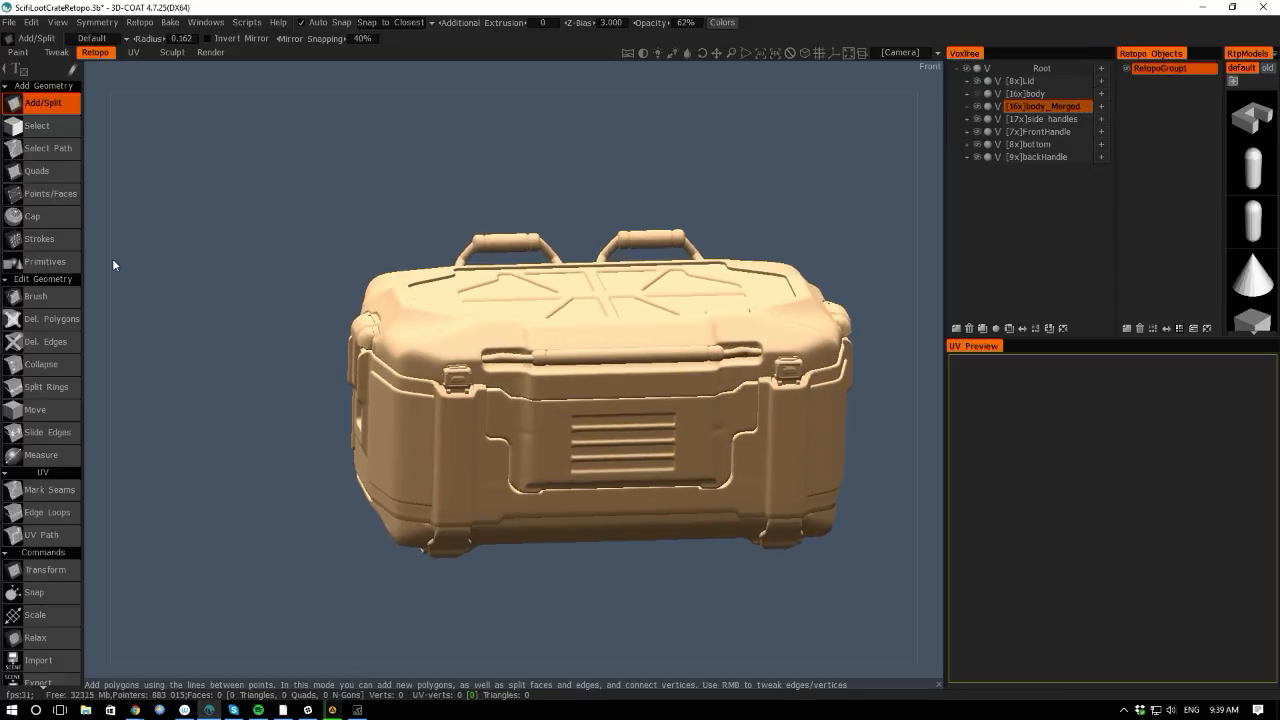
drag(90, 349, 164, 378)
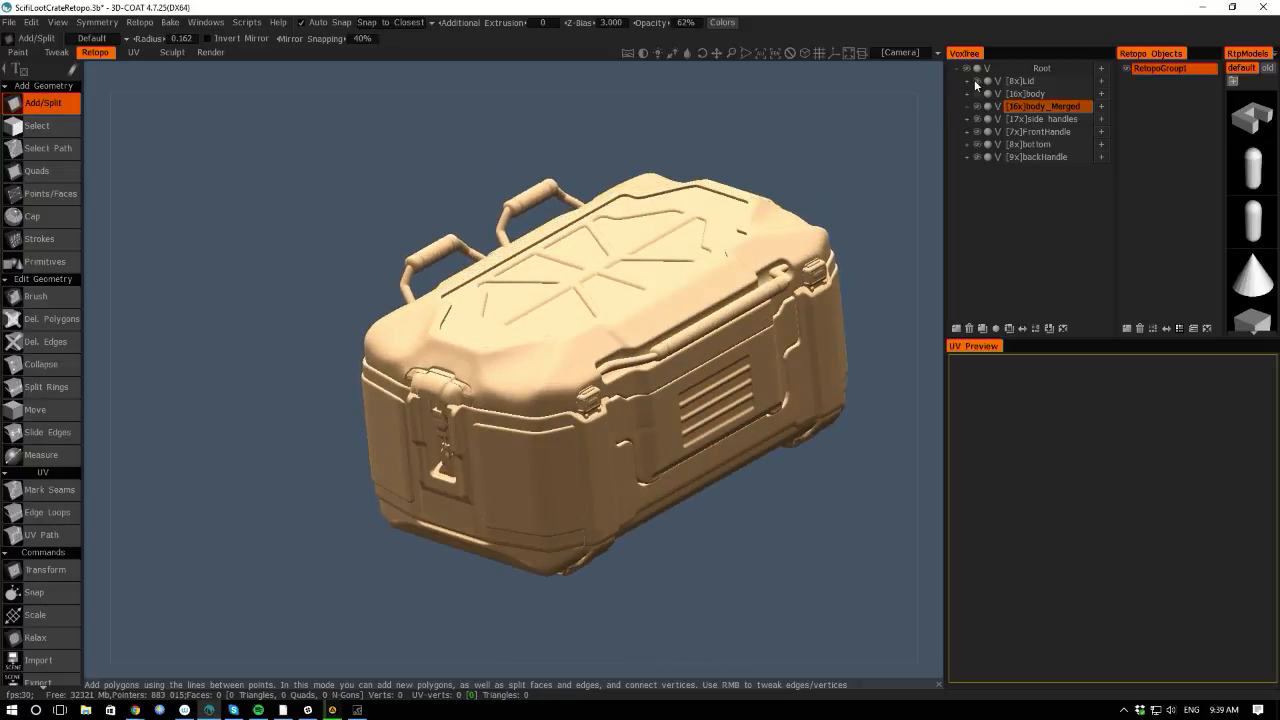
Hide the side handles, FrontHandle, bottom and backHandle groups, leaving only Lid and body_Merged visible.
click(977, 107)
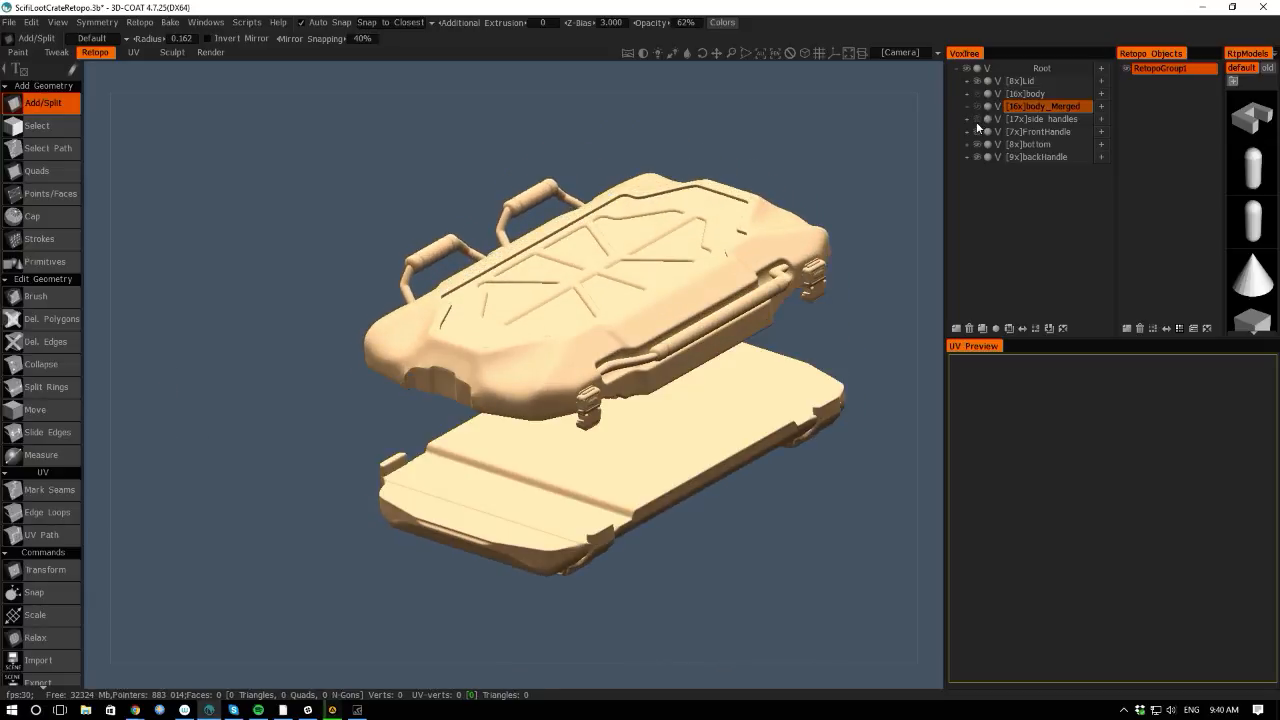
click(977, 145)
click(978, 155)
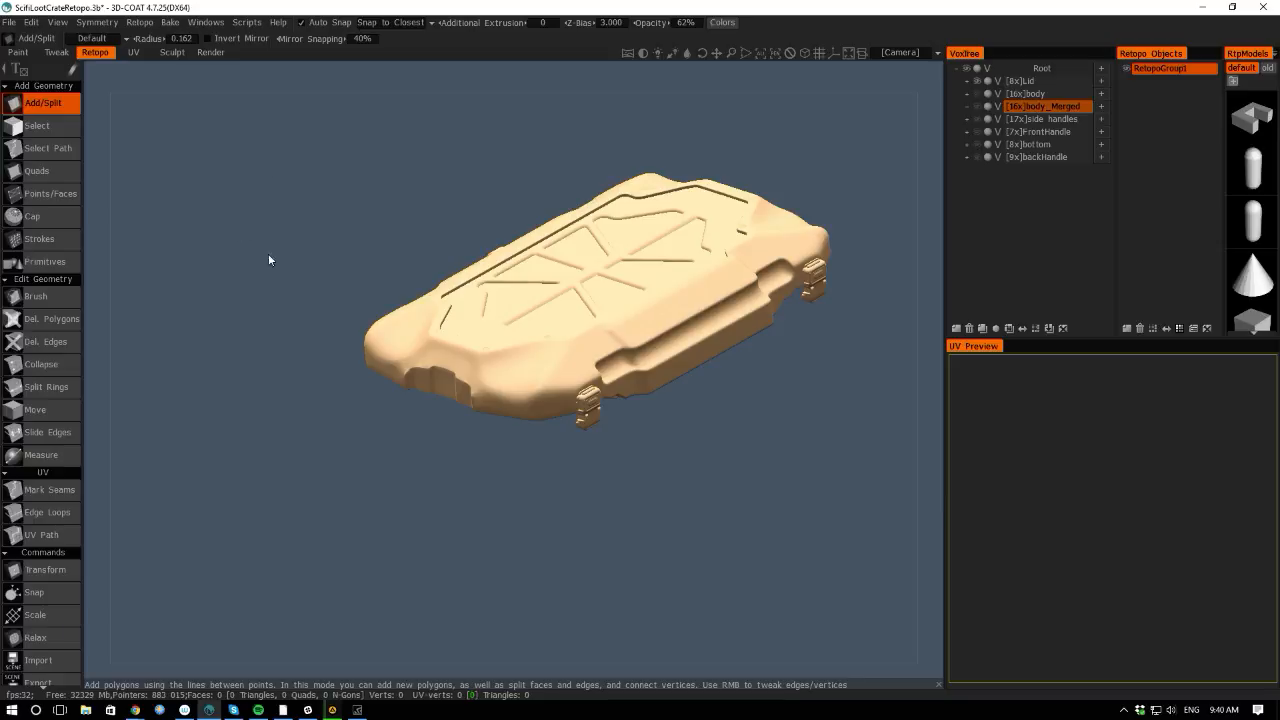
scroll(296, 274, up, 3)
drag(114, 313, 112, 345)
click(977, 105)
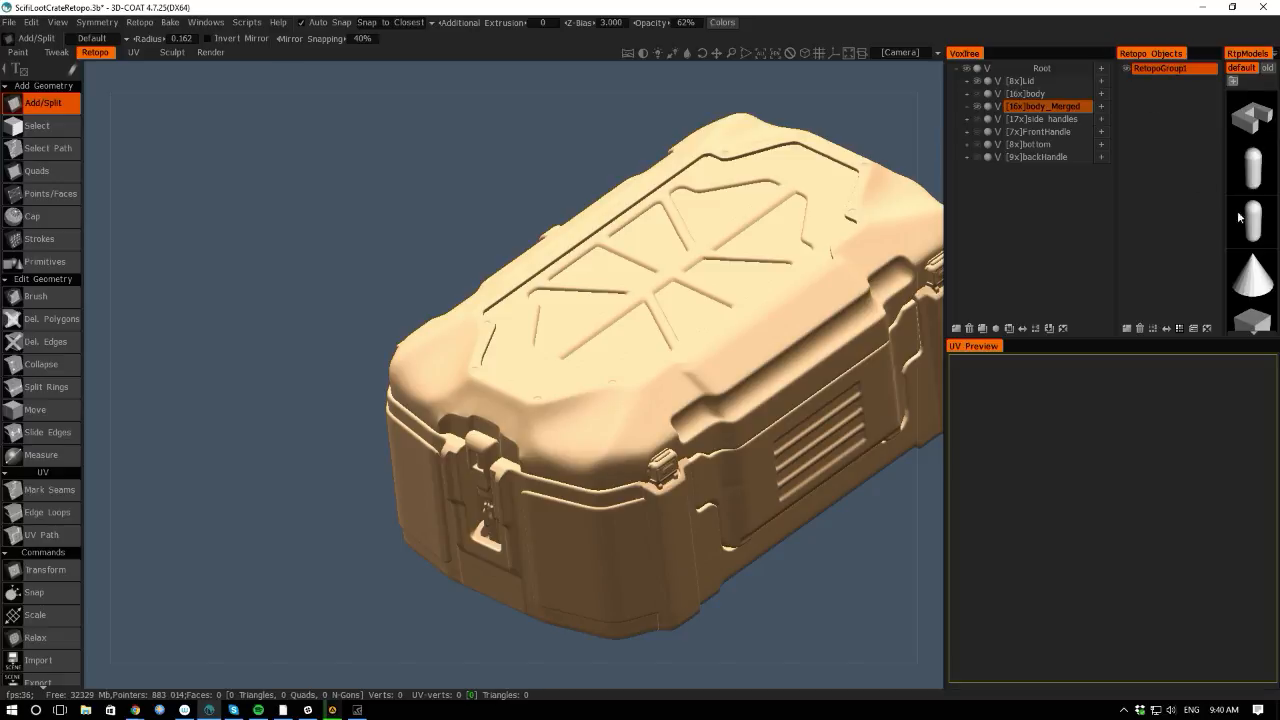
Add a second retopo group and name it Lid.
click(1127, 328)
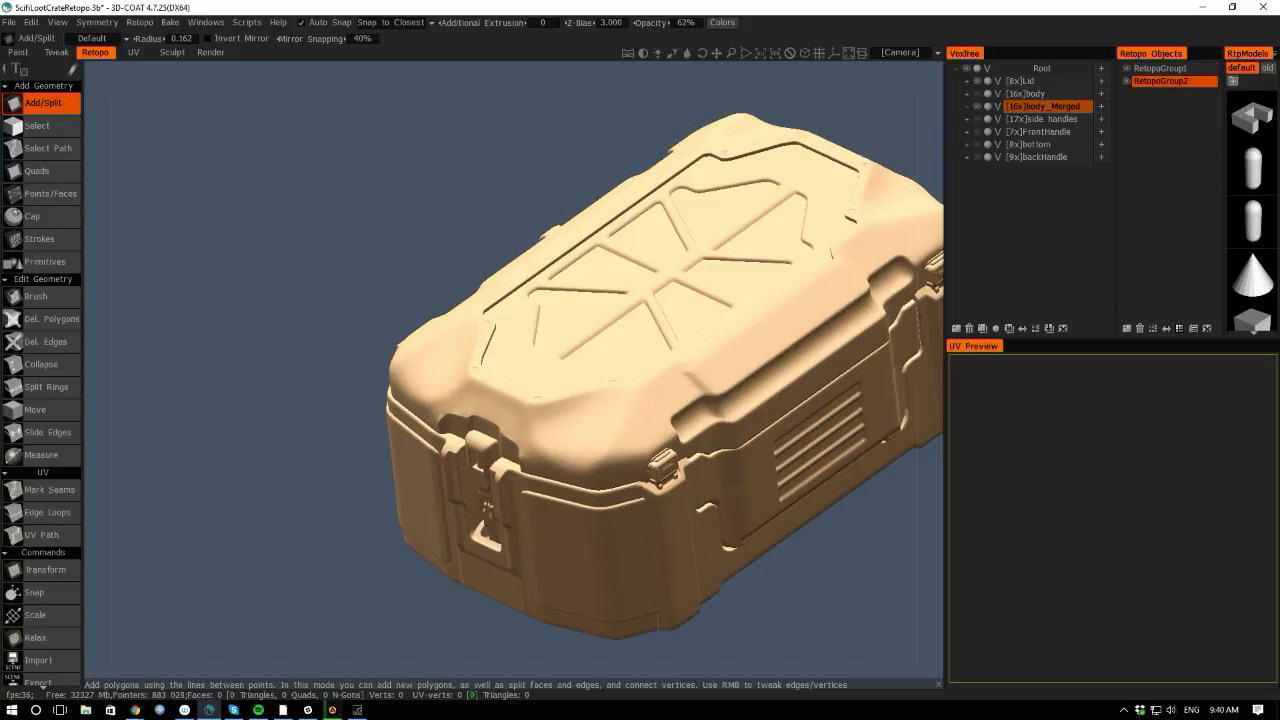
double_click(1138, 81)
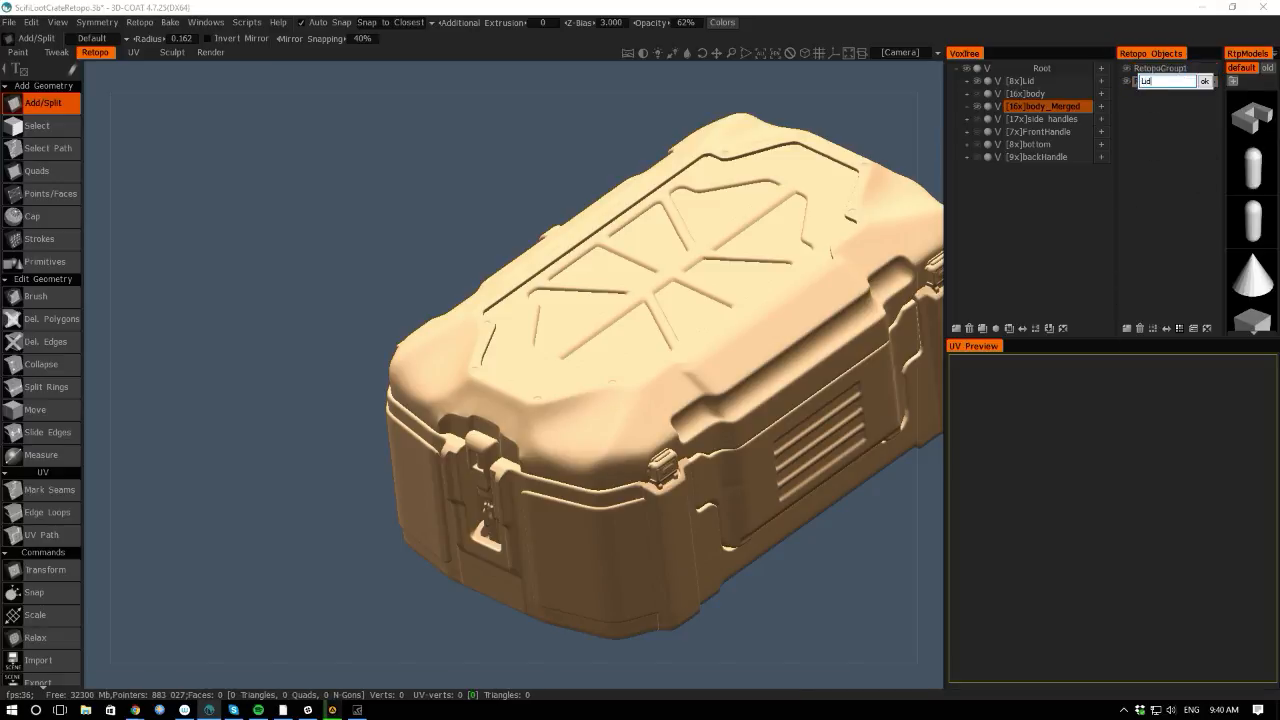
text(Lid)
key(Return)
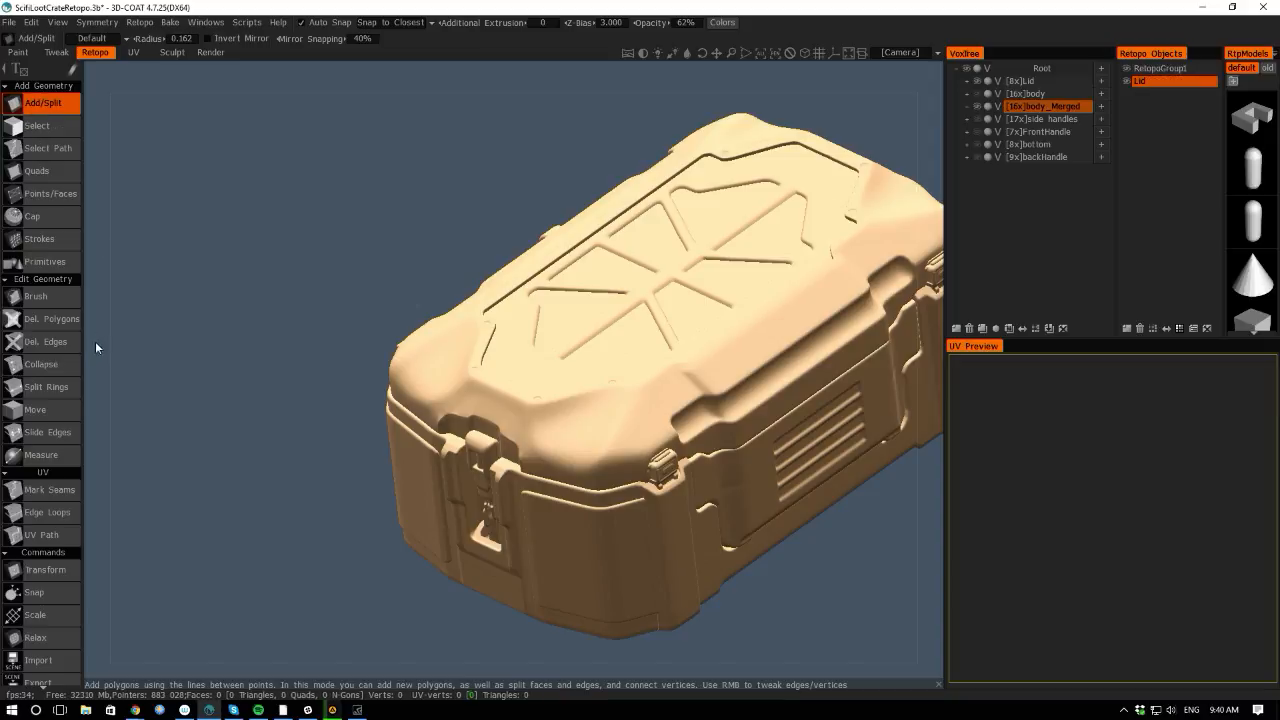
Place four points around the sloped corner of the lid beside the end latch with Points/Faces, and fill them with a quad.
drag(95, 341, 446, 312)
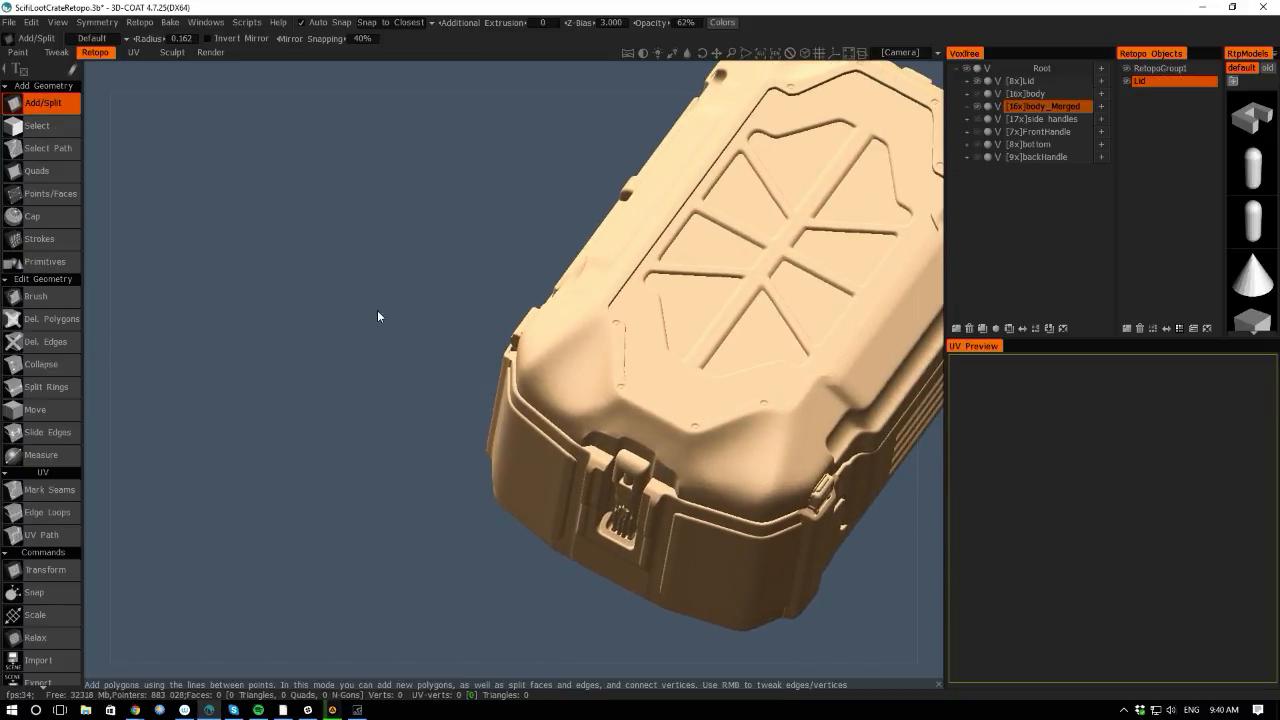
key(space)
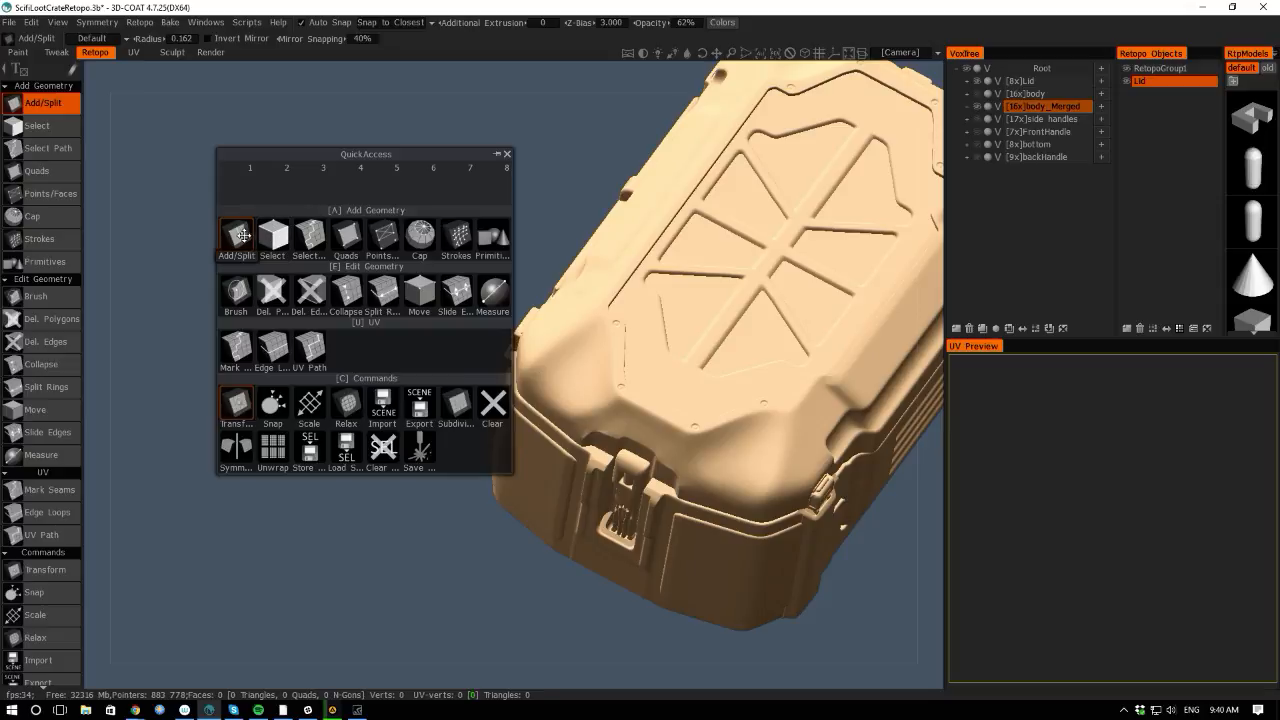
click(383, 234)
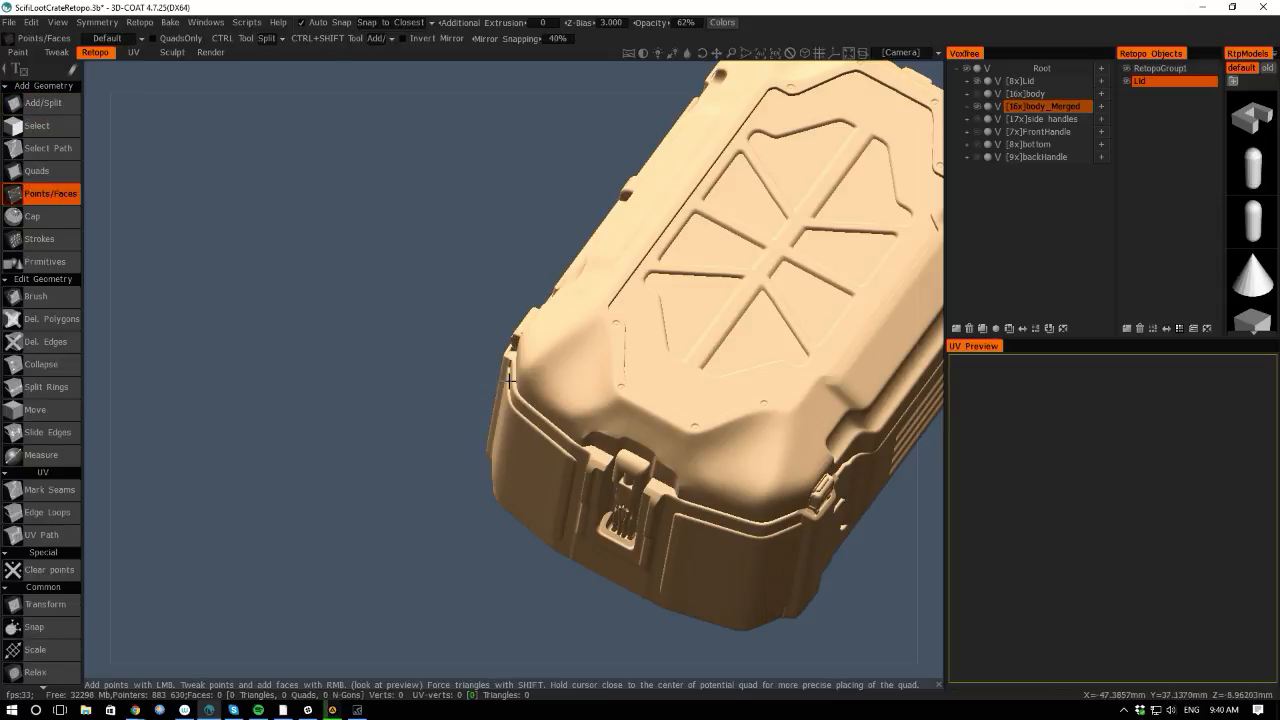
scroll(337, 326, up, 5)
click(646, 403)
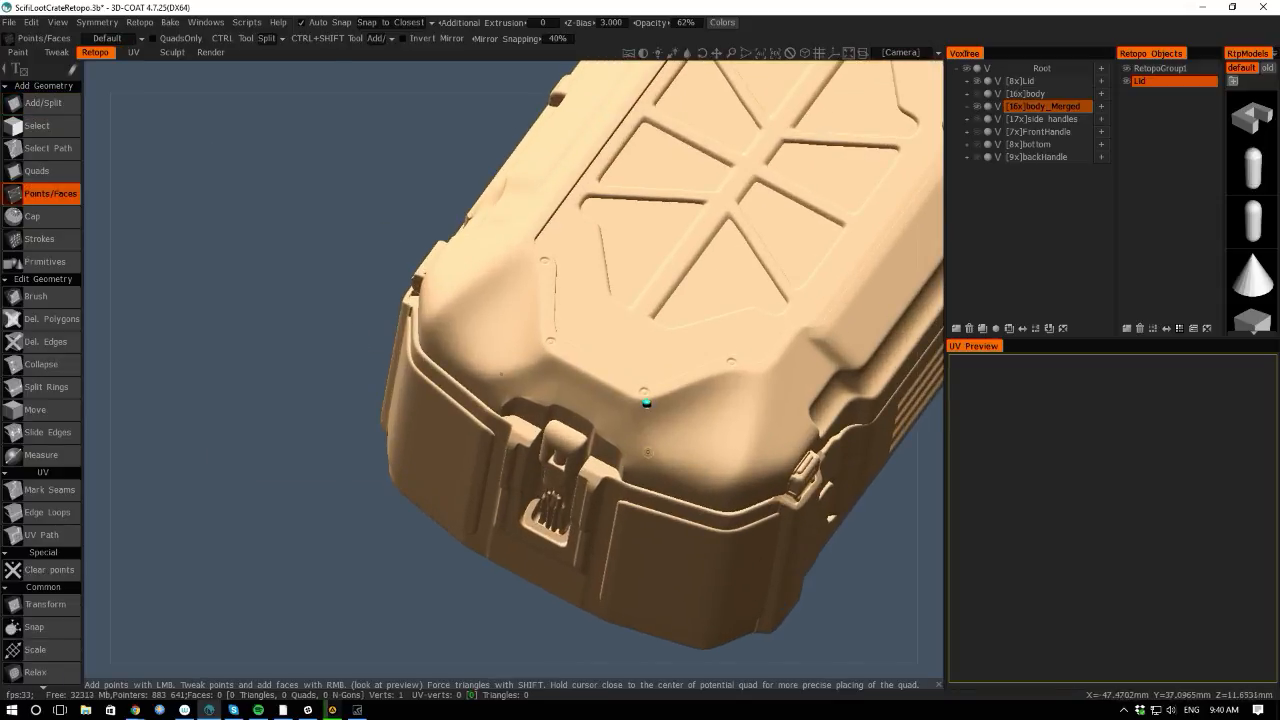
click(649, 455)
click(763, 376)
click(745, 465)
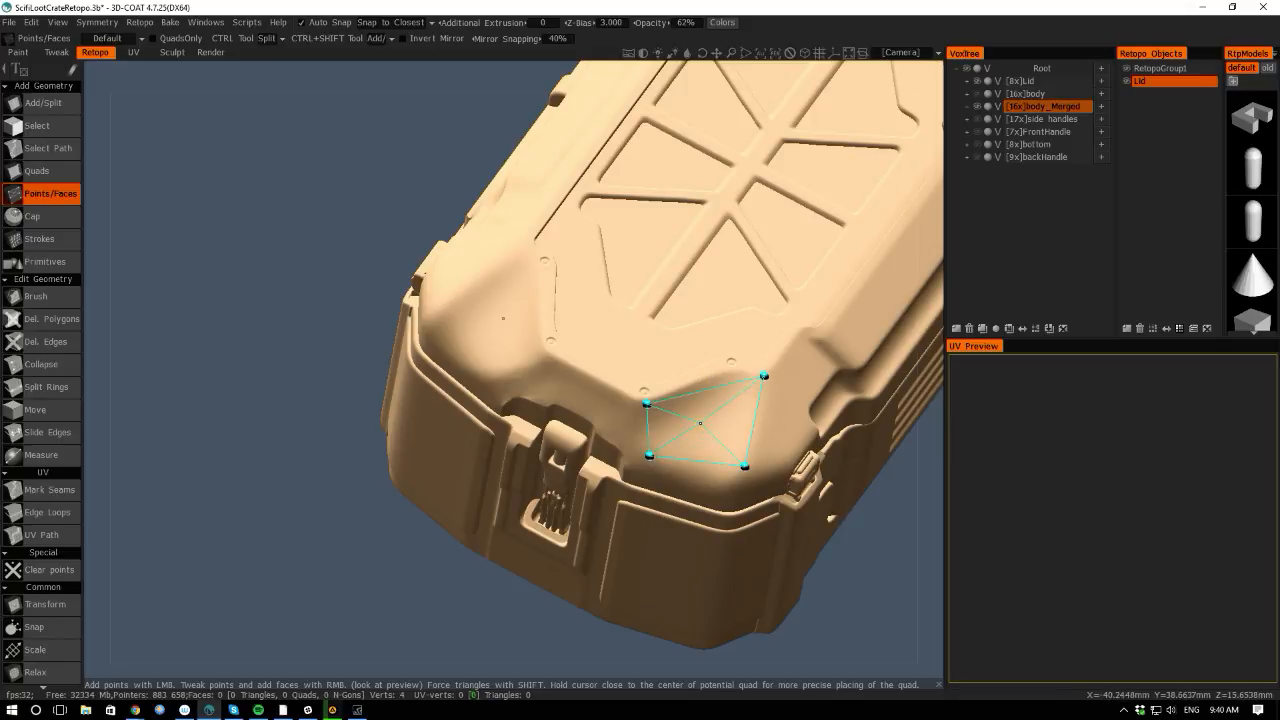
right_click(700, 423)
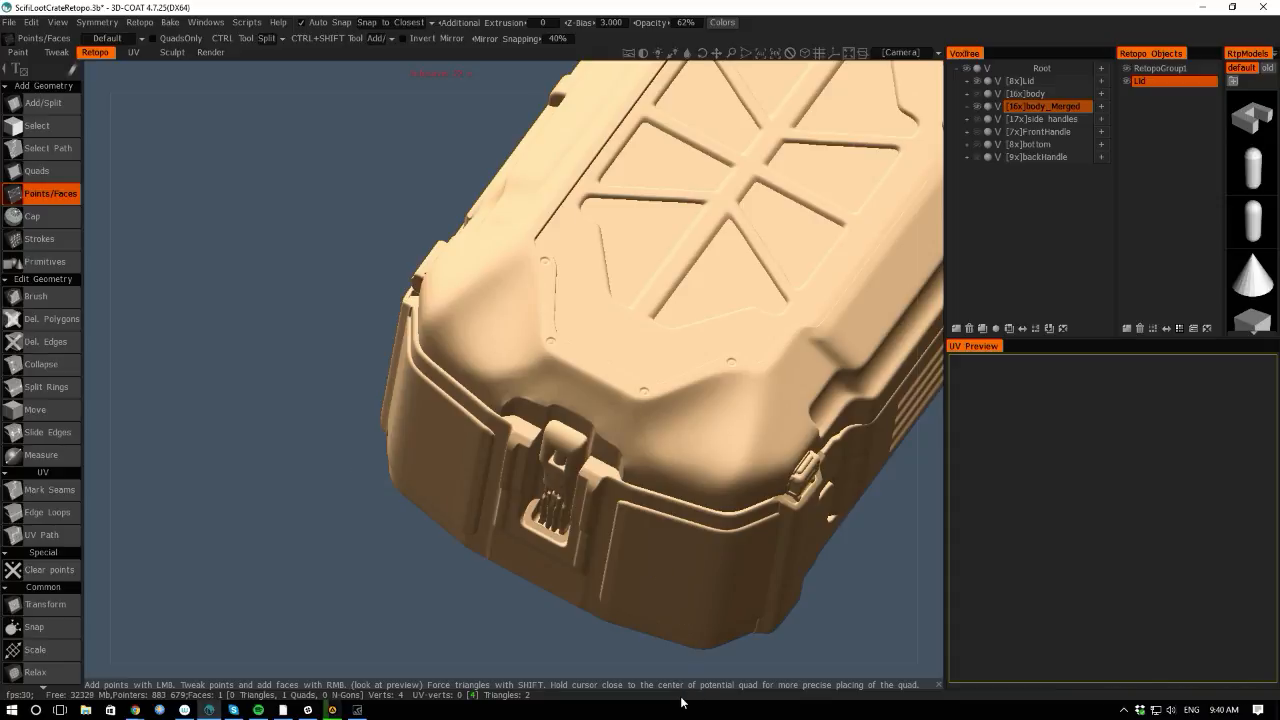
Toggle the visibility of the body_Merged and Lid volumes to check the new quad on the lid's corner.
drag(680, 670, 650, 560)
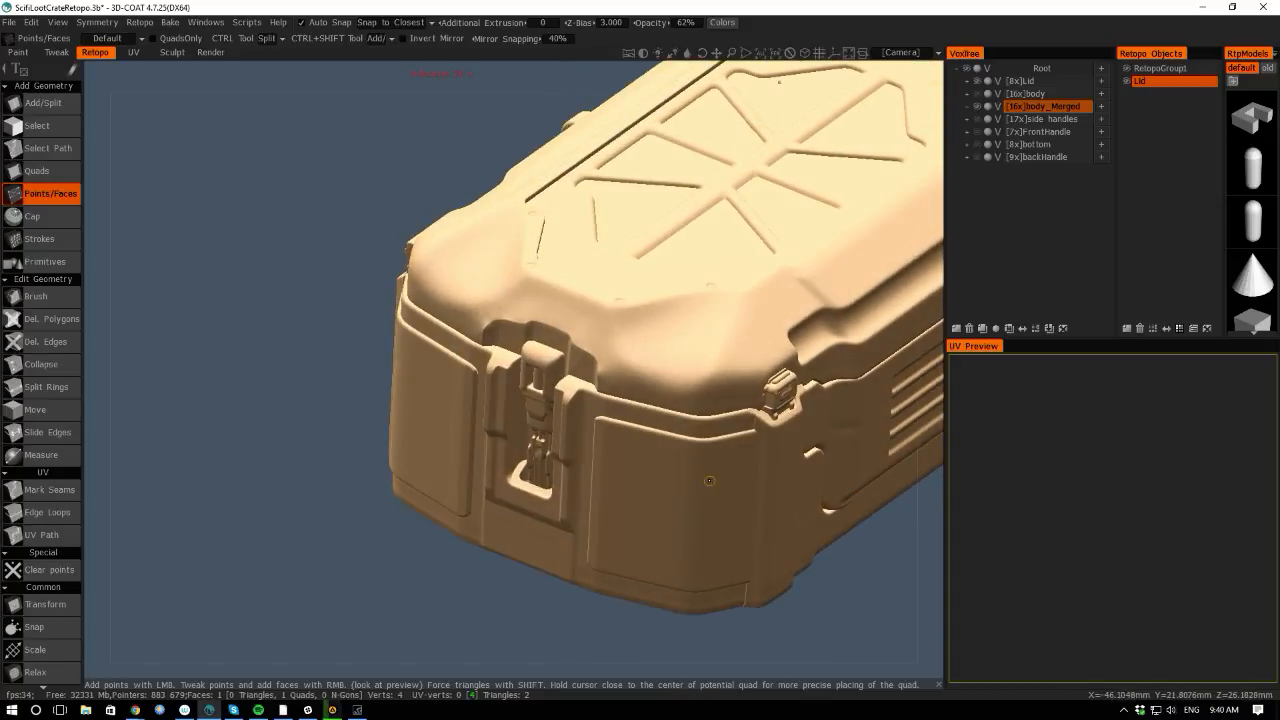
click(975, 104)
click(976, 103)
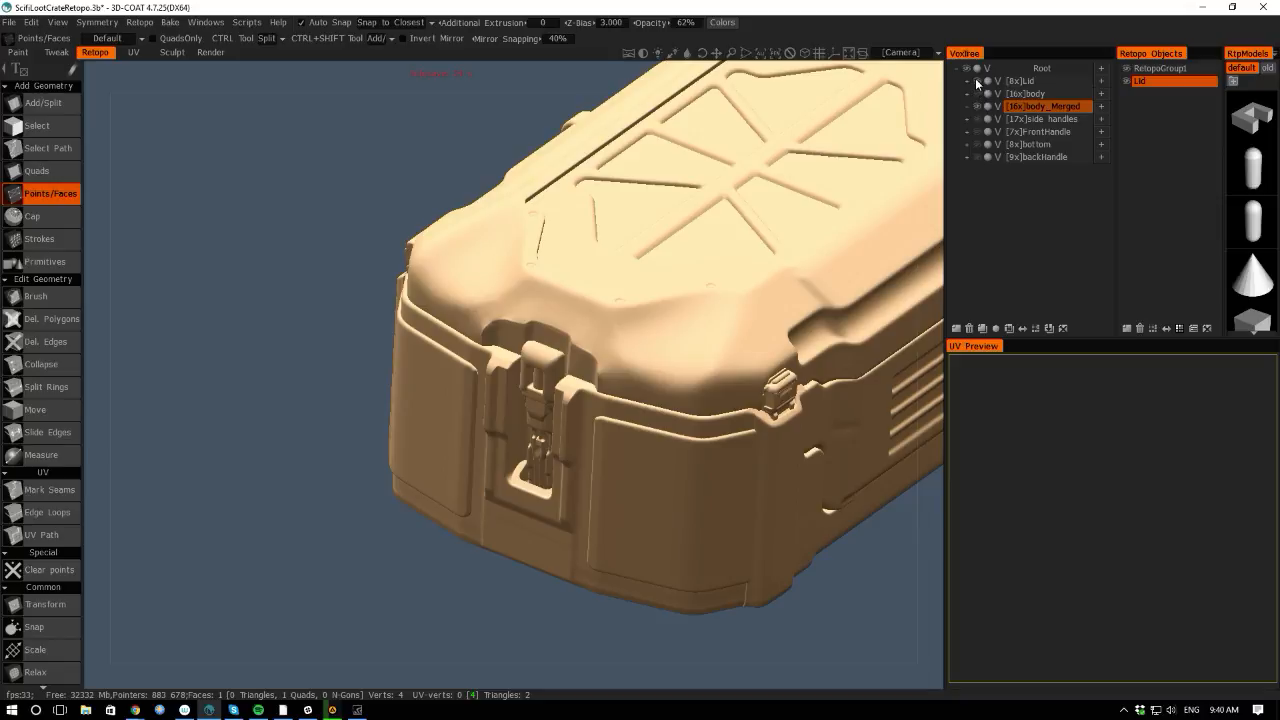
click(976, 80)
click(976, 80)
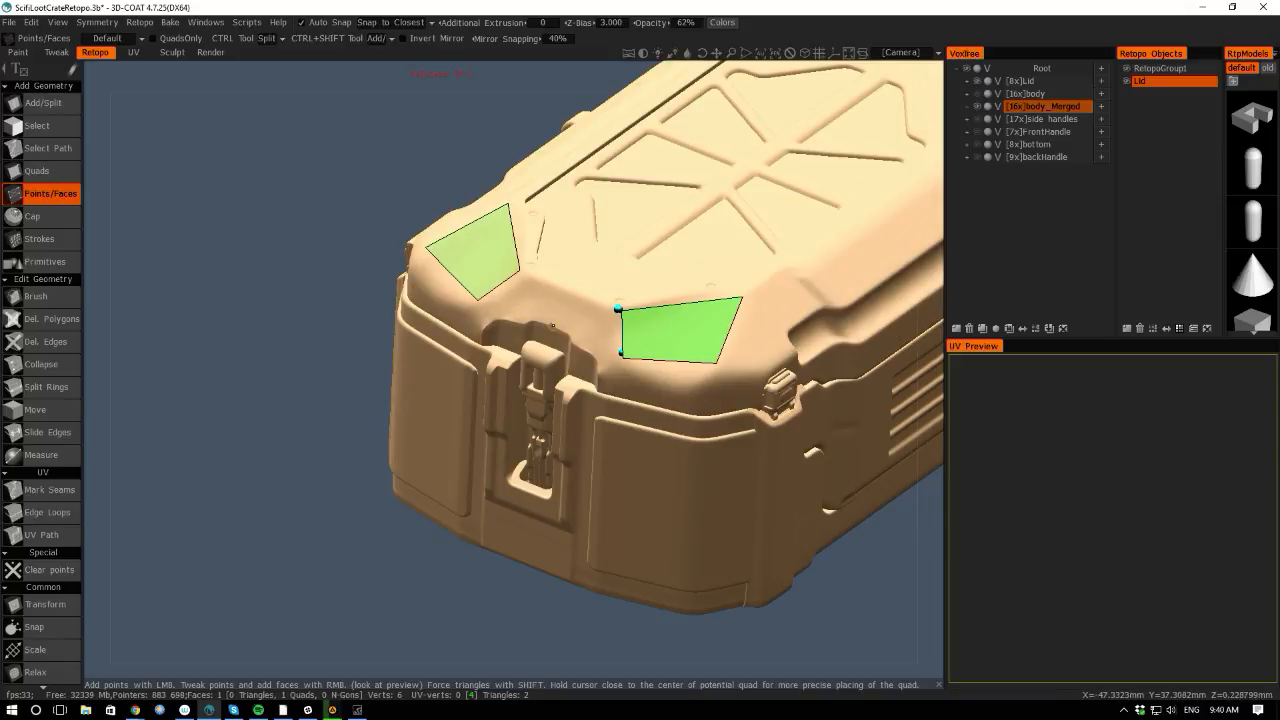
Undo the last placed point, and try to build from the lid quad's edge and the remaining loose point with Add/Split.
key(ctrl+z)
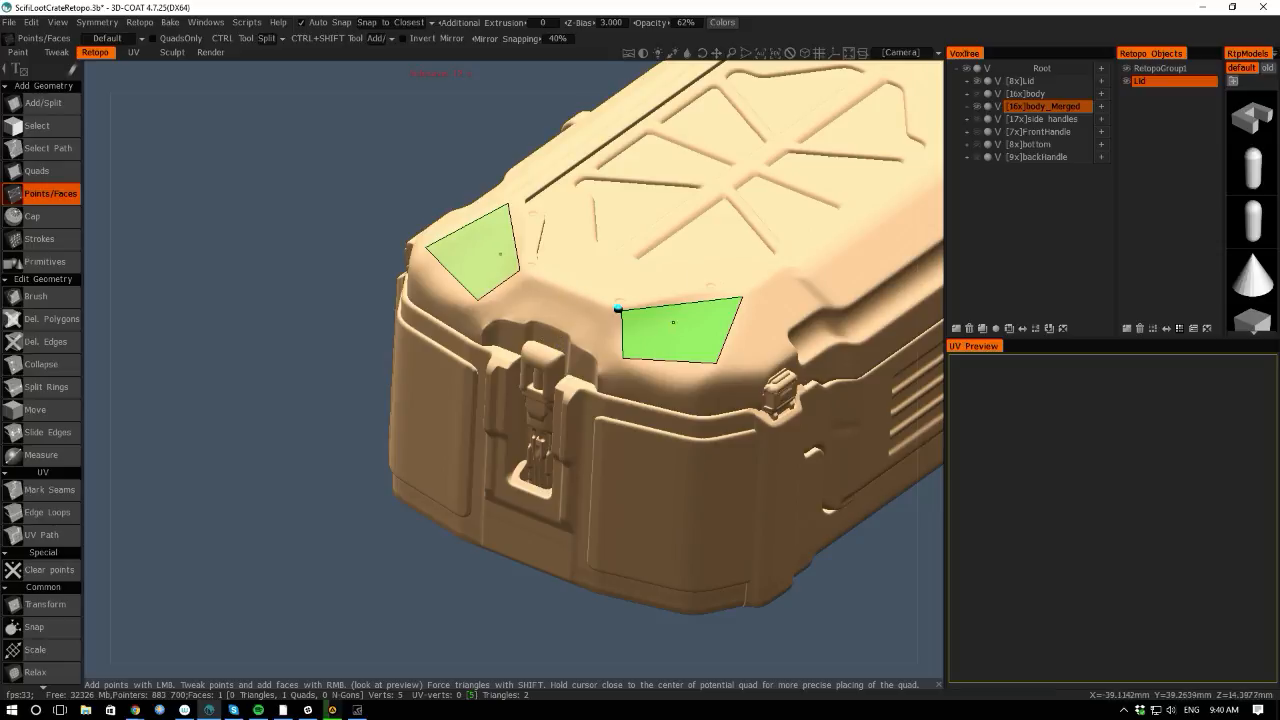
click(43, 103)
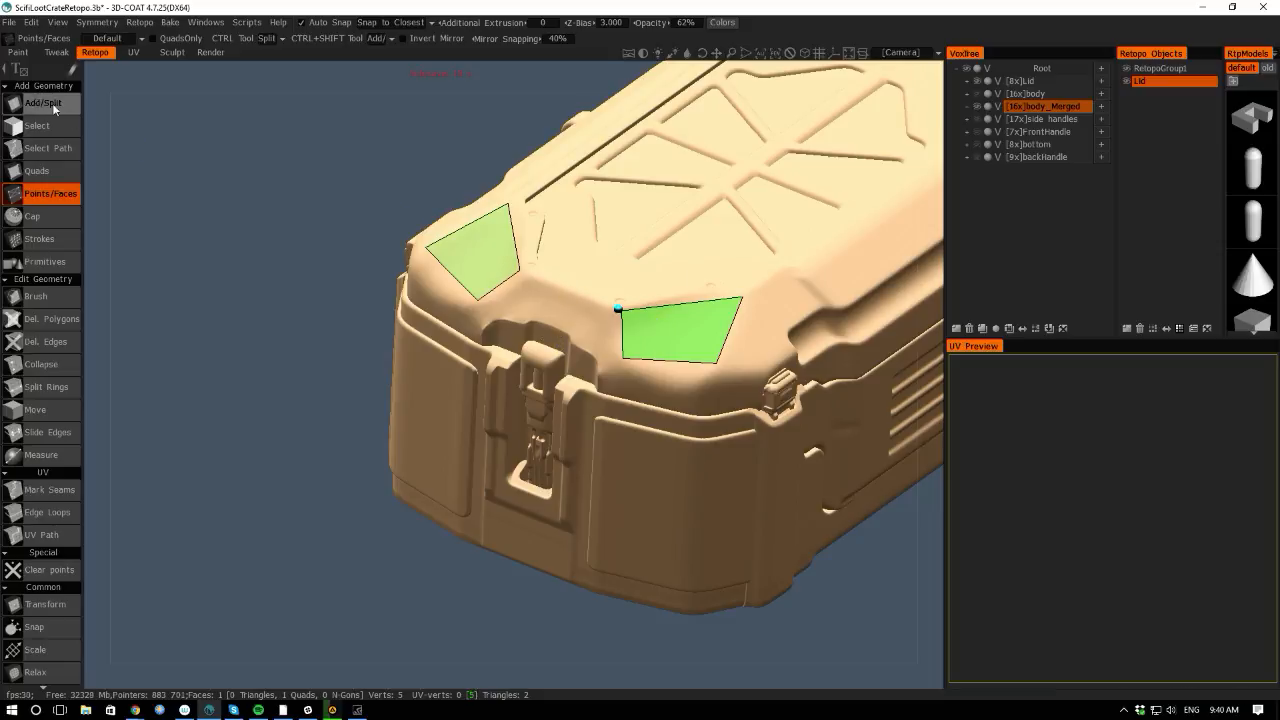
right_drag(283, 281, 590, 365)
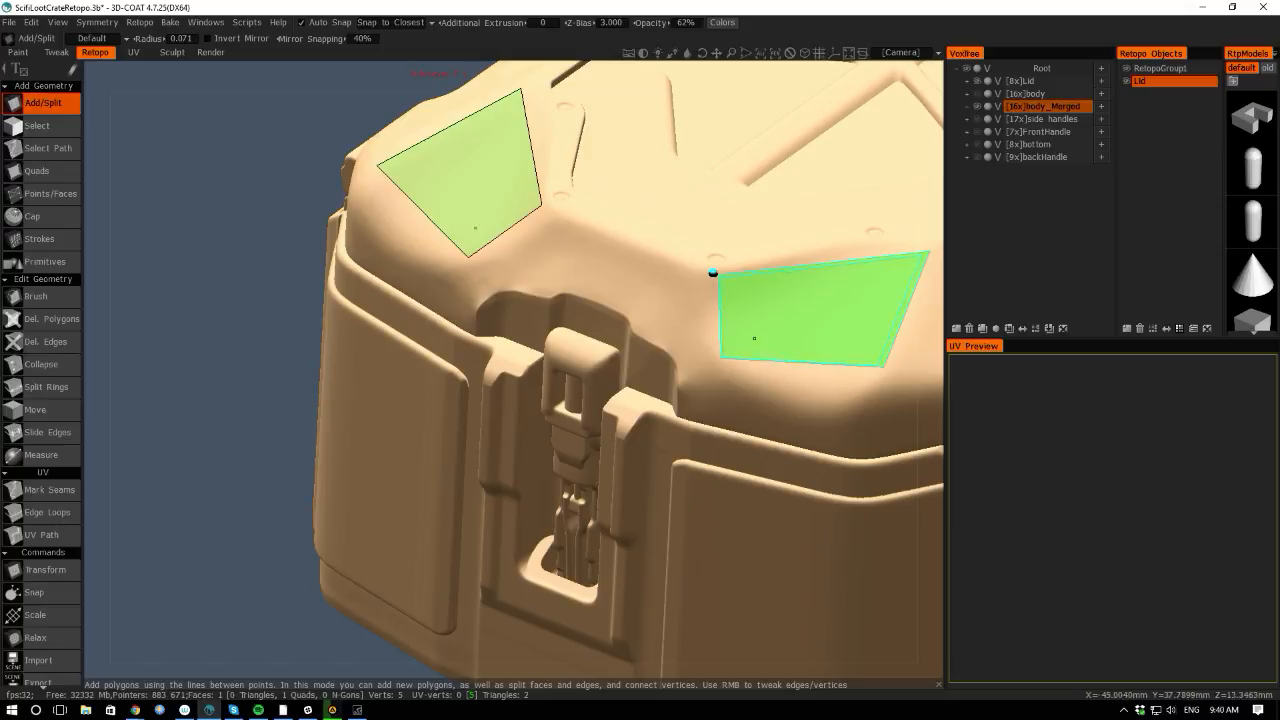
drag(108, 285, 300, 65)
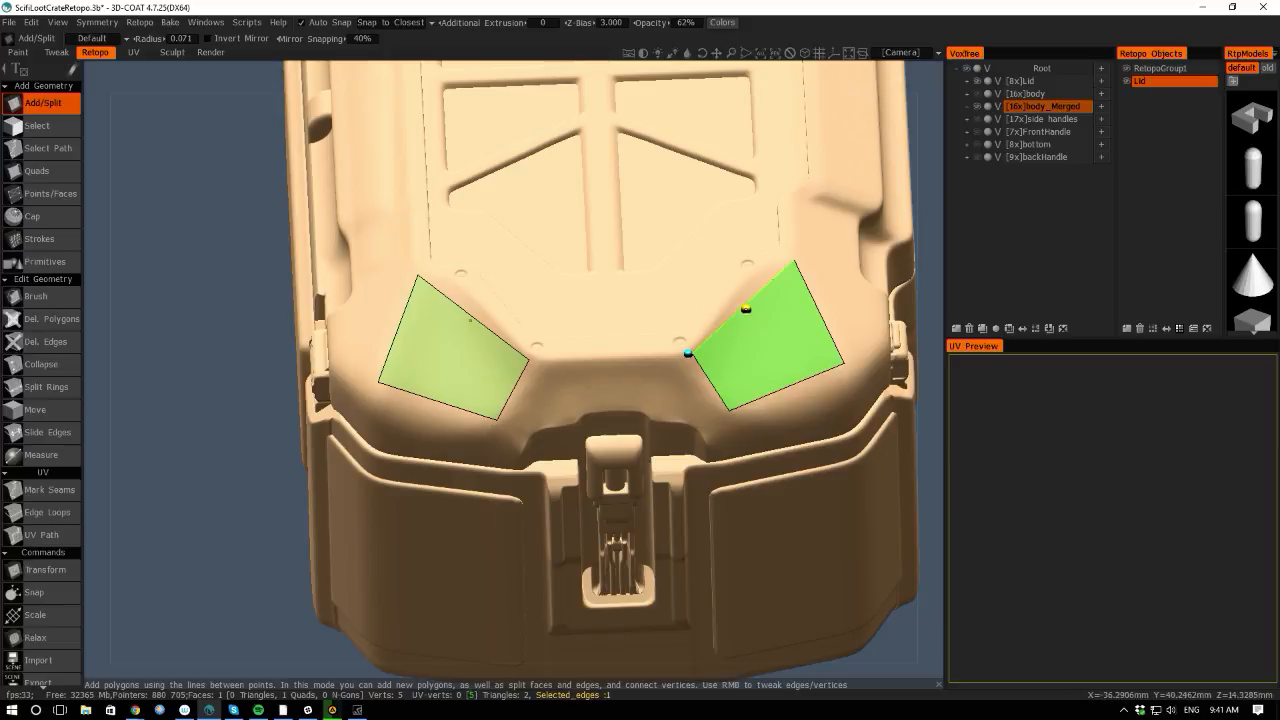
click(688, 353)
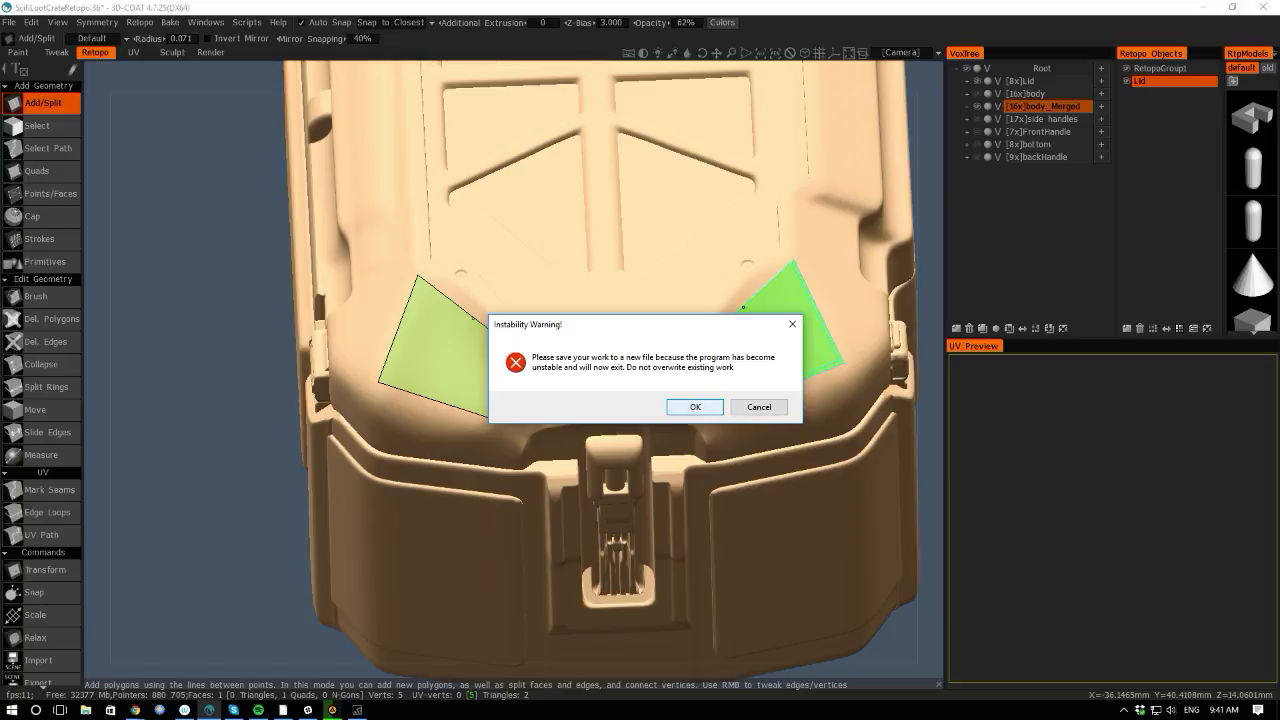
Save the unstable project as a new file named ScifiLootCrateRetopo2.3b and dismiss the crash report.
click(695, 407)
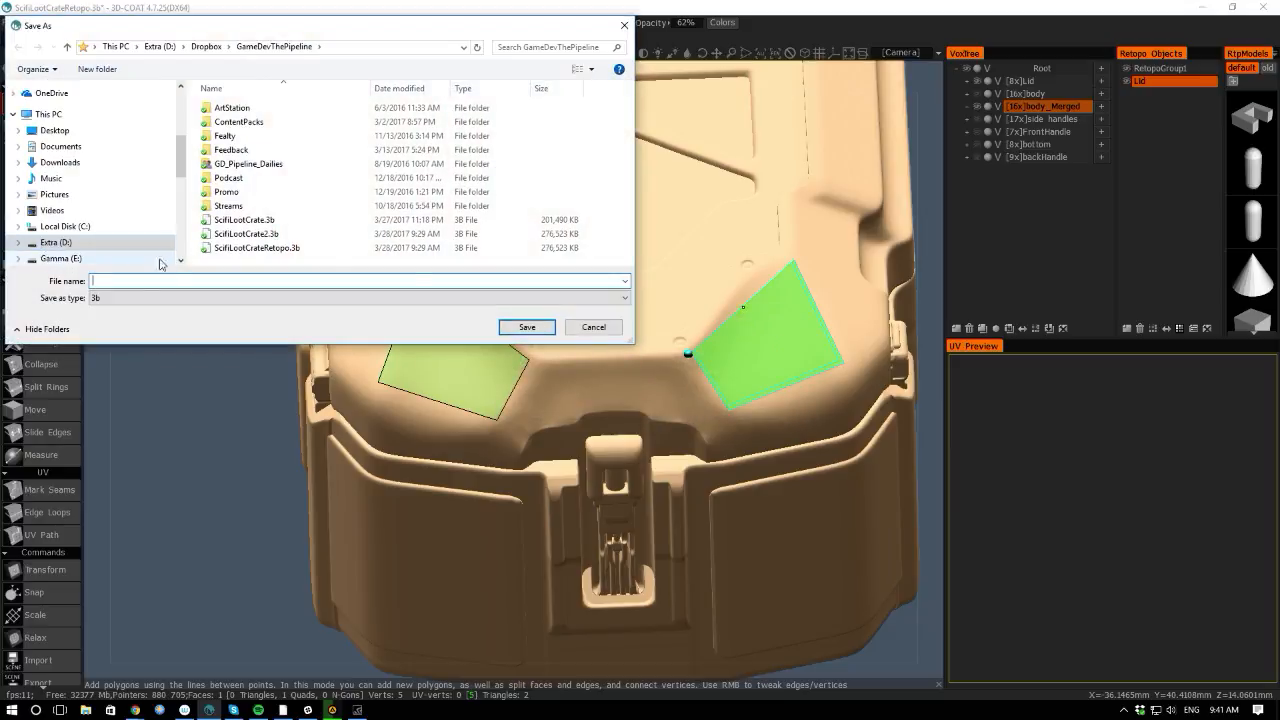
click(248, 252)
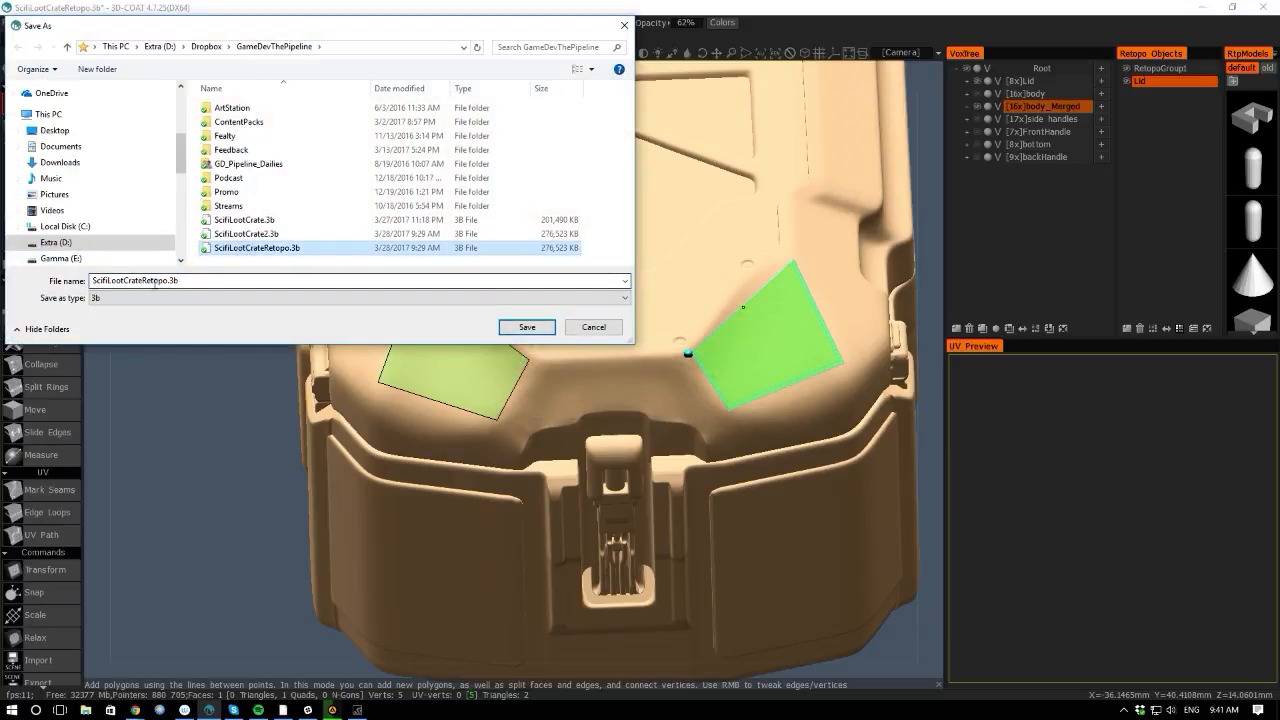
click(165, 281)
click(167, 281)
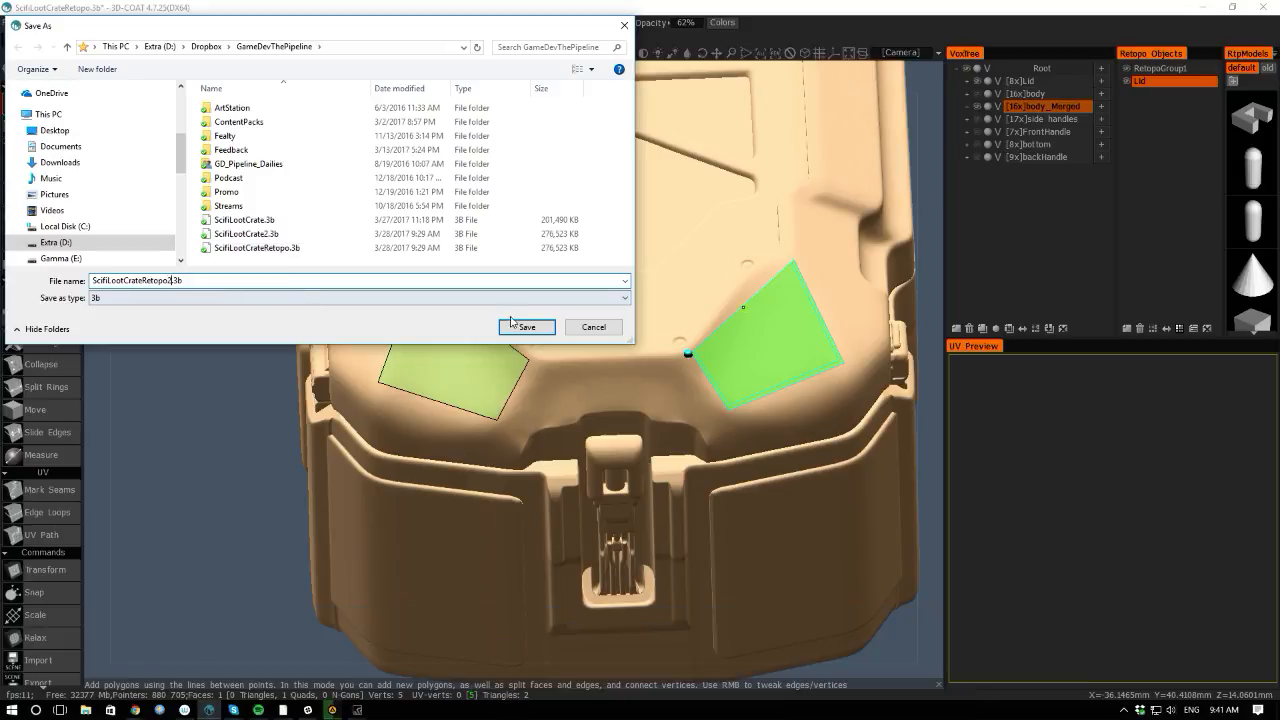
click(524, 327)
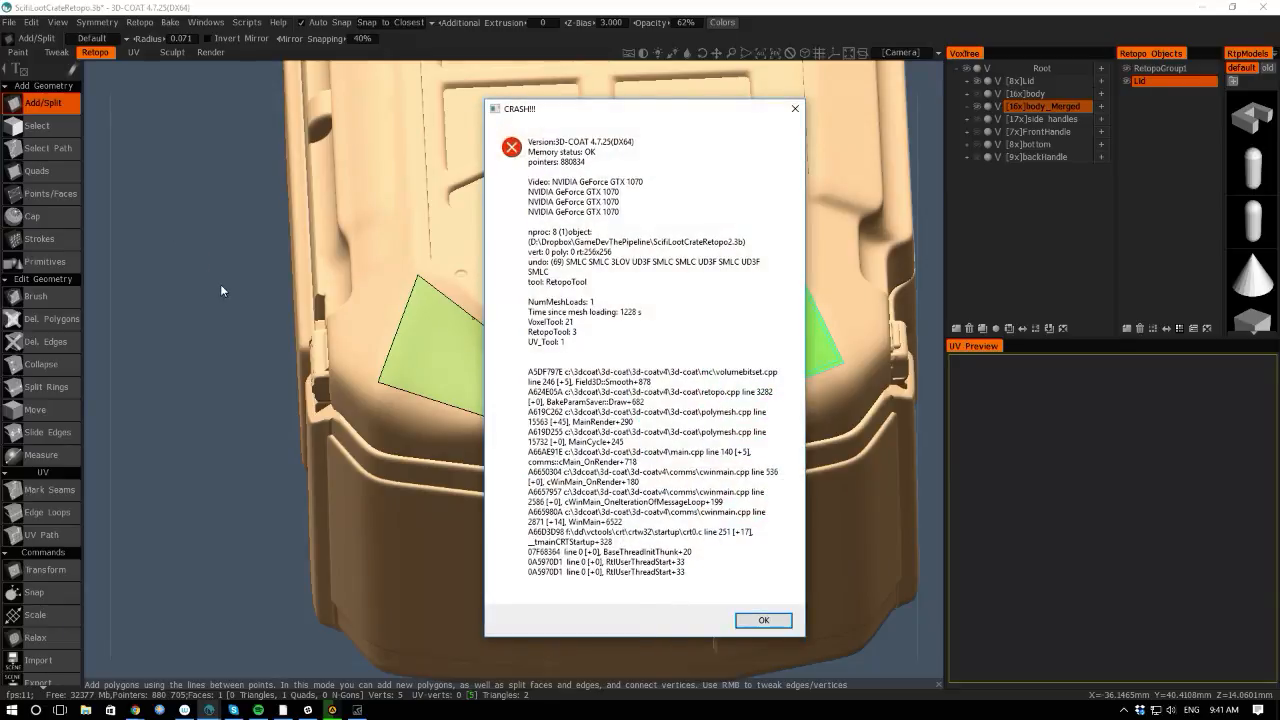
click(763, 620)
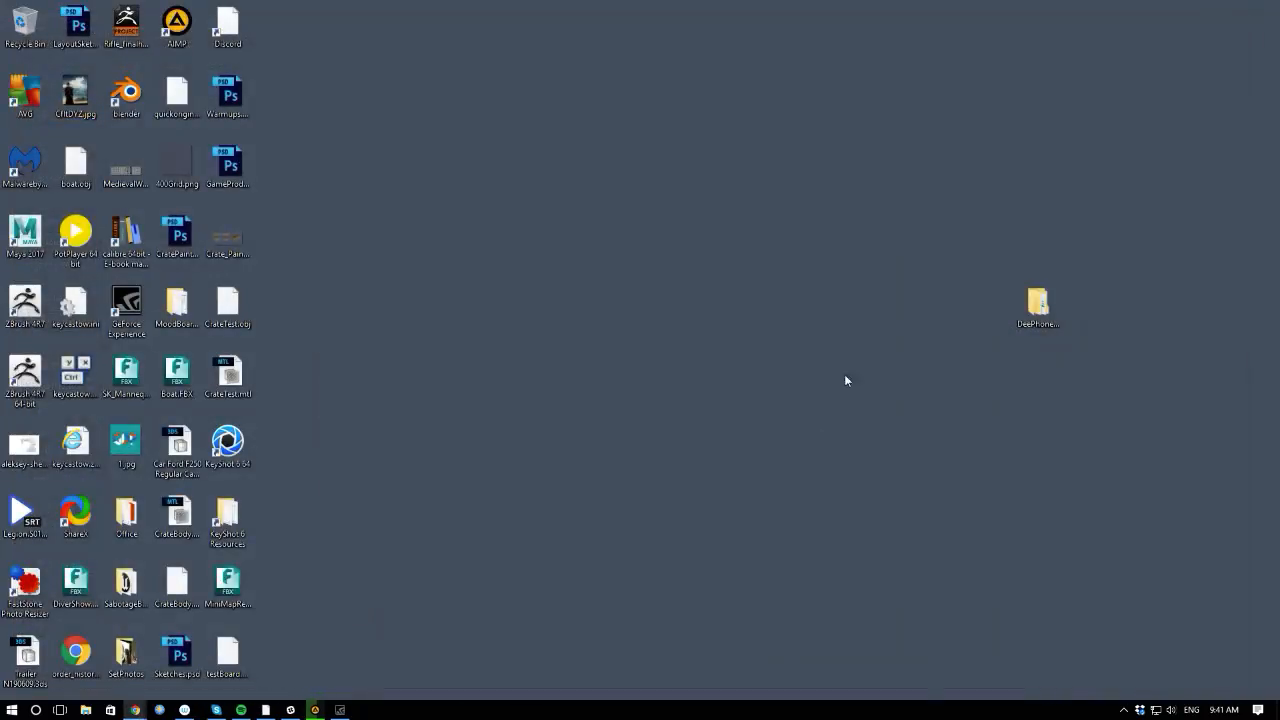
Relaunch the DX version of 3D-Coat, closing the bug report page.
key(super)
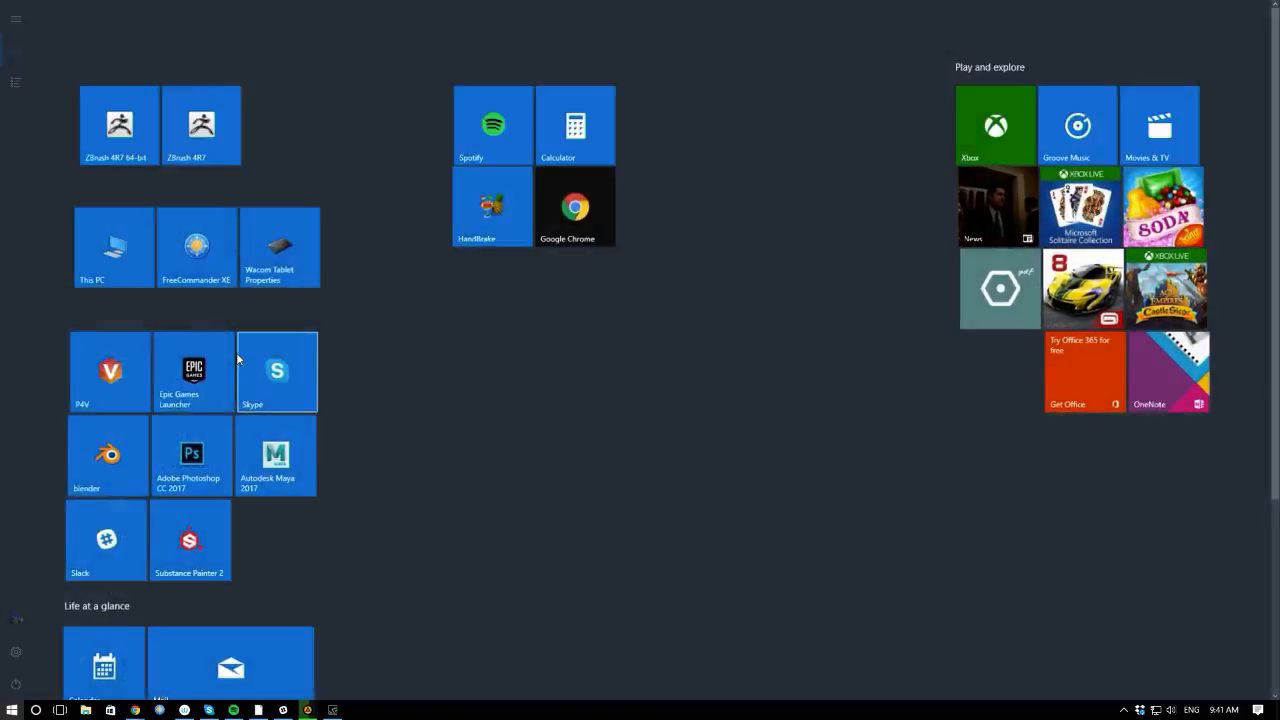
text(3dc)
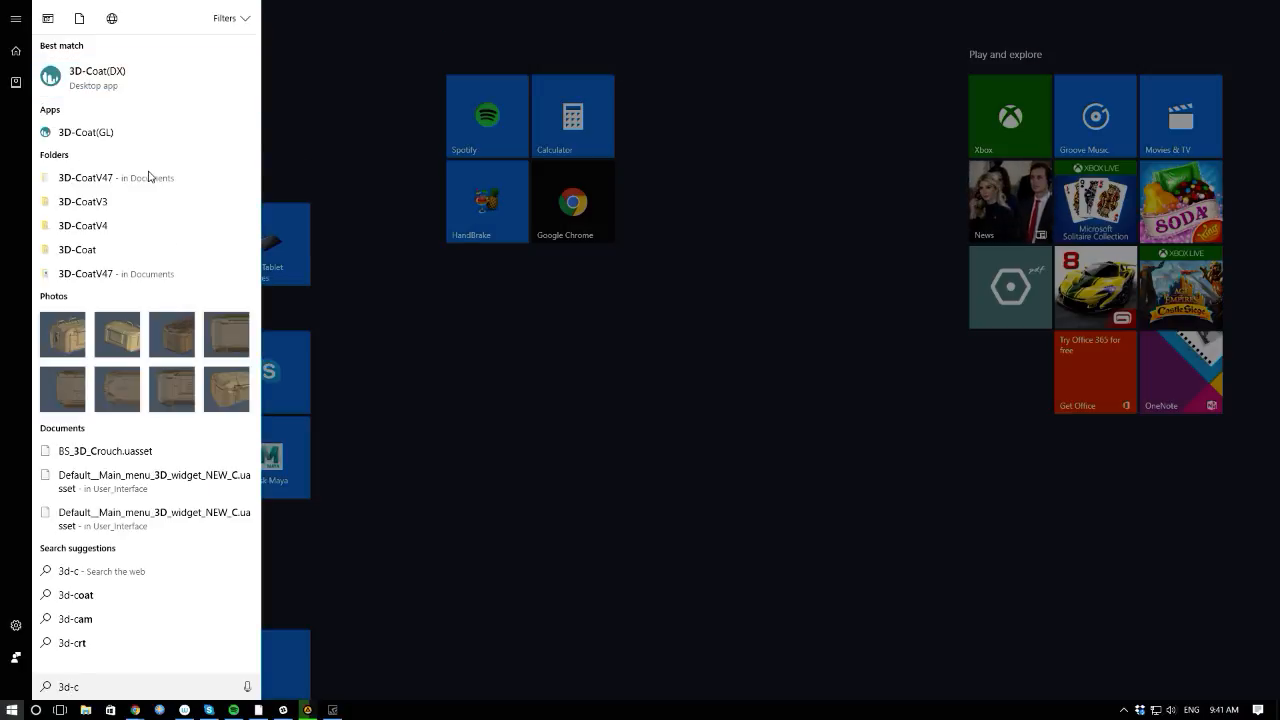
key(Return)
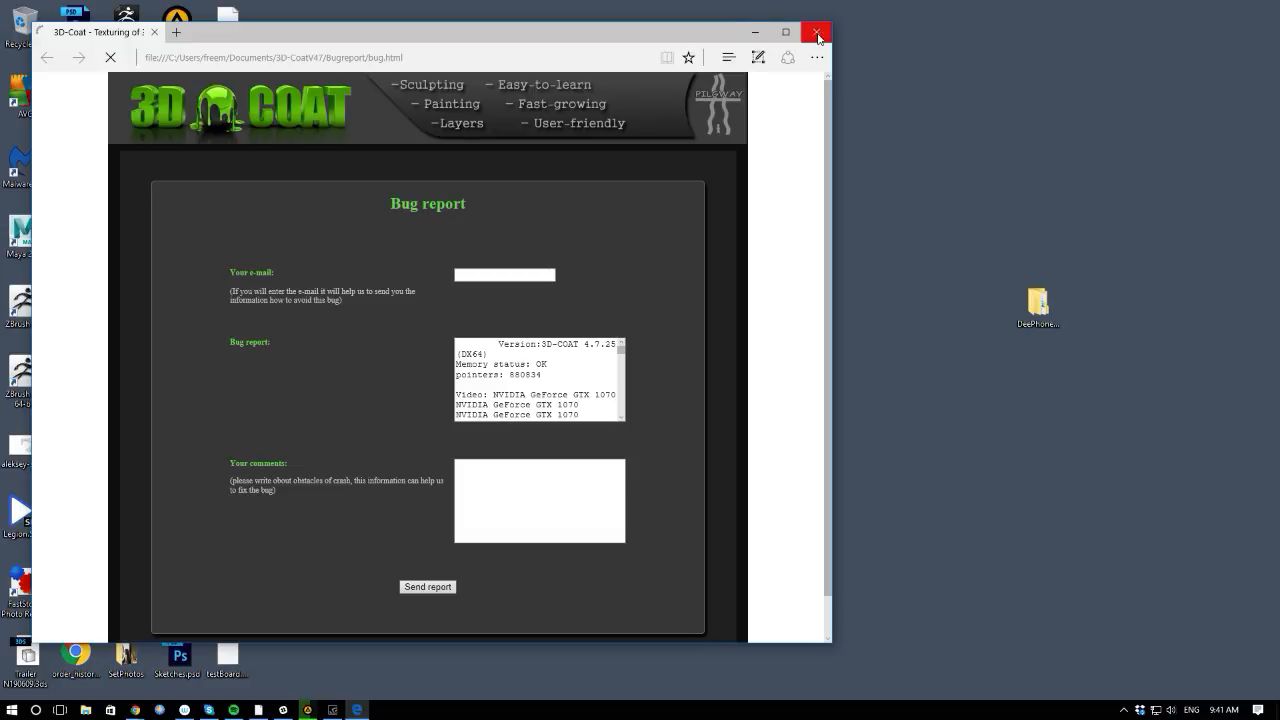
click(817, 35)
key(super)
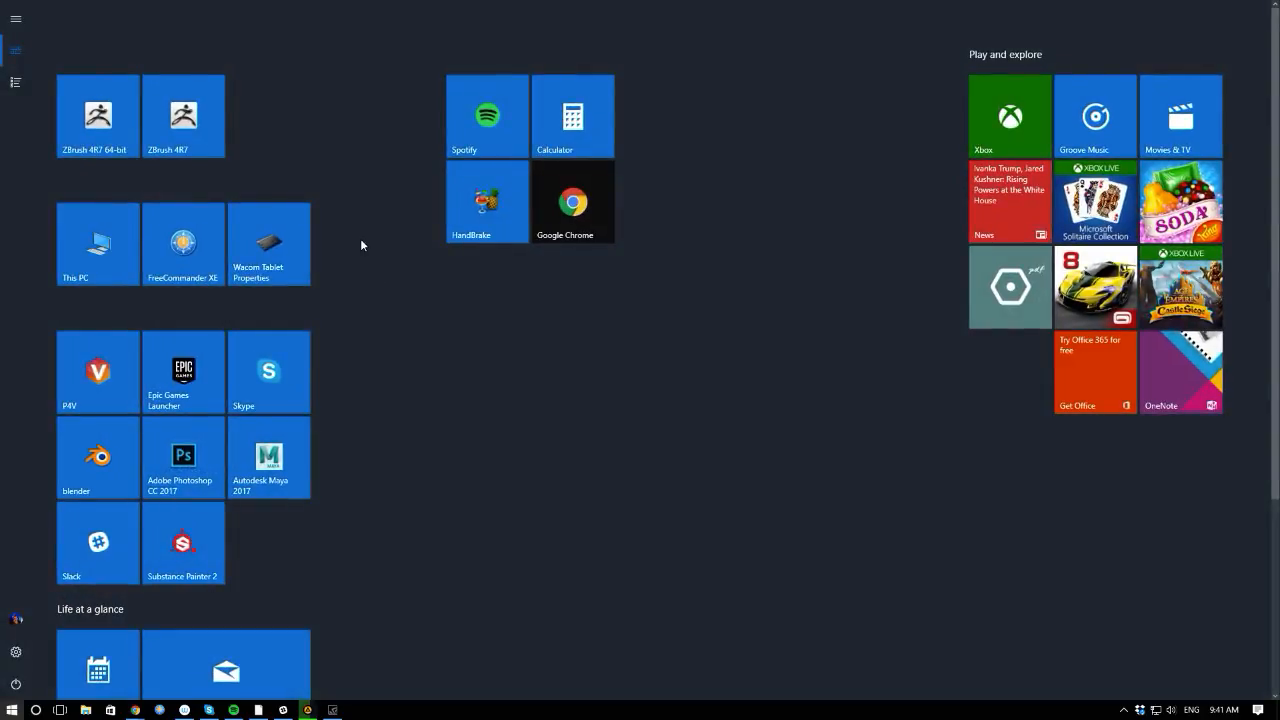
text(3d-)
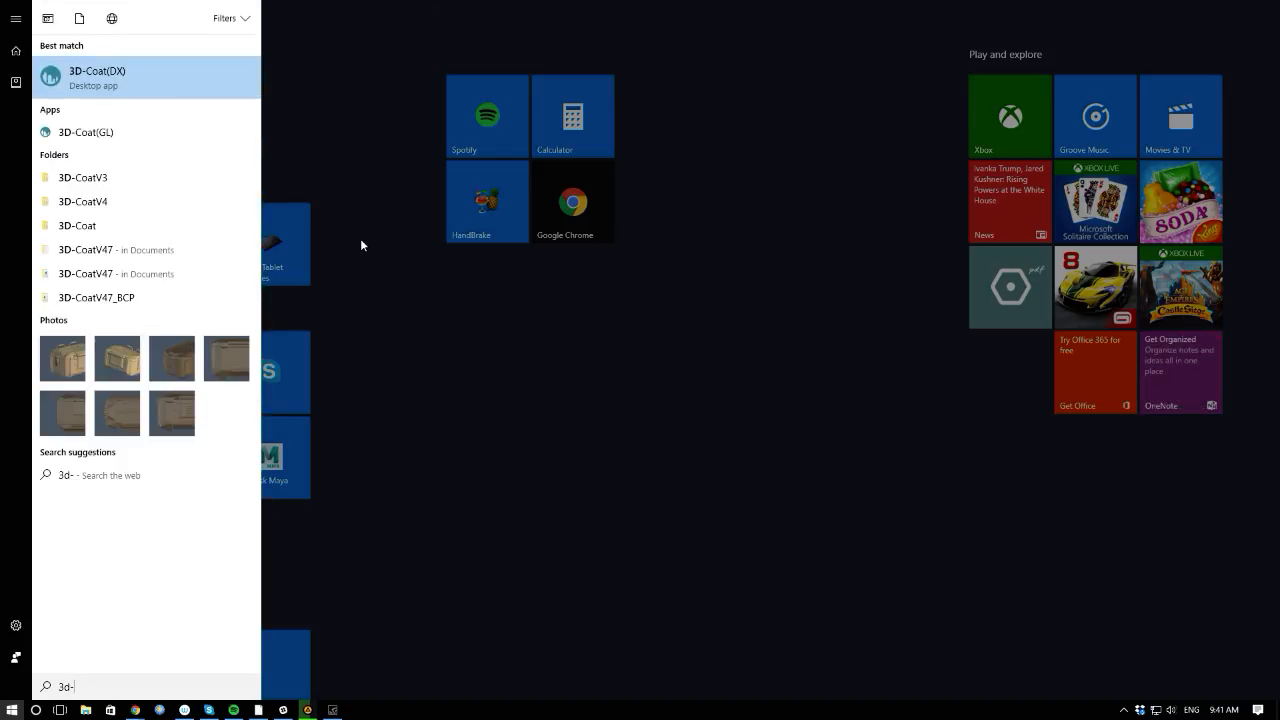
key(Return)
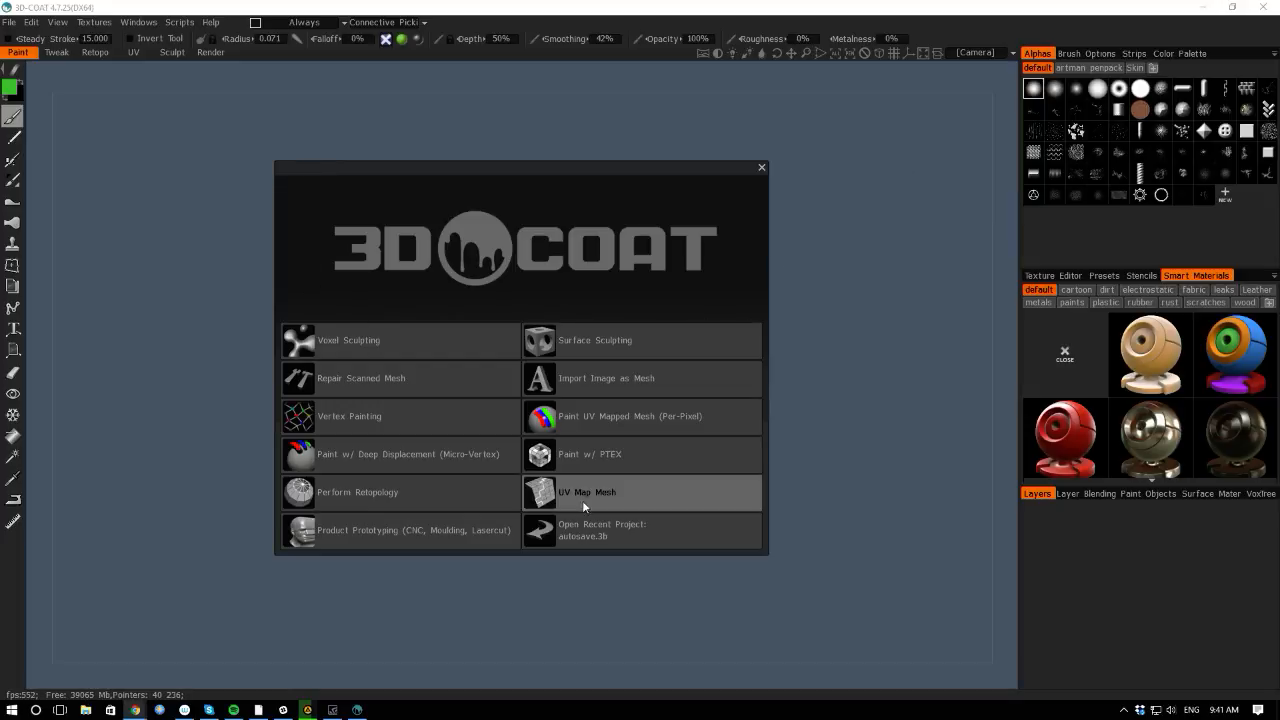
Open the project ScifiLootCrateRetopo2.3b from the GameDevThePipeline folder.
click(19, 27)
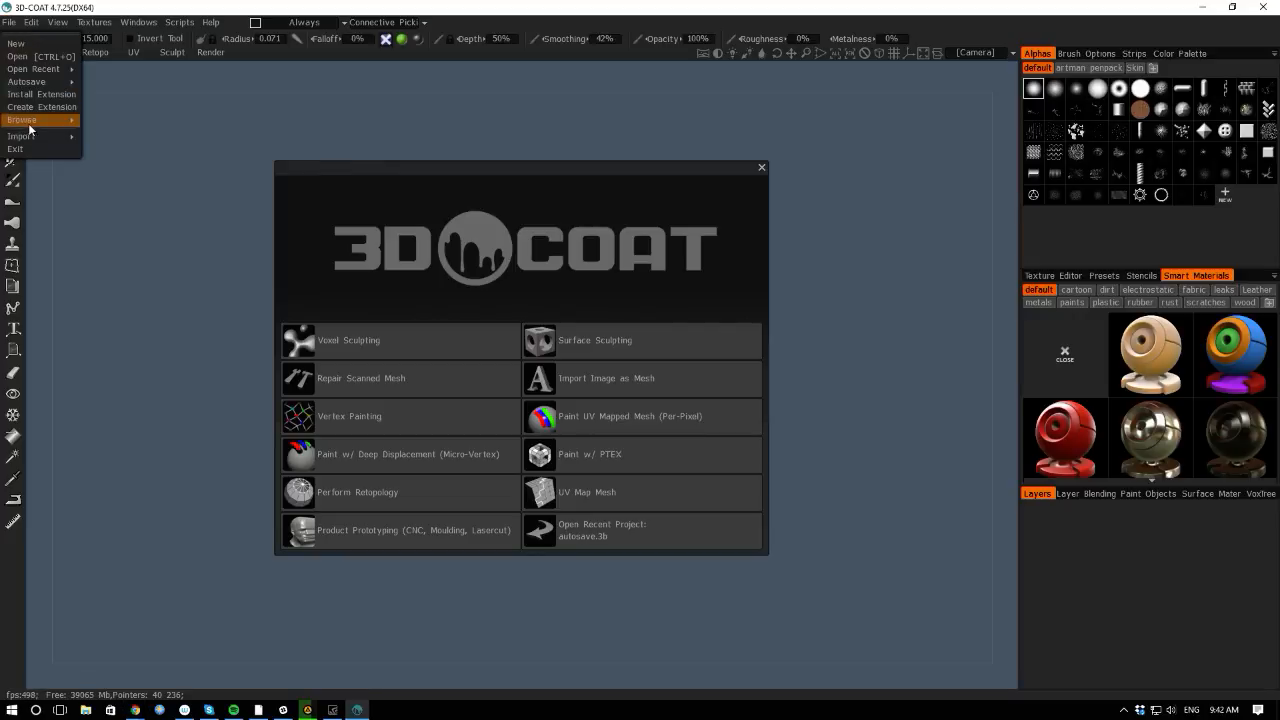
mouse_move(36, 71)
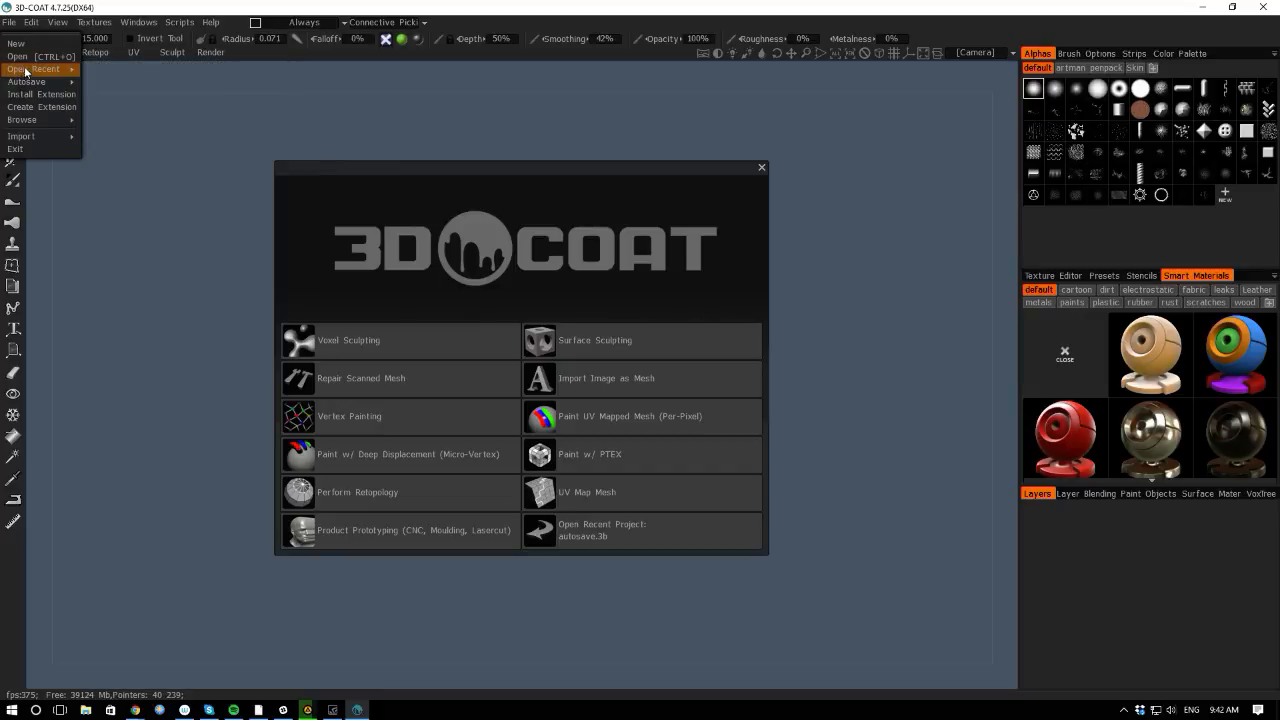
click(19, 58)
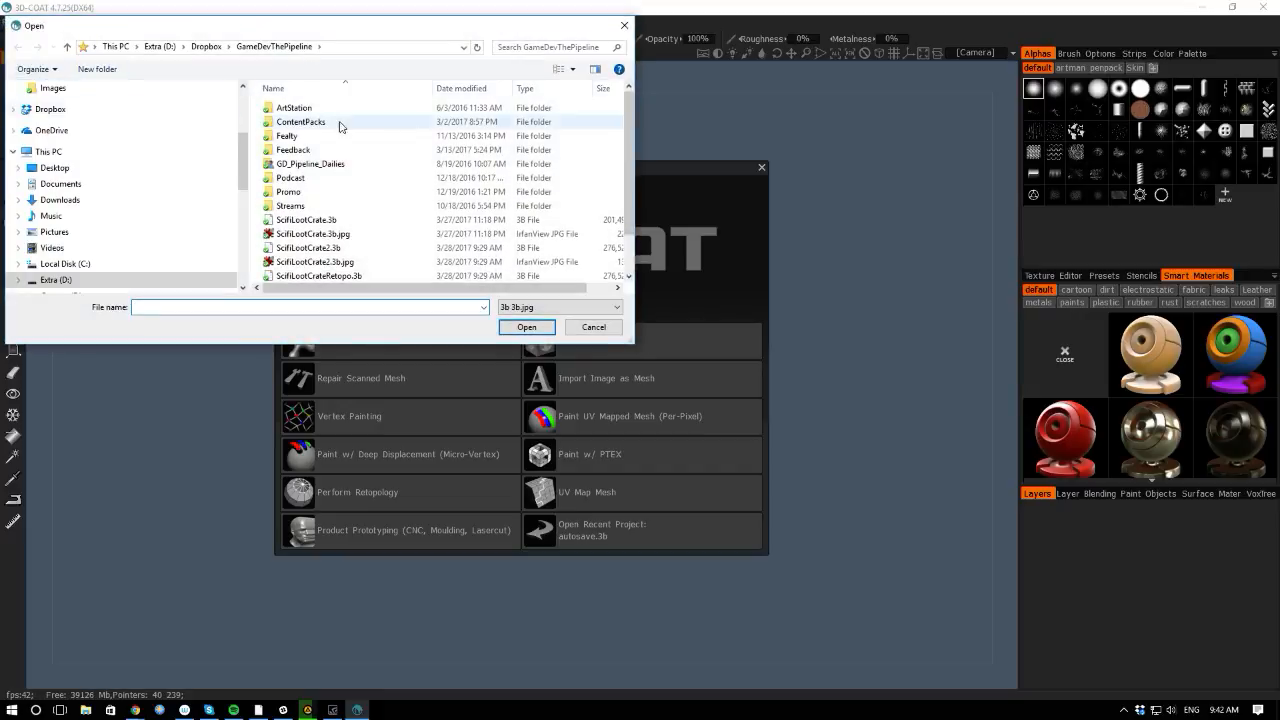
scroll(610, 240, down, 1)
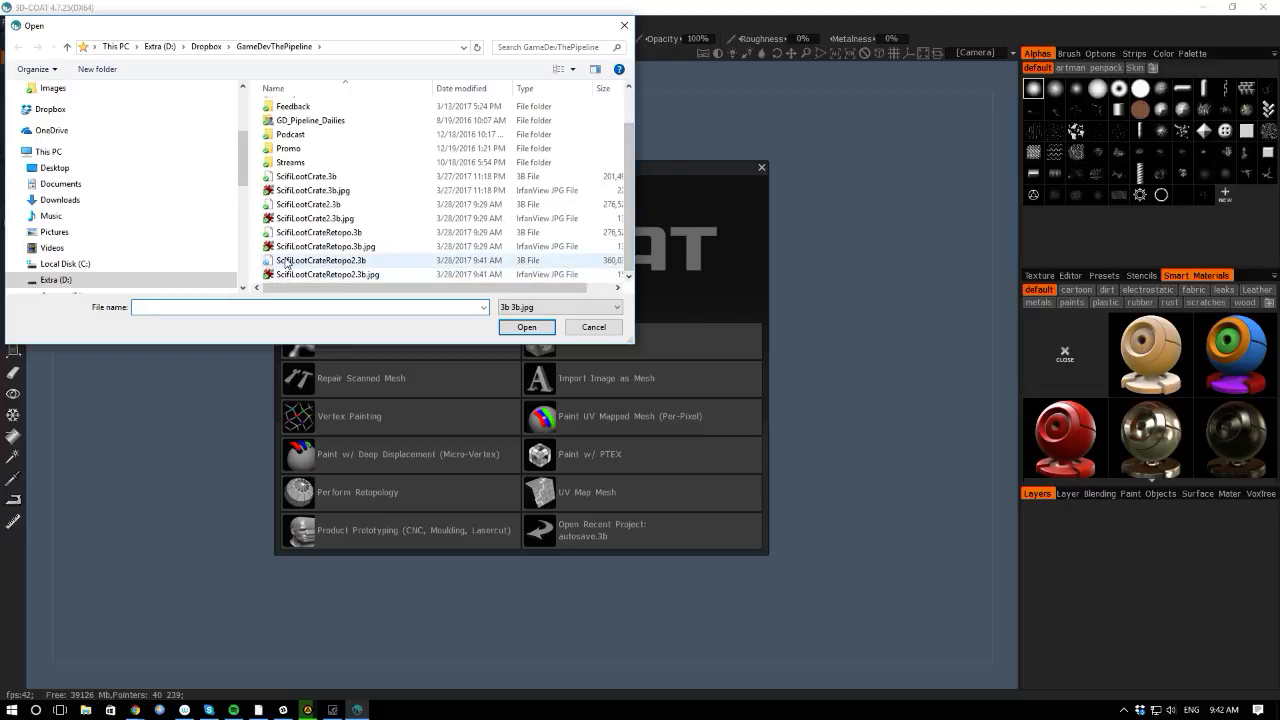
double_click(286, 261)
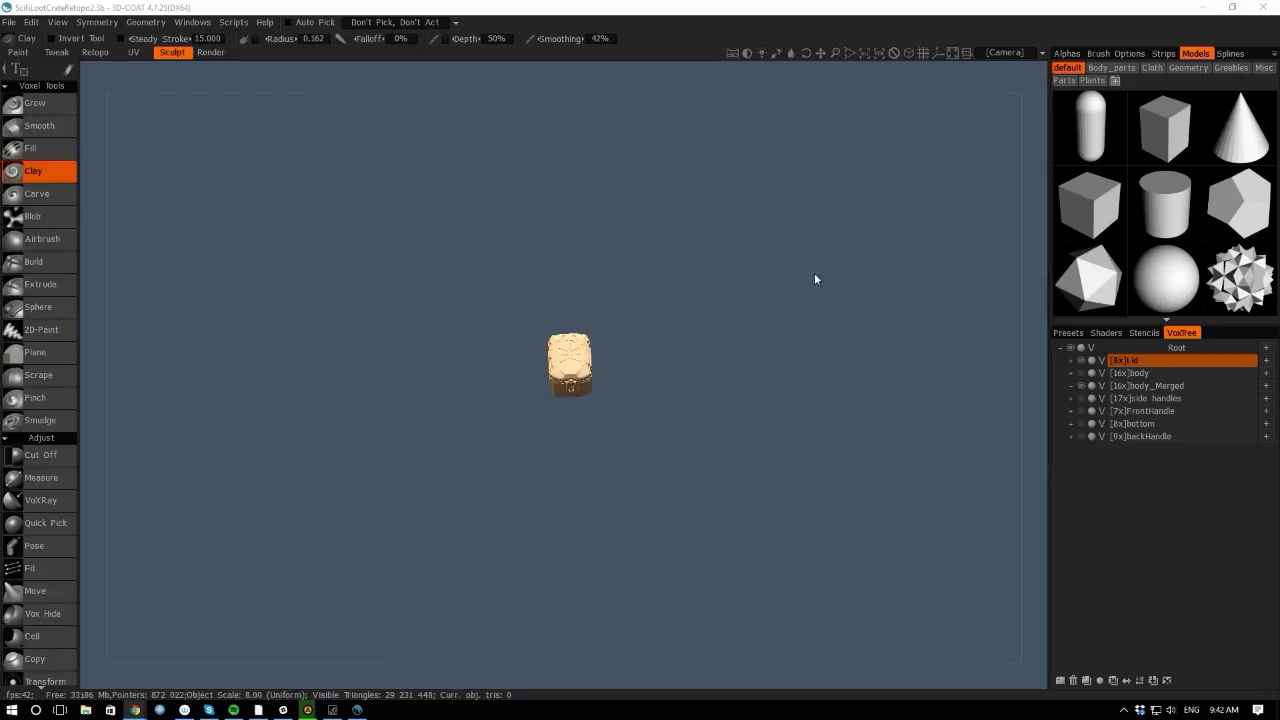
drag(1279, 118, 461, 75)
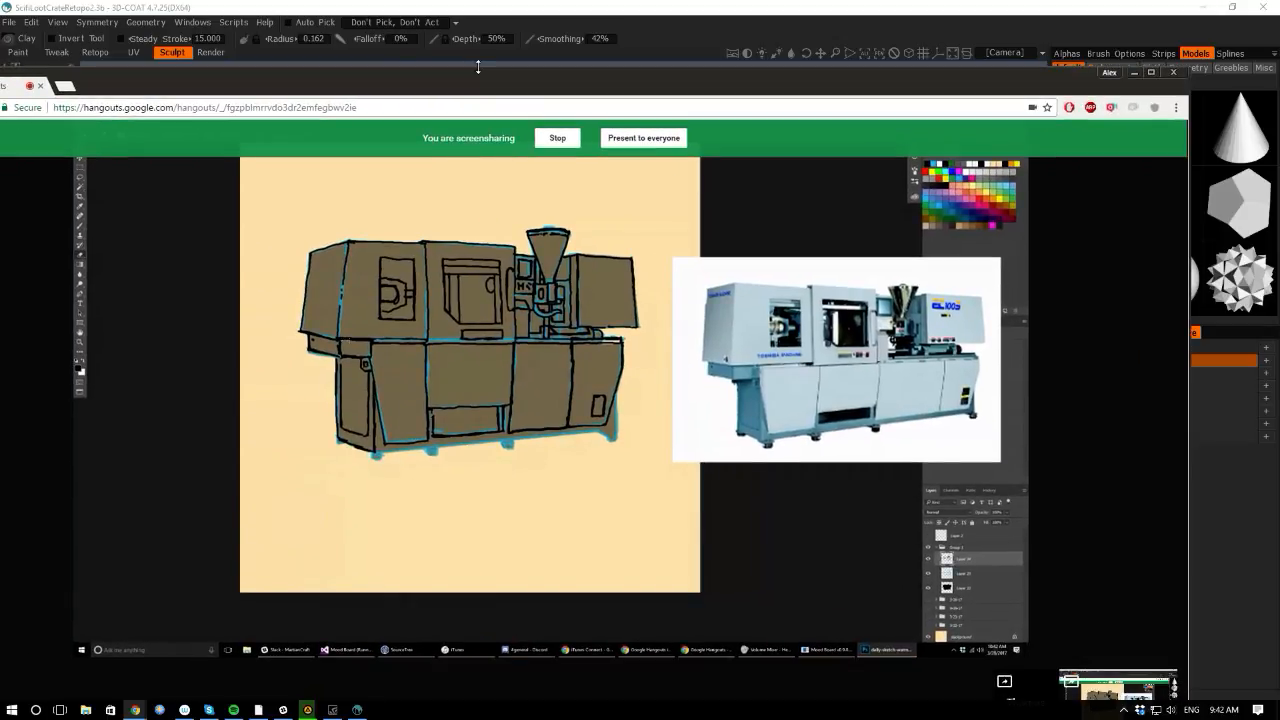
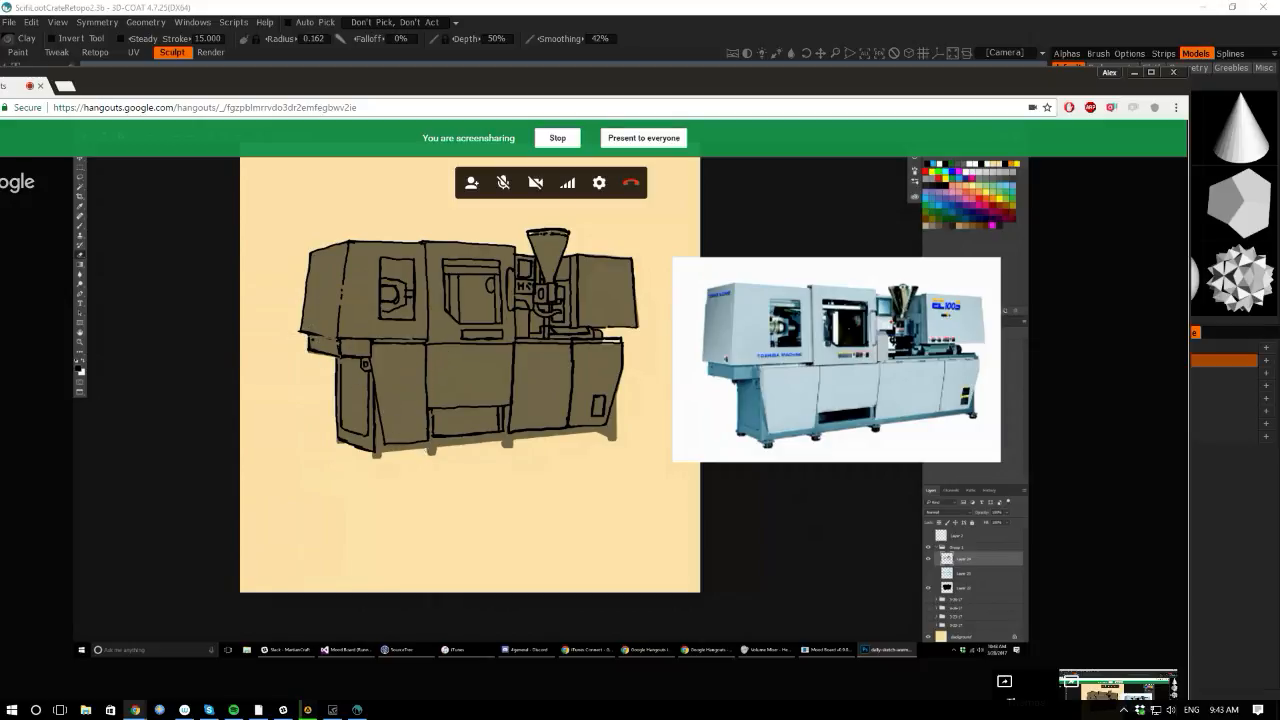
key(e)
drag(324, 77, 694, 152)
click(135, 710)
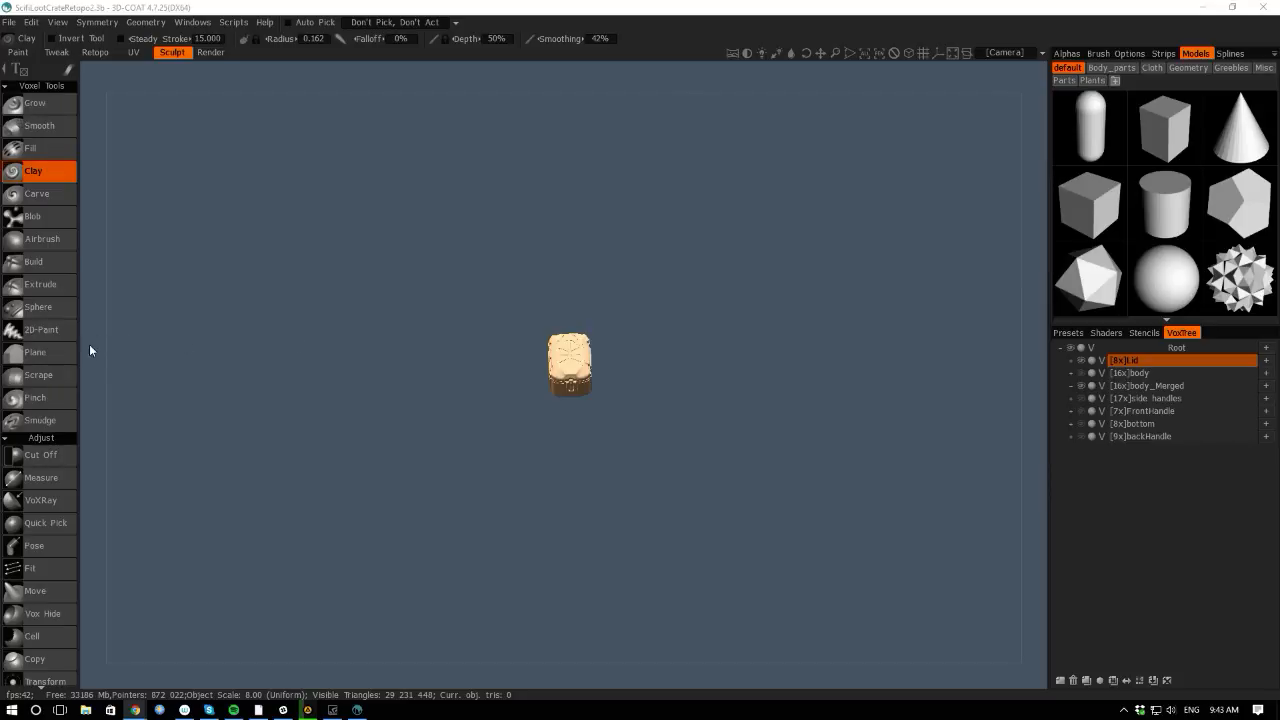
Switch from the Sculpt room to the Retopo room with the crate's lid and end latch in view.
drag(91, 250, 249, 287)
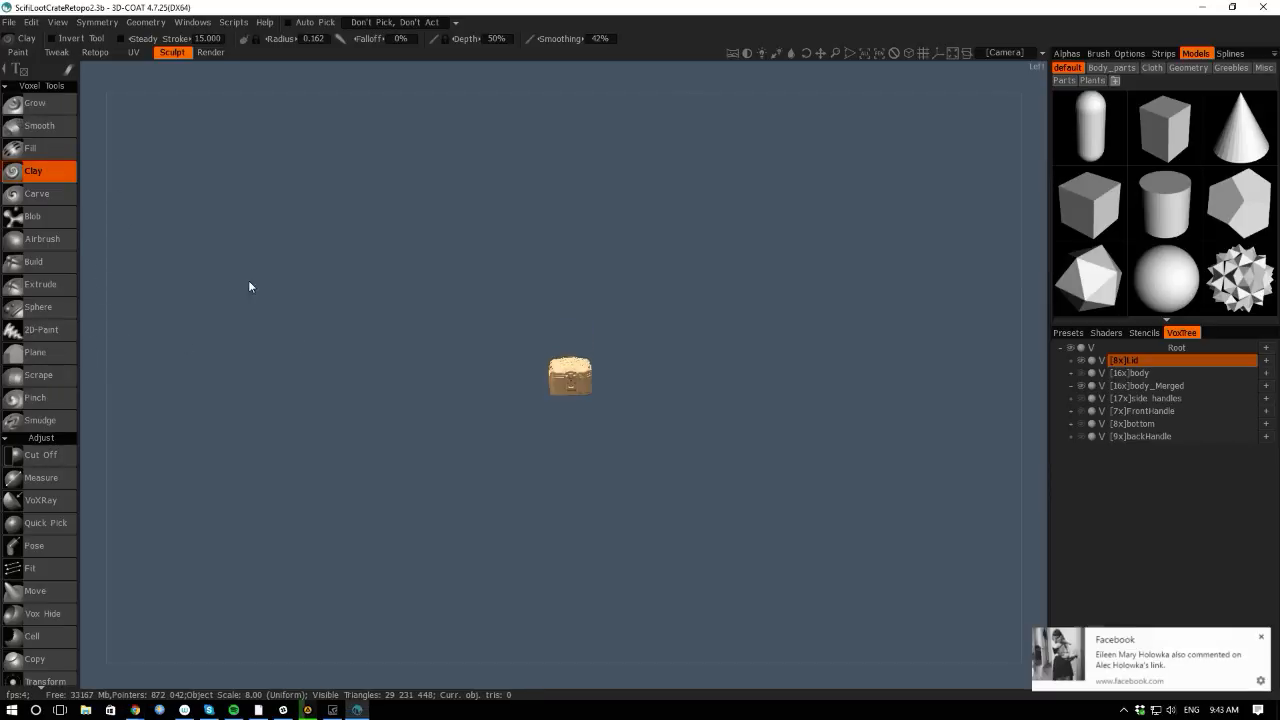
right_drag(248, 280, 598, 498)
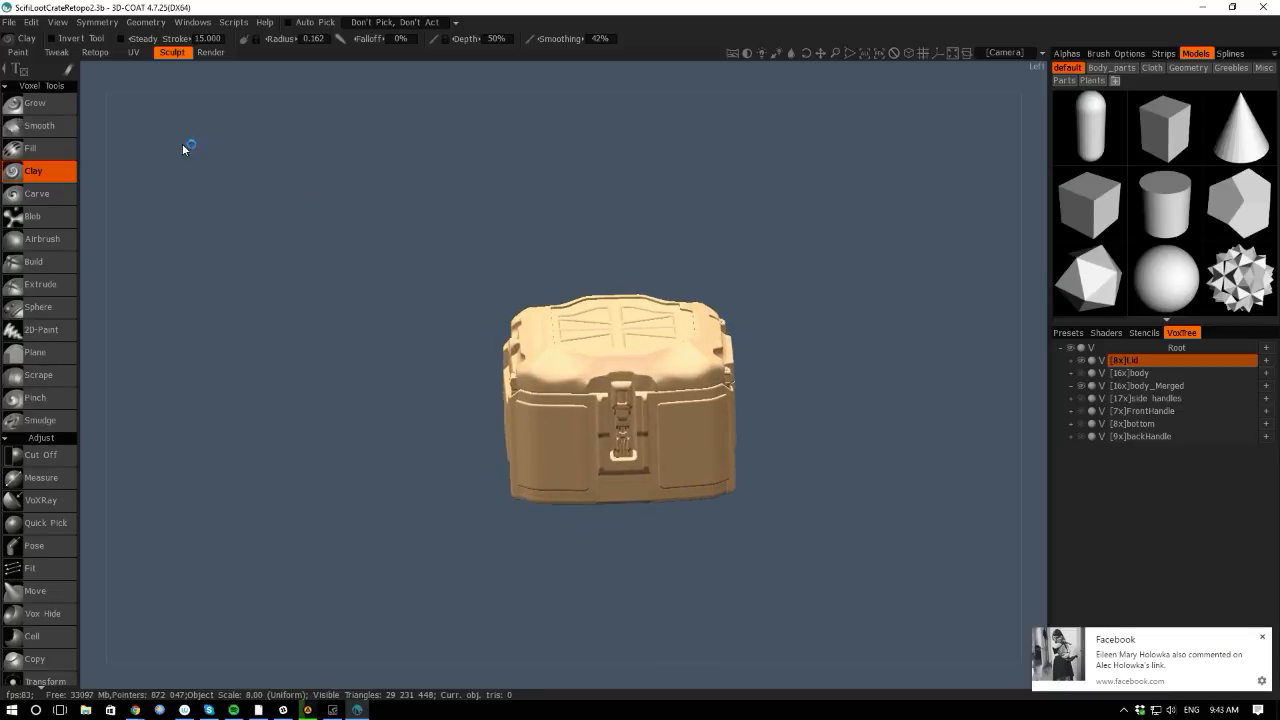
click(130, 53)
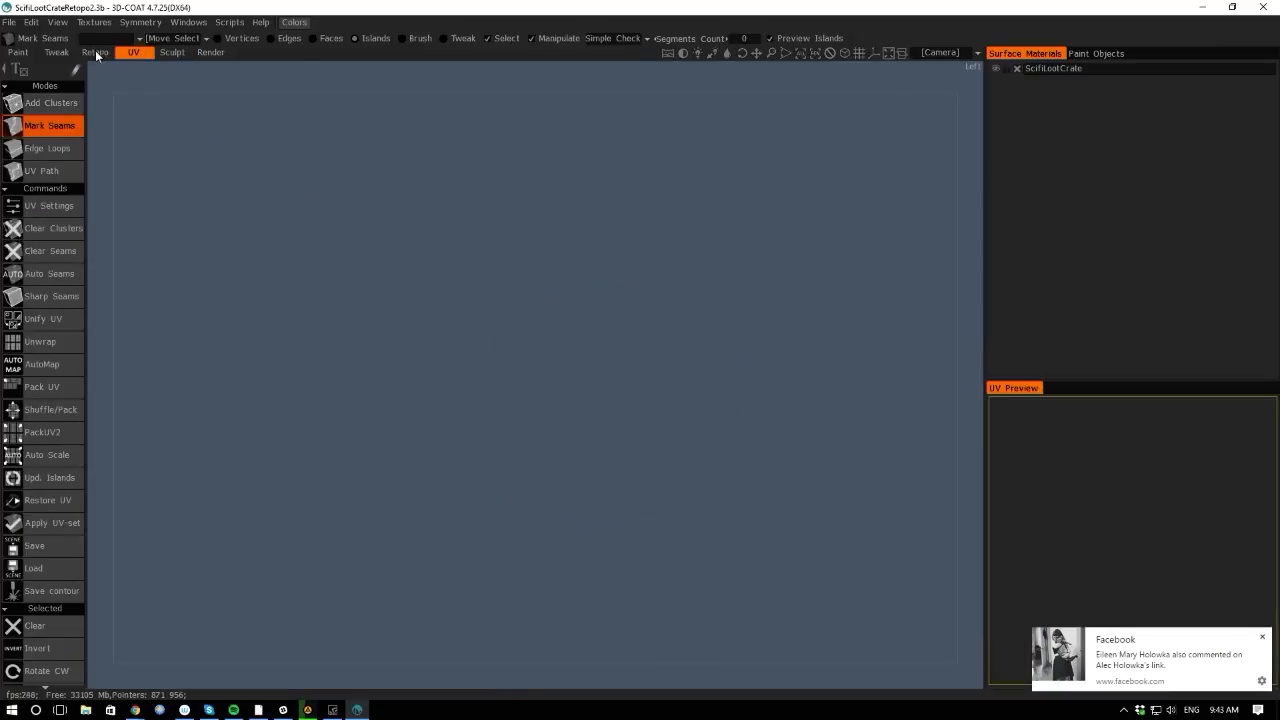
drag(445, 70, 451, 106)
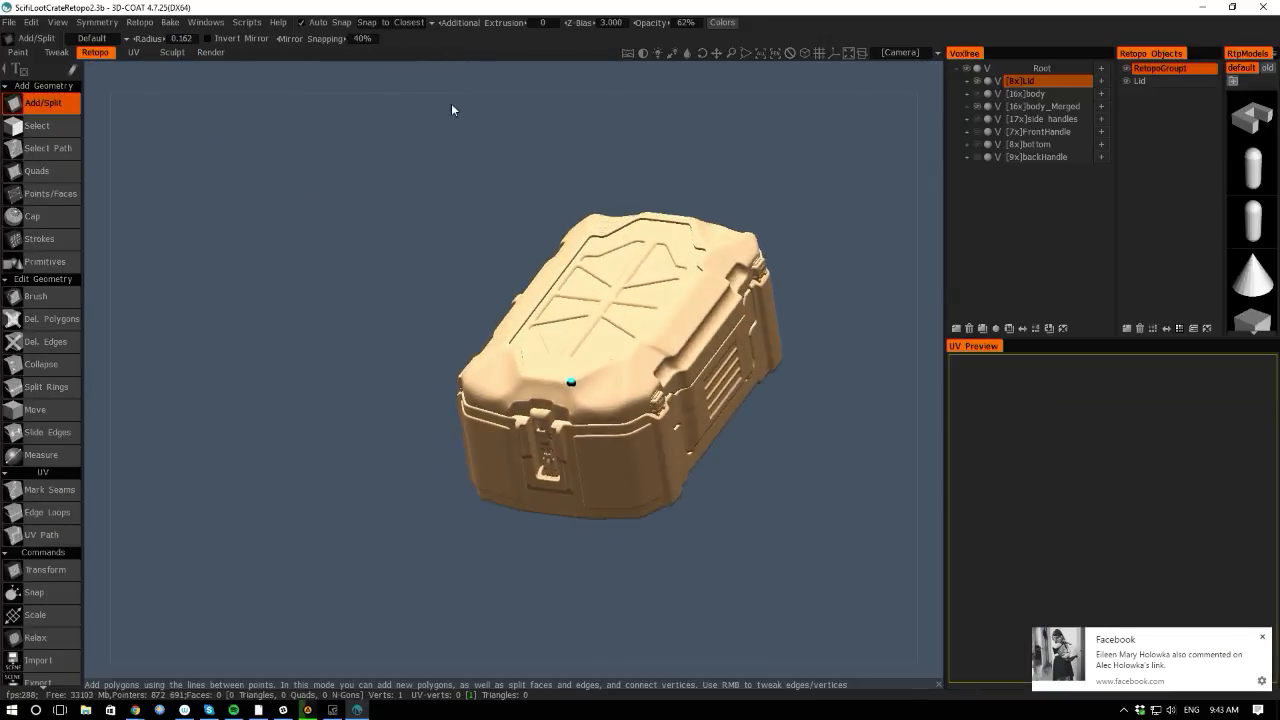
Delete the Lid retopo group.
click(1166, 81)
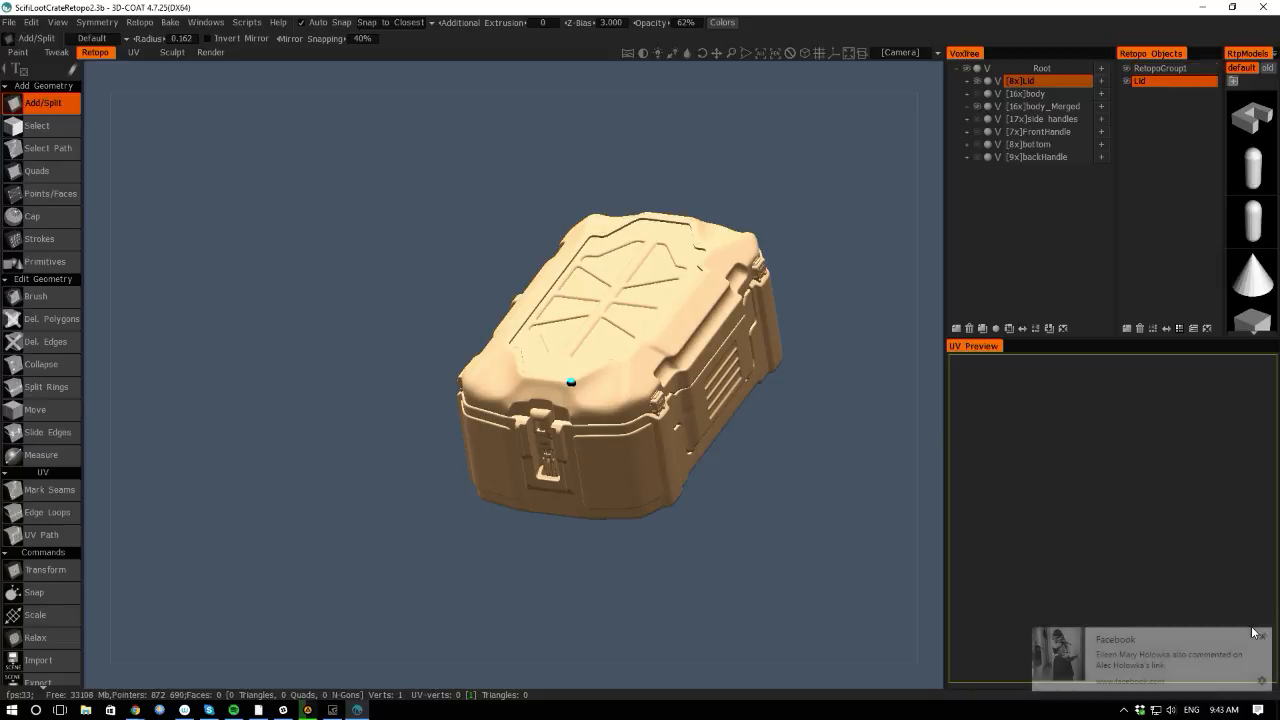
scroll(342, 339, up, 3)
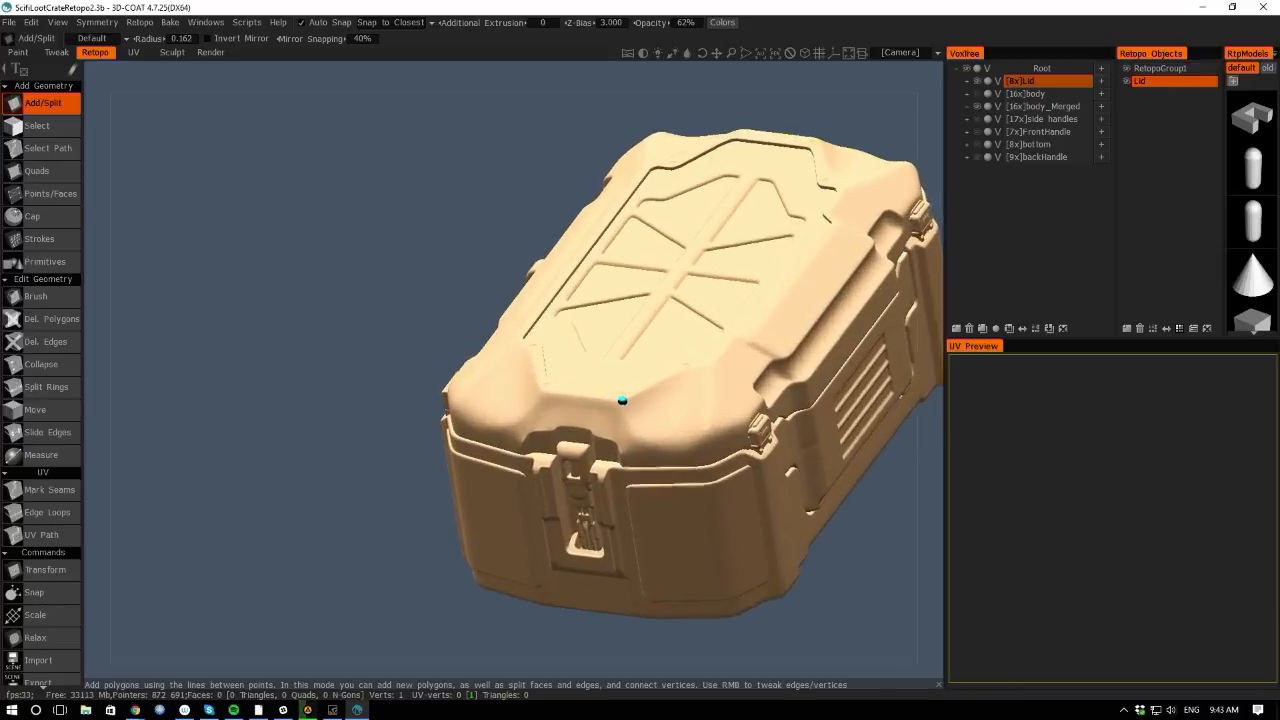
click(1140, 328)
scroll(192, 314, up, 4)
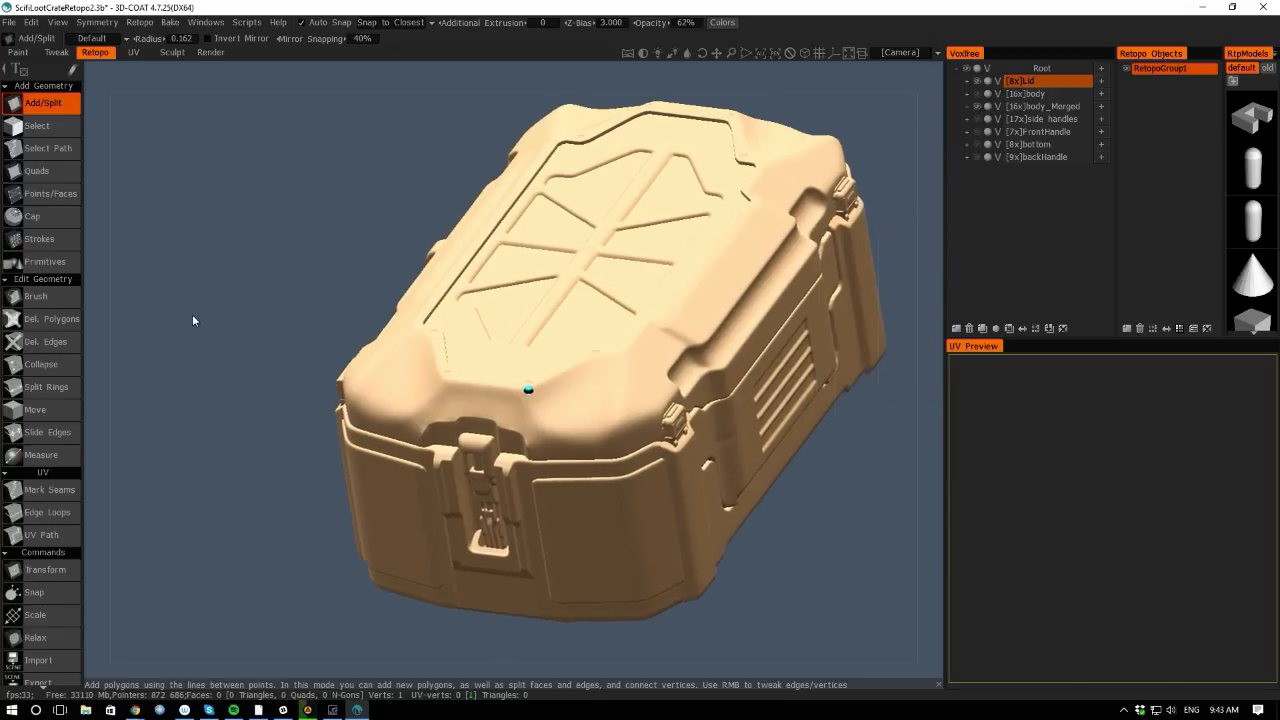
Place four points around the sloped lid corner beside the end latch with Points/Faces, and fill them with a quad.
key(space)
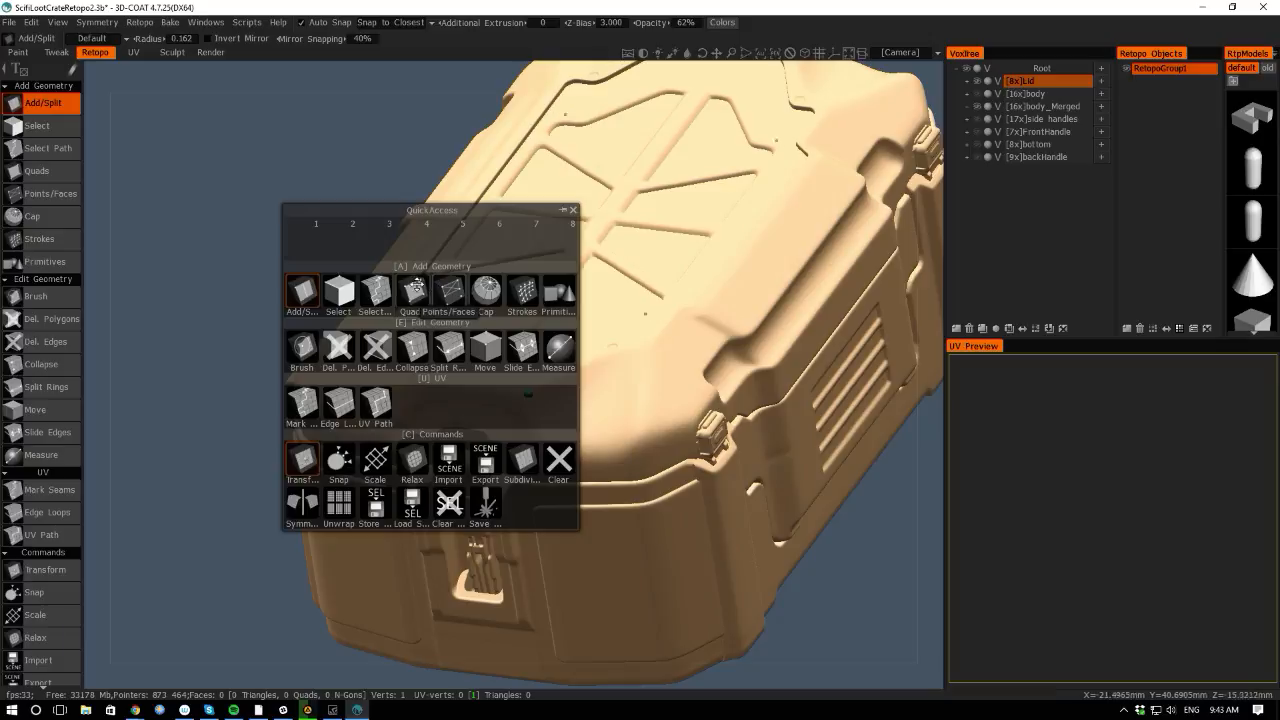
click(445, 290)
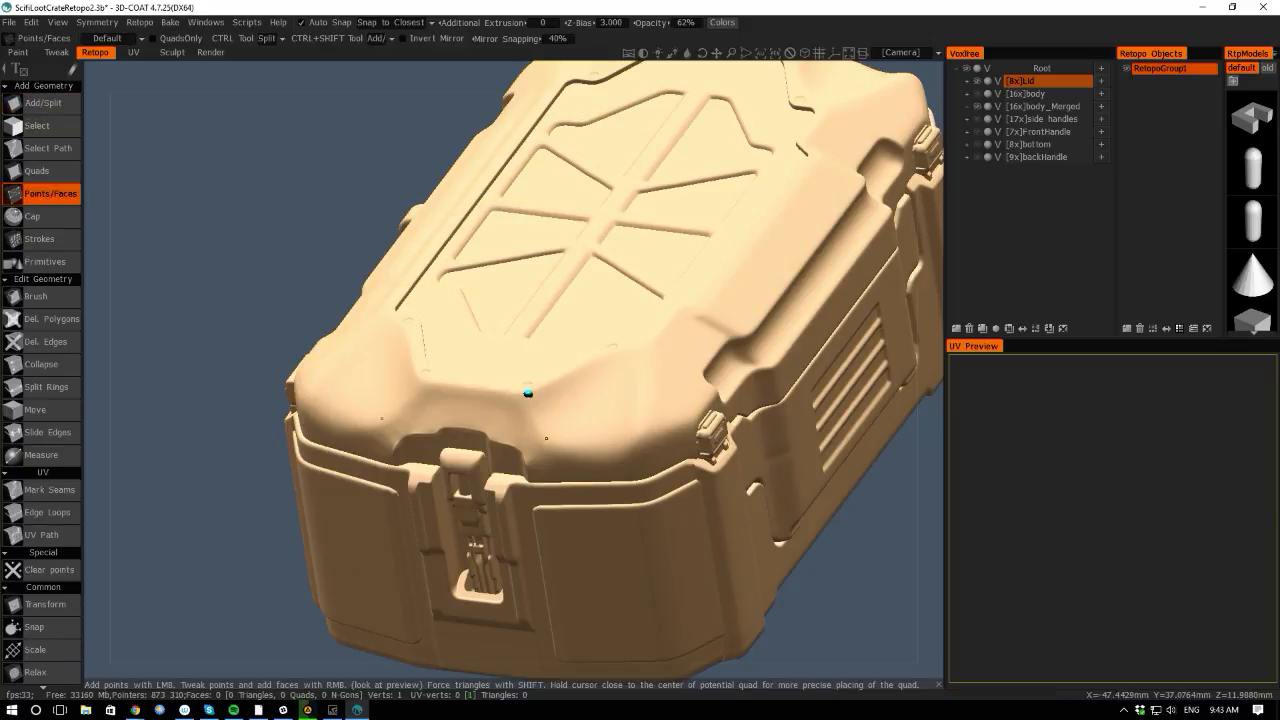
click(635, 432)
click(641, 353)
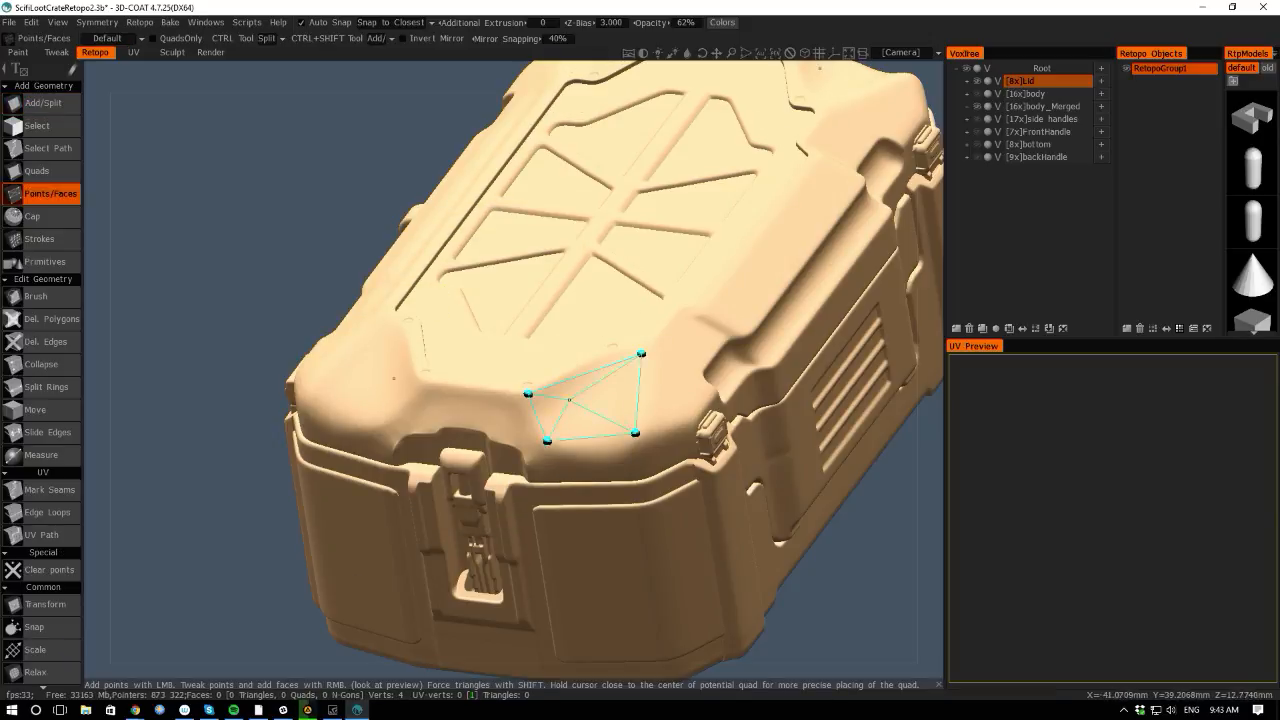
right_click(590, 404)
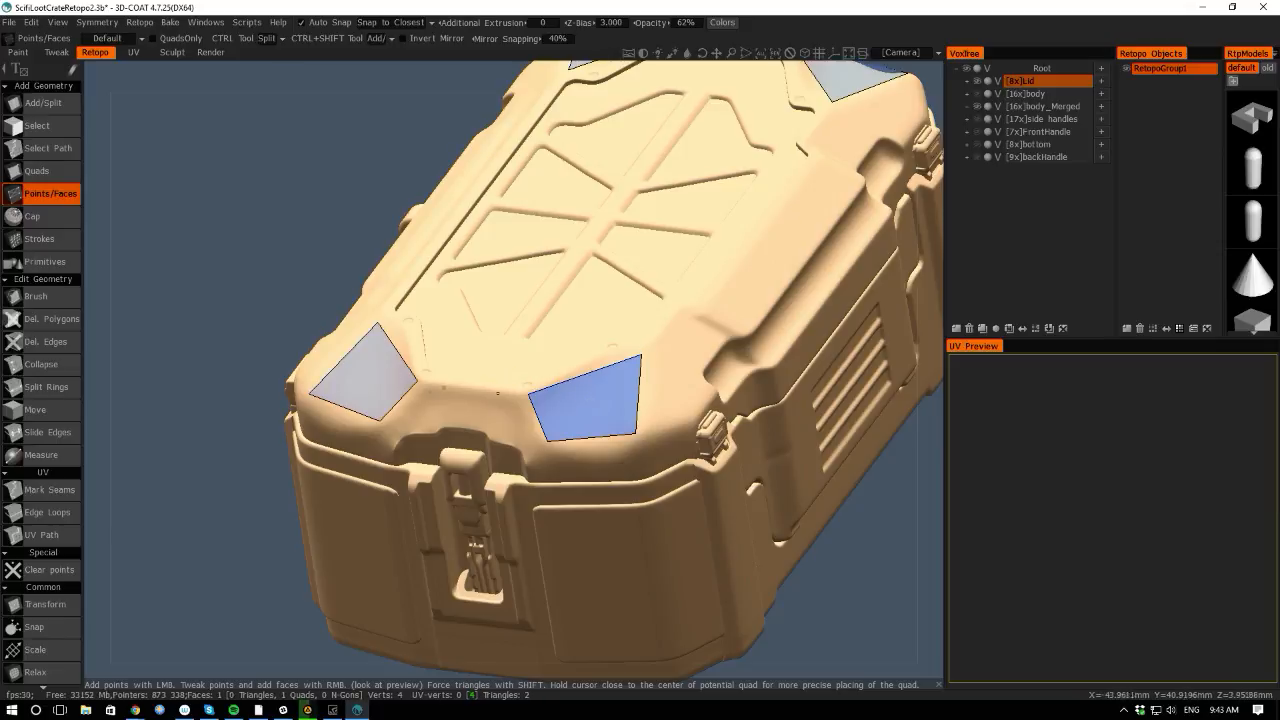
click(491, 408)
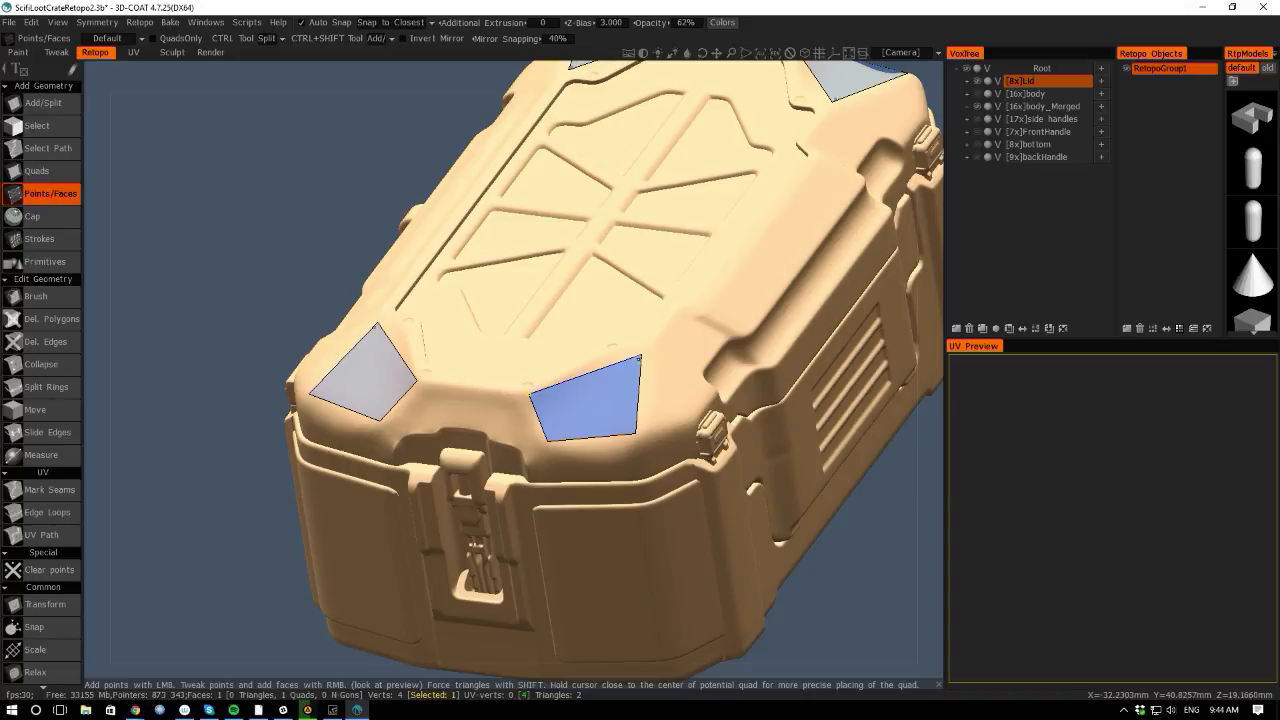
Narrow the corner quad by moving its two outer vertices inward, and add a second quad along that edge using two new points.
right_drag(639, 358, 592, 368)
right_drag(635, 432, 608, 441)
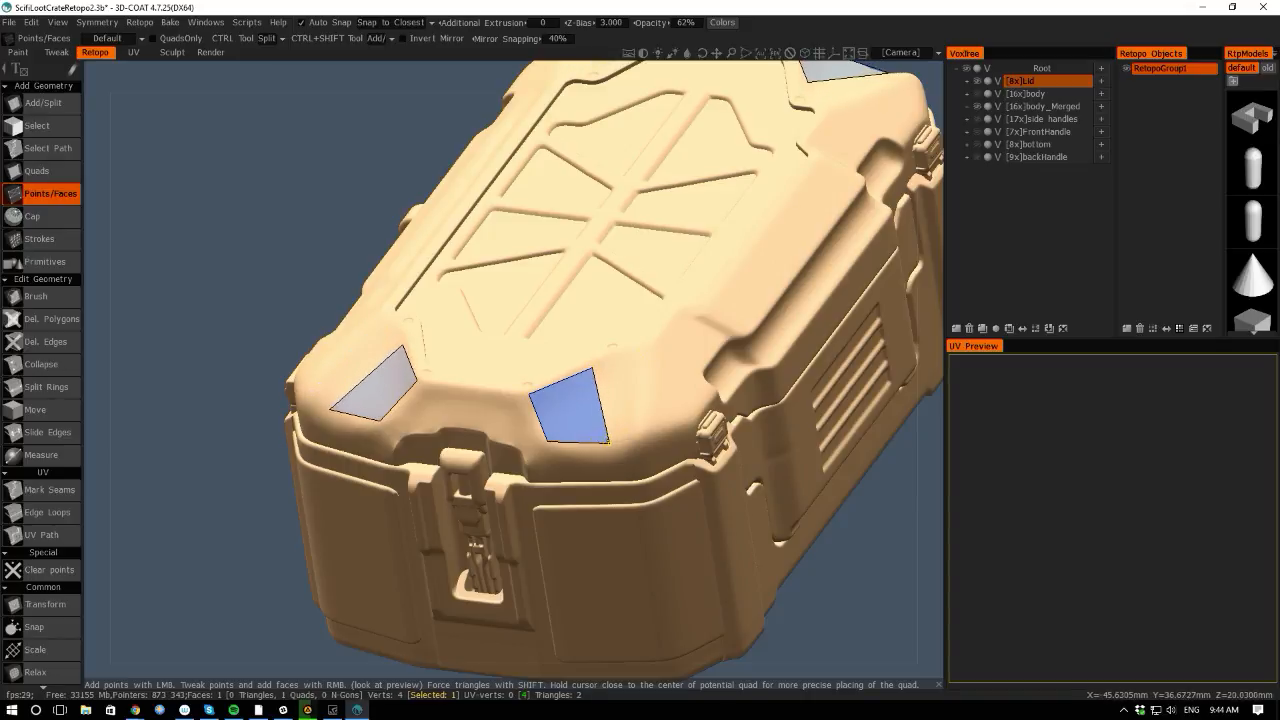
click(643, 354)
click(641, 430)
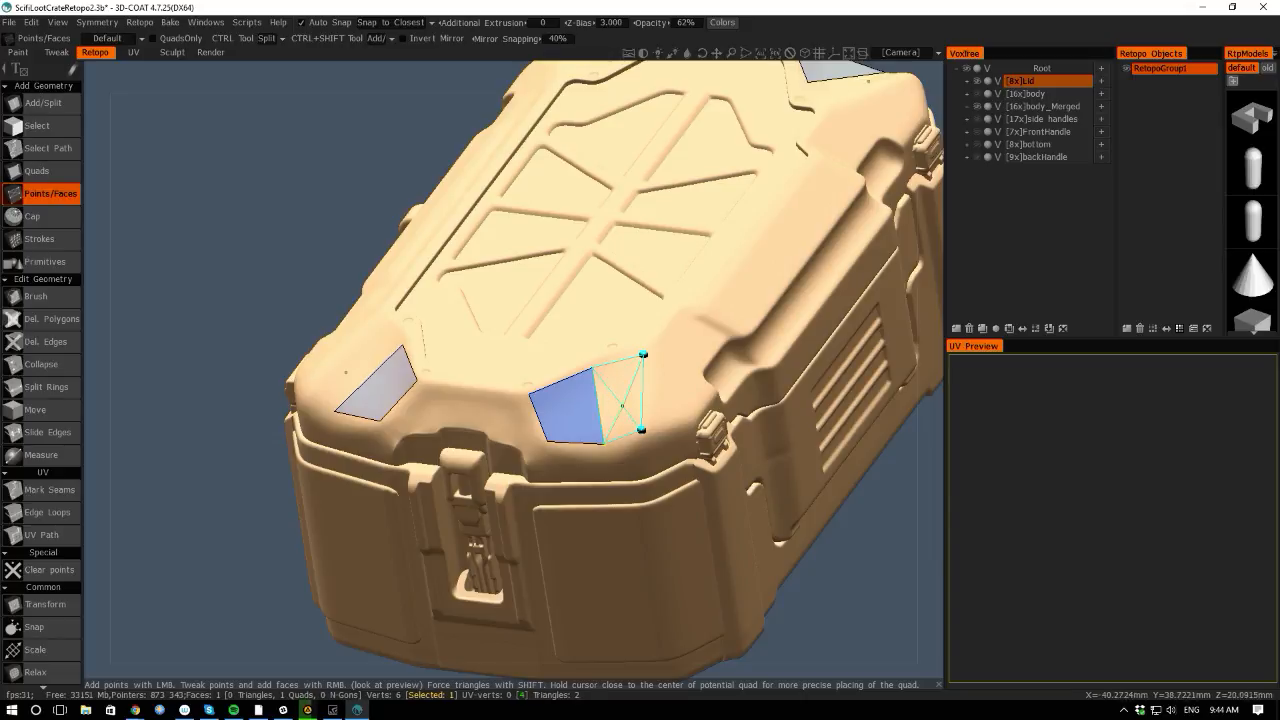
right_click(622, 403)
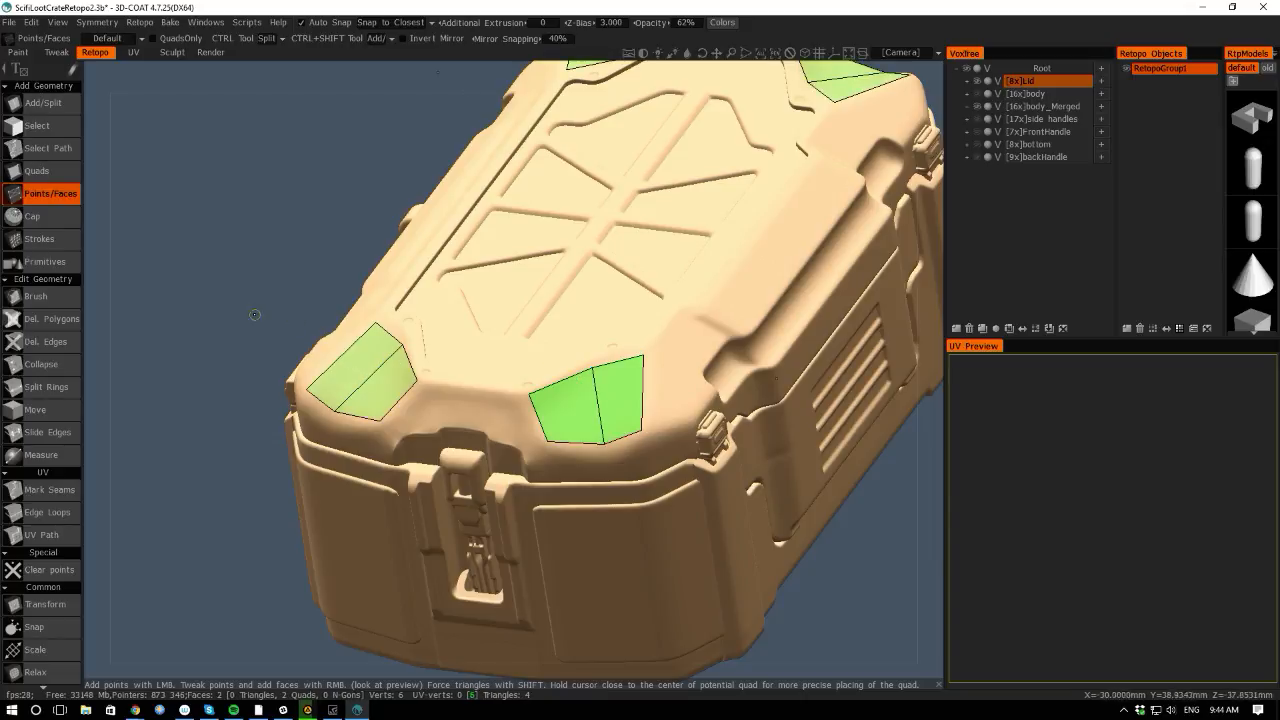
drag(94, 349, 410, 348)
key(space)
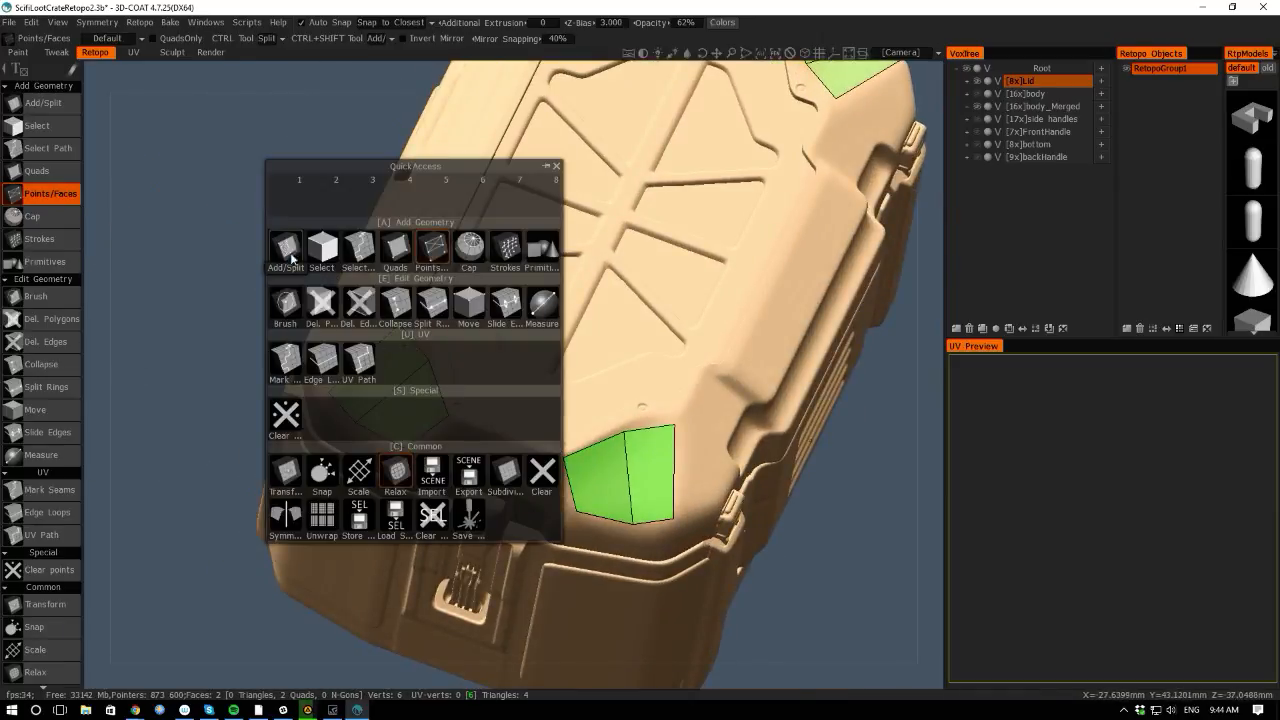
click(289, 256)
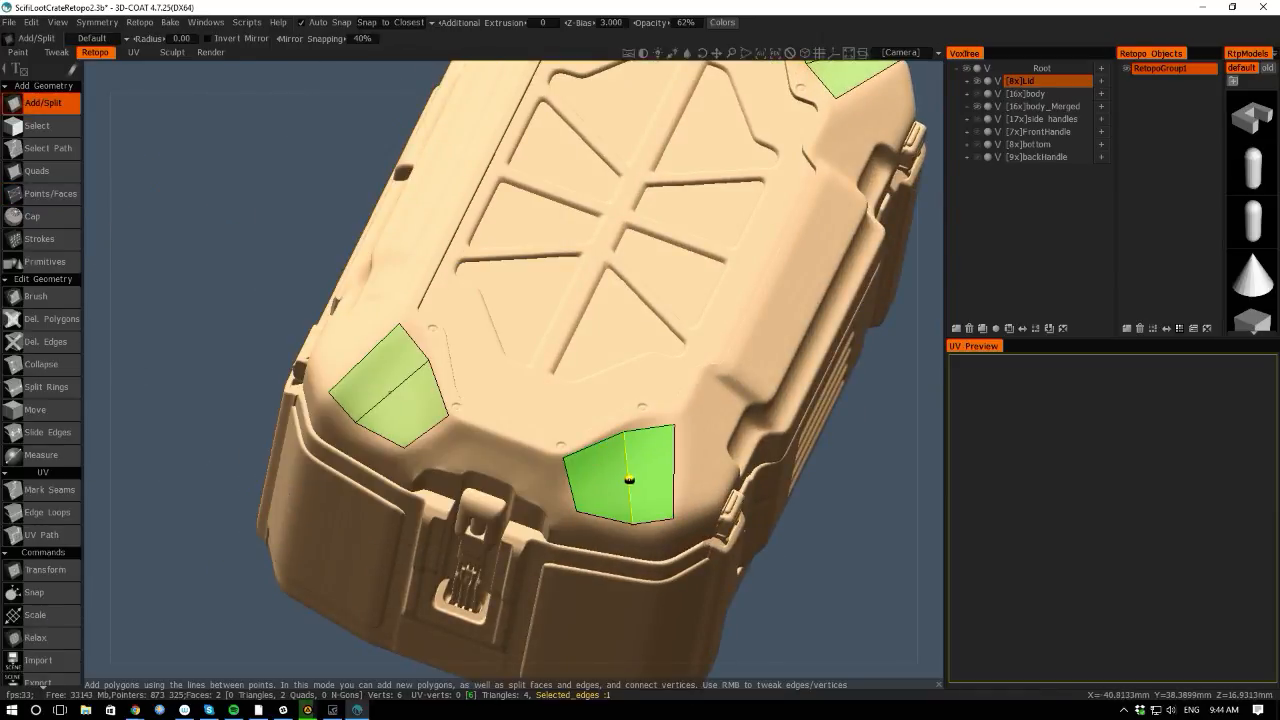
key(space)
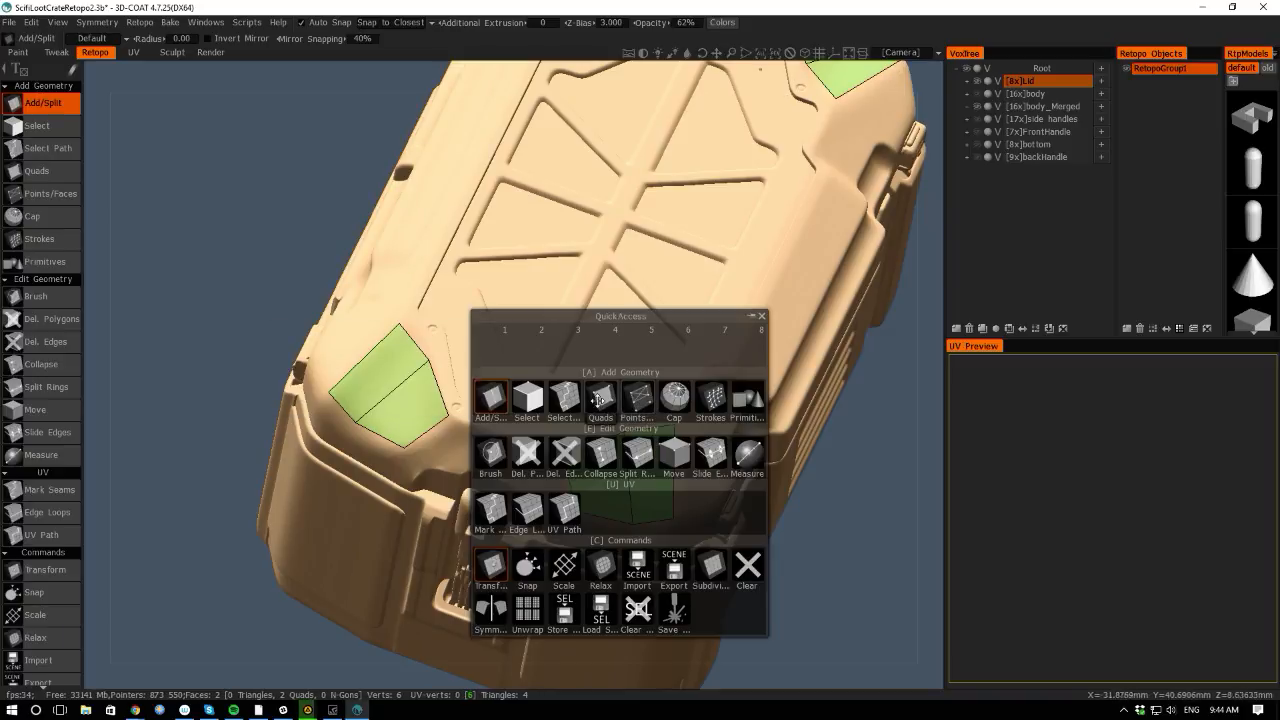
click(637, 399)
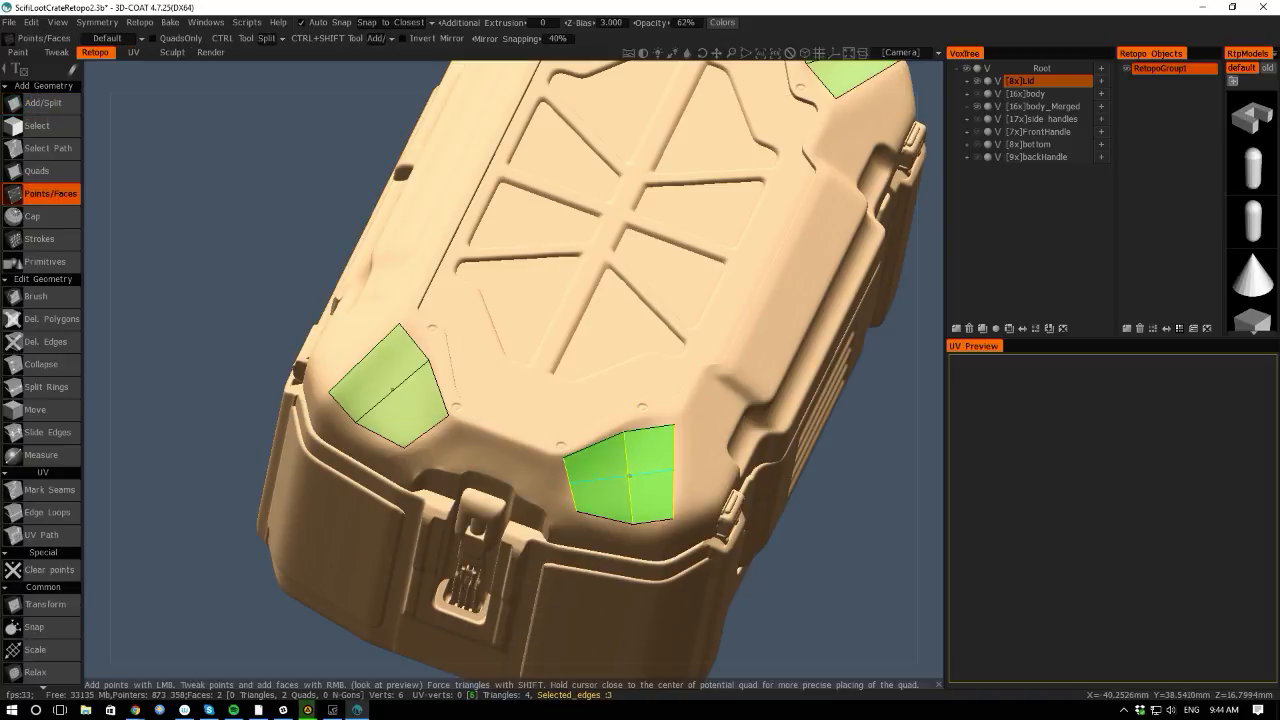
Move the patch's upper outer vertex toward the lid centre, split both corner quads crosswise, and adjust the patch's border vertices.
right_drag(634, 430, 667, 417)
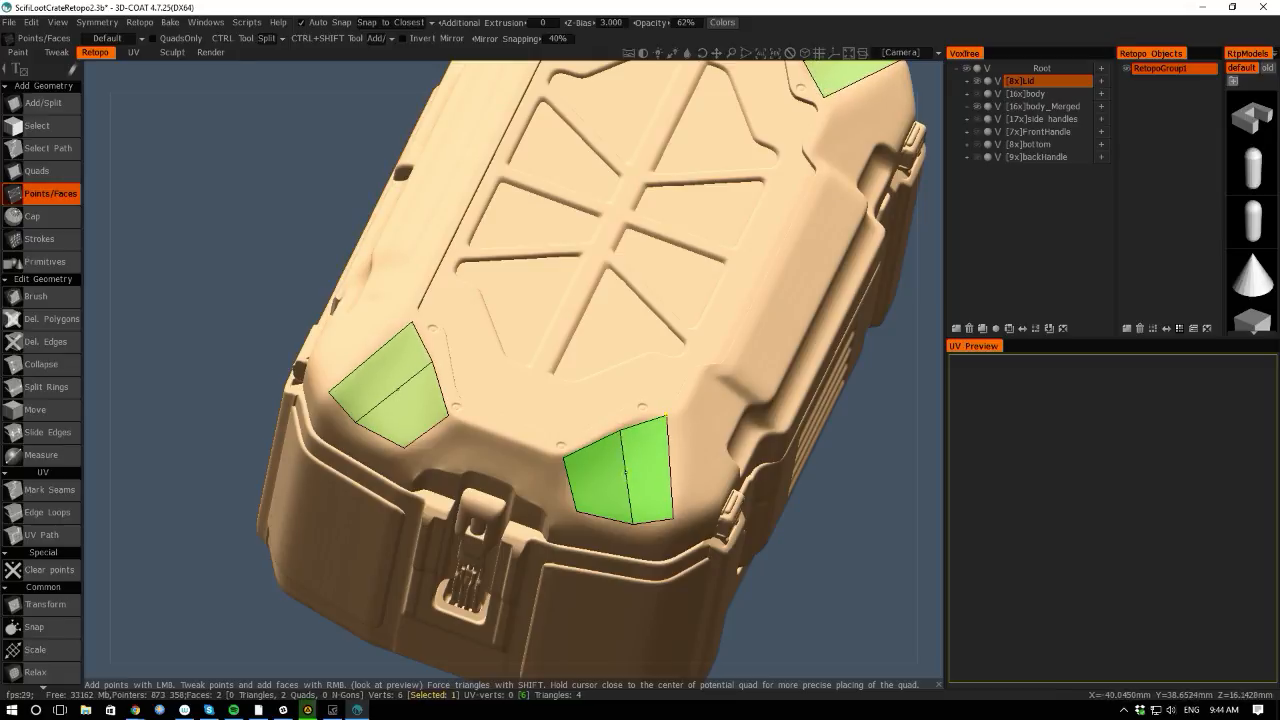
ctrl+click(627, 480)
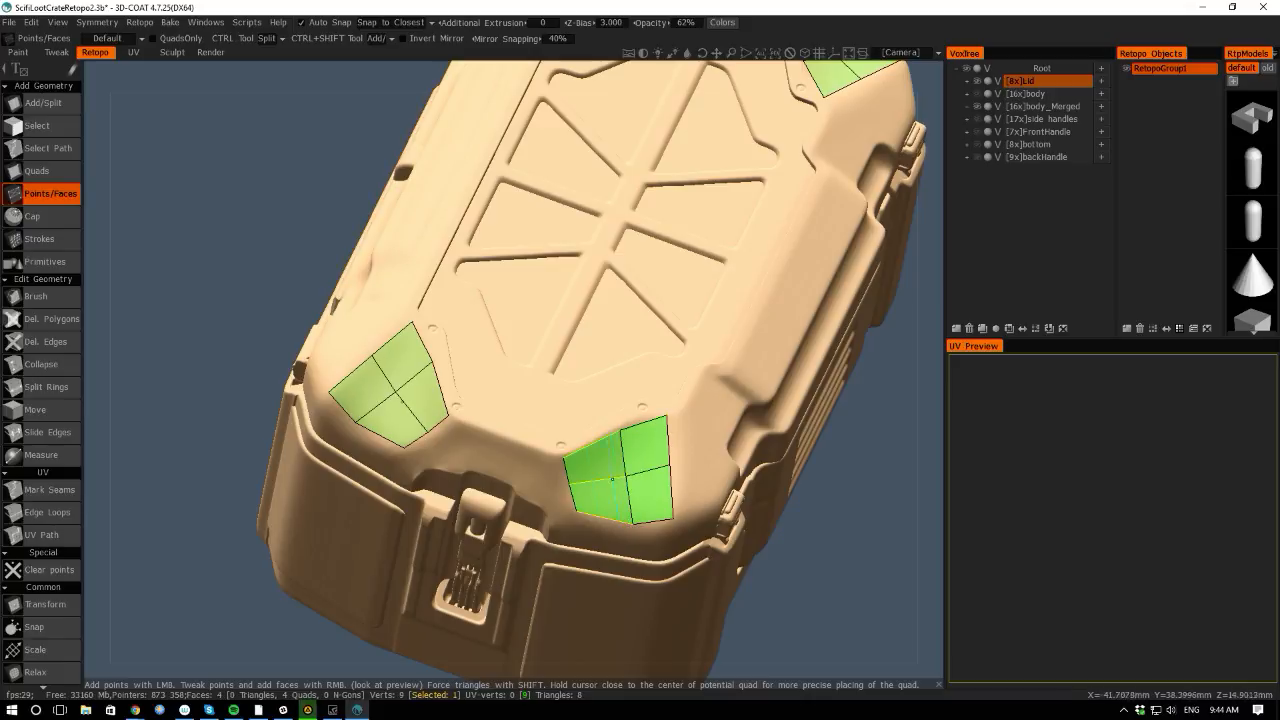
right_drag(577, 512, 570, 486)
right_drag(619, 431, 615, 428)
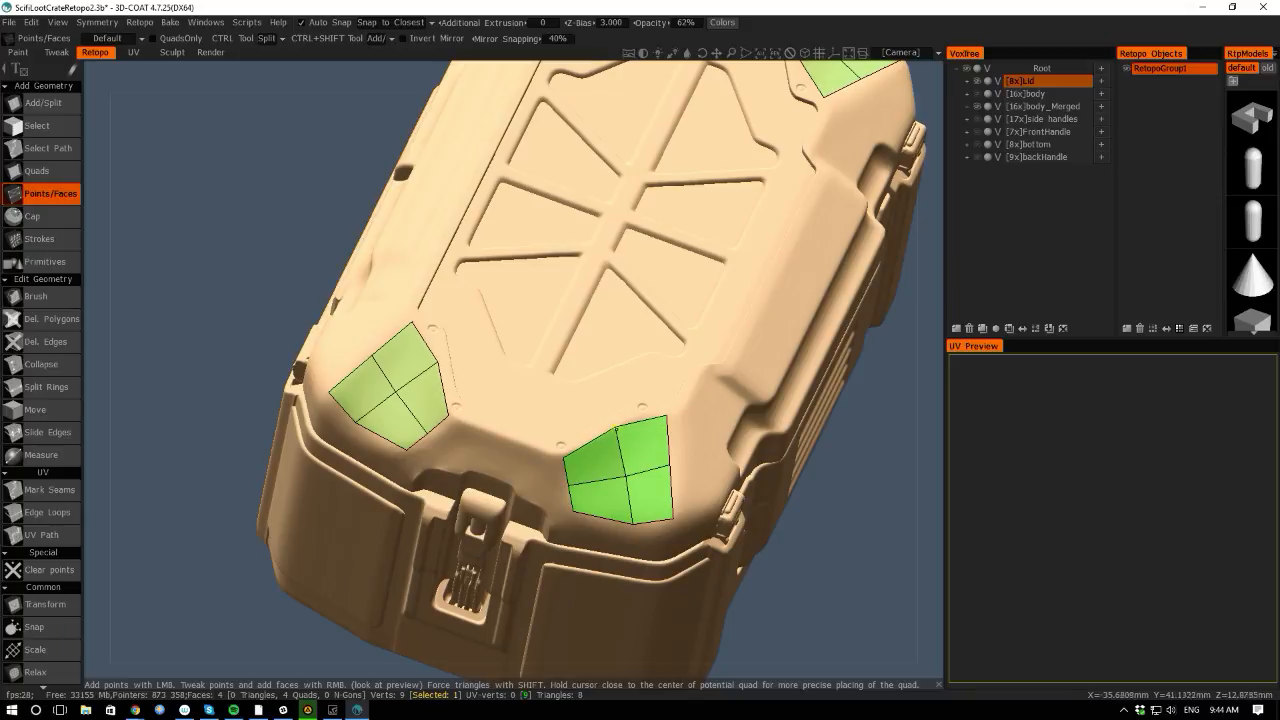
Examine the split corner patches from above and from the opposite side, ending in a top view of the lid.
right_drag(112, 266, 97, 197)
drag(97, 197, 205, 239)
middle_drag(205, 238, 211, 254)
right_drag(211, 254, 98, 316)
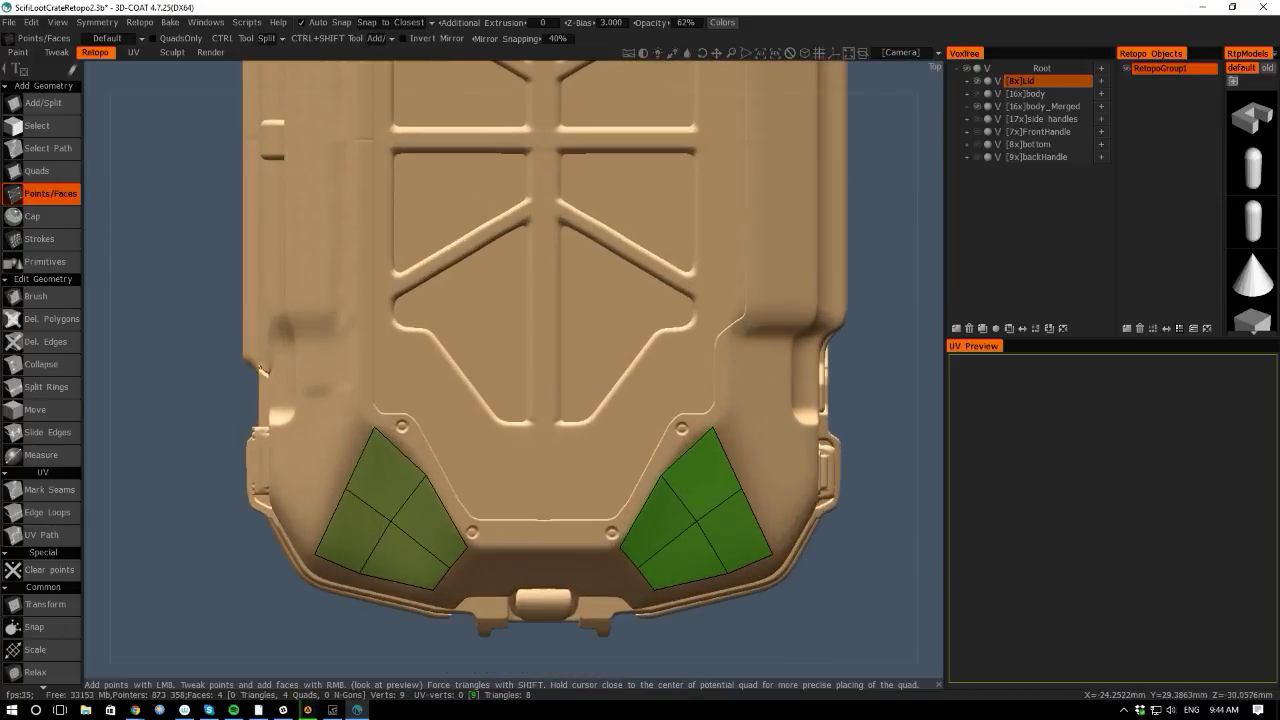
drag(91, 303, 300, 250)
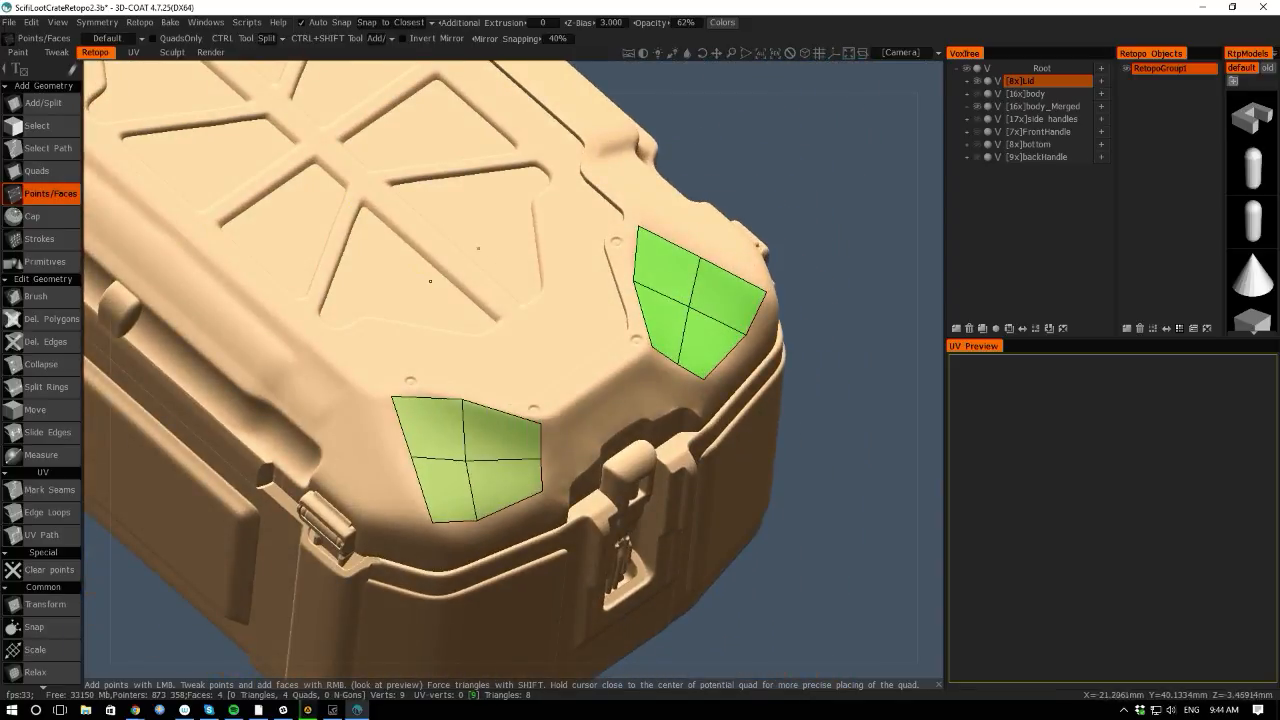
drag(101, 218, 752, 405)
drag(856, 434, 1026, 467)
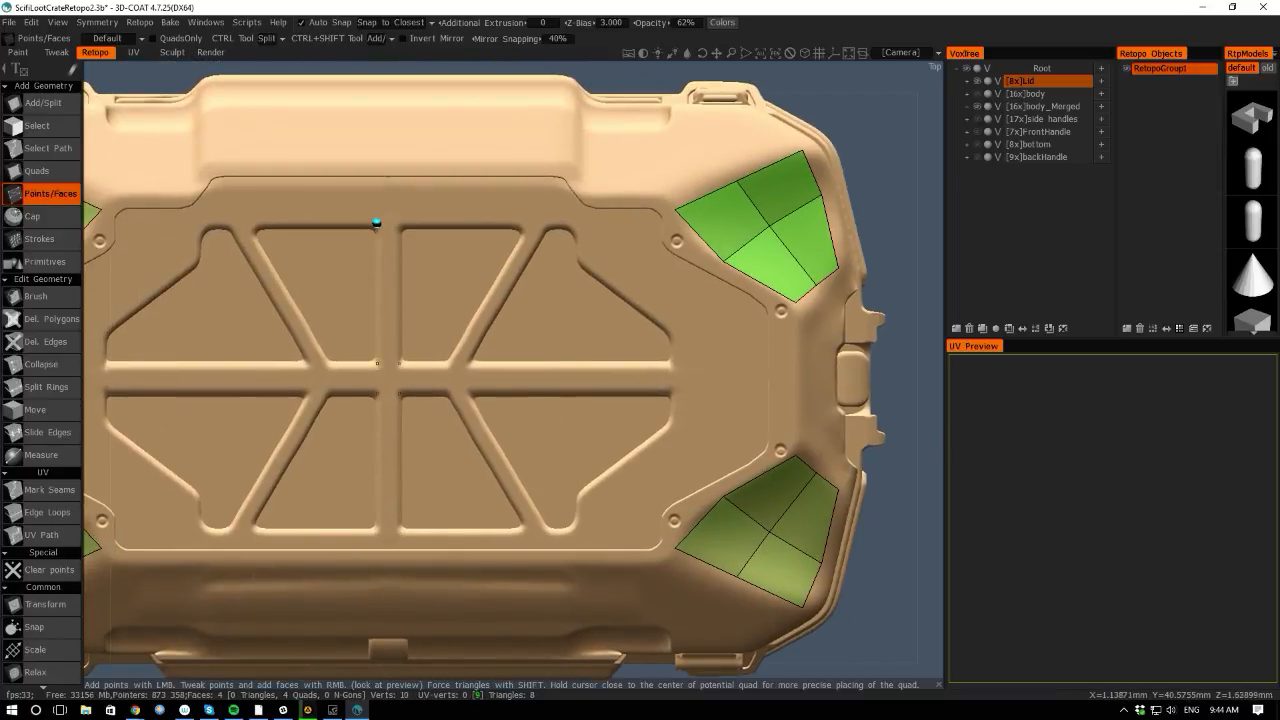
Place points along one arm of the lid's short central rib and fill half of its width with two quads.
click(376, 362)
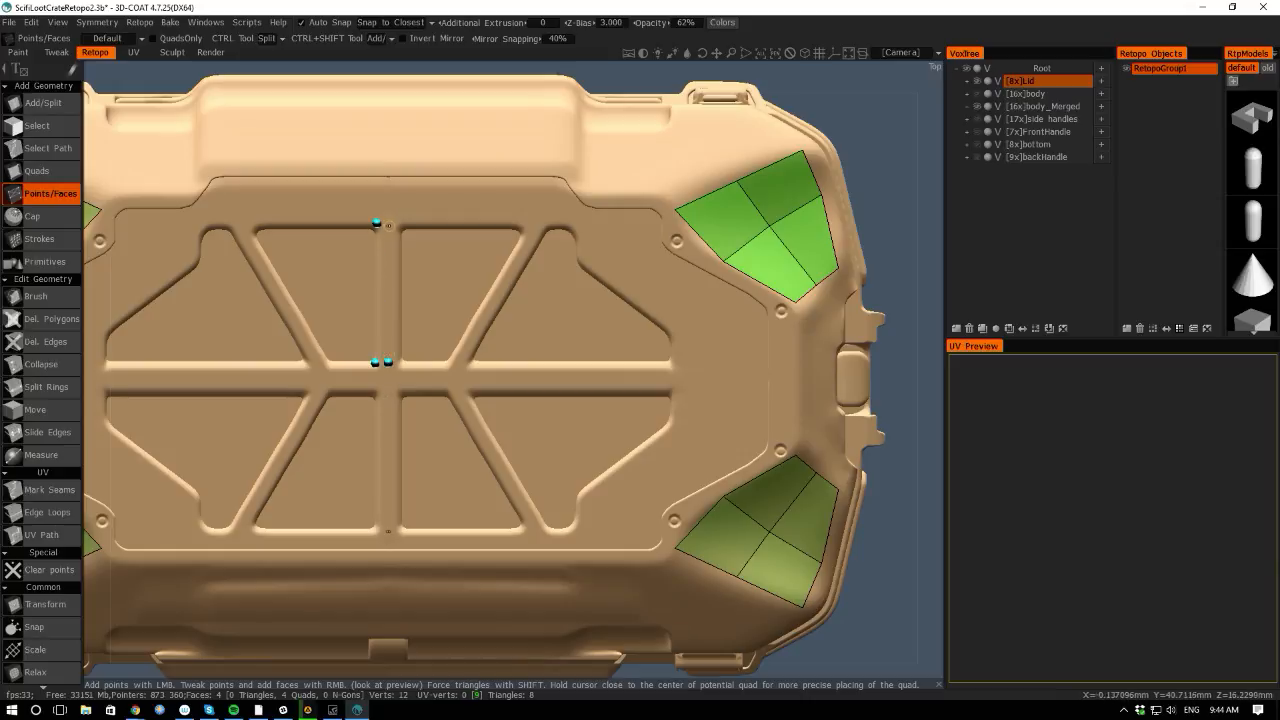
click(388, 223)
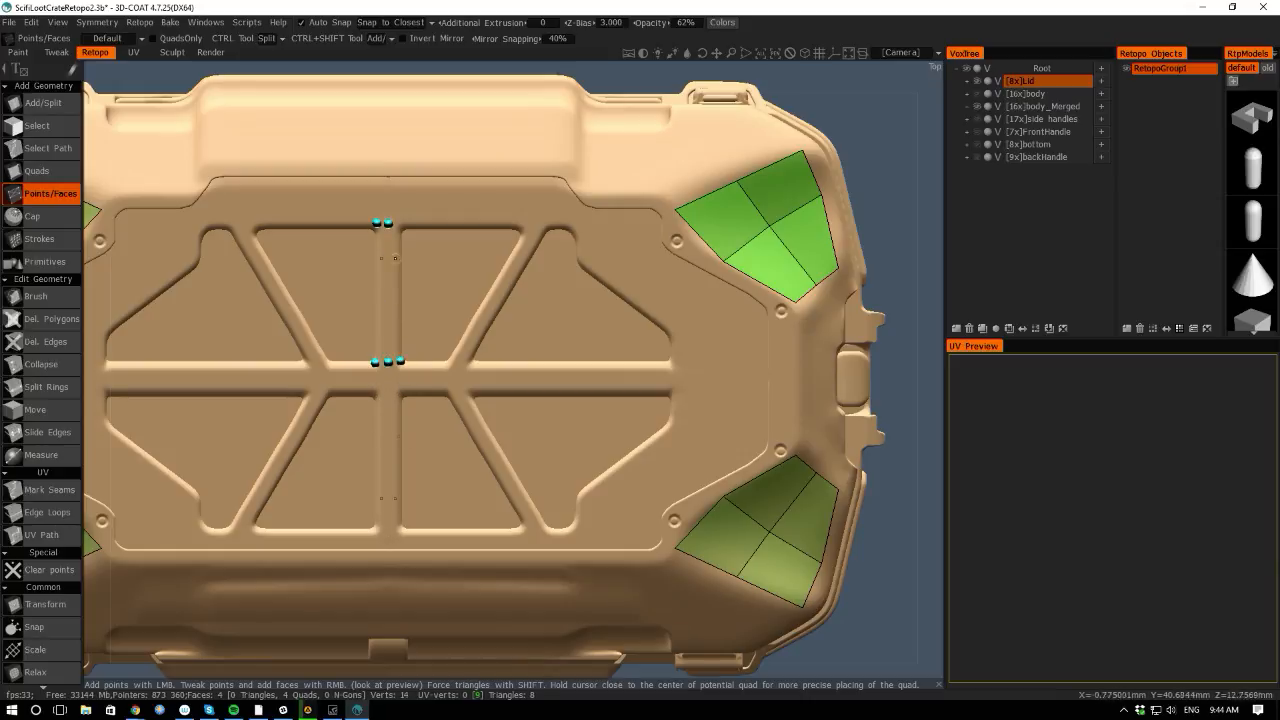
click(400, 223)
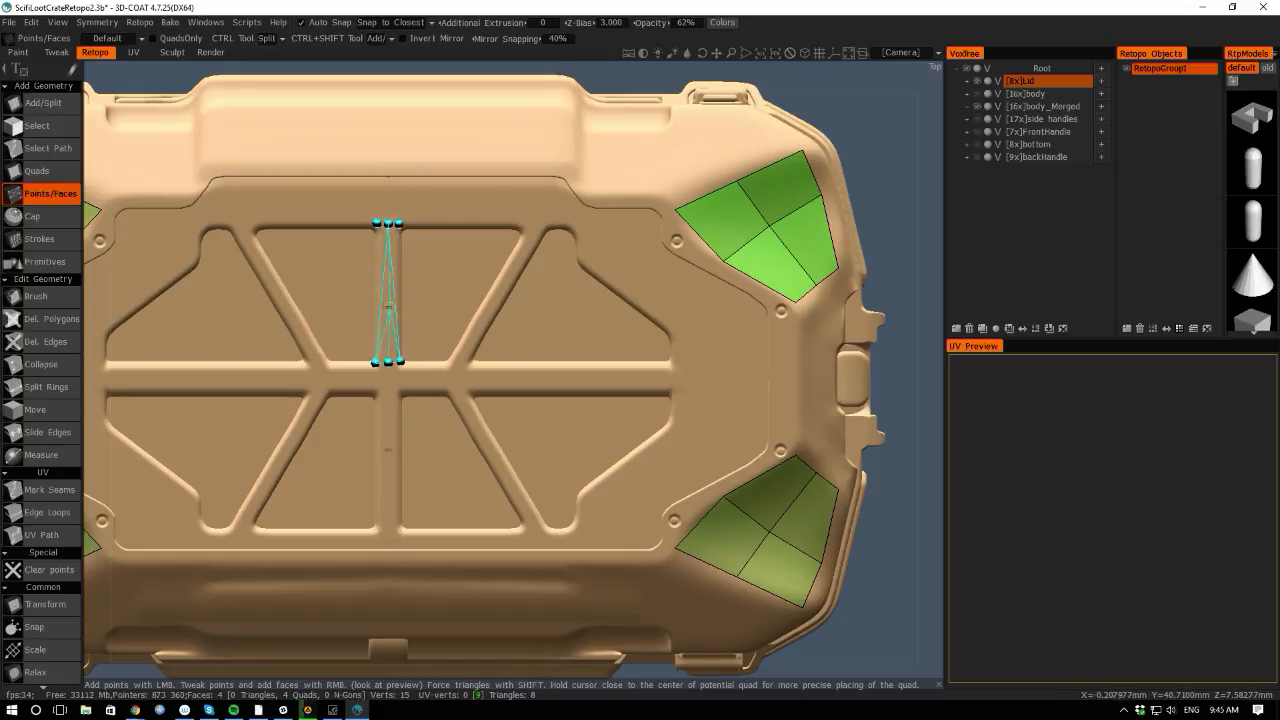
click(388, 294)
click(400, 294)
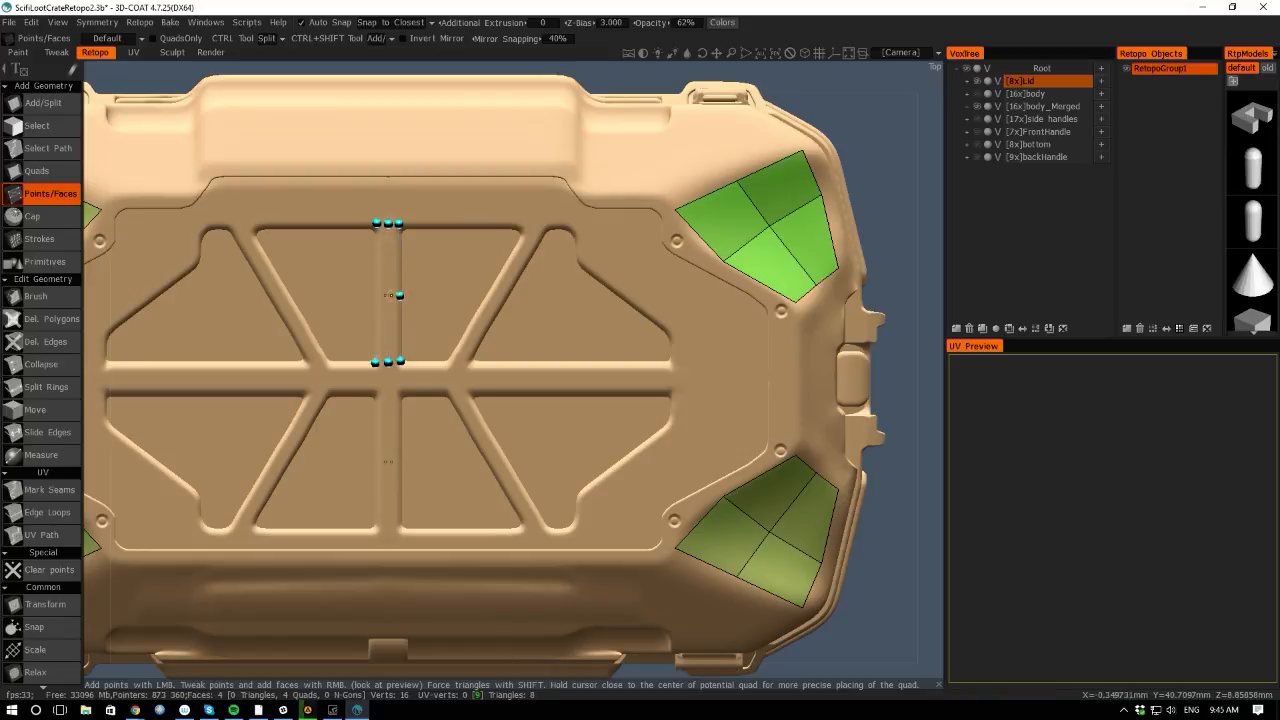
right_click(398, 268)
right_click(394, 316)
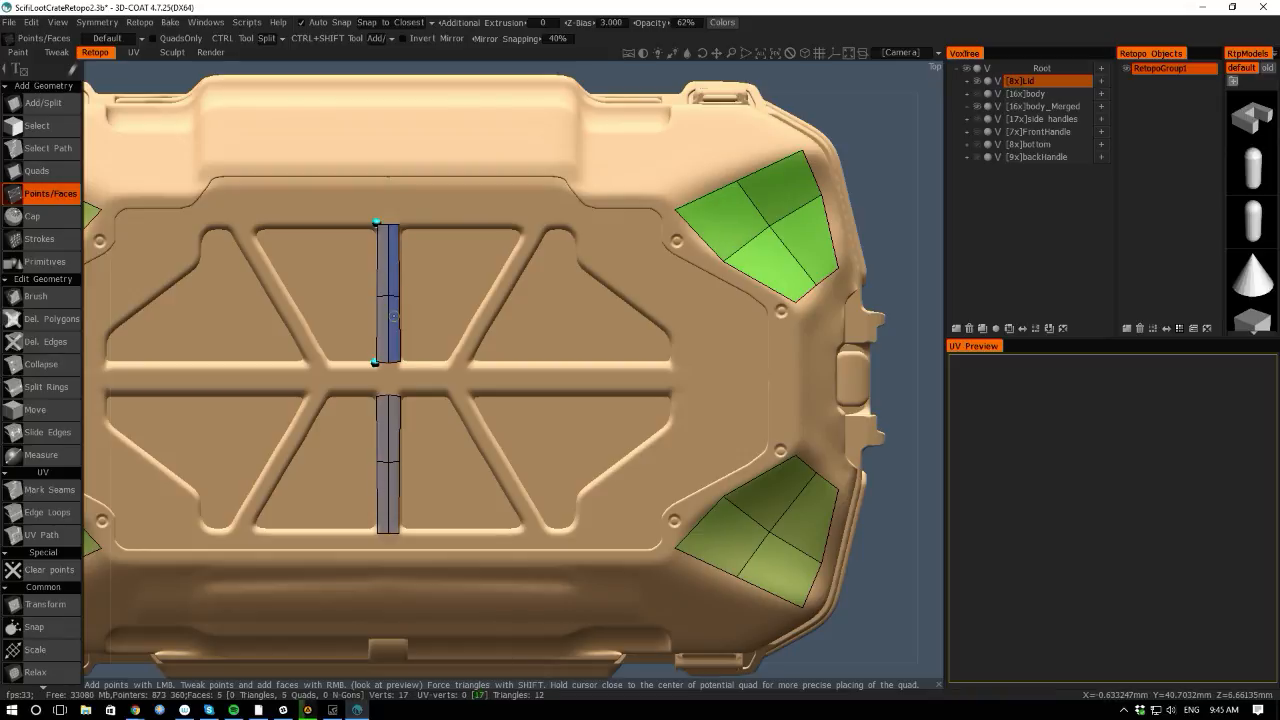
Try to fill the crossing of the two central ribs with a small quad from new points, and undo it.
click(388, 377)
click(374, 377)
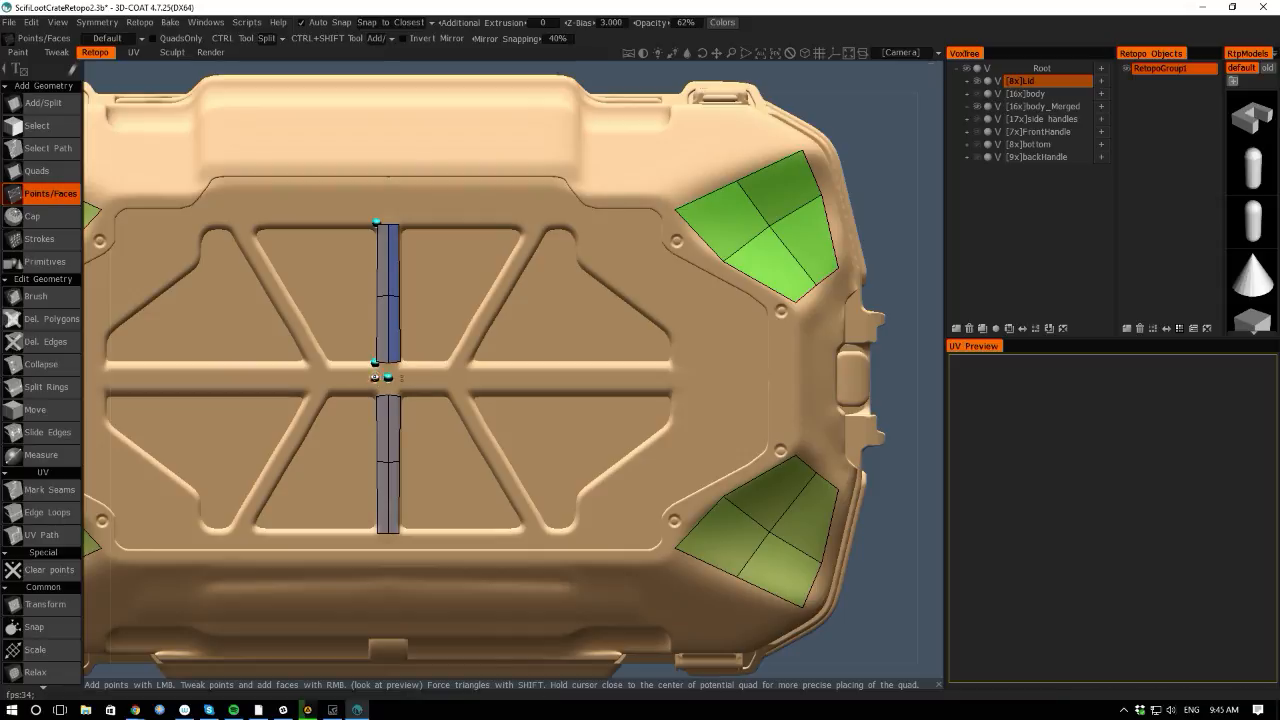
right_click(384, 372)
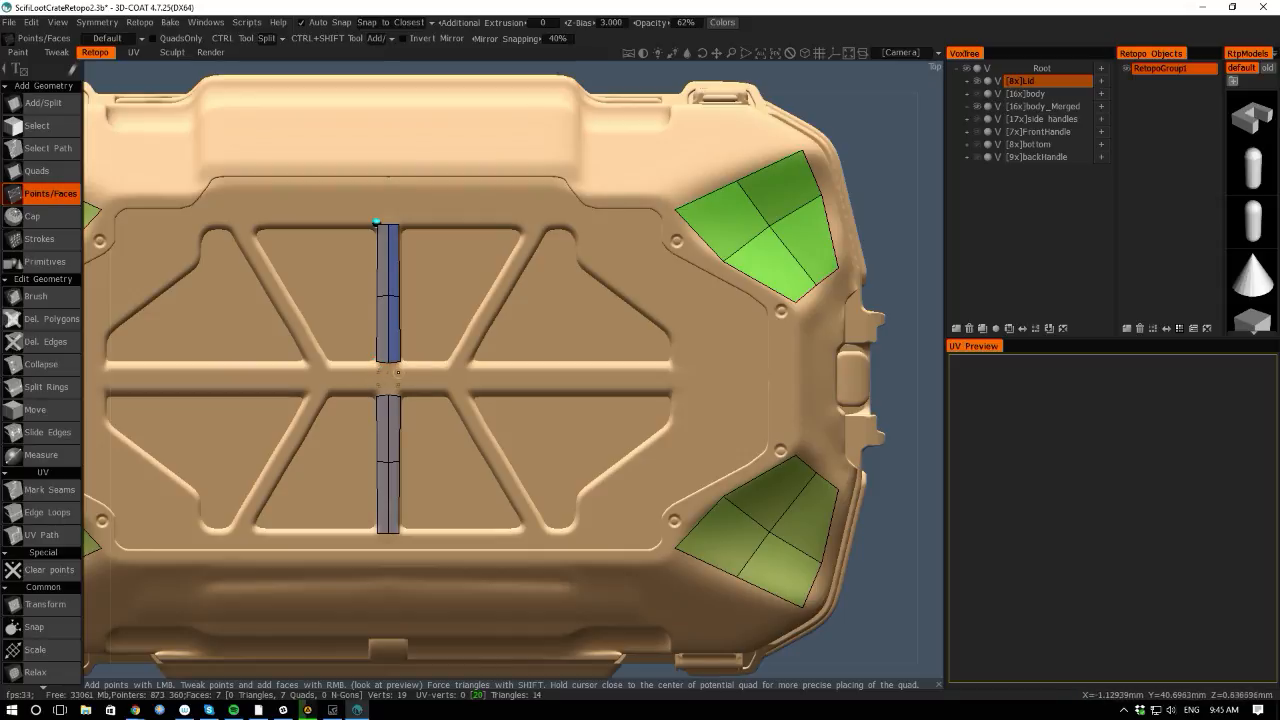
click(389, 372)
key(ctrl+z)
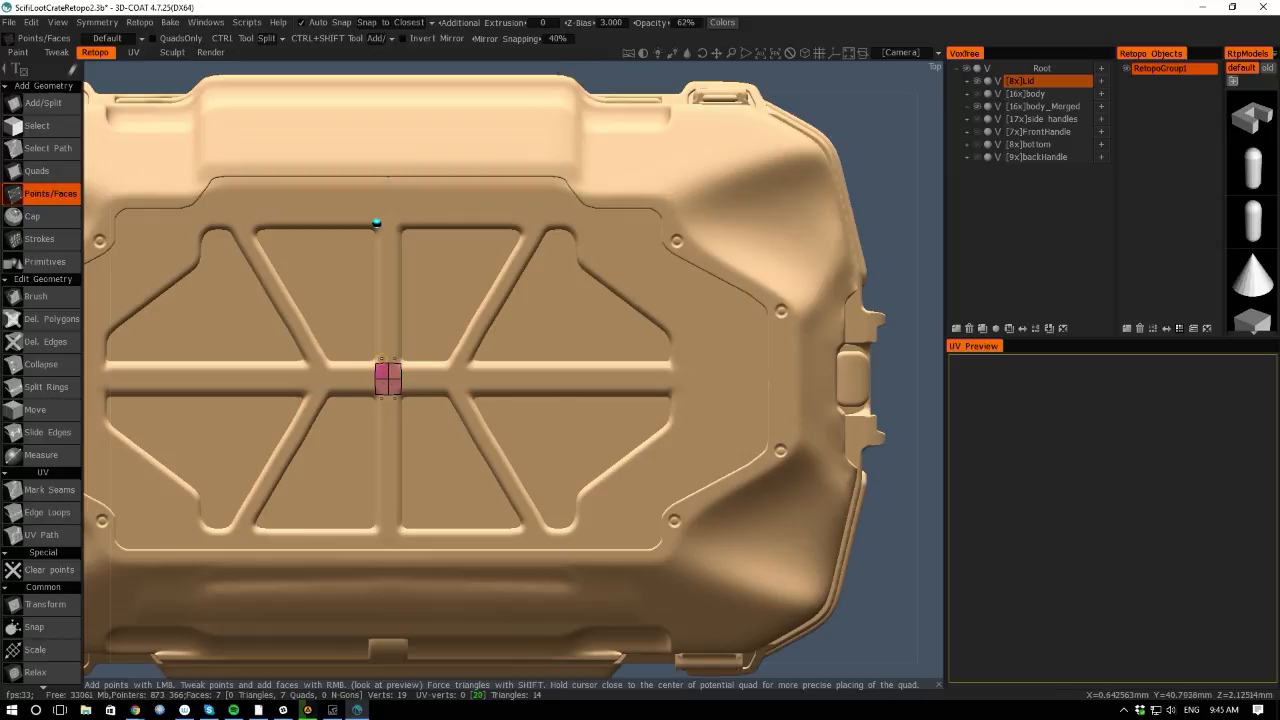
key(ctrl+z)
key(ctrl+z)
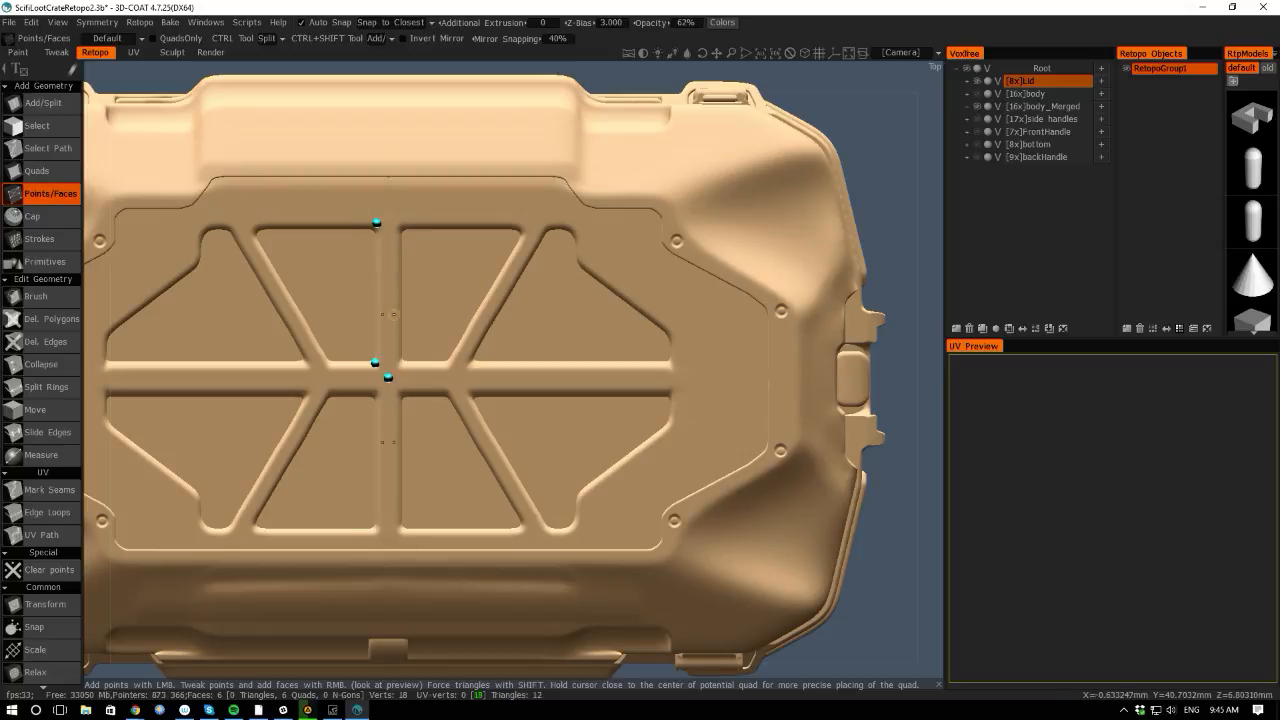
Place four points on the lengthwise rib between the crossing and the nearest diagonal rib, and fill them with a quad.
key(s)
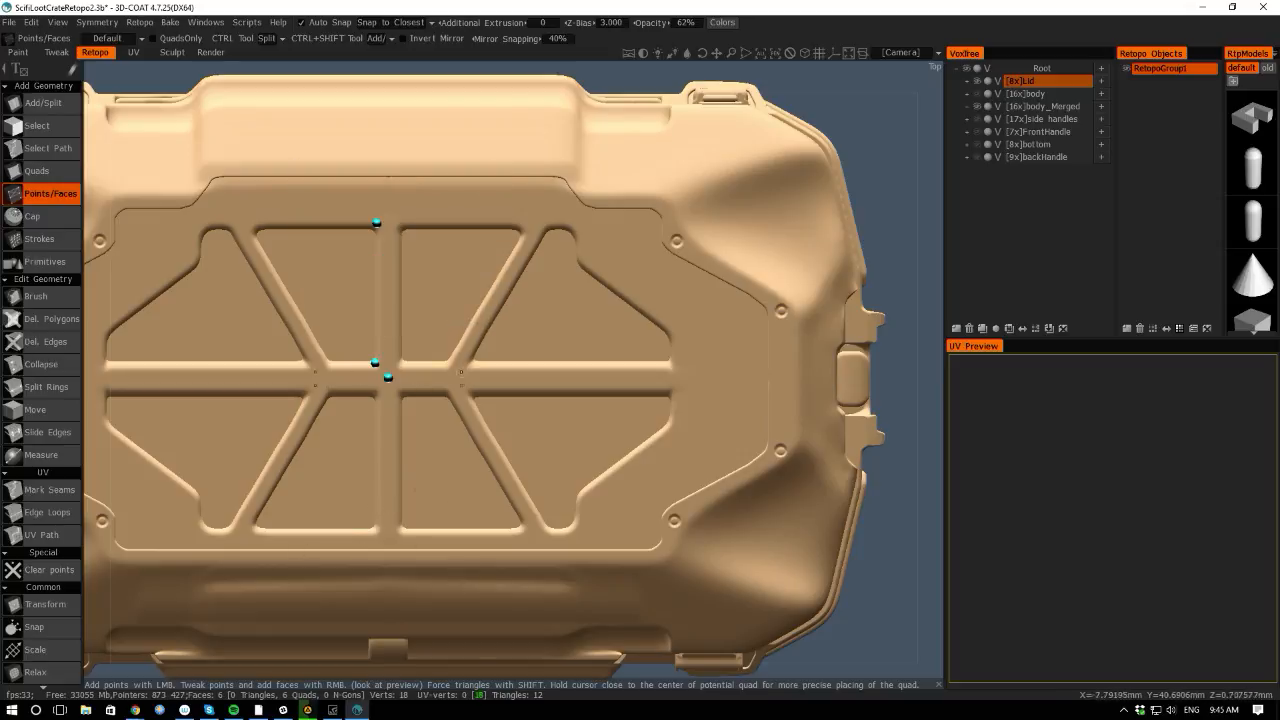
click(457, 362)
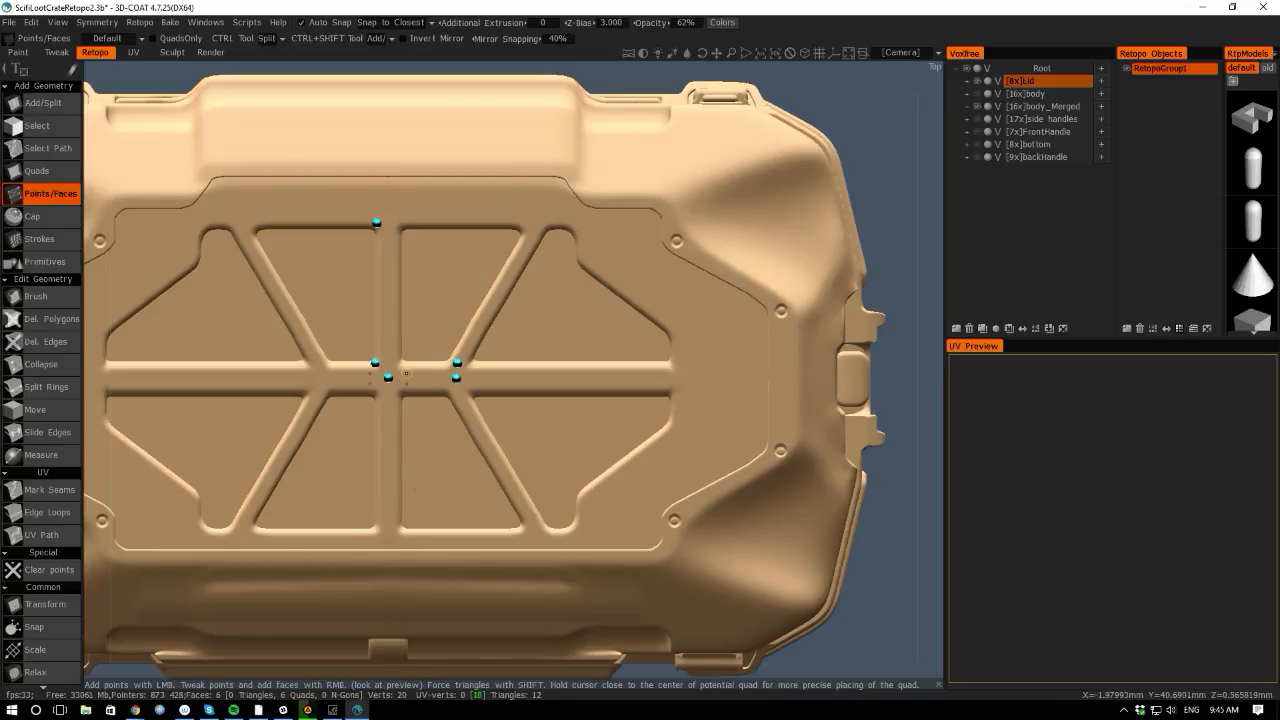
click(394, 362)
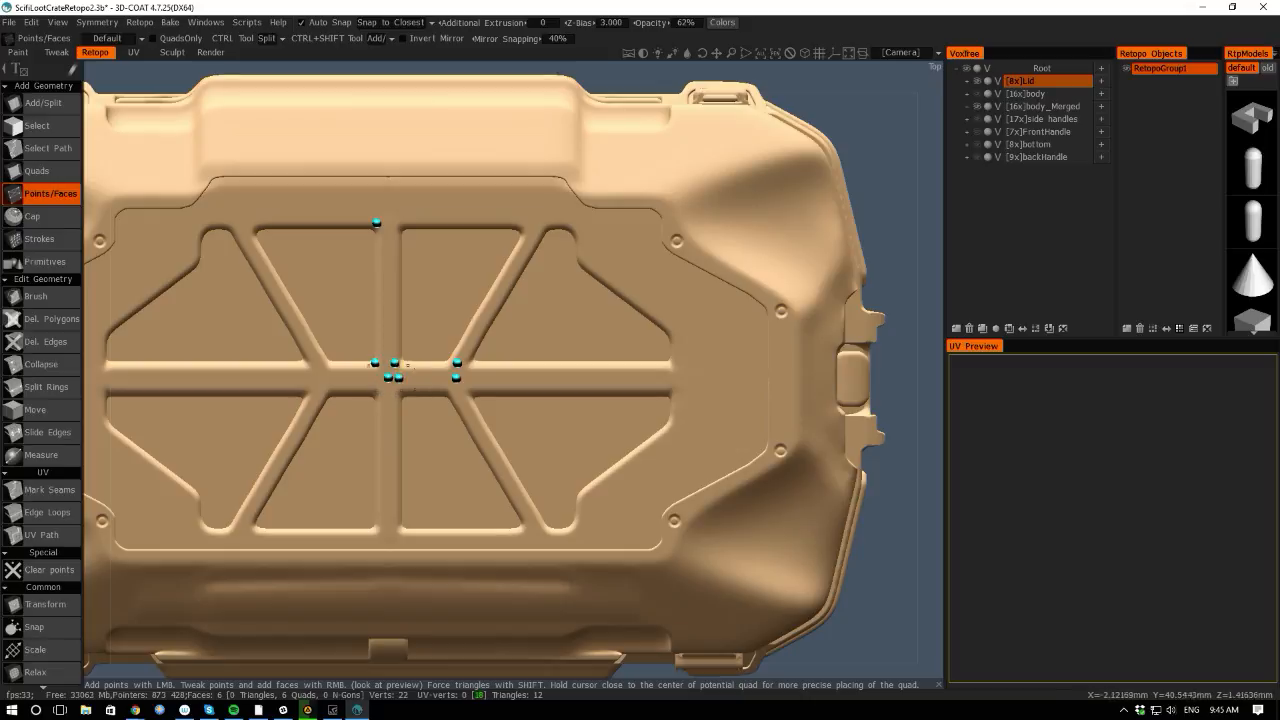
right_click(428, 371)
Turn off symmetry for the retopo mesh.
key(s)
click(368, 316)
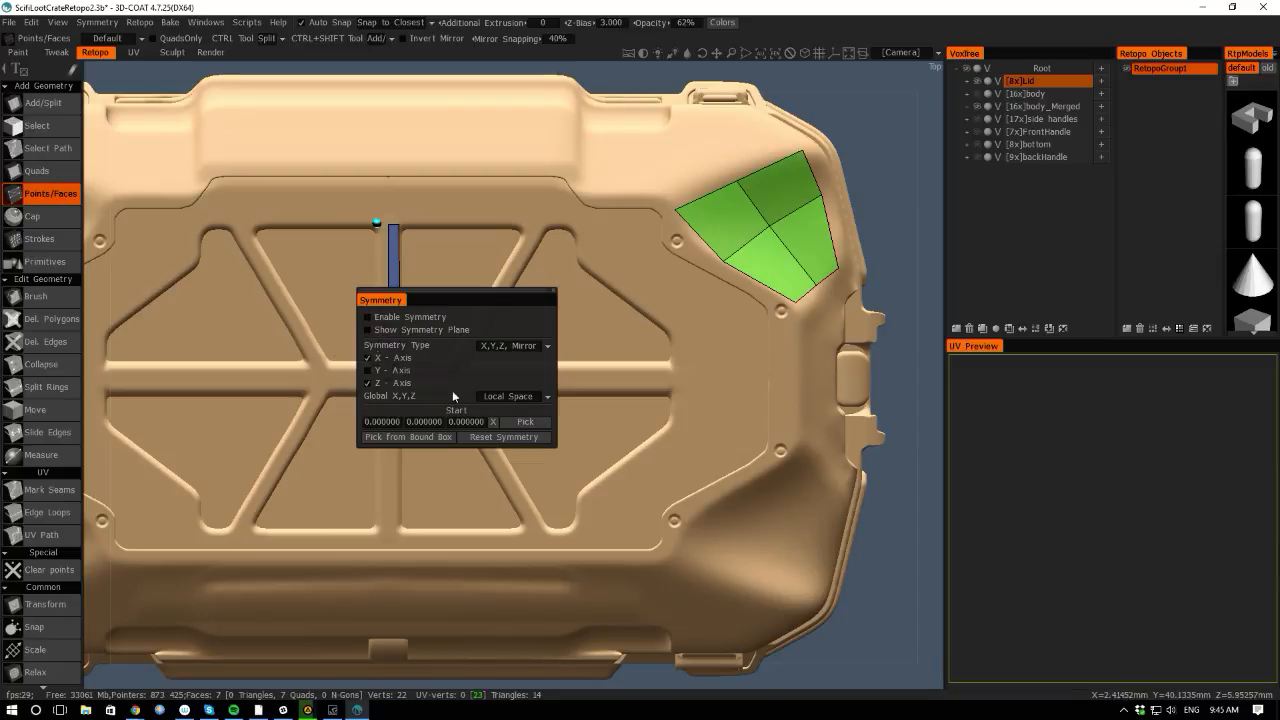
click(375, 362)
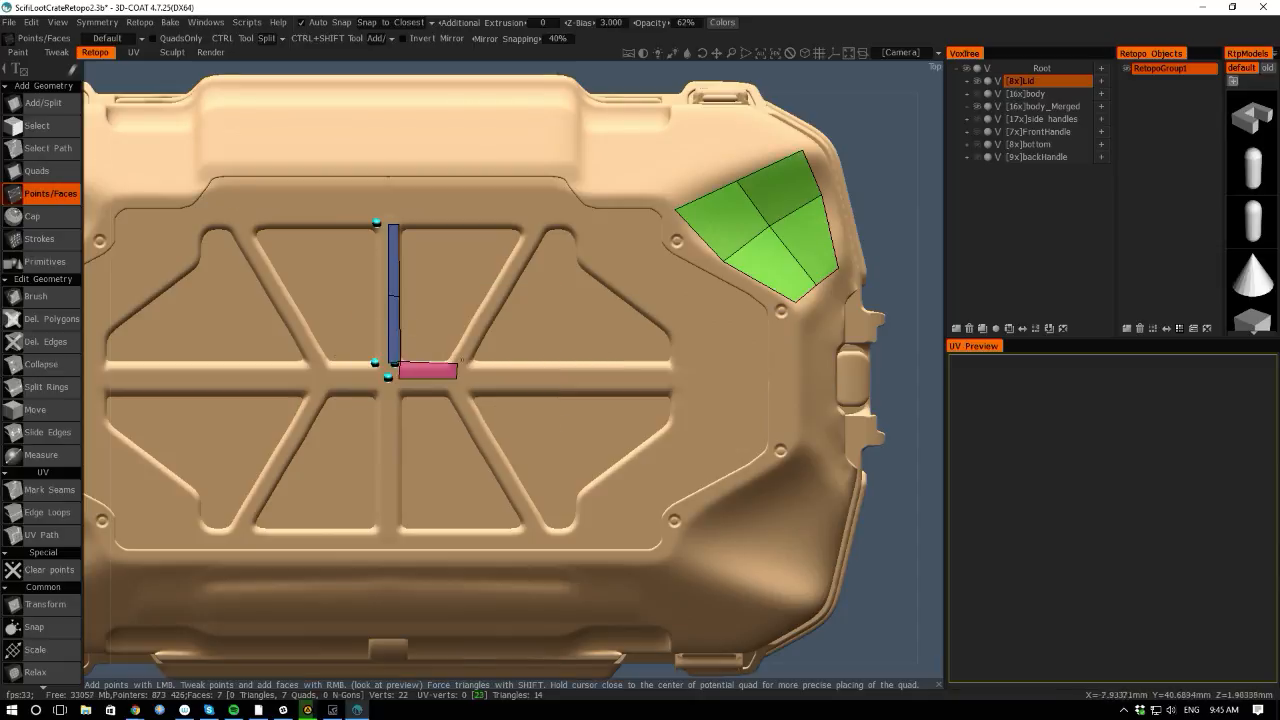
Adjust the corner patch's vertices along its inner edge and long side to even out the four quads.
right_drag(723, 261, 715, 257)
right_drag(675, 209, 684, 212)
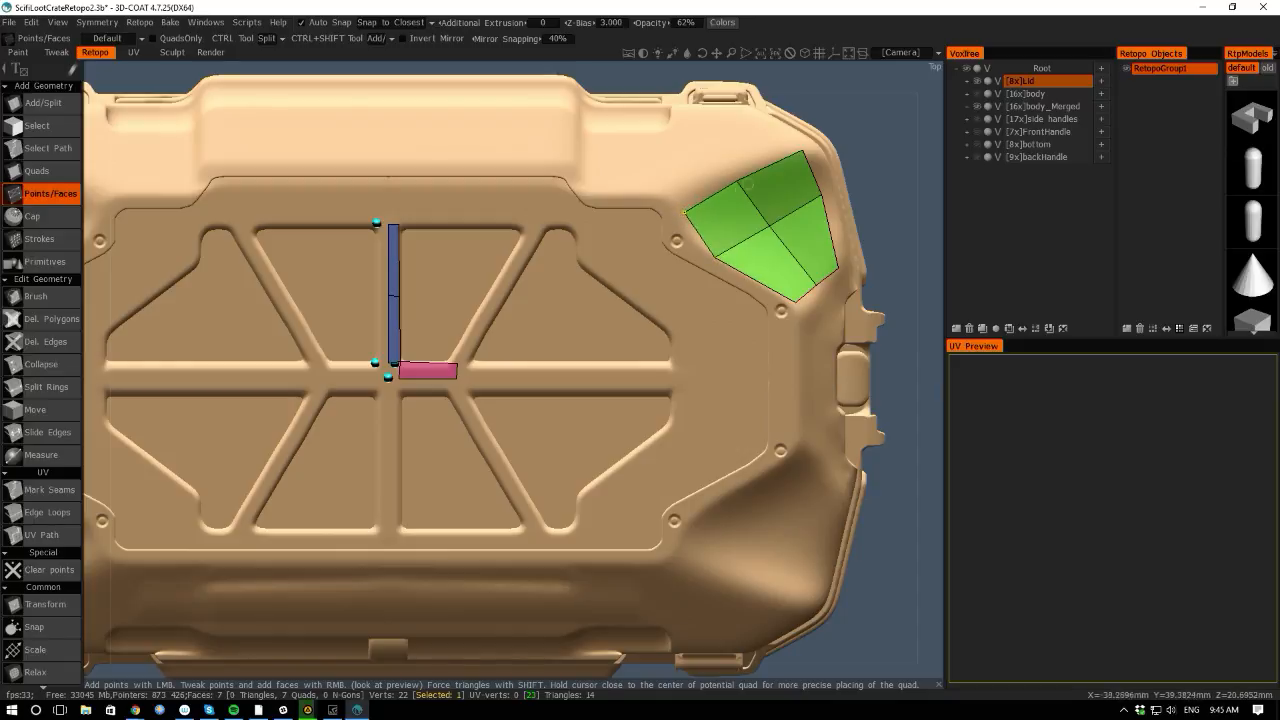
right_drag(738, 181, 735, 177)
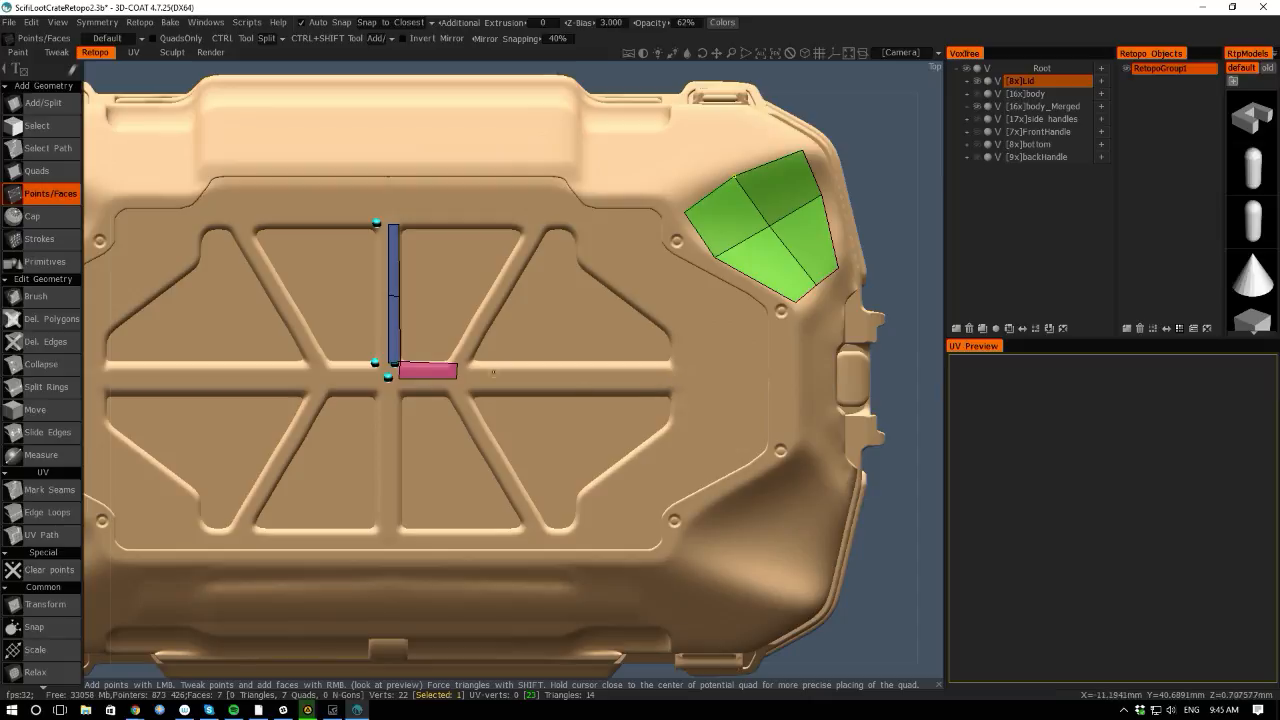
Extend the lengthwise rib strip toward the end latch with three more quads, reaching the end of the rib.
click(530, 365)
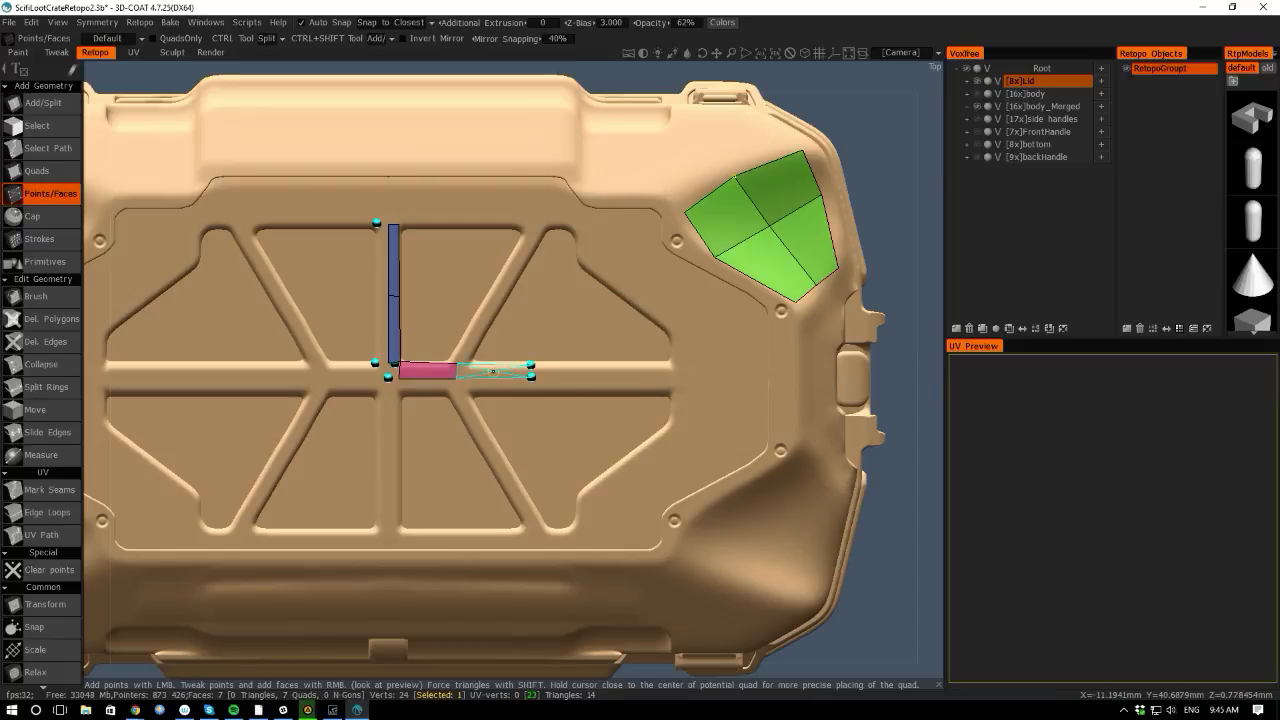
right_click(496, 373)
click(582, 366)
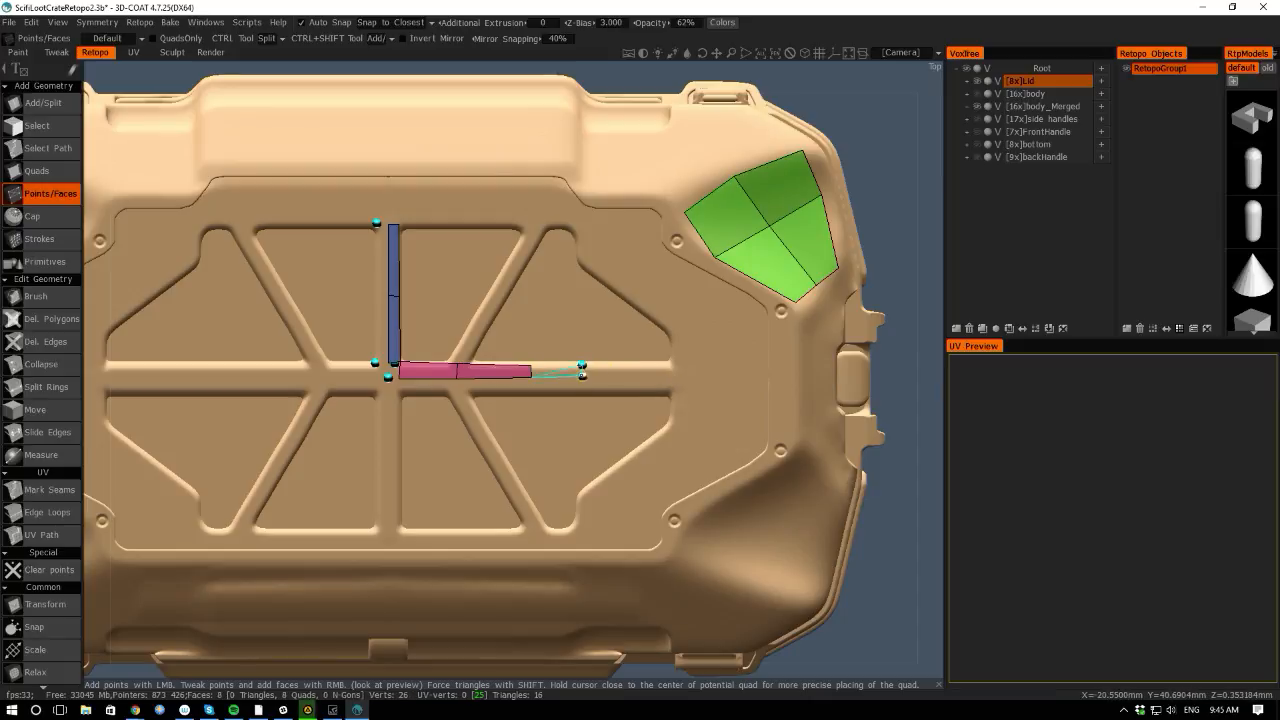
right_click(553, 370)
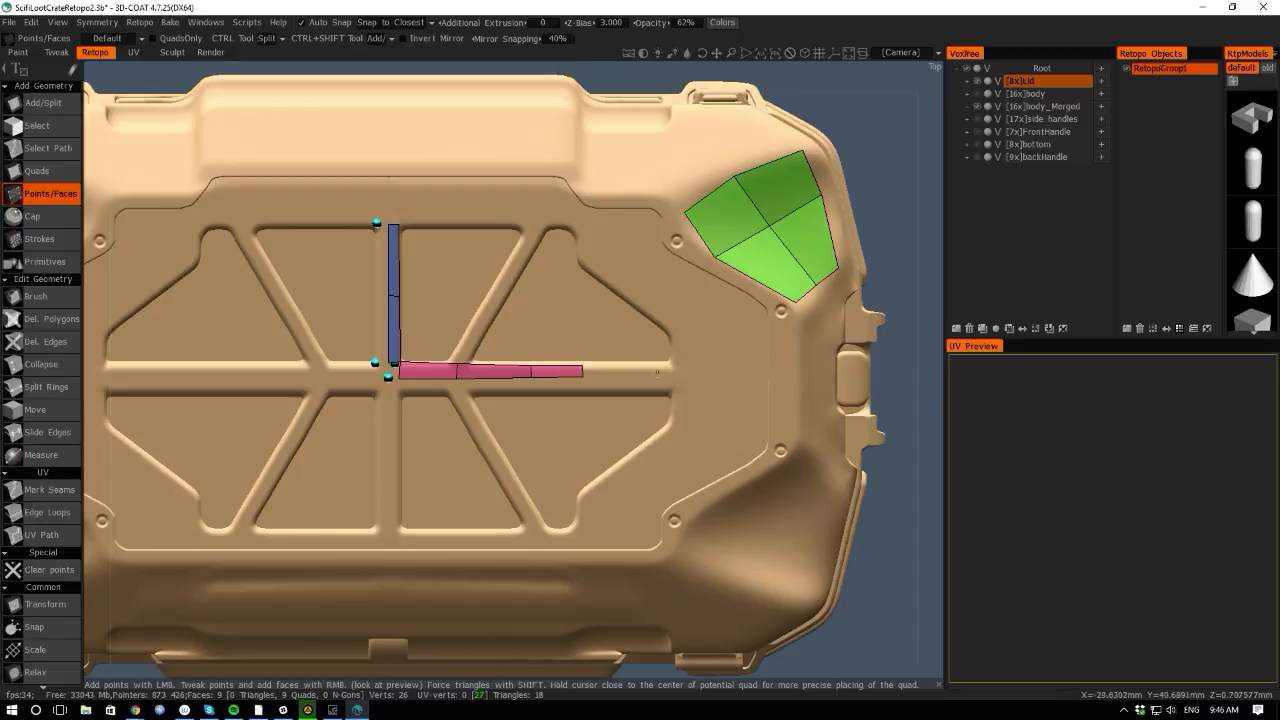
click(668, 365)
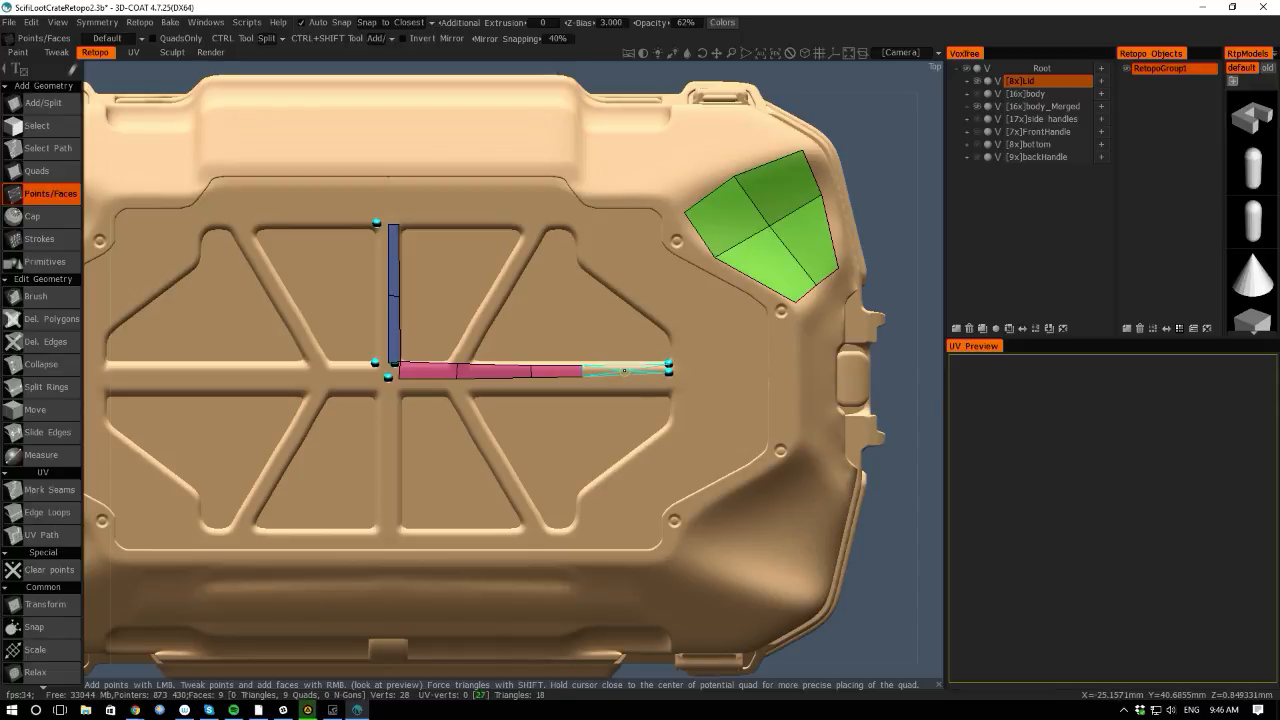
right_click(624, 370)
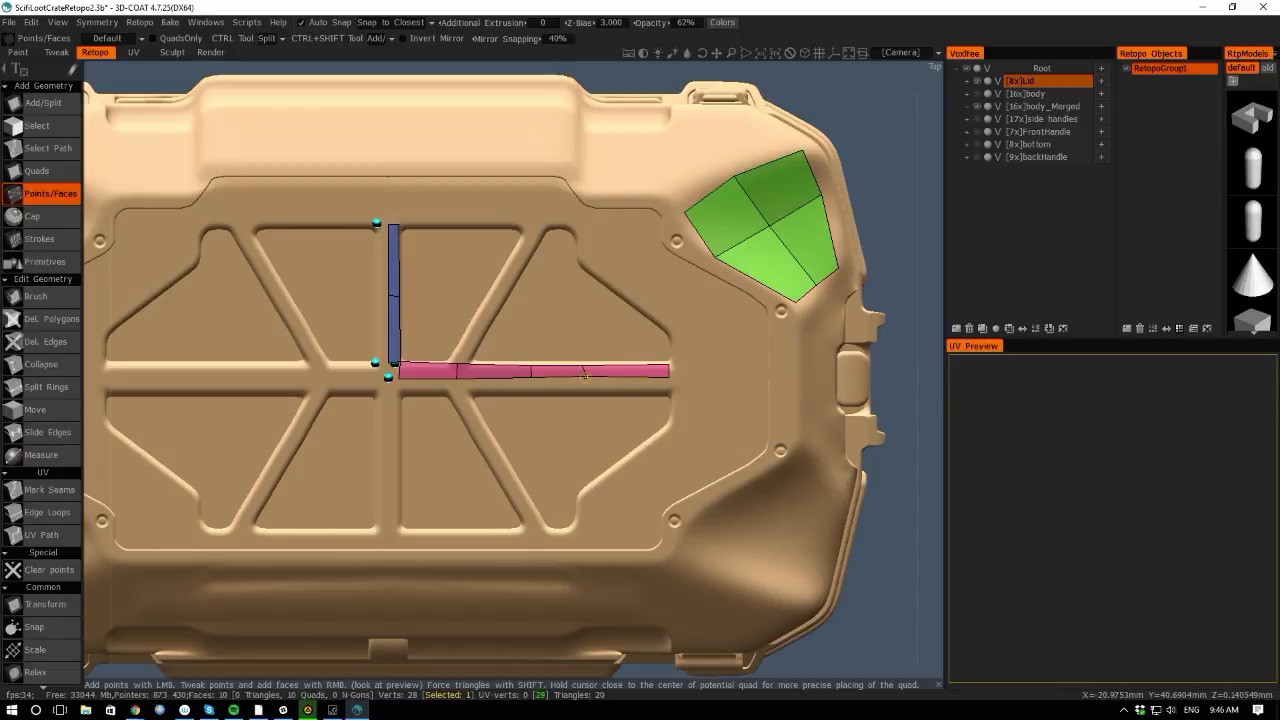
Widen the lengthwise strip to the rib's full width by moving its lower vertices to the rib's opposite edge.
drag(584, 372, 581, 389)
drag(668, 378, 668, 389)
drag(531, 380, 455, 389)
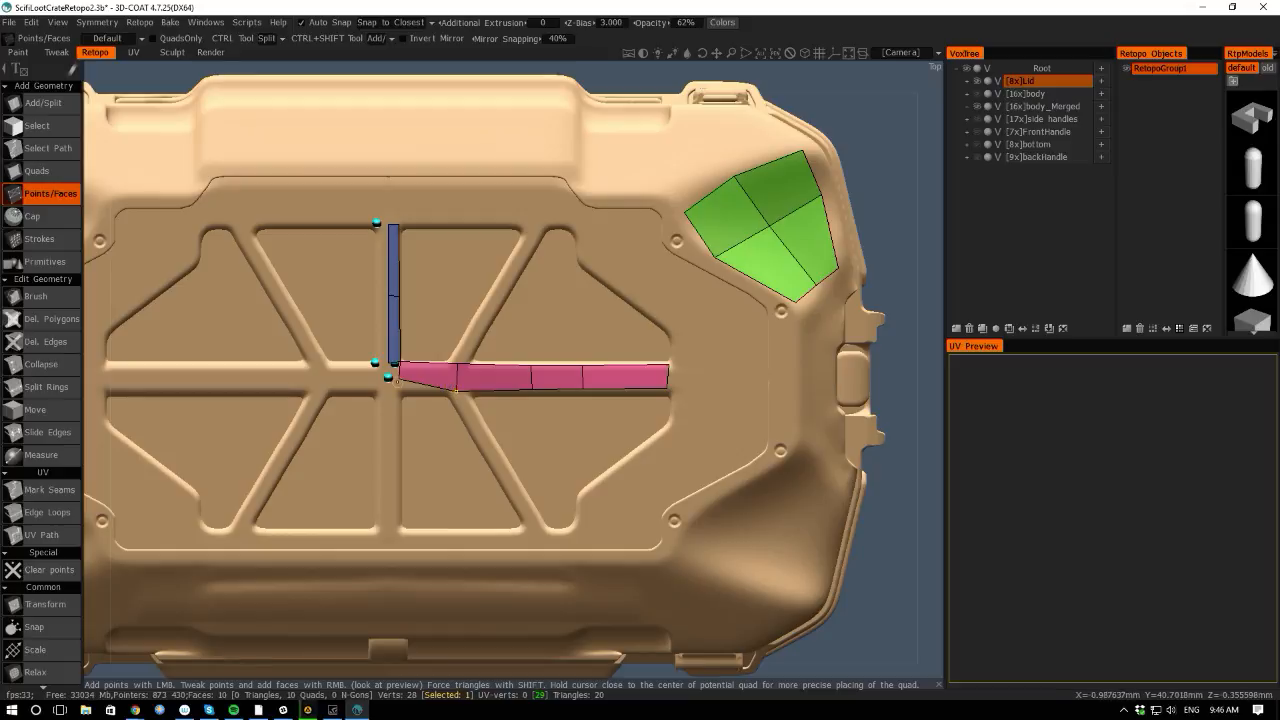
drag(452, 387, 400, 390)
Place the missing corner point at the rib junction, clear the stray loose points, and fill the junction quad joining both strips.
click(389, 388)
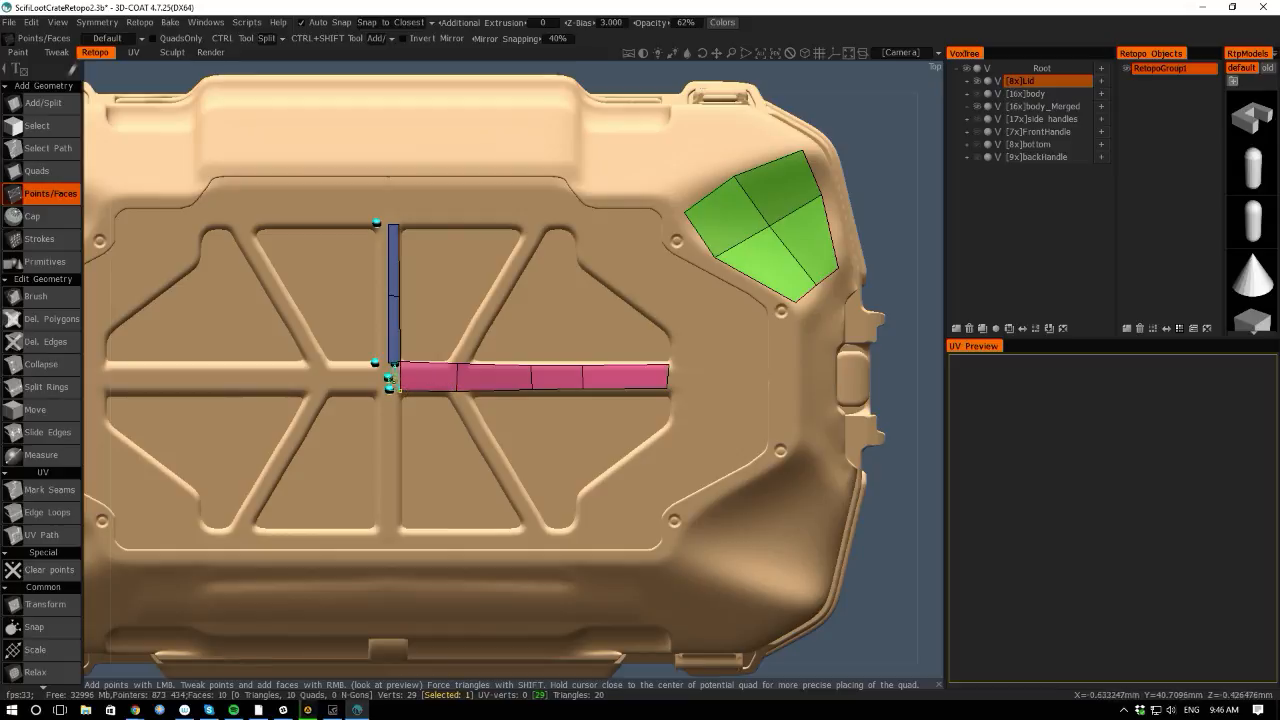
key(space)
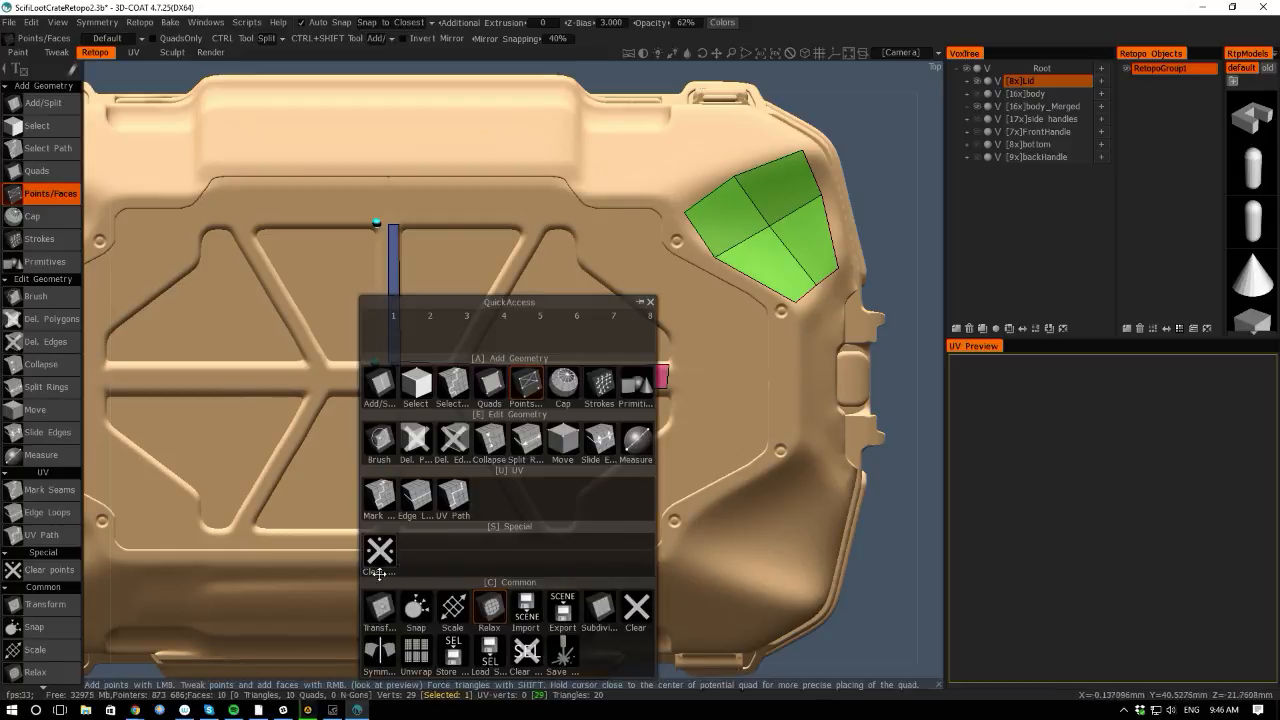
click(380, 544)
click(389, 389)
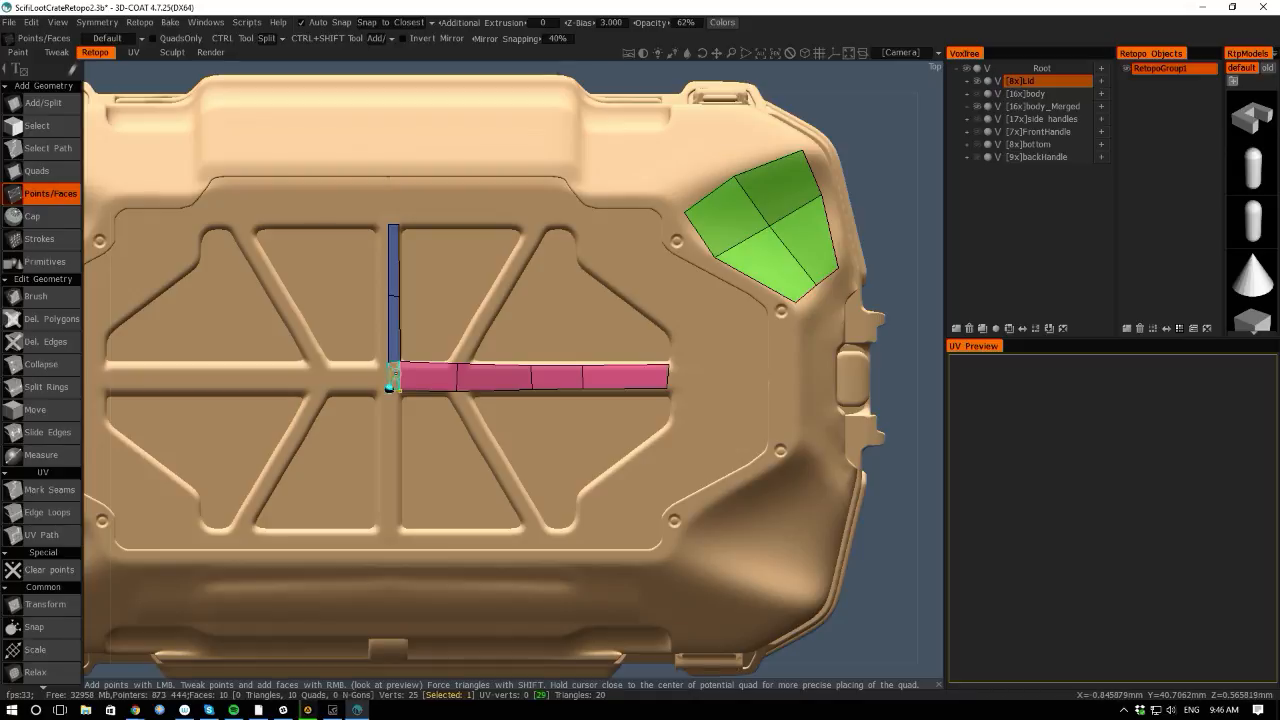
right_click(396, 377)
alt+drag(640, 674, 627, 628)
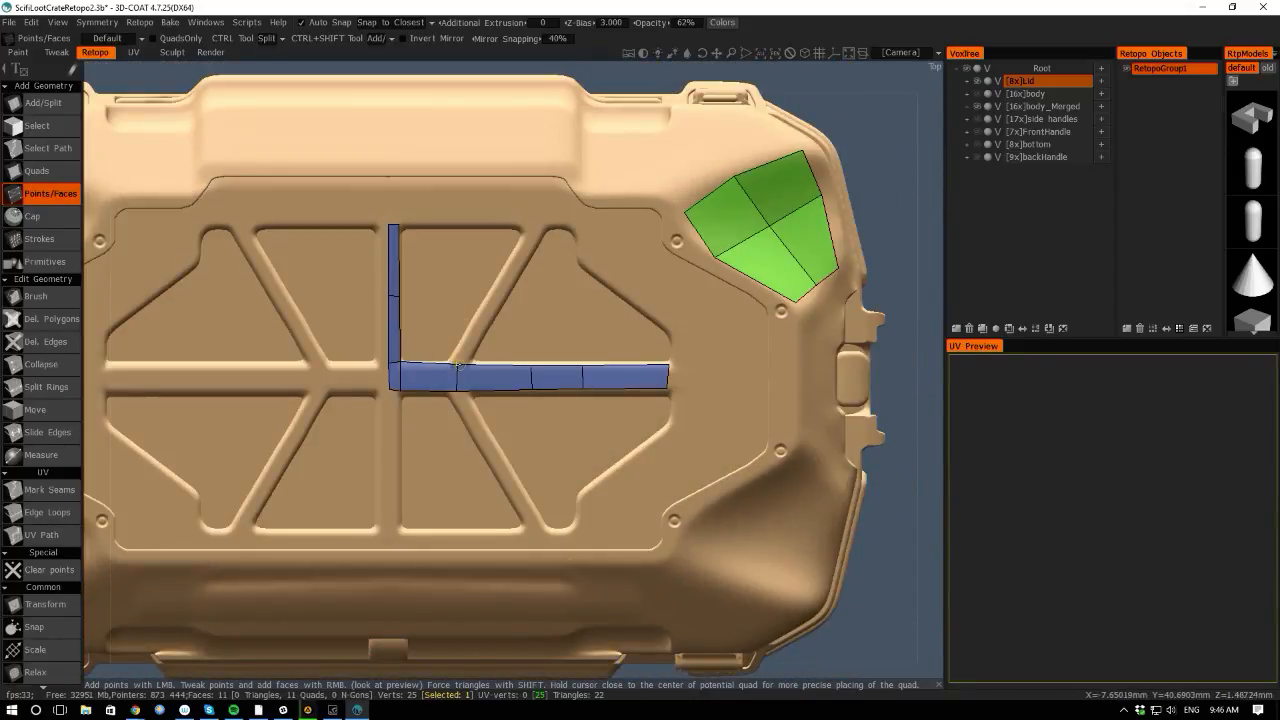
Align the lengthwise strip's cross edges with the diagonal ribs' sides and lay two connected quads along the lower diagonal rib.
right_drag(456, 365, 442, 390)
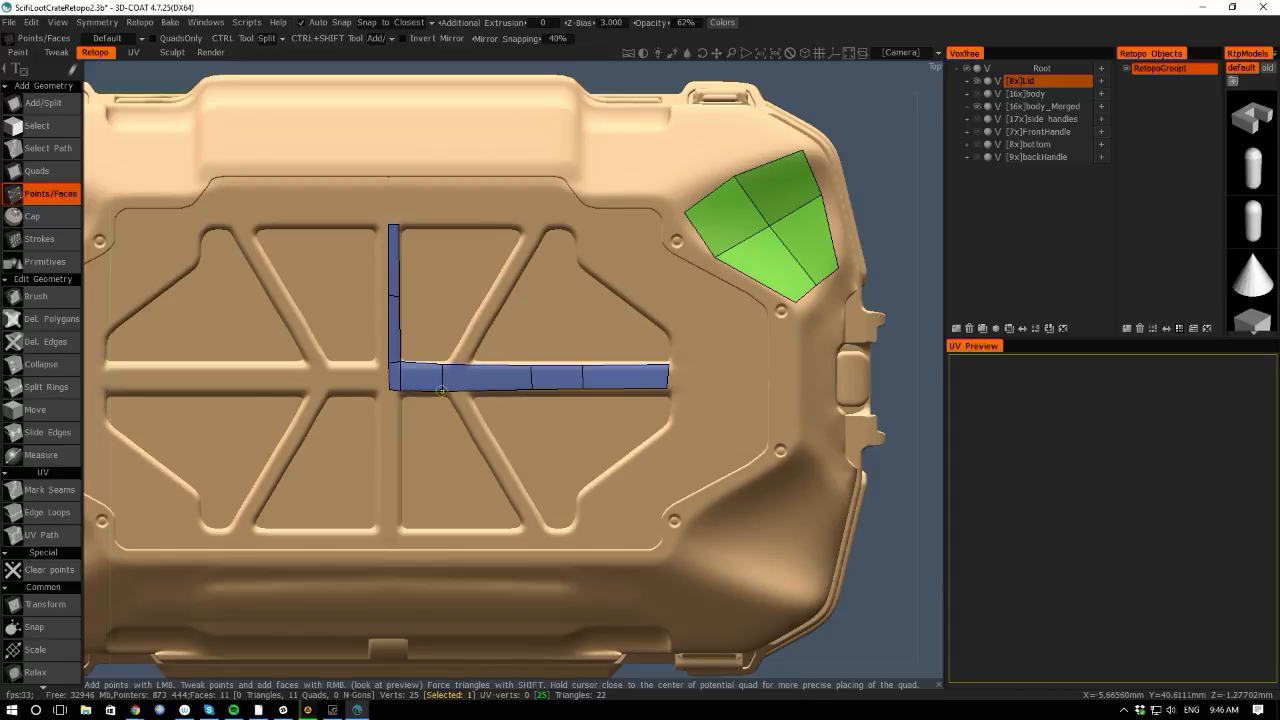
ctrl+click(468, 376)
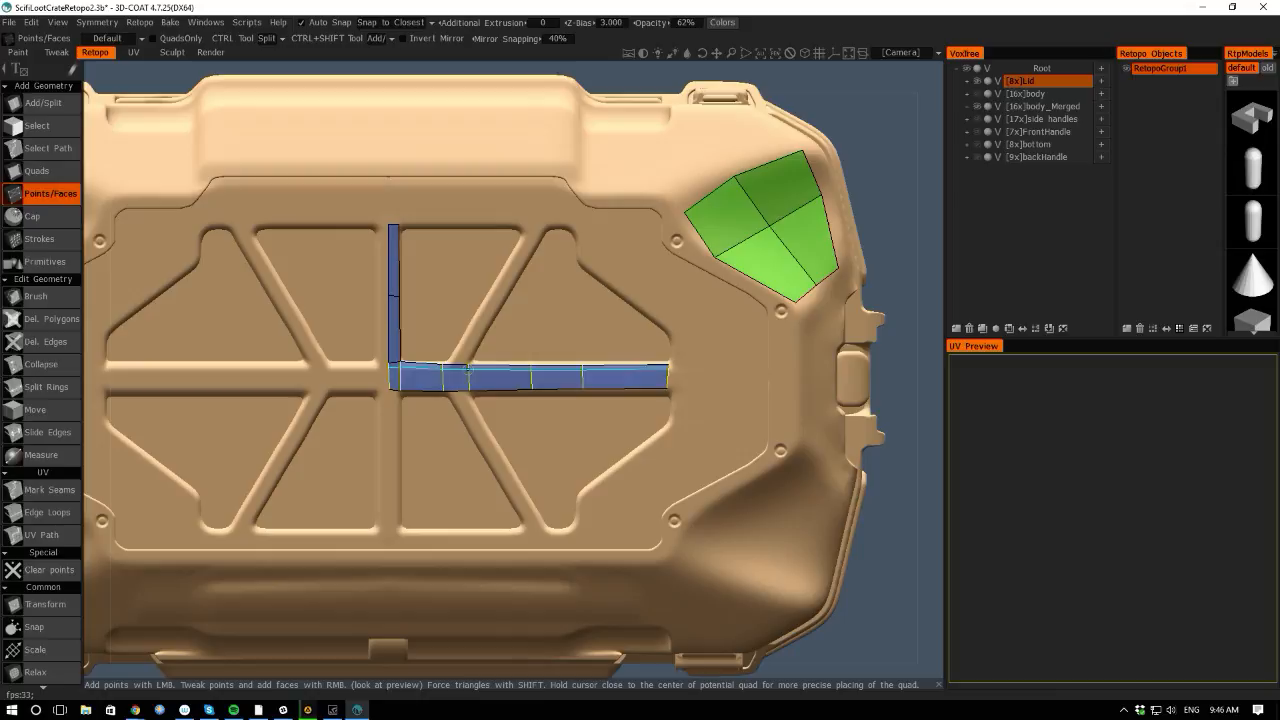
click(524, 522)
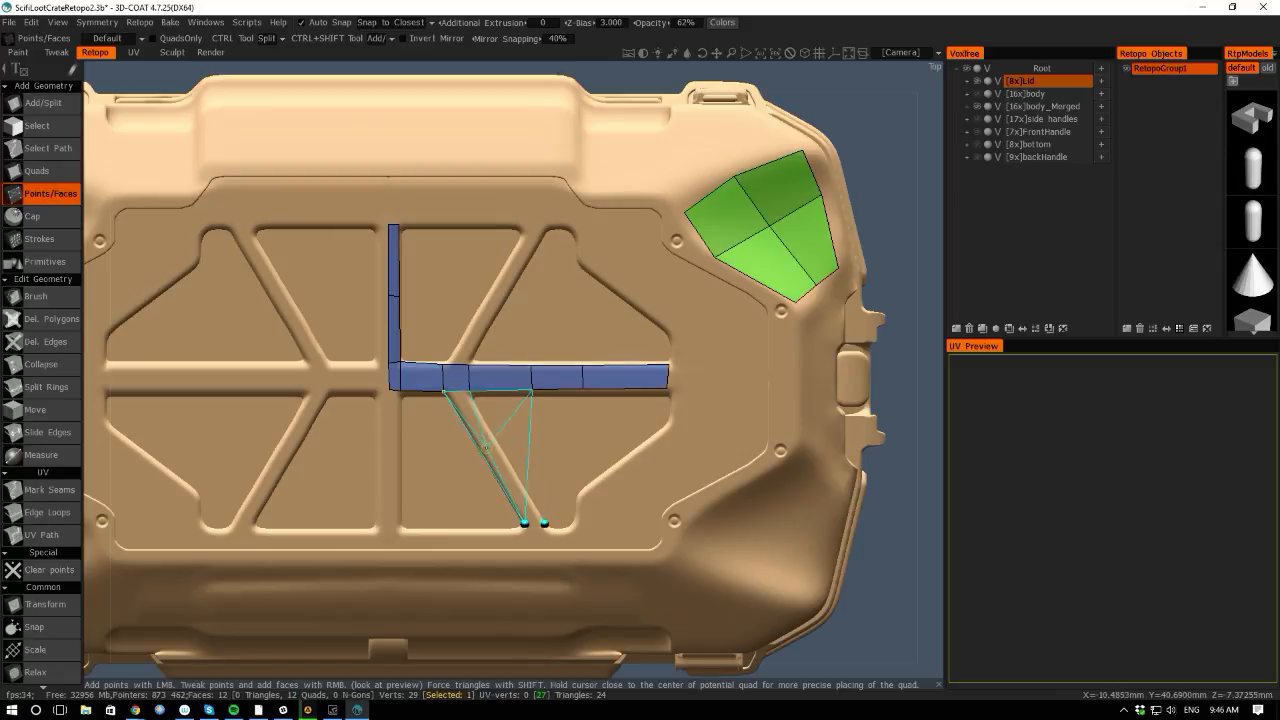
click(543, 522)
click(507, 458)
click(489, 460)
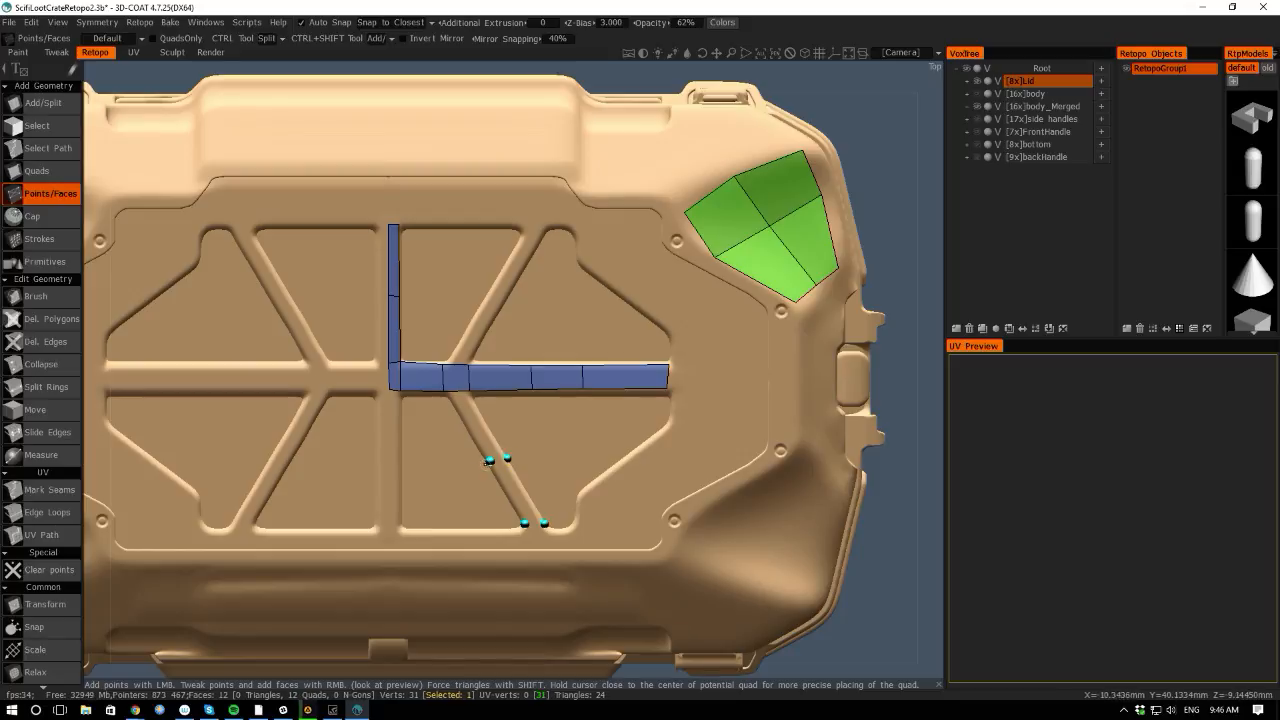
right_click(518, 495)
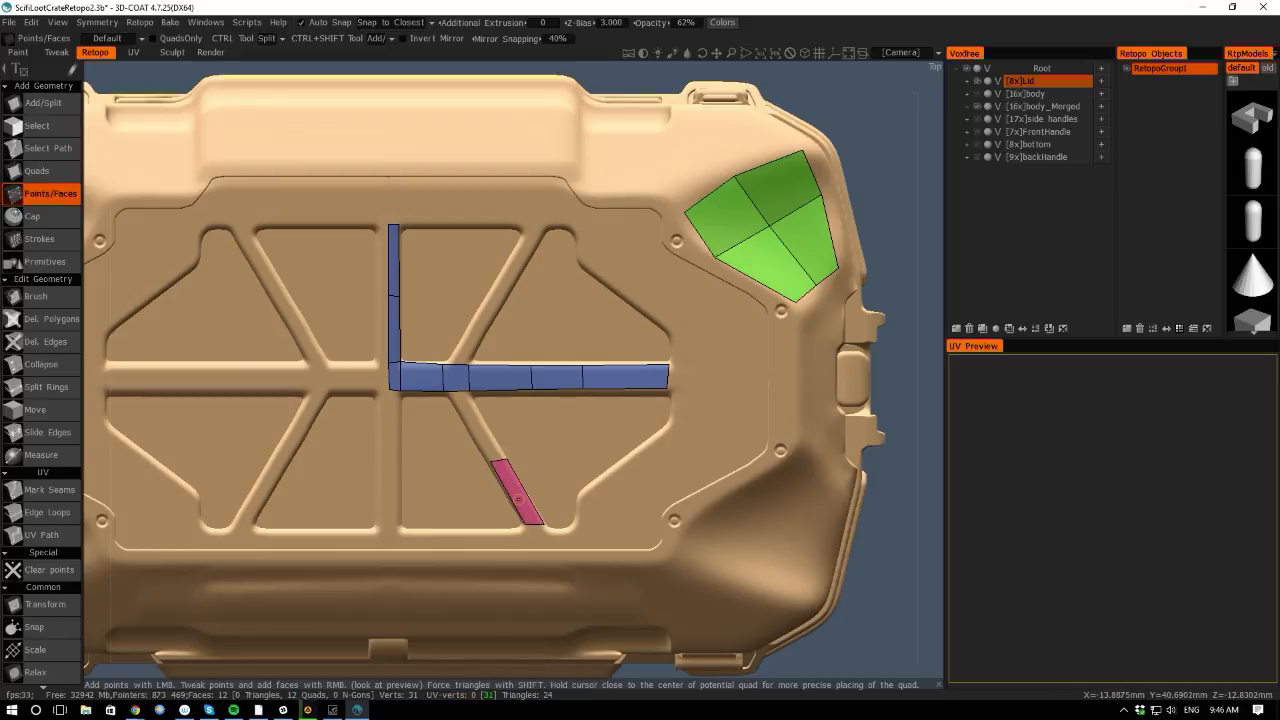
right_click(478, 425)
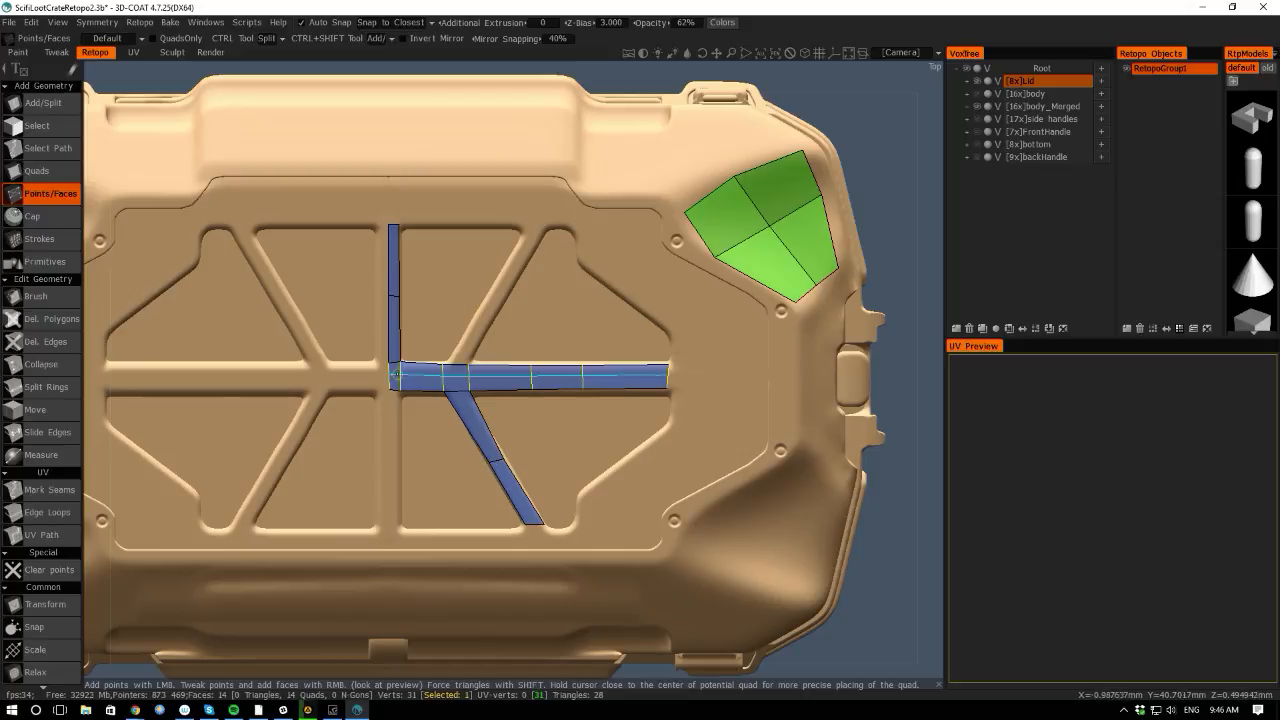
Split the lengthwise strip along its centre and lay two connected quads along the upper diagonal rib.
ctrl+click(399, 377)
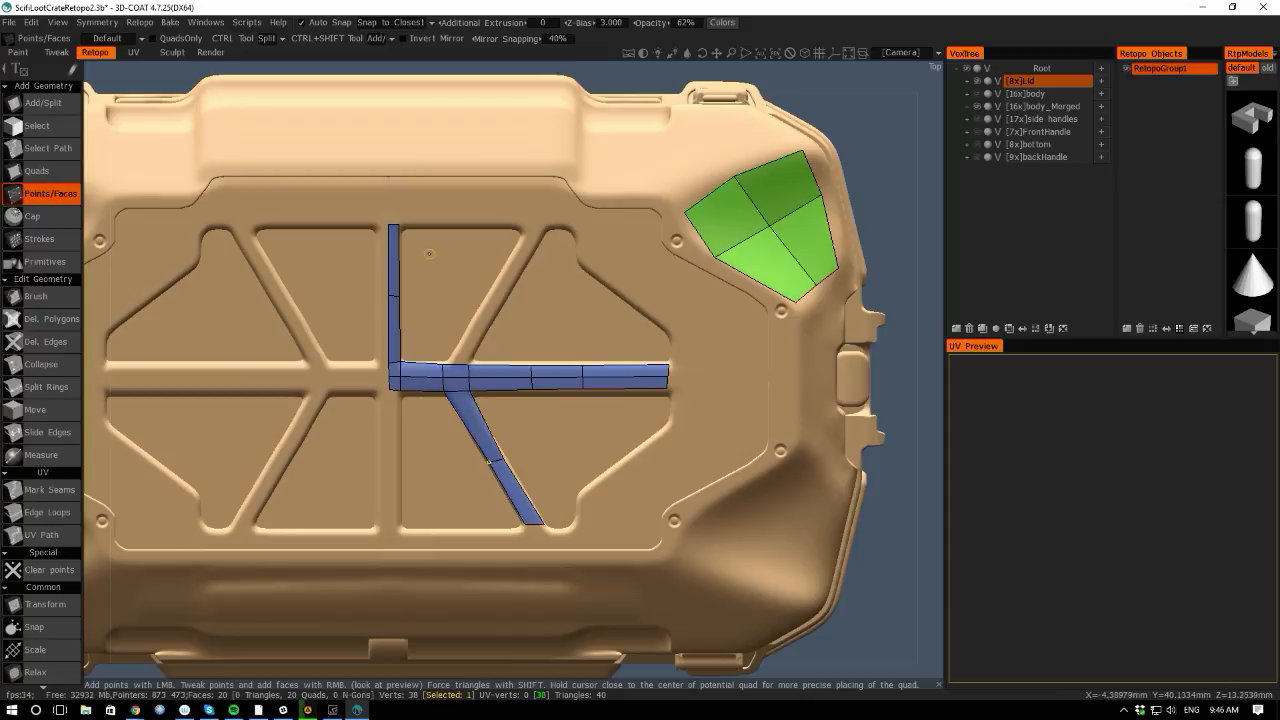
click(505, 298)
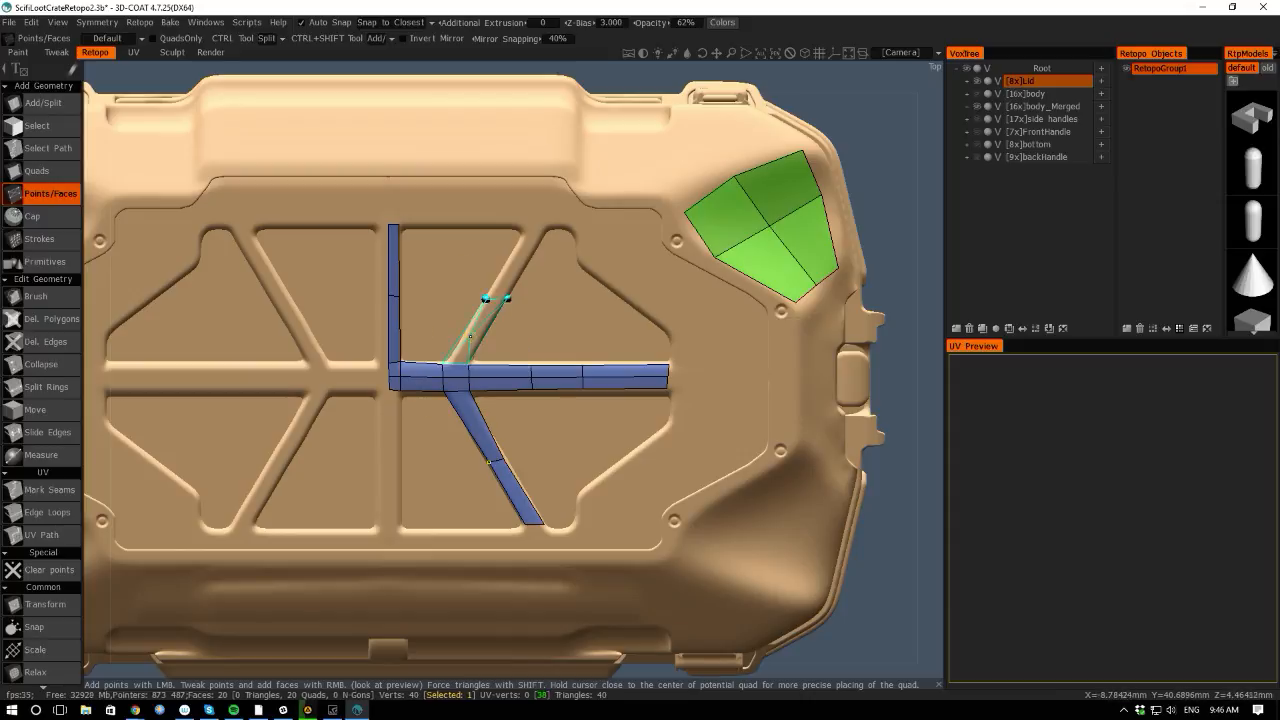
right_click(480, 325)
click(524, 231)
click(542, 230)
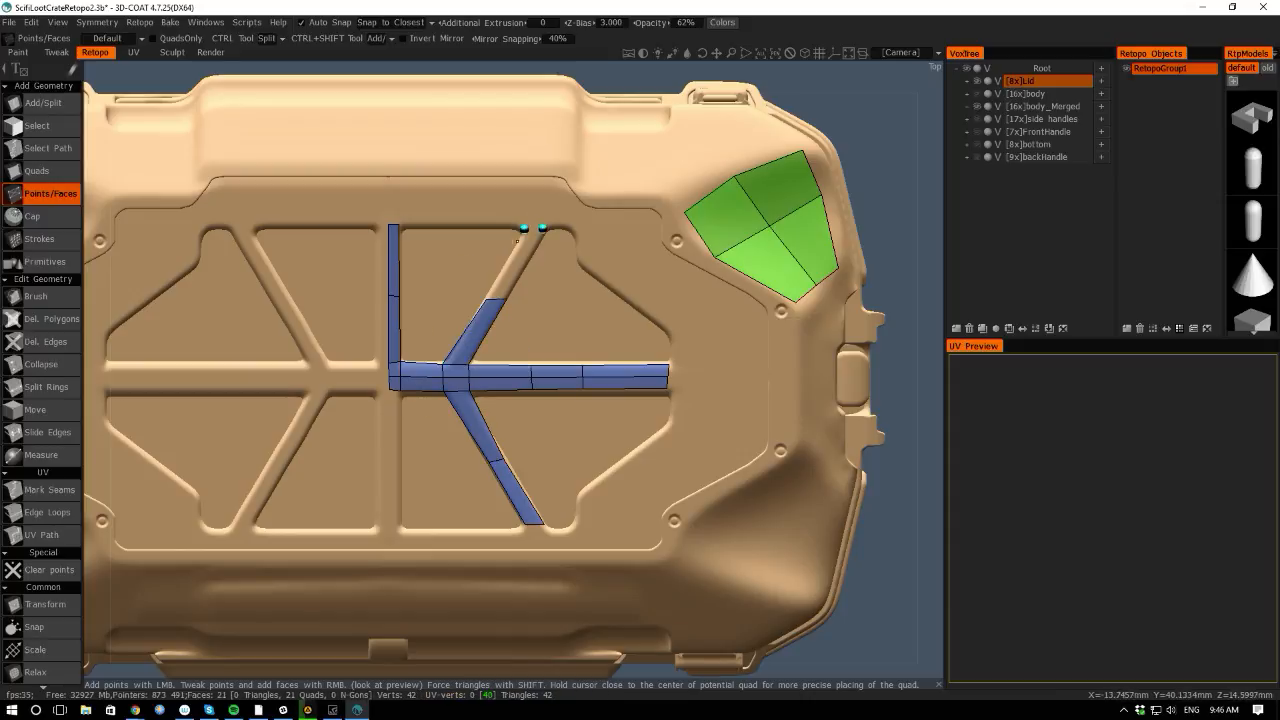
right_click(518, 258)
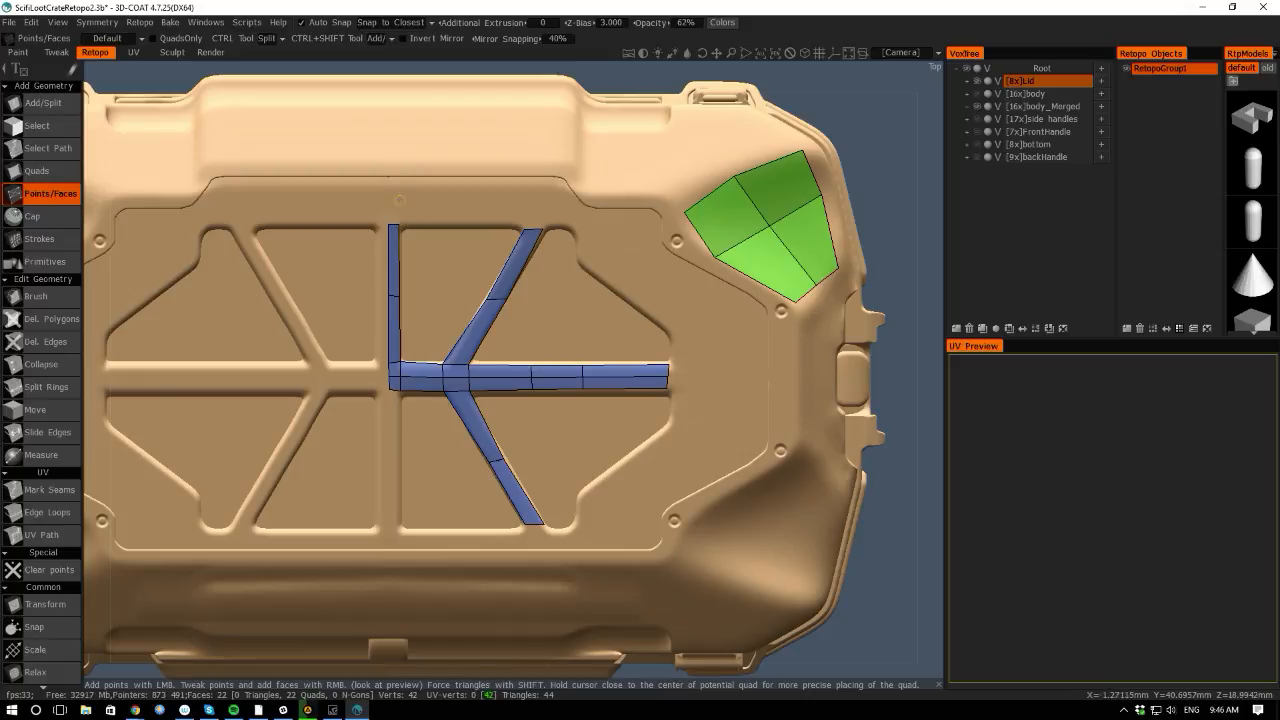
Fill the panel border above the ribs with three quads spanning from the crosswise strip to past the upper diagonal rib.
click(516, 178)
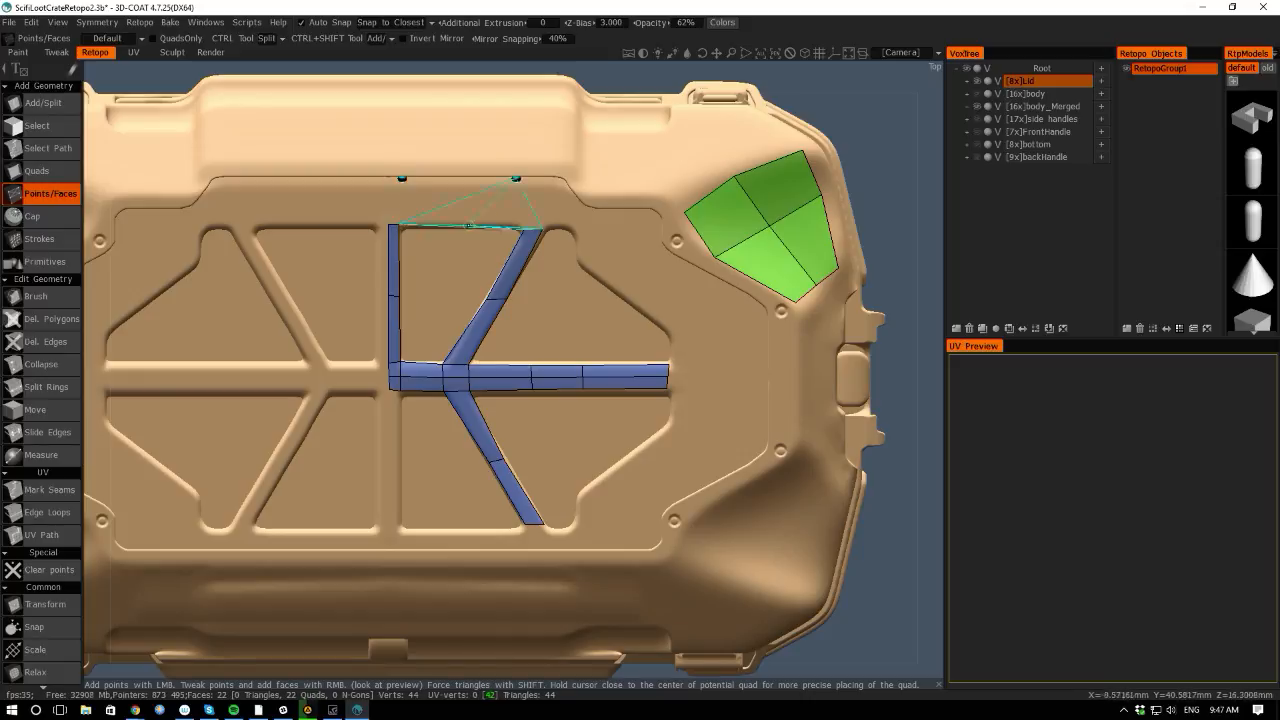
right_click(464, 210)
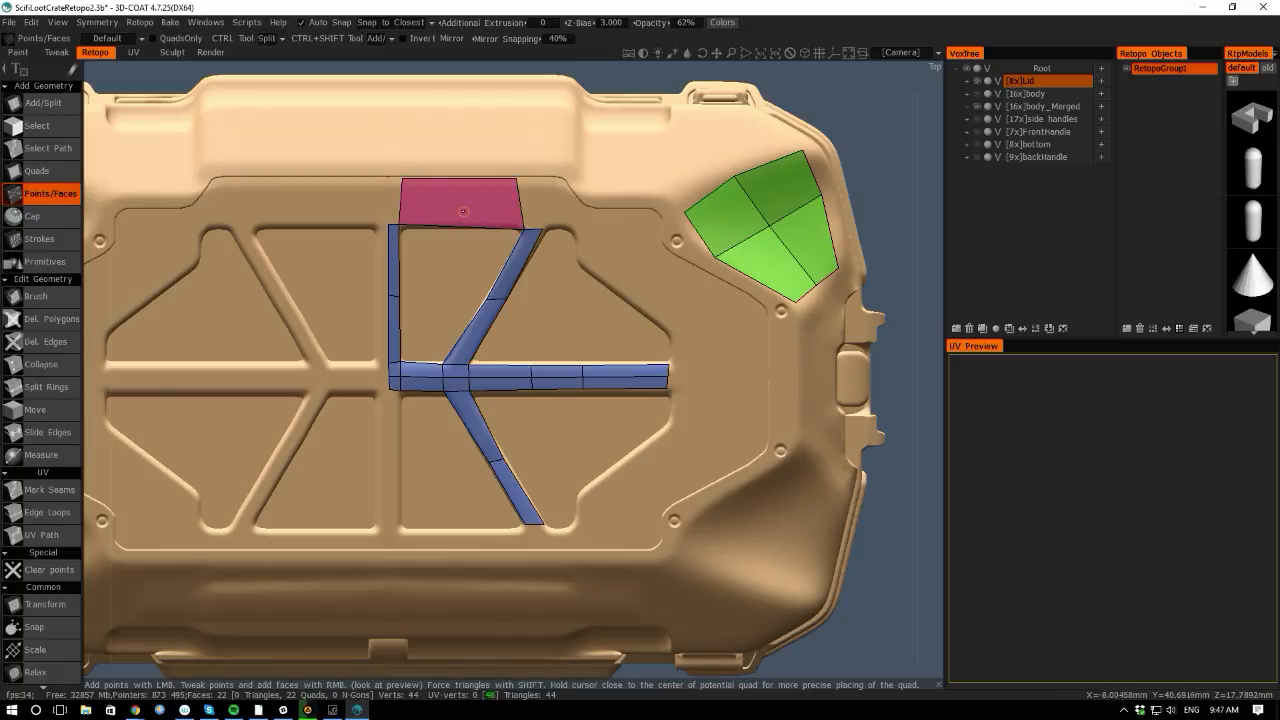
click(388, 180)
right_click(395, 200)
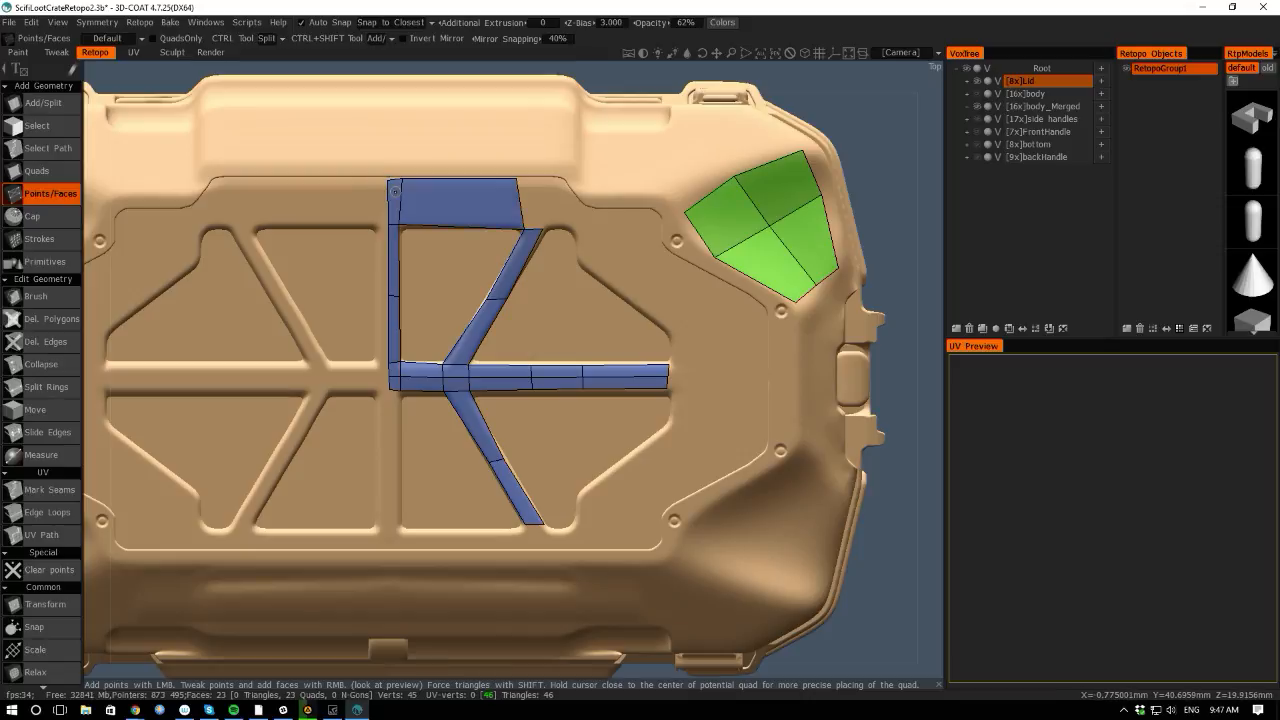
click(547, 179)
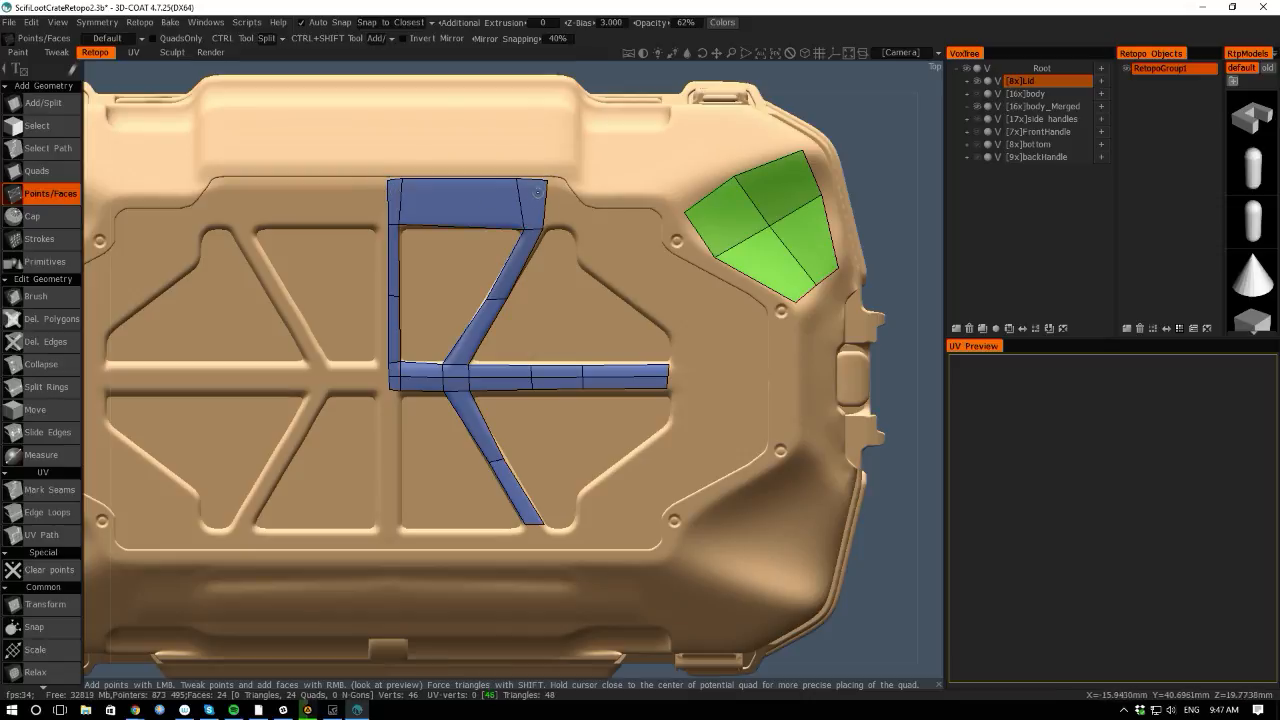
right_click(533, 204)
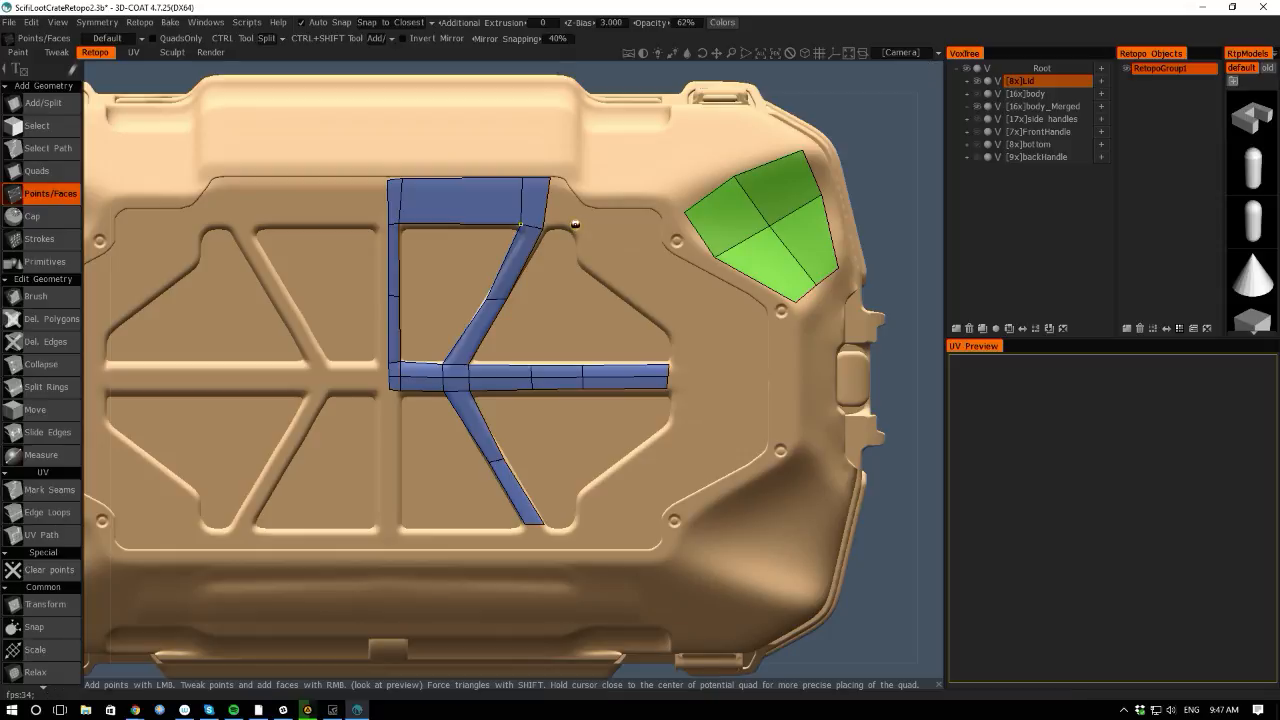
Extend the border strip with more quads following the bend in the panel's outline beyond the upper diagonal rib.
click(586, 202)
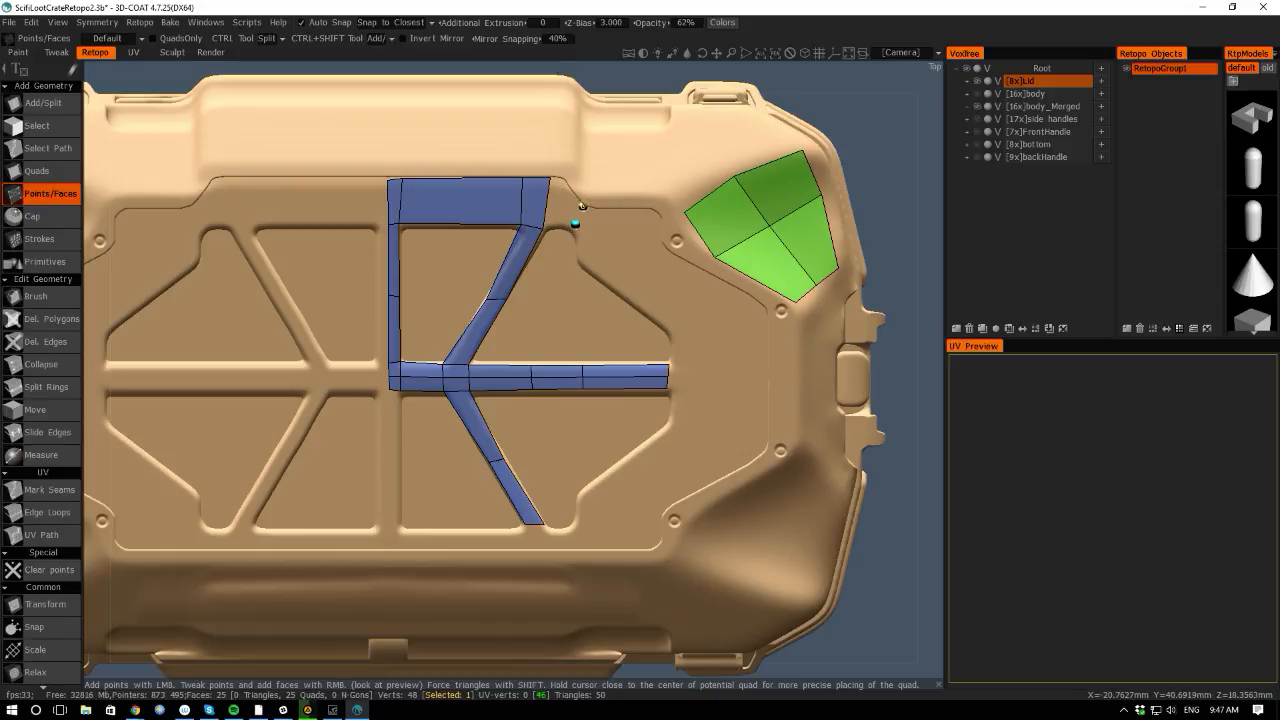
click(561, 194)
click(558, 190)
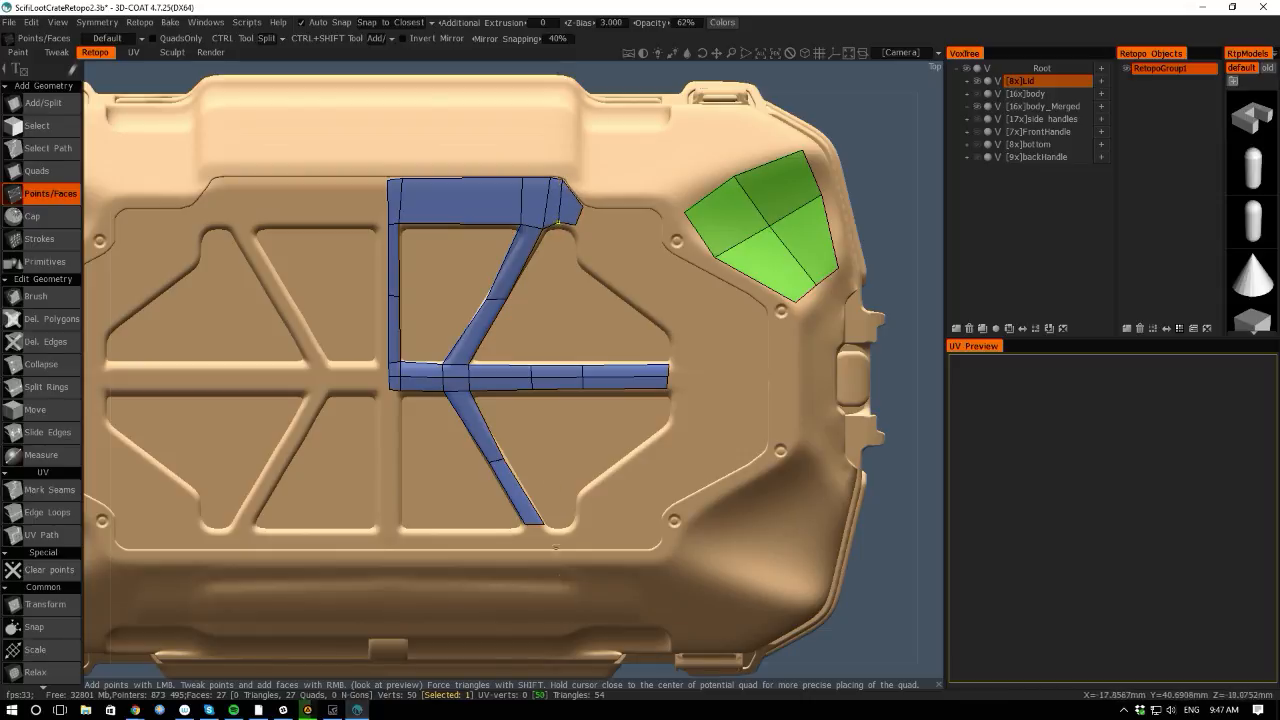
Place points between the panel outline's next corner and the rib groove, and fill a separate quad across the border there.
drag(575, 672, 655, 578)
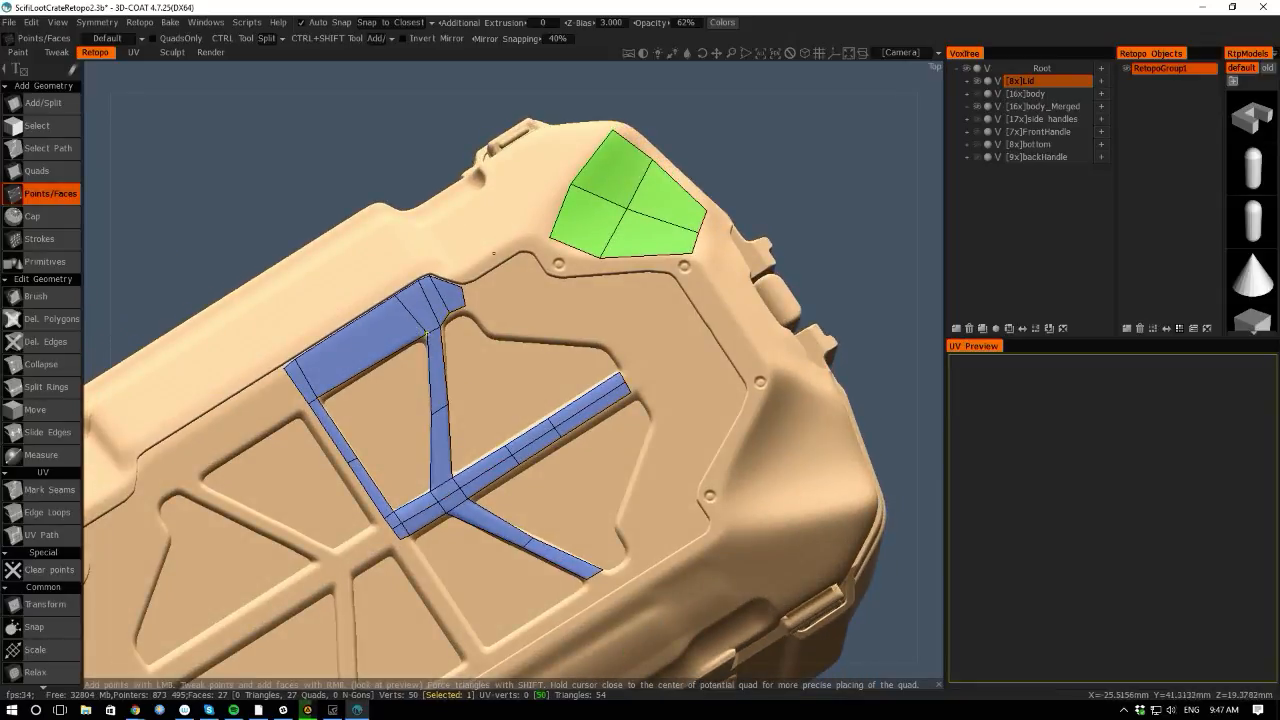
click(493, 329)
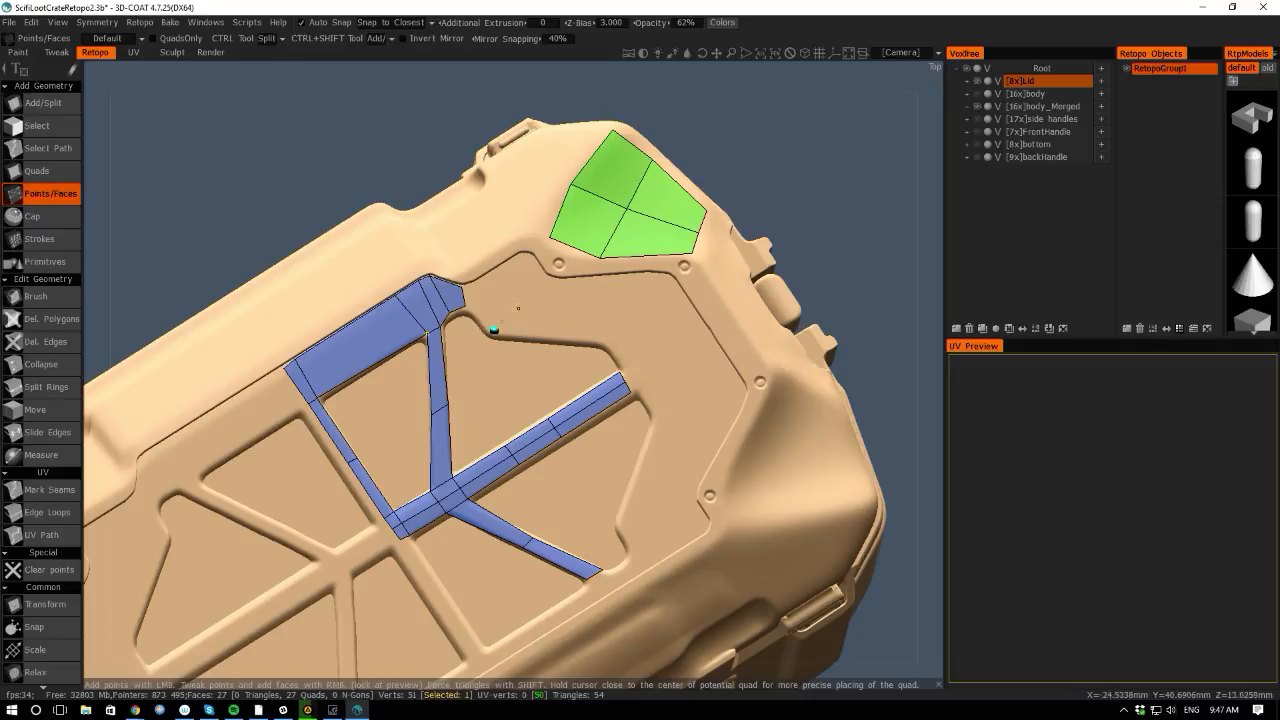
click(552, 288)
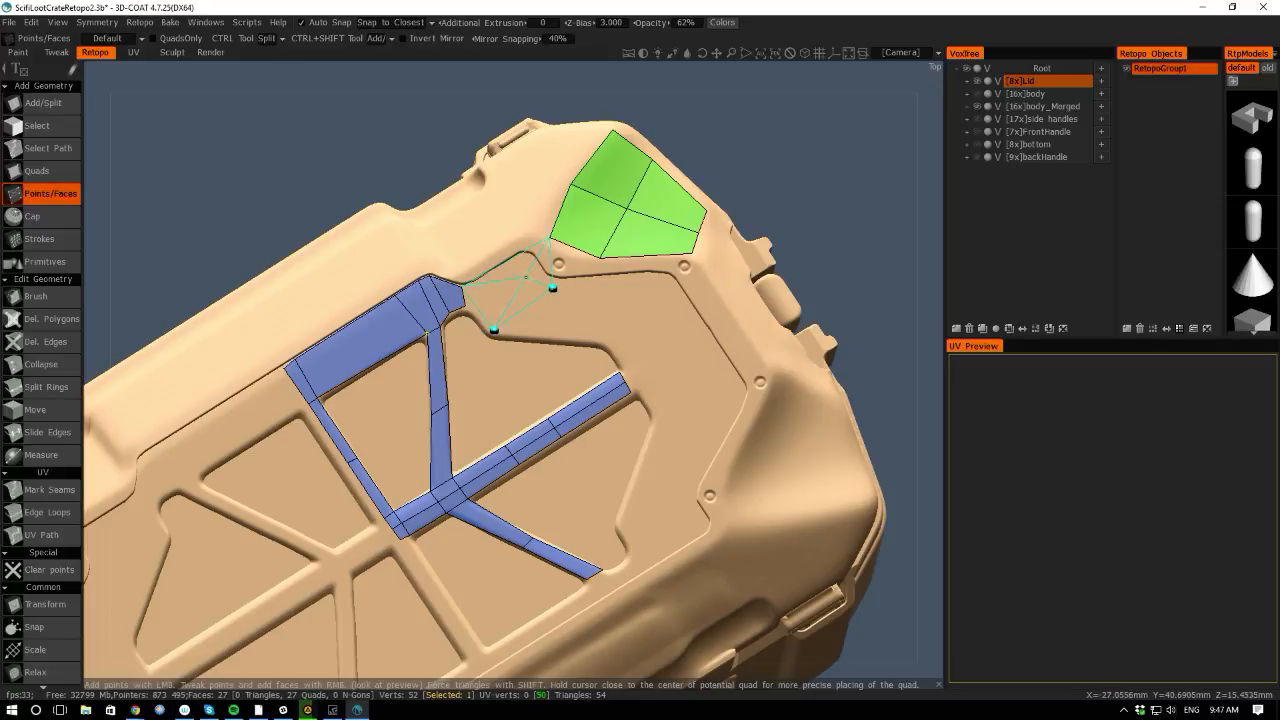
click(537, 267)
click(525, 256)
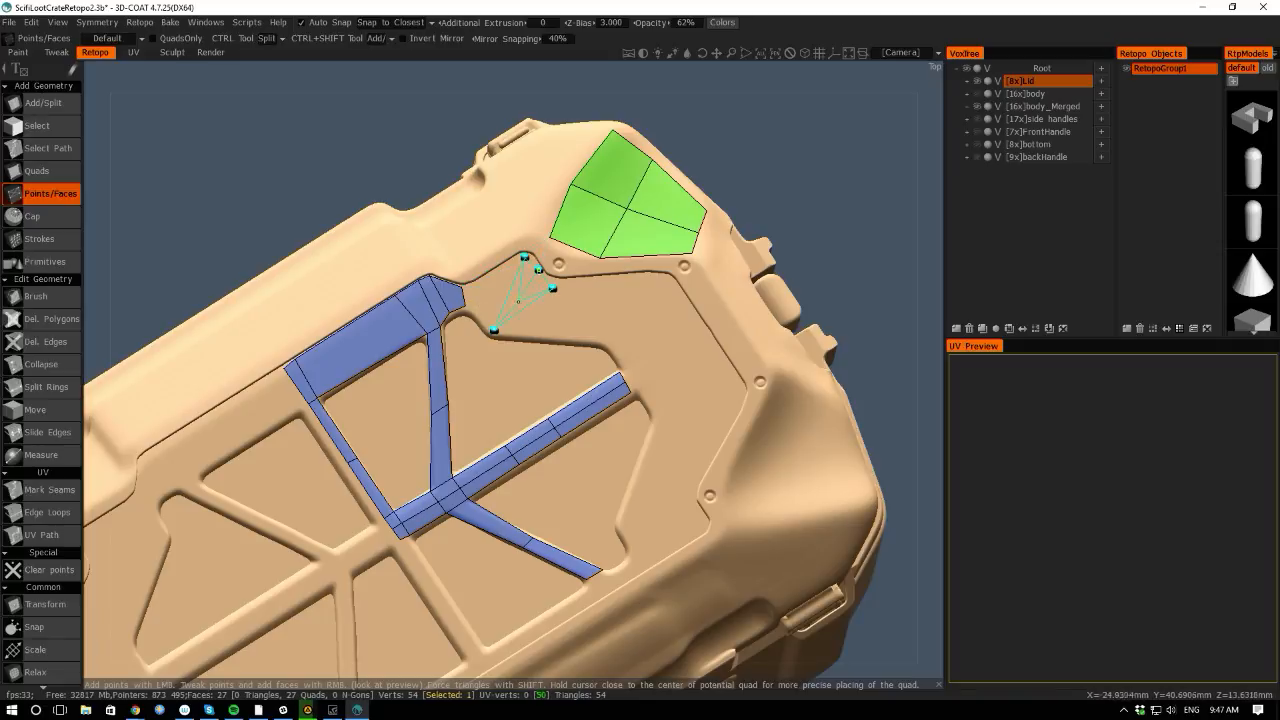
click(473, 309)
right_click(511, 303)
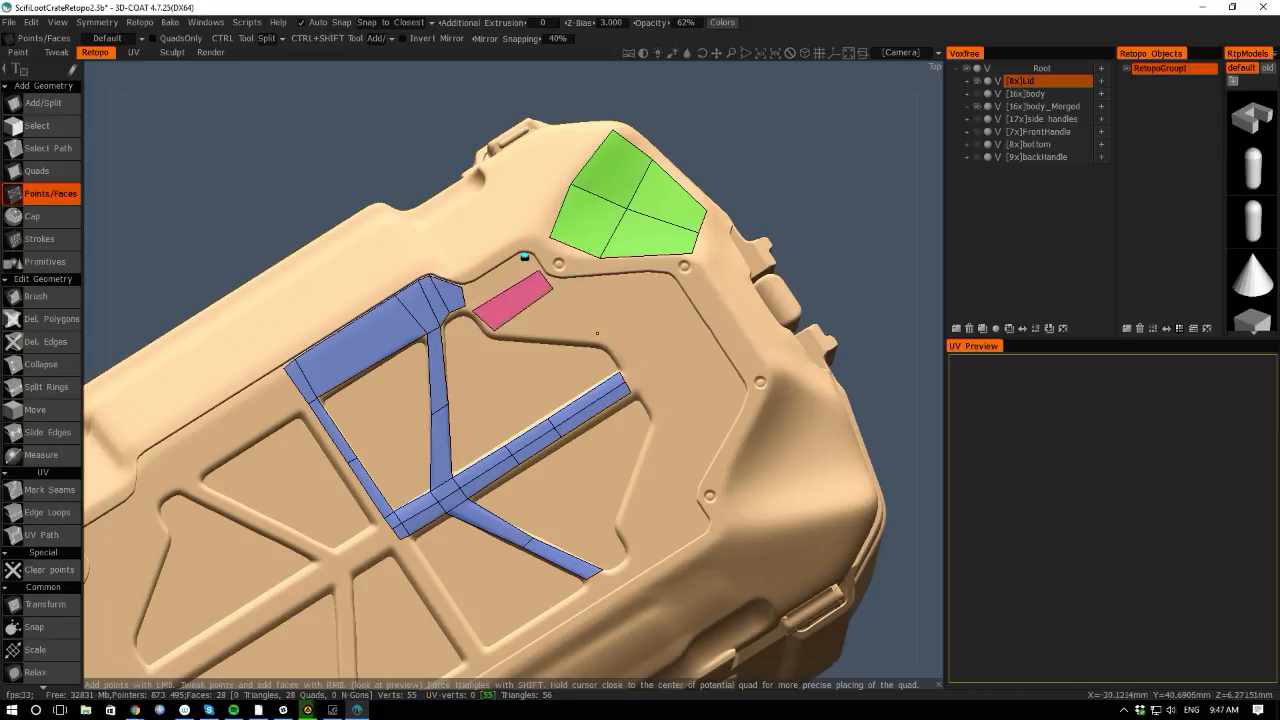
Add a second quad beside the separate one toward the lid's end, closing it with the Add/Split tool.
click(605, 281)
click(604, 333)
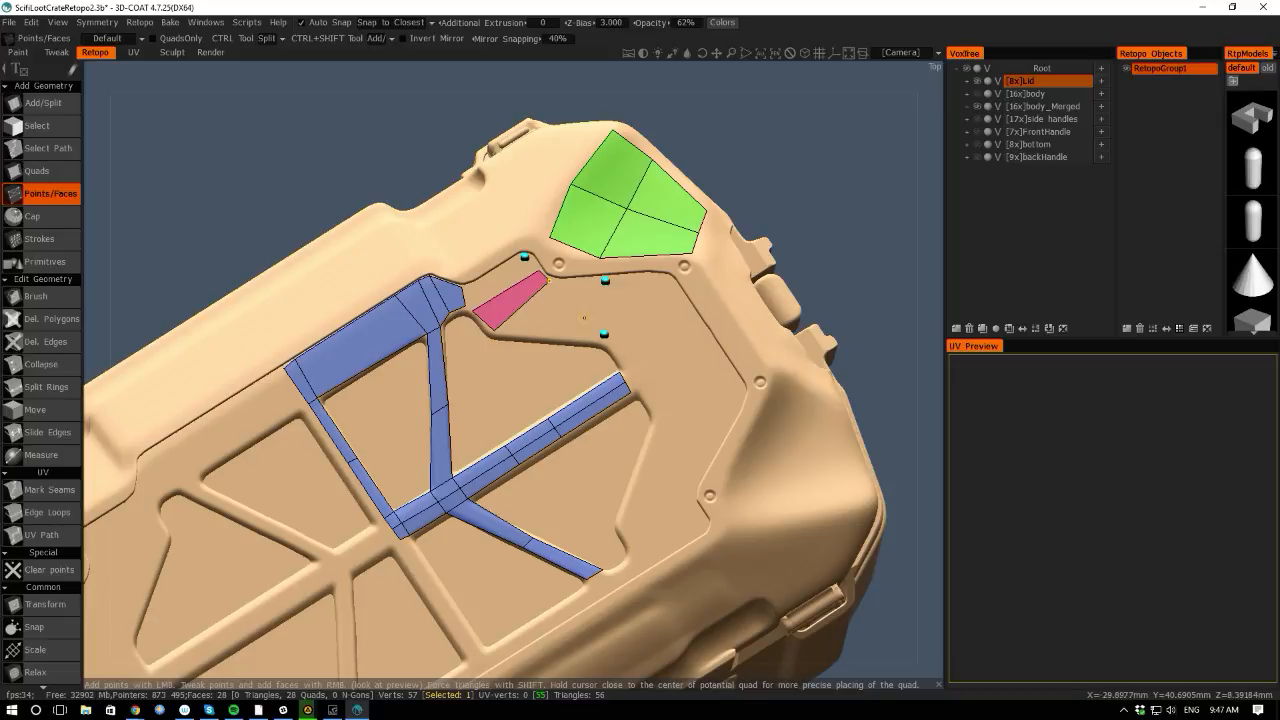
click(42, 103)
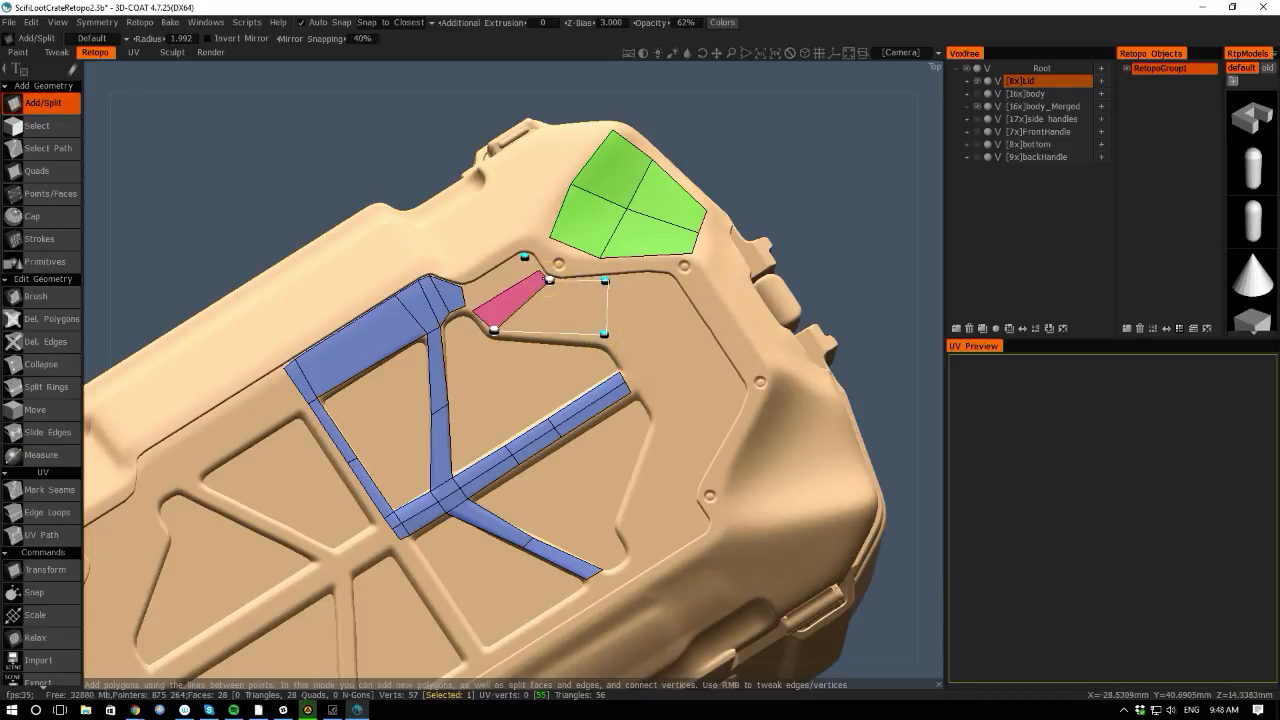
click(550, 290)
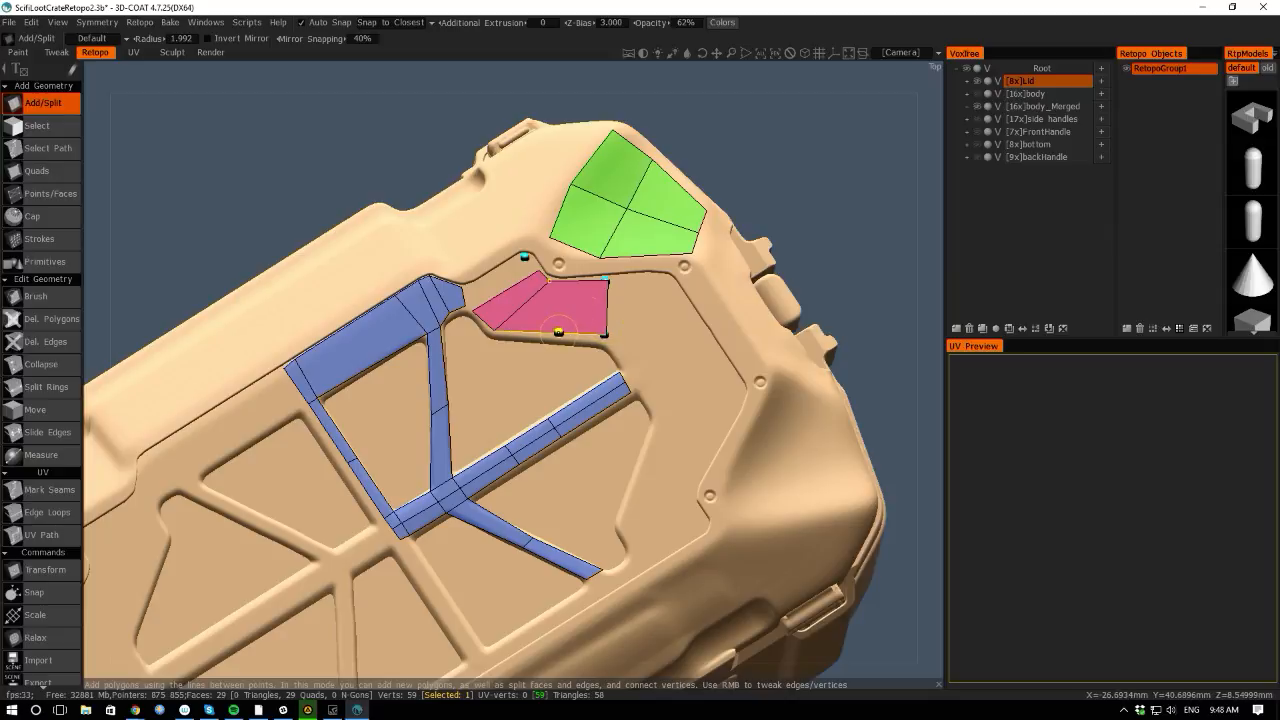
Try splitting the first separate quad, undo it, then weld and shift the second quad's outer corner onto the rib groove's edge.
click(524, 302)
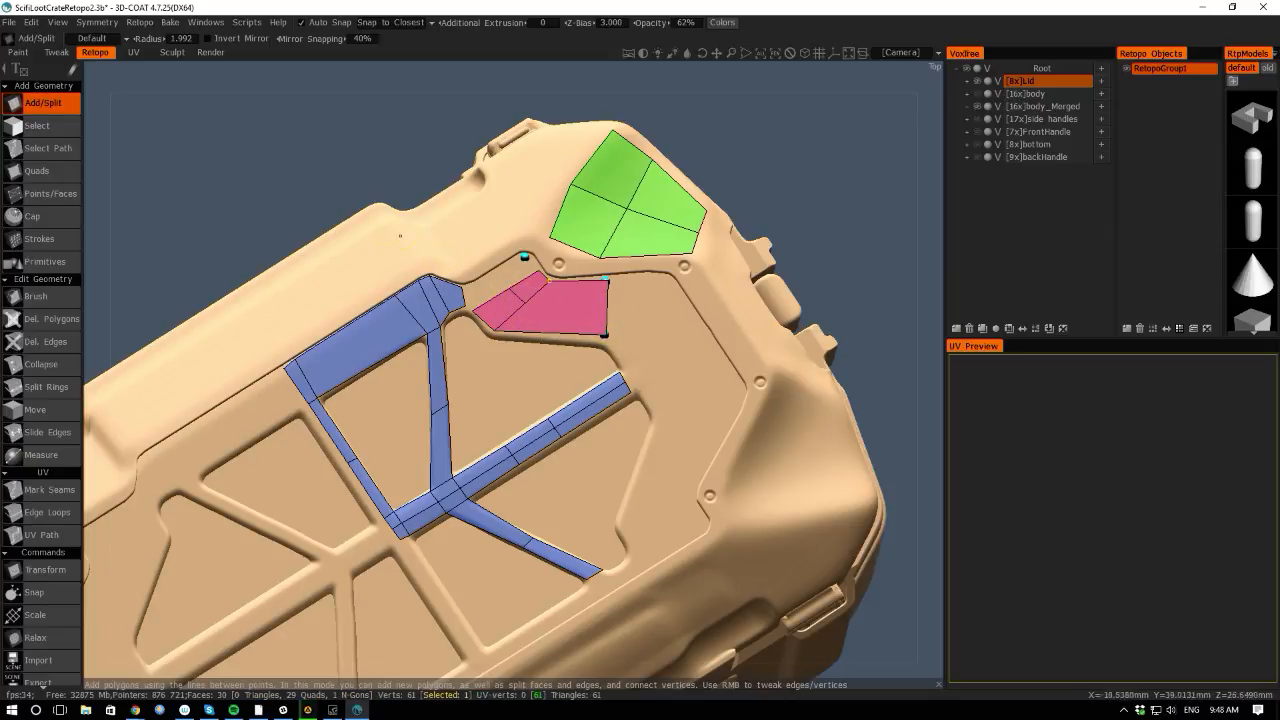
key(ctrl+z)
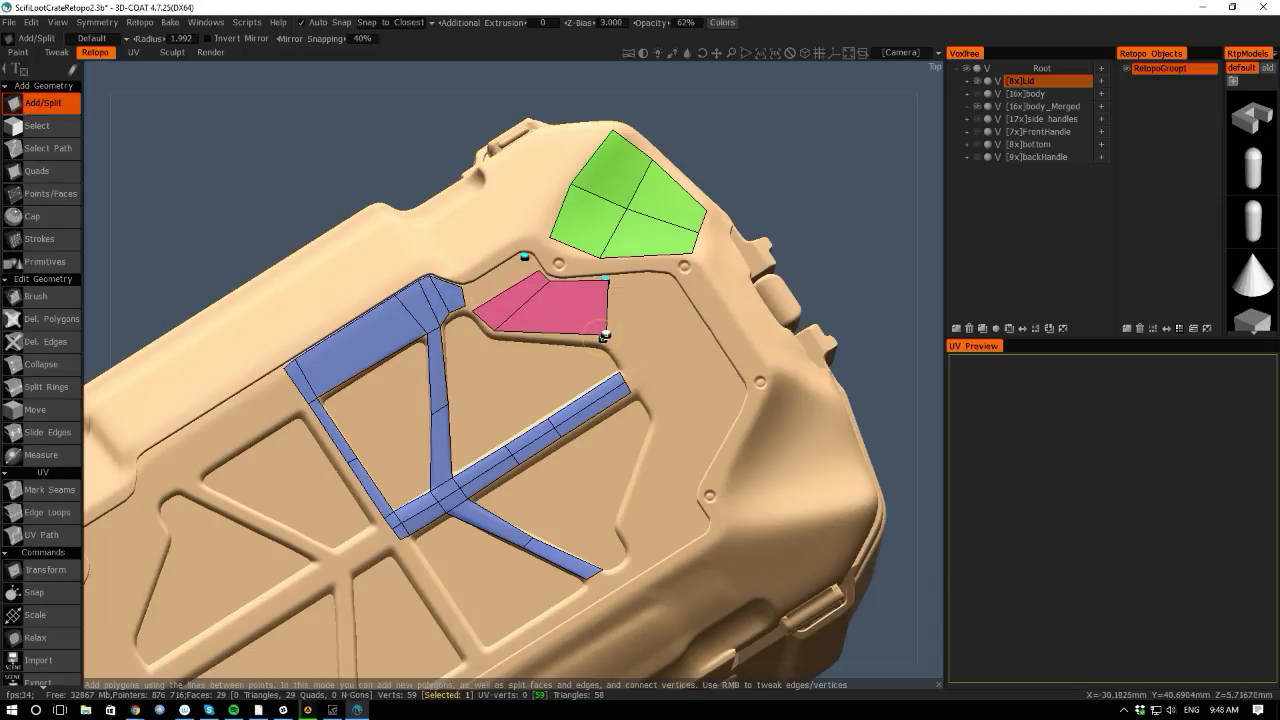
right_drag(602, 338, 604, 335)
key(space)
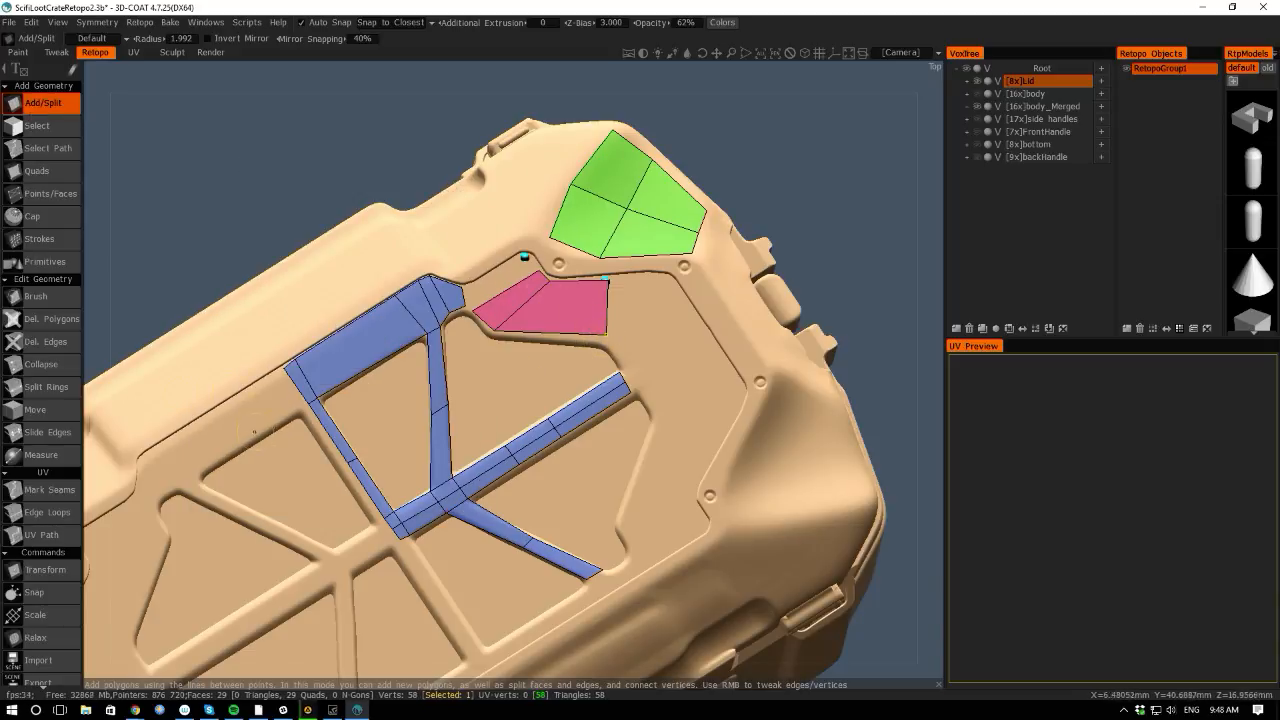
right_drag(605, 335, 600, 336)
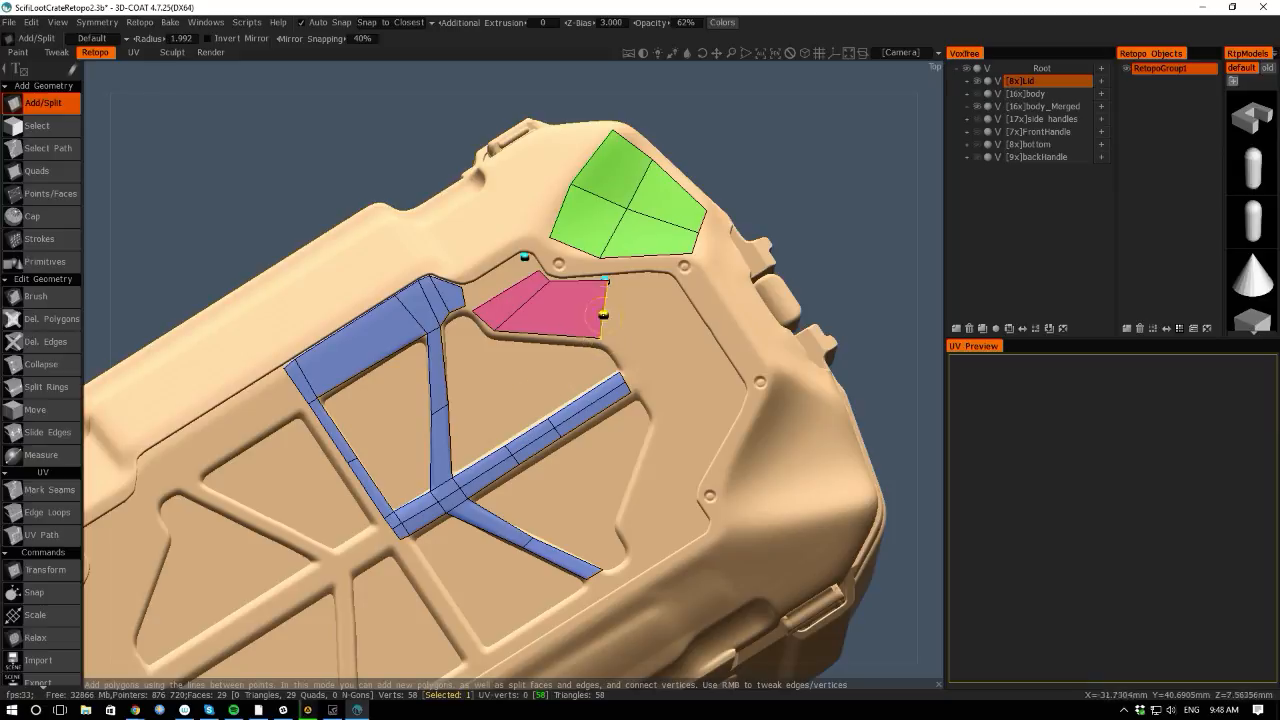
With Points/Faces, adjust the end corner of the central rib's strip and place a point on the panel outline in line with the rib.
key(space)
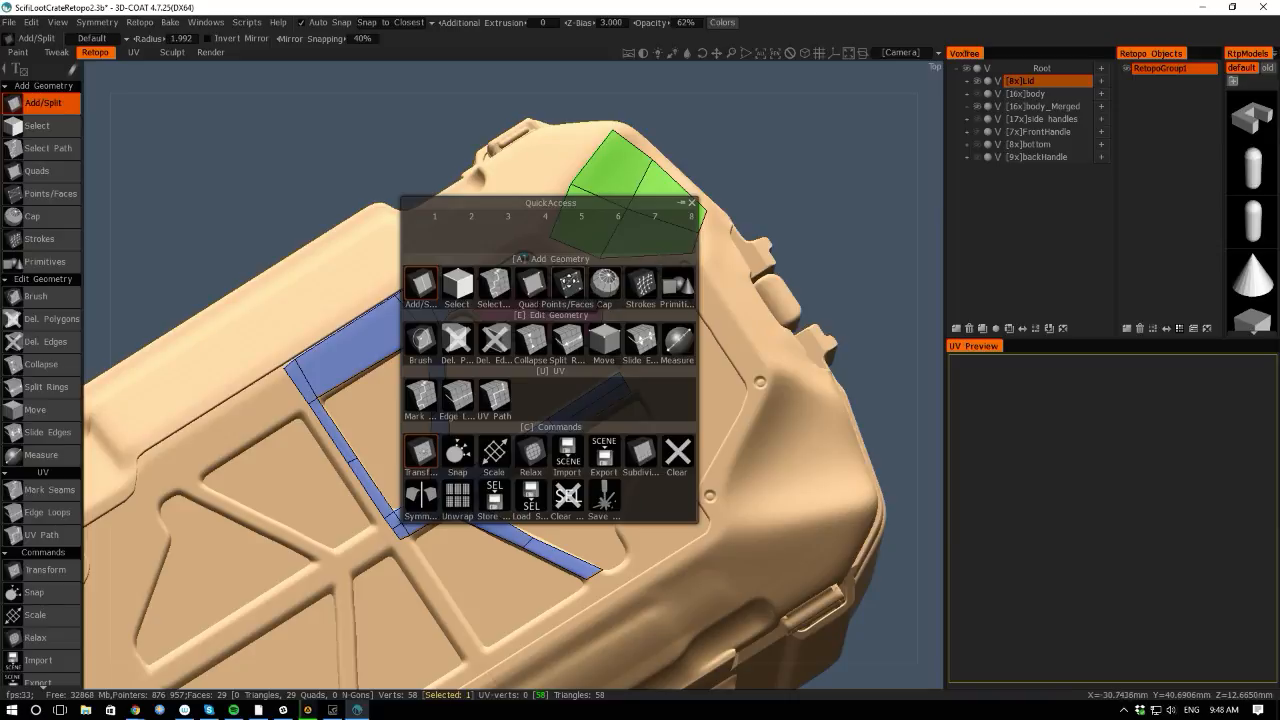
click(566, 287)
key(space)
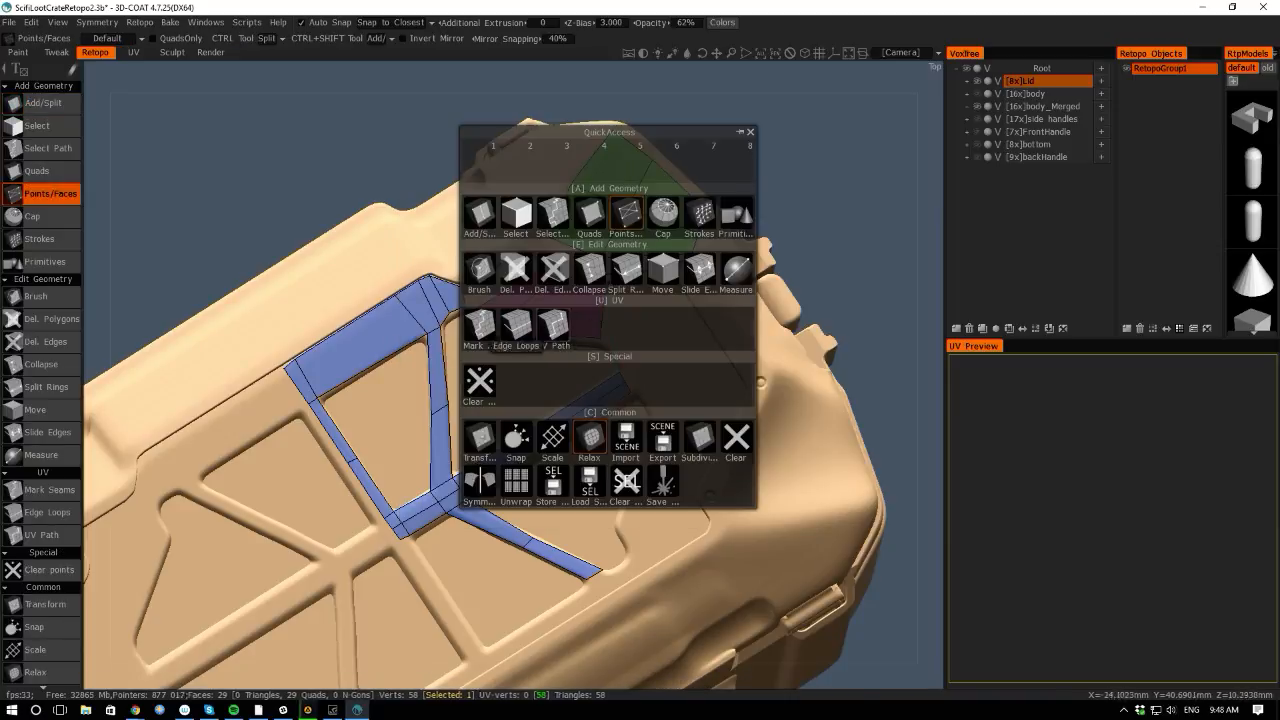
key(space)
key(space)
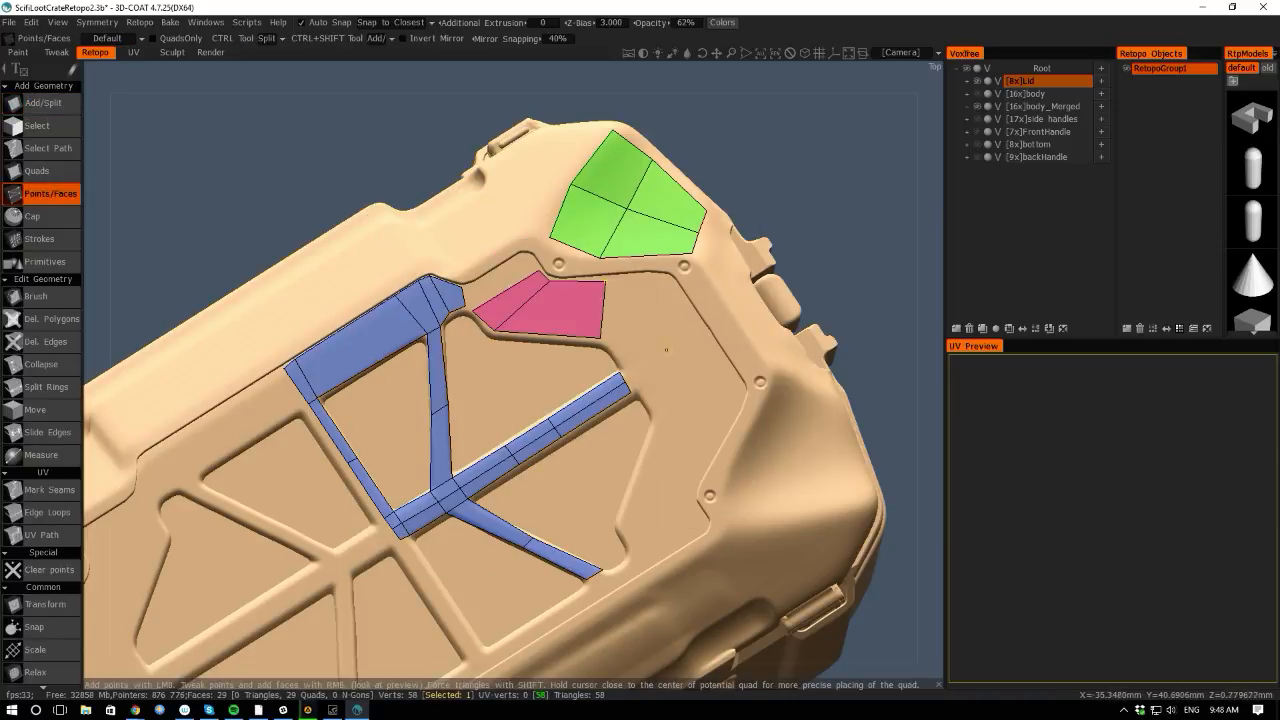
drag(239, 83, 366, 177)
right_drag(366, 177, 373, 306)
middle_drag(373, 306, 399, 210)
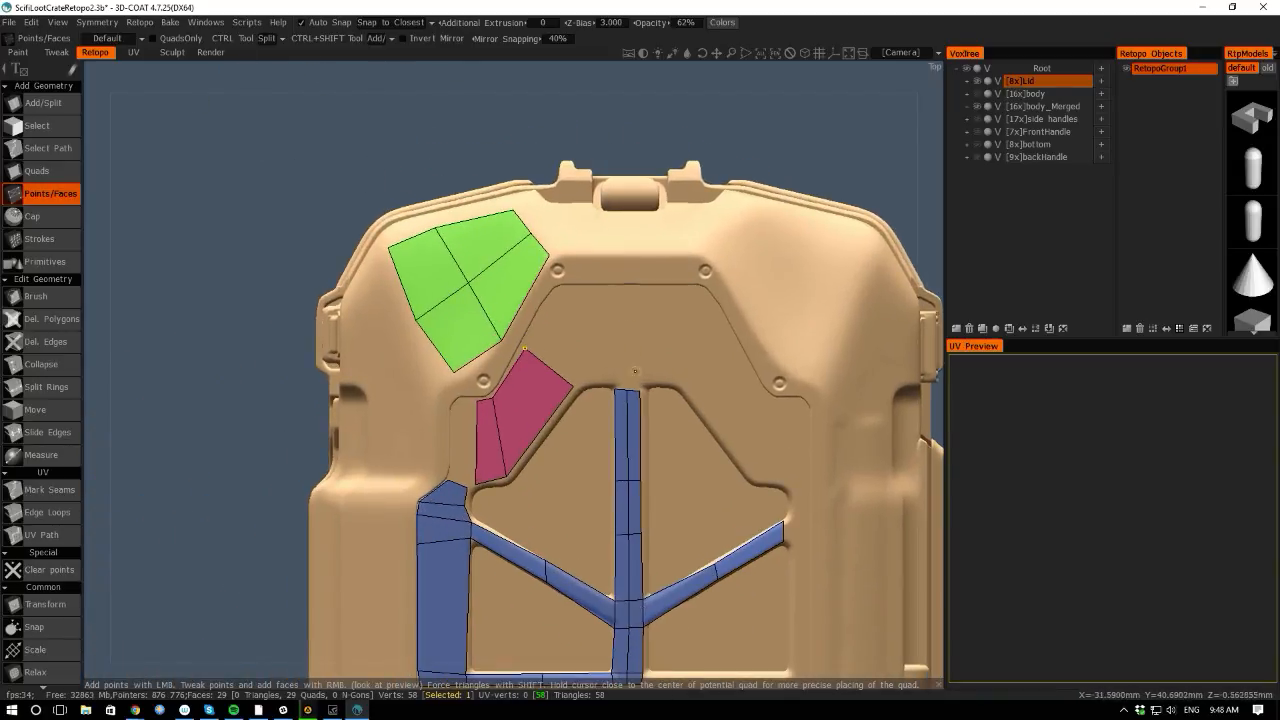
right_drag(627, 390, 640, 391)
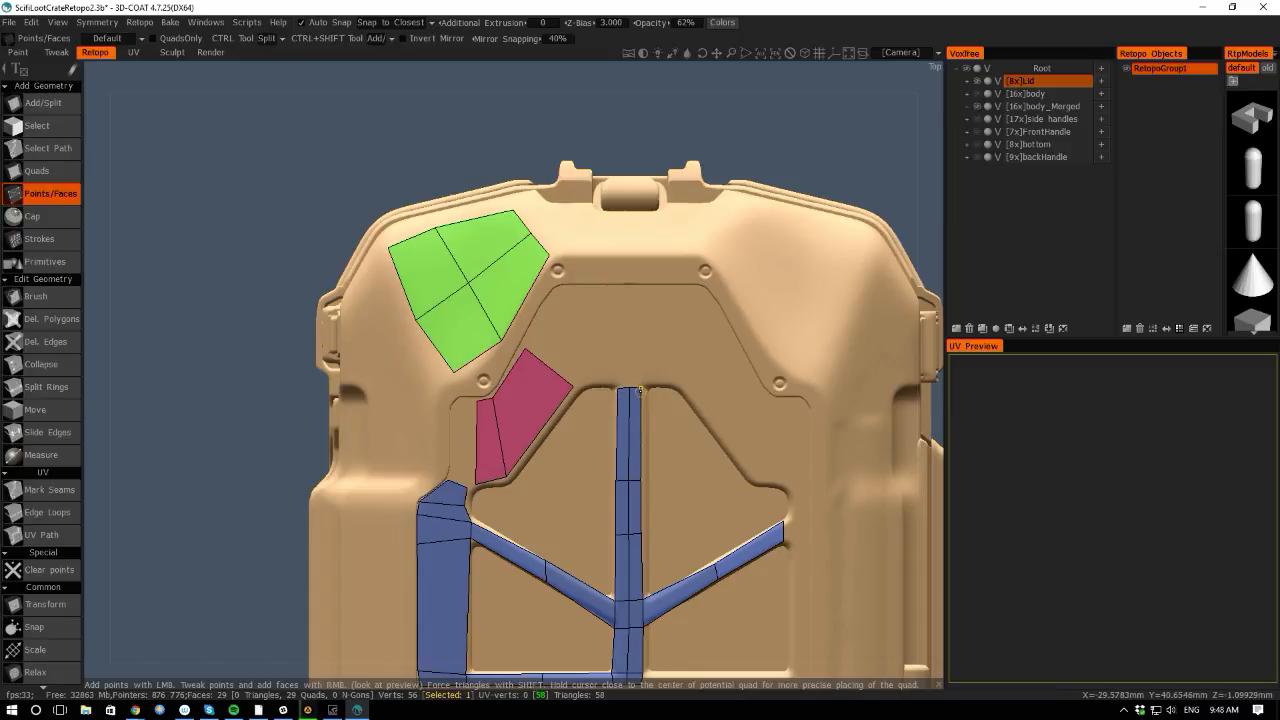
click(627, 288)
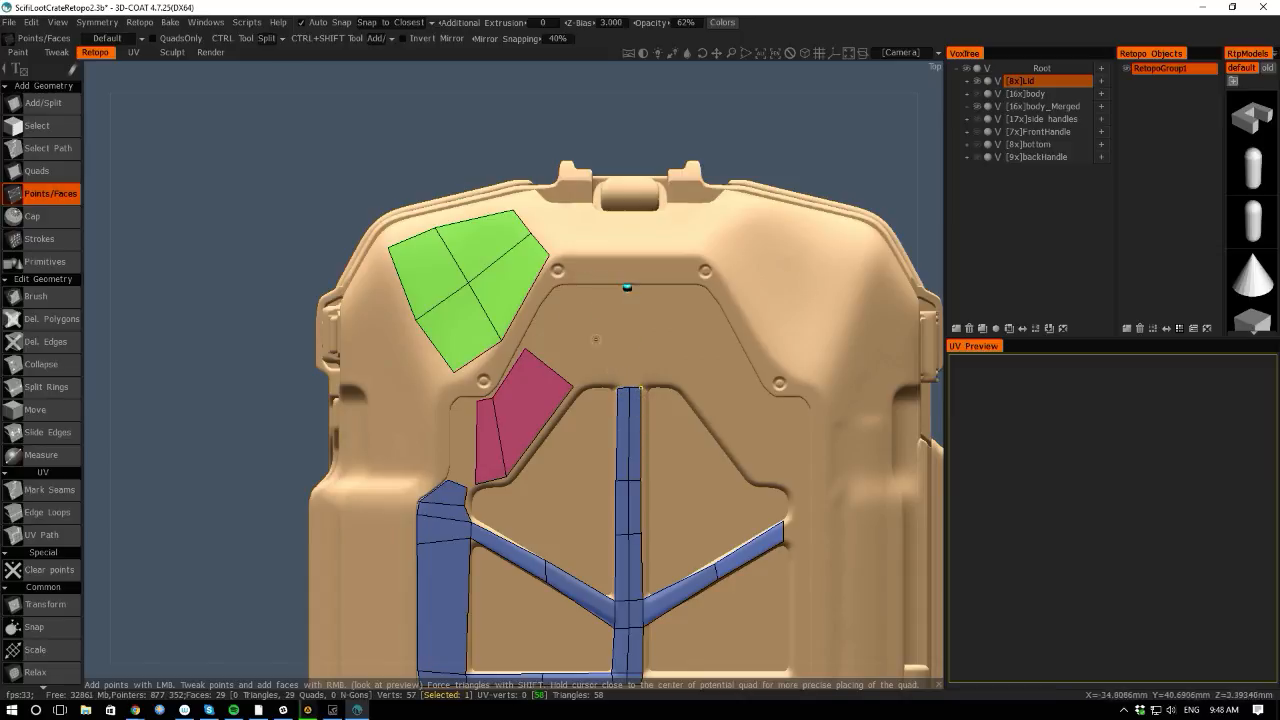
Draw crossing strokes between the panel outline and the central rib's end, and build a separate quad from them beside the centreline.
key(space)
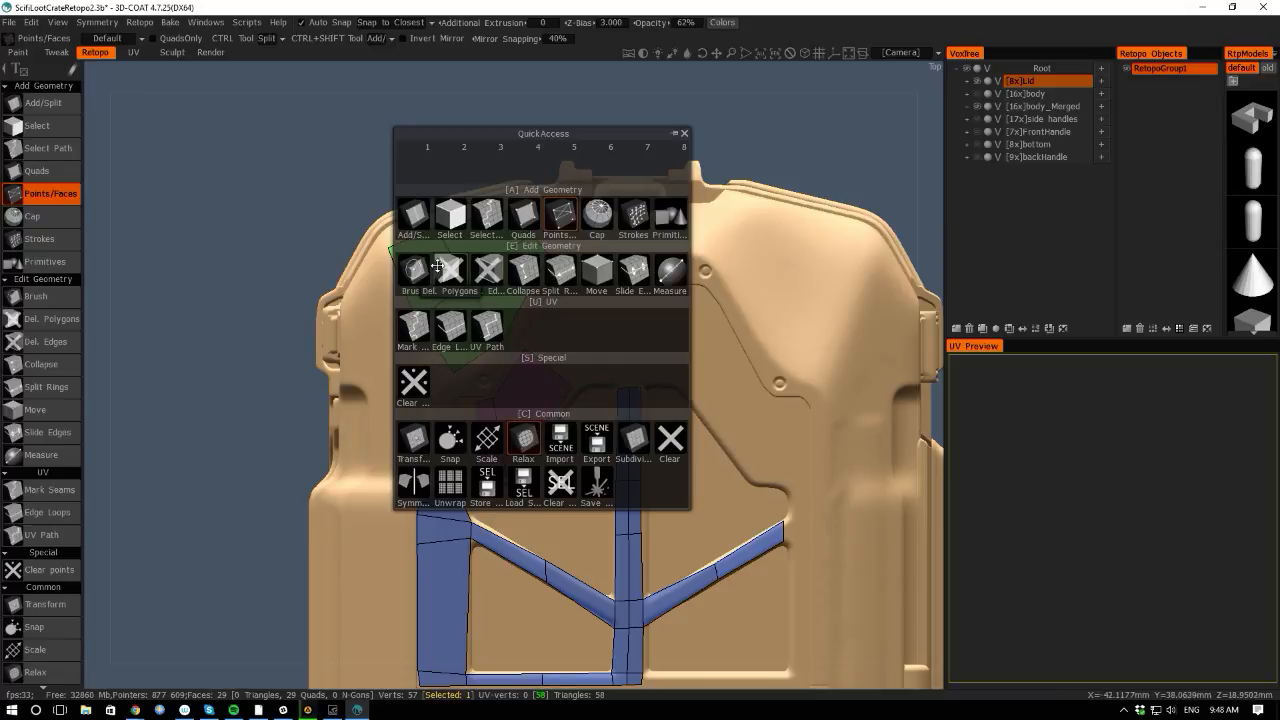
click(633, 215)
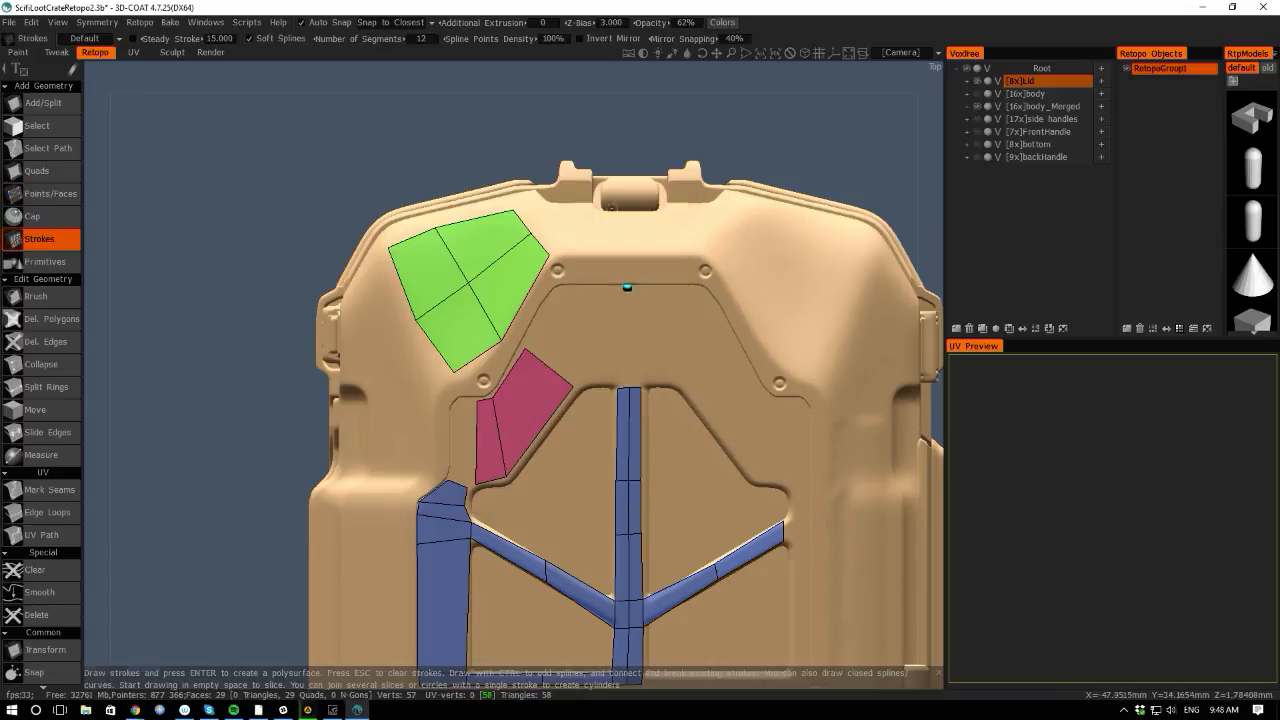
drag(587, 264, 587, 411)
drag(627, 288, 630, 410)
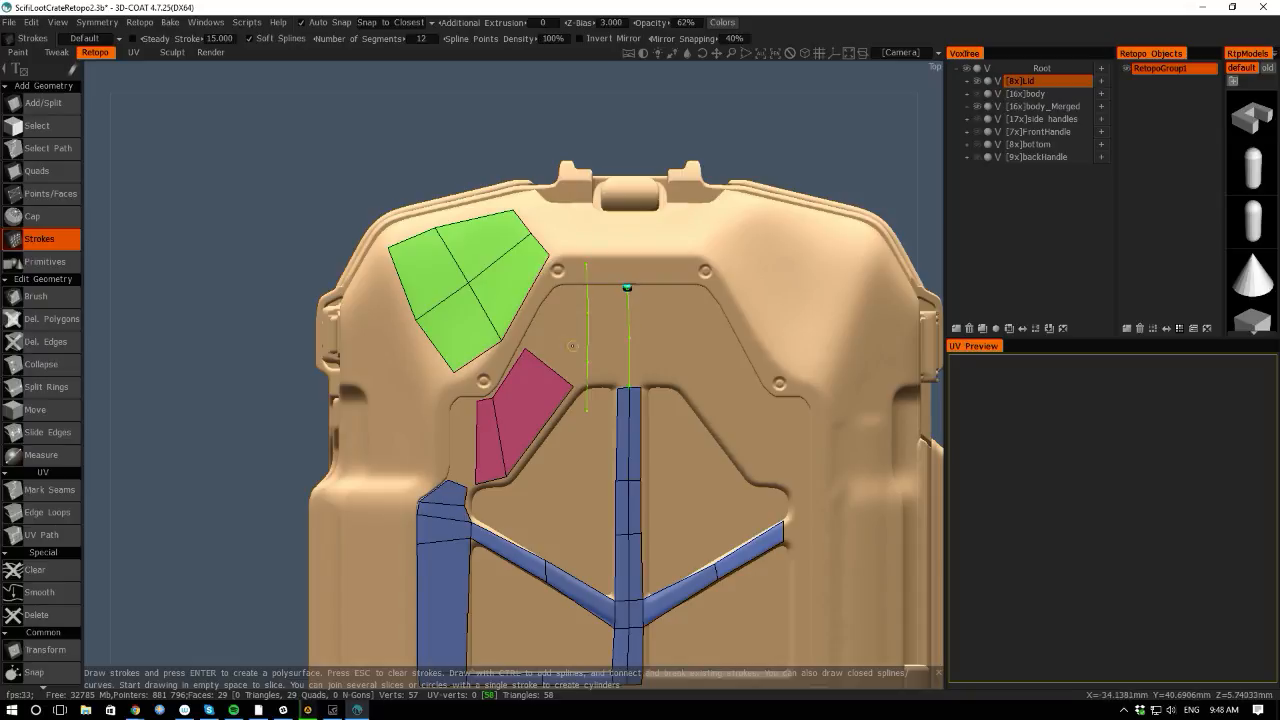
drag(555, 347, 684, 346)
key(Escape)
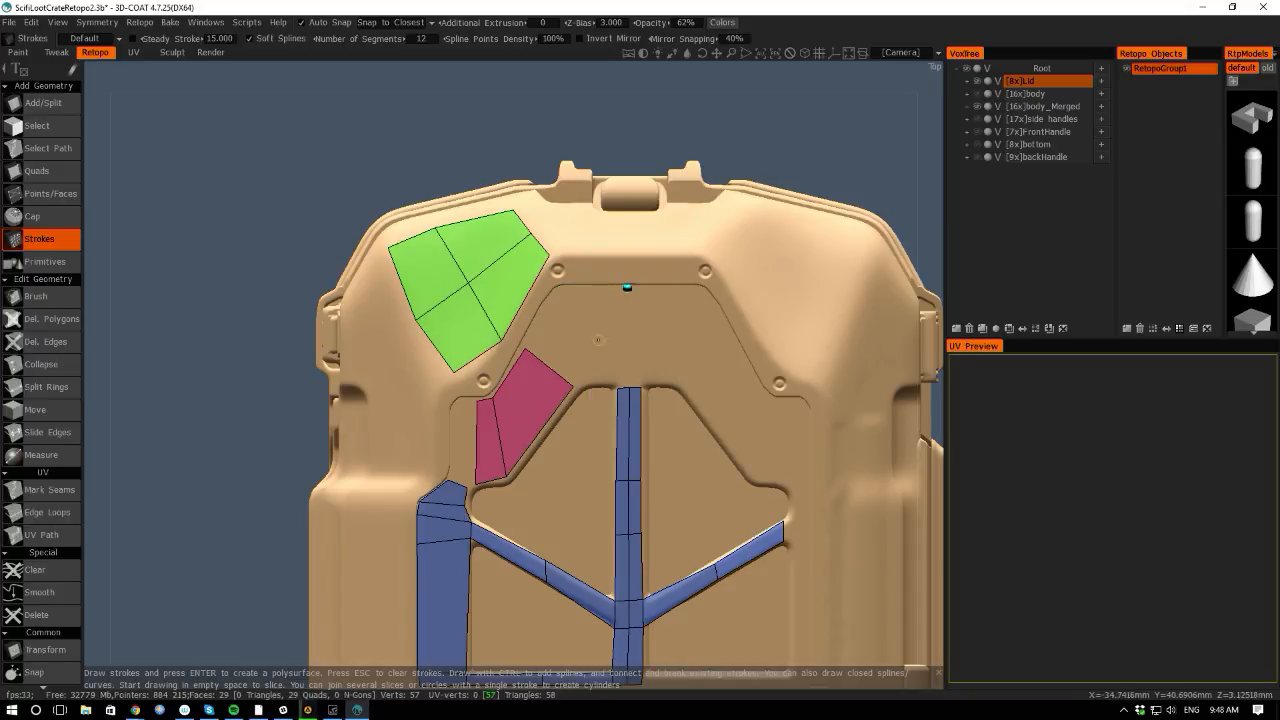
key(ctrl+z)
key(Return)
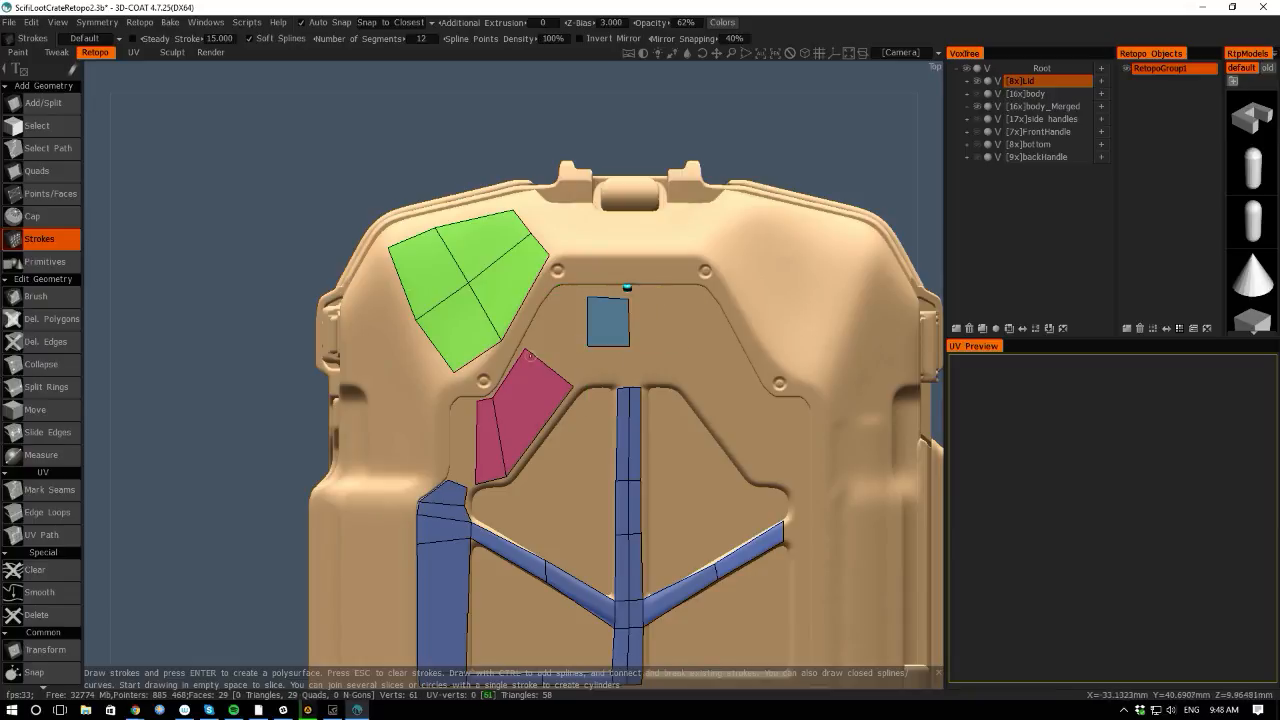
drag(629, 347, 622, 389)
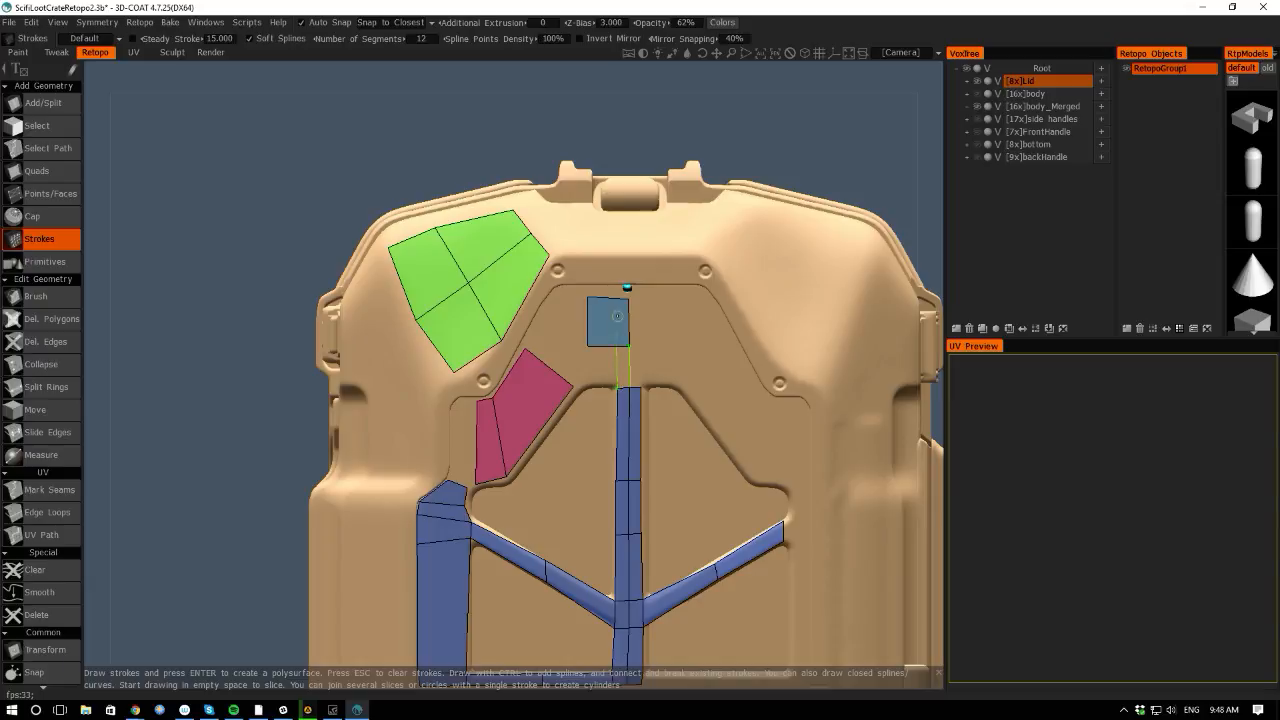
key(Escape)
Split the stroke-made quad lengthwise, fill the gap between it and the central rib with quads, and shift the corner shared with the pink patch.
key(space)
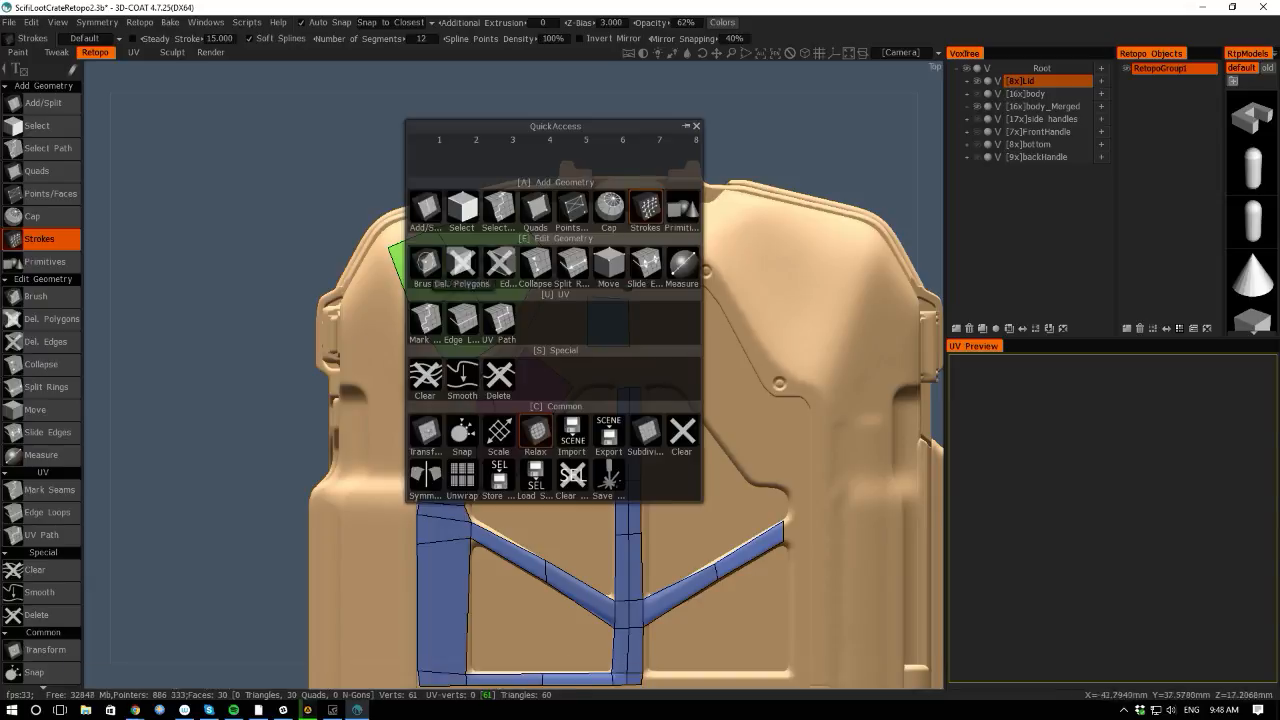
key(space)
key(space)
click(450, 136)
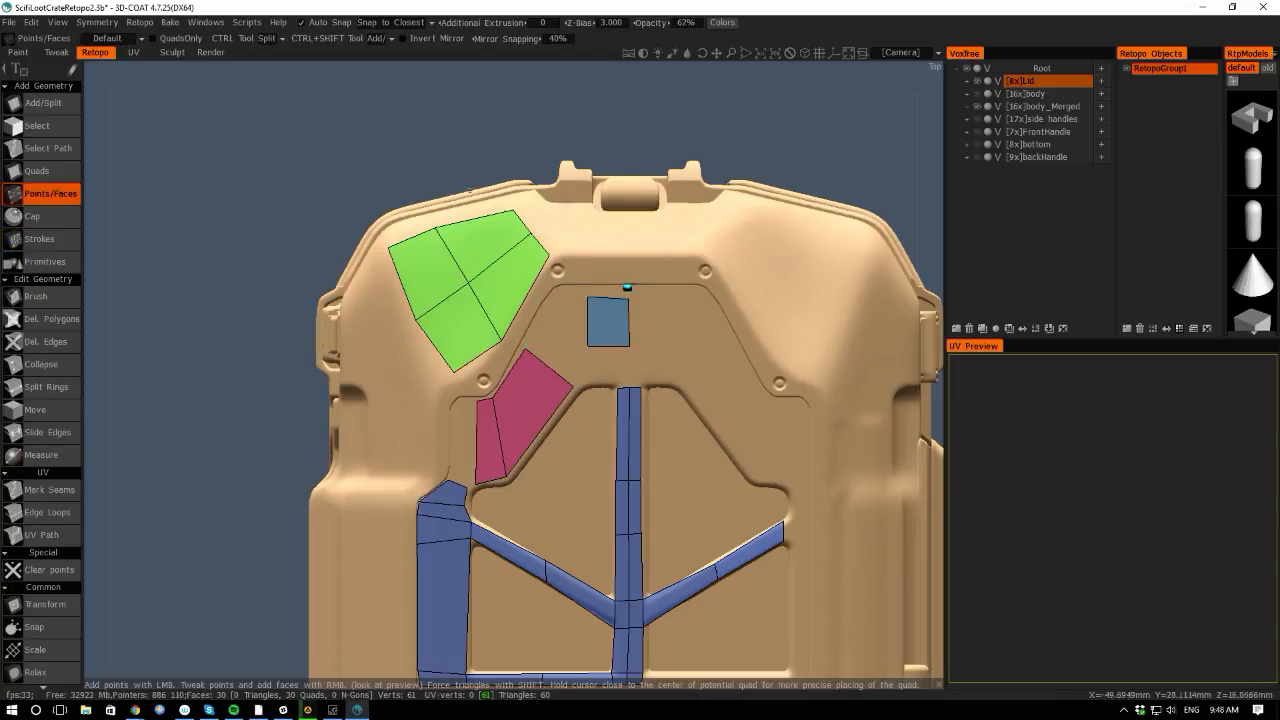
ctrl+click(617, 342)
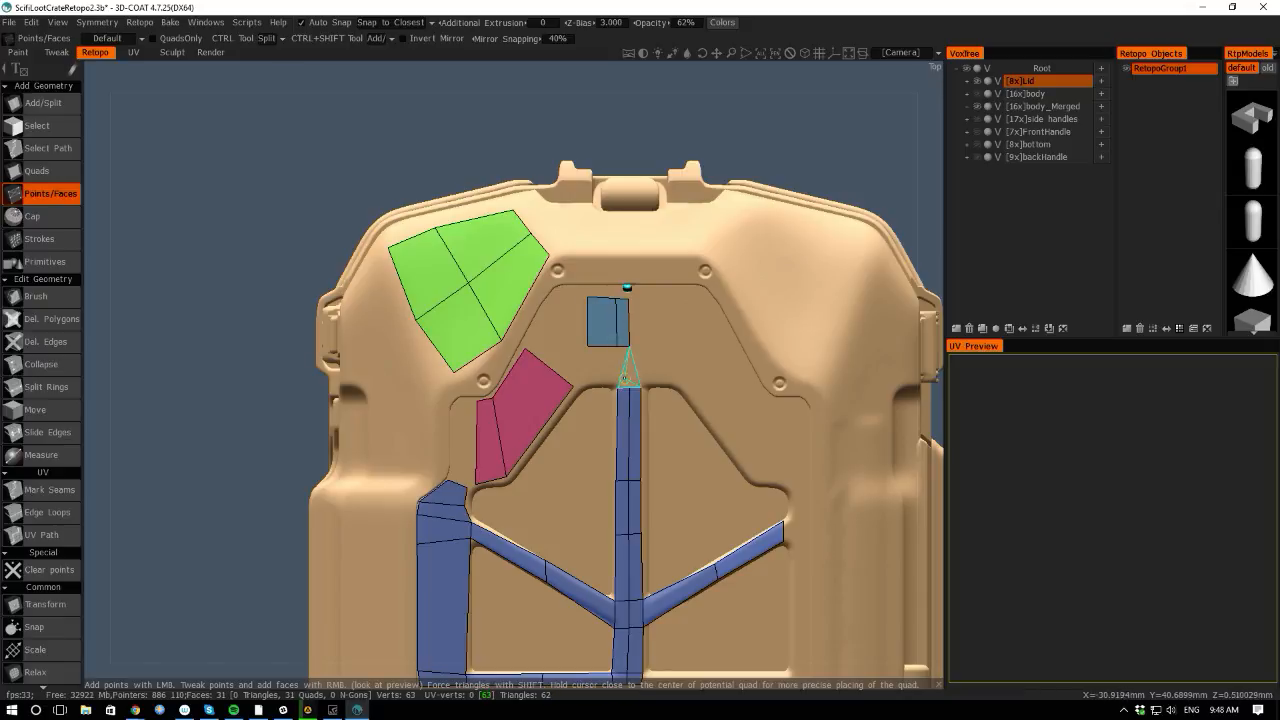
click(621, 360)
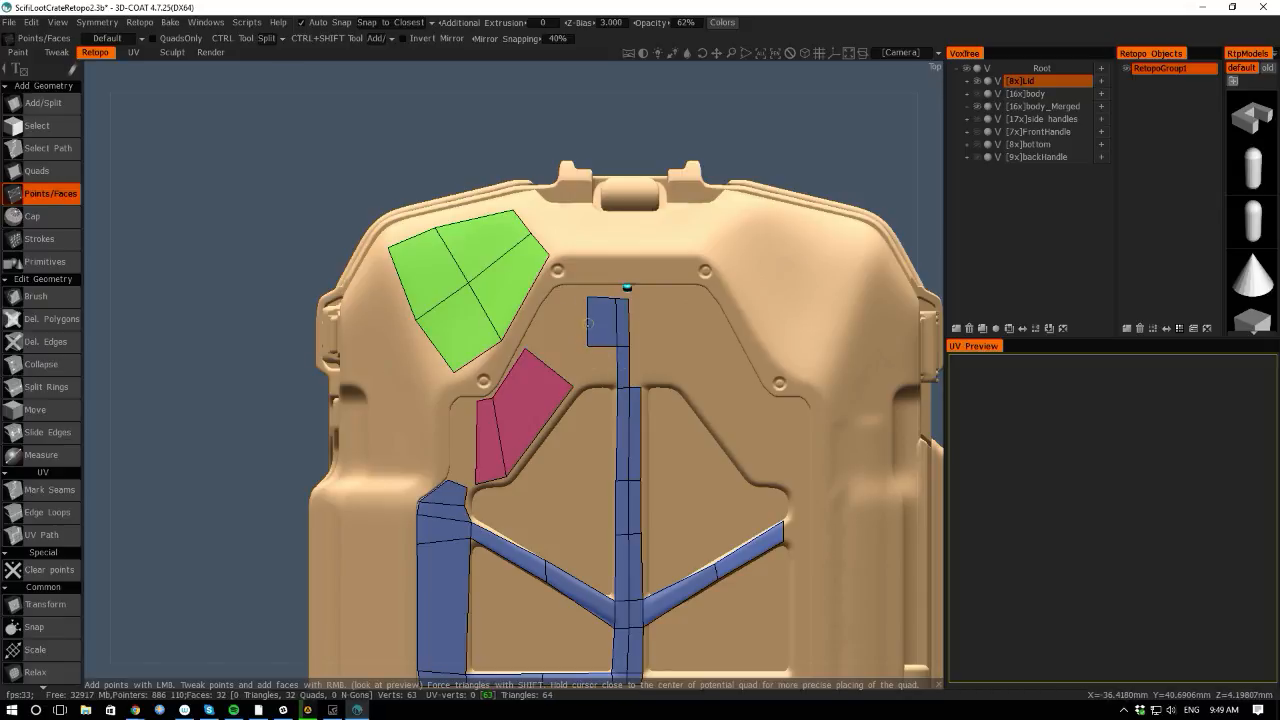
click(590, 370)
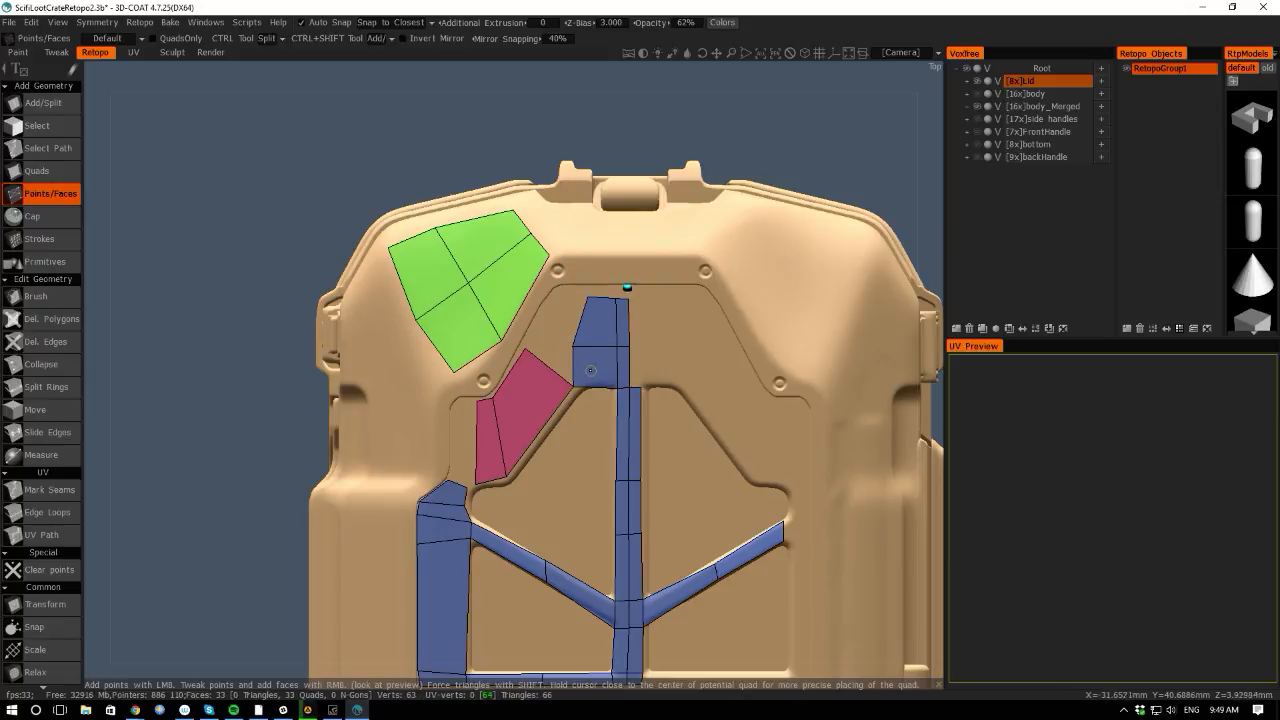
right_drag(573, 386, 585, 382)
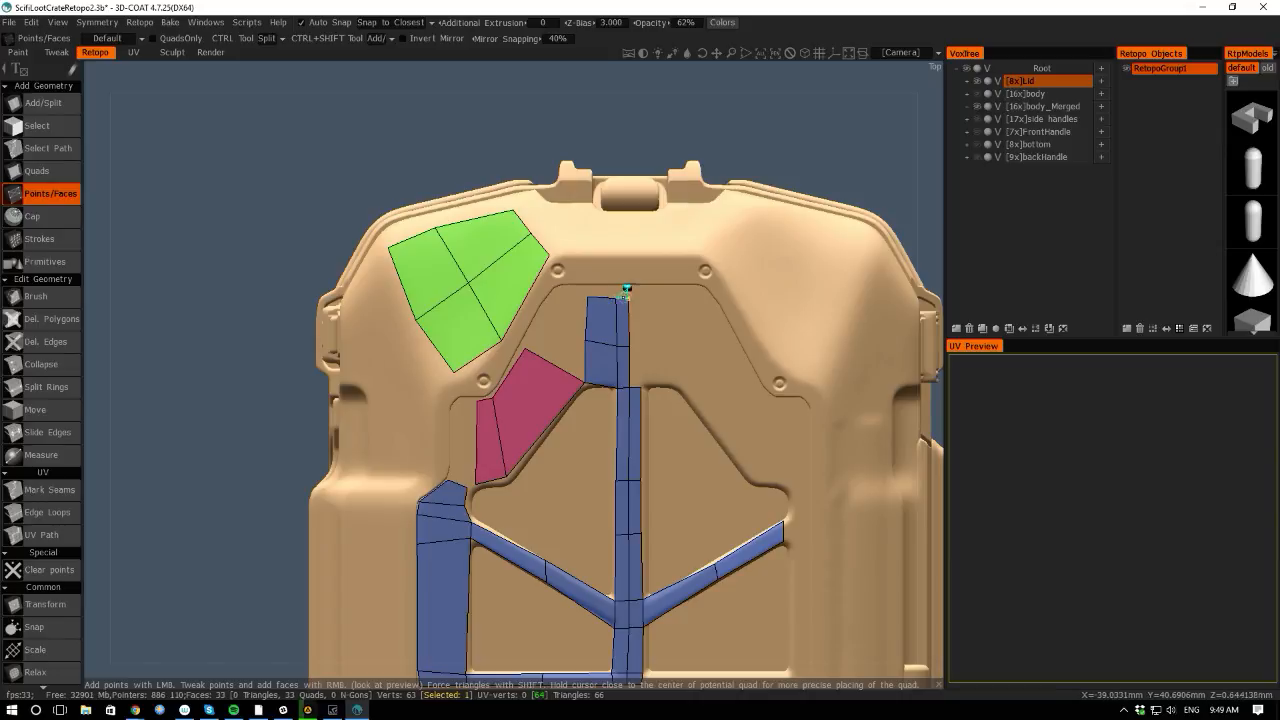
mouse_move(628, 298)
right_down()
mouse_move(617, 299)
mouse_move(628, 294)
right_up()
key(ctrl+z)
Place points on the raised border outside the panel outline and fill two quads from the lid's centreline to the green patch.
click(626, 254)
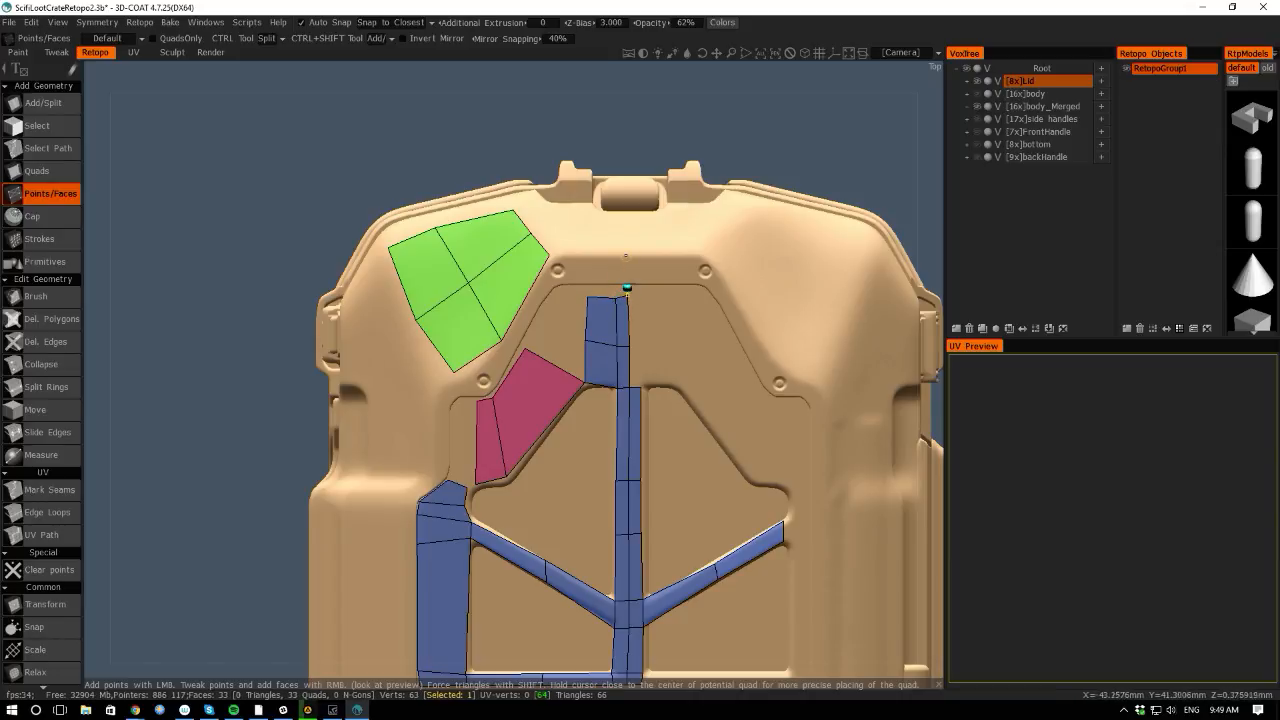
click(627, 279)
click(588, 257)
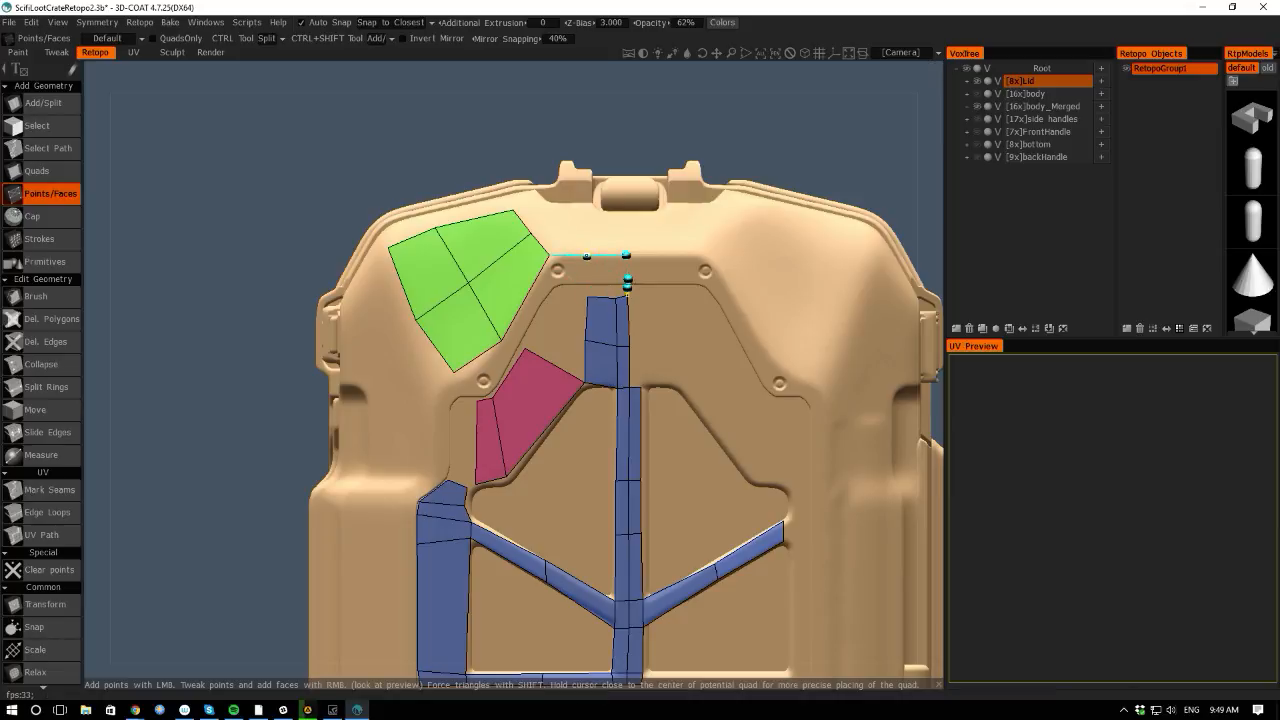
click(589, 279)
right_click(607, 267)
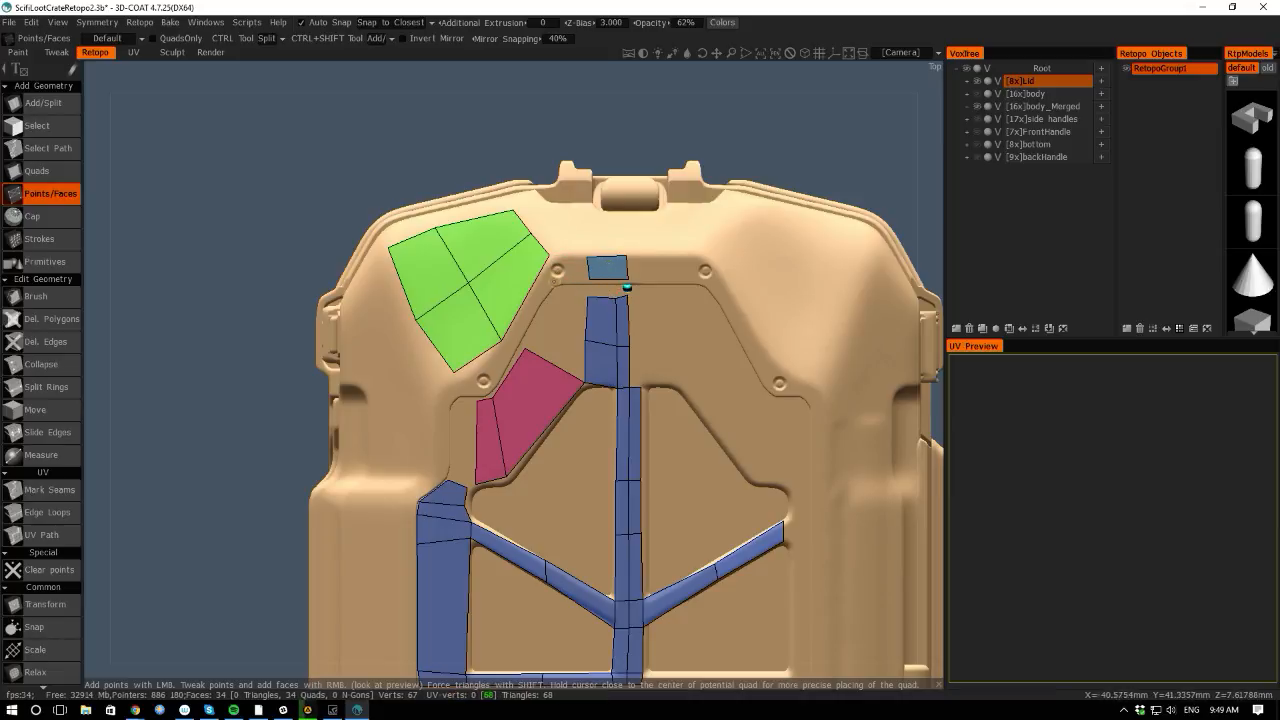
click(554, 281)
right_click(567, 269)
Continue the raised border with two quads along the green patch's diagonal edge around the bolt, adjusting the outer corner.
click(514, 345)
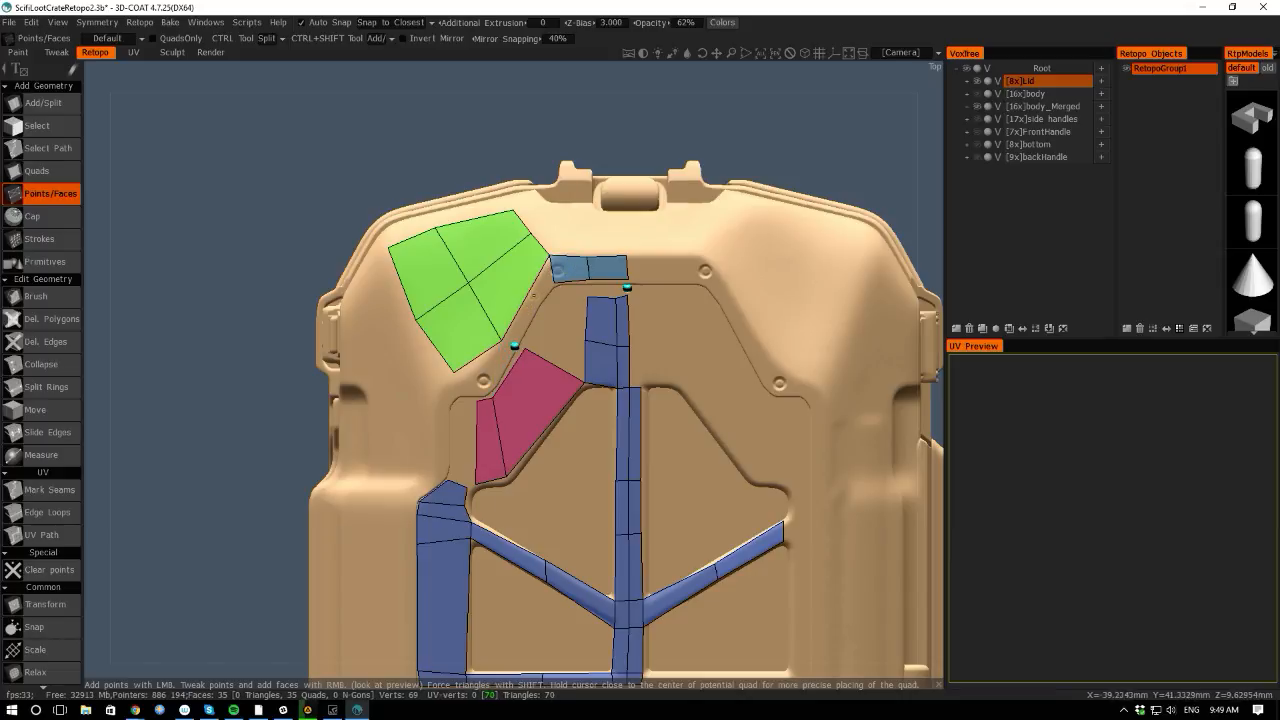
right_click(527, 298)
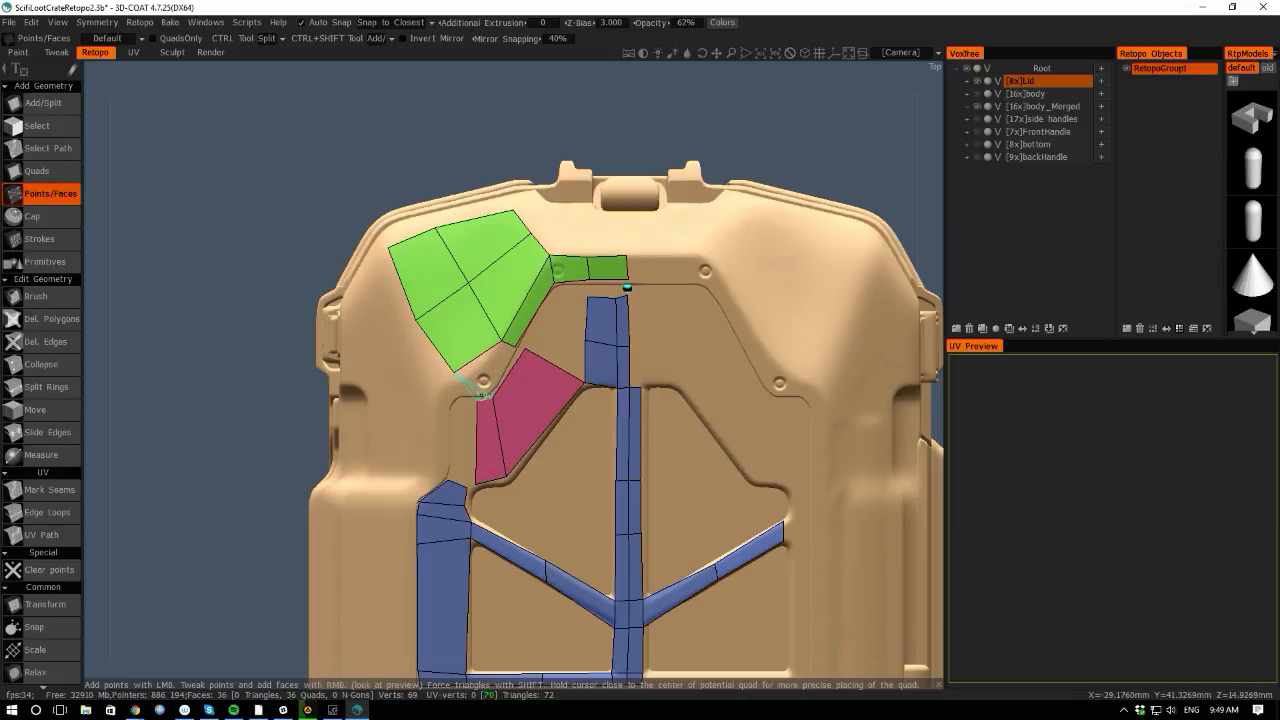
click(483, 394)
drag(113, 358, 229, 401)
click(569, 530)
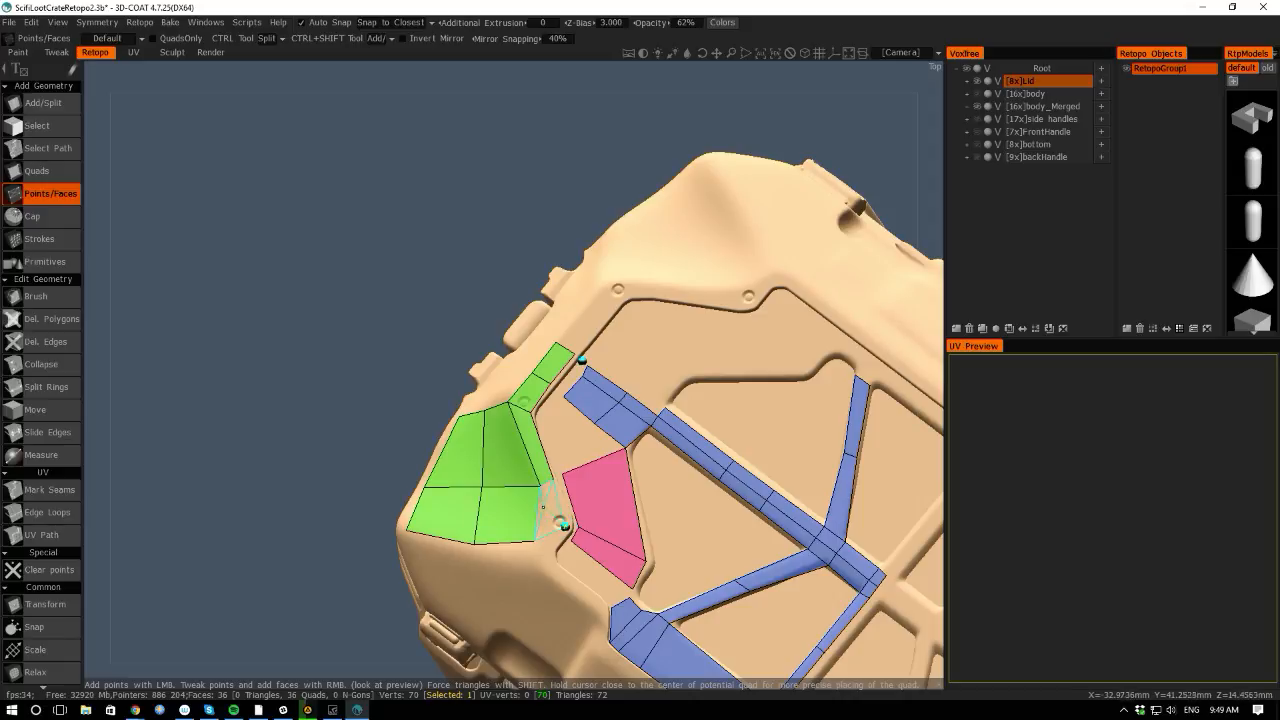
right_click(543, 506)
right_drag(535, 541, 532, 530)
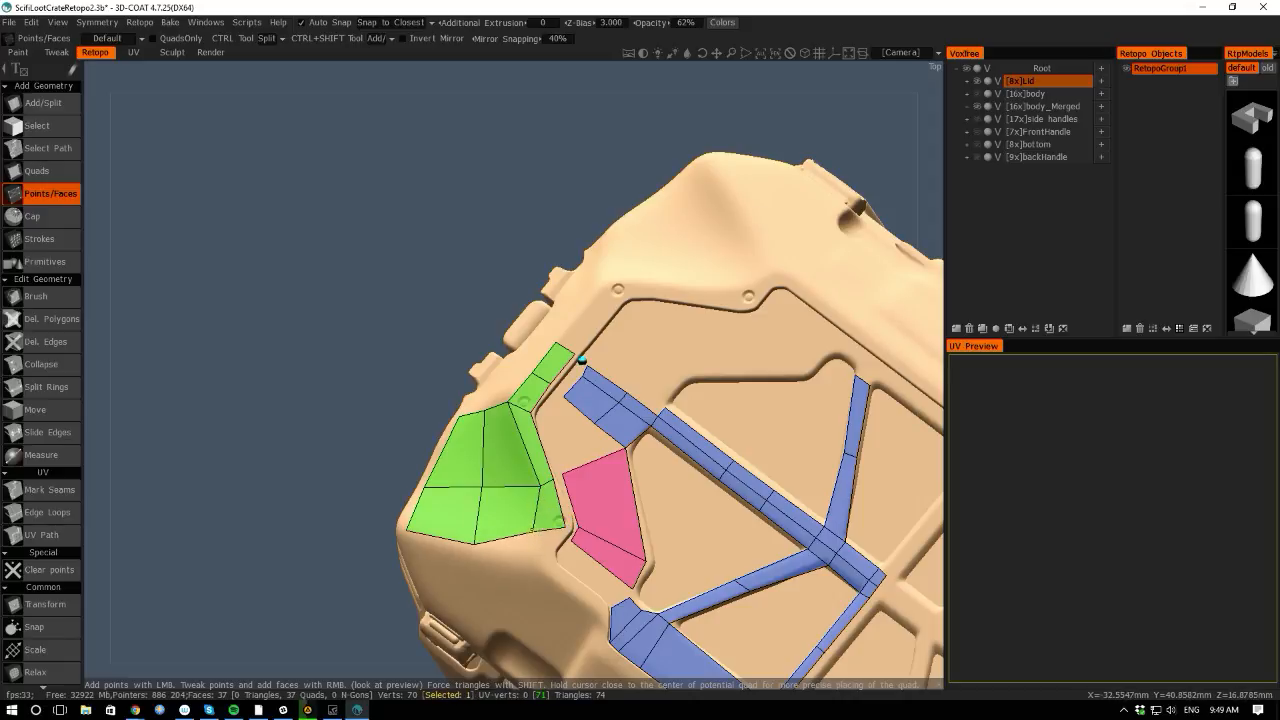
Place four points between the panel outline and the triangular recess on the lid's opposite side, and fill a quad there.
right_drag(252, 433, 163, 314)
drag(120, 397, 259, 474)
middle_drag(358, 490, 229, 484)
right_drag(229, 484, 310, 489)
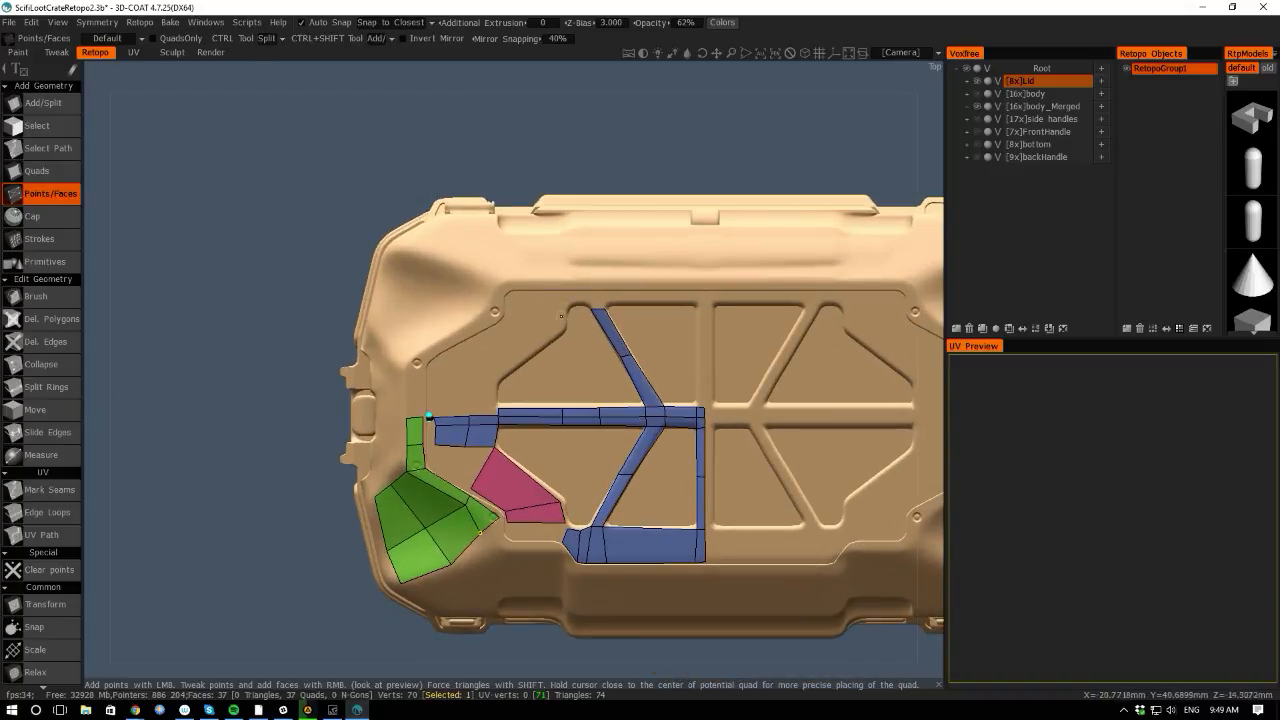
click(565, 303)
click(562, 331)
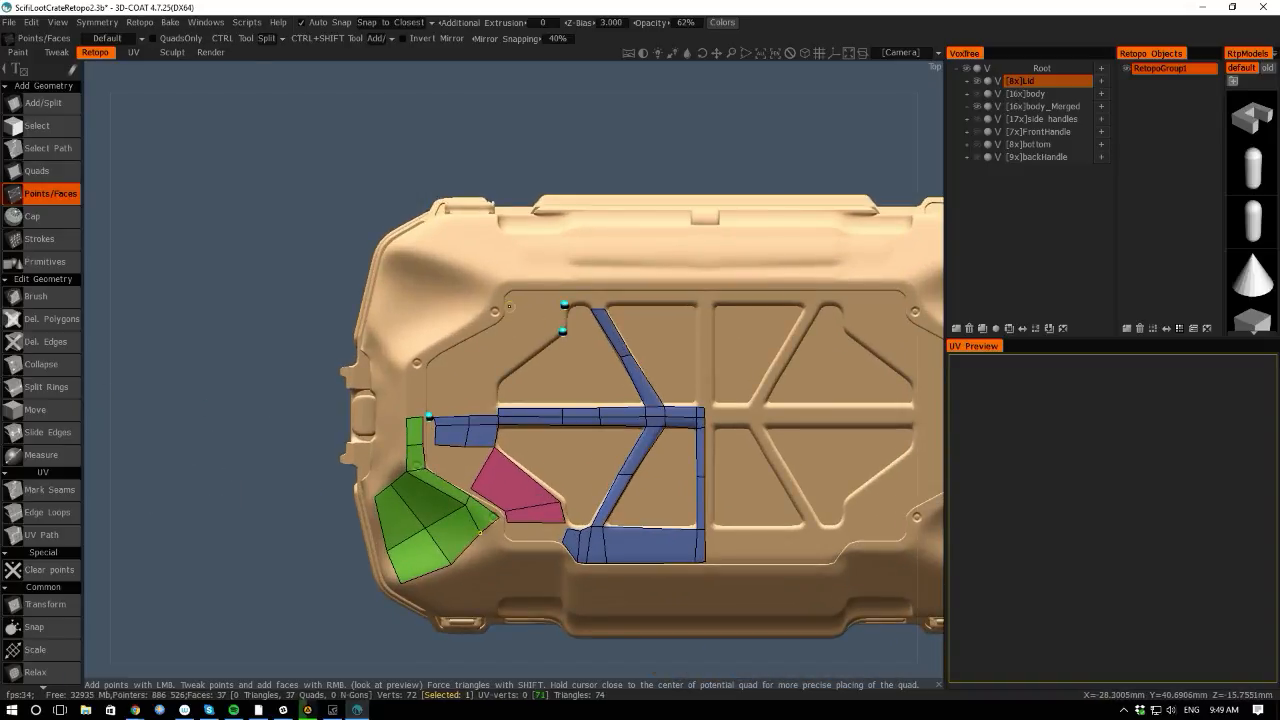
click(508, 304)
click(513, 358)
right_click(538, 326)
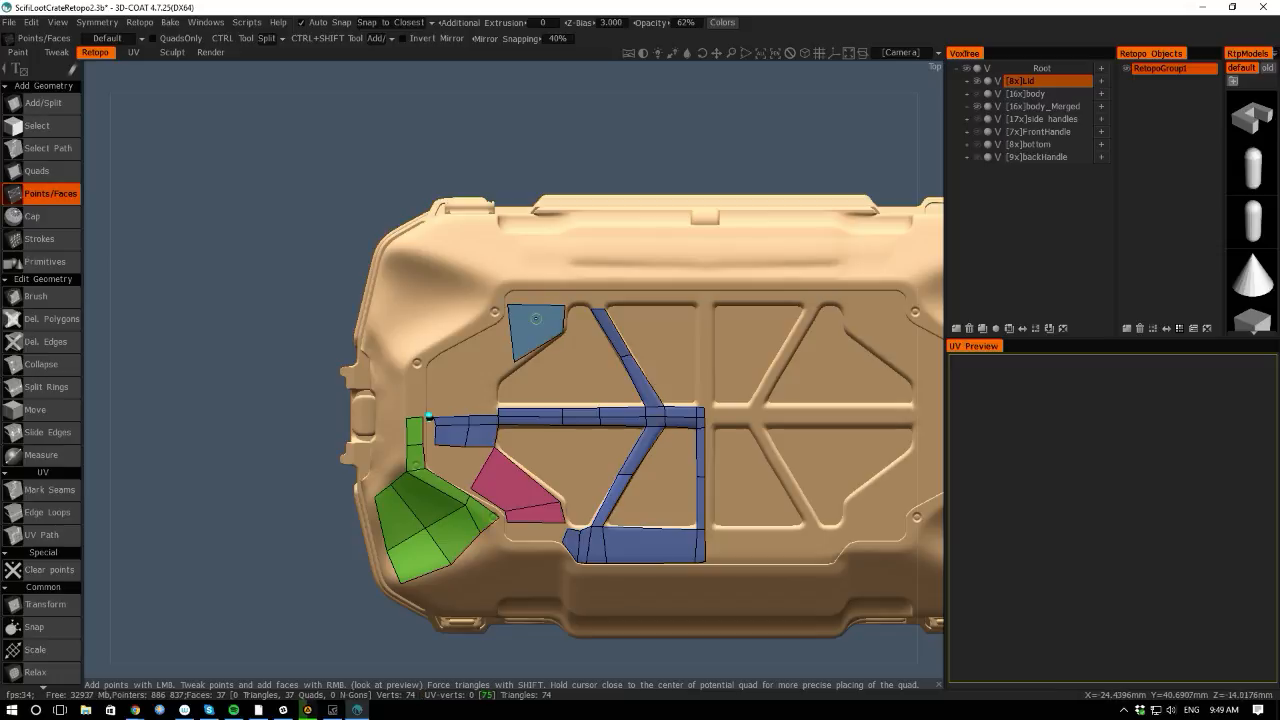
Extend the opposite-side quad with one along the recess and another up to the panel outline, adjusting their outer corners.
click(465, 347)
click(493, 380)
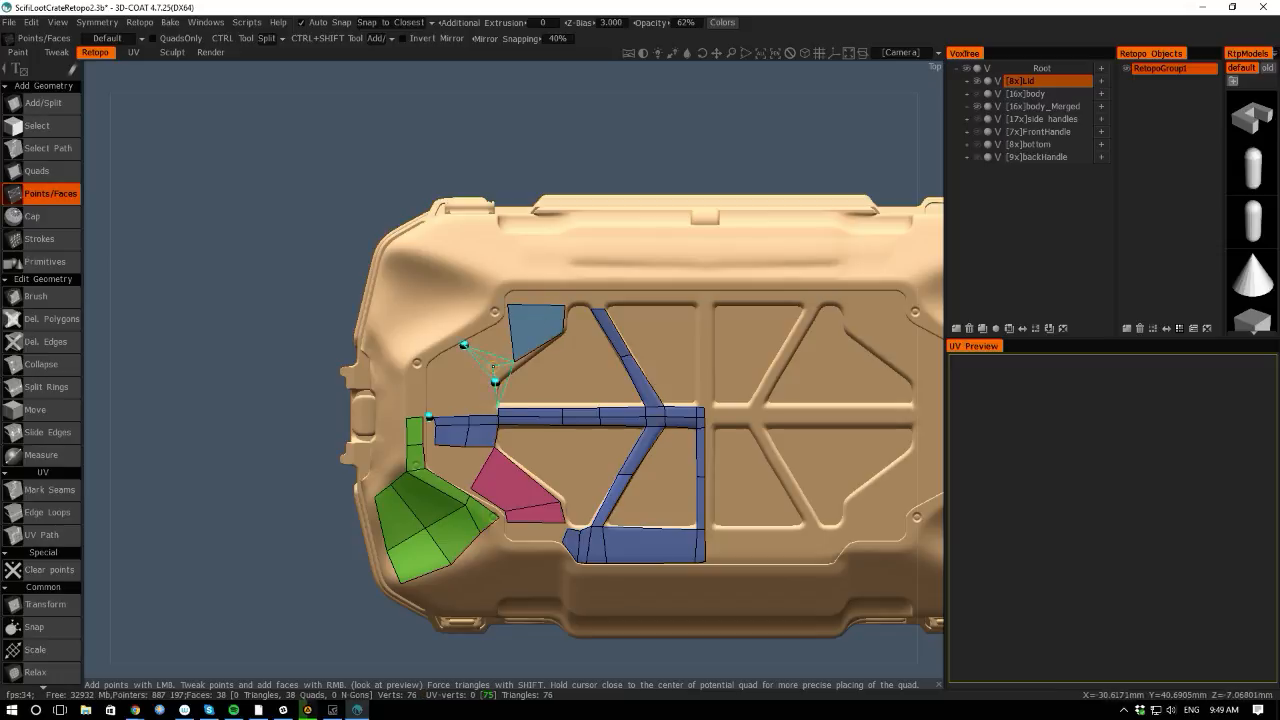
right_click(496, 342)
right_click(500, 312)
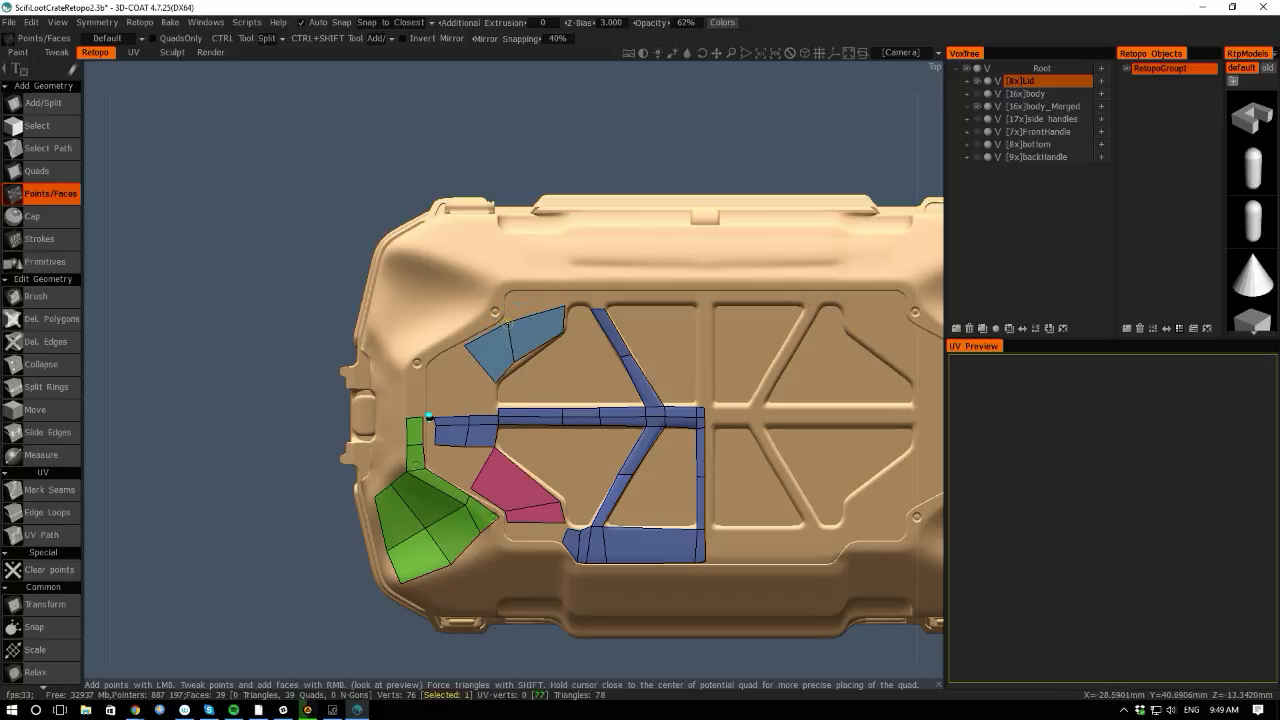
click(511, 296)
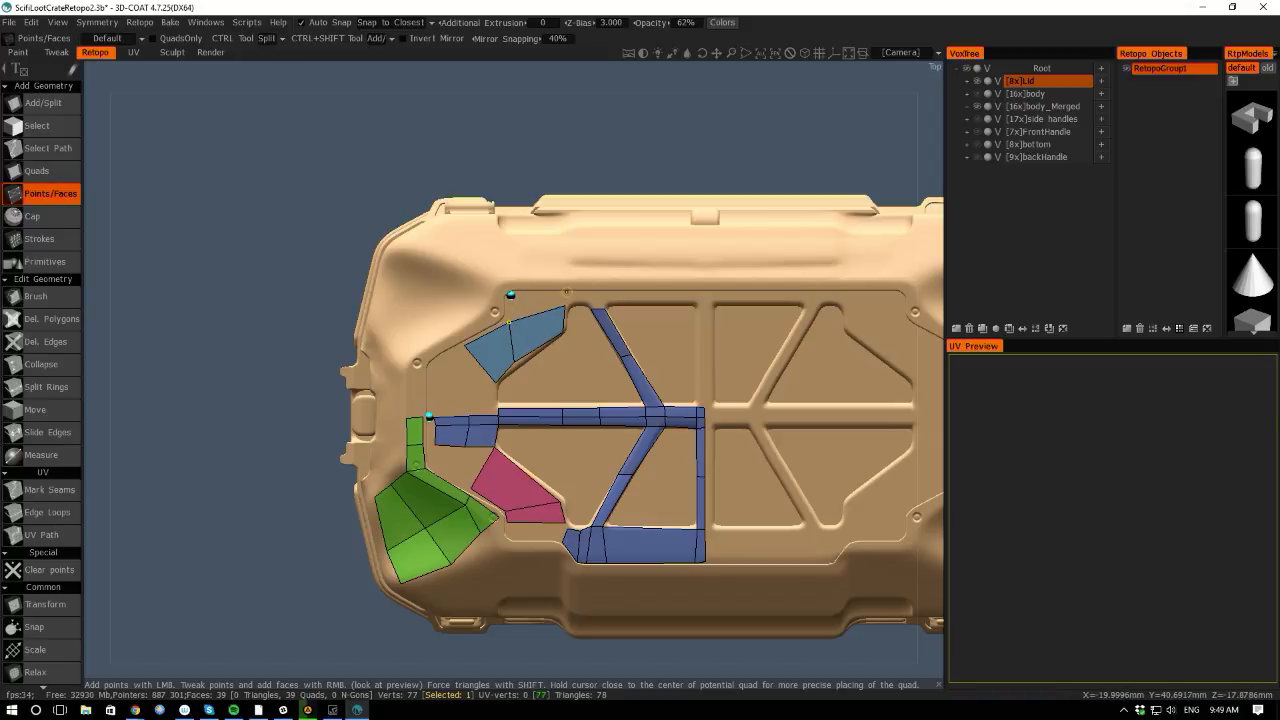
click(564, 292)
right_click(531, 301)
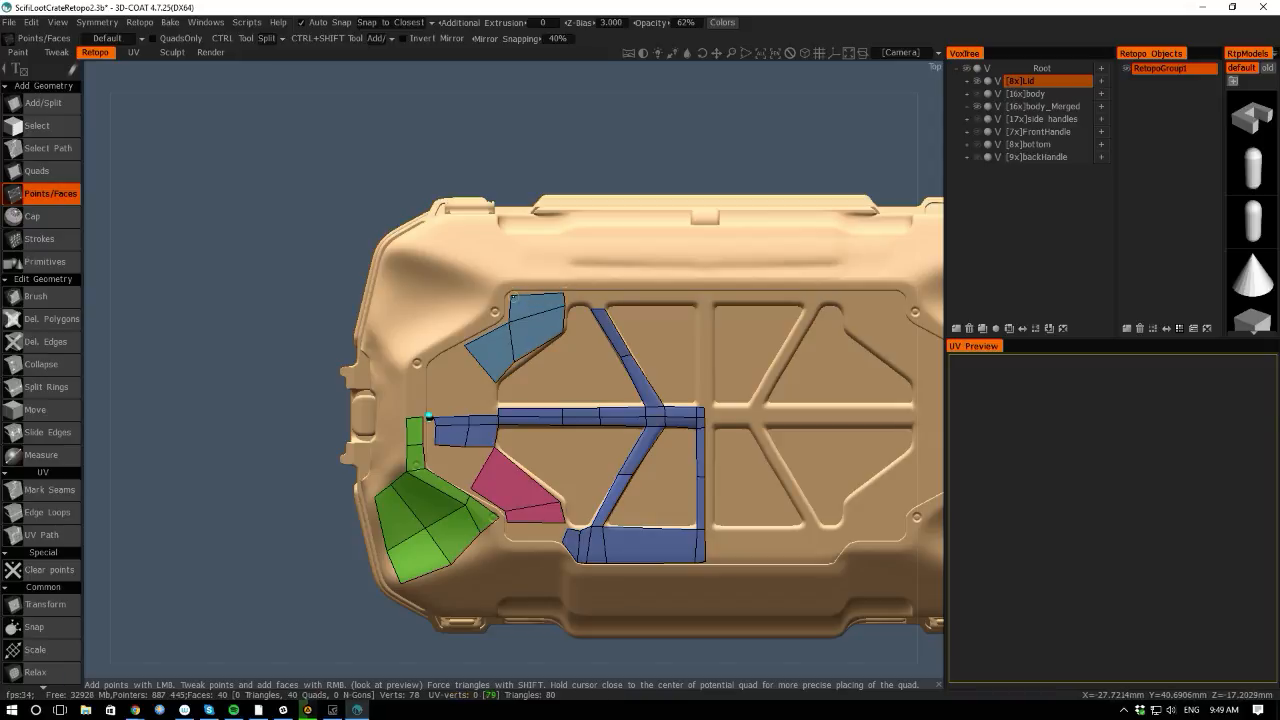
click(511, 295)
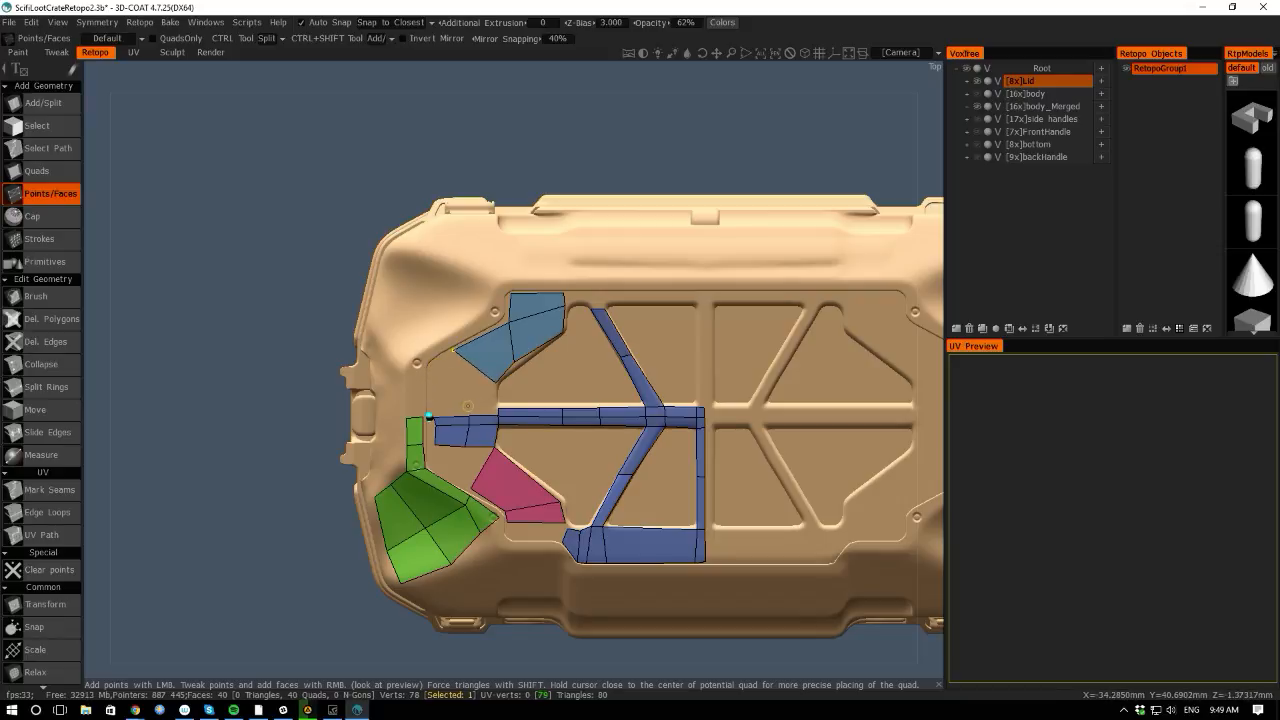
Delete the opposite-side border quads, the diagonal rib strip there, and the half of the central rib's strip beyond the centreline.
right_drag(207, 346, 265, 357)
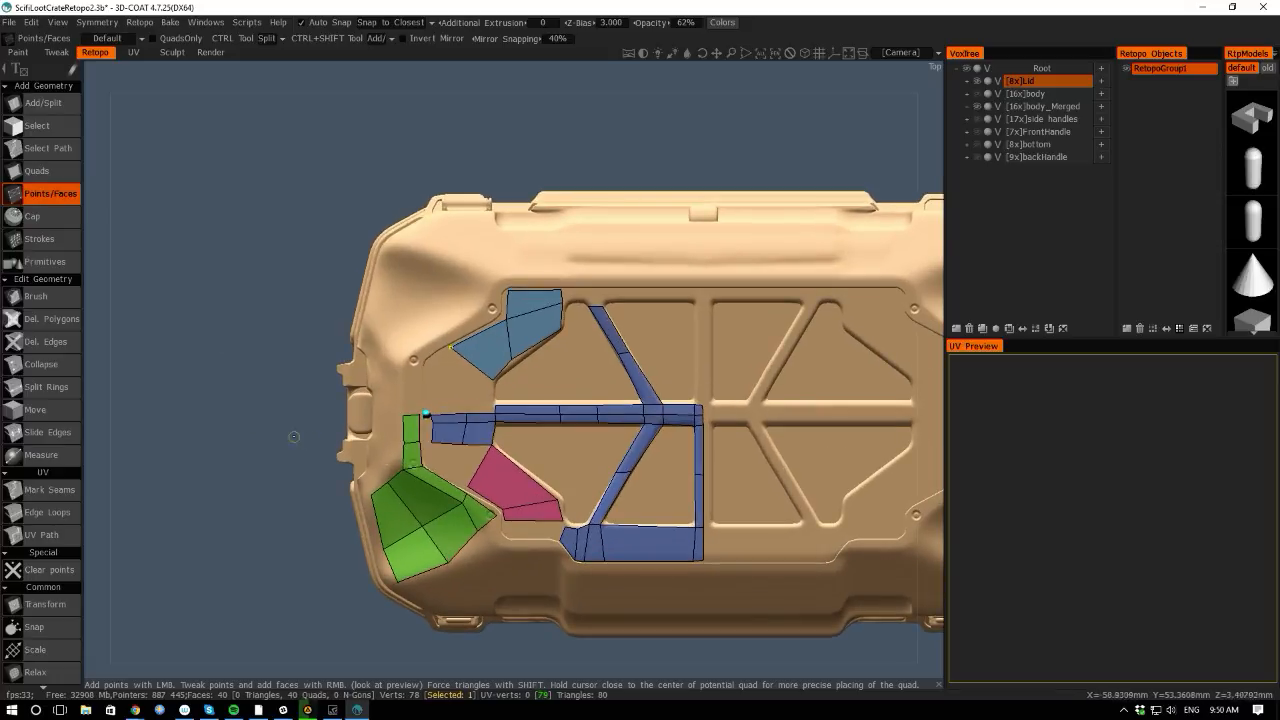
mouse_move(242, 431)
right_down()
mouse_move(217, 420)
mouse_move(242, 424)
right_up()
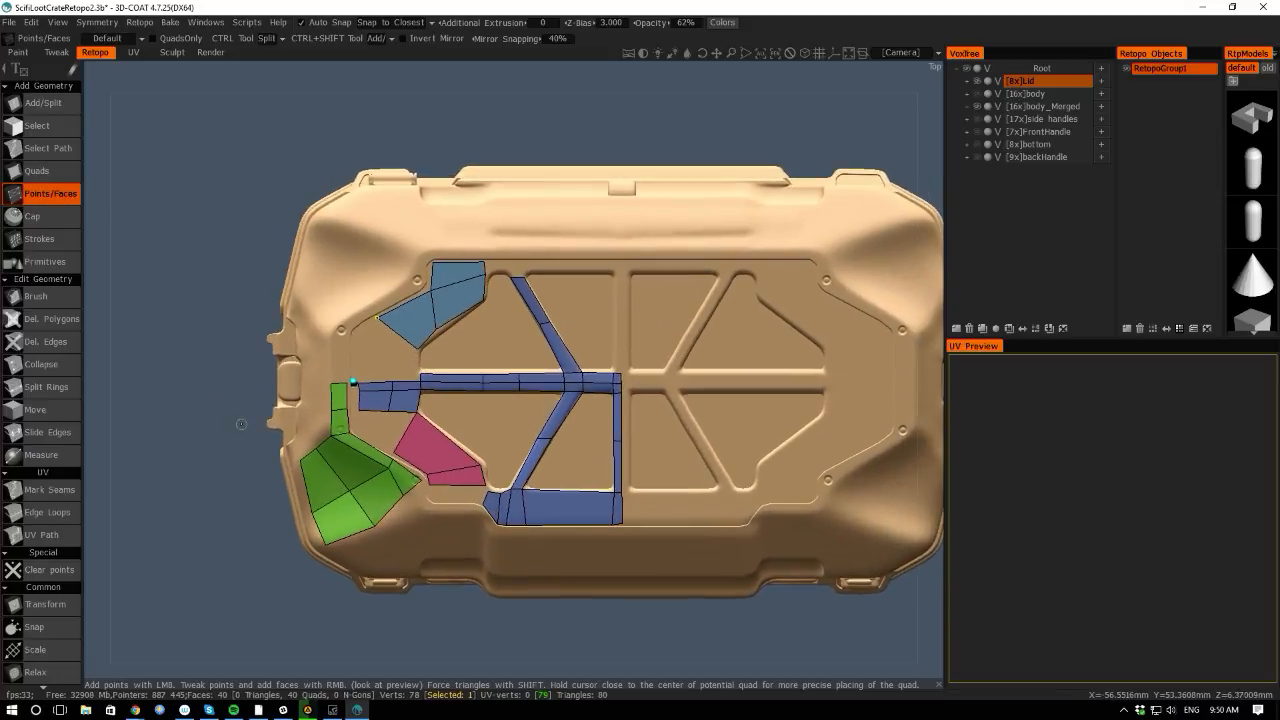
key(space)
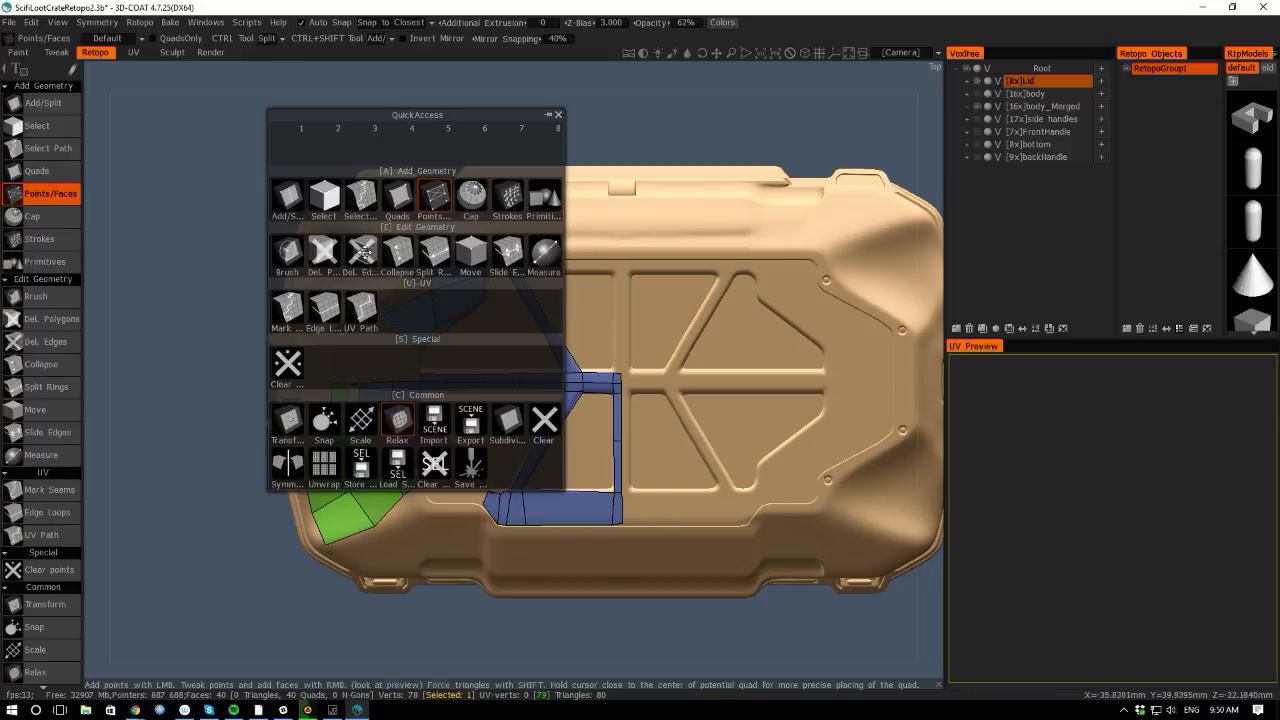
click(320, 255)
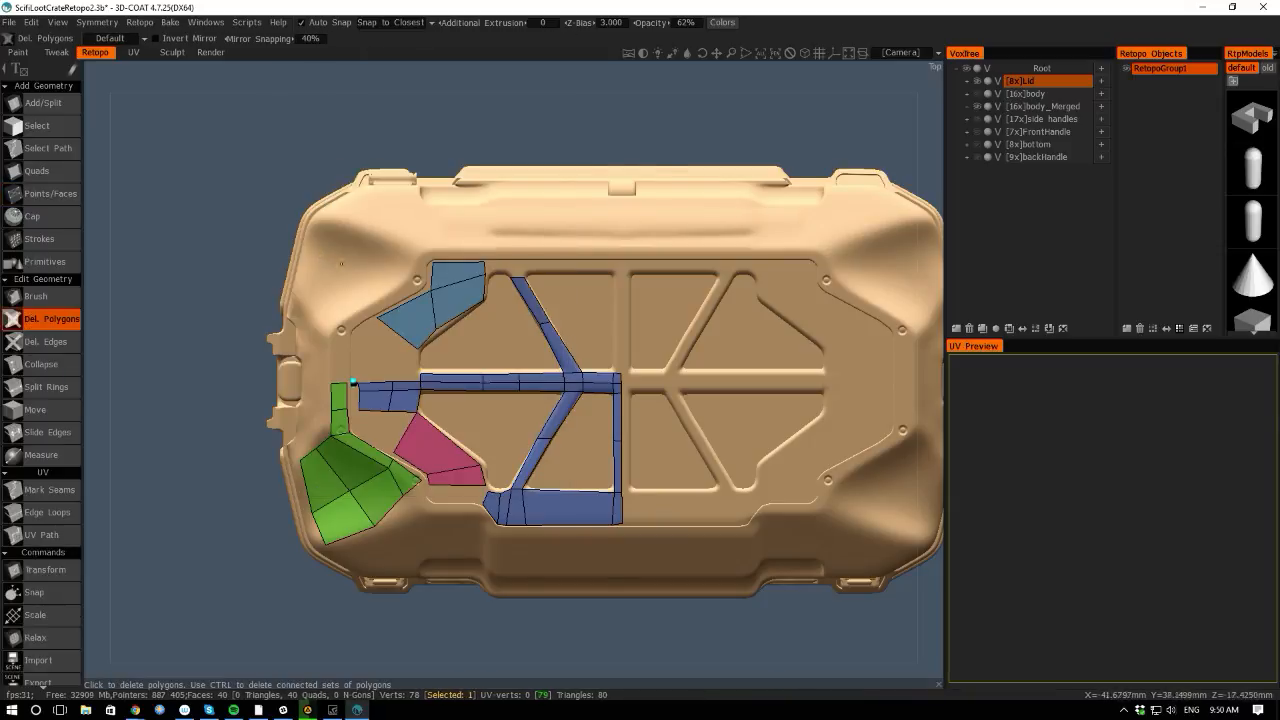
click(413, 307)
click(457, 290)
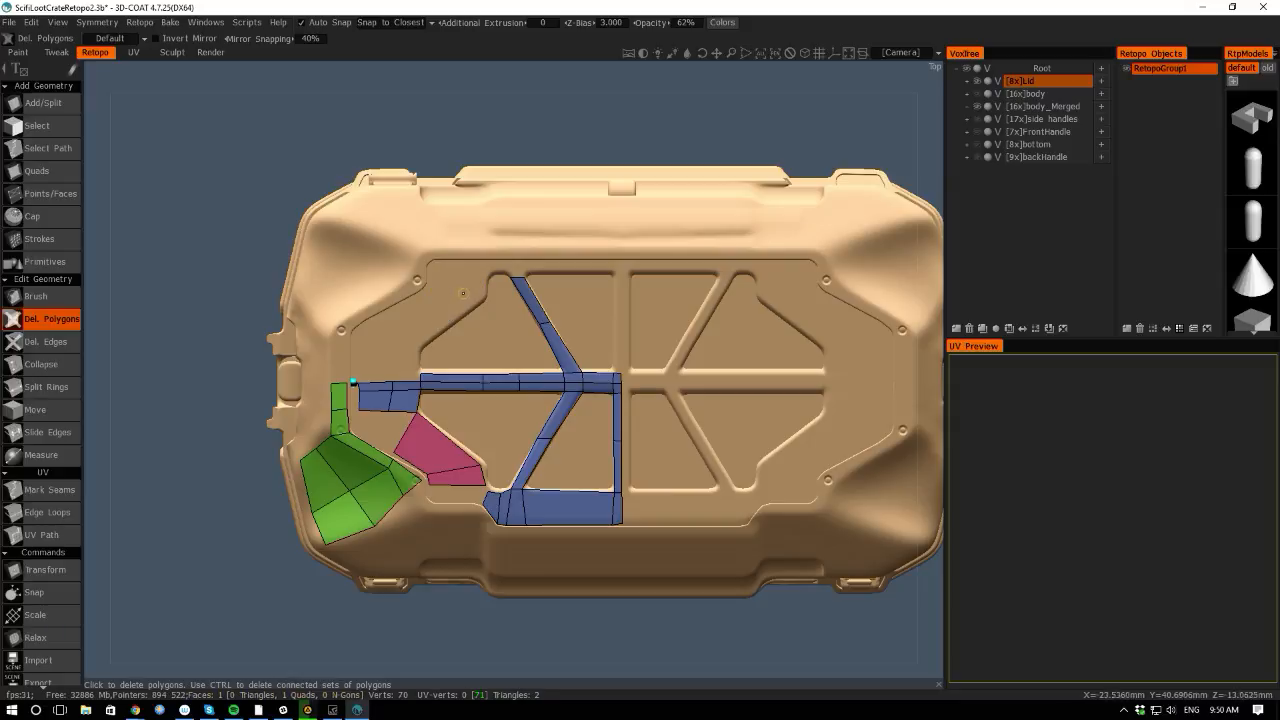
click(532, 301)
click(536, 330)
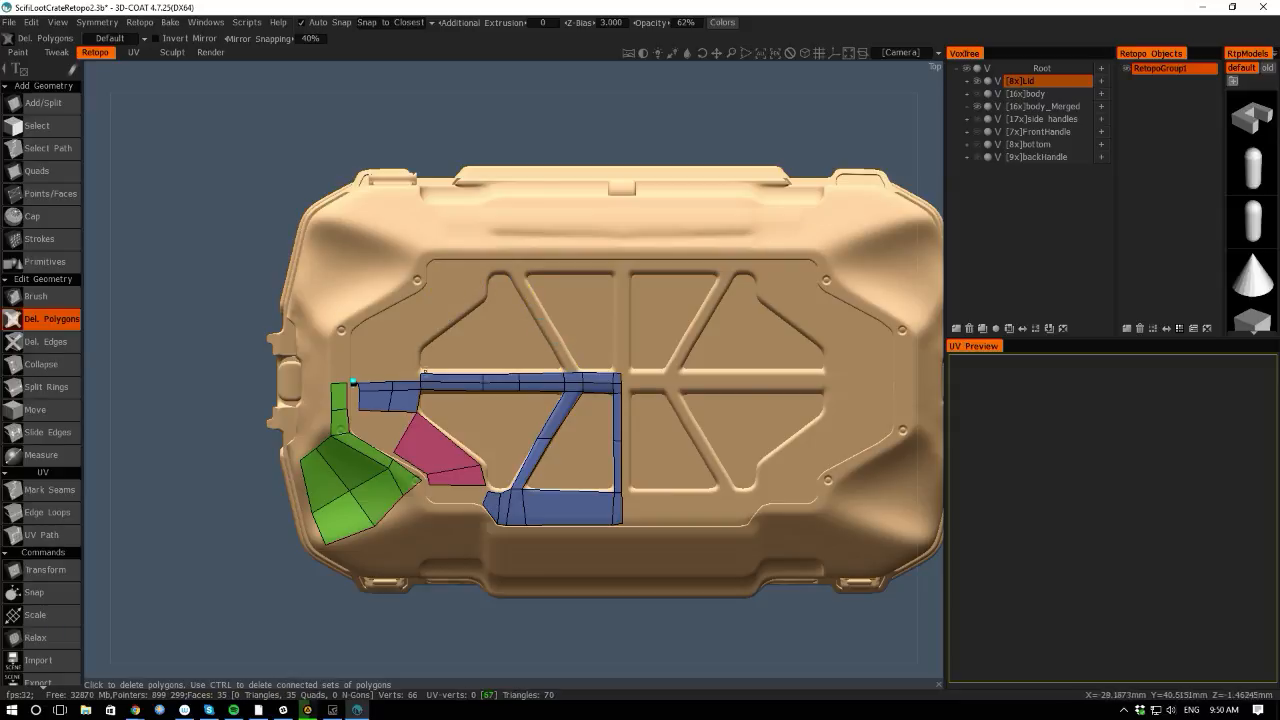
click(448, 378)
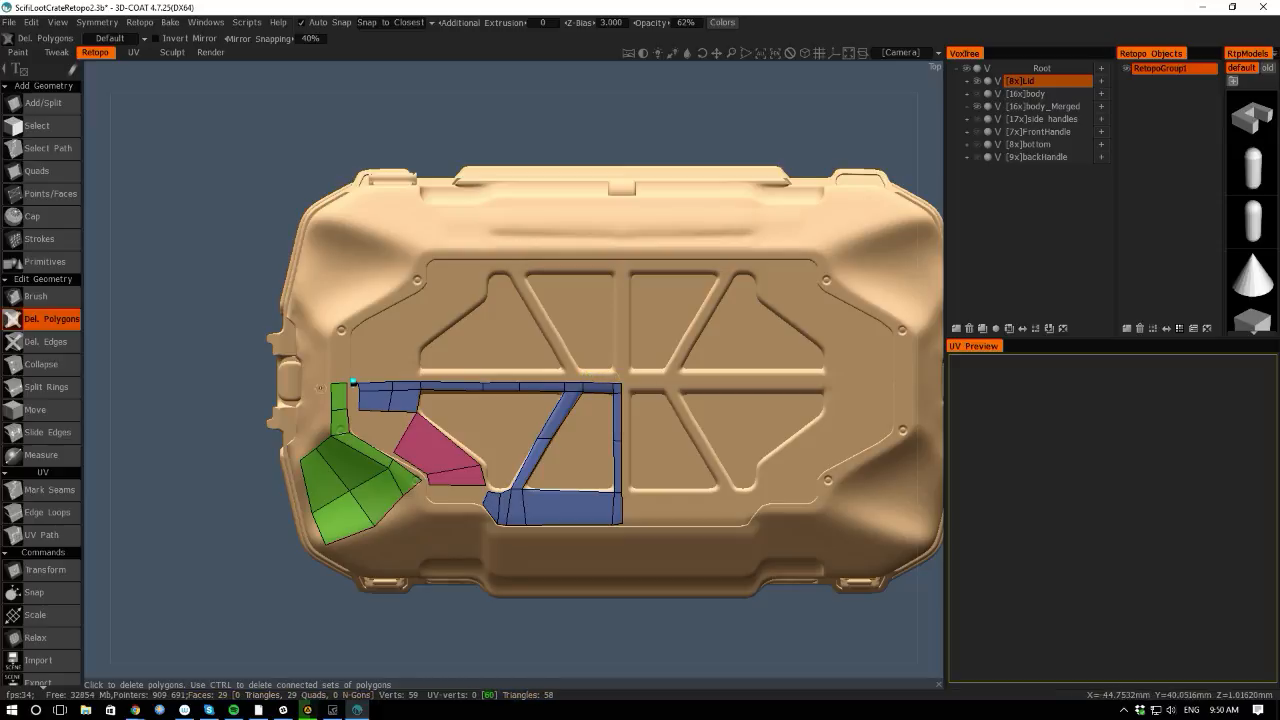
key(space)
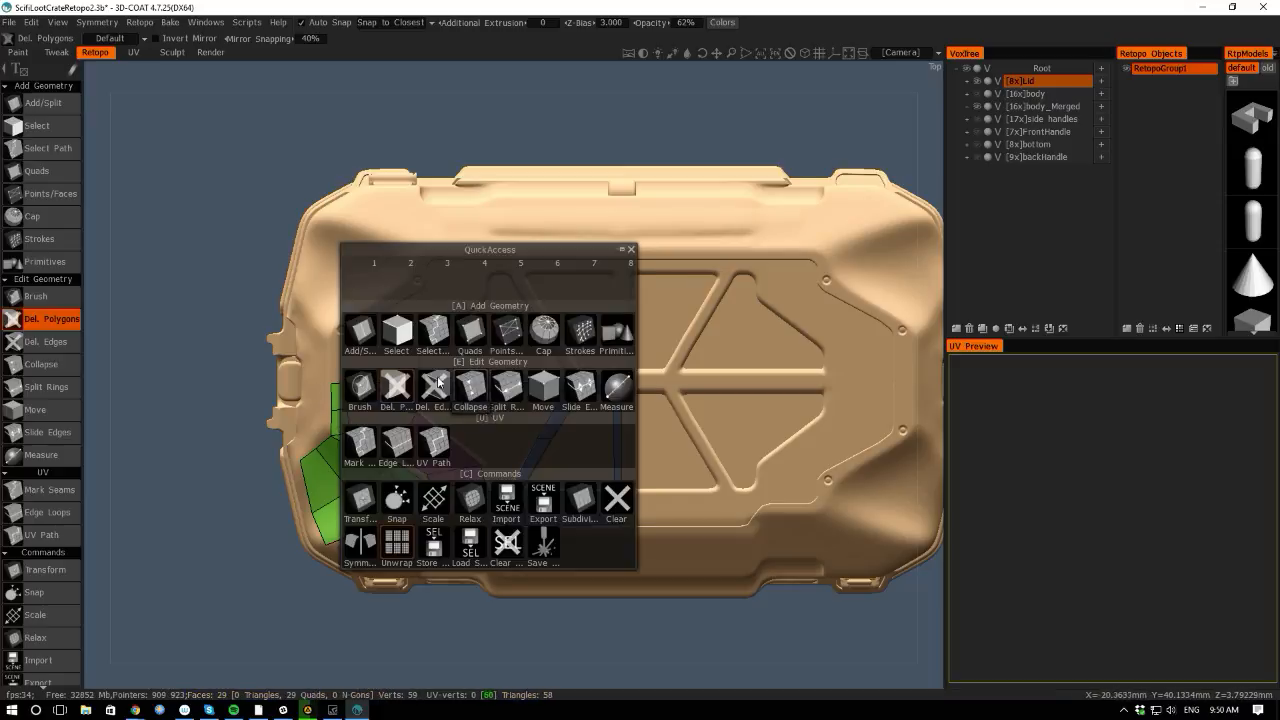
key(s)
click(340, 323)
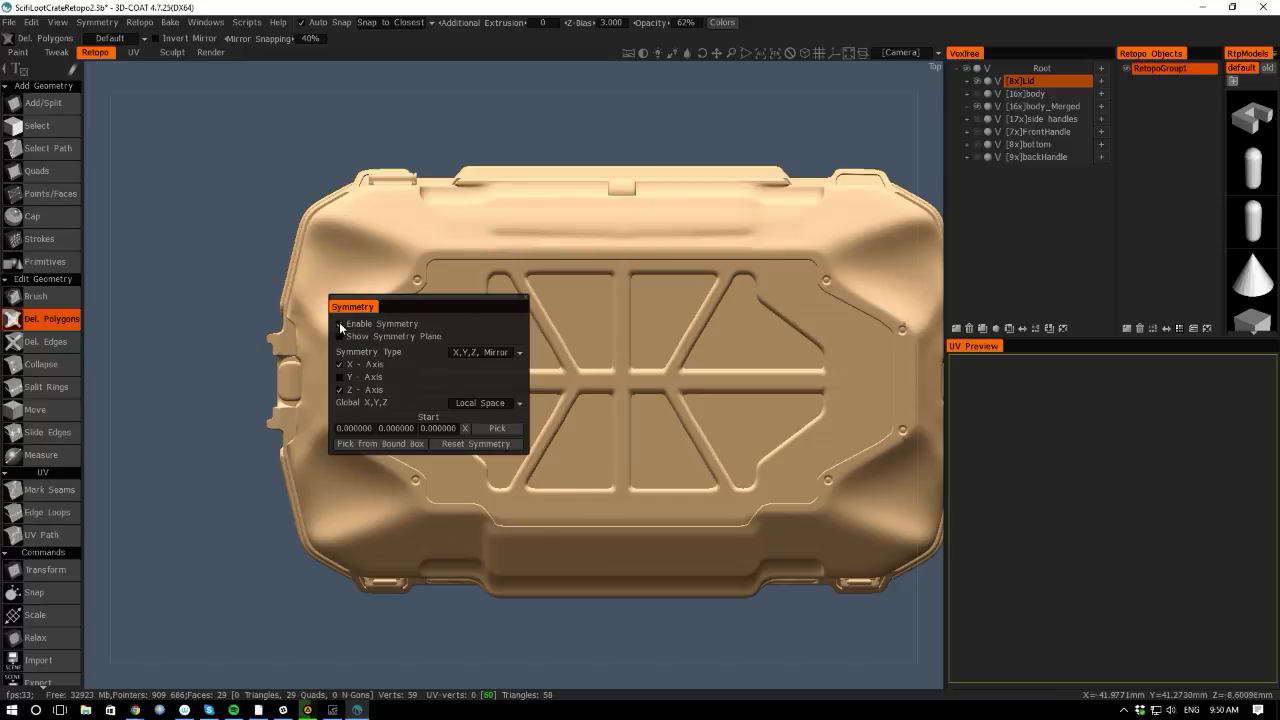
click(340, 323)
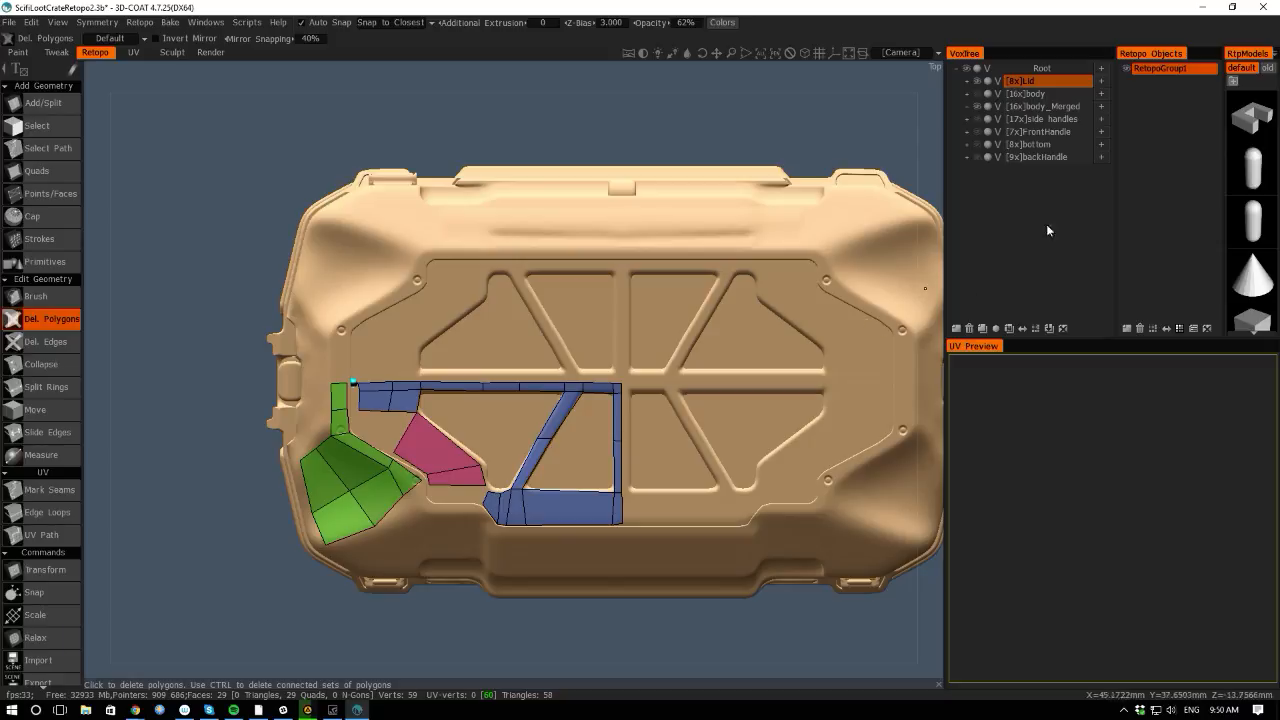
Try to apply symmetry to the current retopo layer.
drag(1172, 336, 1168, 352)
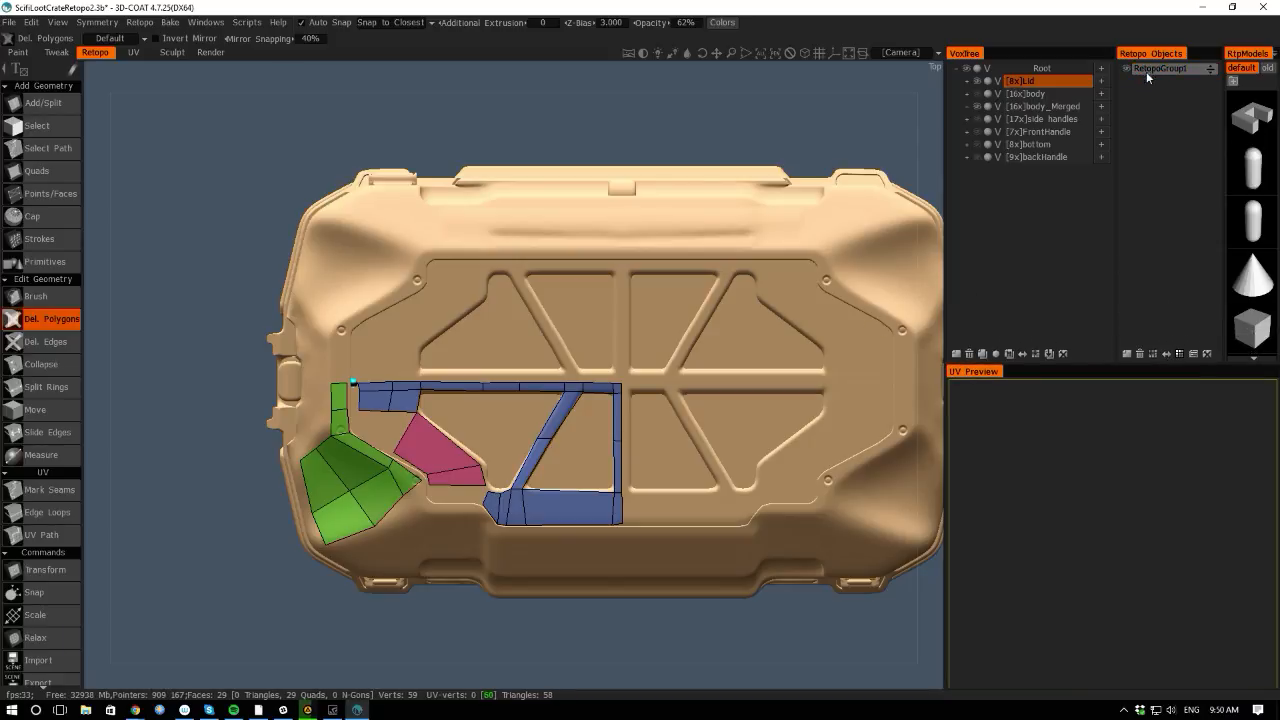
click(140, 23)
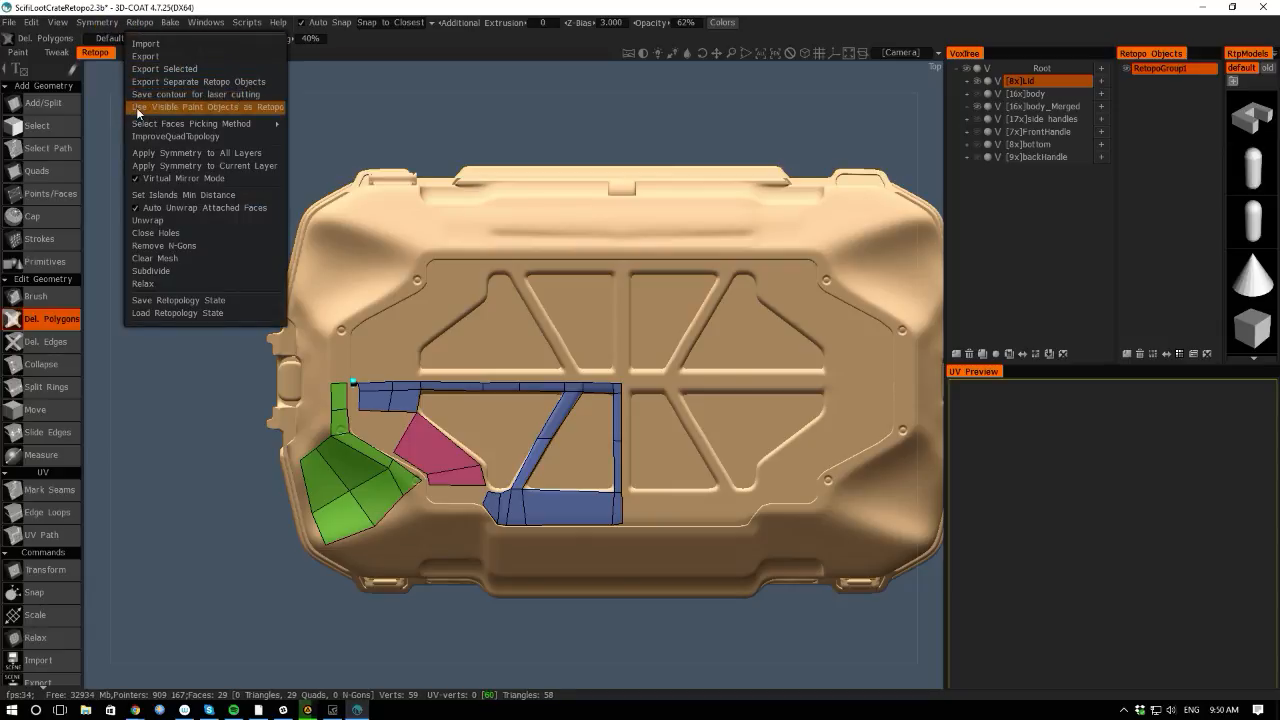
click(159, 167)
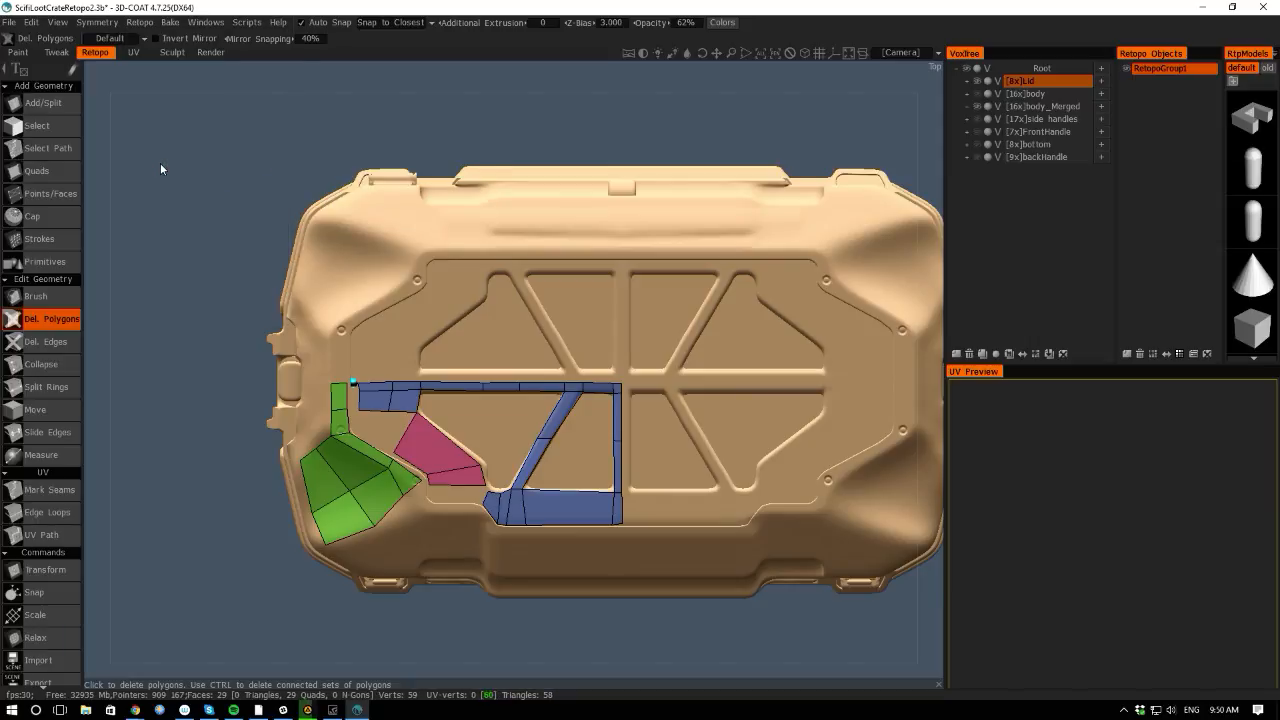
Enable symmetry for the retopo mesh with mirroring across the X axis only.
click(95, 135)
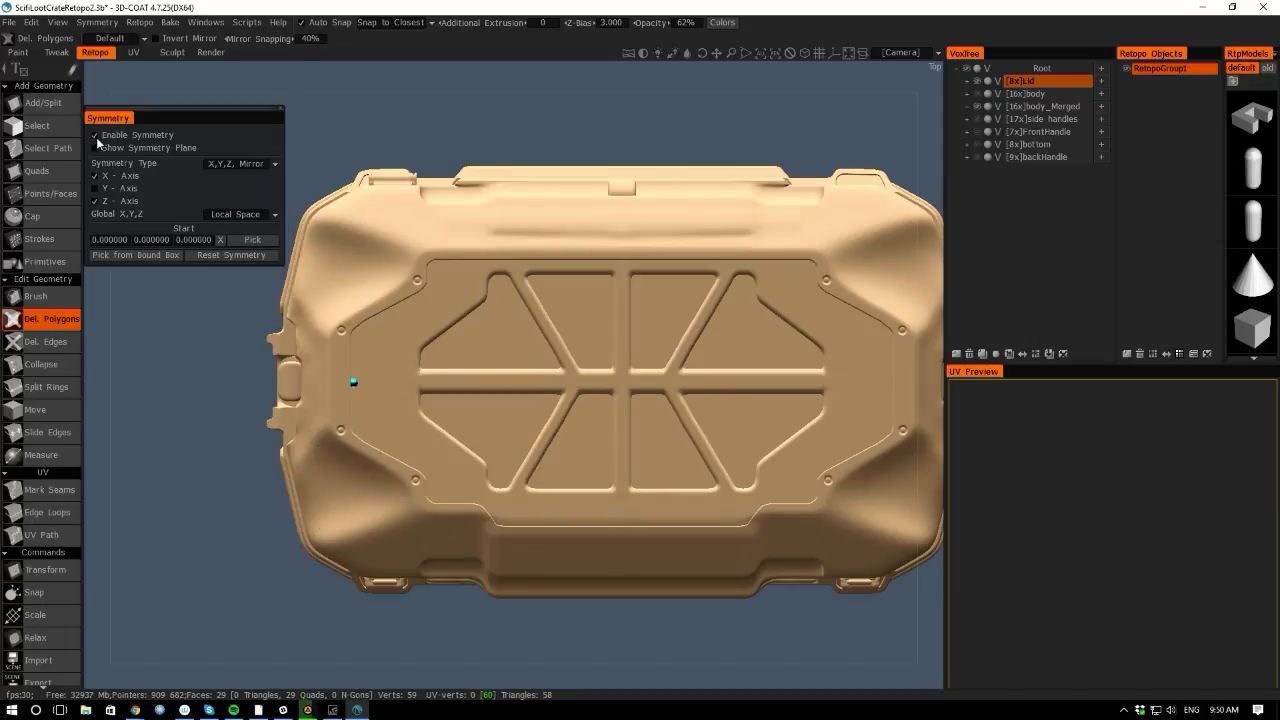
click(95, 175)
click(96, 201)
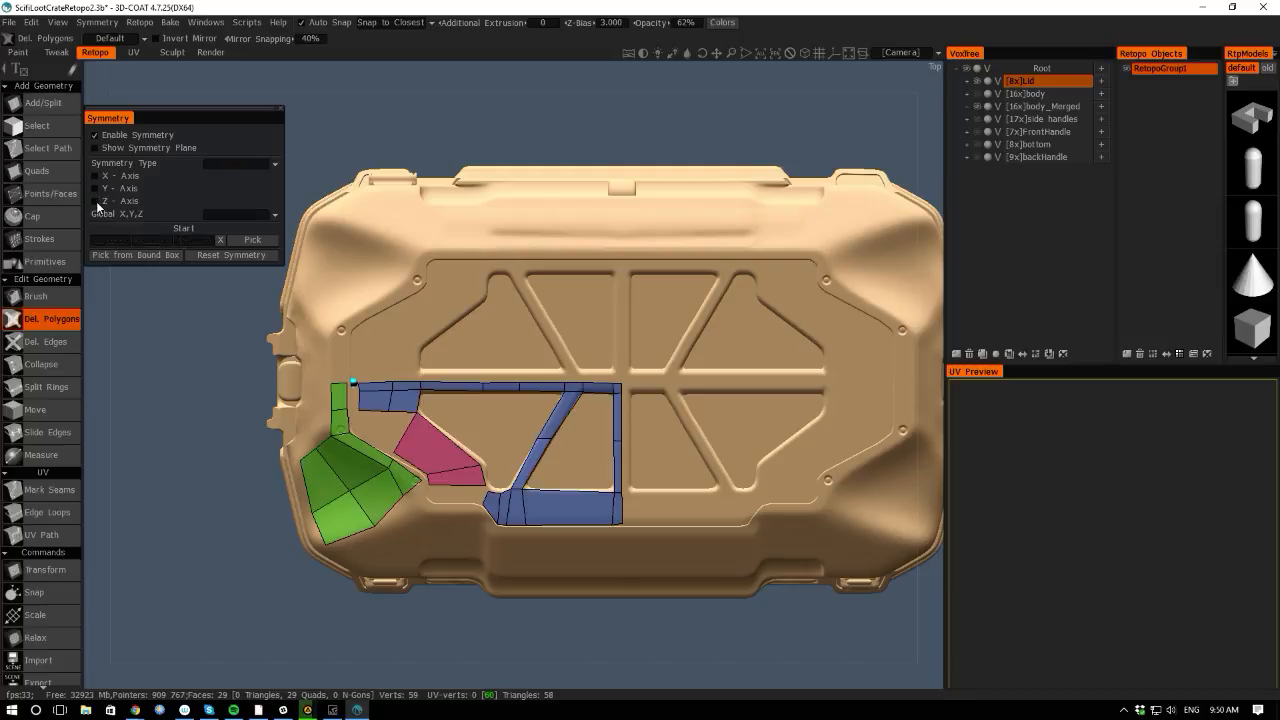
click(96, 176)
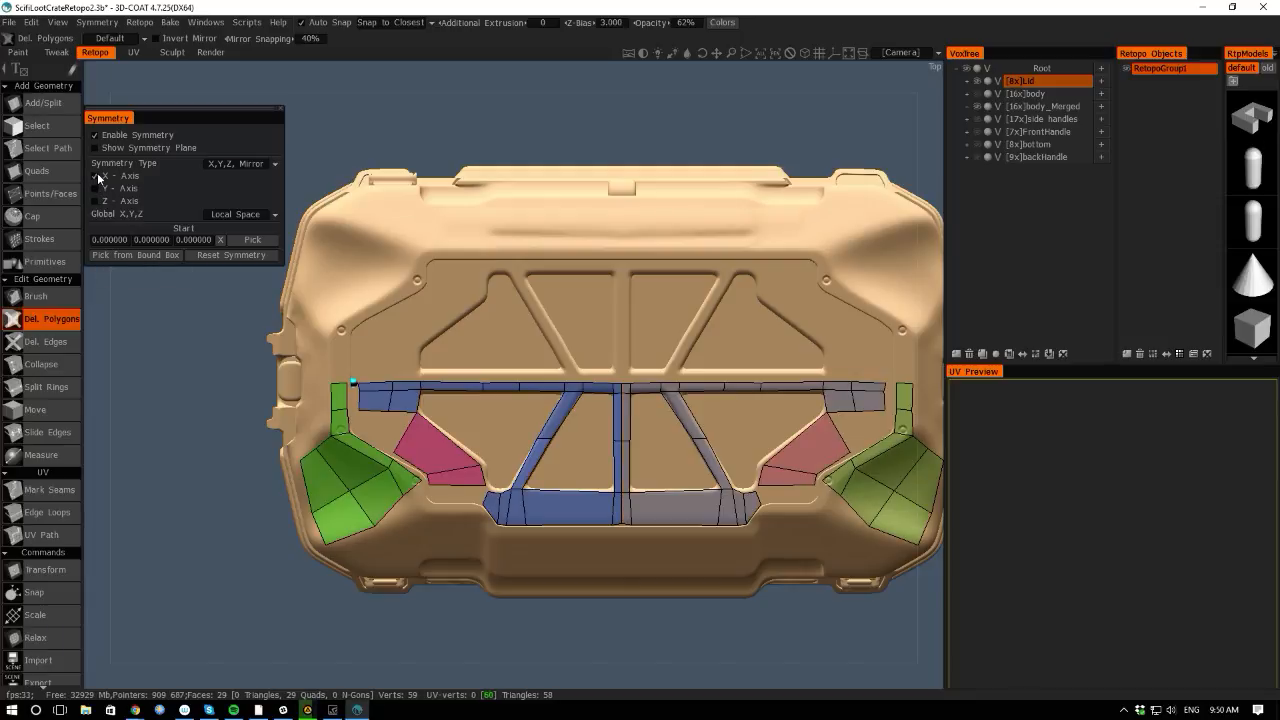
click(96, 176)
click(96, 175)
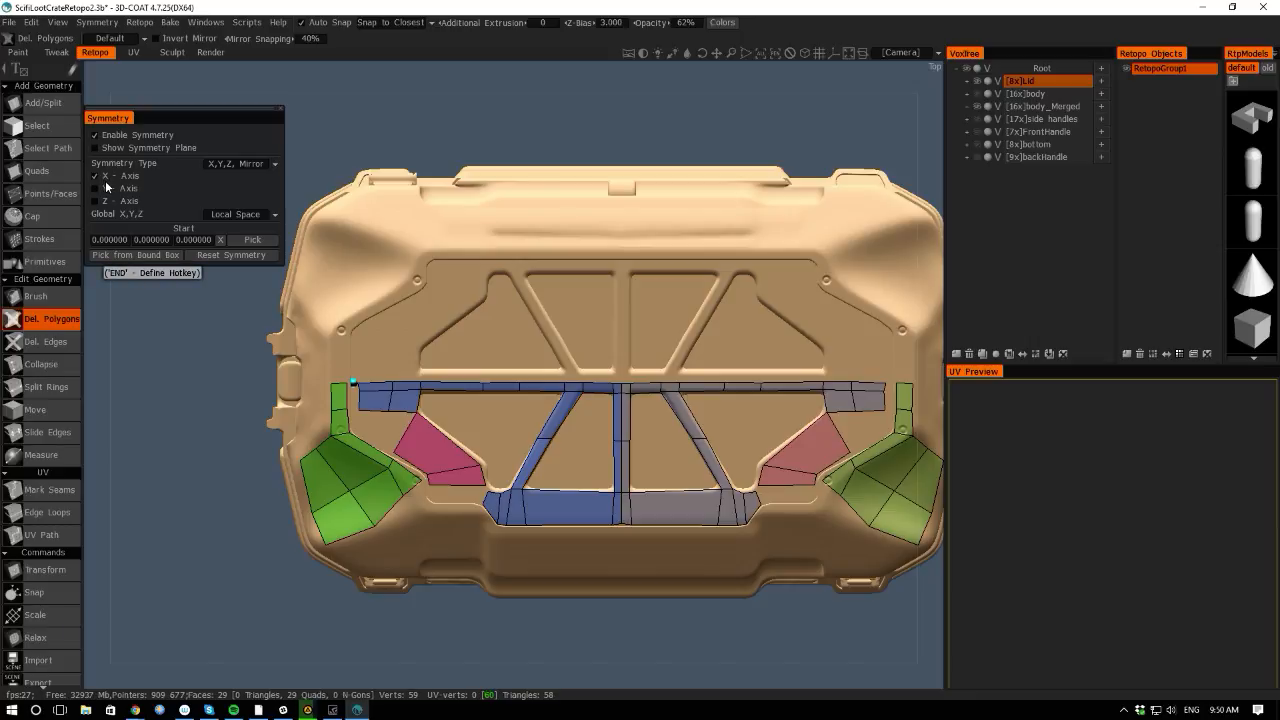
drag(130, 120, 151, 166)
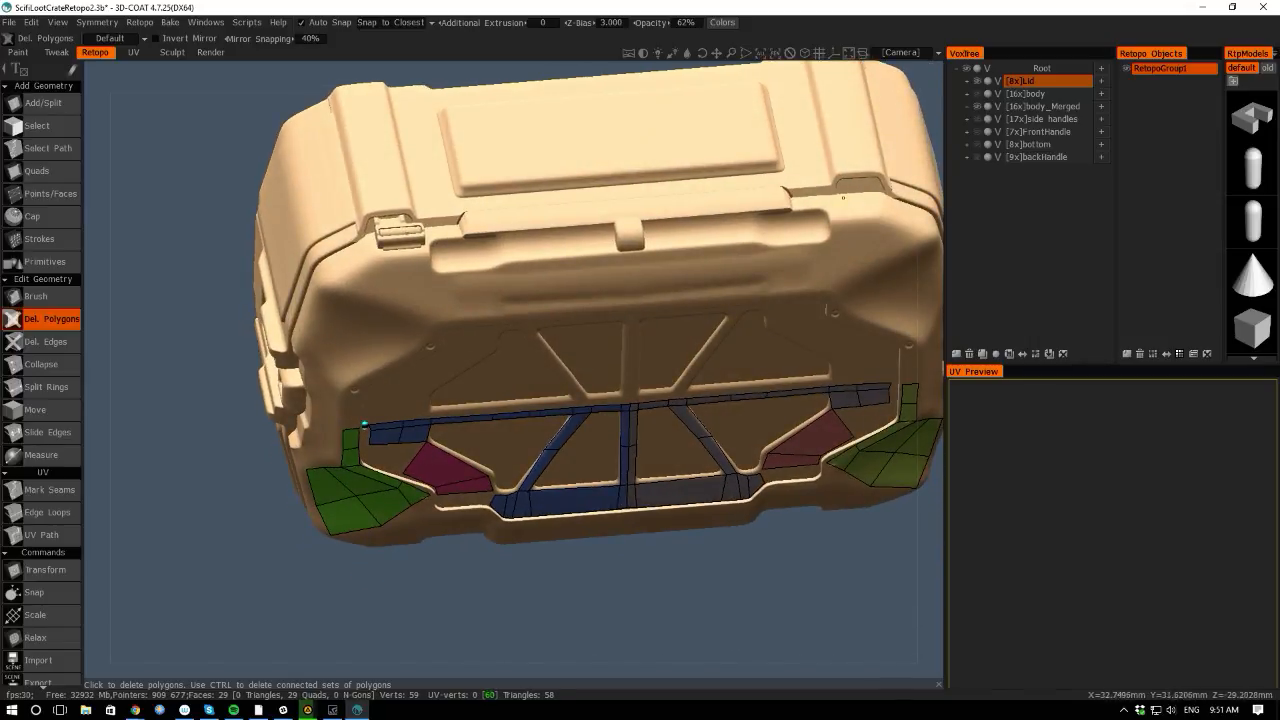
Turn off Virtual Mirror Mode and apply symmetry to the current retopo layer to make the mirrored half real geometry.
drag(114, 363, 103, 275)
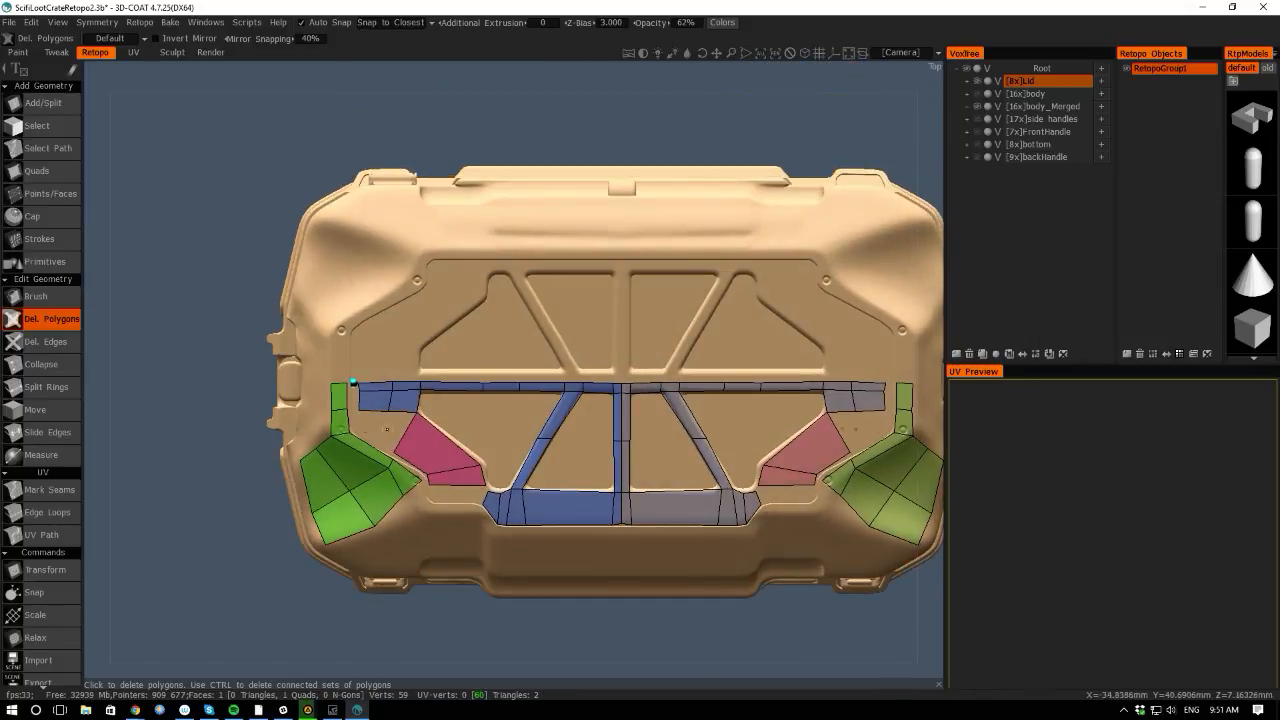
middle_drag(503, 631, 489, 534)
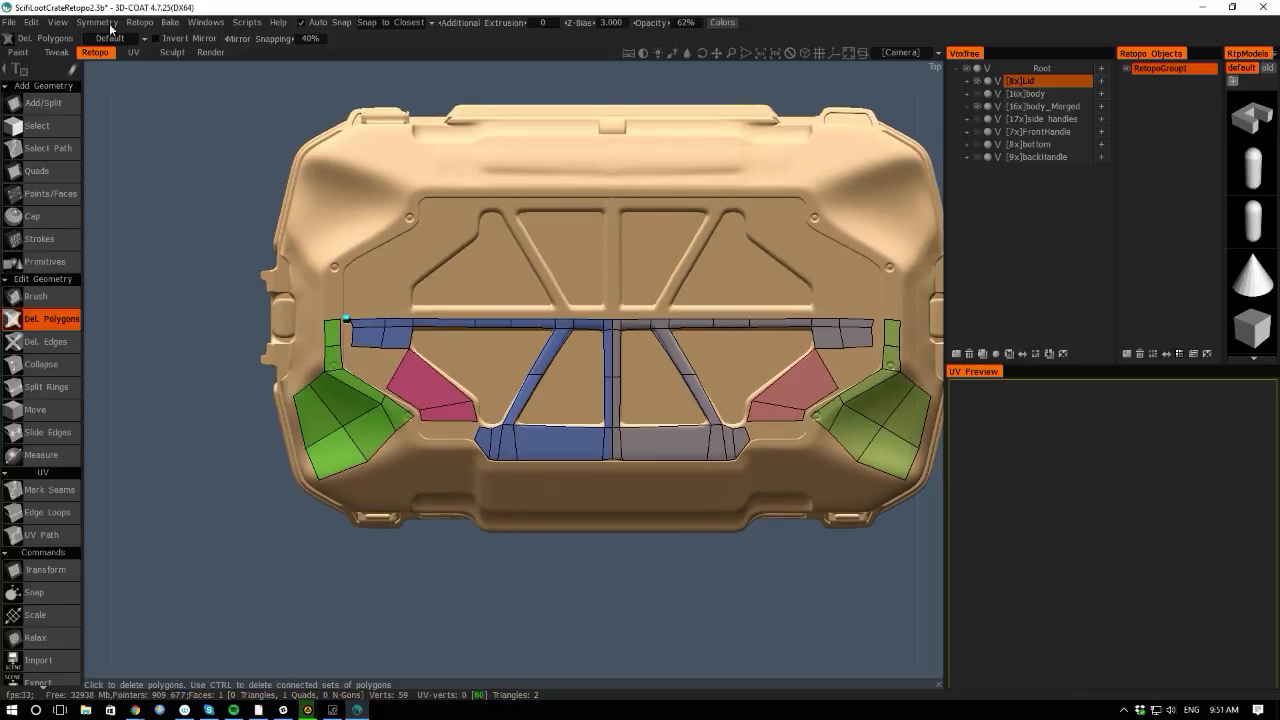
scroll(155, 240, up, 5)
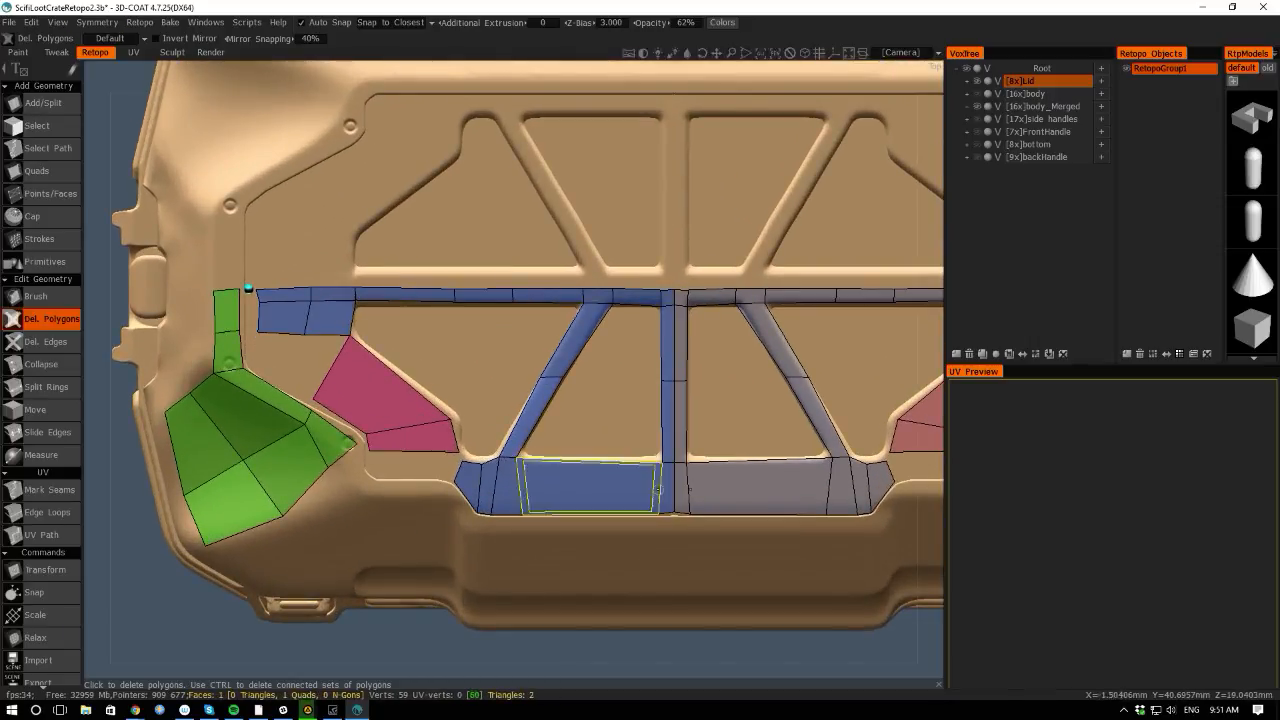
scroll(150, 500, down, 3)
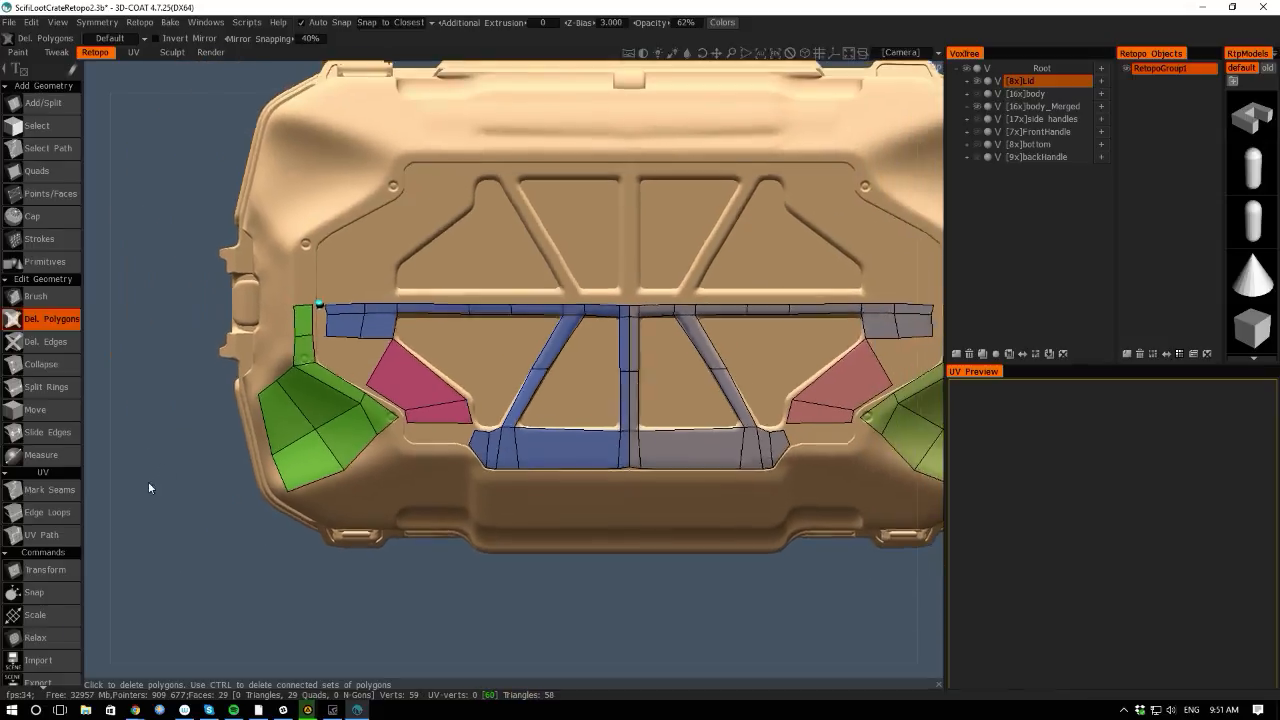
click(139, 22)
click(139, 22)
click(139, 22)
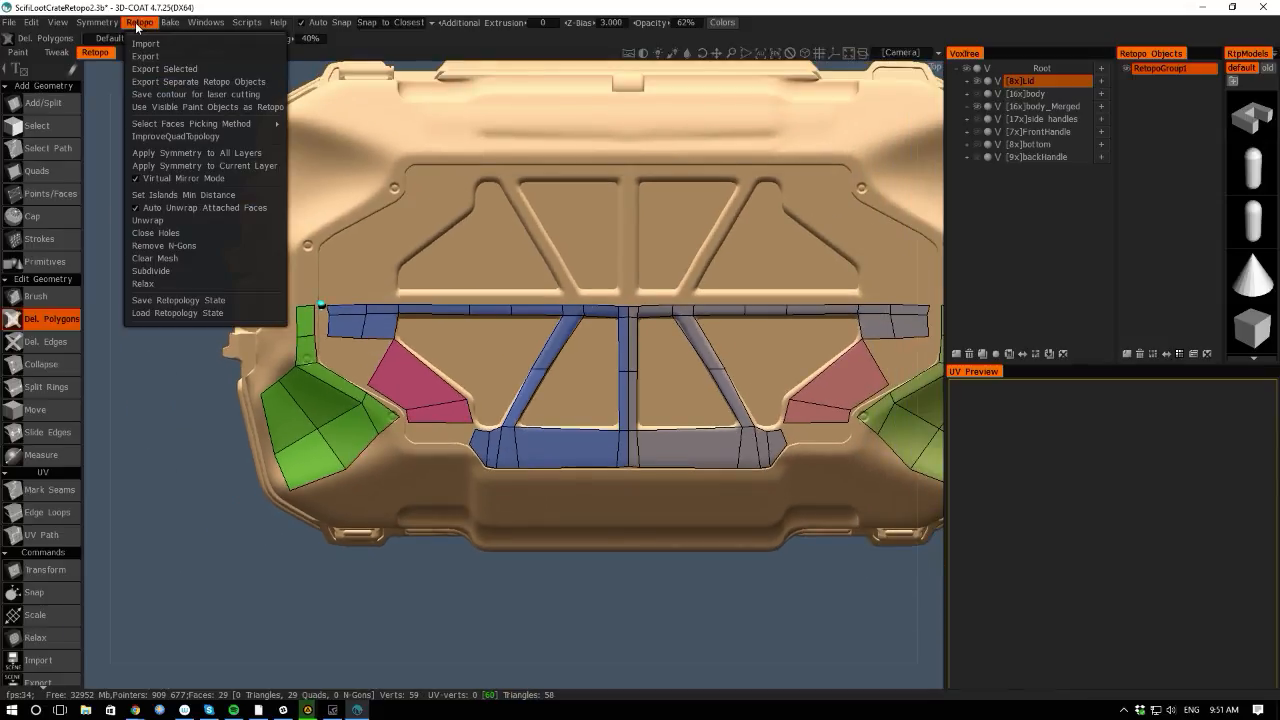
click(138, 179)
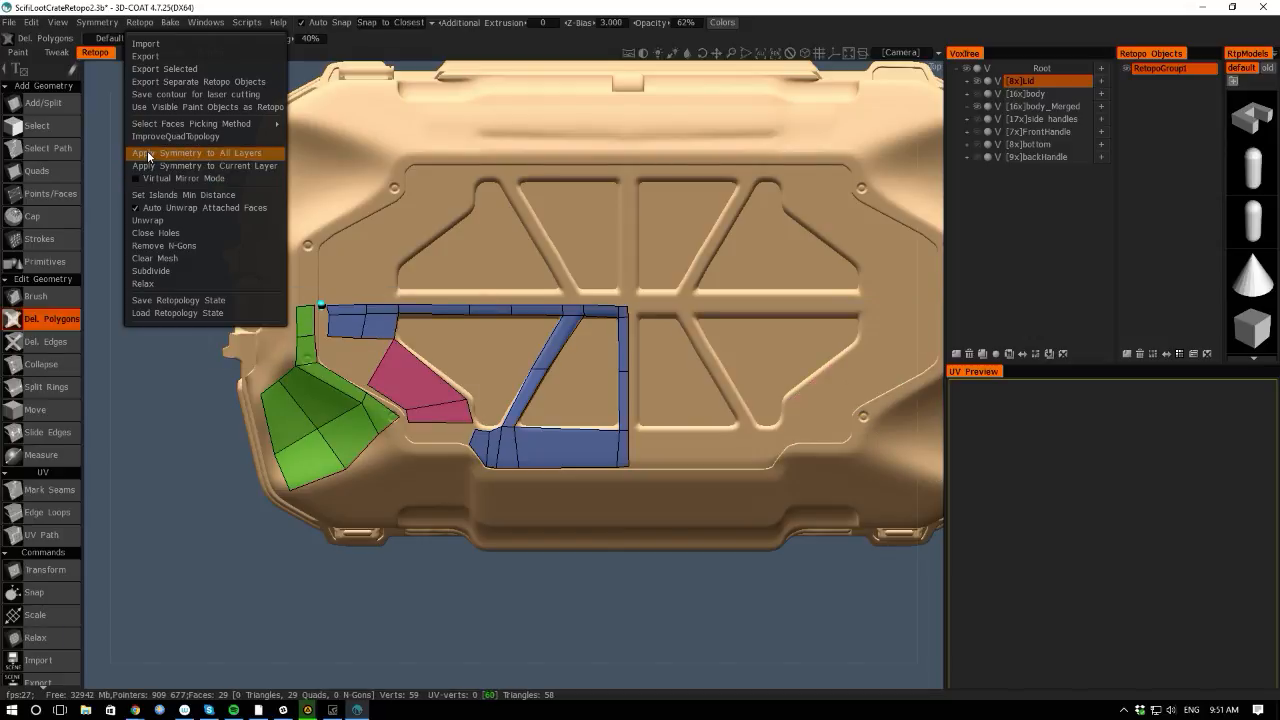
click(148, 165)
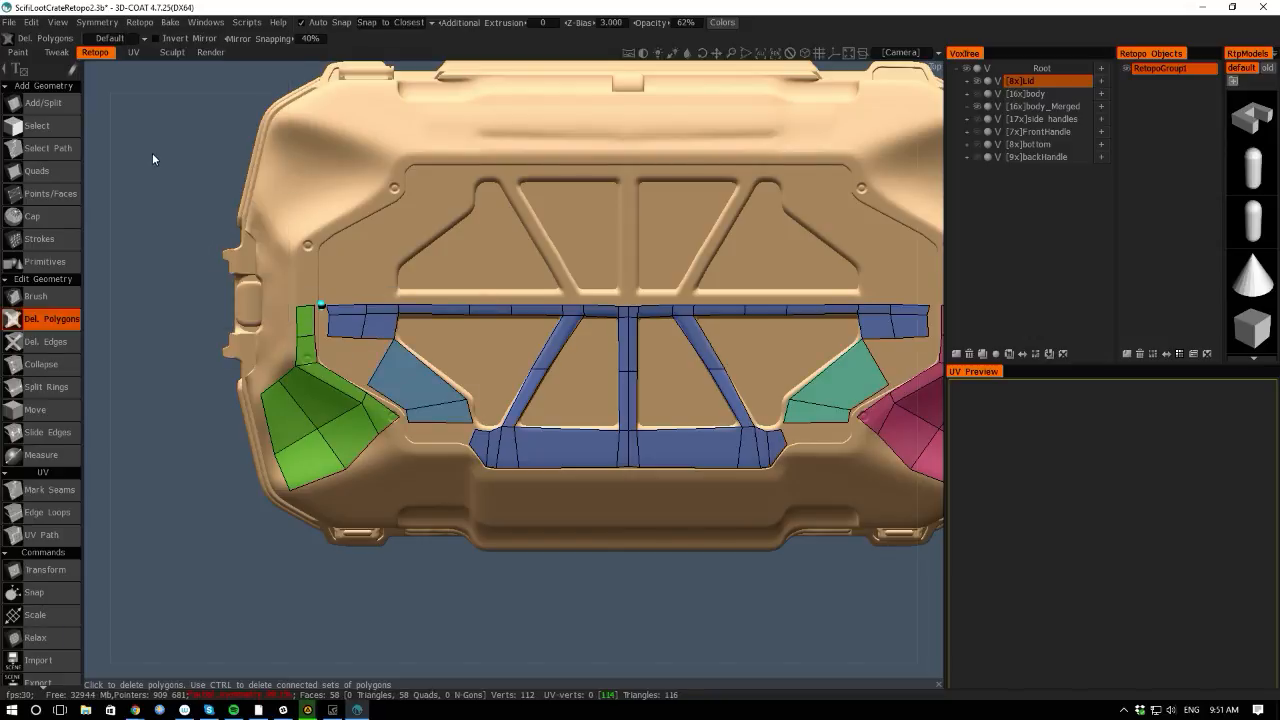
With Points/Faces, add a point on the lid's recess edge and build a quad joining the angled patch to the lower strip.
right_drag(150, 266, 15, 190)
right_drag(252, 360, 400, 450)
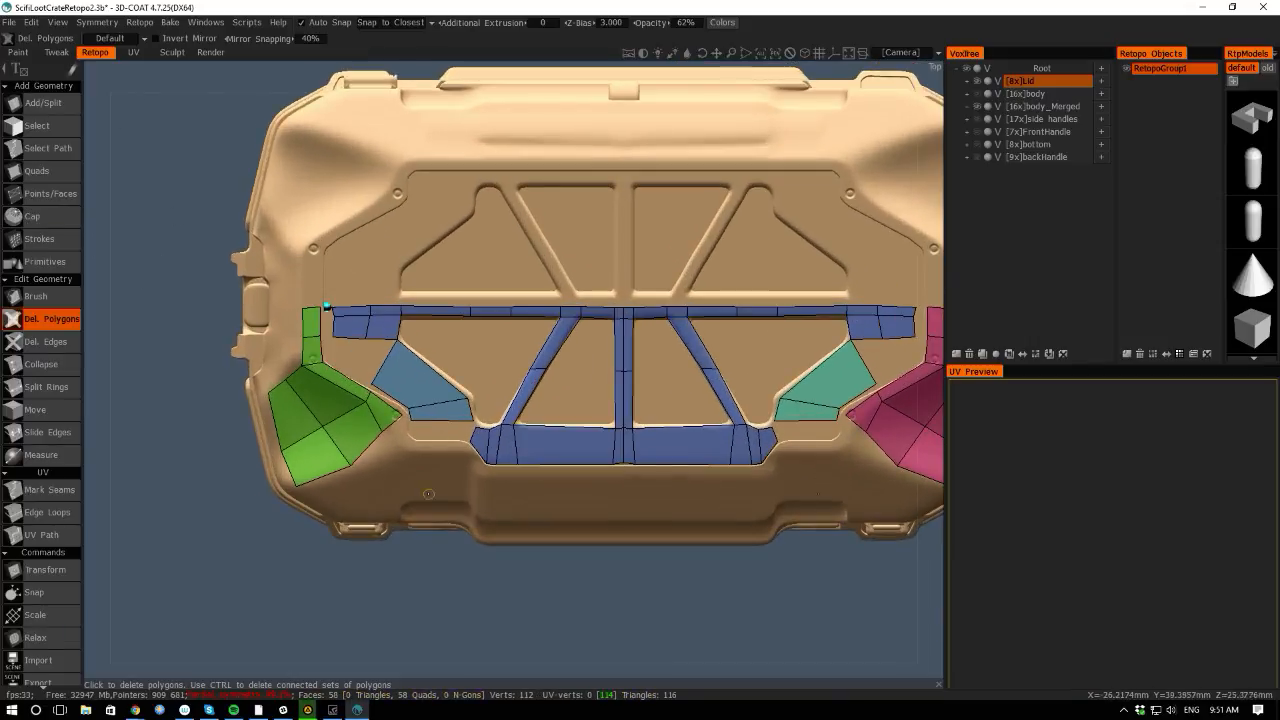
middle_drag(389, 574, 344, 537)
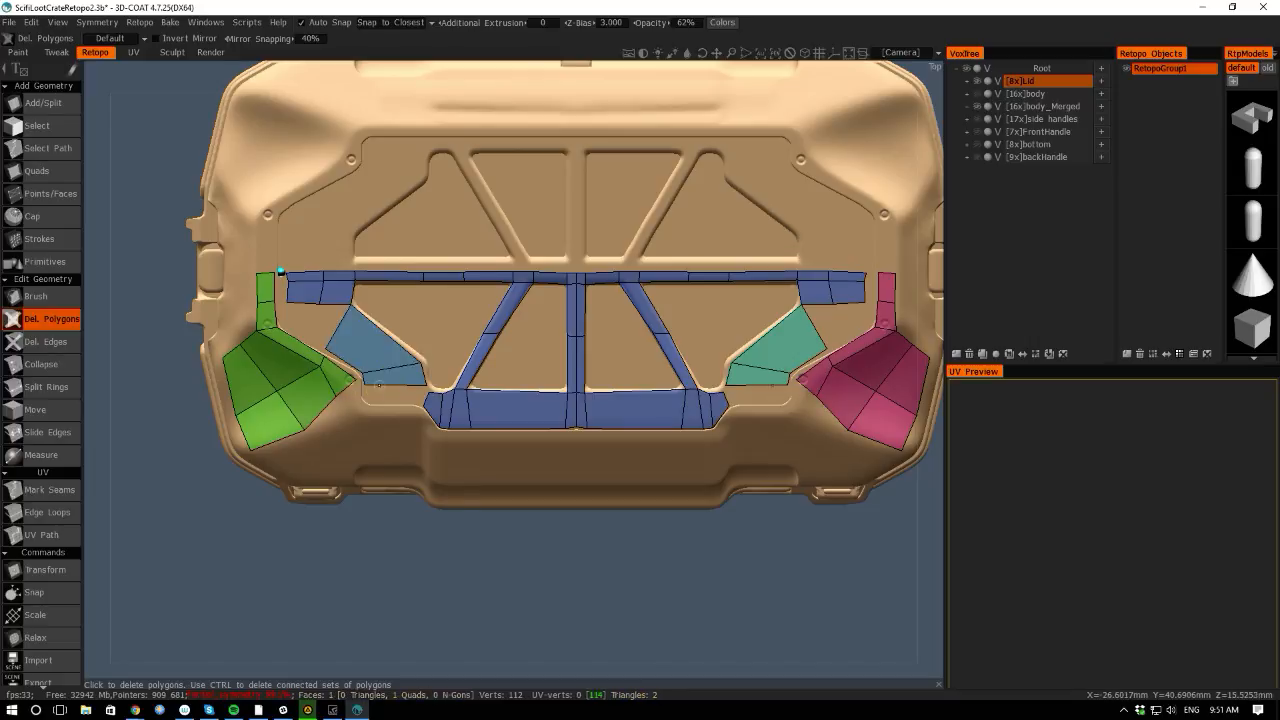
right_drag(362, 592, 405, 425)
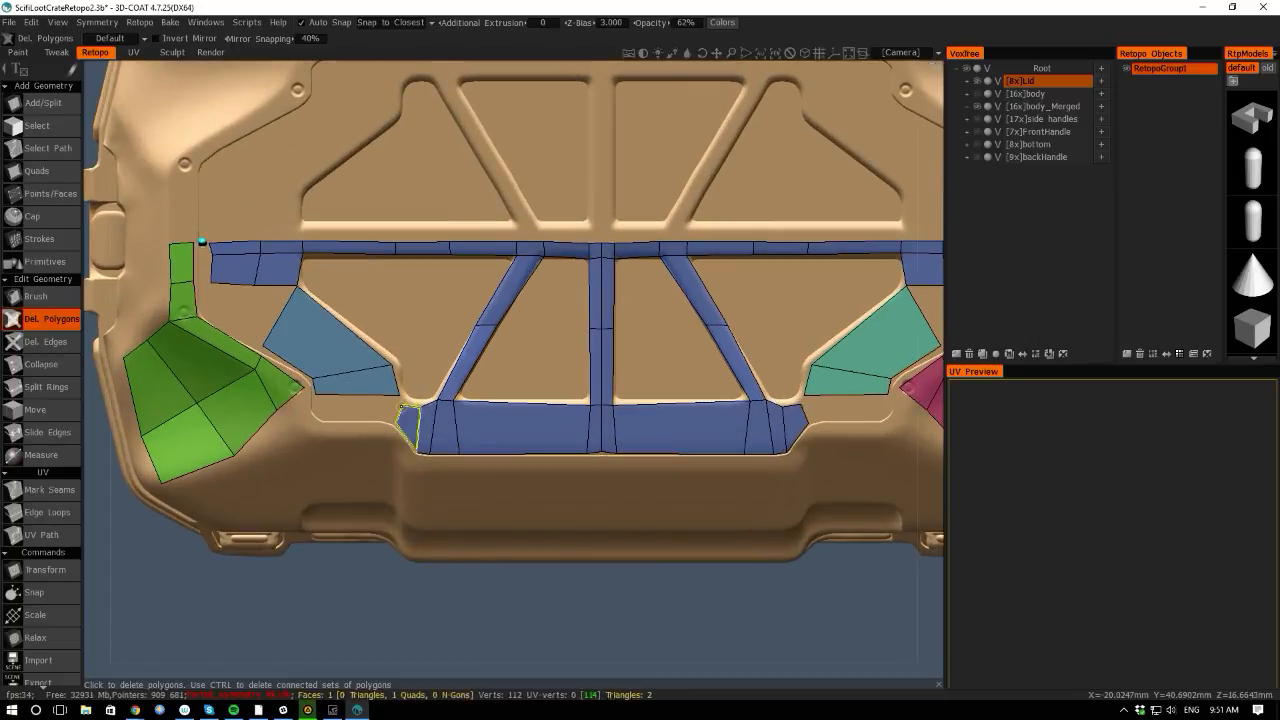
key(space)
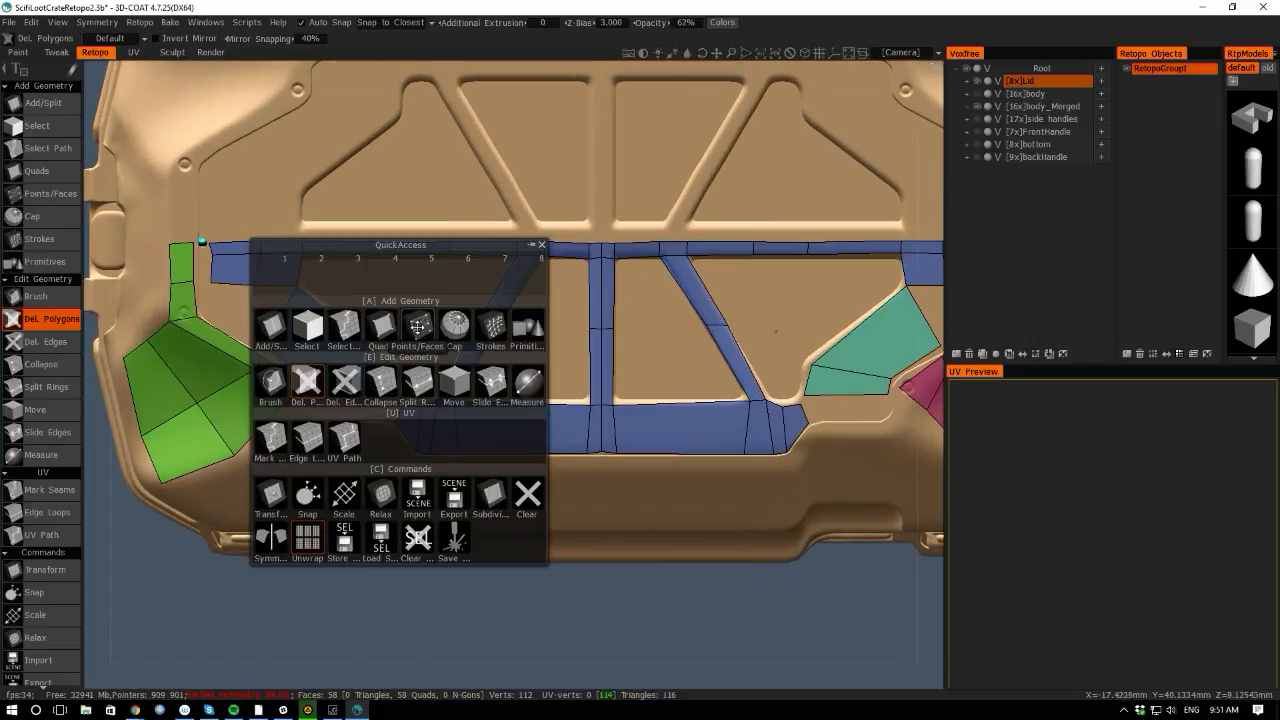
click(411, 321)
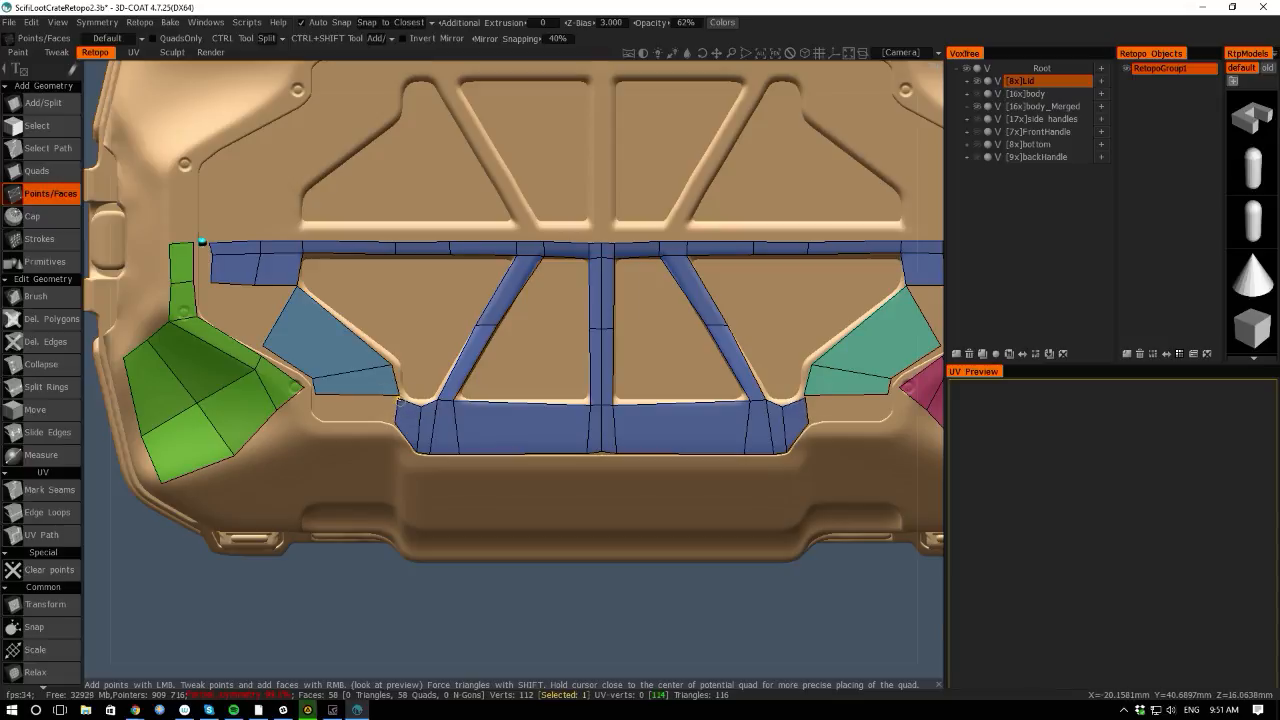
click(318, 411)
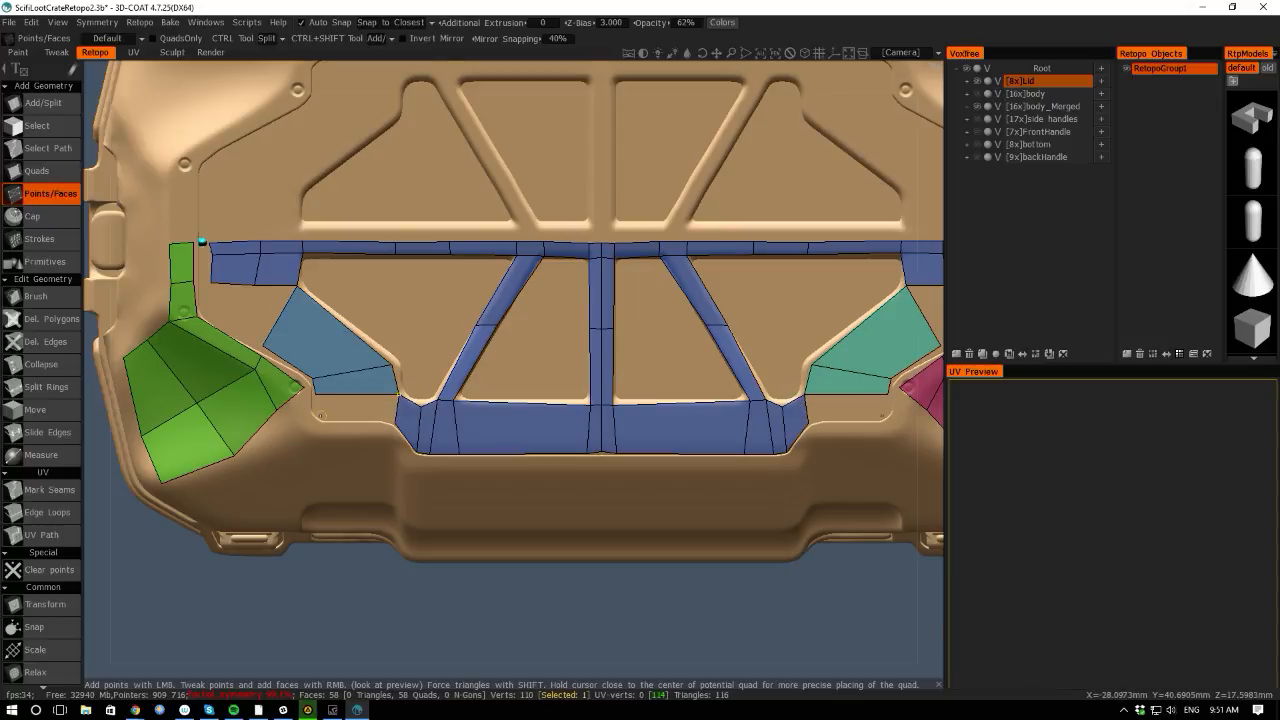
right_click(321, 411)
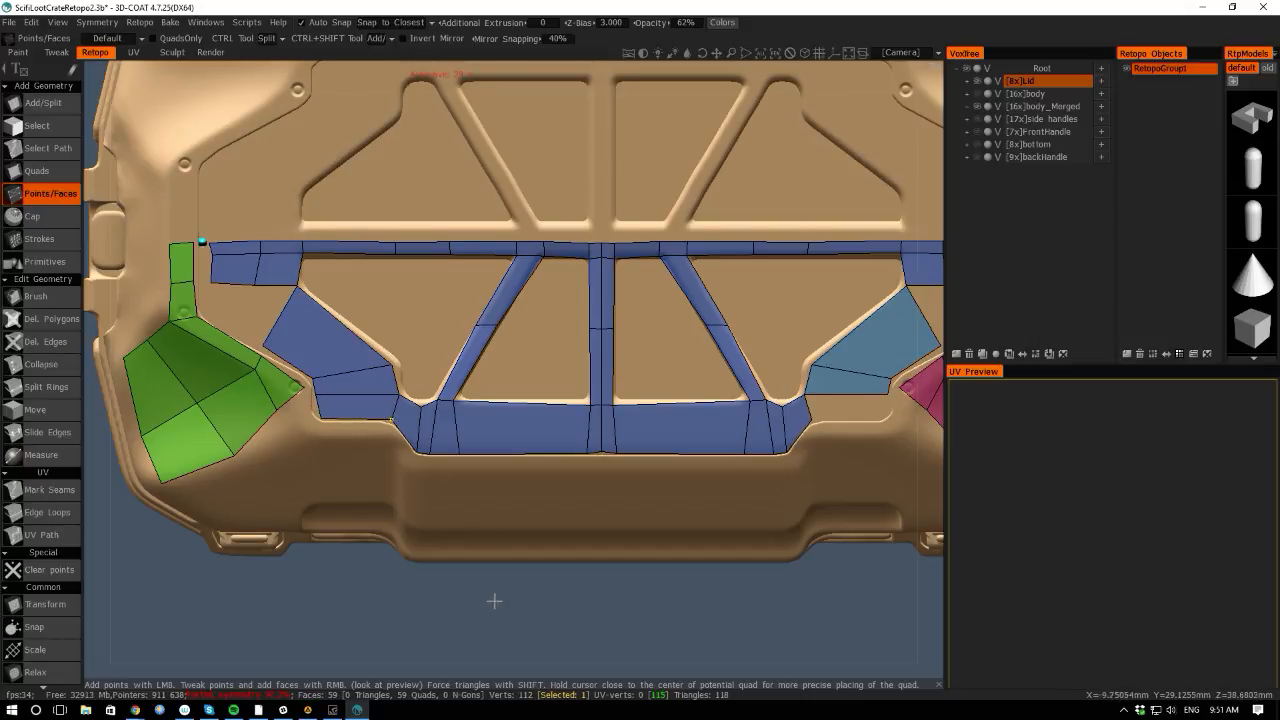
scroll(494, 600, down, 5)
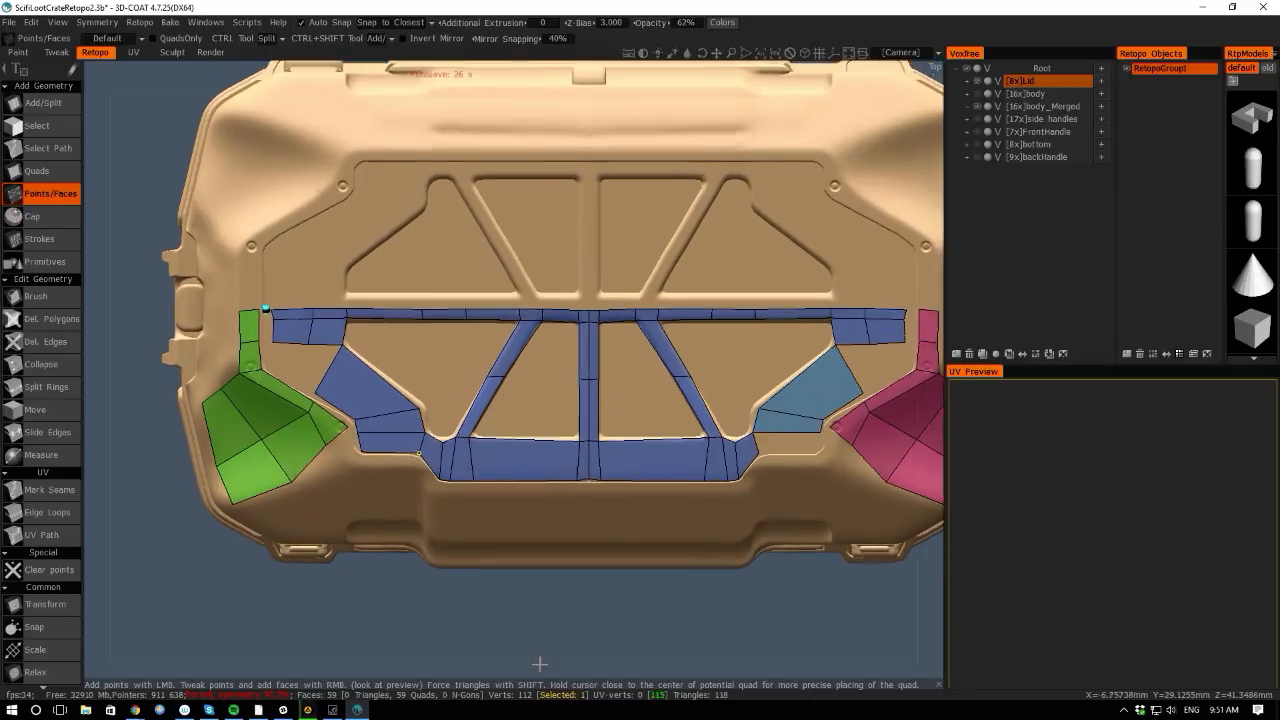
scroll(539, 664, up, 1)
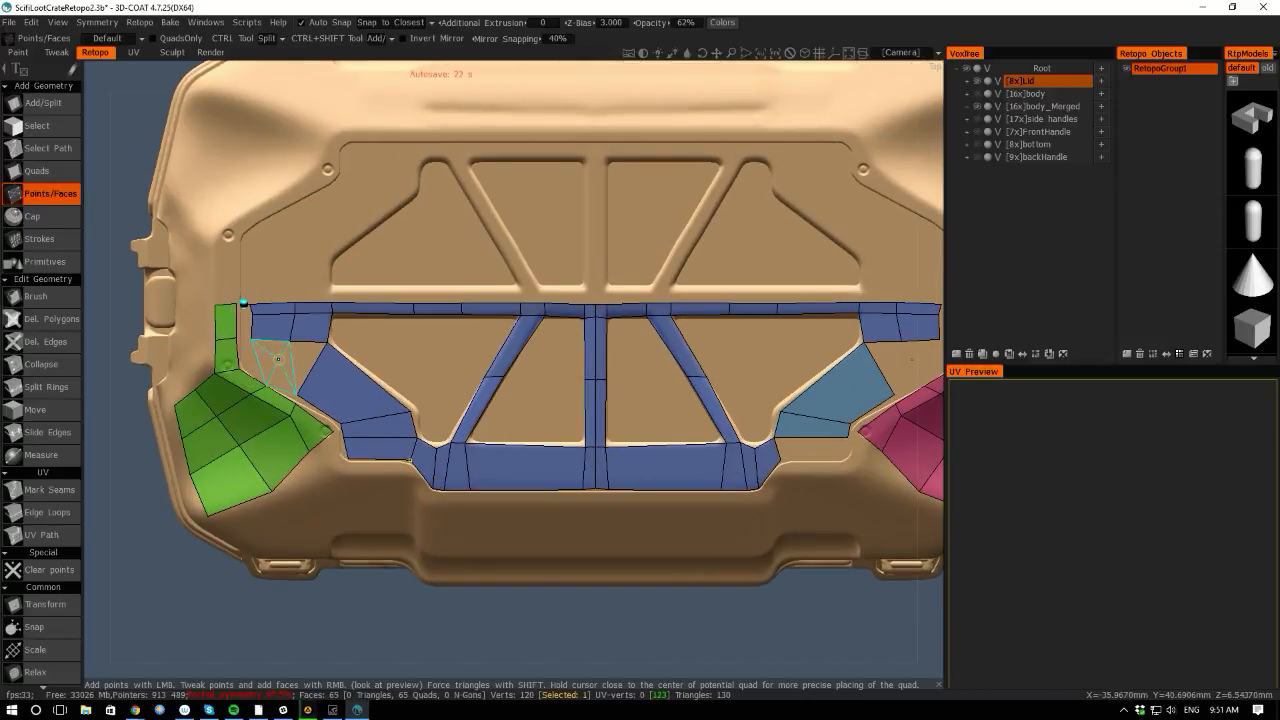
click(296, 361)
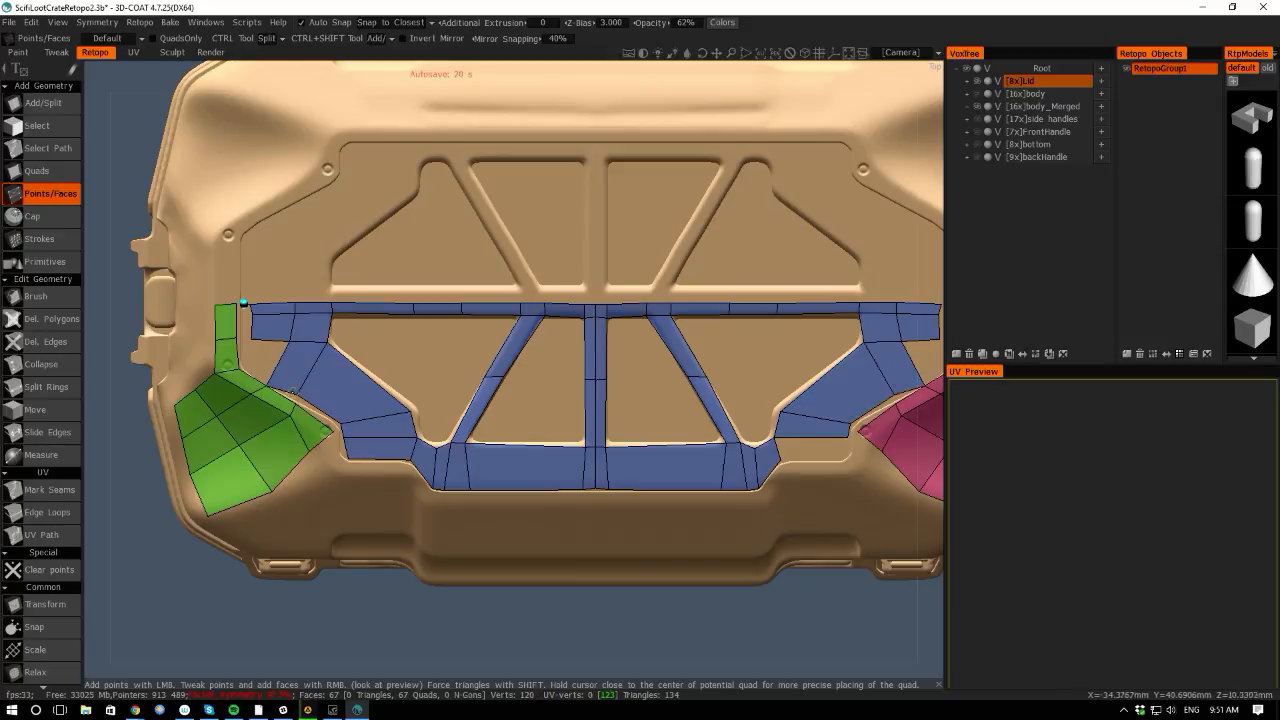
middle_drag(113, 408, 224, 433)
scroll(224, 433, up, 3)
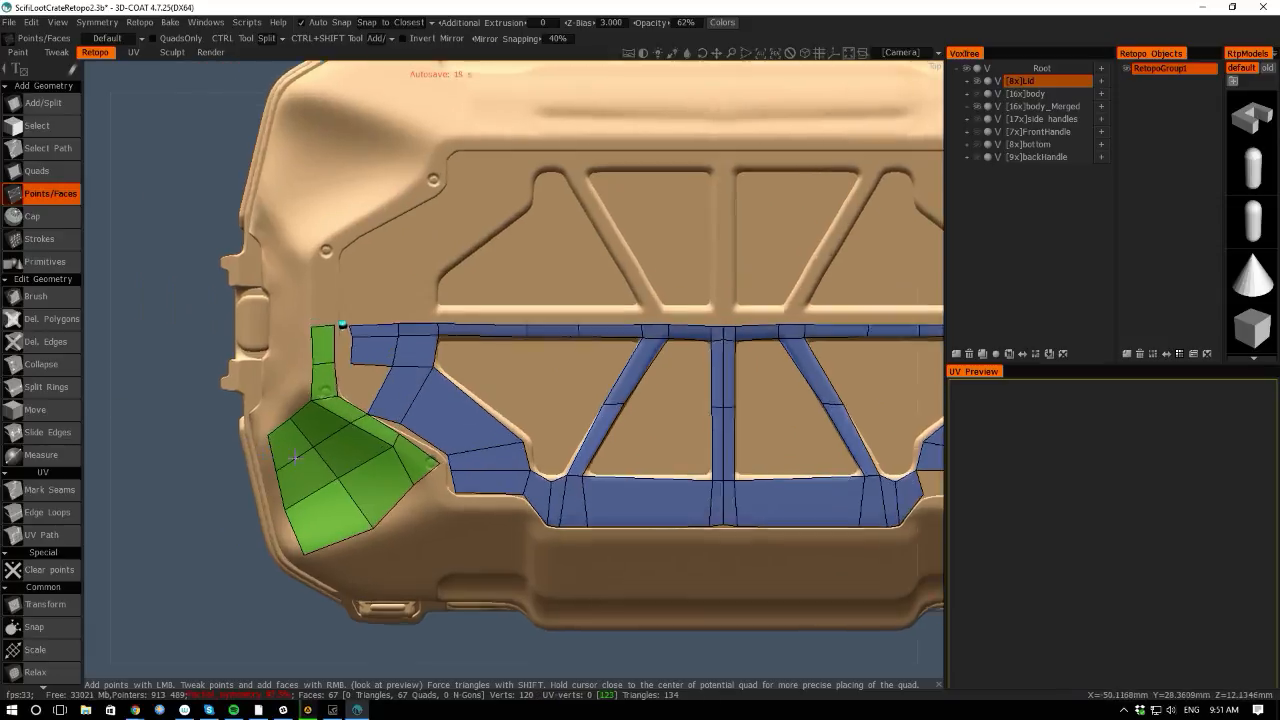
key(ctrl+z)
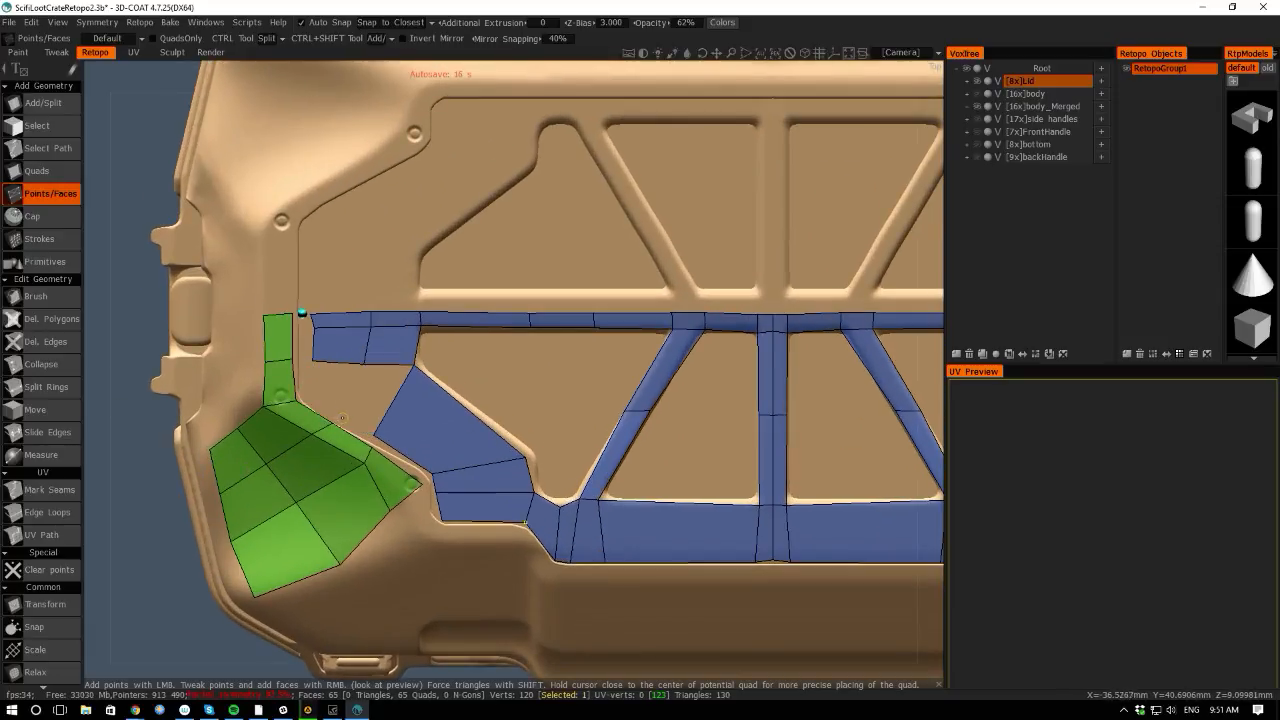
Place two points along the recess edge and fill two quads connecting the angled patch to the end of the upper strip.
click(340, 417)
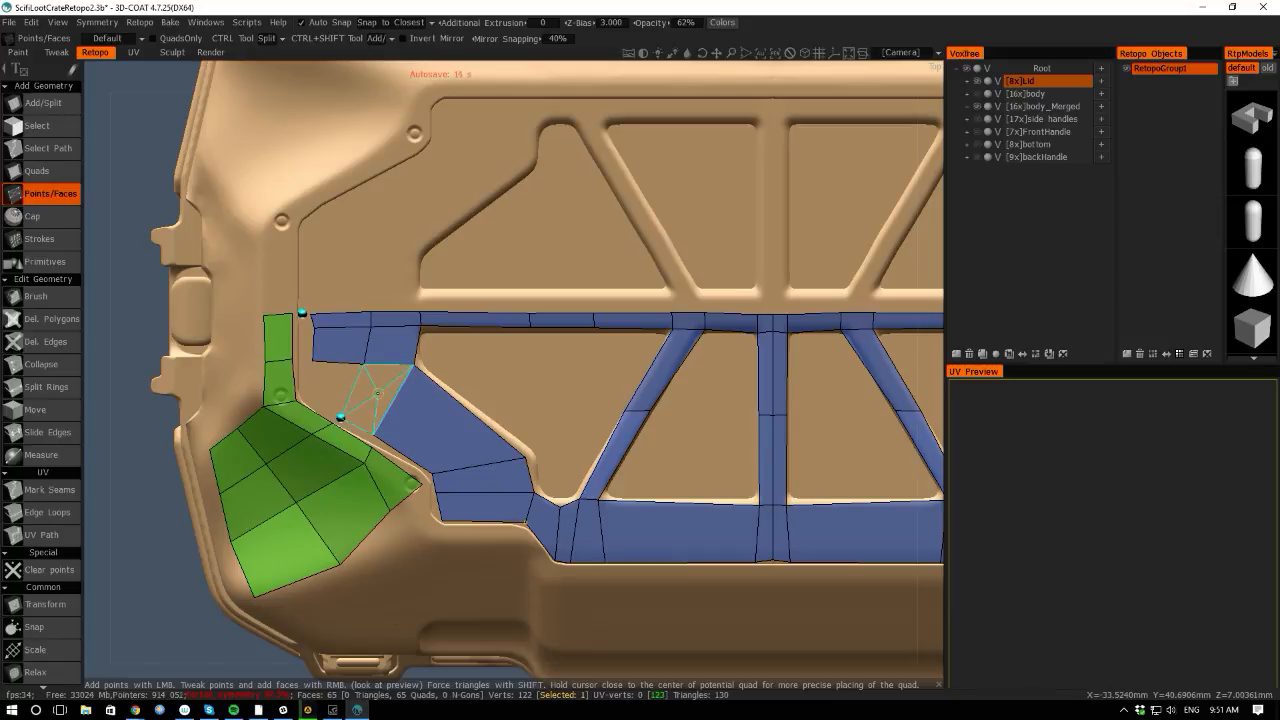
click(370, 395)
click(310, 397)
click(331, 378)
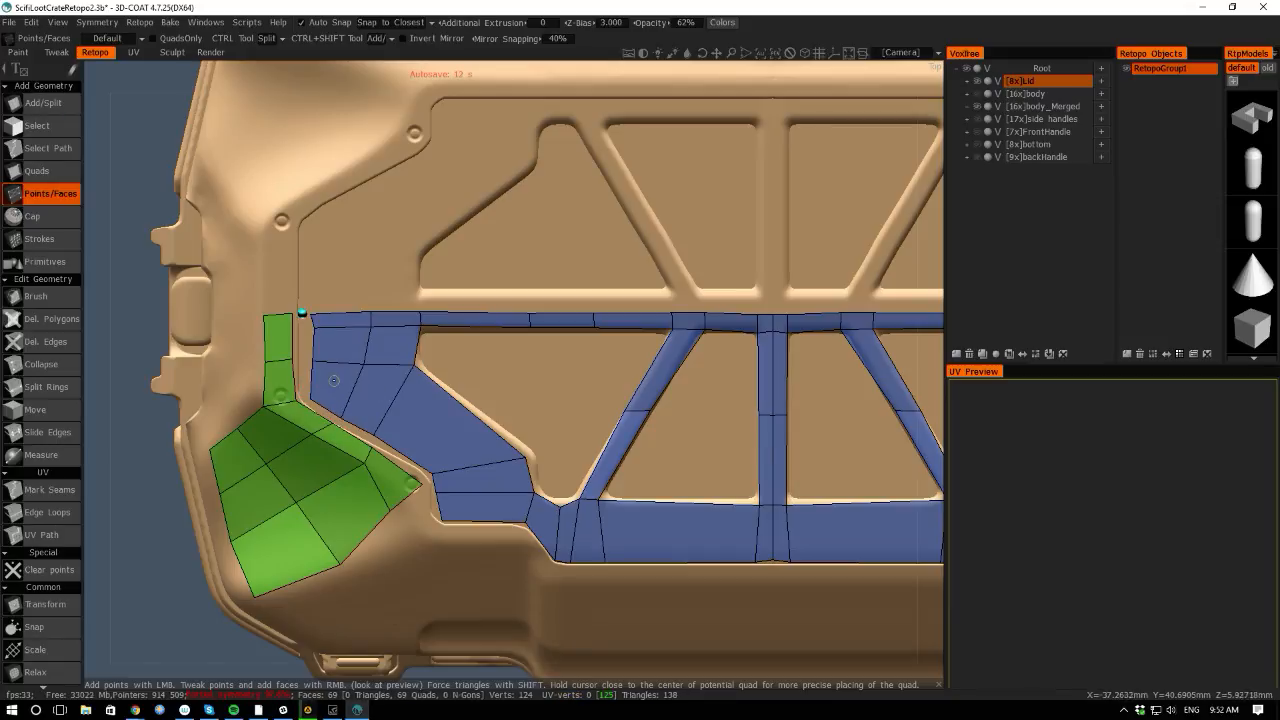
Fill the gap between the angled corner patch and the inner lid patch with quads along its diagonal and lower vertical part.
click(355, 429)
click(397, 460)
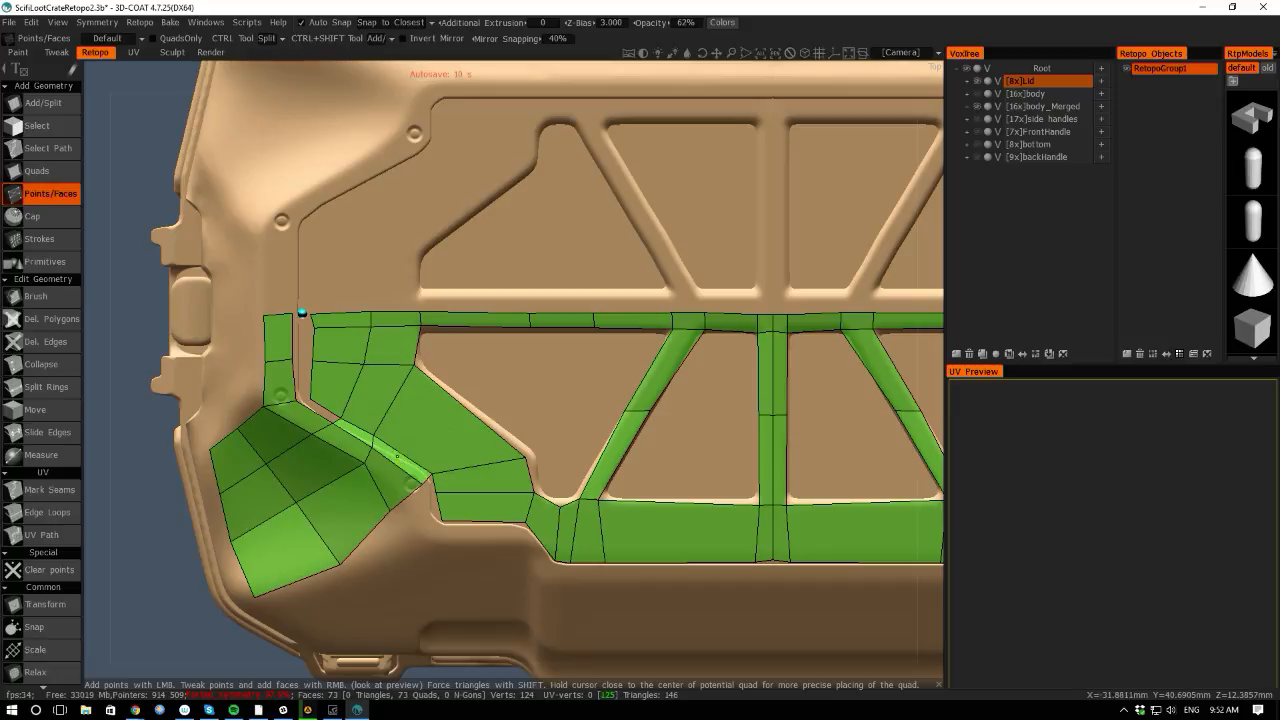
click(306, 374)
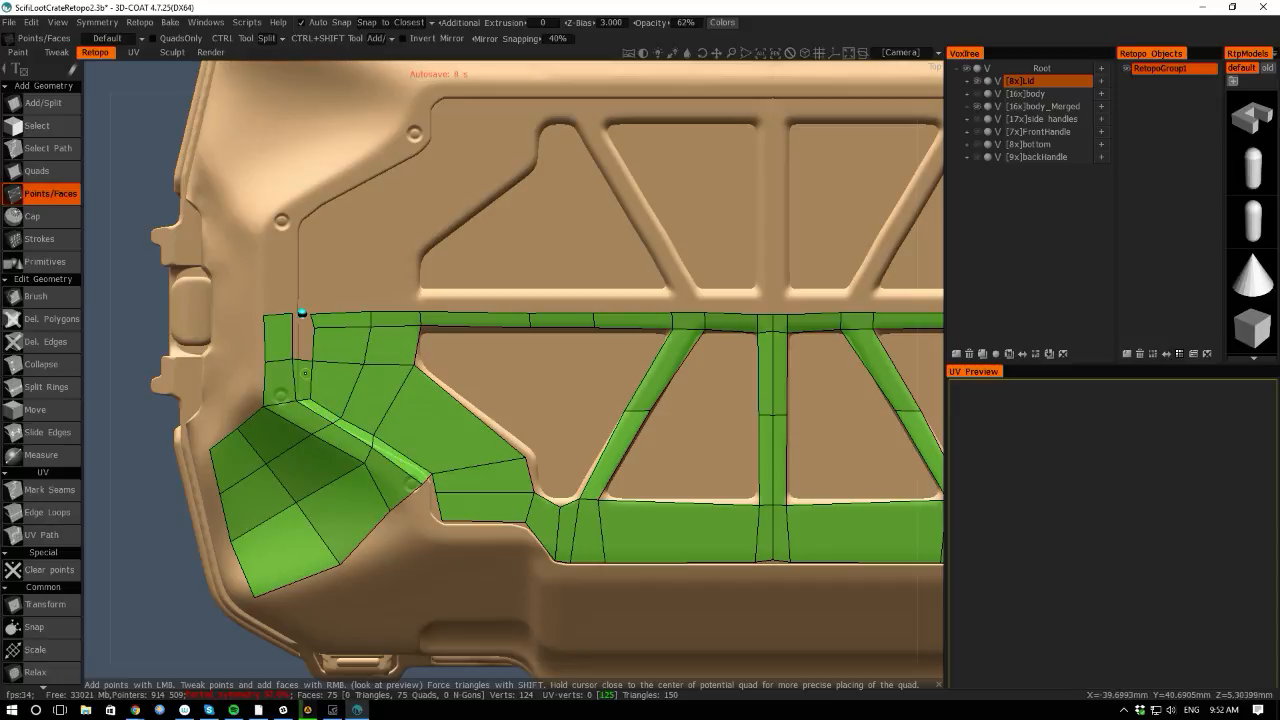
Split the outer vertical strip level with the upper strip, clear the stray point, and fill the rest of the vertical gap with quads.
right_click(304, 340)
key(ctrl+z)
ctrl+click(301, 313)
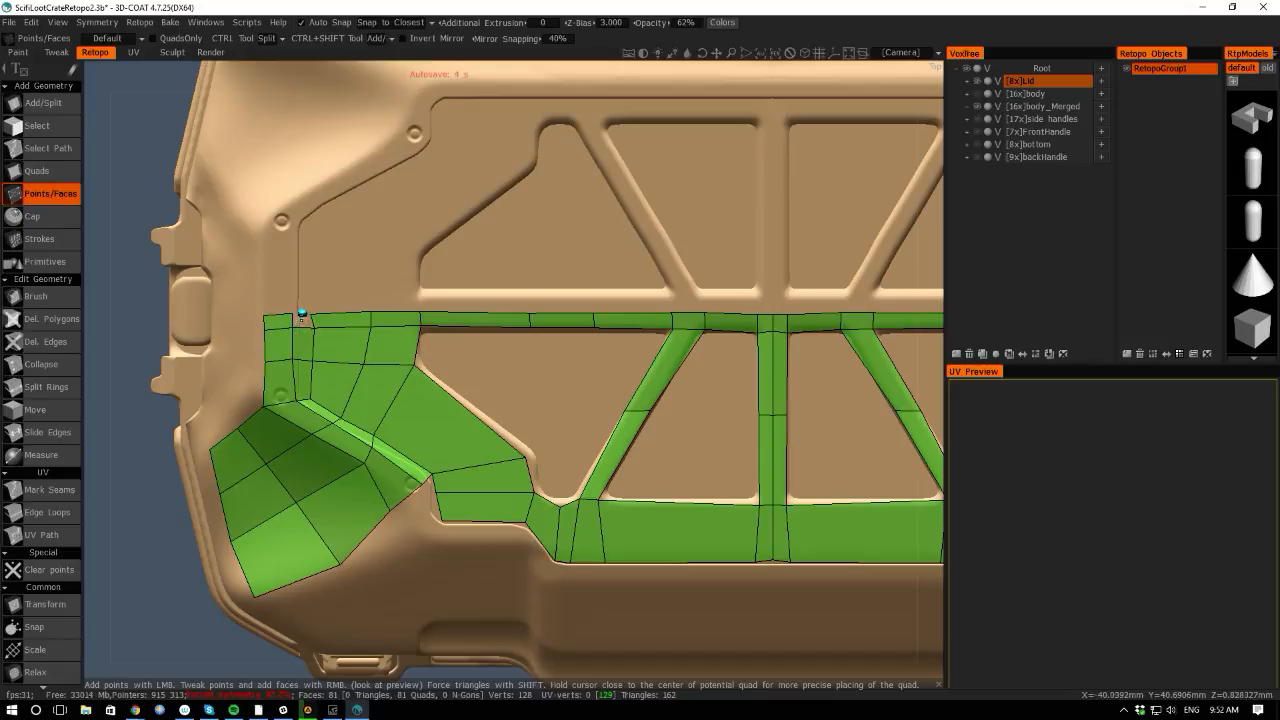
key(space)
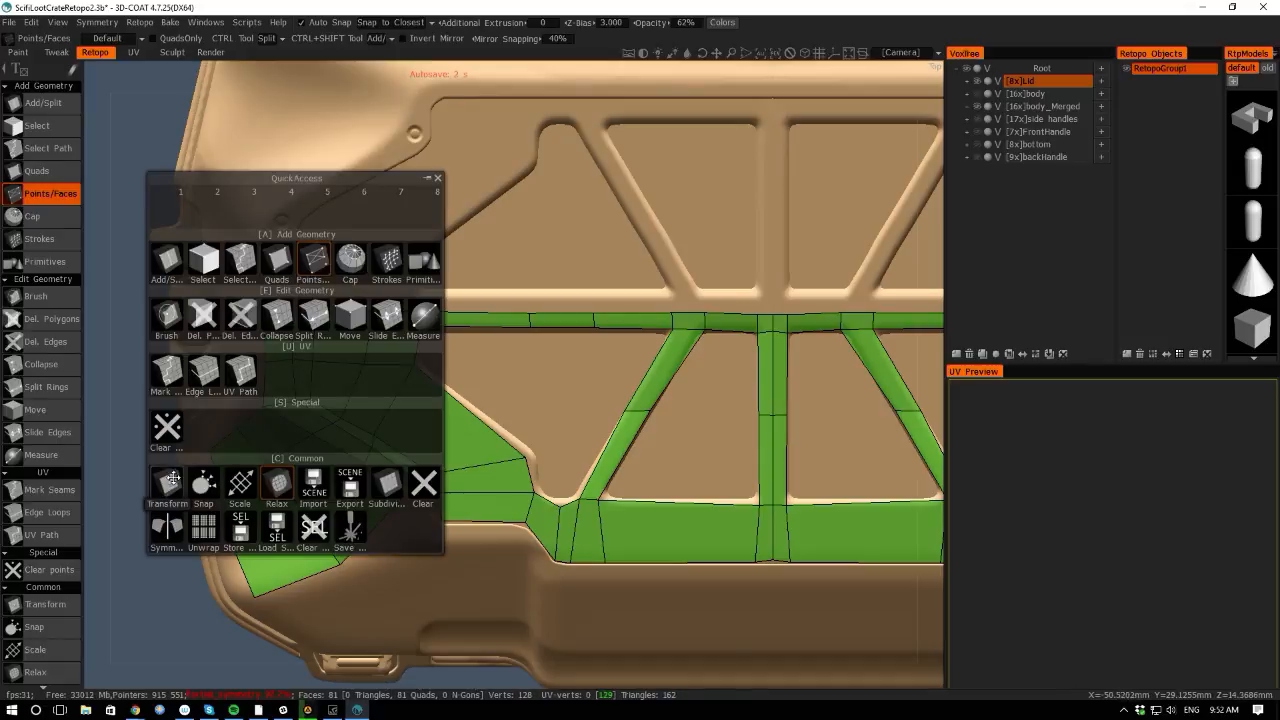
right_click(298, 320)
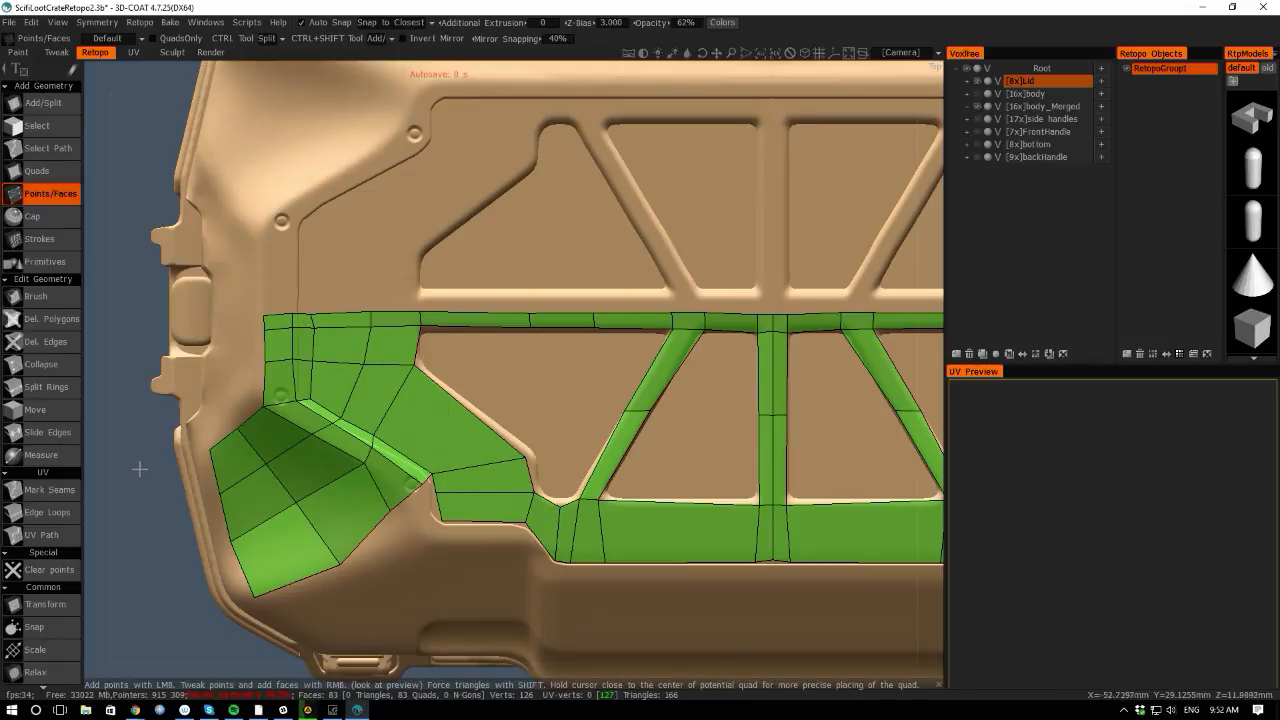
Move the points of the narrow connecting strip closer together so that its edges follow the recess groove.
right_drag(137, 466, 137, 492)
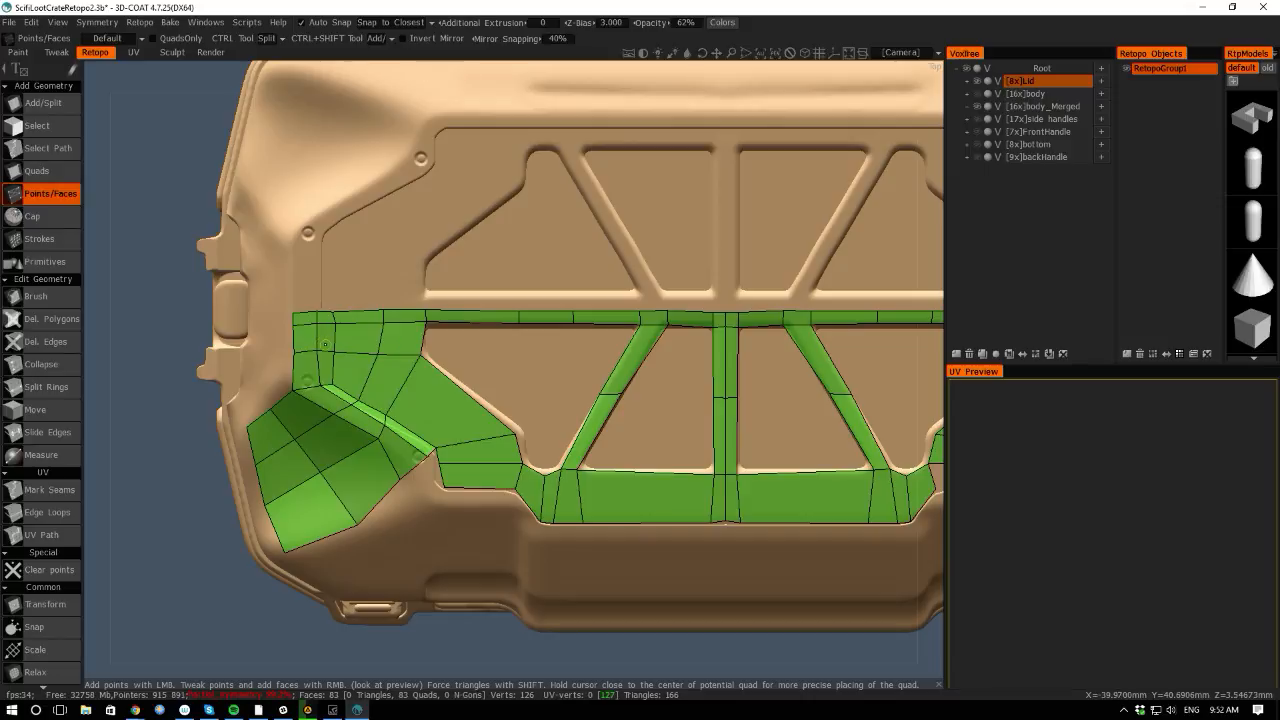
click(328, 349)
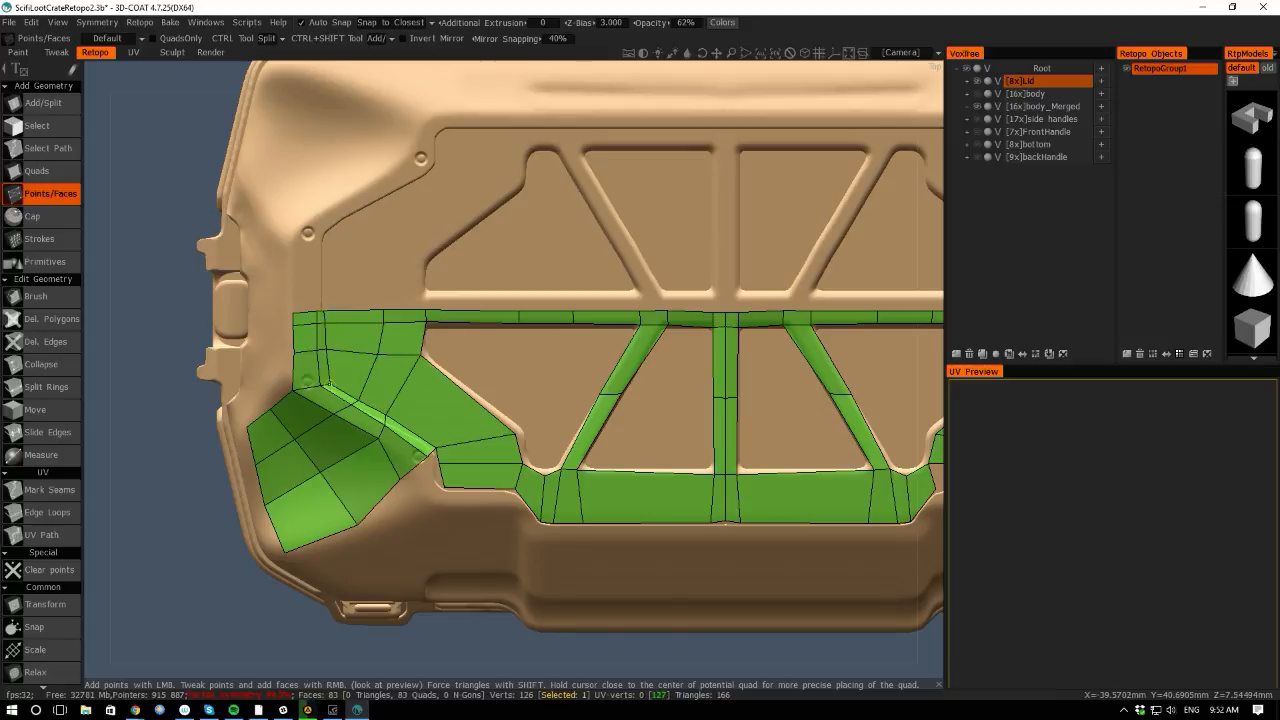
scroll(183, 506, down, 5)
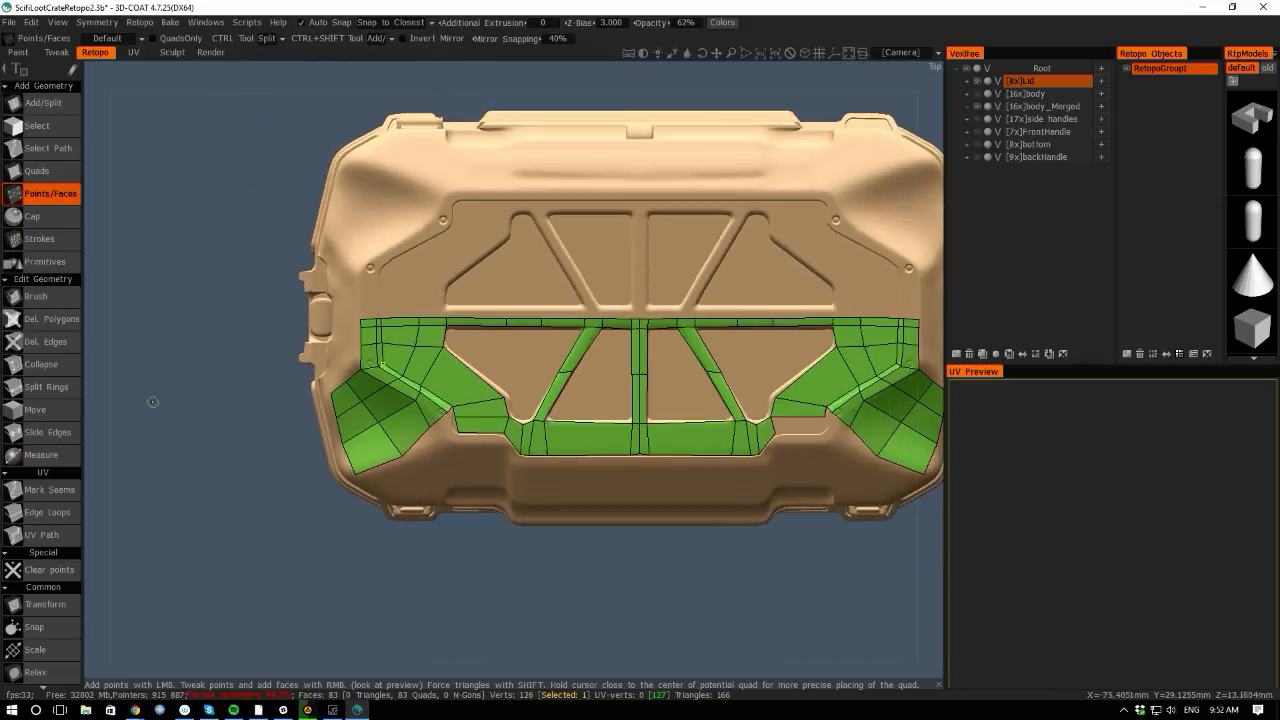
scroll(334, 534, up, 8)
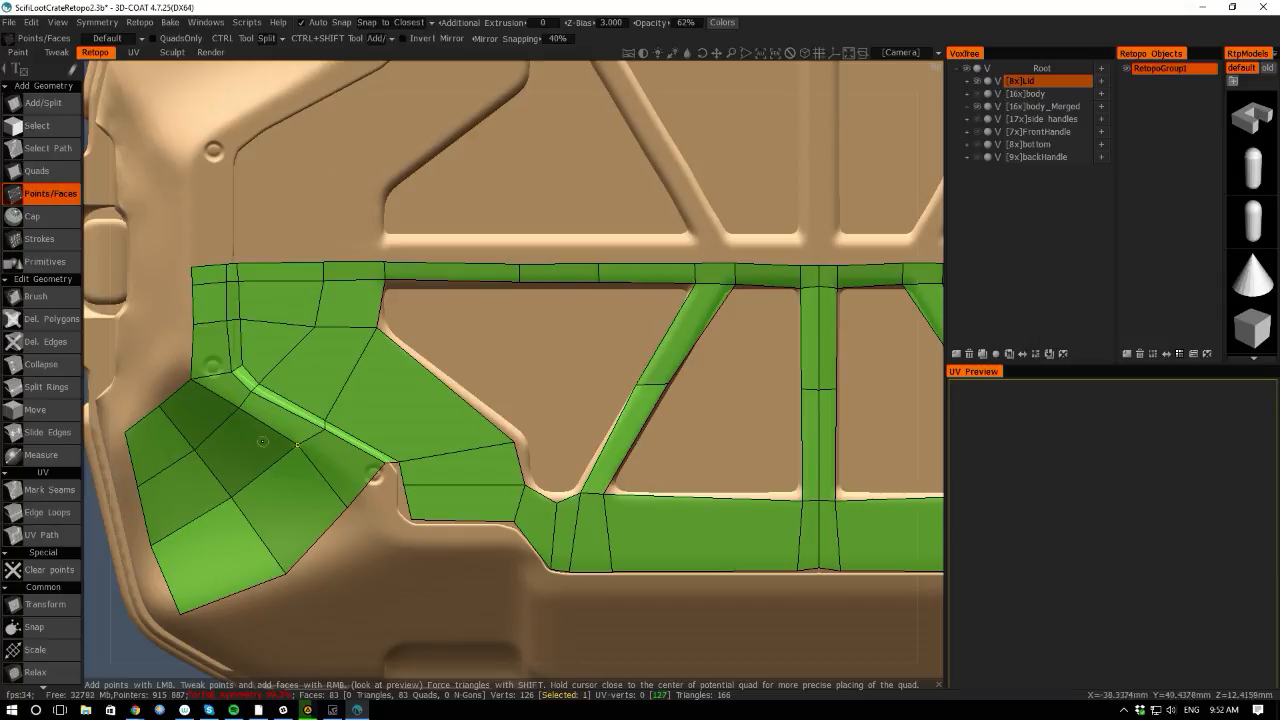
scroll(348, 620, down, 5)
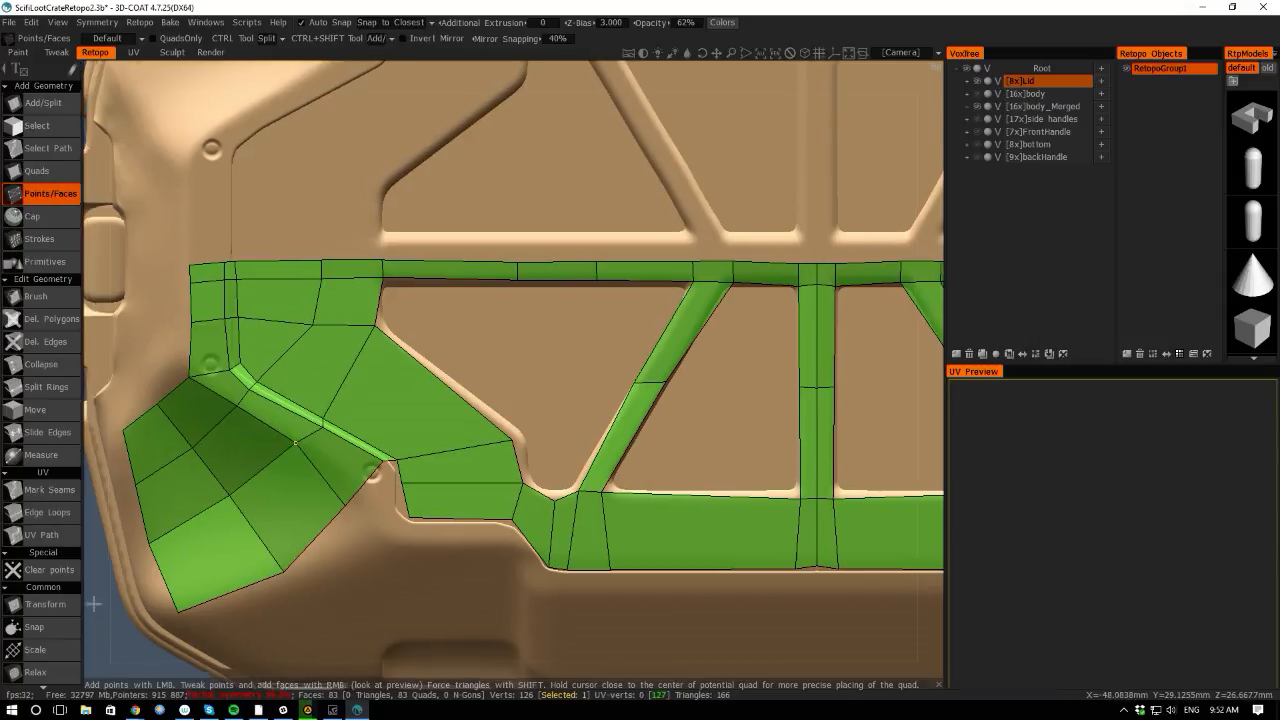
drag(348, 620, 251, 611)
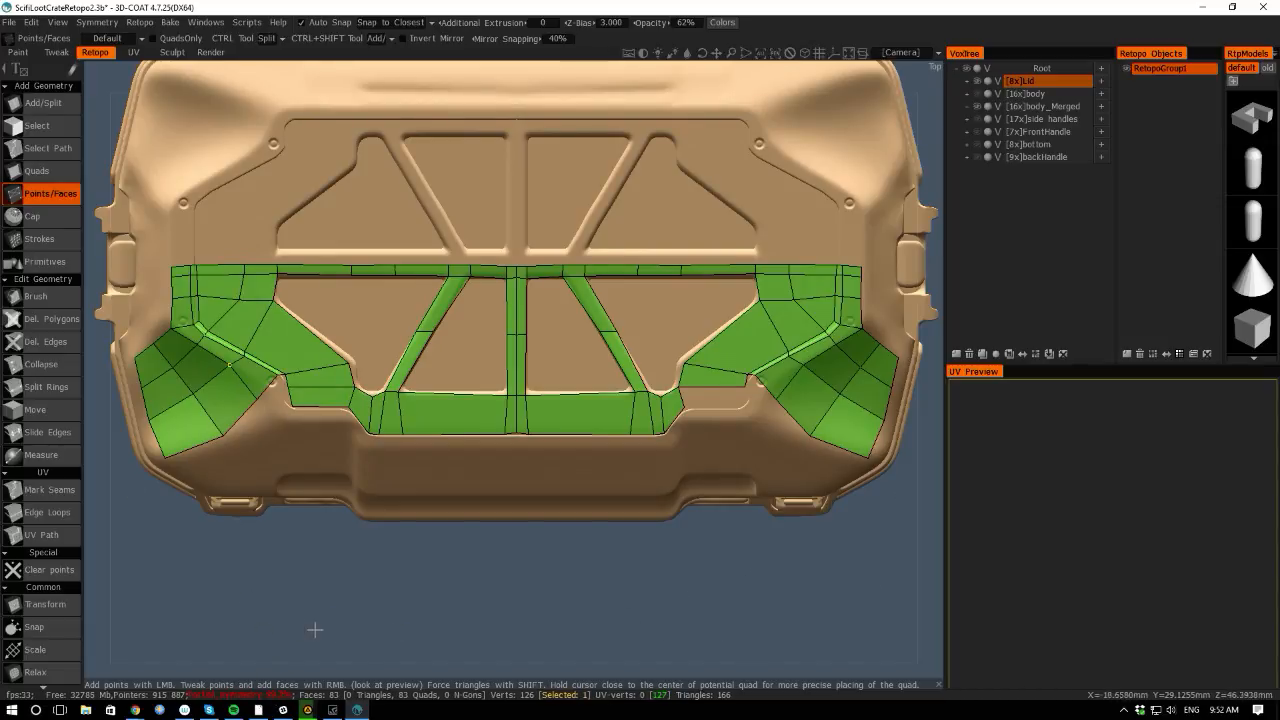
Try to apply symmetry to all retopo layers.
middle_drag(315, 630, 249, 624)
right_drag(249, 624, 395, 579)
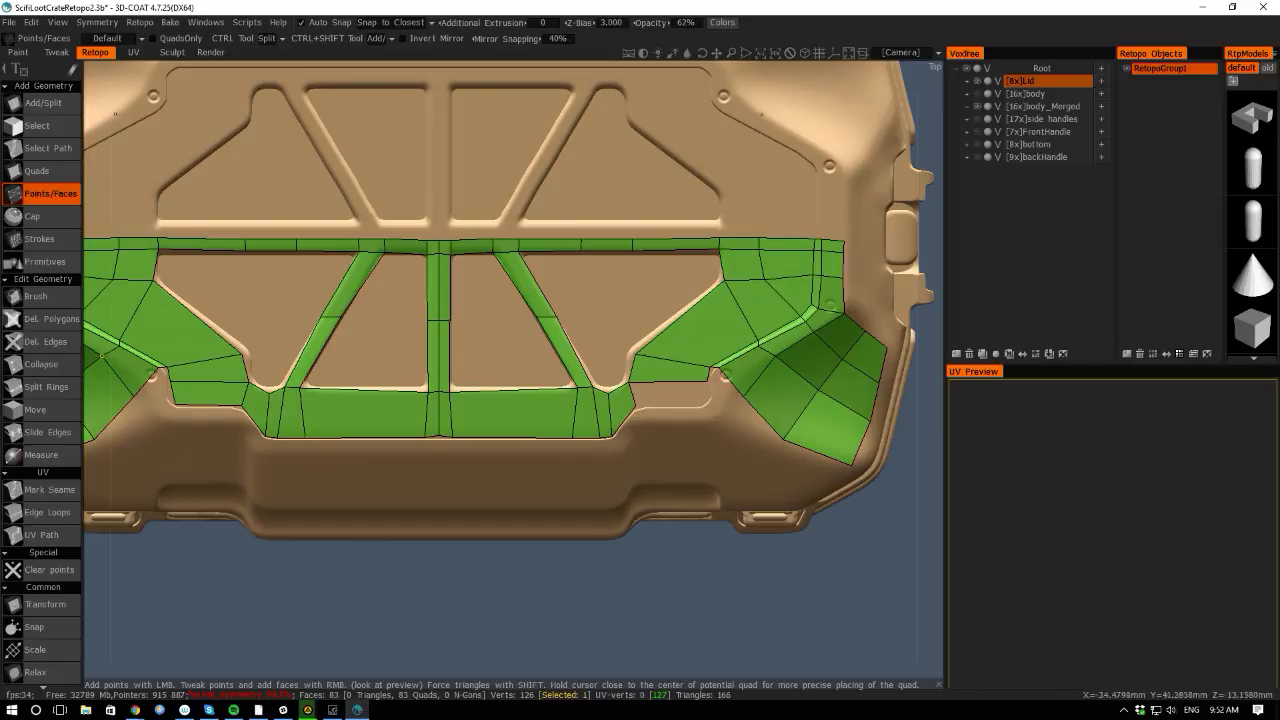
click(91, 22)
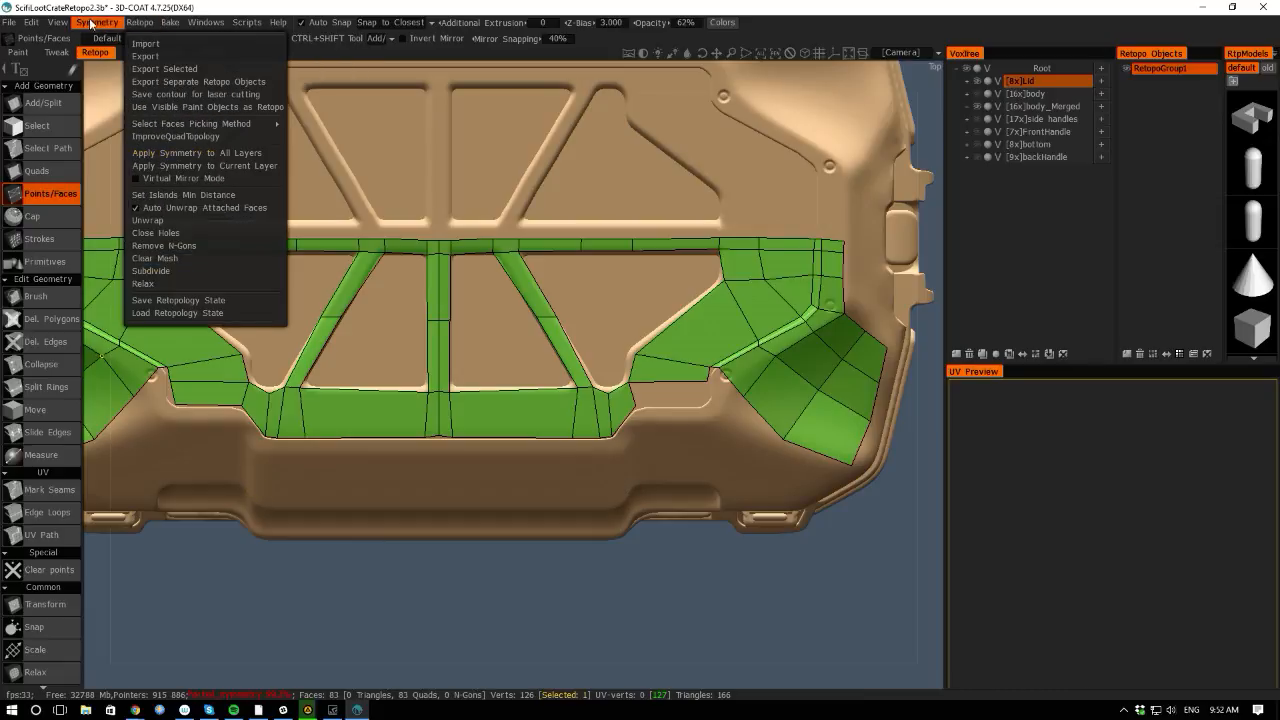
mouse_move(135, 33)
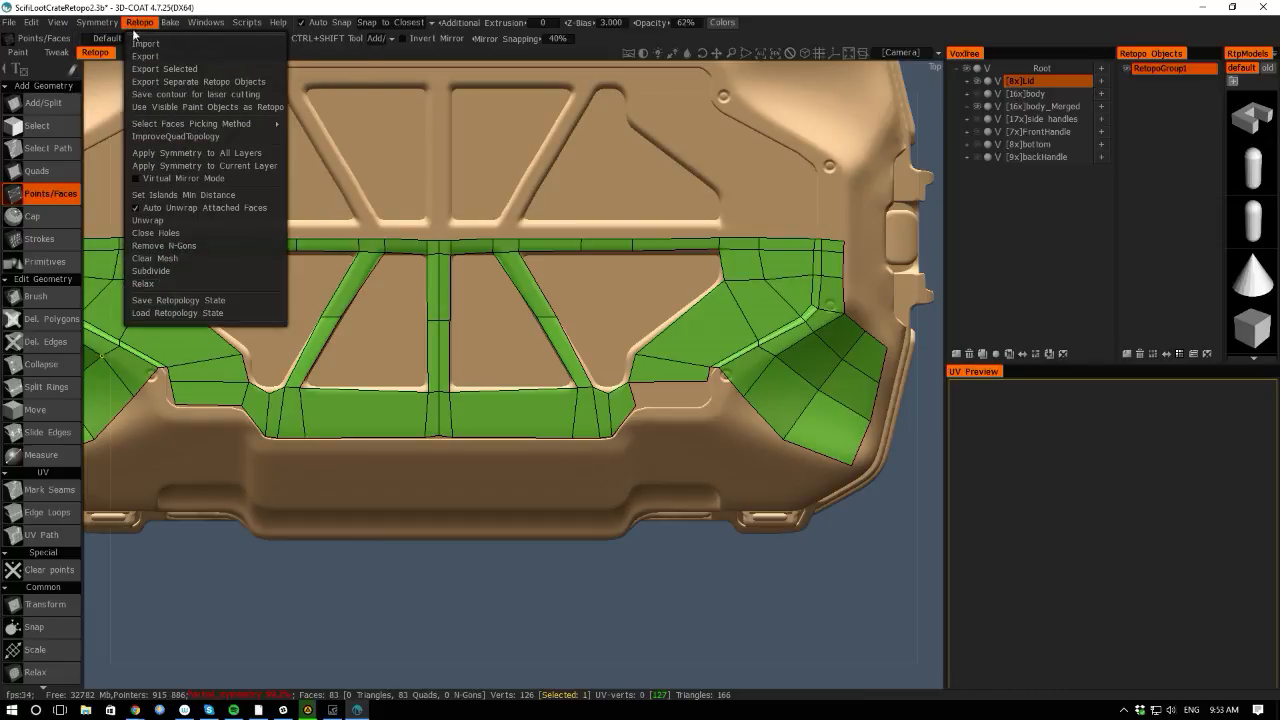
click(146, 152)
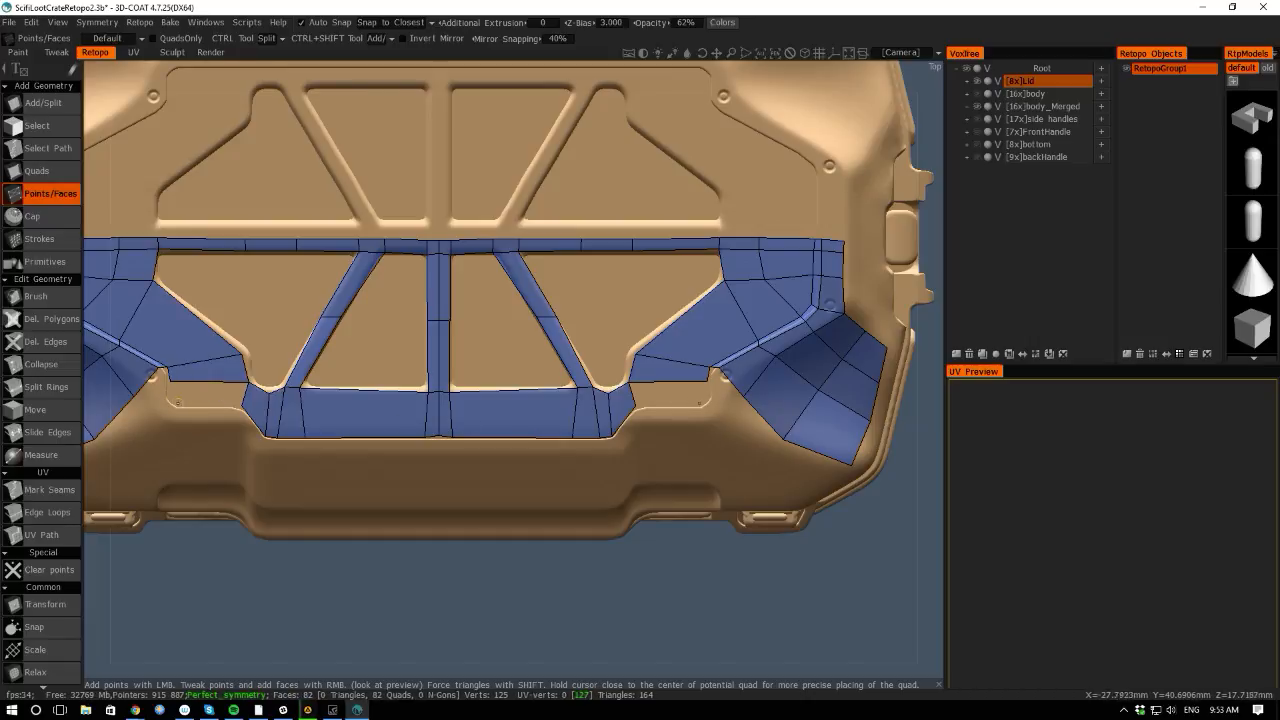
click(159, 398)
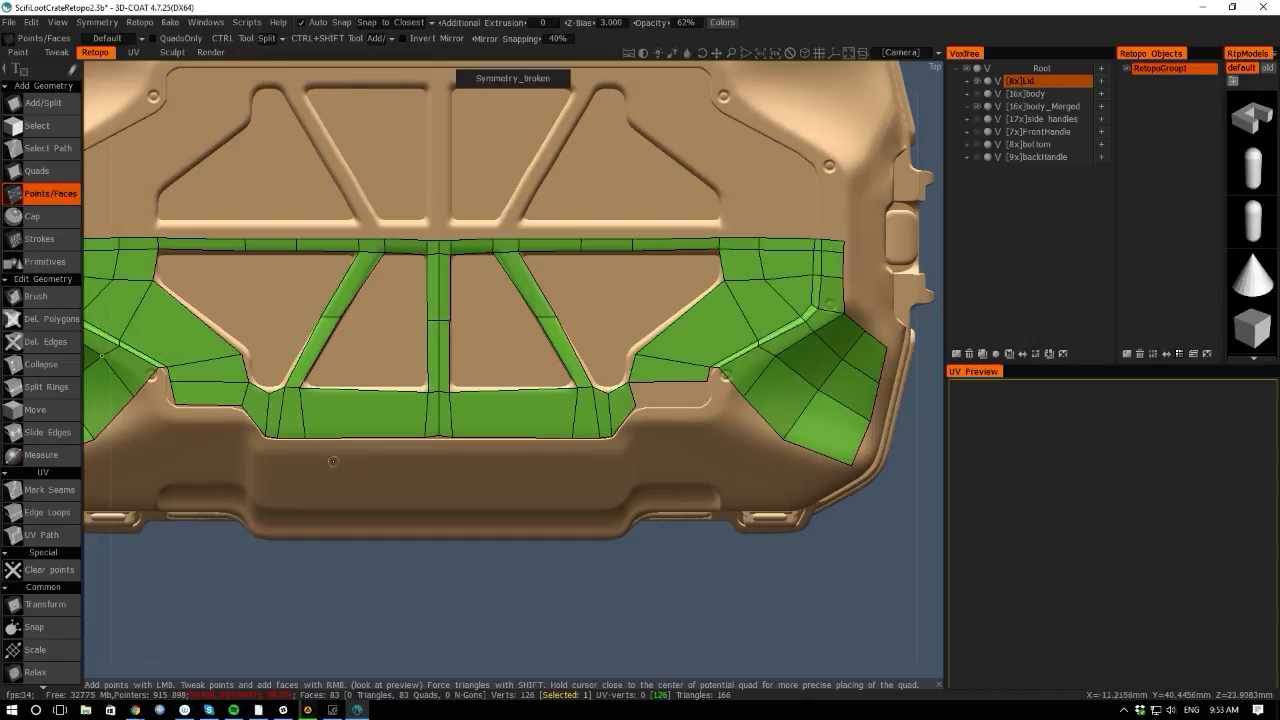
Adjust the point at the centre of the lower strip's outer edge on the symmetry line.
middle_drag(526, 572, 514, 560)
right_drag(514, 560, 374, 544)
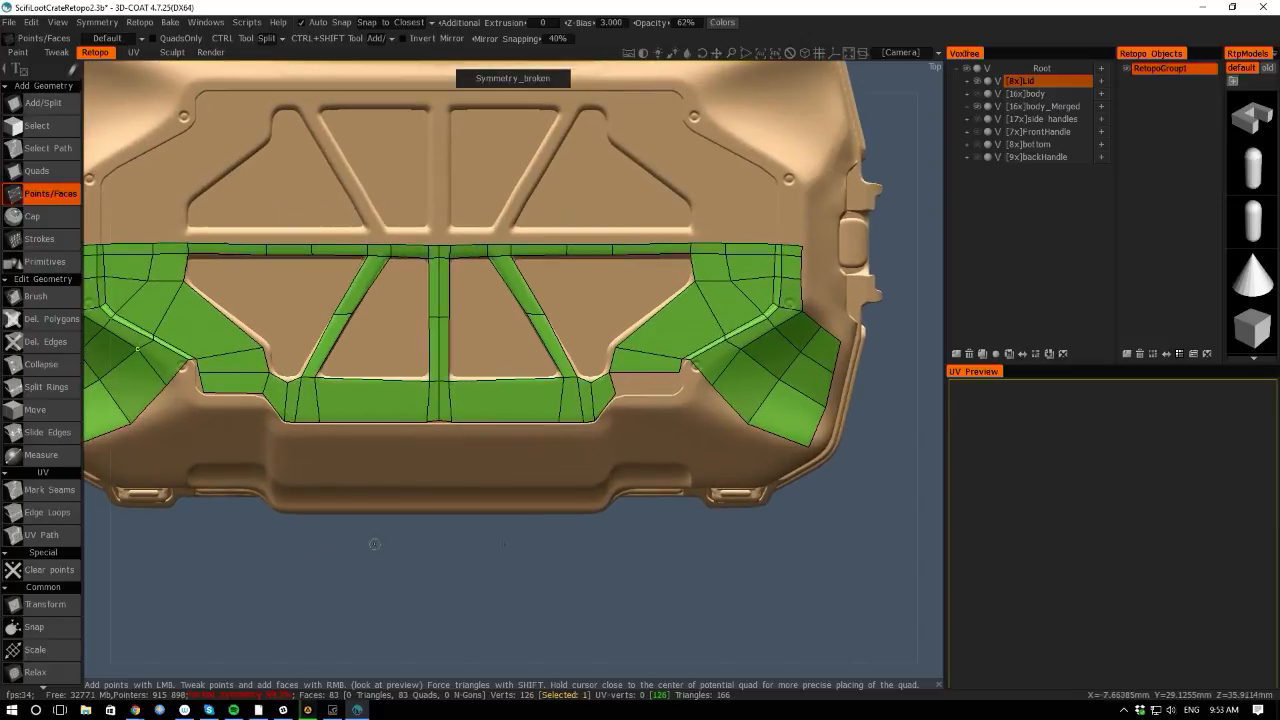
middle_drag(223, 558, 297, 571)
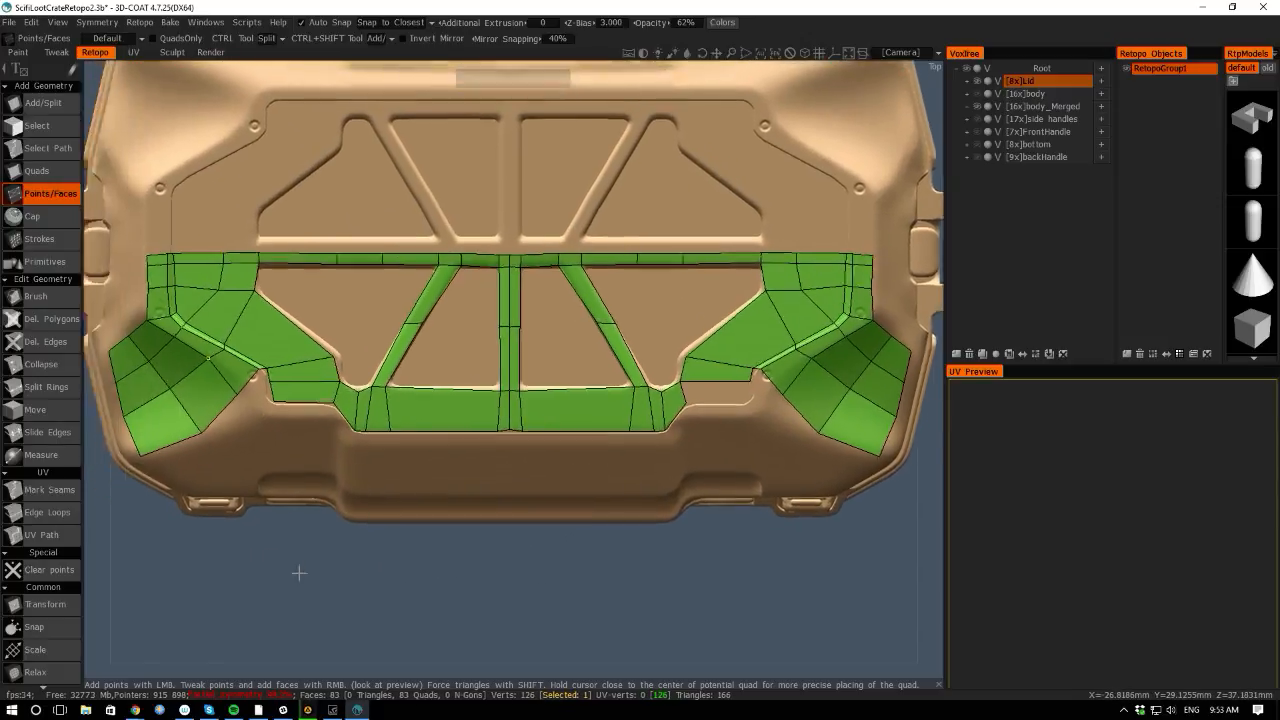
right_drag(297, 571, 329, 565)
right_drag(451, 566, 531, 634)
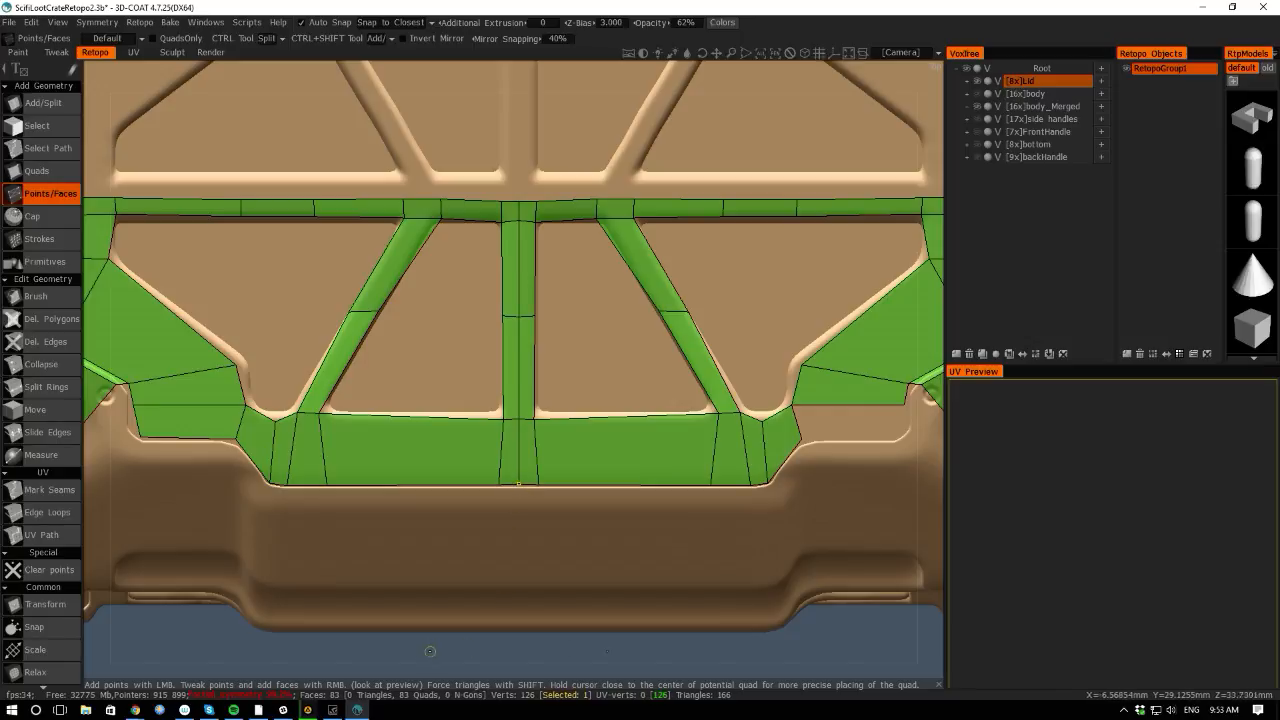
drag(470, 560, 409, 607)
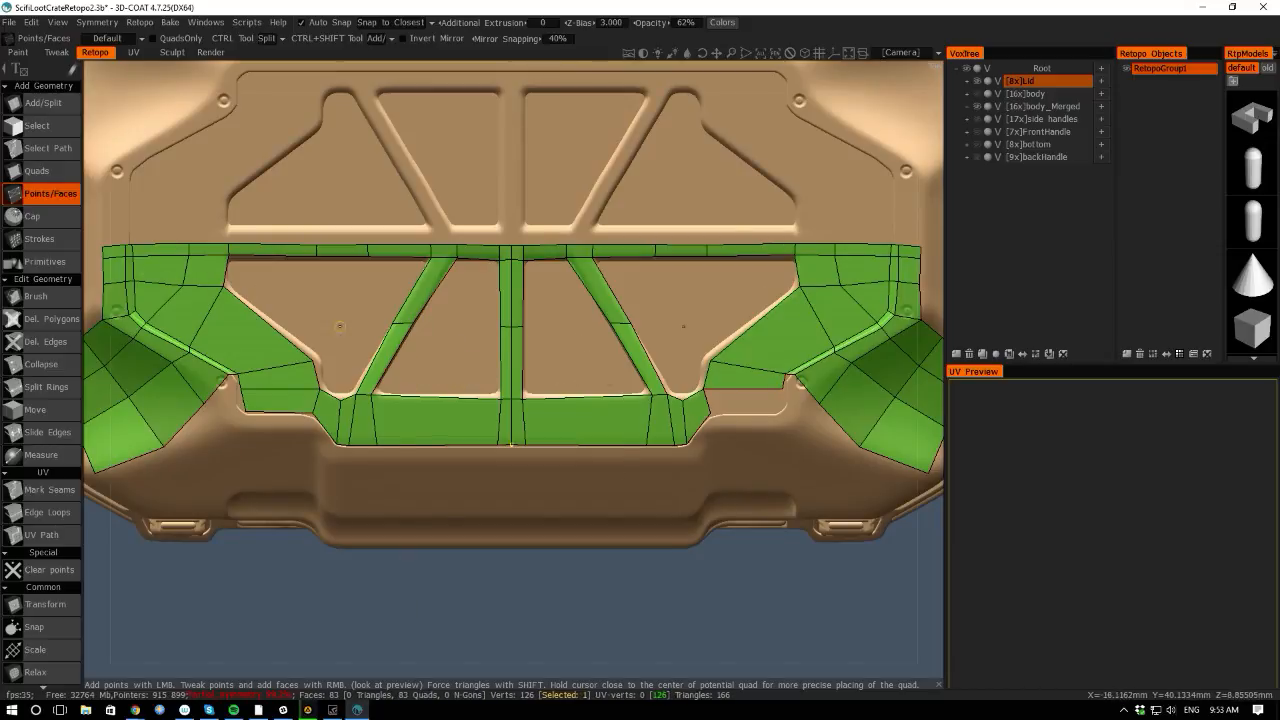
Place four points on the small panel of the lid's front face, below the corner step, and build a mirrored quad from them.
key(space)
drag(392, 599, 525, 545)
drag(425, 676, 450, 625)
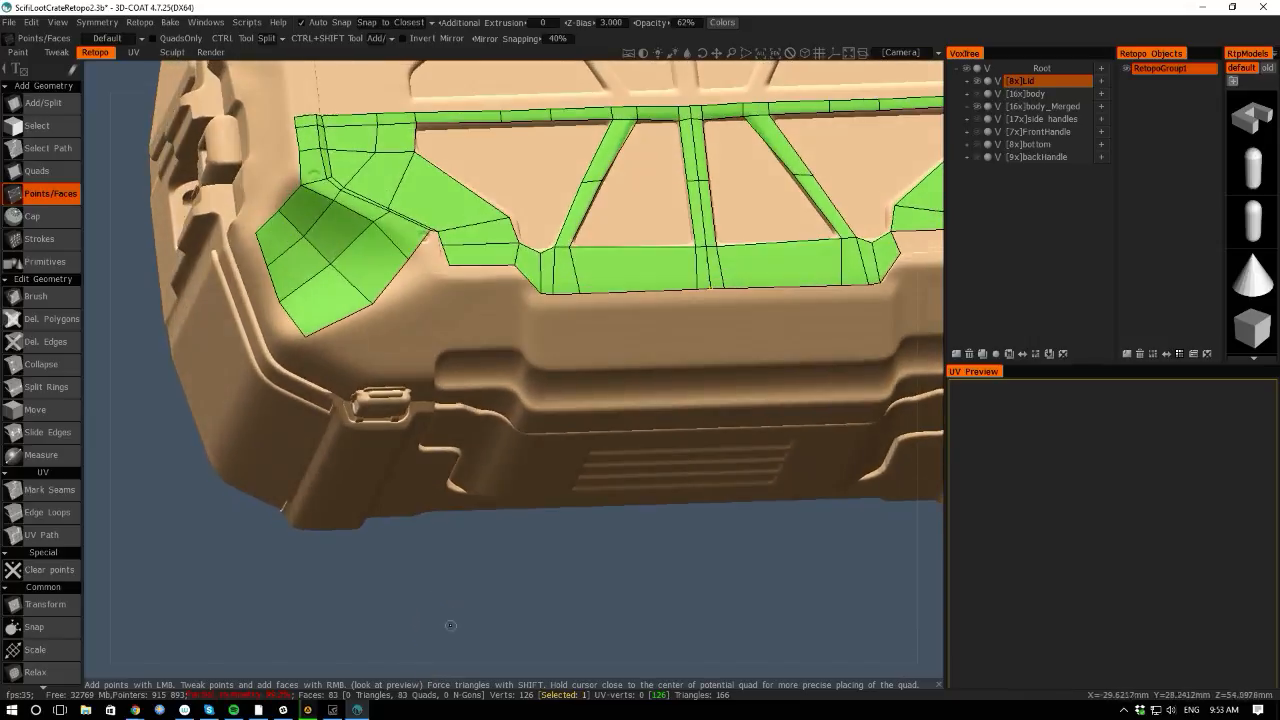
click(444, 345)
click(518, 281)
click(519, 345)
click(445, 285)
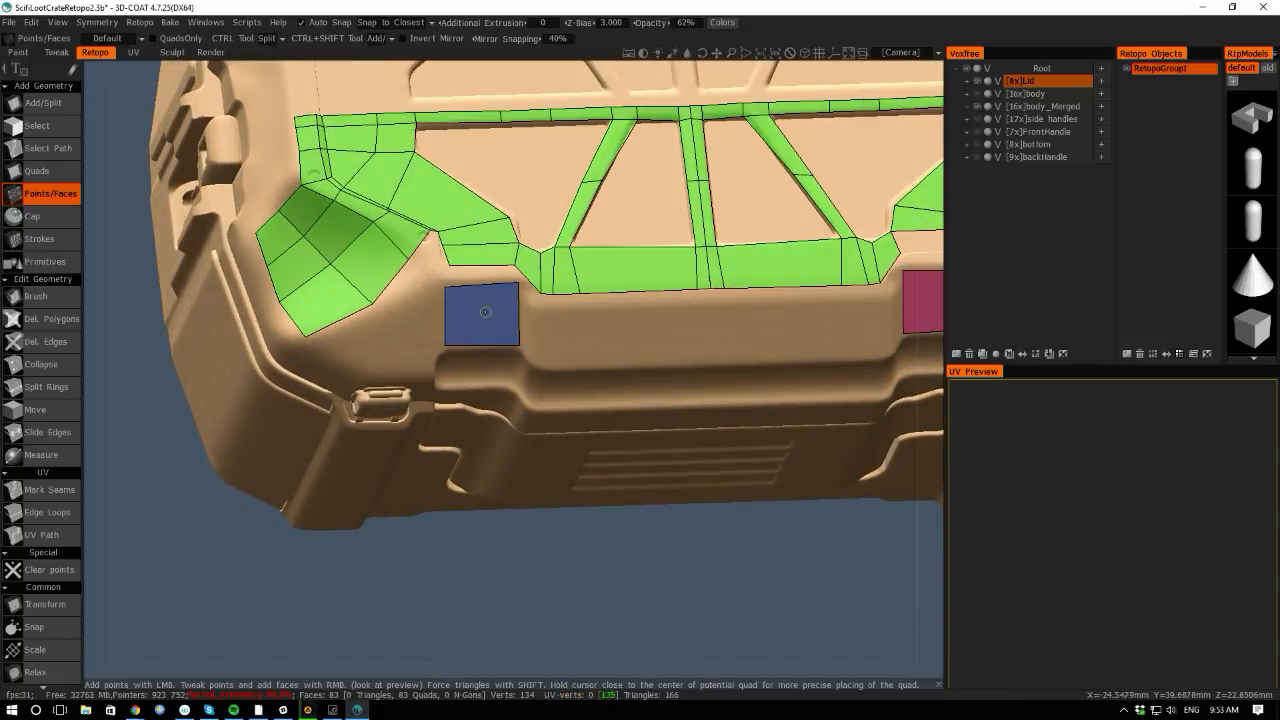
Place points at the ends and middle of the wide front panel, along its upper and lower edges.
click(538, 304)
click(538, 360)
click(889, 350)
click(886, 294)
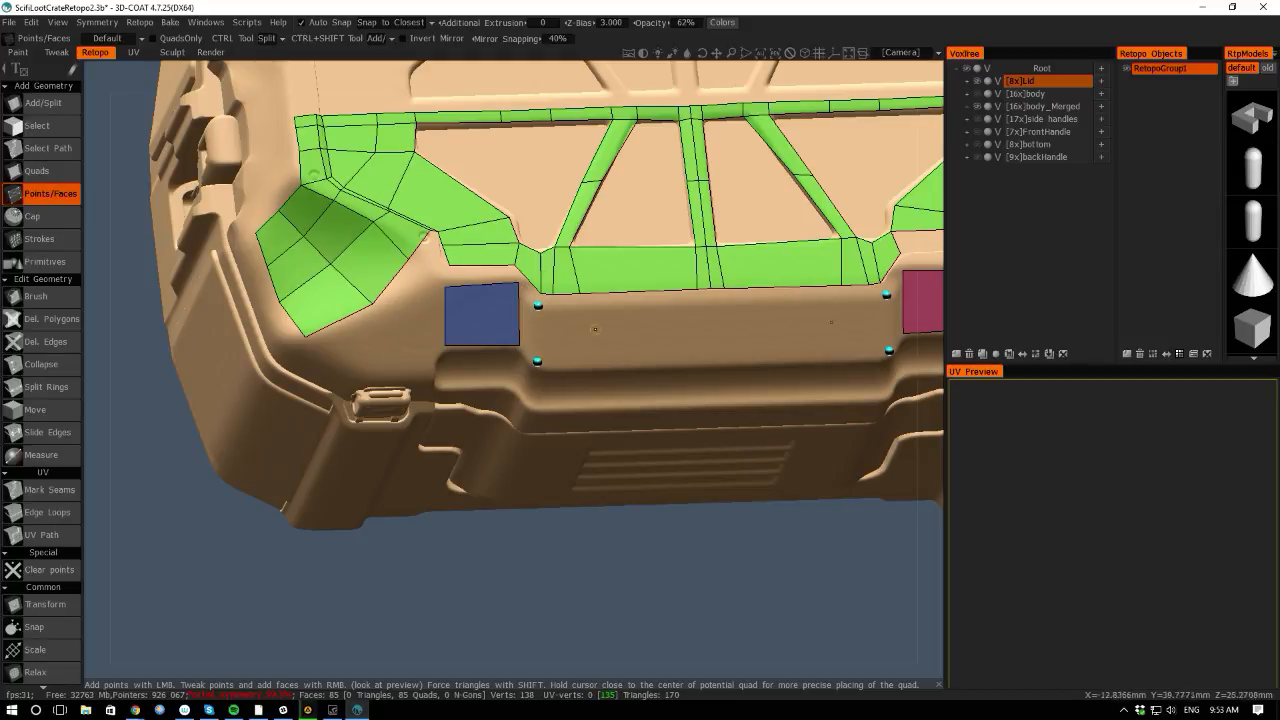
click(711, 303)
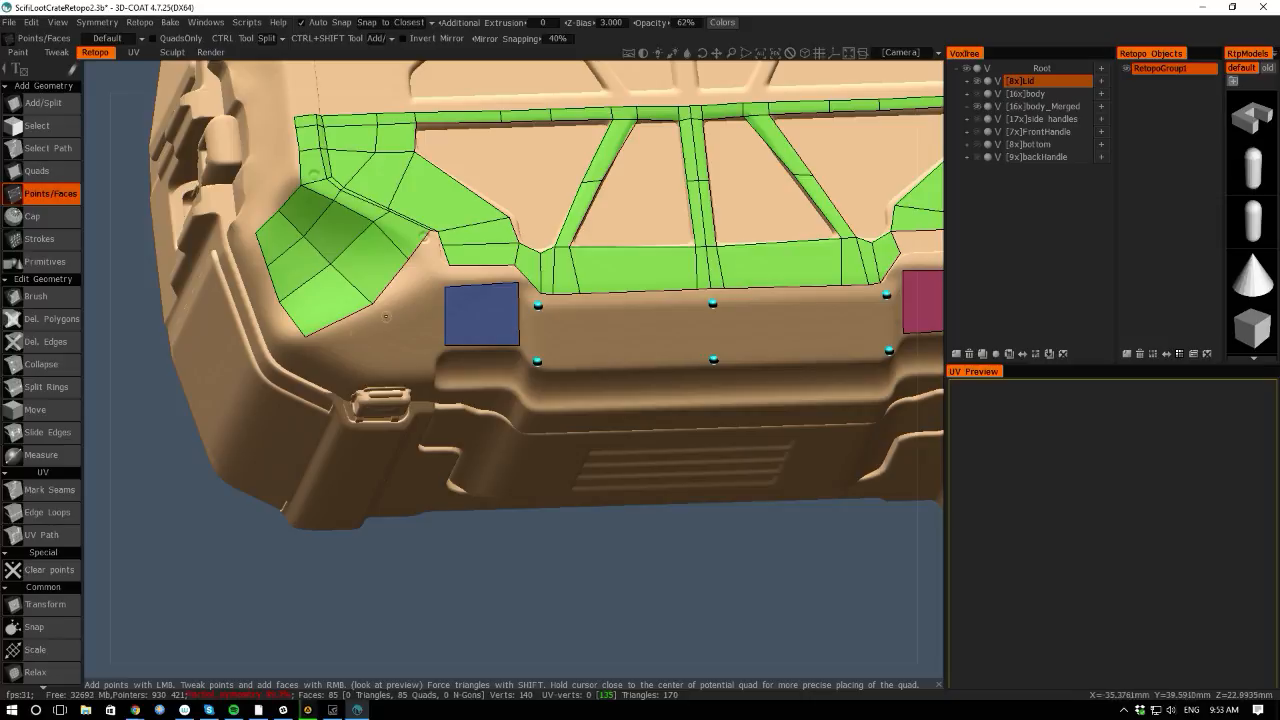
Split an extra edge loop into the angled corner patch, and undo the second loop added in the other direction.
click(410, 257)
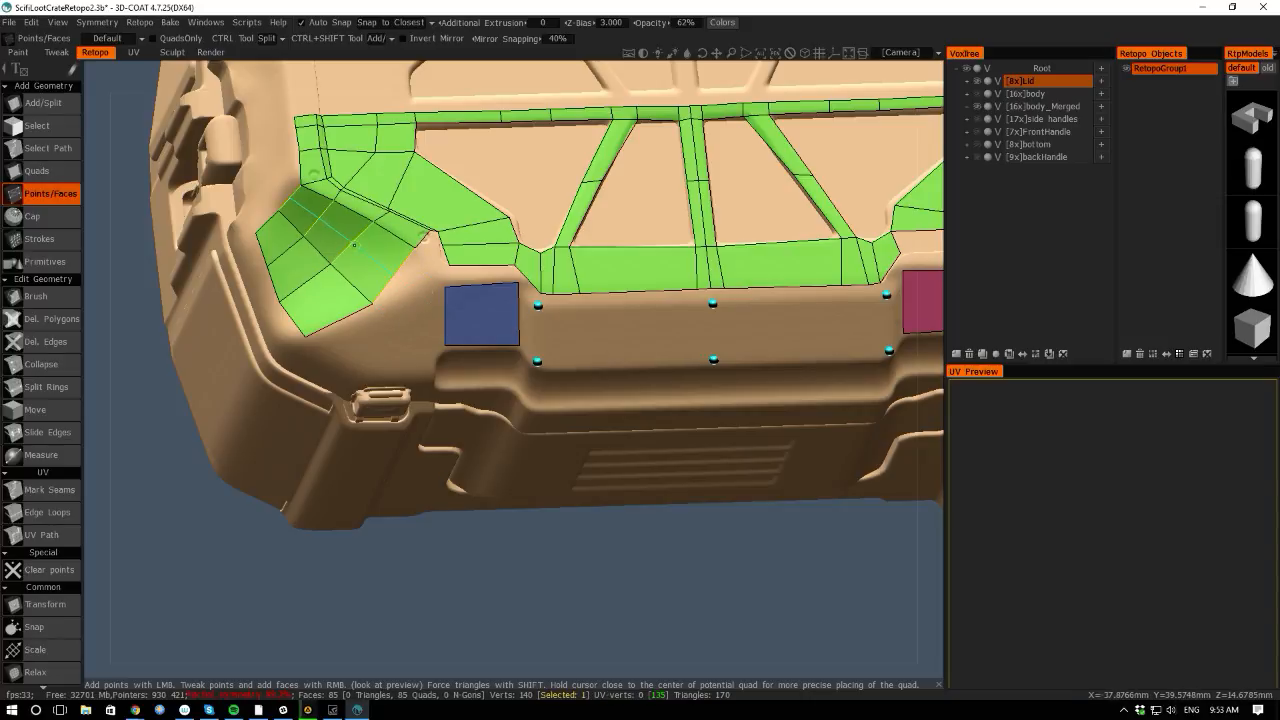
ctrl+click(412, 250)
ctrl+click(304, 279)
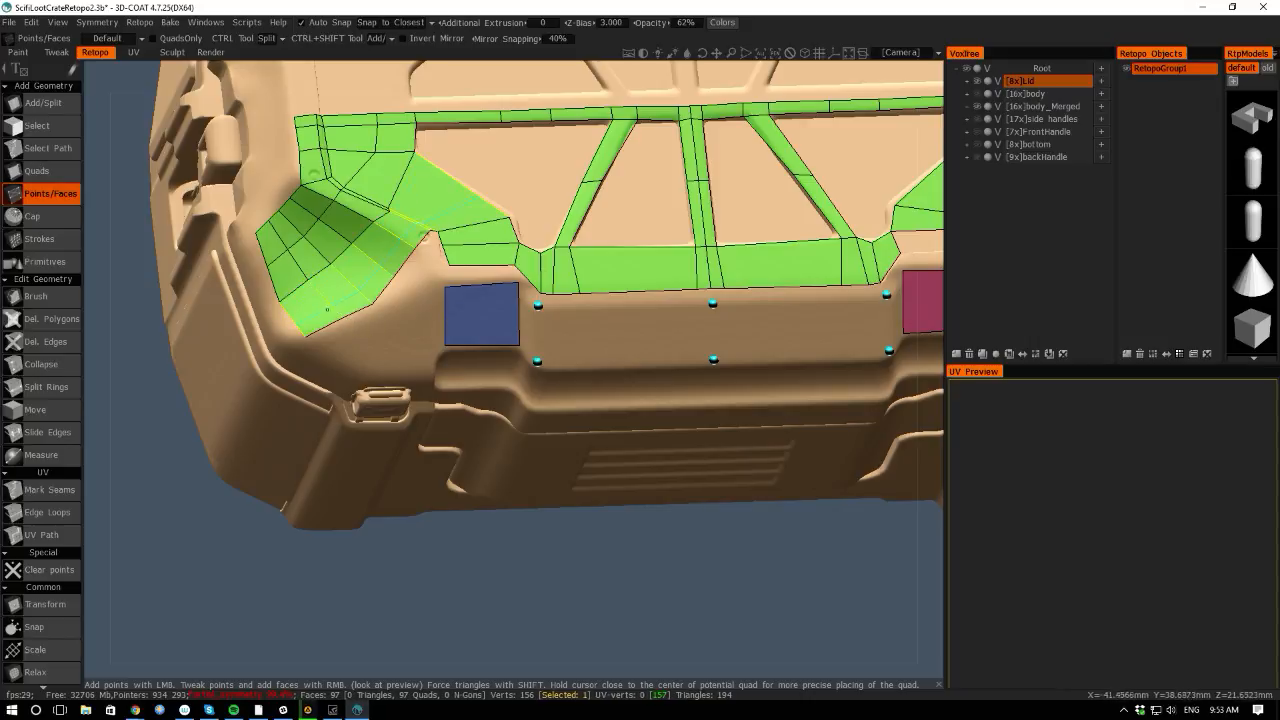
key(ctrl+z)
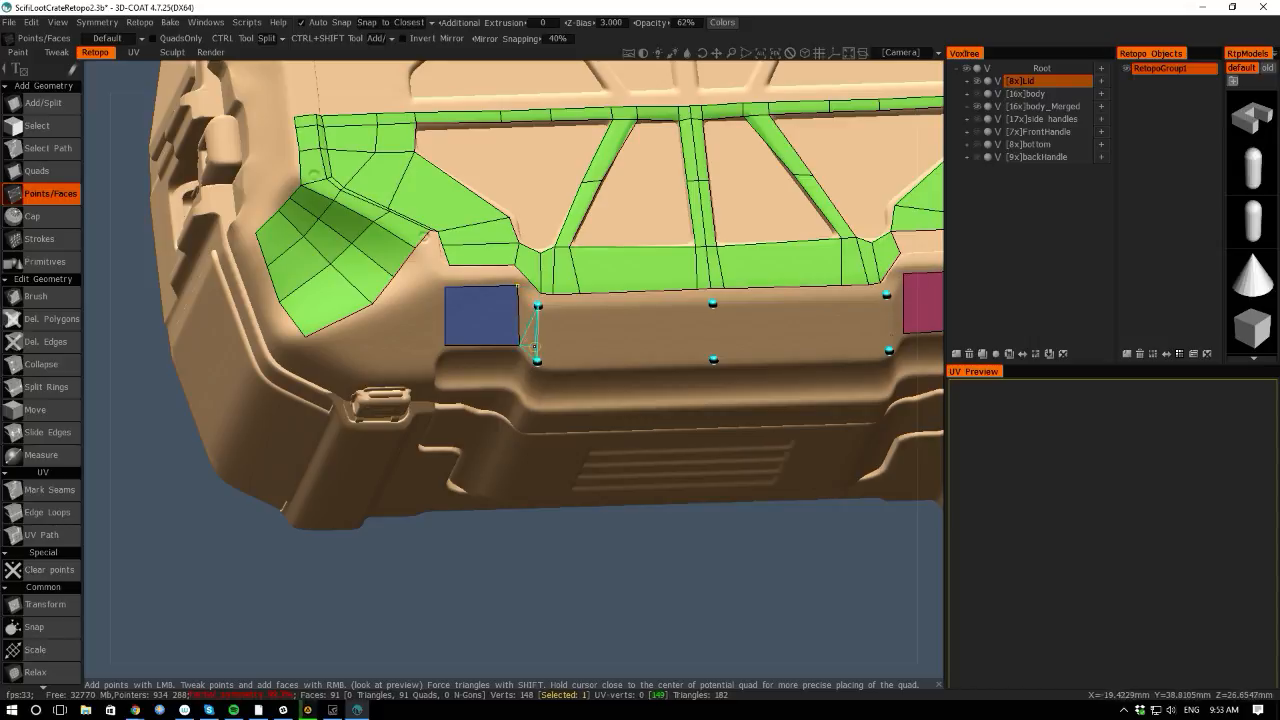
Undo the last move of the small front quad's upper corner point and clear the loose points on the wide panel.
scroll(534, 302, up, 4)
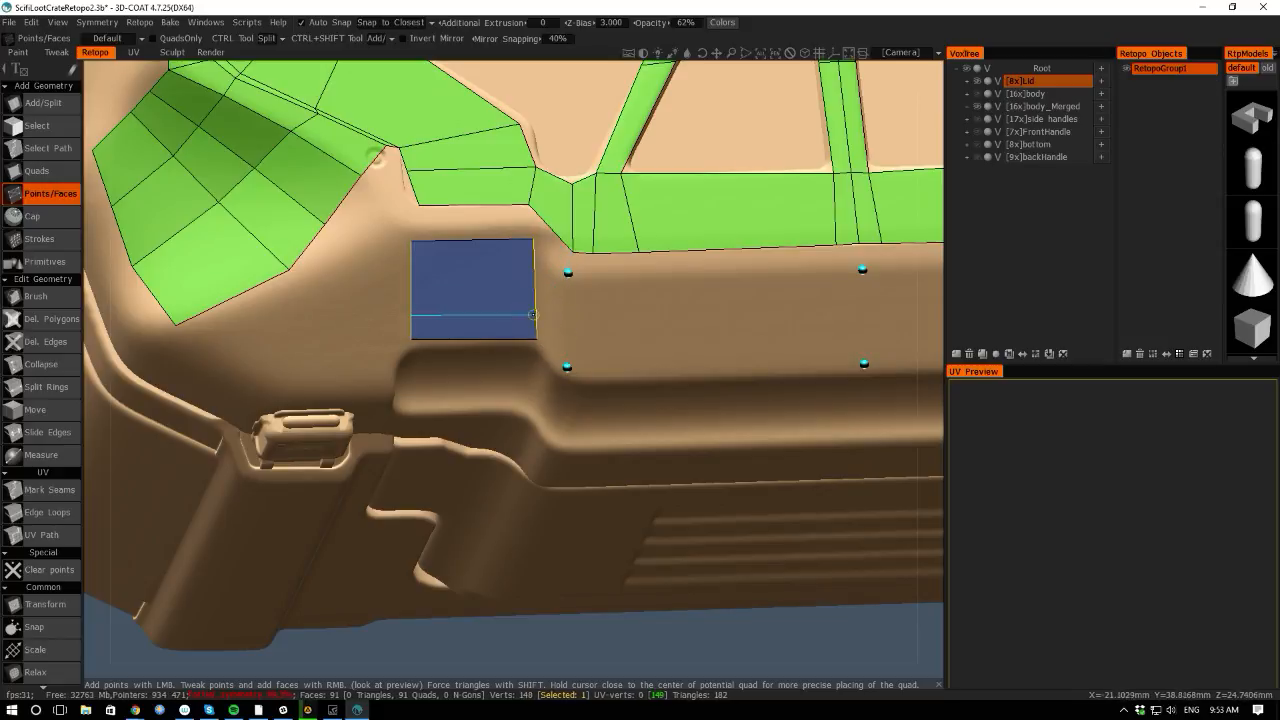
key(ctrl+z)
key(space)
key(space)
key(space)
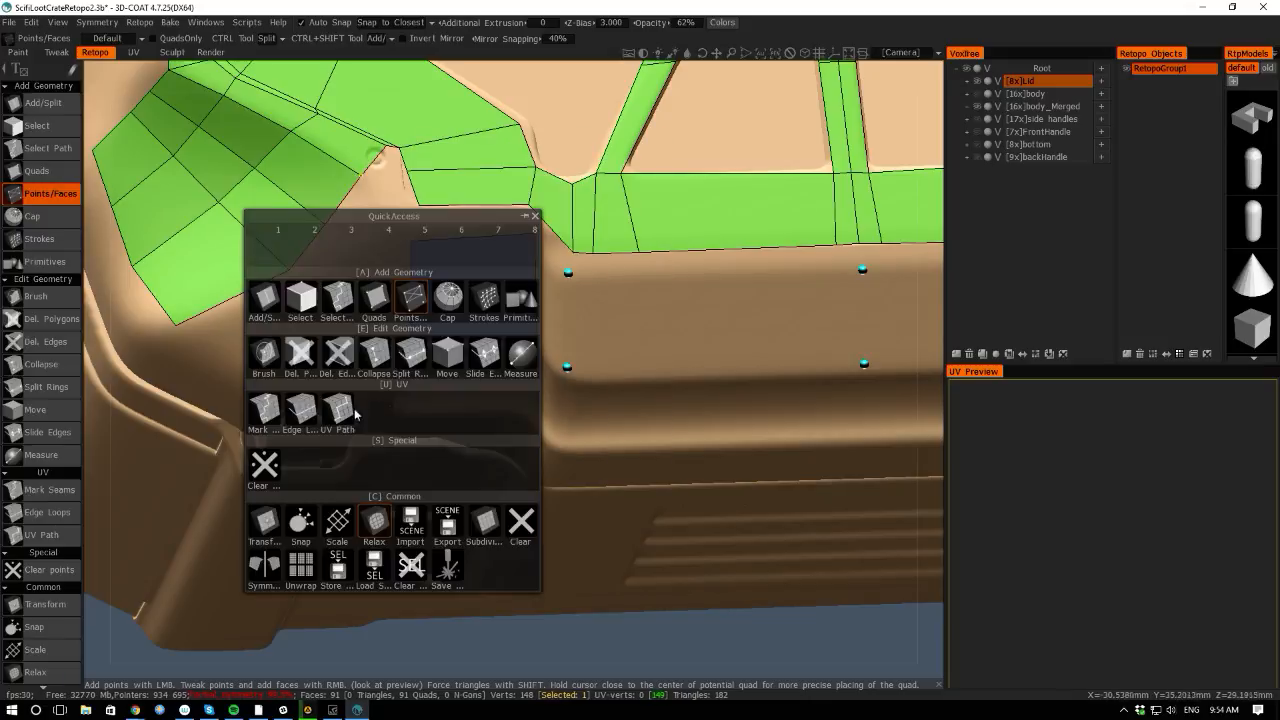
key(space)
key(space)
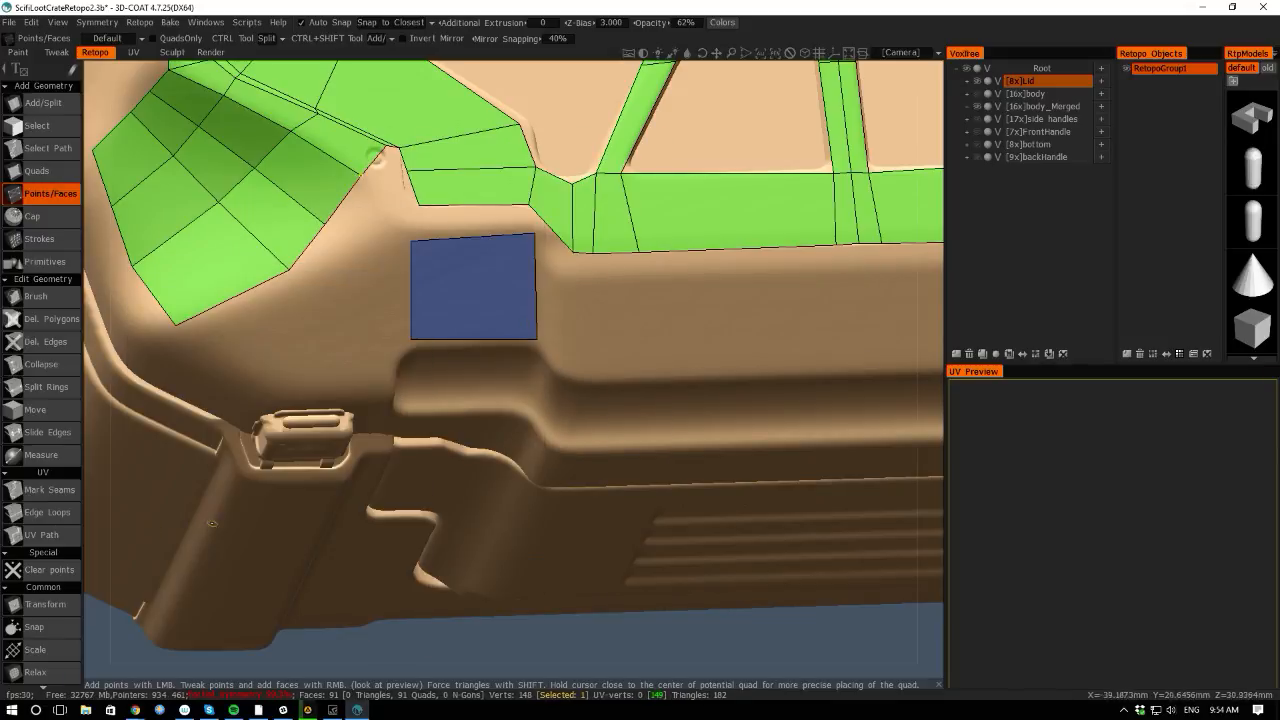
With the Quads tool, extend the small front quad's inner edge by one quad across the slanted step to the wide panel.
key(space)
click(502, 246)
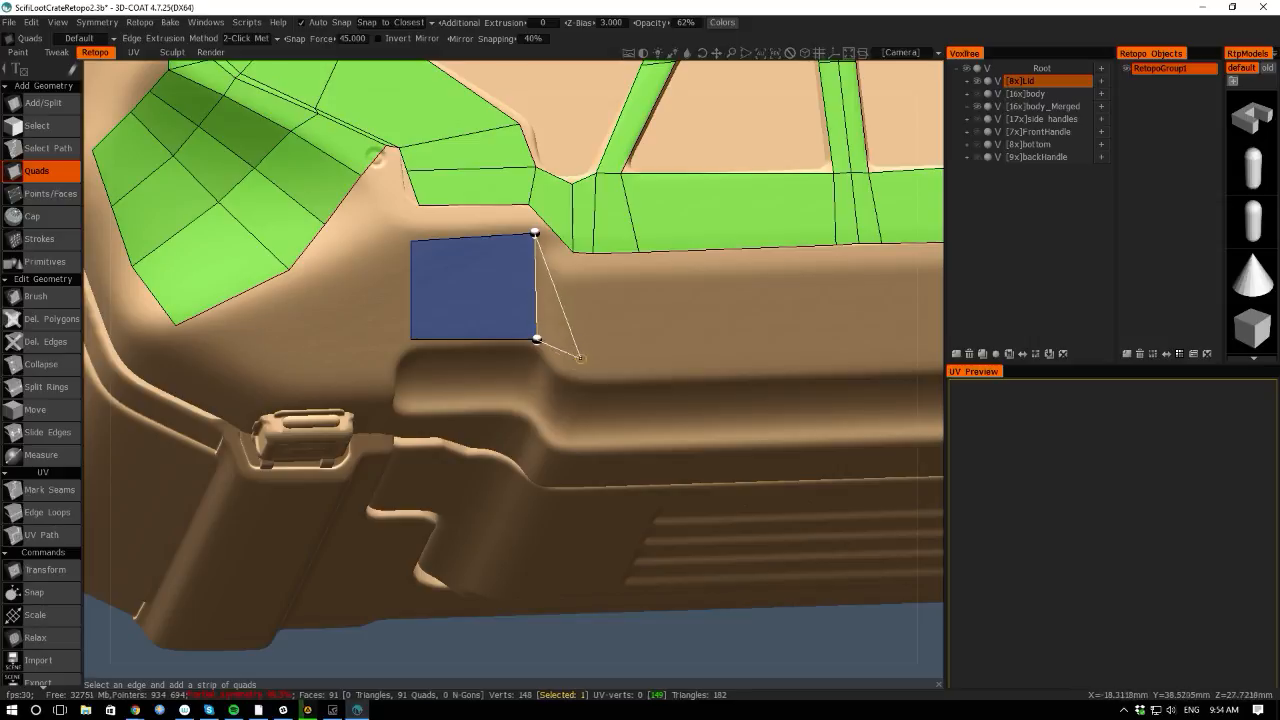
click(569, 375)
click(563, 280)
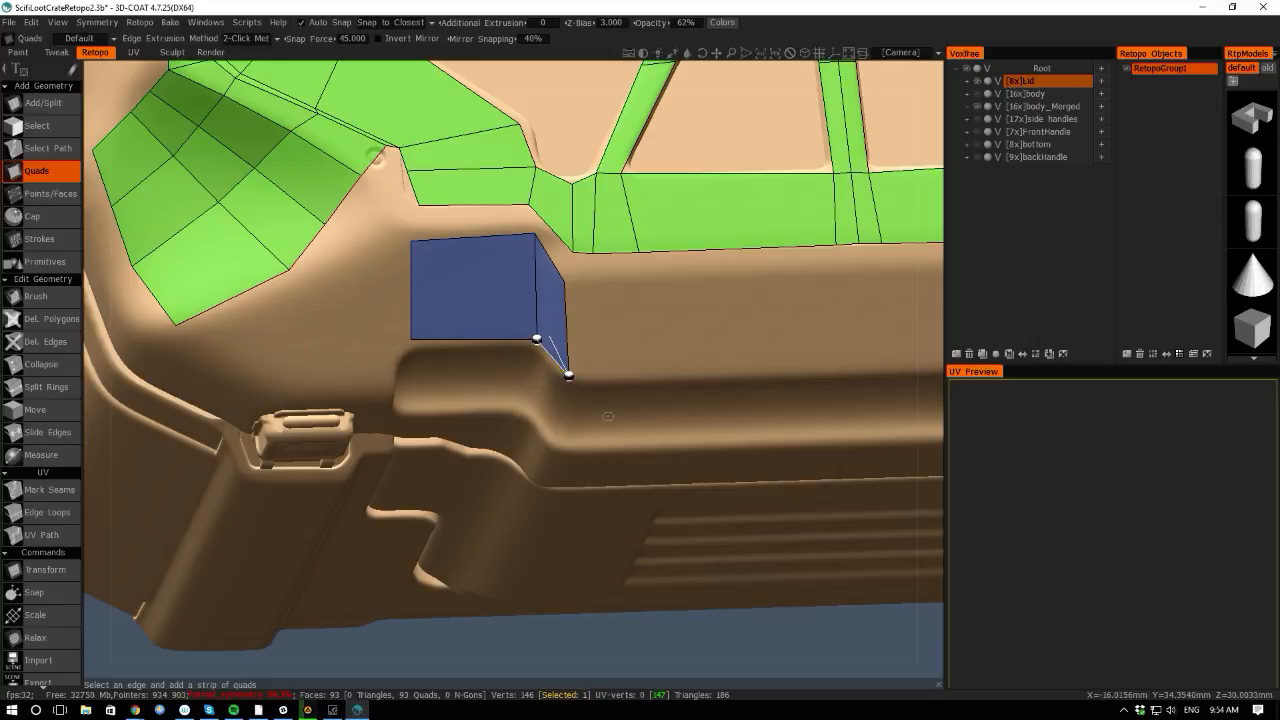
Extend the slanted quad's edge to the centre line with one large quad, spanning the wide front panel with its mirrored copy.
drag(676, 632, 405, 448)
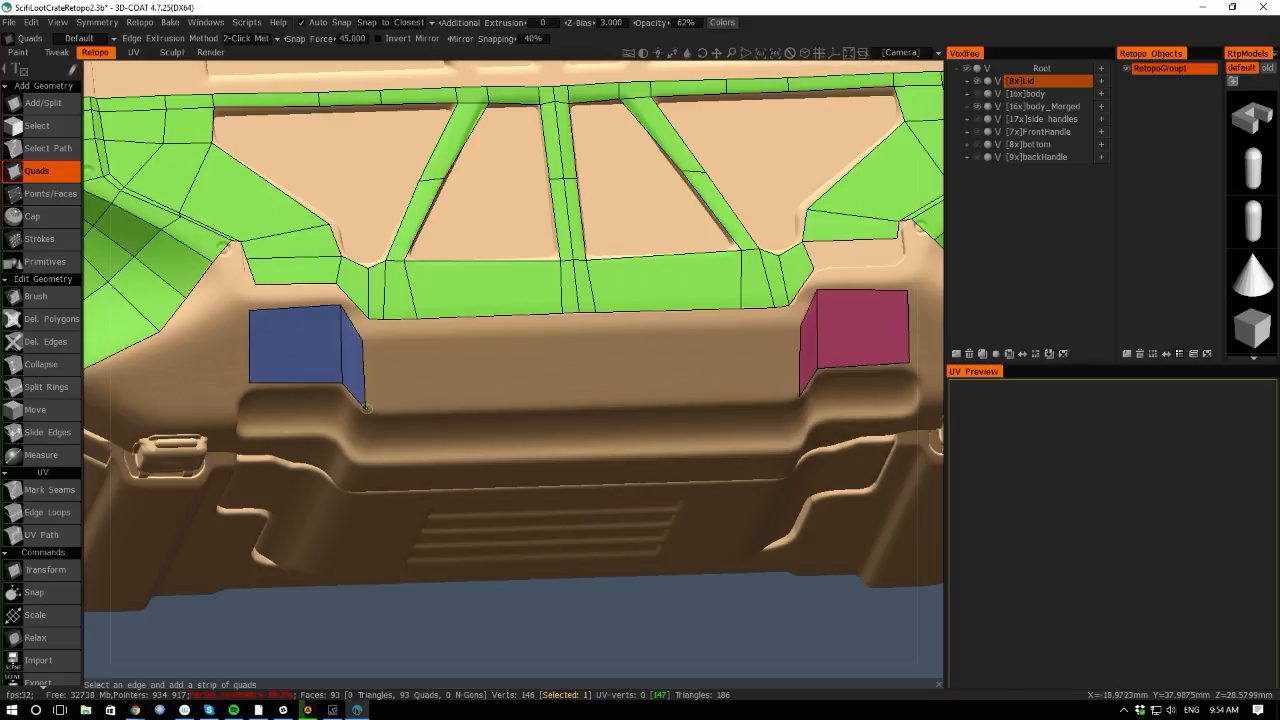
click(363, 370)
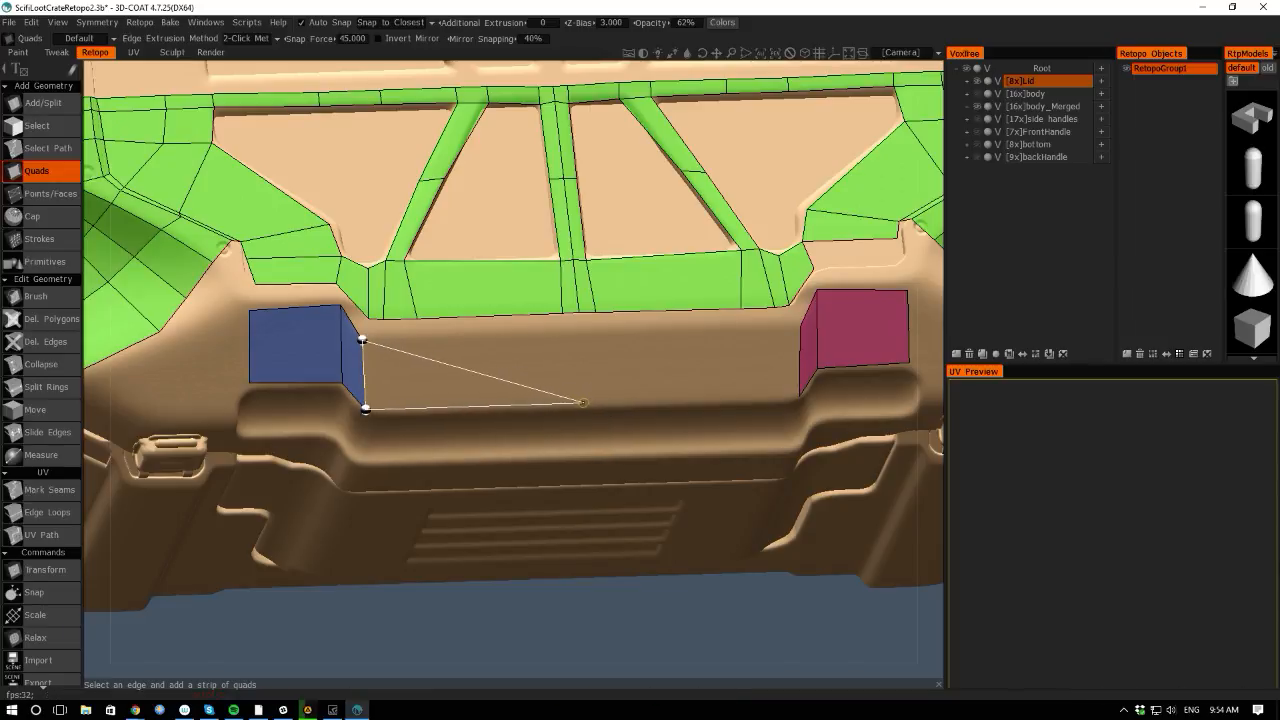
click(582, 401)
click(580, 332)
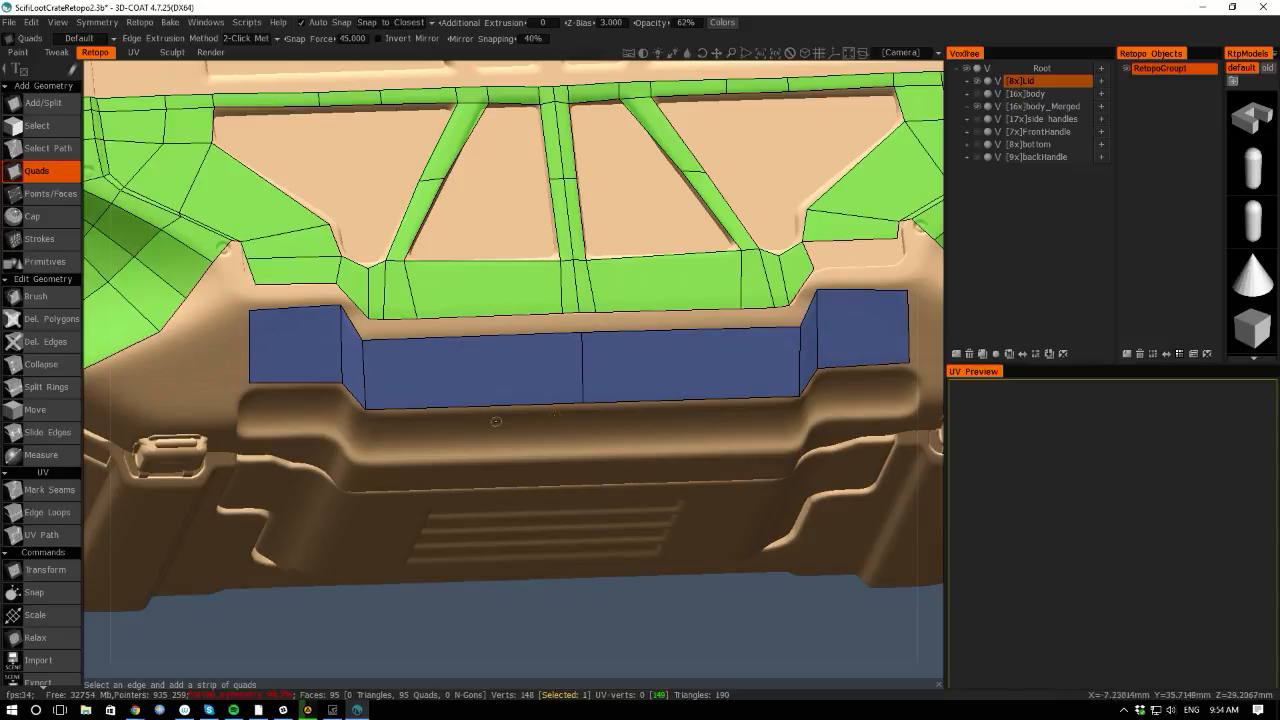
Extend the small front quad's outer edge with two quads curving around the recess towards the corner latch.
drag(510, 640, 202, 507)
scroll(268, 520, up, 3)
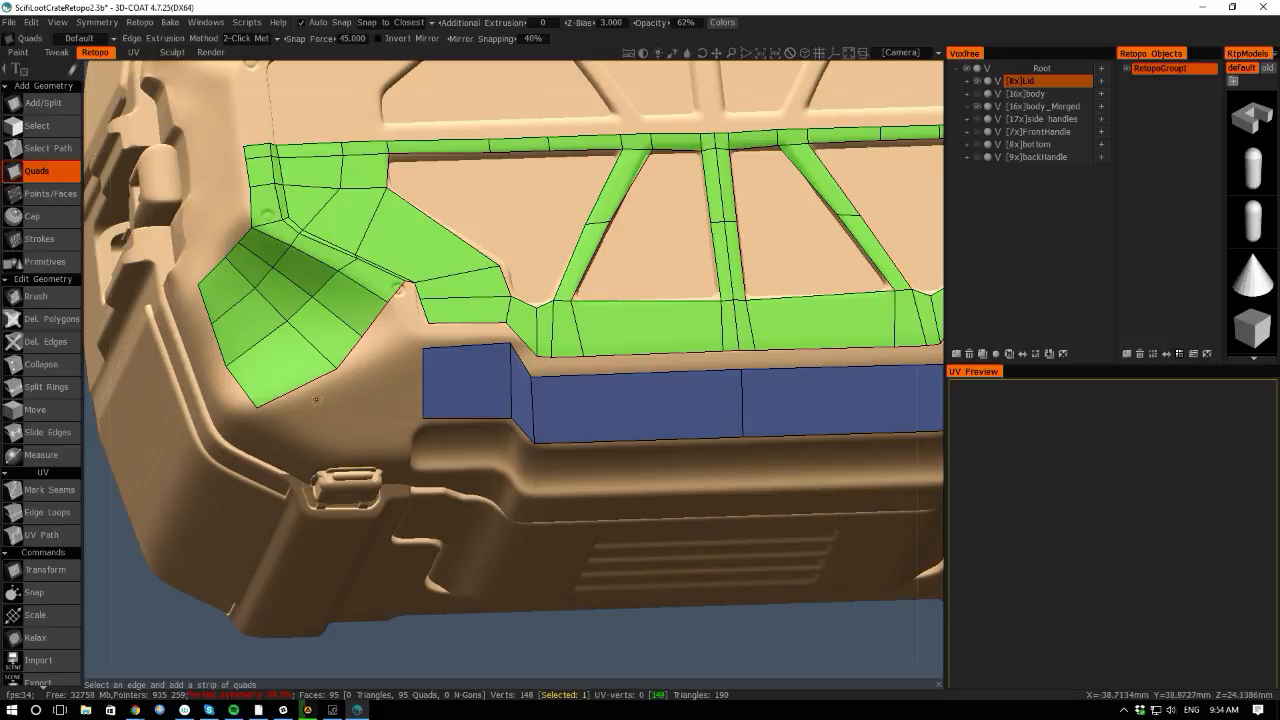
click(421, 395)
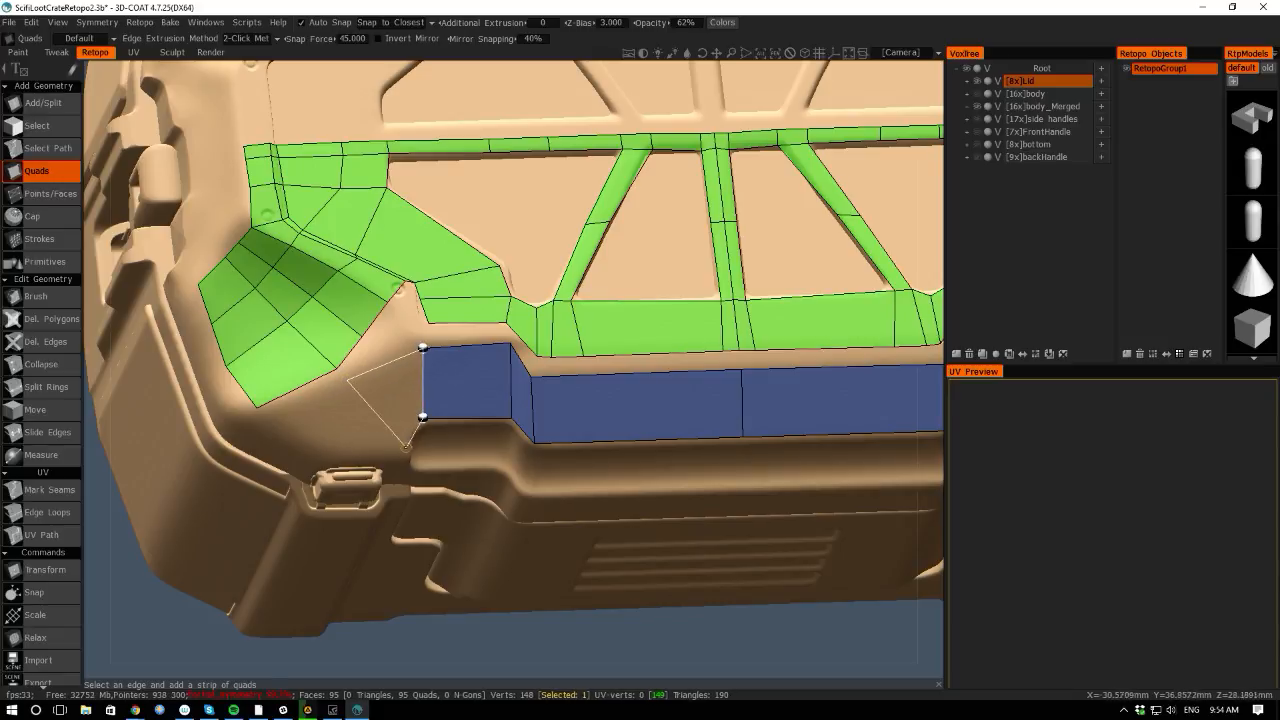
click(407, 433)
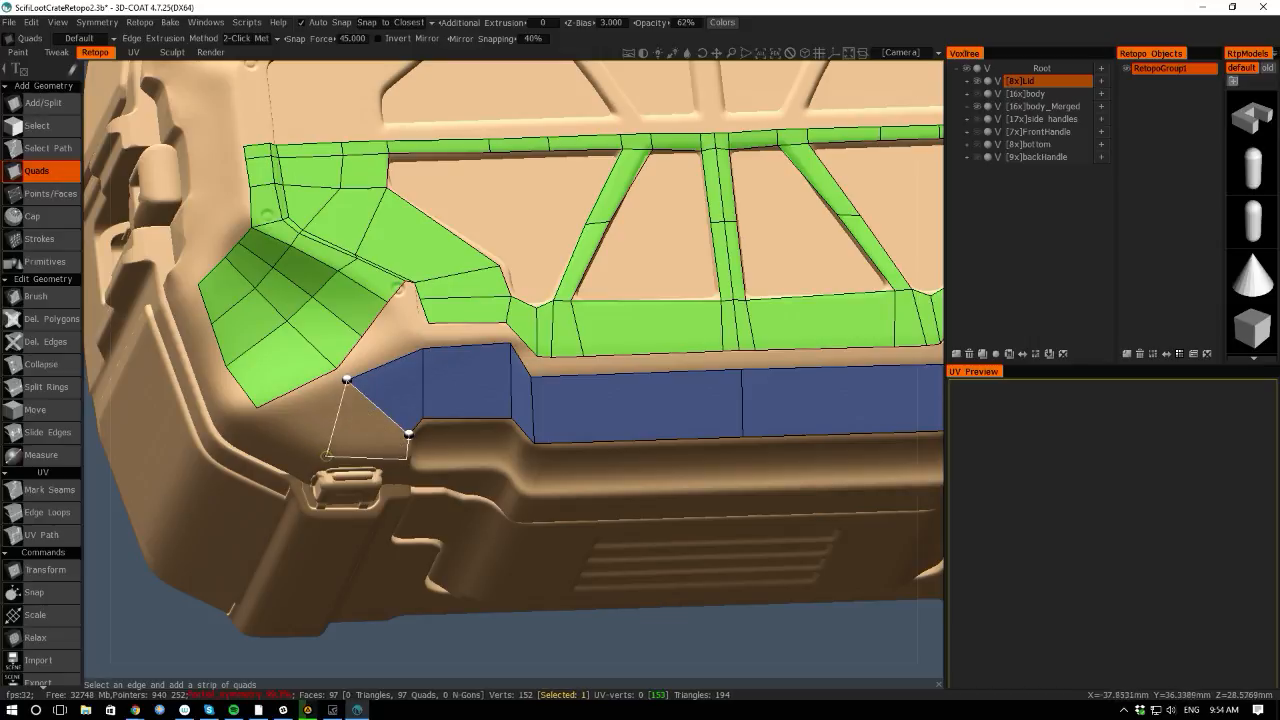
click(322, 453)
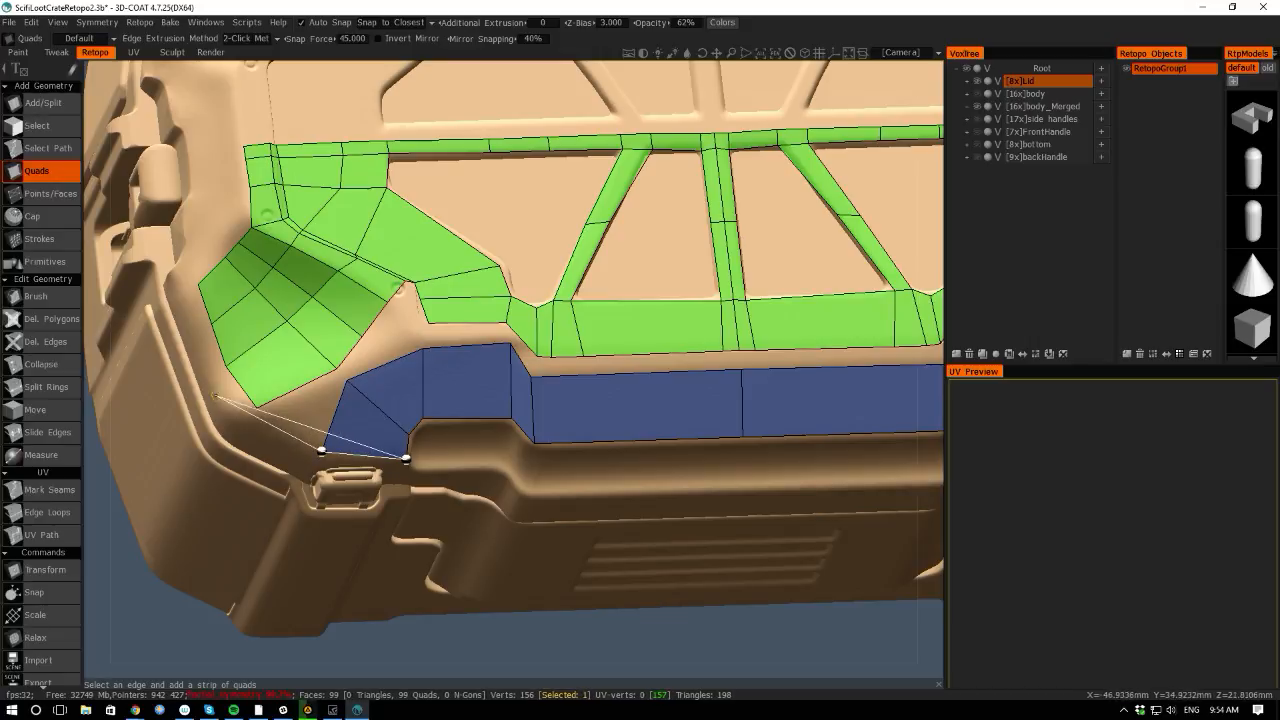
Extend the wide front panel's lower edge with two rows of quads, through the recess and down to the lid's bottom rim.
middle_drag(509, 654, 451, 562)
scroll(451, 562, down, 3)
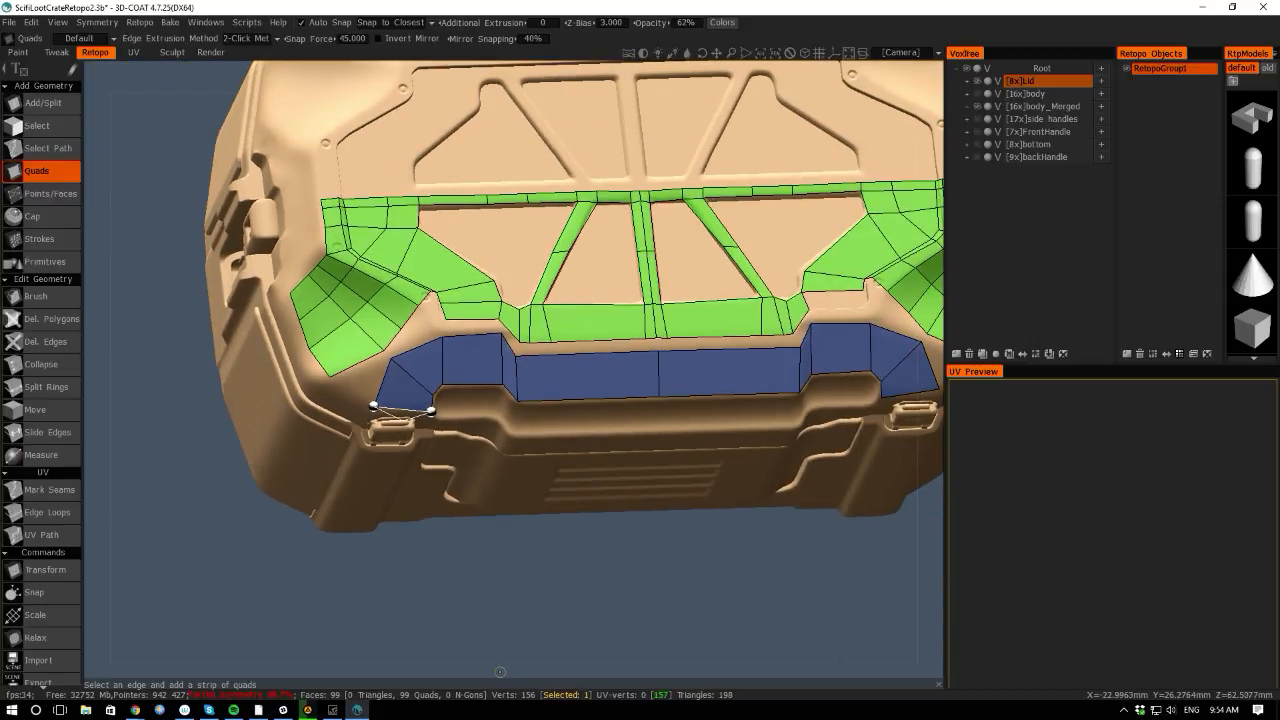
drag(459, 672, 428, 620)
scroll(413, 455, up, 2)
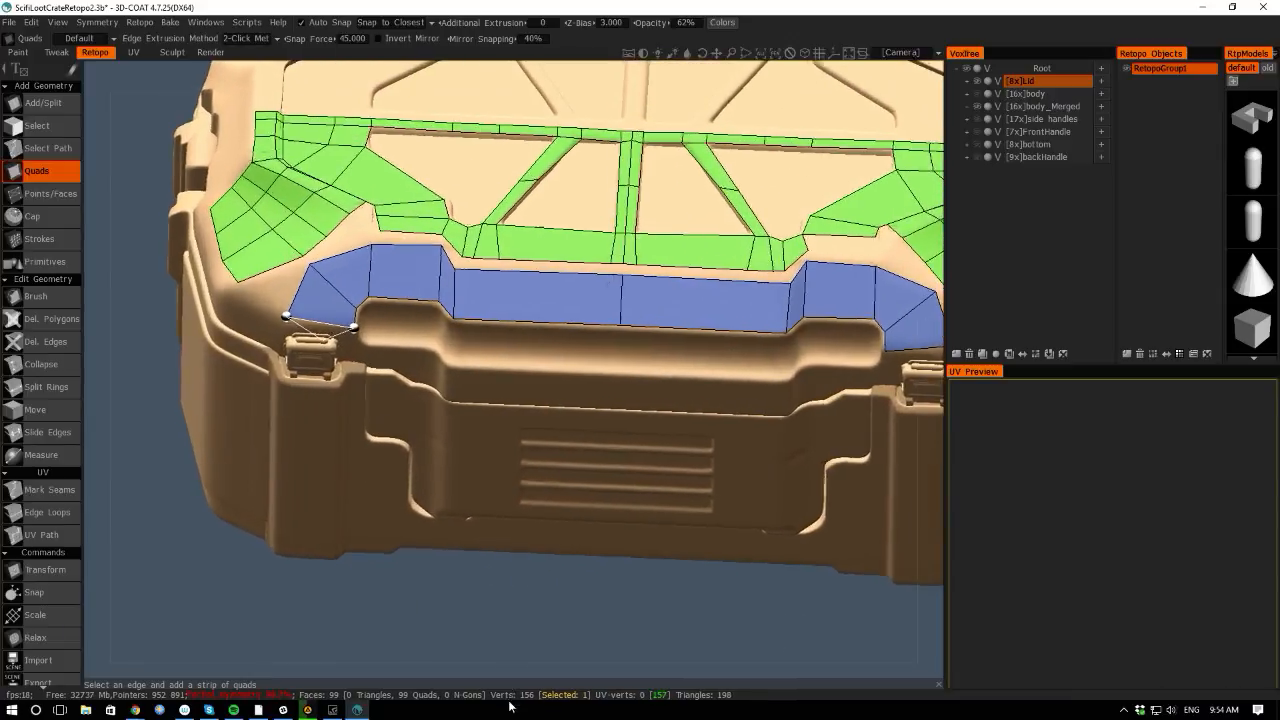
click(448, 368)
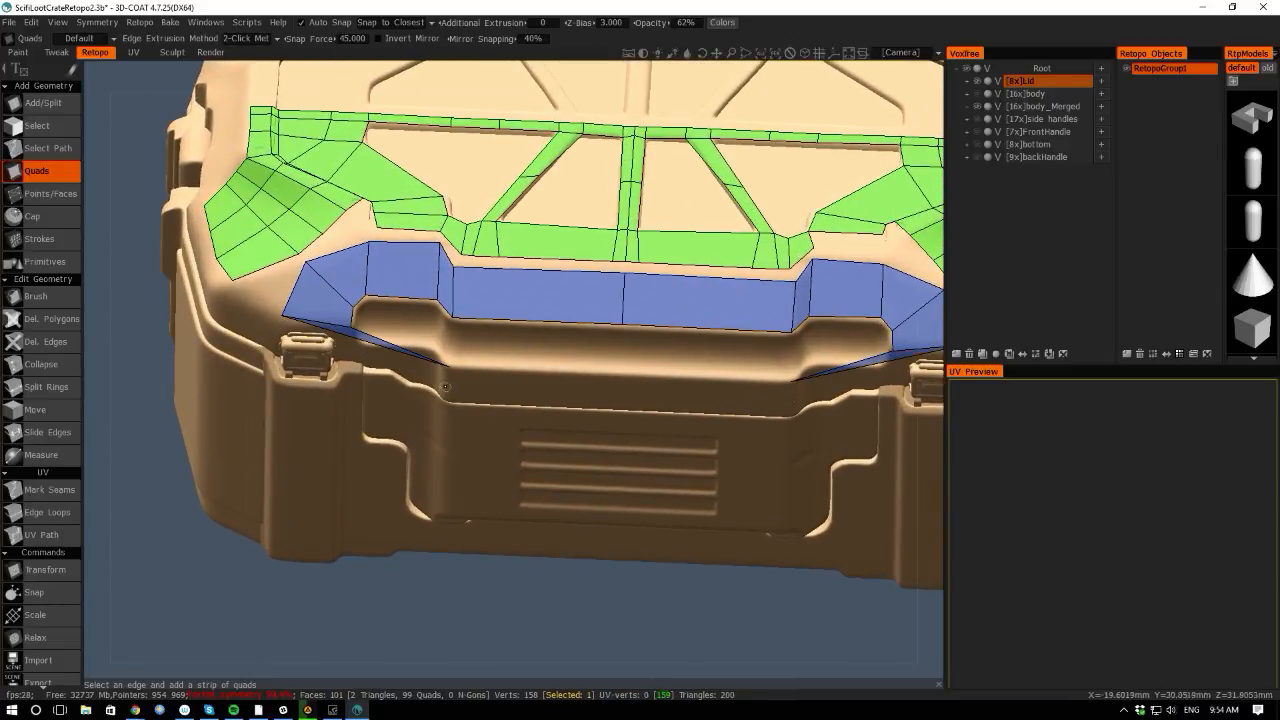
key(ctrl+z)
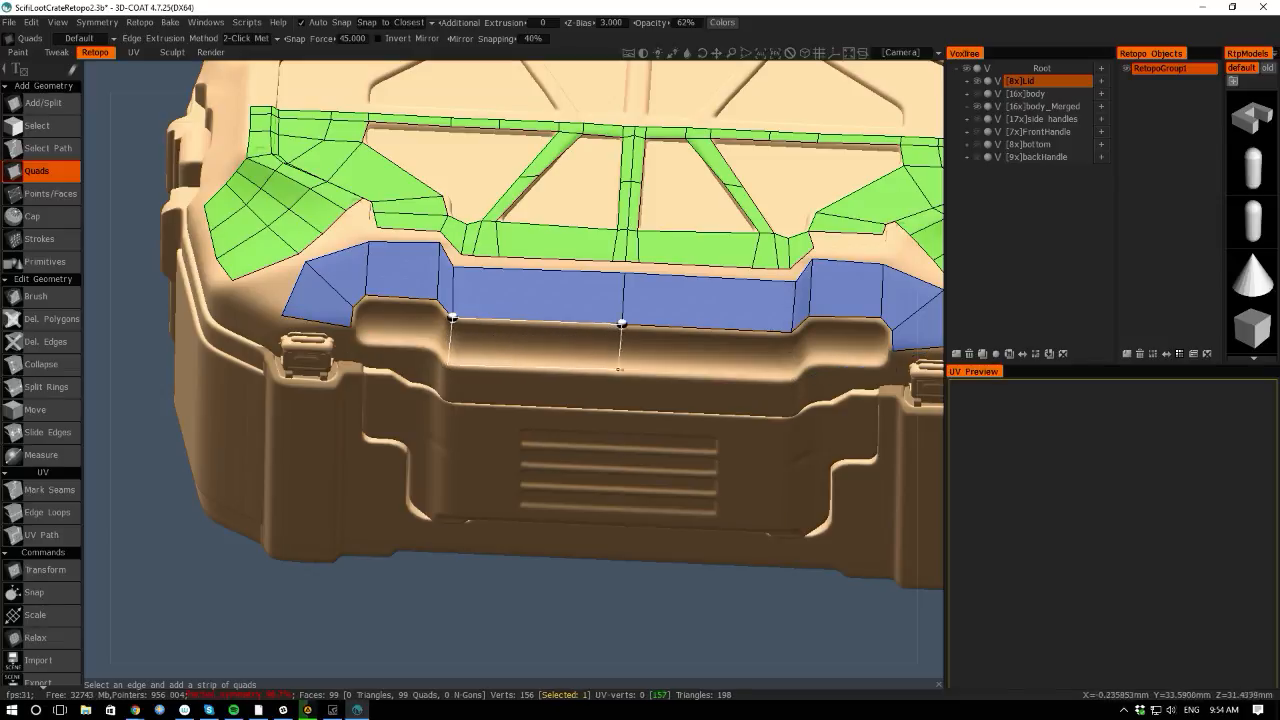
click(621, 373)
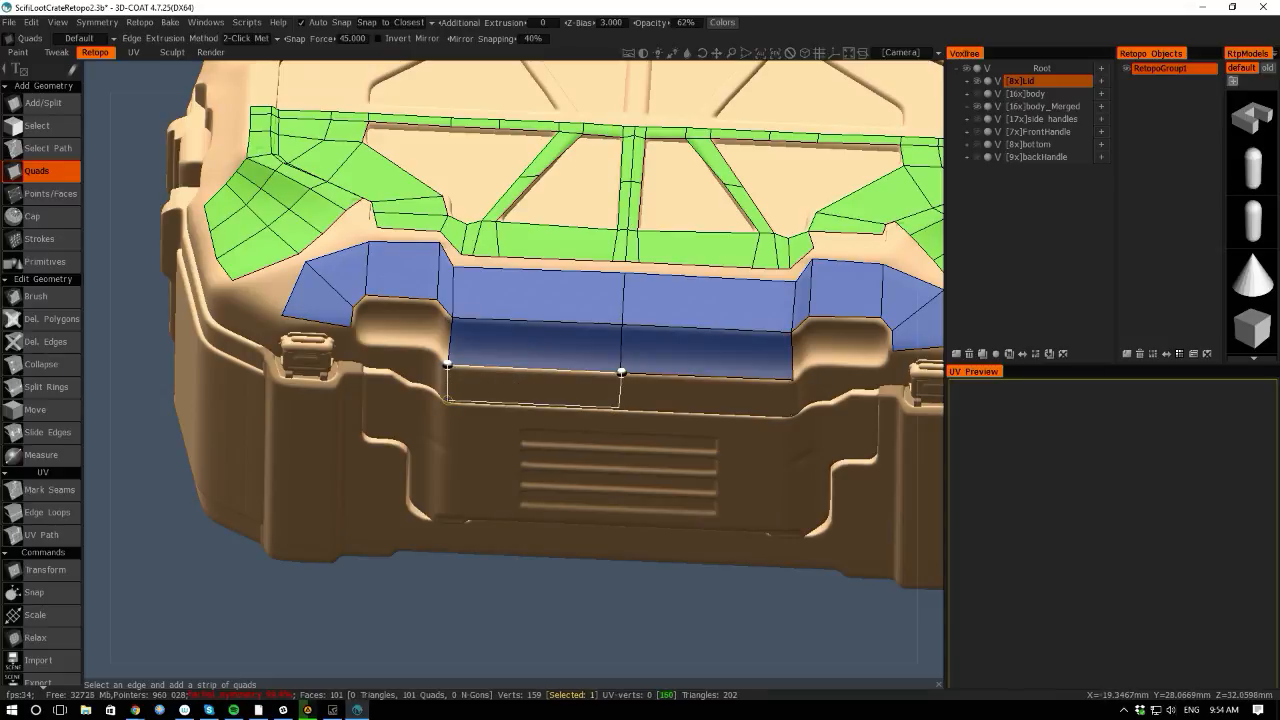
click(620, 406)
With the Points/Faces tool, split four lengthwise edge loops into the two new quad rows below the wide front panel.
key(space)
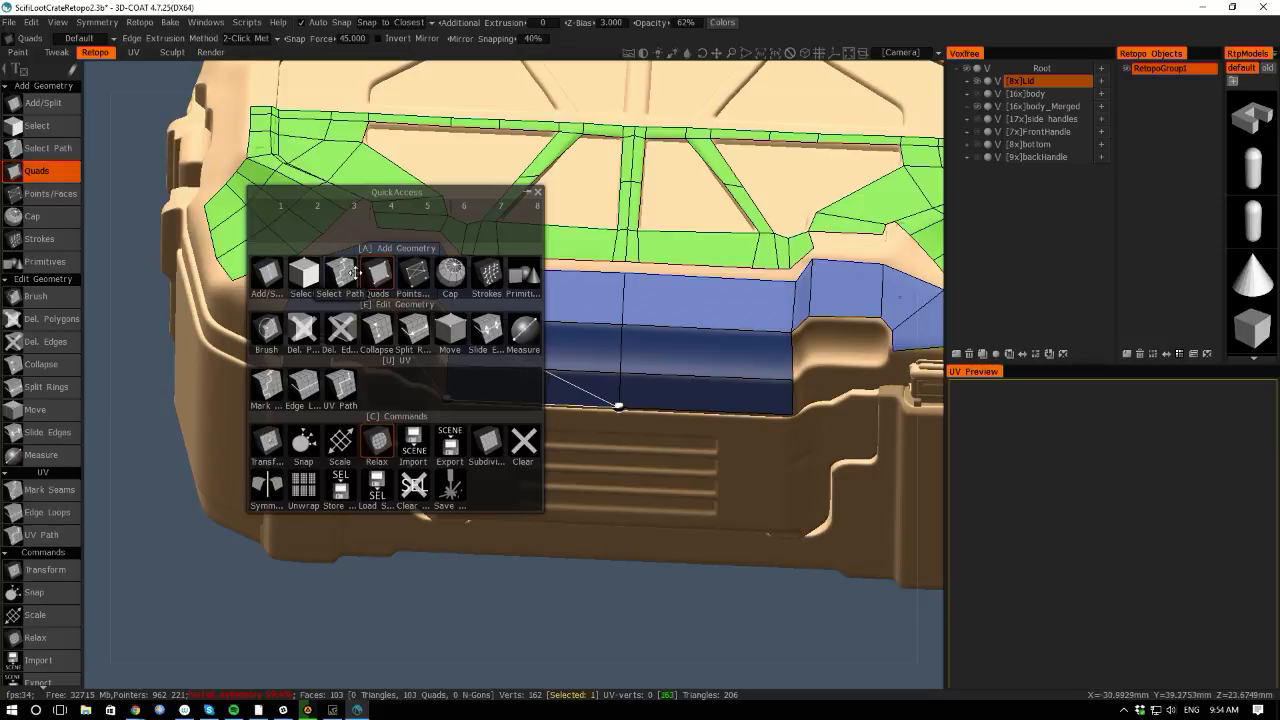
click(408, 276)
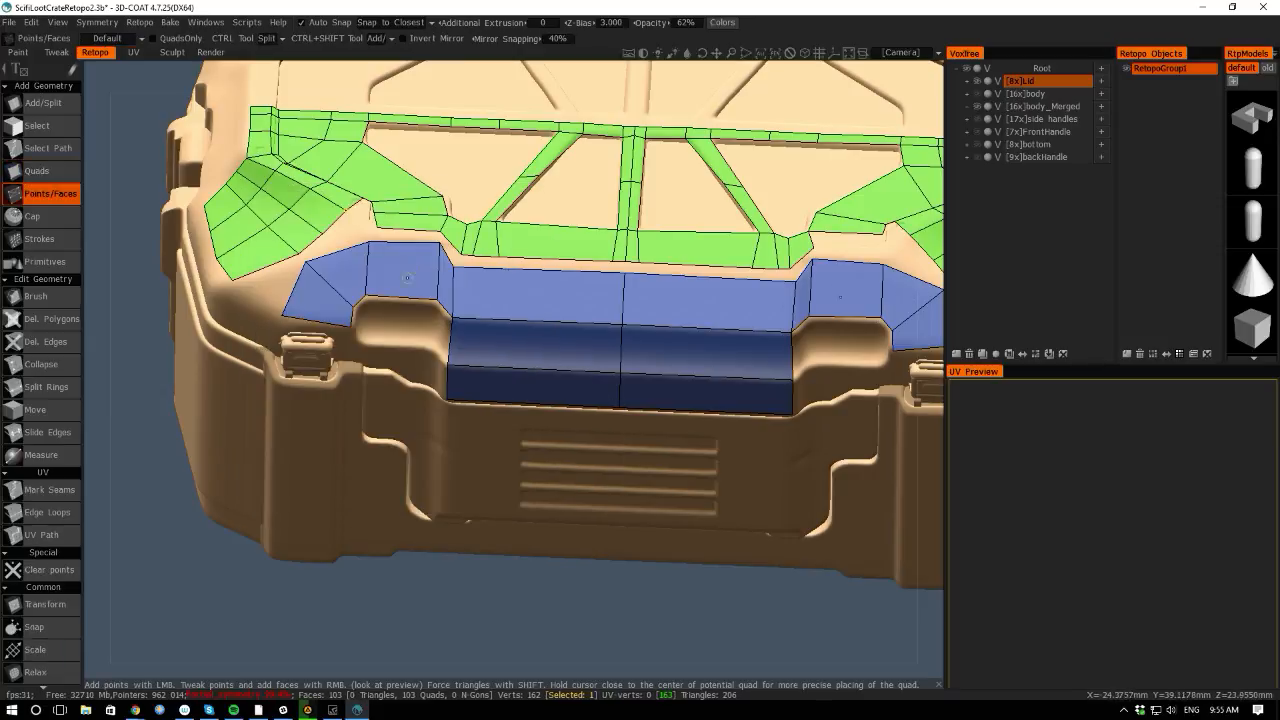
drag(134, 434, 300, 430)
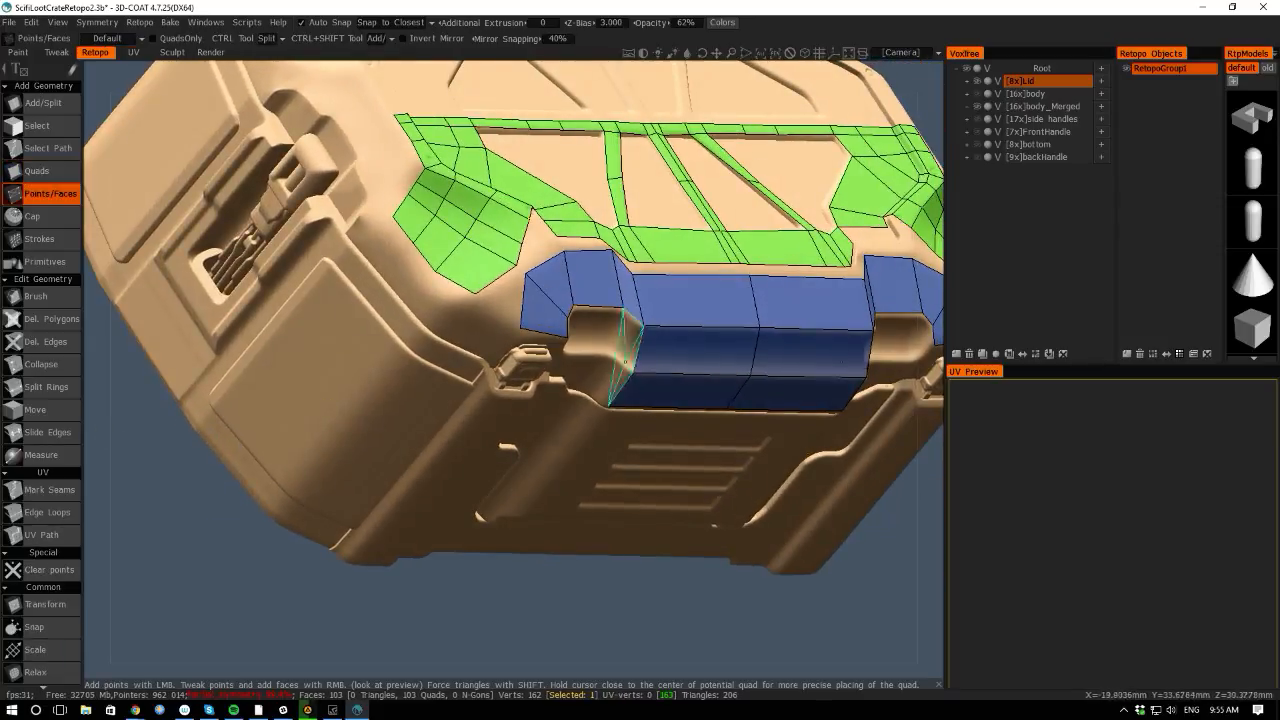
click(754, 356)
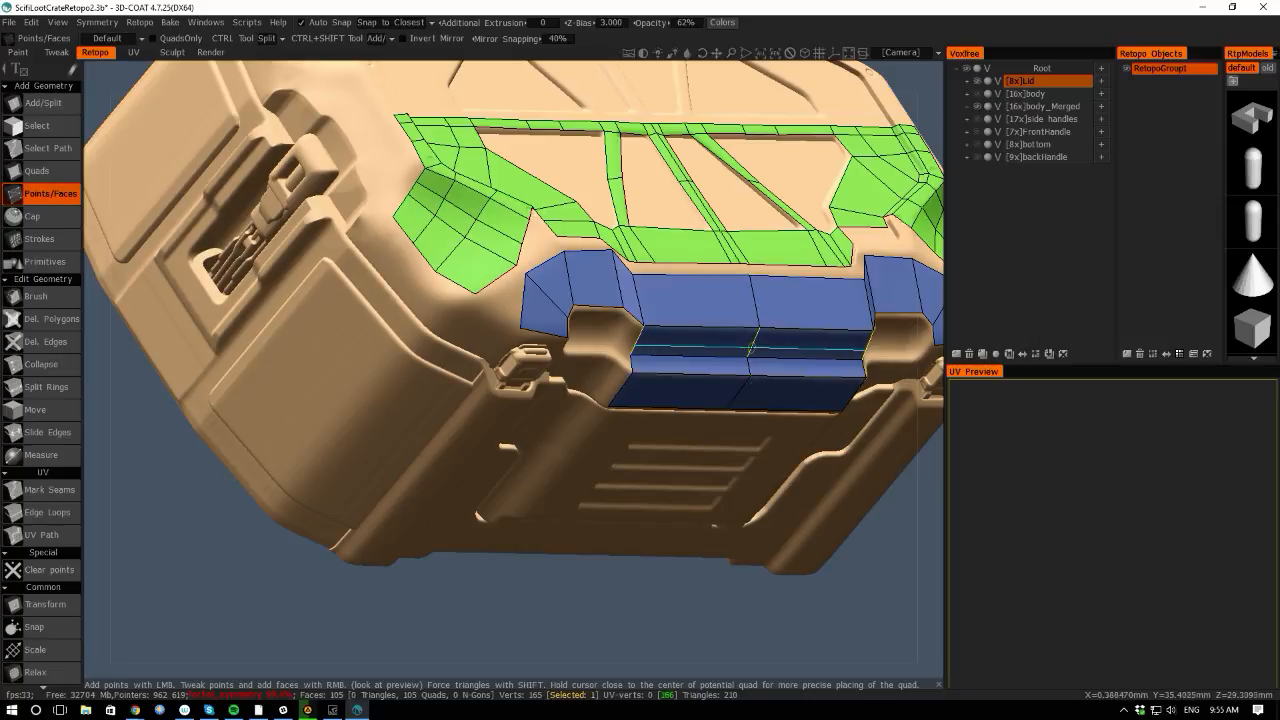
click(754, 346)
click(753, 338)
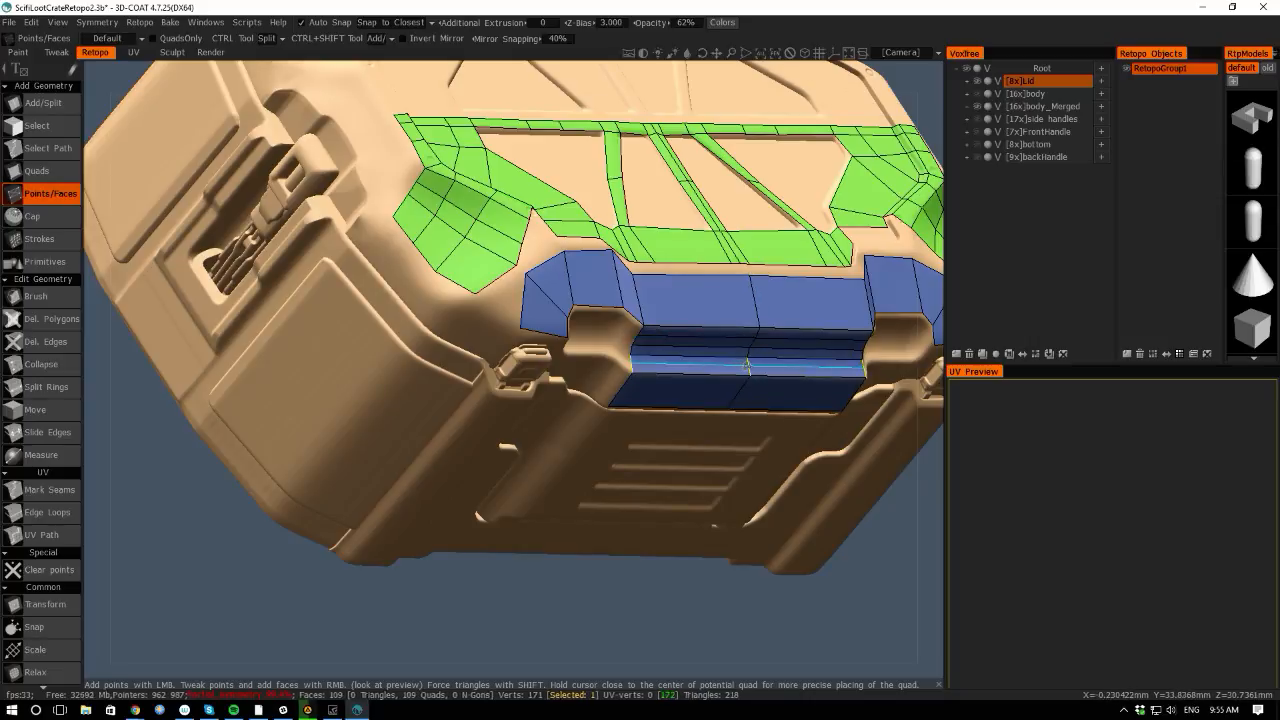
click(749, 366)
Split two vertical edge loops near the wide front panel's outer end and bridge each new column to the lid patch with a quad.
drag(670, 675, 557, 566)
right_drag(557, 566, 403, 366)
middle_drag(316, 451, 349, 566)
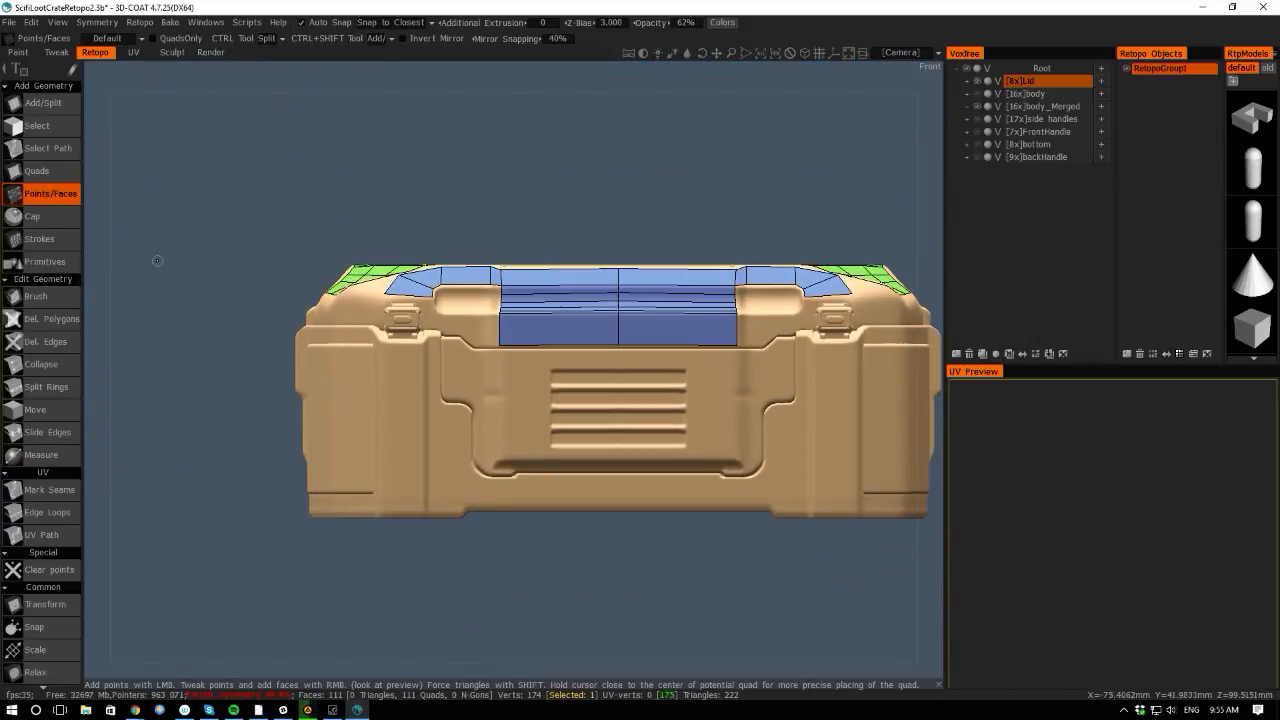
drag(134, 202, 168, 397)
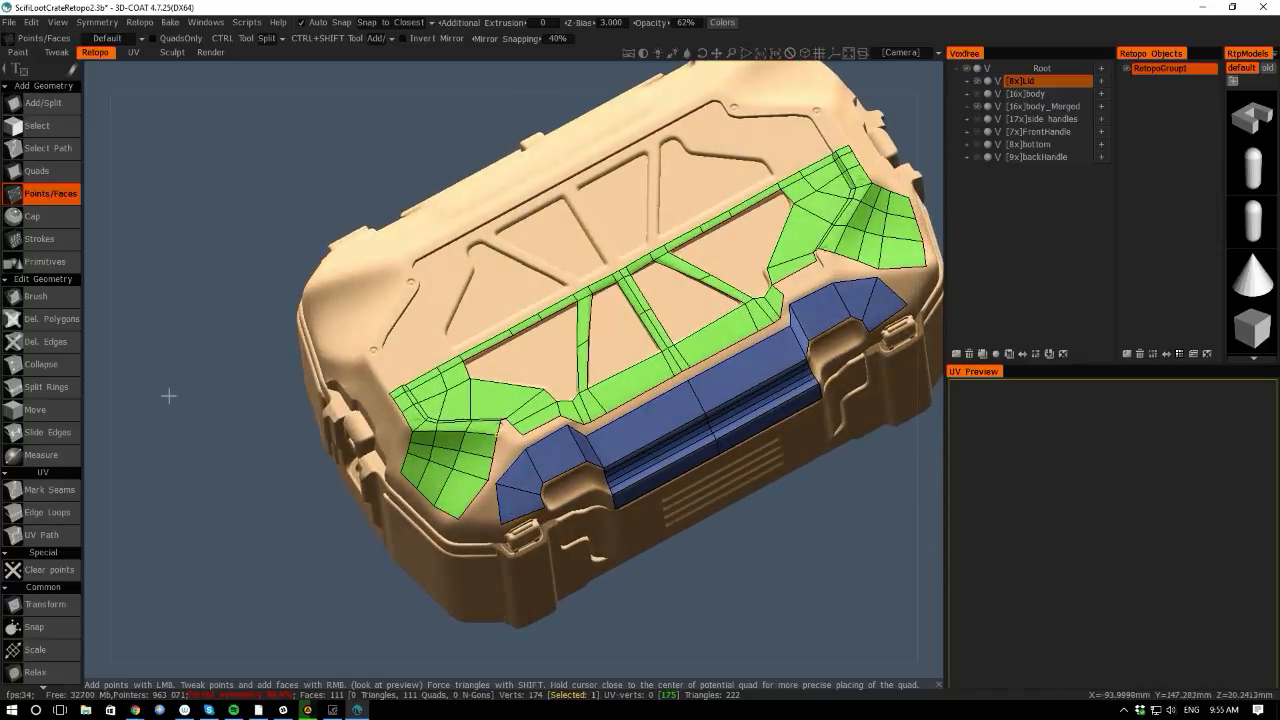
right_drag(168, 397, 278, 432)
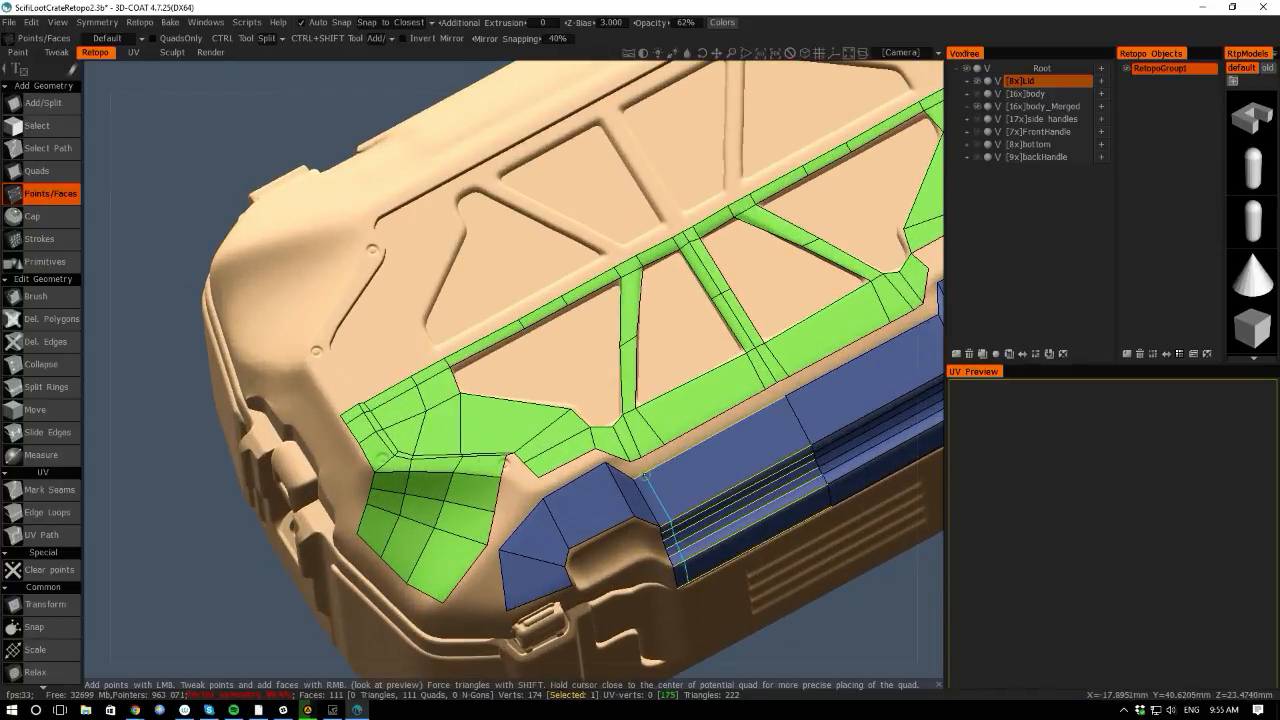
ctrl+click(647, 475)
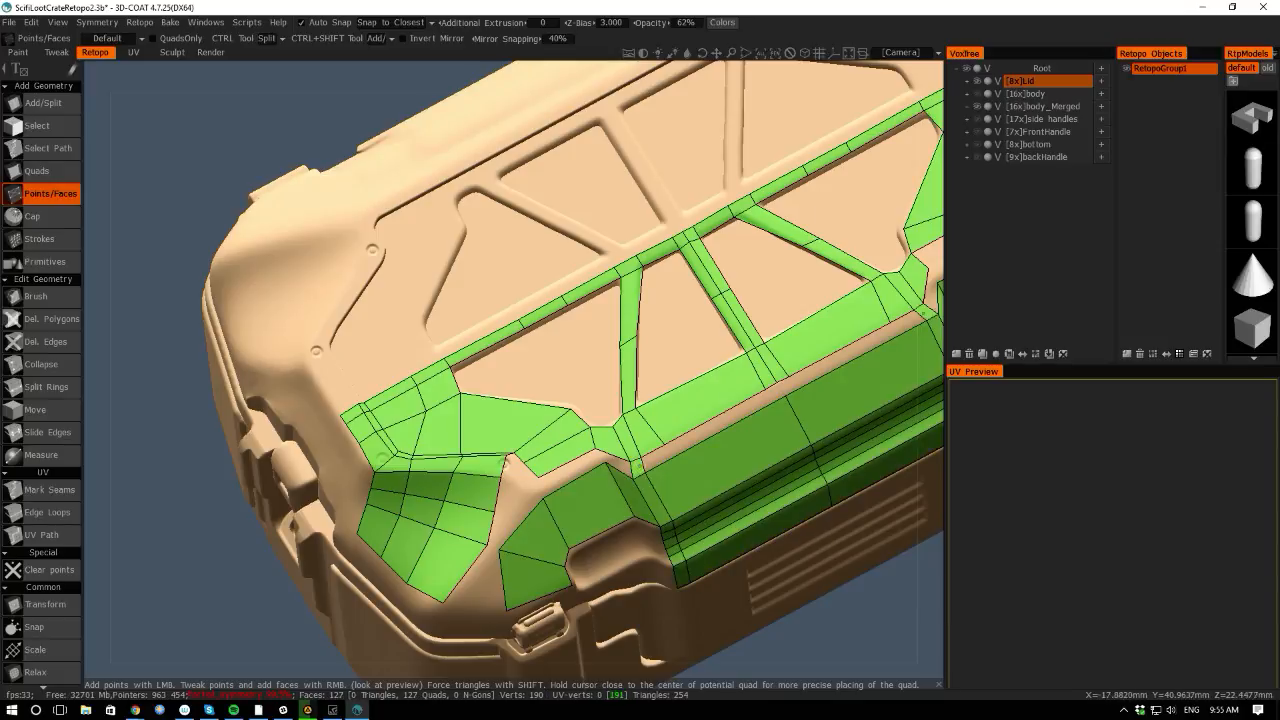
right_click(641, 467)
ctrl+click(676, 459)
right_click(658, 459)
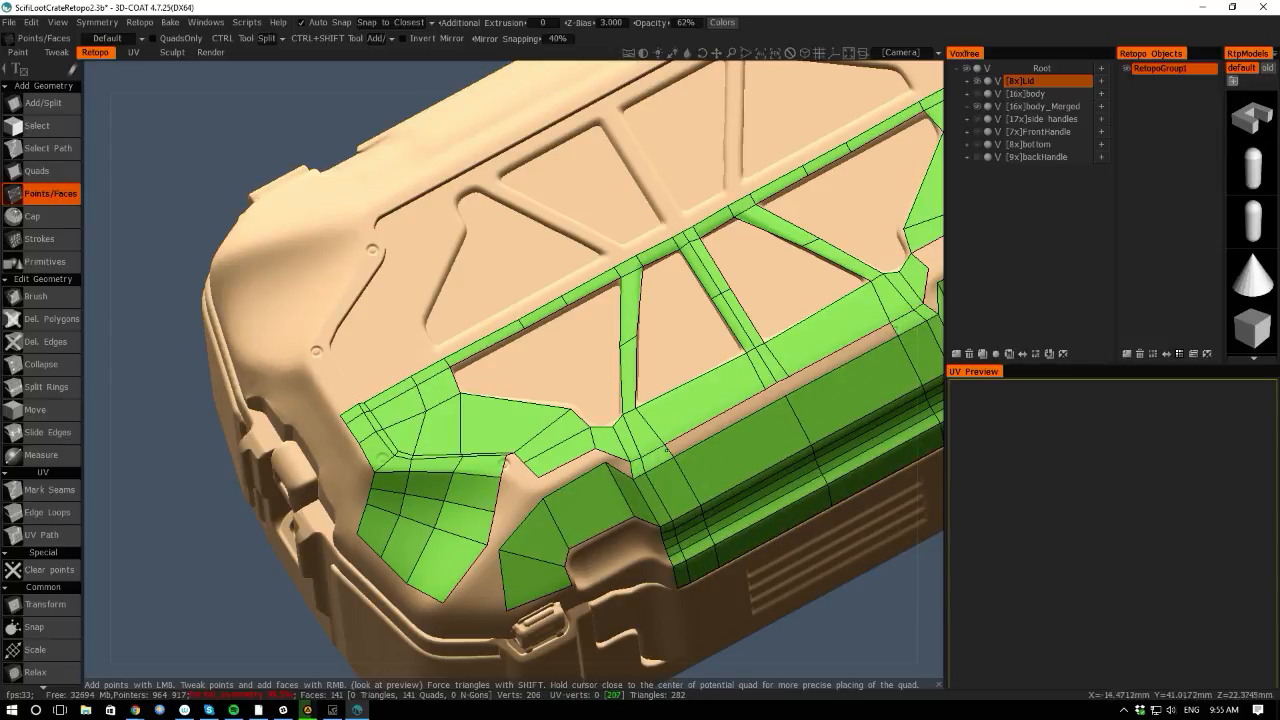
Pull the lower end points of the lid's central rib onto the centre line, tapering the rib mesh to a point.
alt+right_drag(828, 575, 773, 629)
drag(762, 668, 261, 397)
middle_drag(196, 475, 214, 377)
right_drag(235, 440, 345, 440)
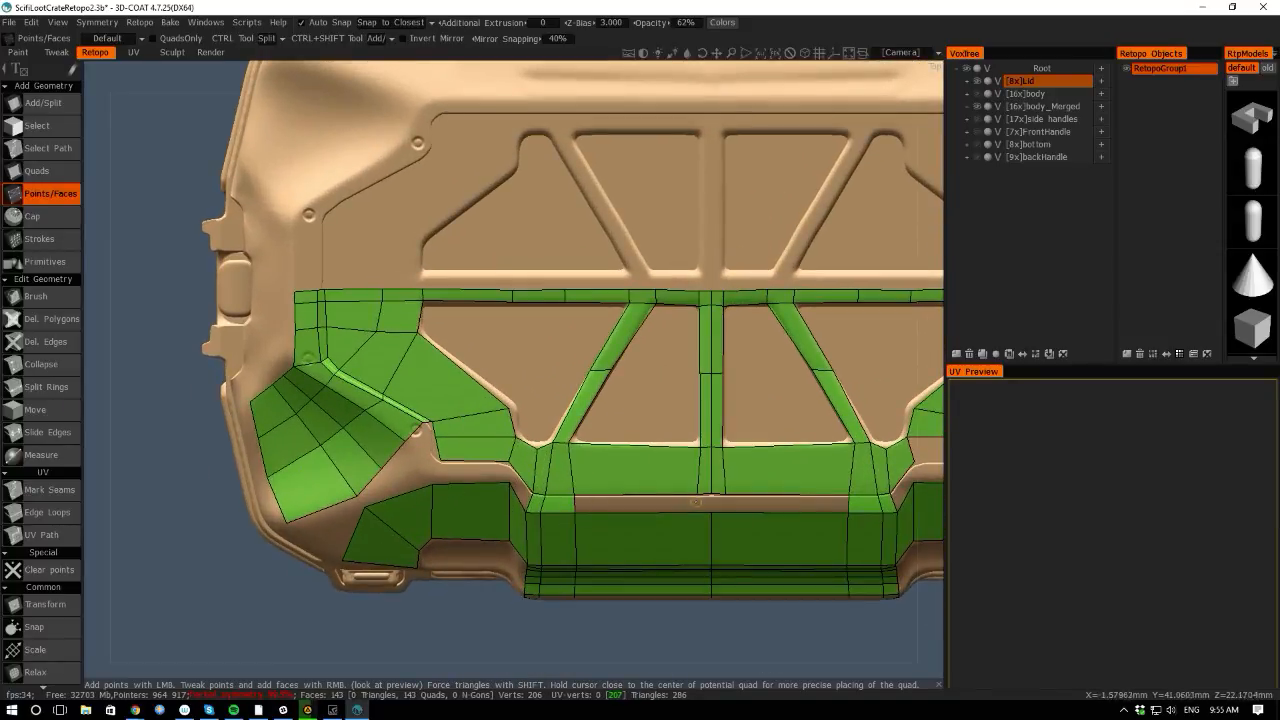
drag(696, 490, 708, 491)
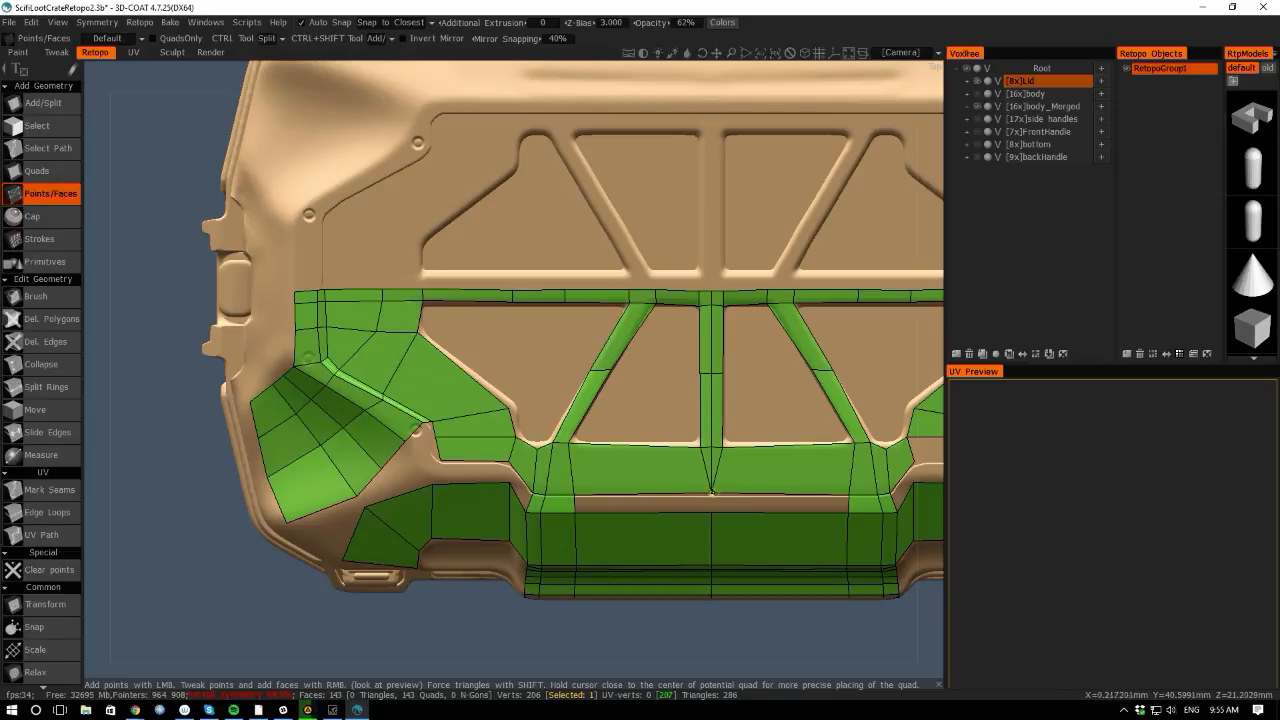
right_drag(706, 492, 712, 493)
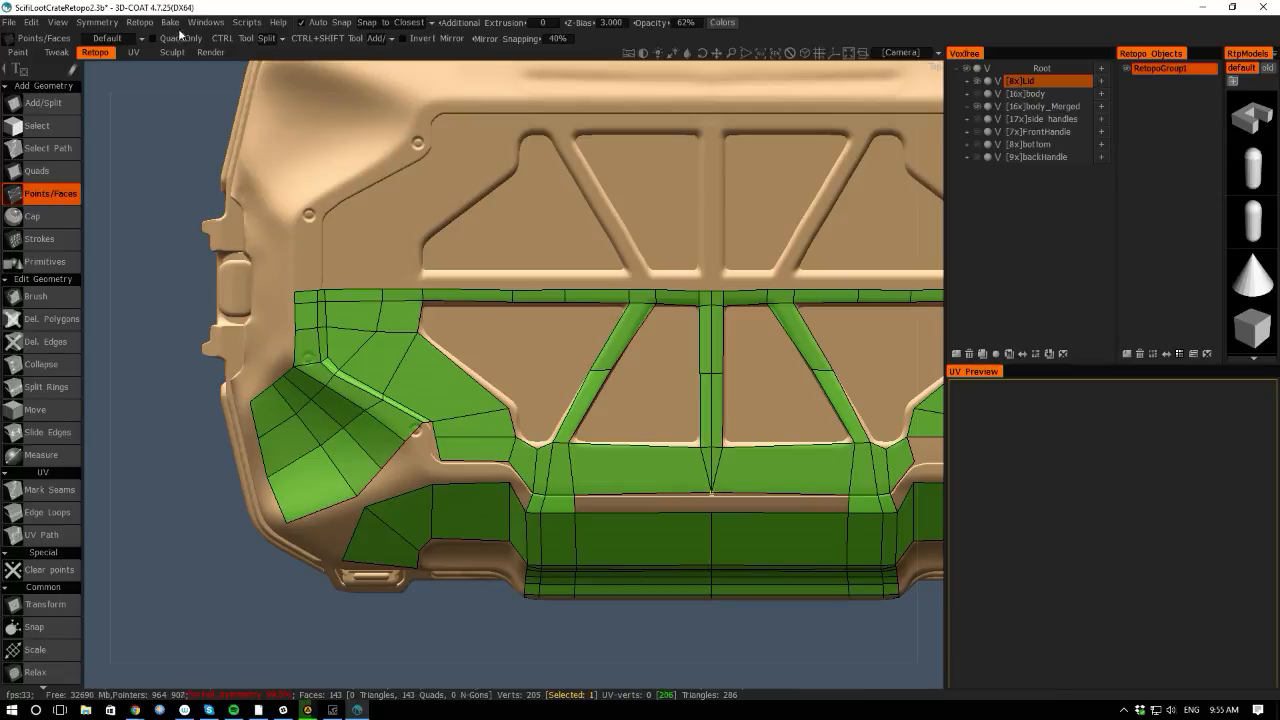
click(140, 23)
click(140, 22)
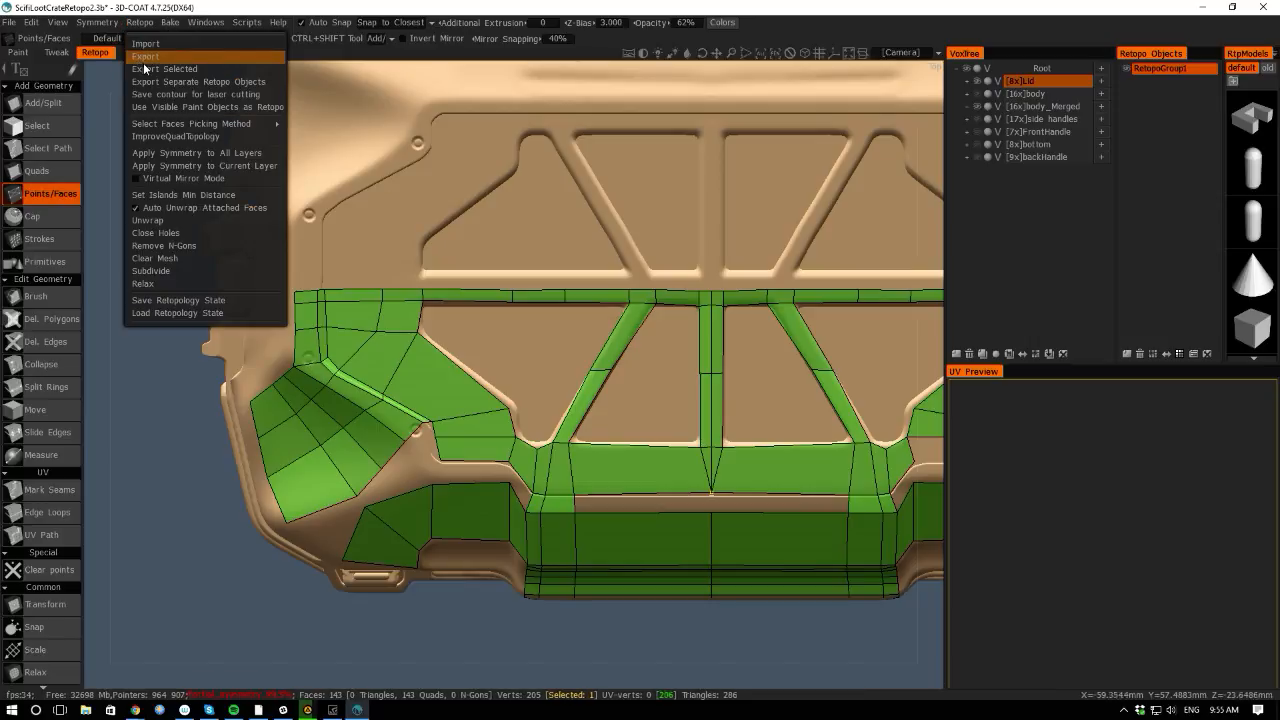
mouse_move(161, 30)
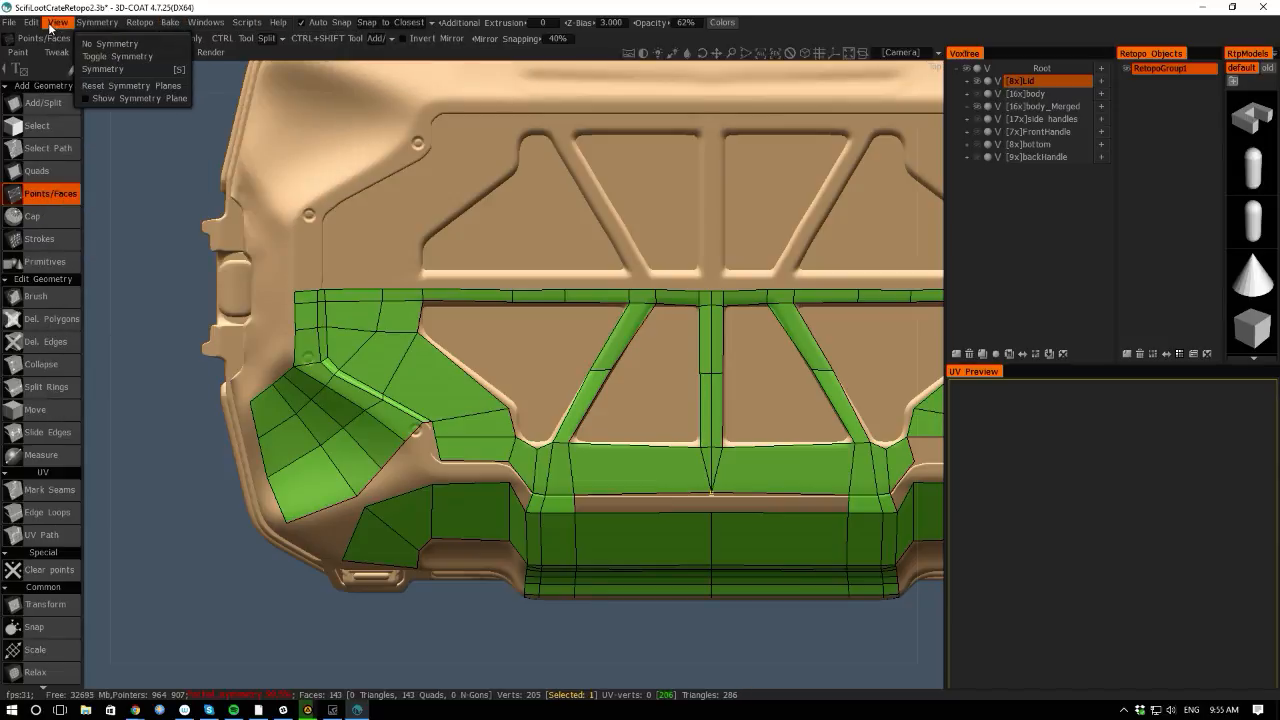
mouse_move(33, 26)
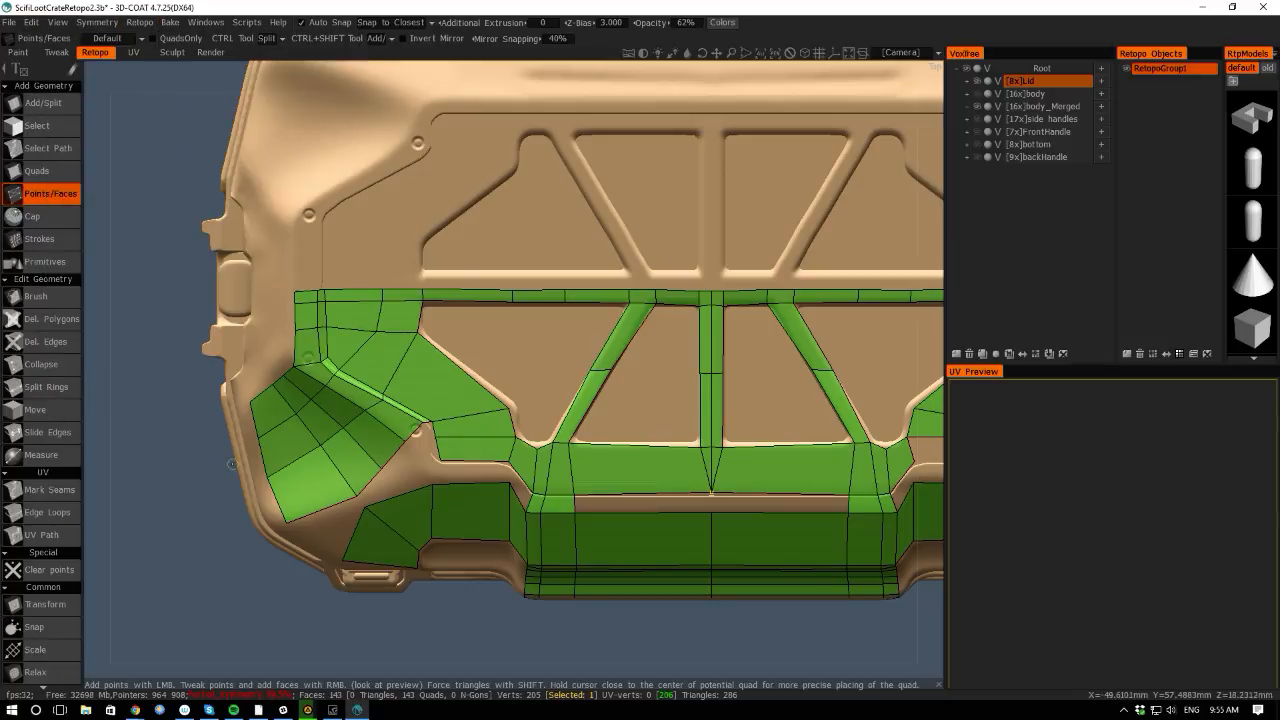
key(space)
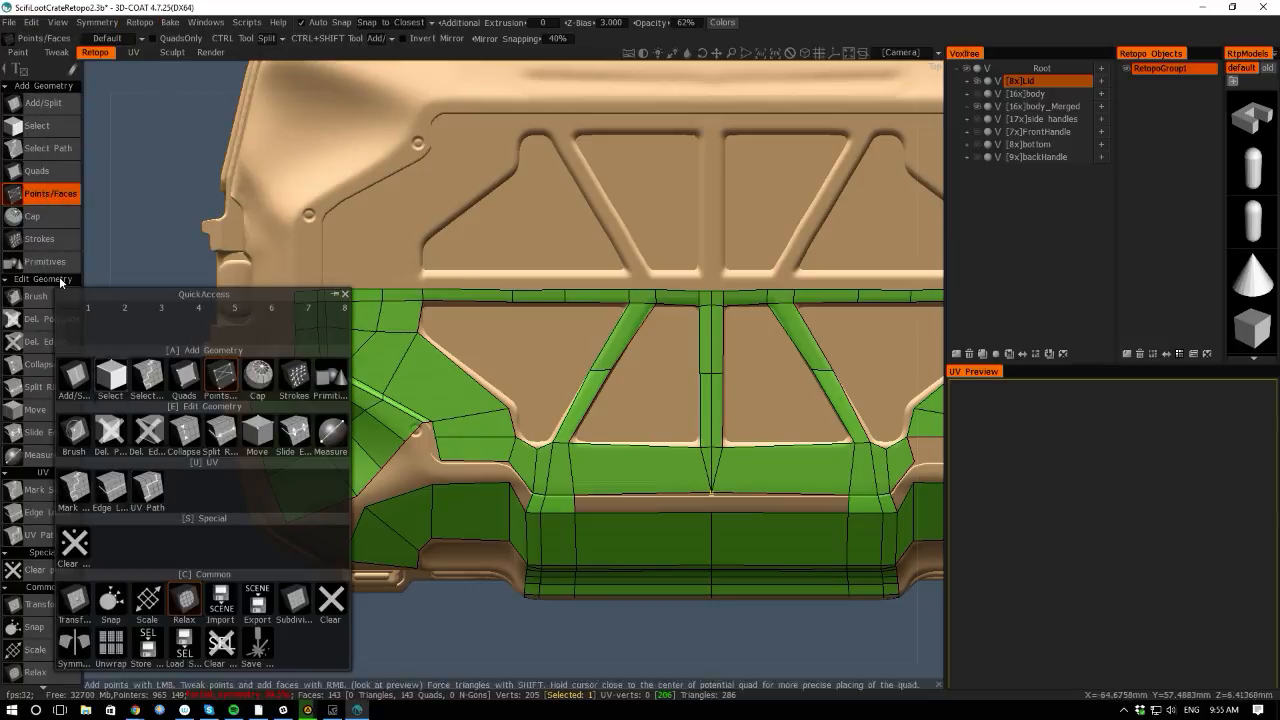
click(40, 104)
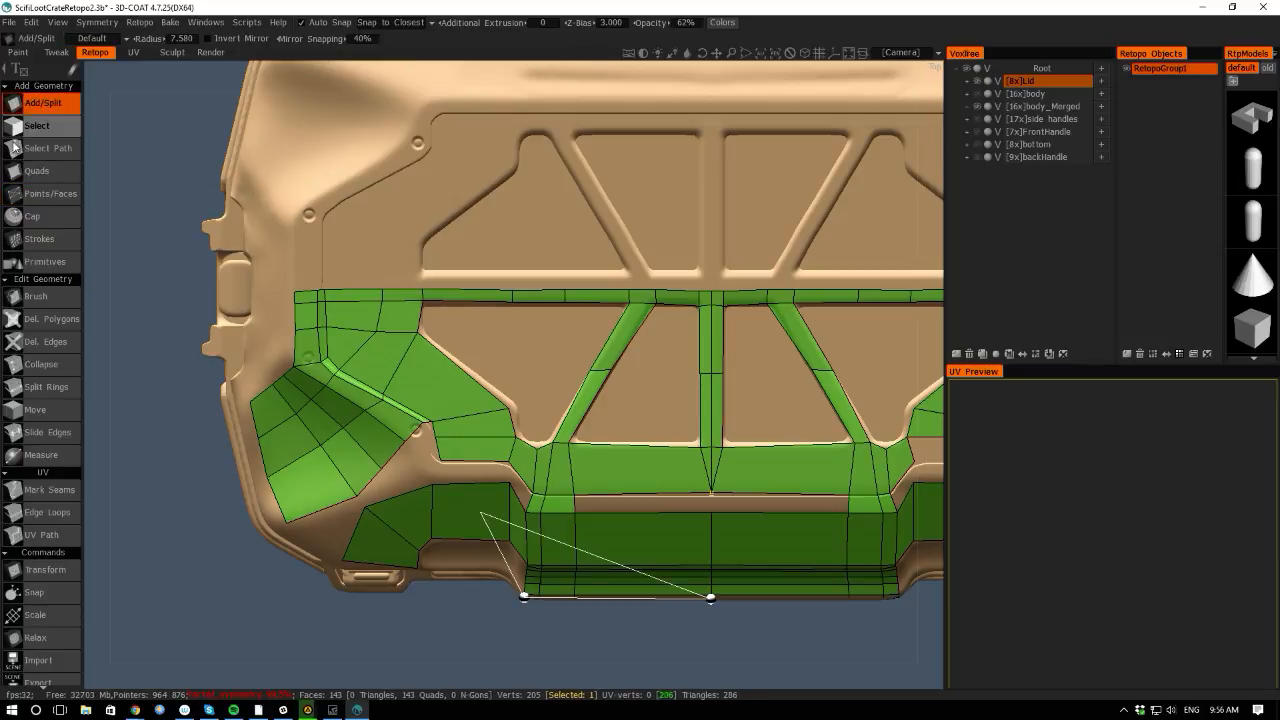
click(30, 297)
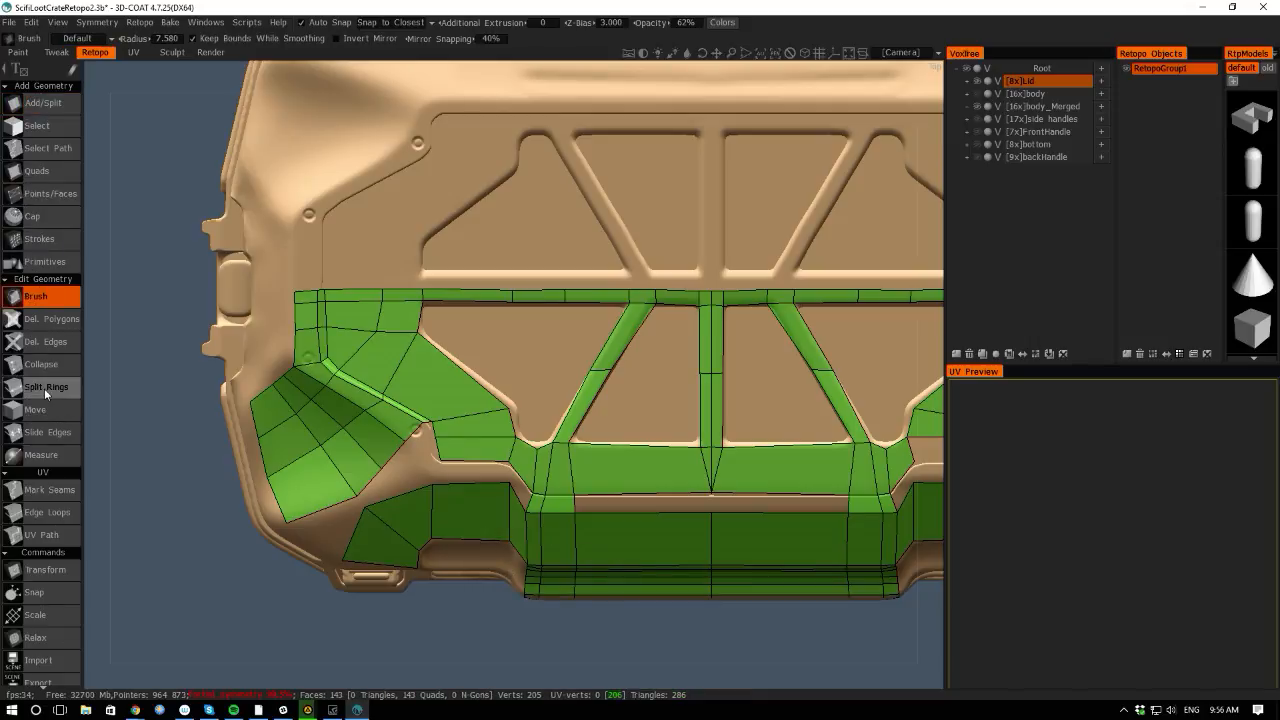
click(40, 103)
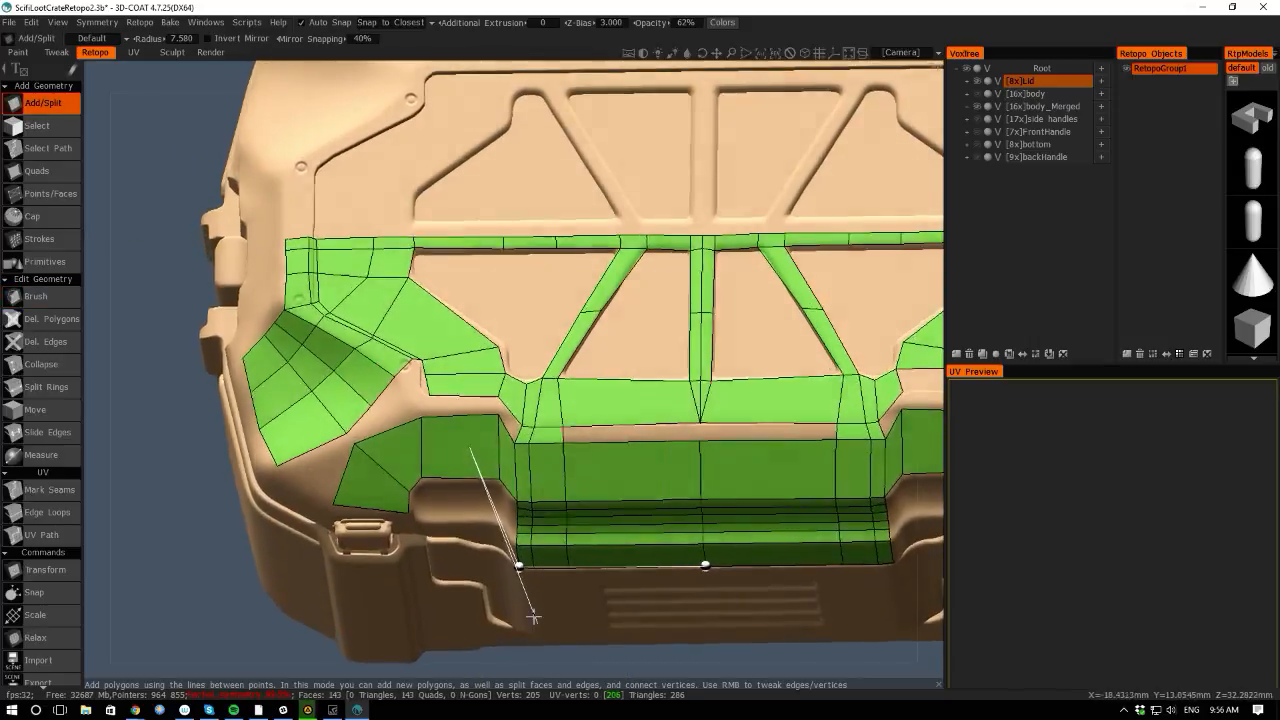
With the Points/Faces tool, weld the rib's tip points at the centre line and fill the remaining gap above the wide front panel.
key(space)
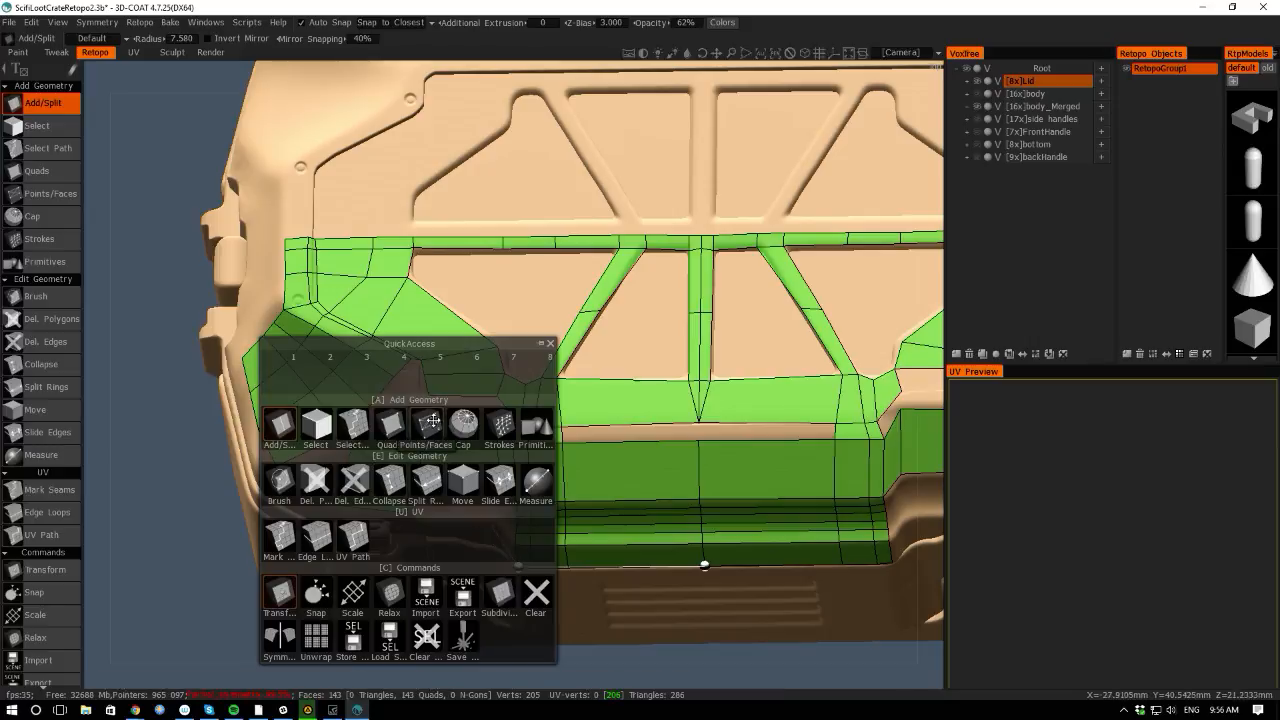
click(428, 422)
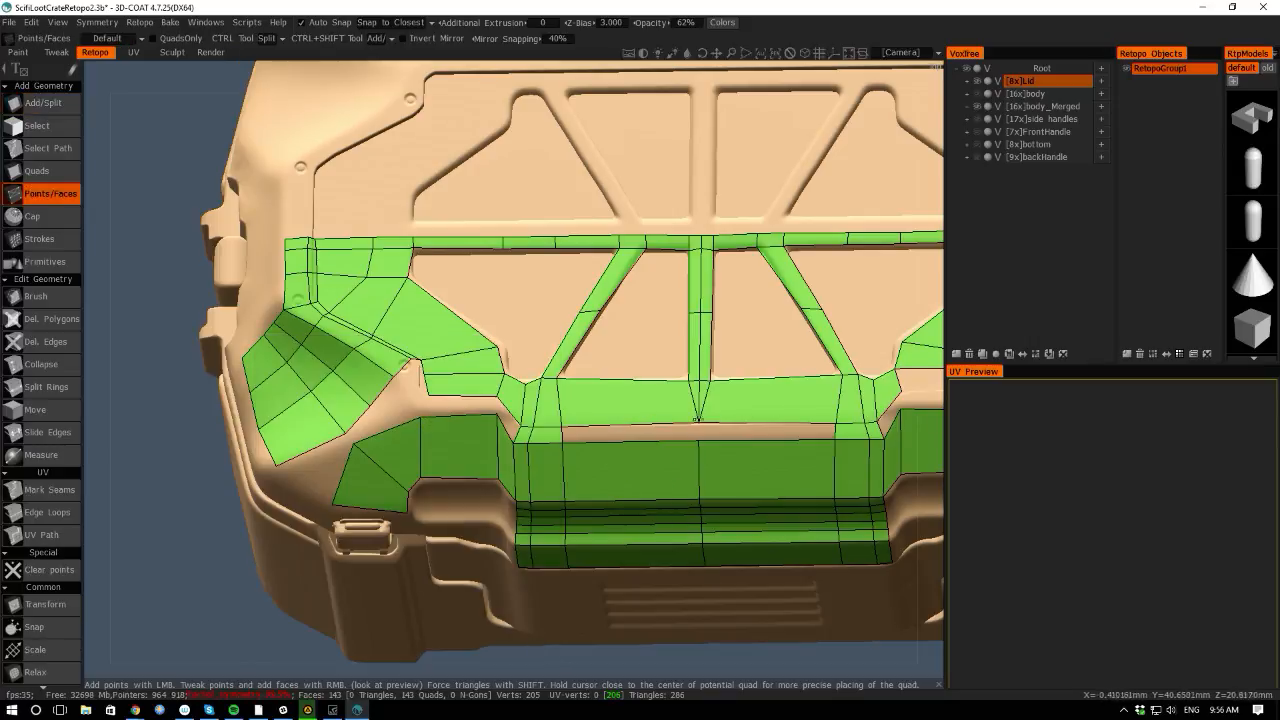
right_drag(698, 420, 699, 423)
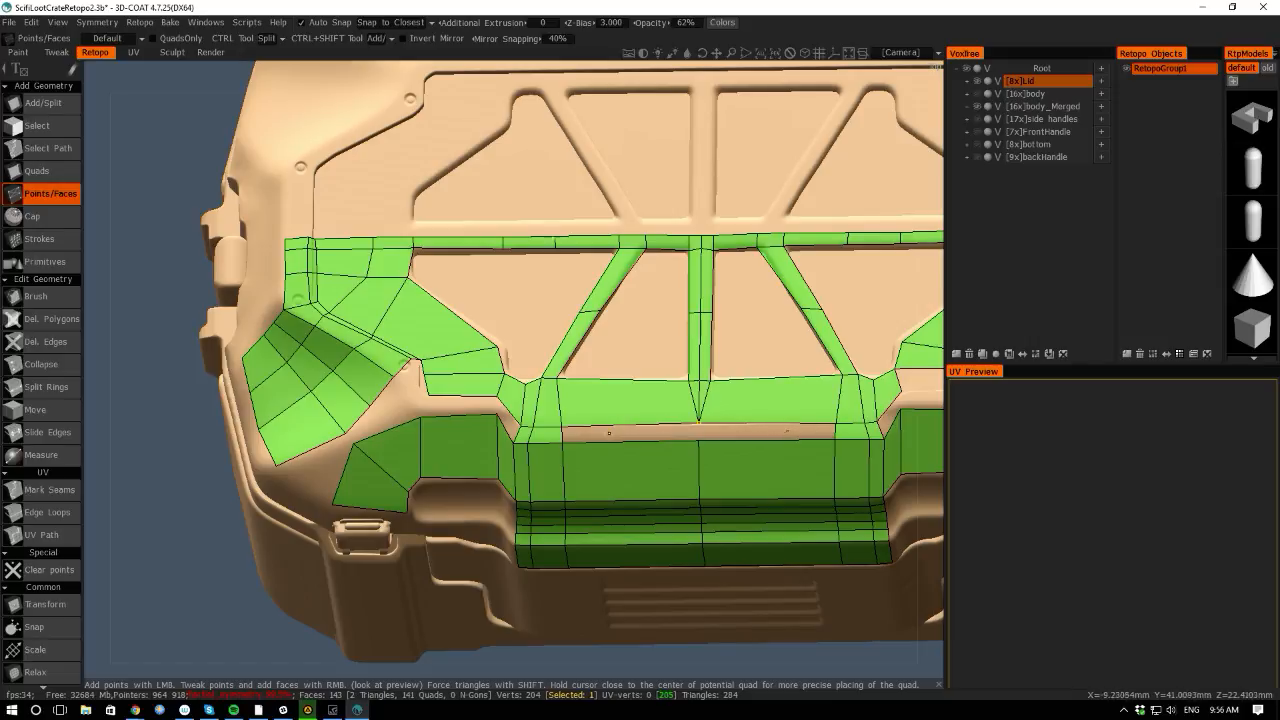
right_click(626, 434)
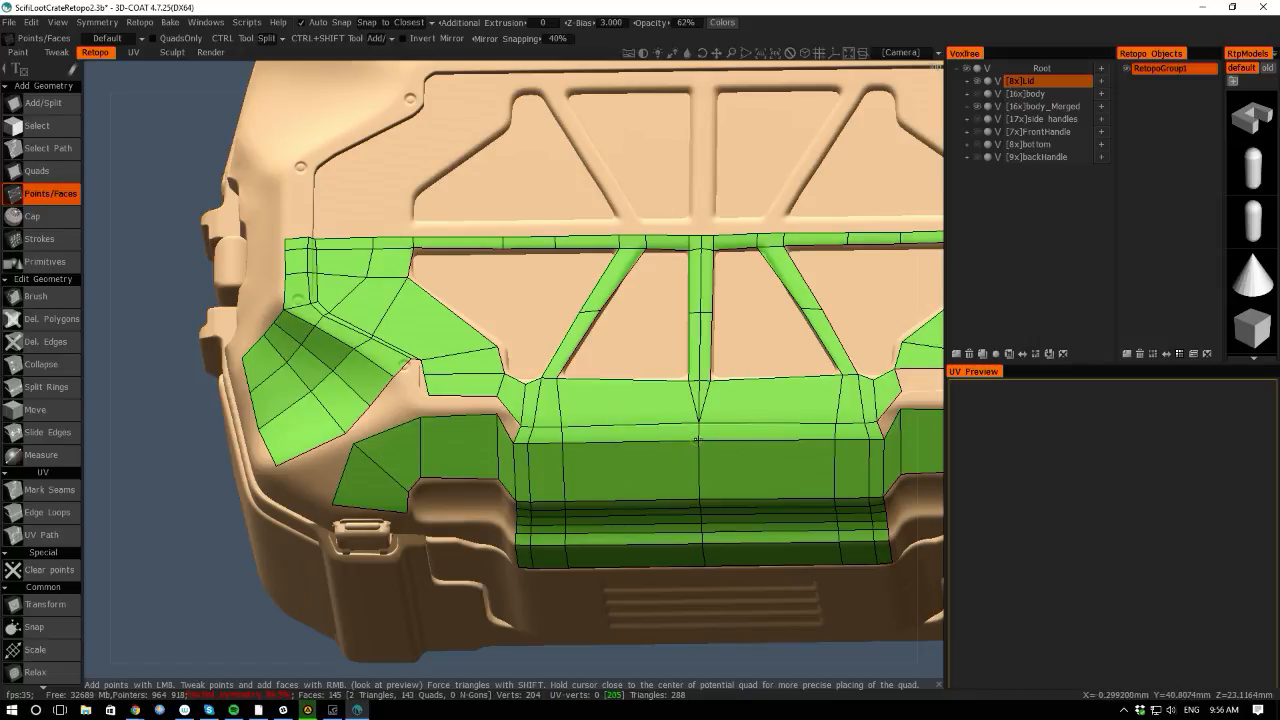
click(697, 440)
drag(697, 440, 698, 423)
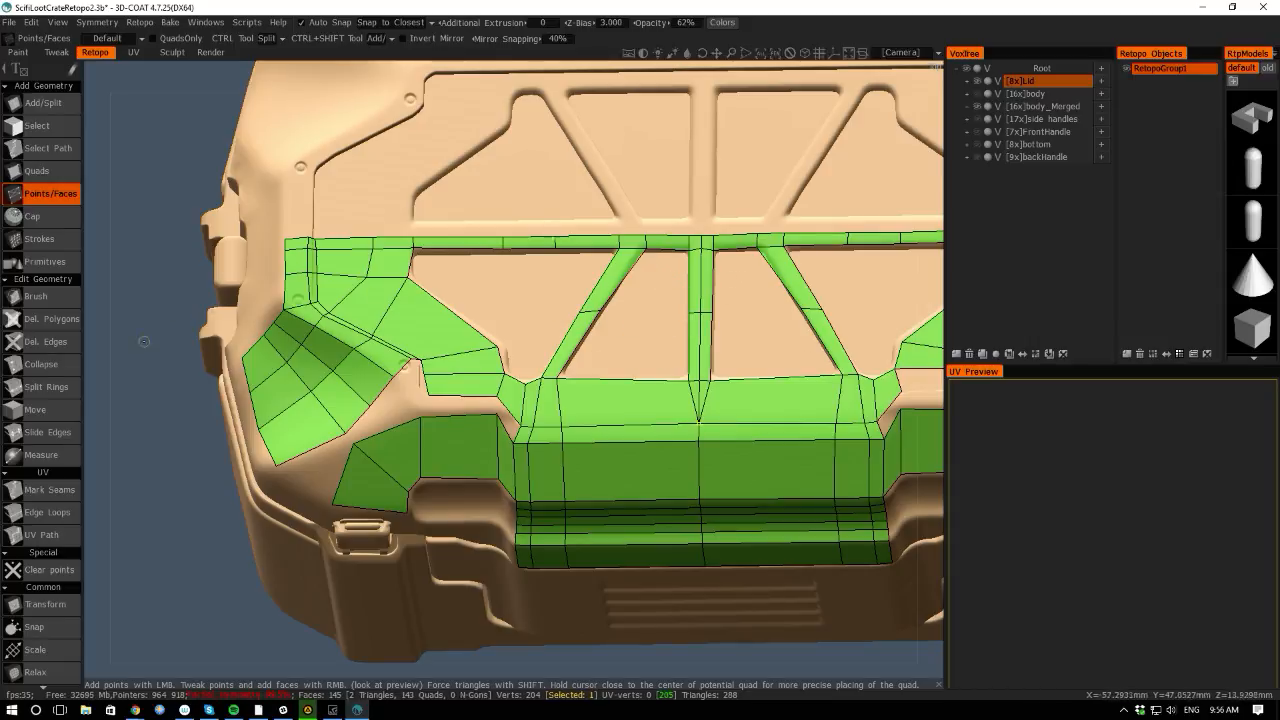
drag(114, 449, 151, 444)
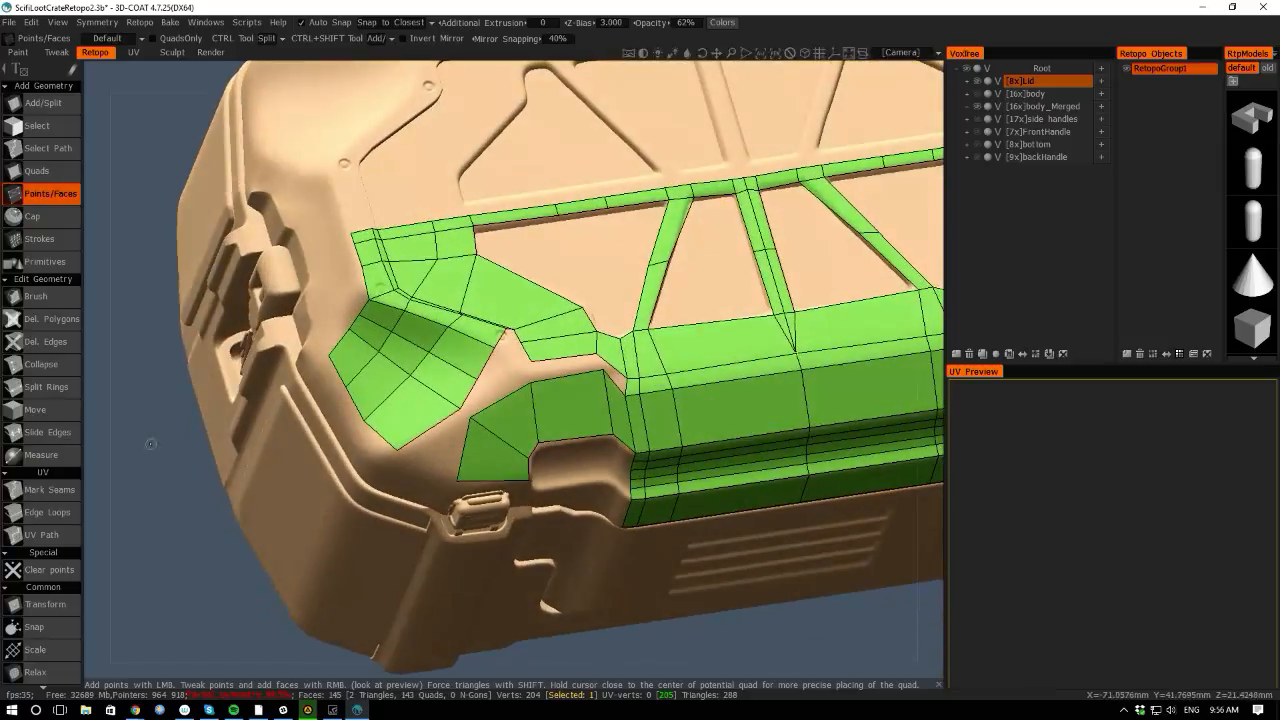
With the Points/Faces tool, bridge the lid patch to the recess panel and fill the narrow gap beside the wide front panel with quads.
right_click(580, 368)
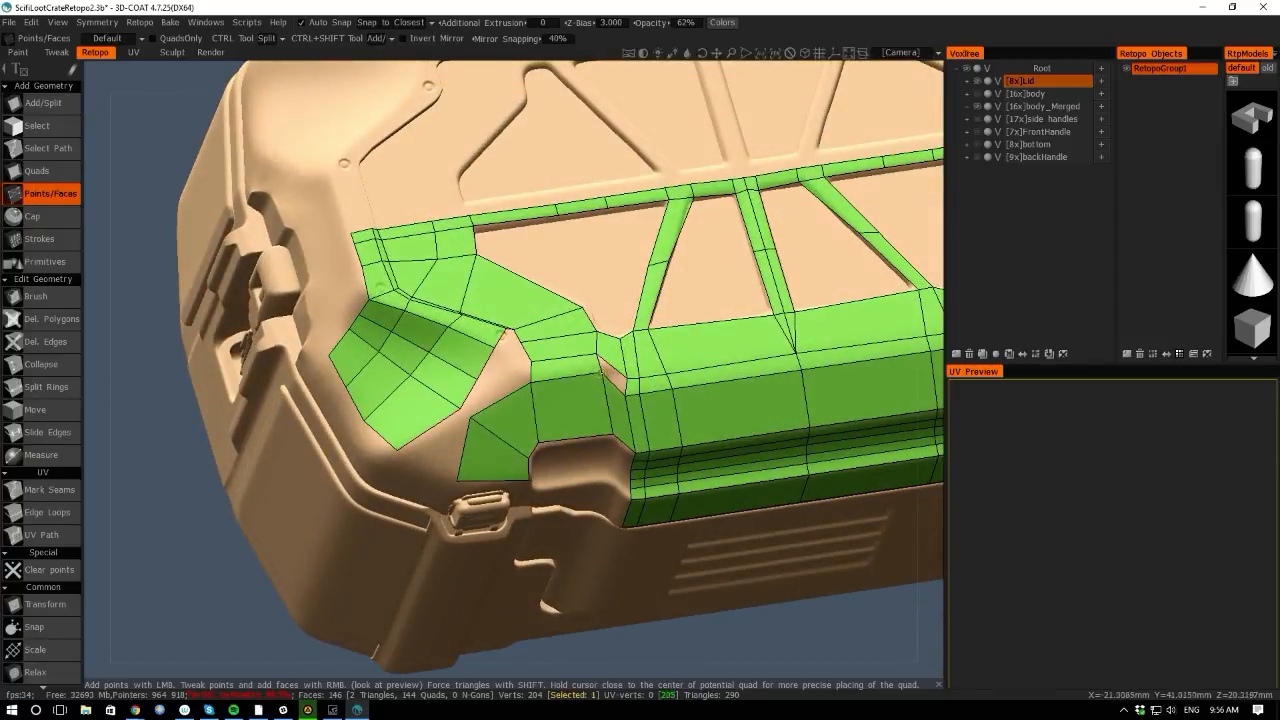
right_drag(598, 373, 533, 376)
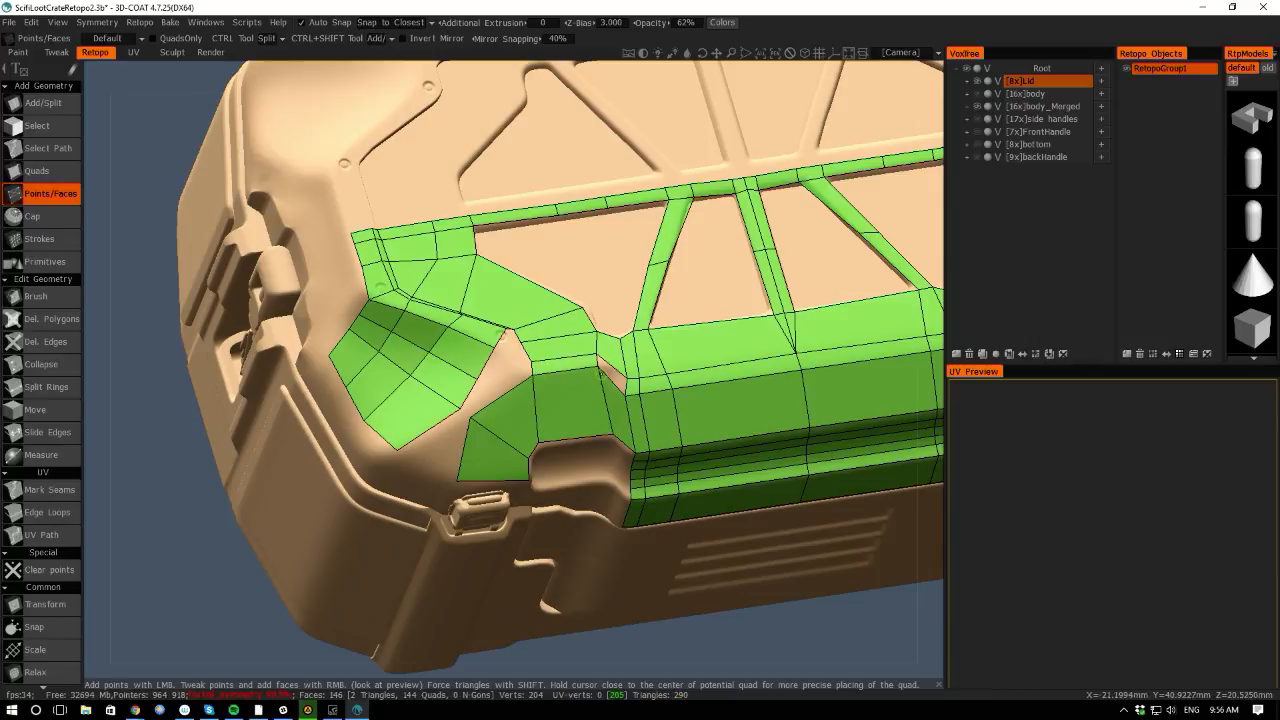
right_click(607, 371)
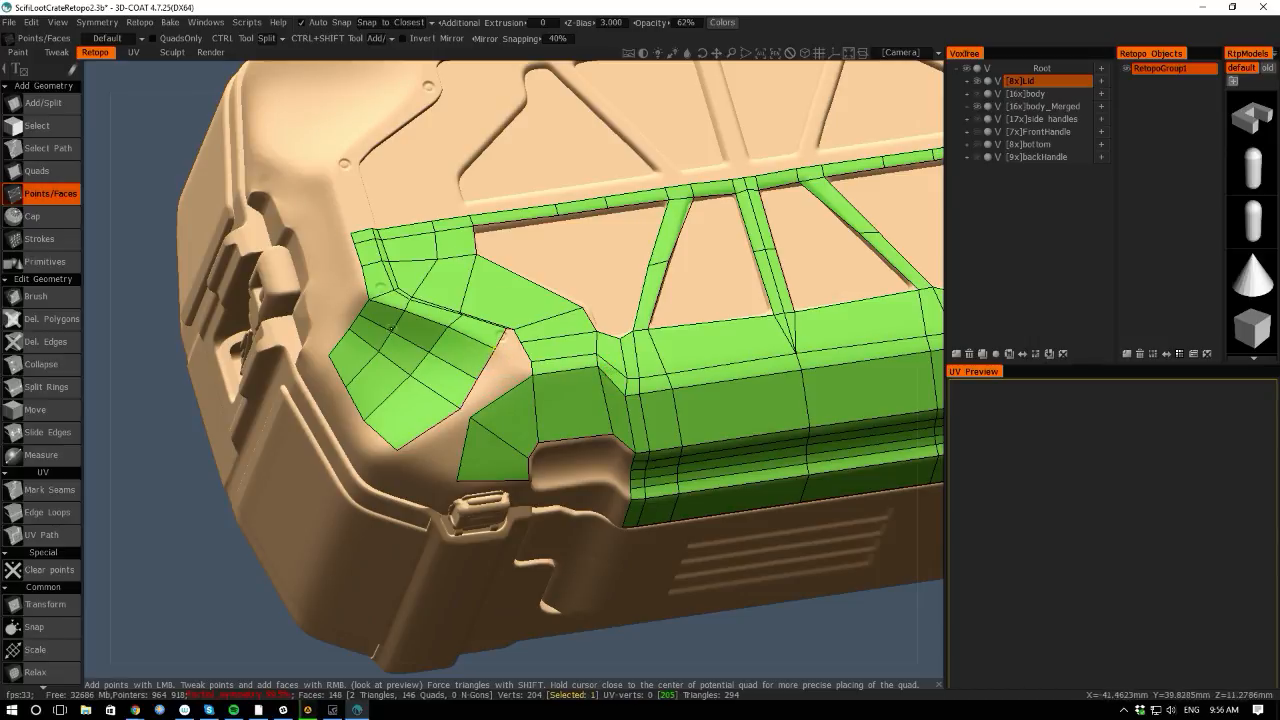
Split the quad beside the recess panel, fill the gap to the corner patch with quads, and nudge the lower border point down to the lid's edge.
click(514, 354)
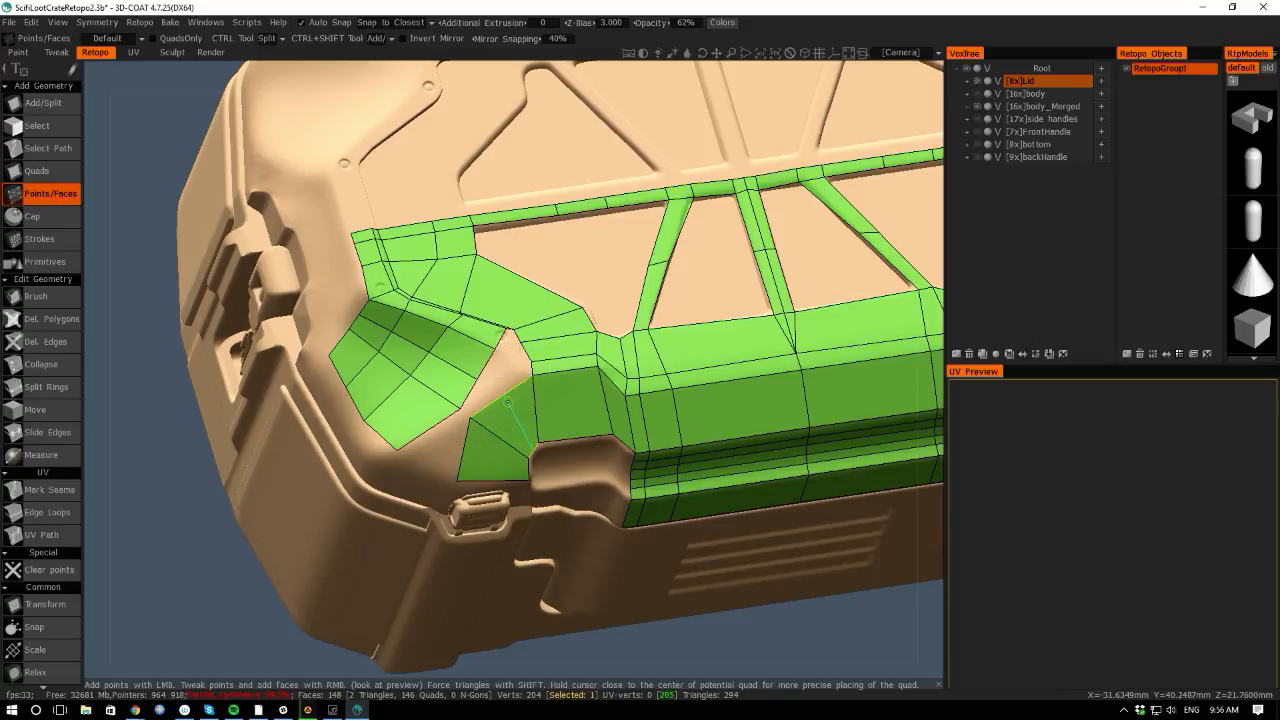
right_click(500, 420)
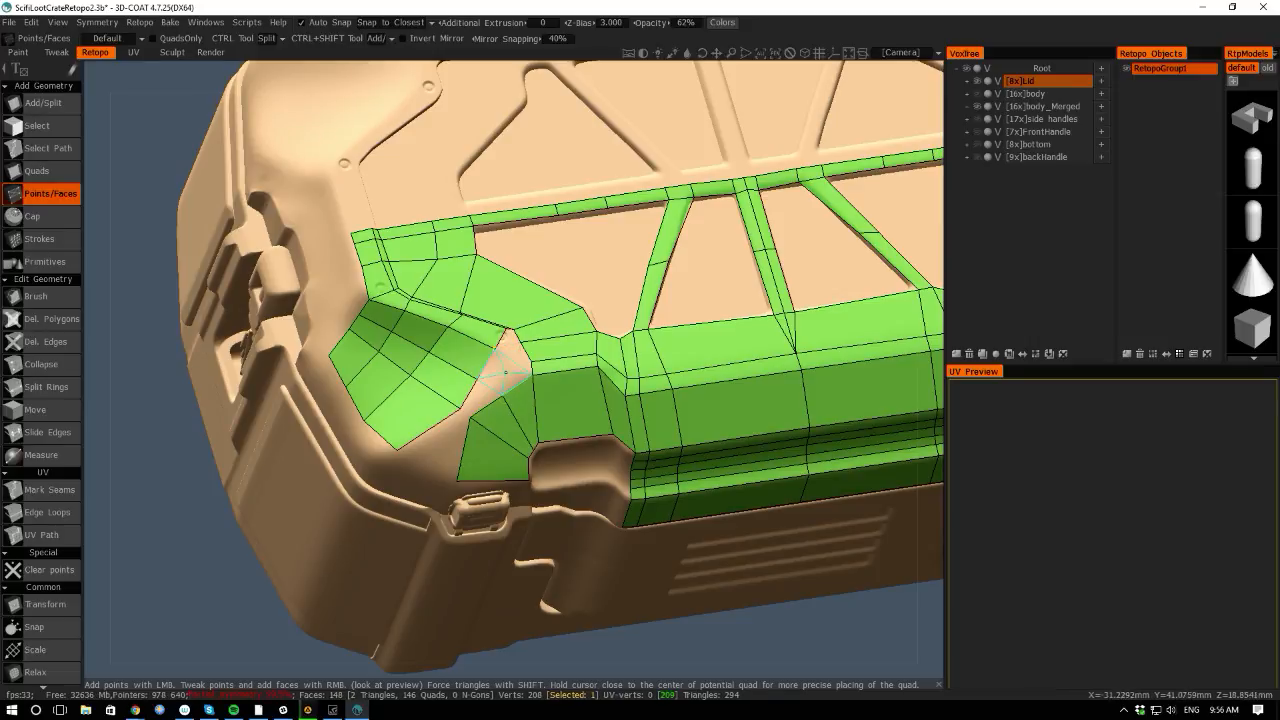
right_click(505, 368)
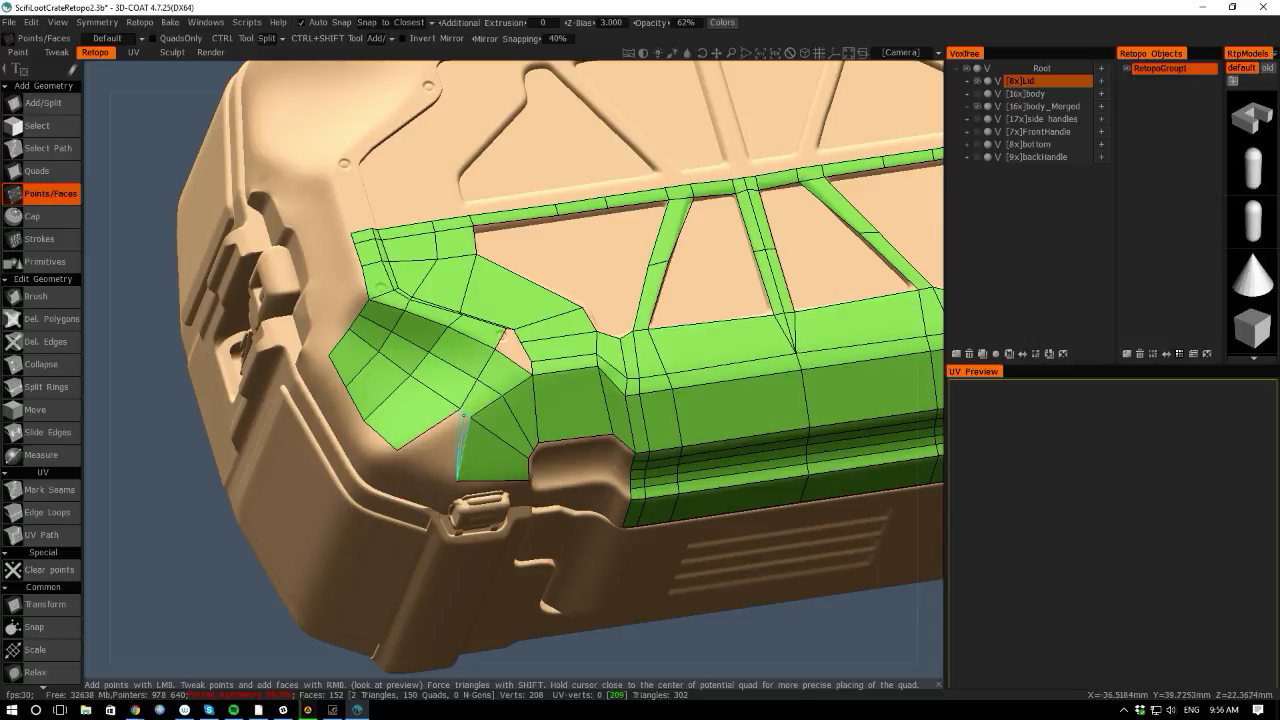
right_click(445, 456)
right_click(414, 443)
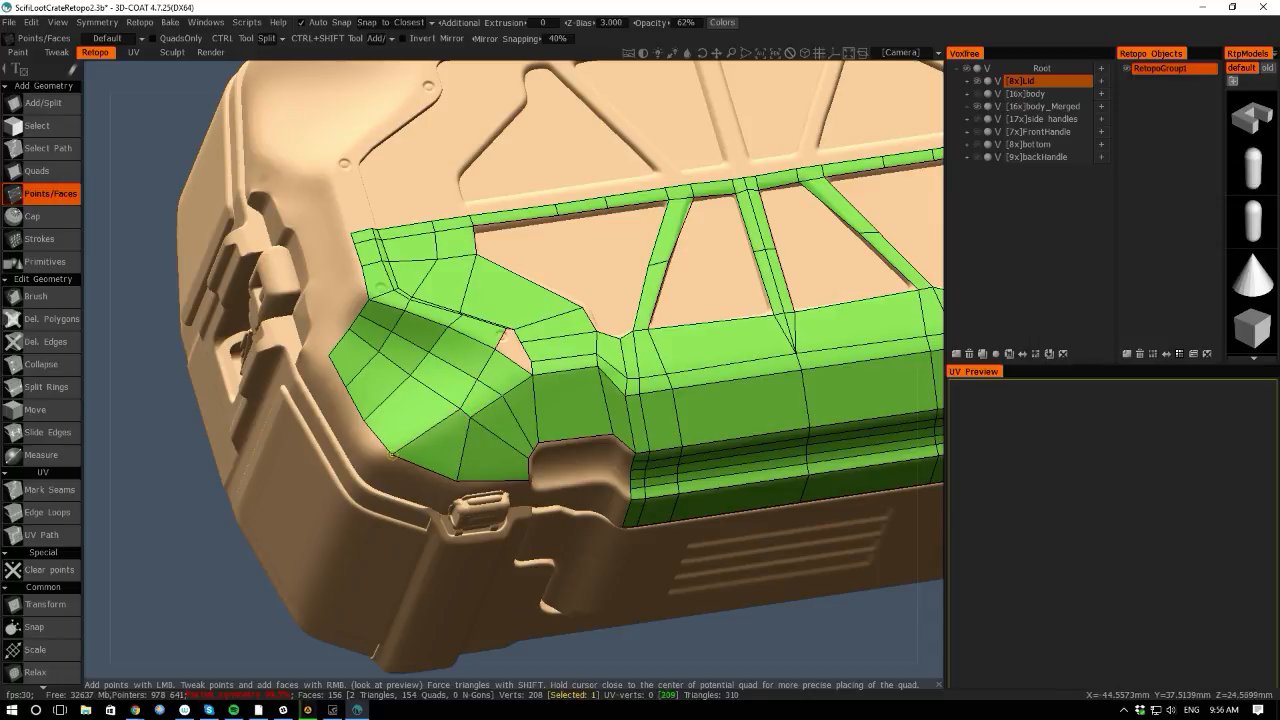
drag(457, 480, 462, 487)
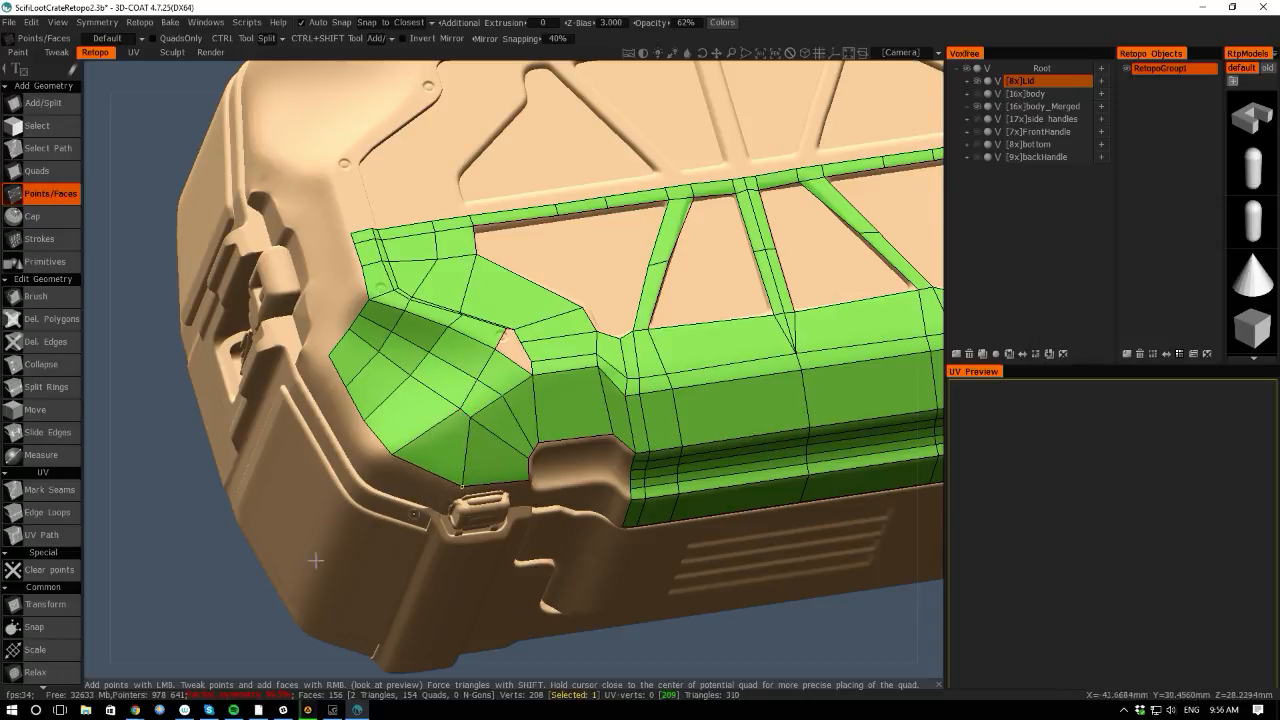
Close the remaining hole between the corner patch and the lid patch near the small round bolt detail.
scroll(186, 517, down, 5)
drag(107, 433, 80, 510)
scroll(440, 548, up, 5)
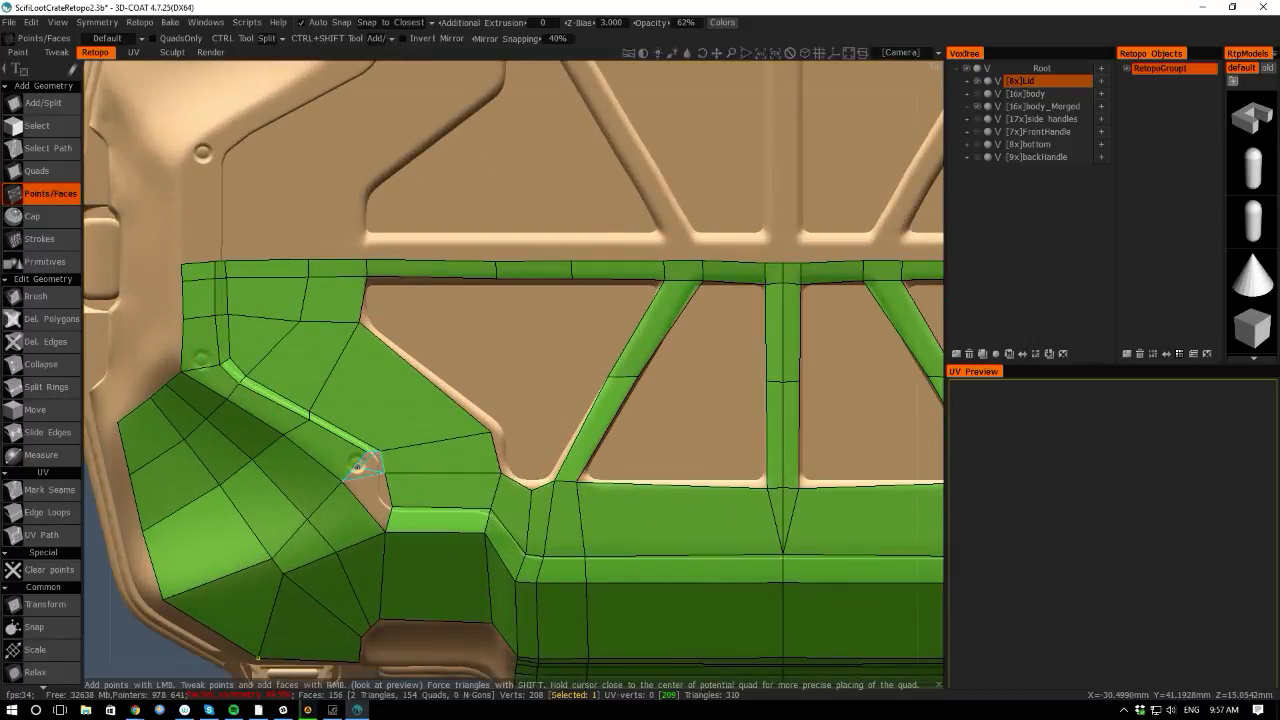
right_click(376, 500)
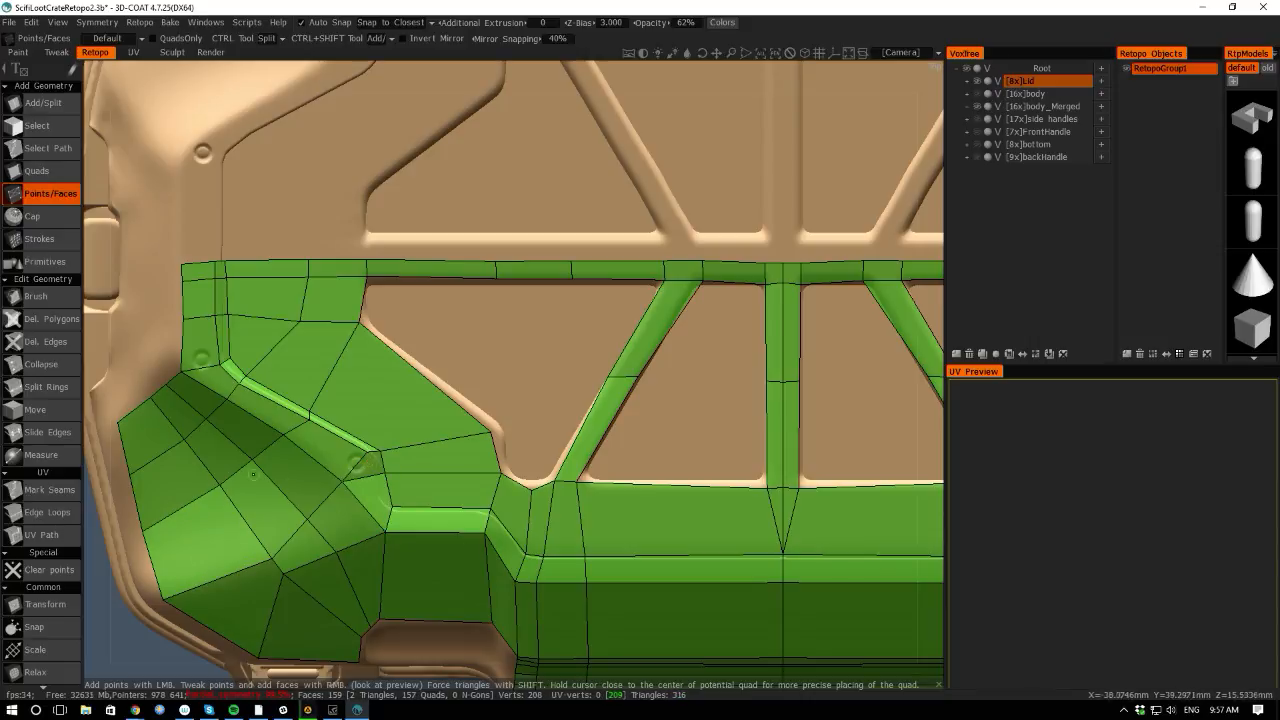
click(383, 475)
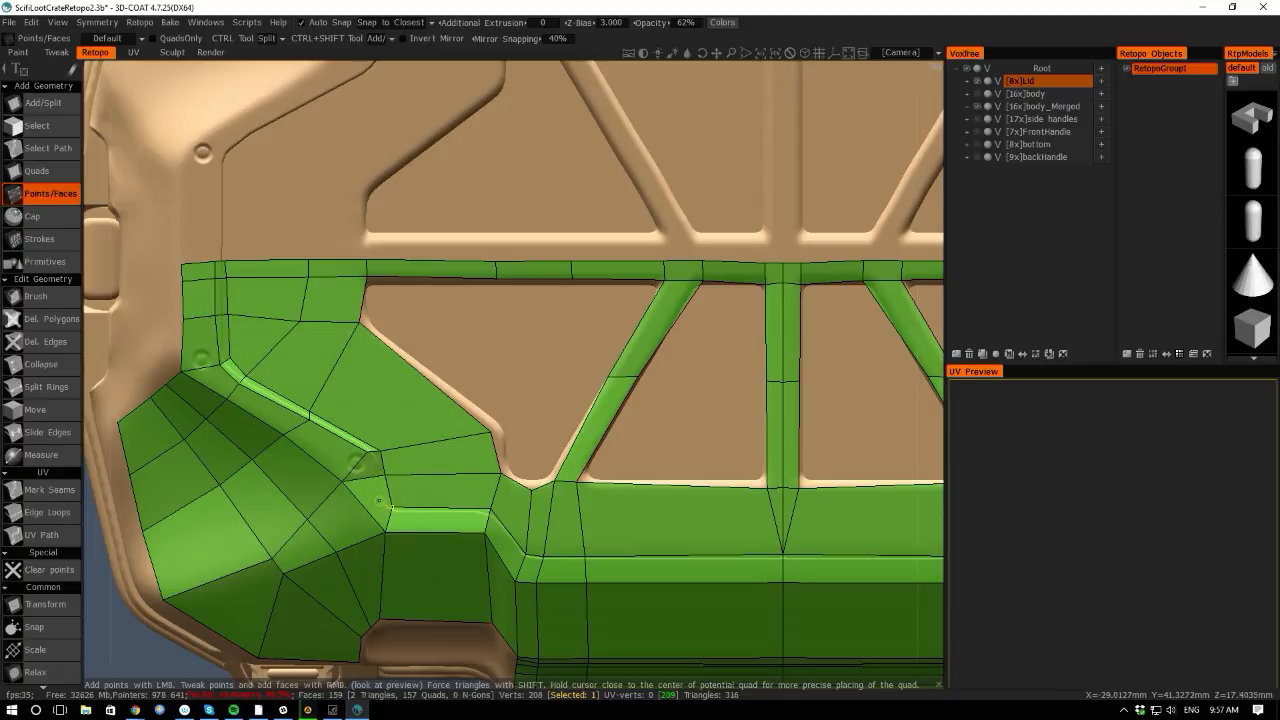
With the Add/Split tool, cut a new edge from the rim corner by the bolt detail down to the recess panel's upper corner.
scroll(201, 440, up, 4)
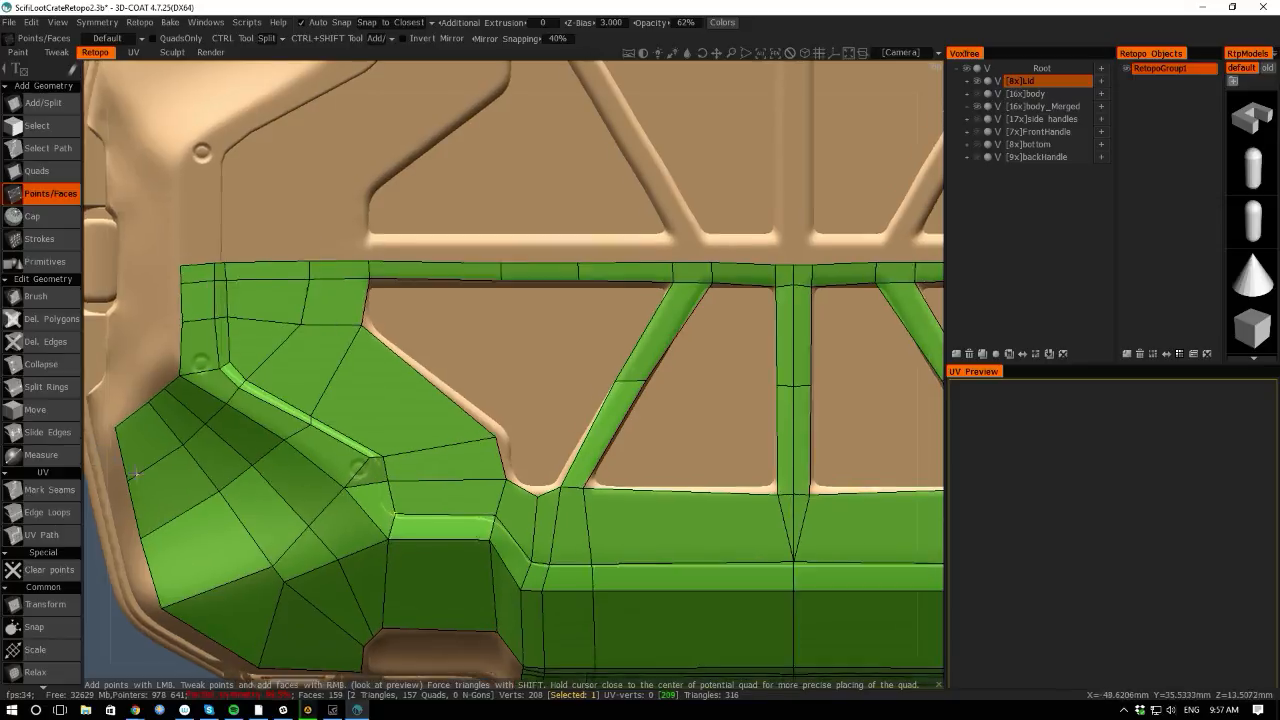
key(space)
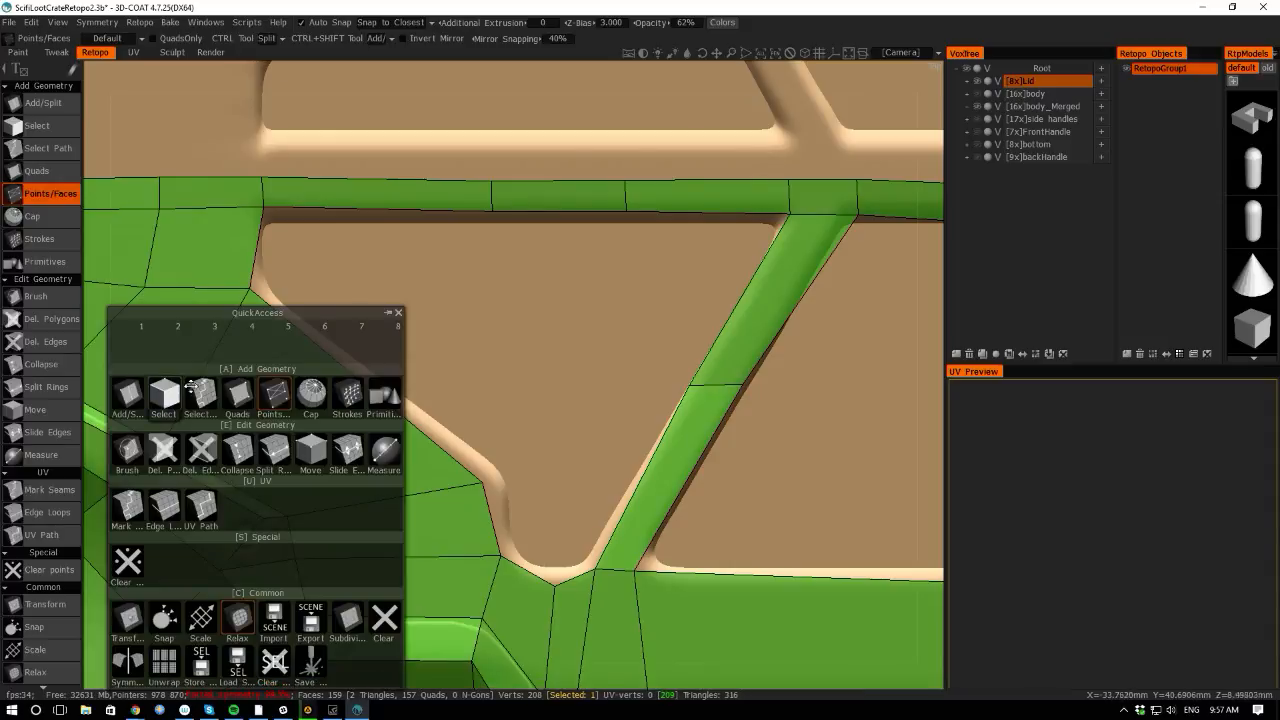
click(127, 395)
right_drag(262, 517, 262, 517)
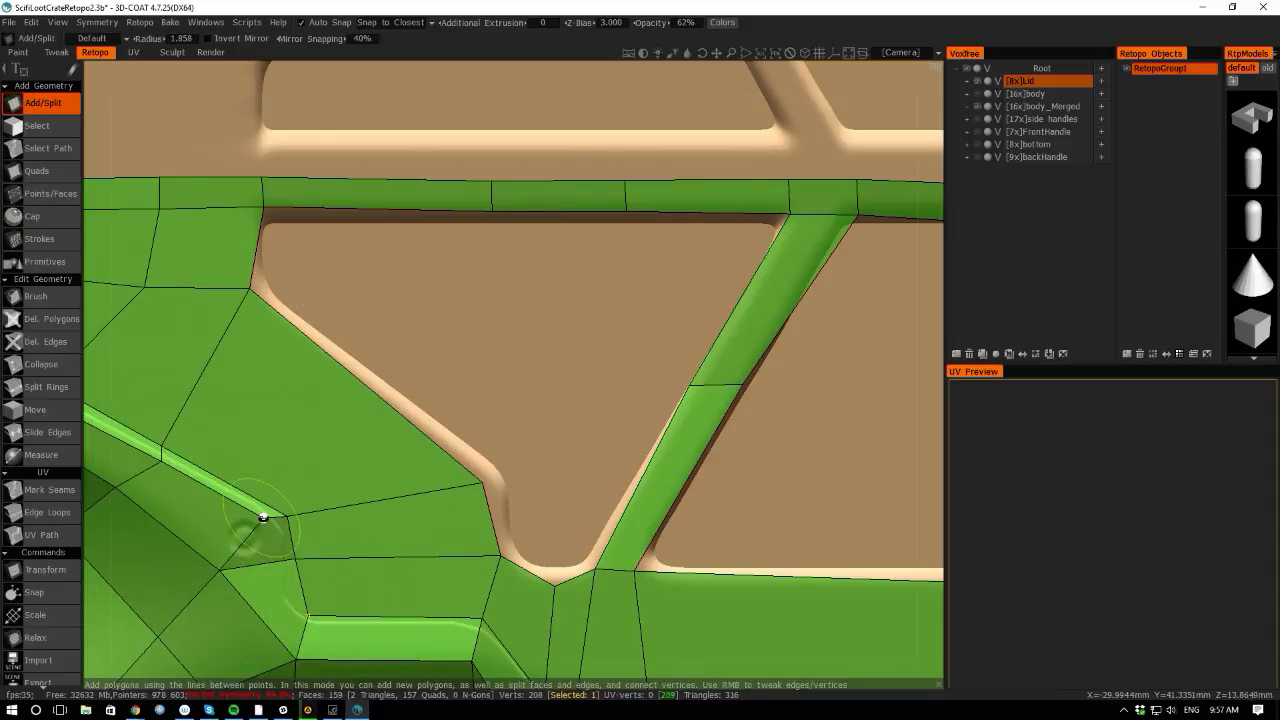
click(263, 518)
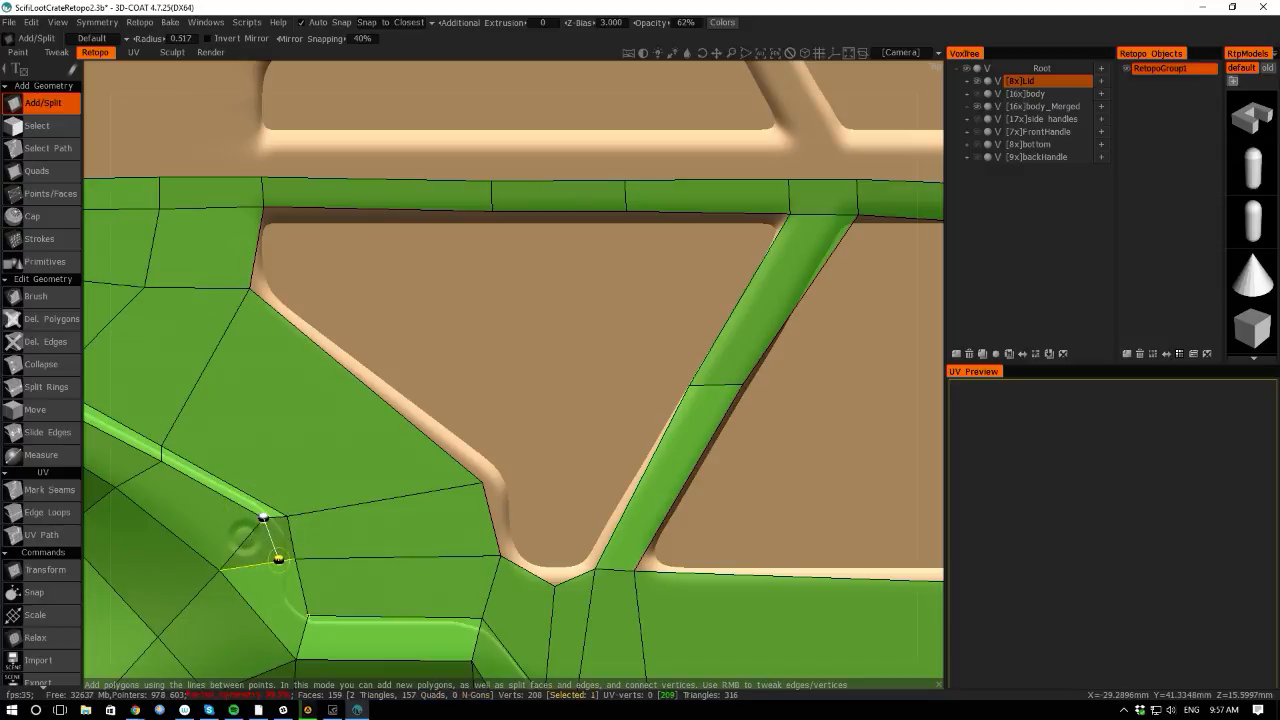
click(275, 561)
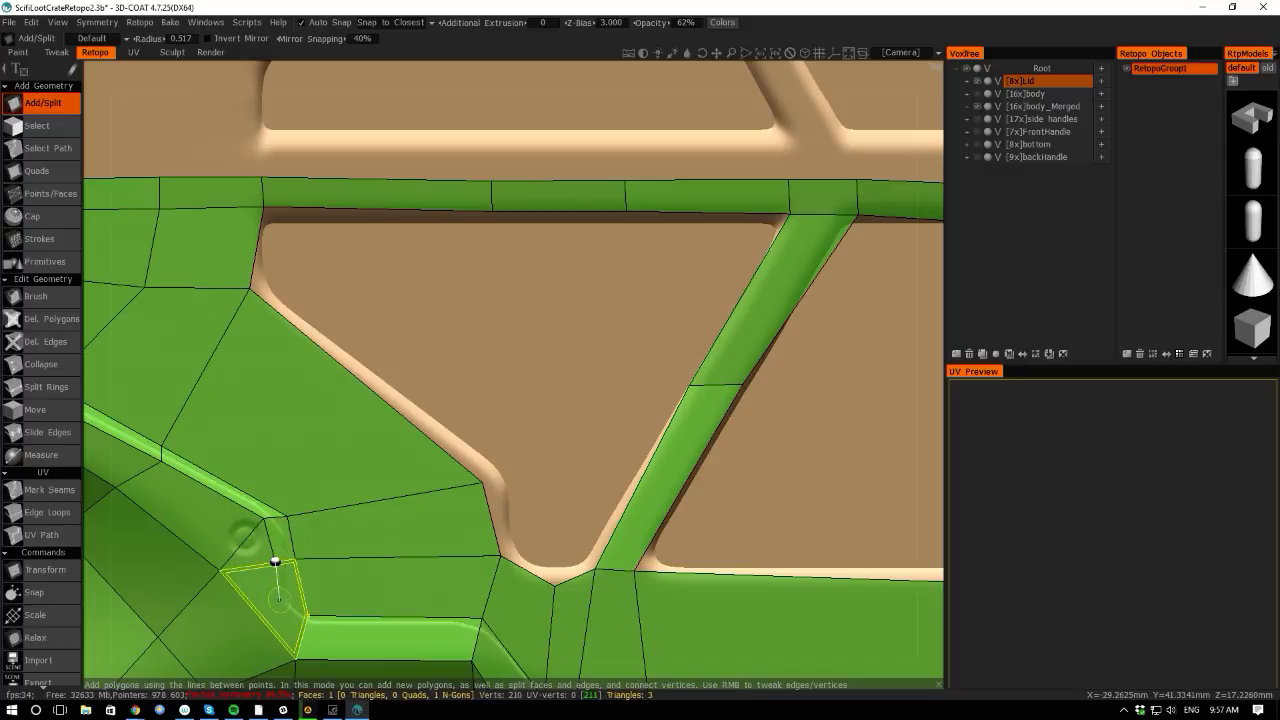
click(307, 614)
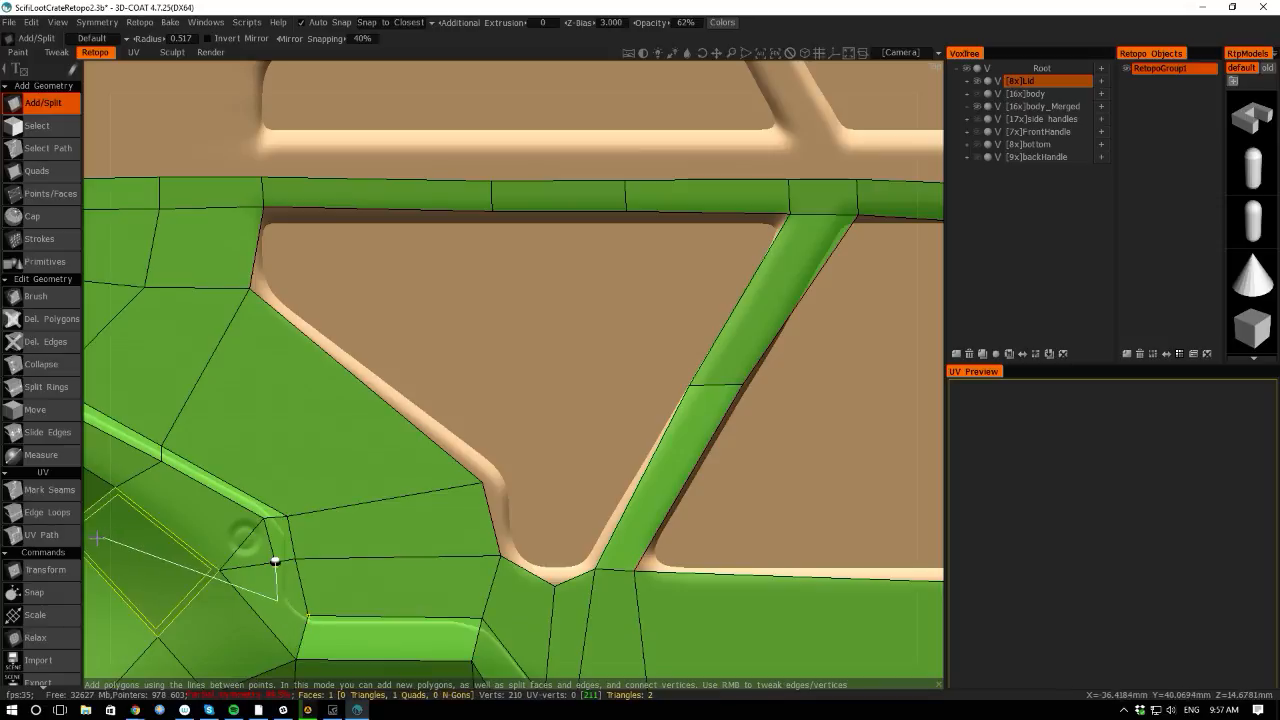
middle_drag(110, 545, 130, 330)
scroll(132, 333, up, 2)
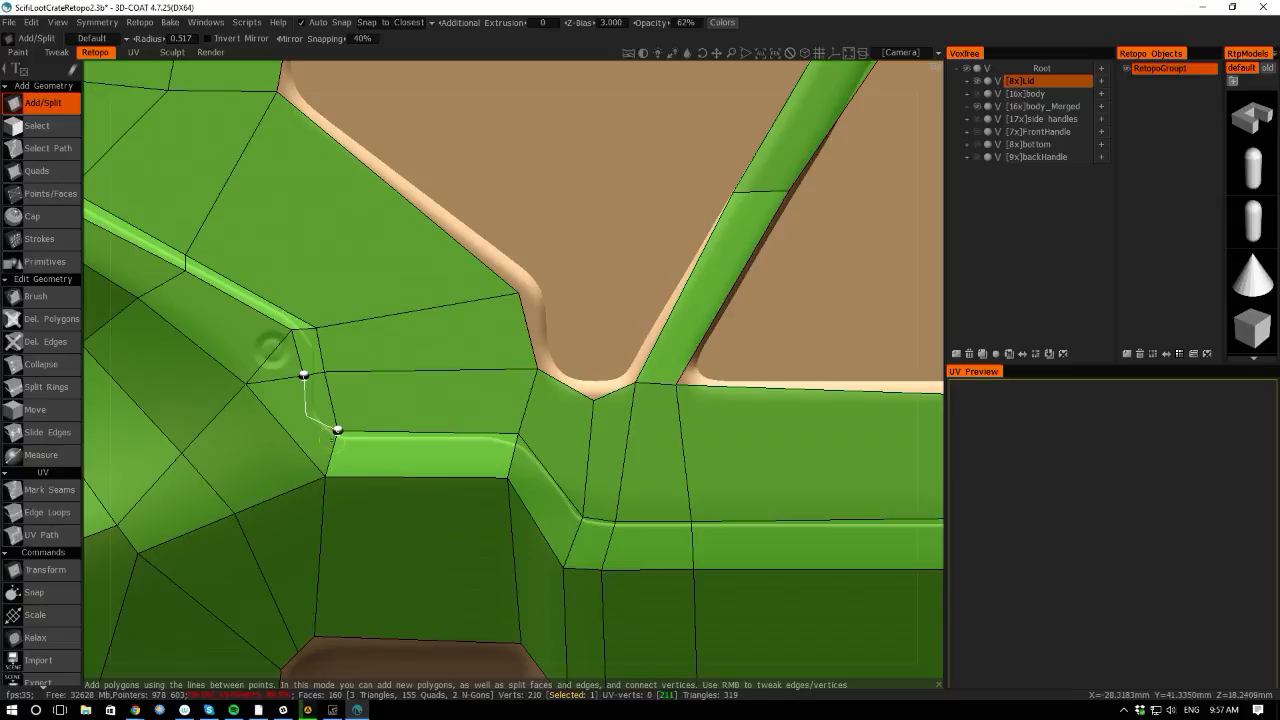
Continue the cut through the bevel strip above the recess and wide front panel to the centre line, and end it there.
click(333, 444)
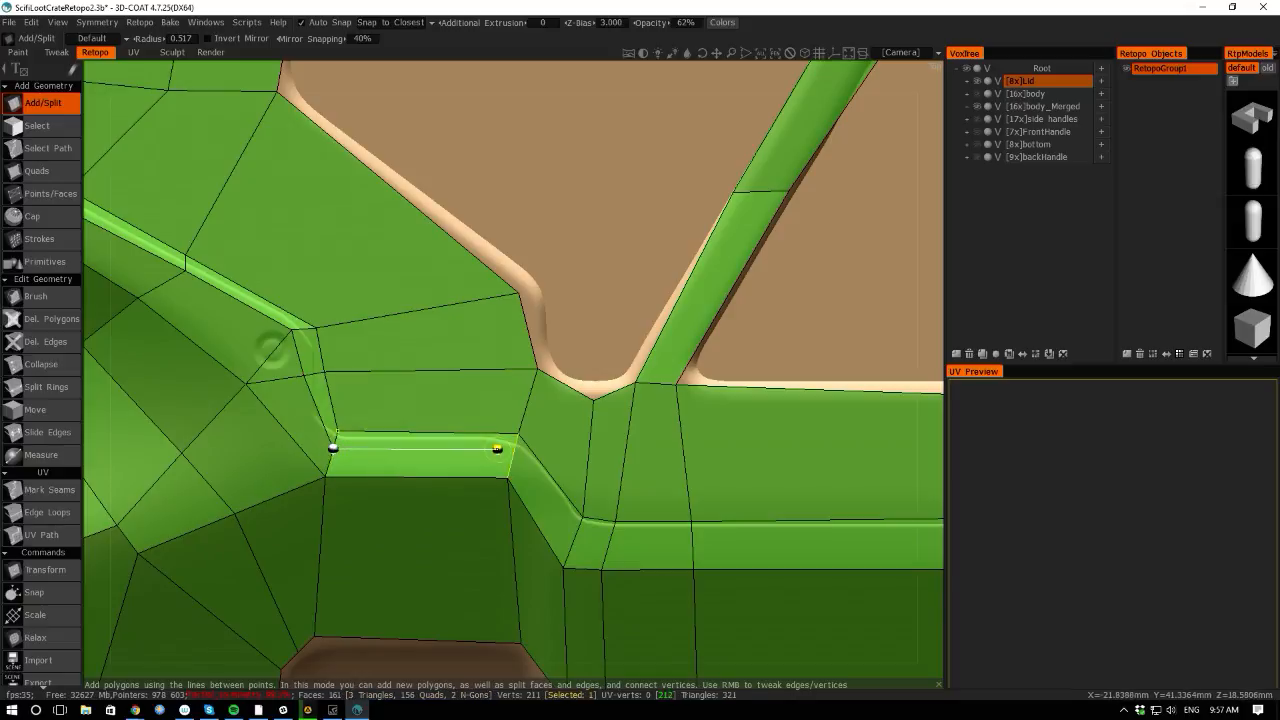
click(510, 449)
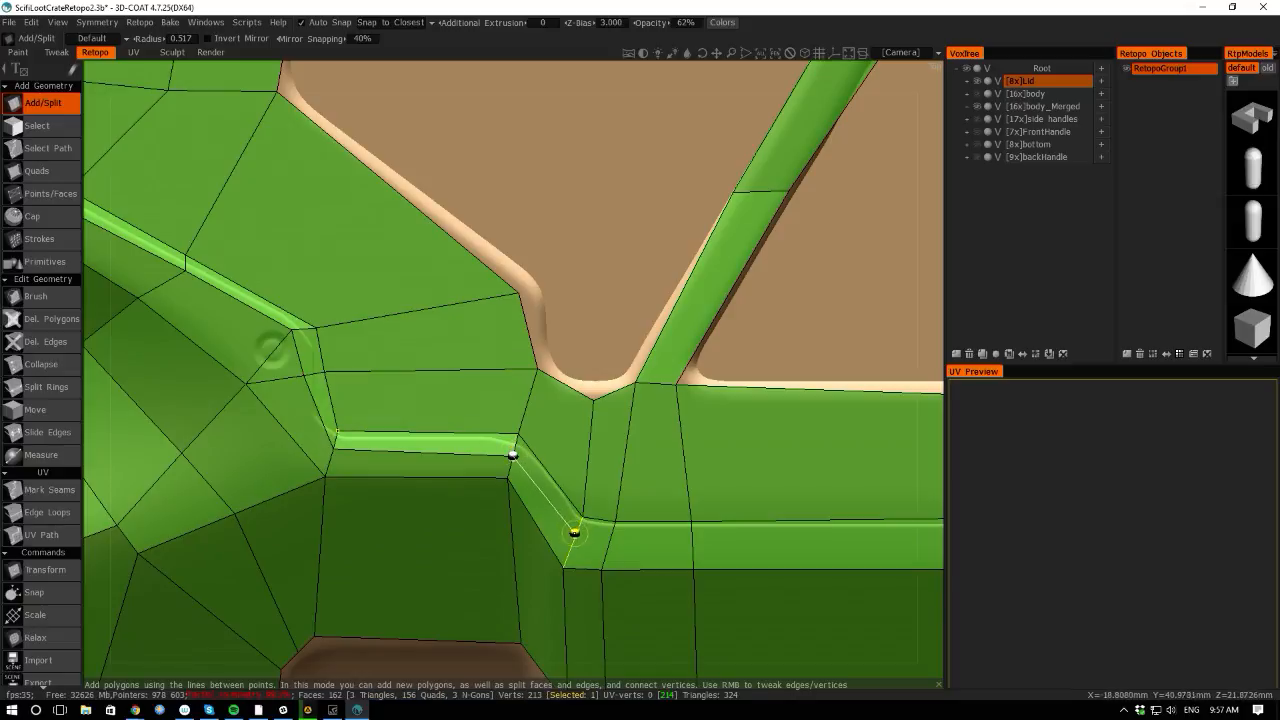
click(610, 534)
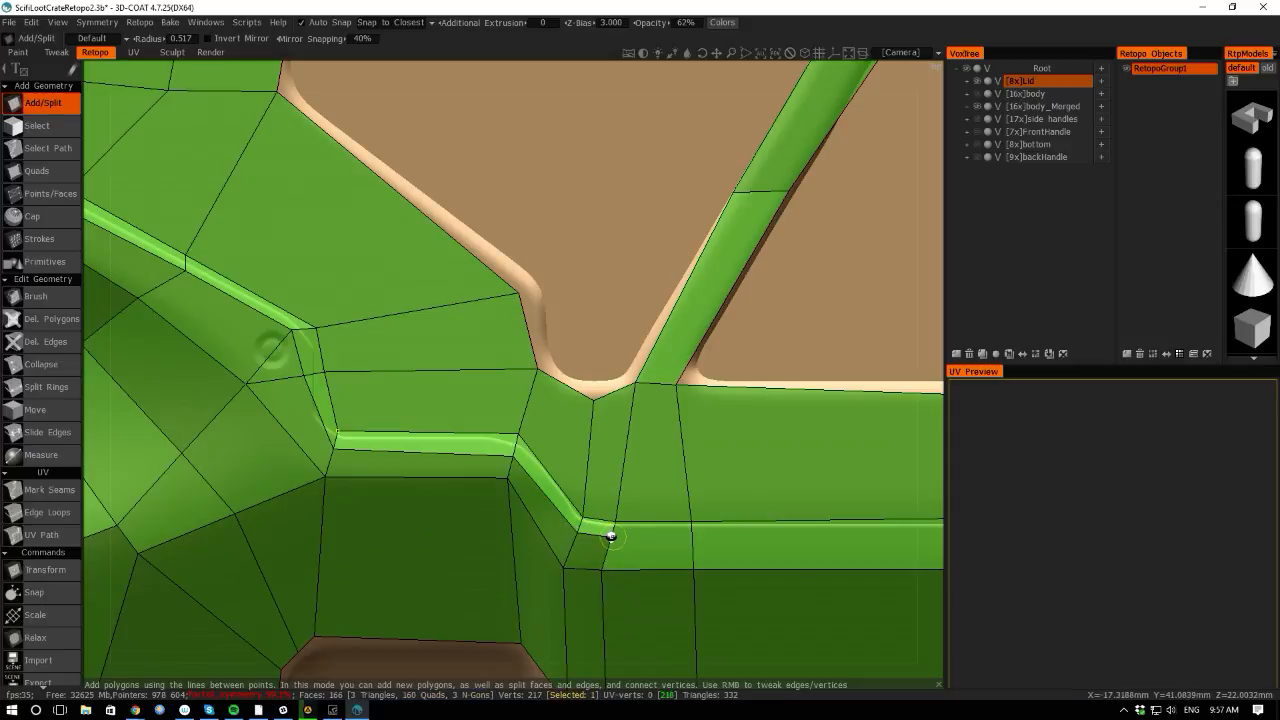
click(691, 522)
scroll(691, 531, down, 2)
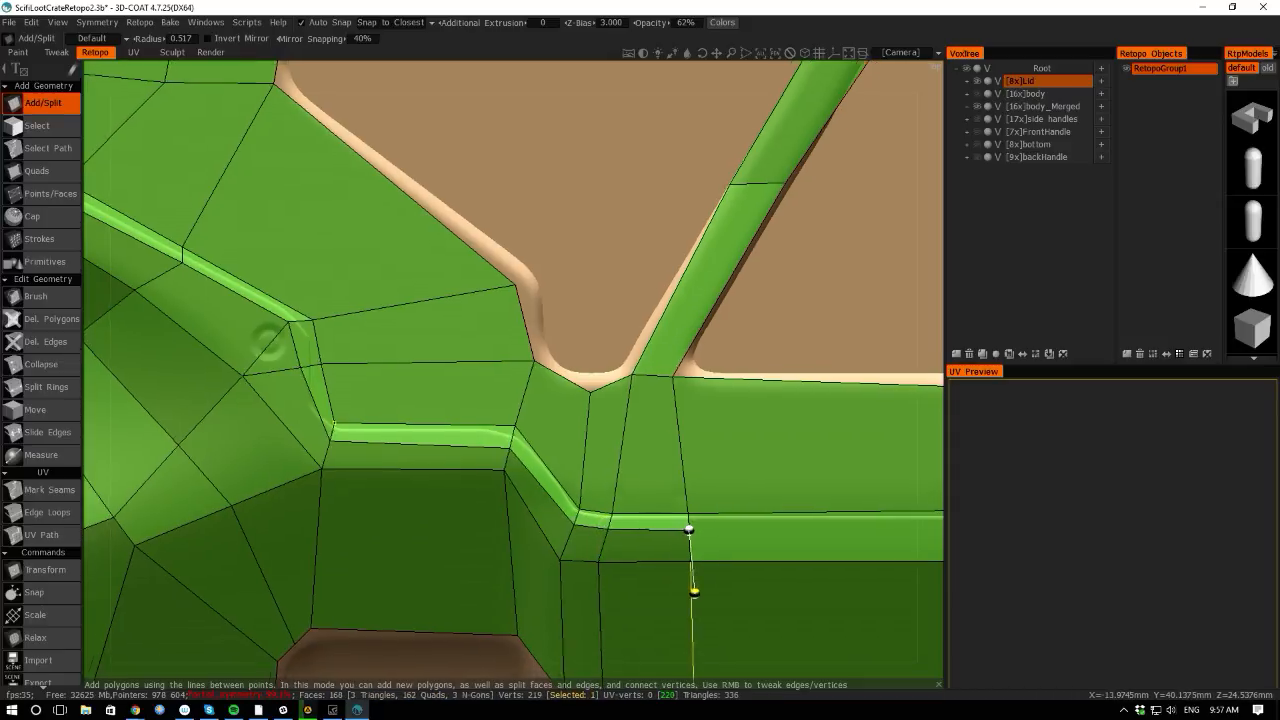
middle_drag(634, 526, 346, 554)
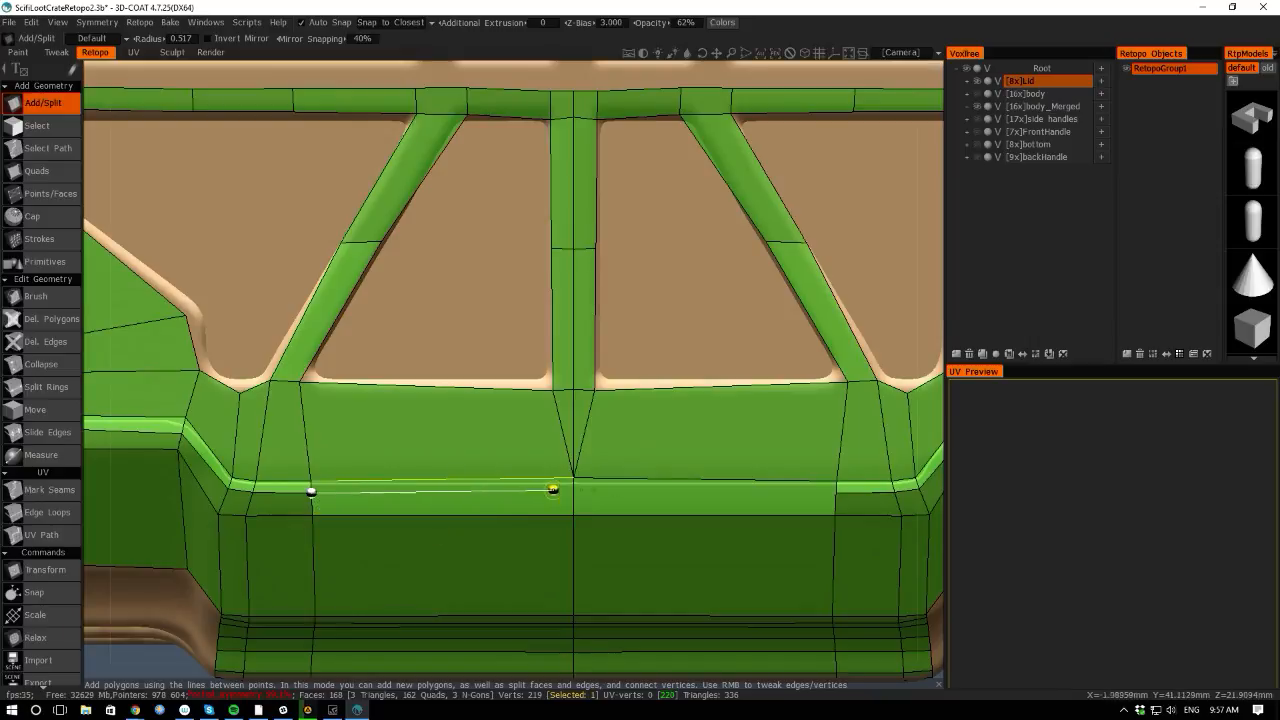
click(573, 489)
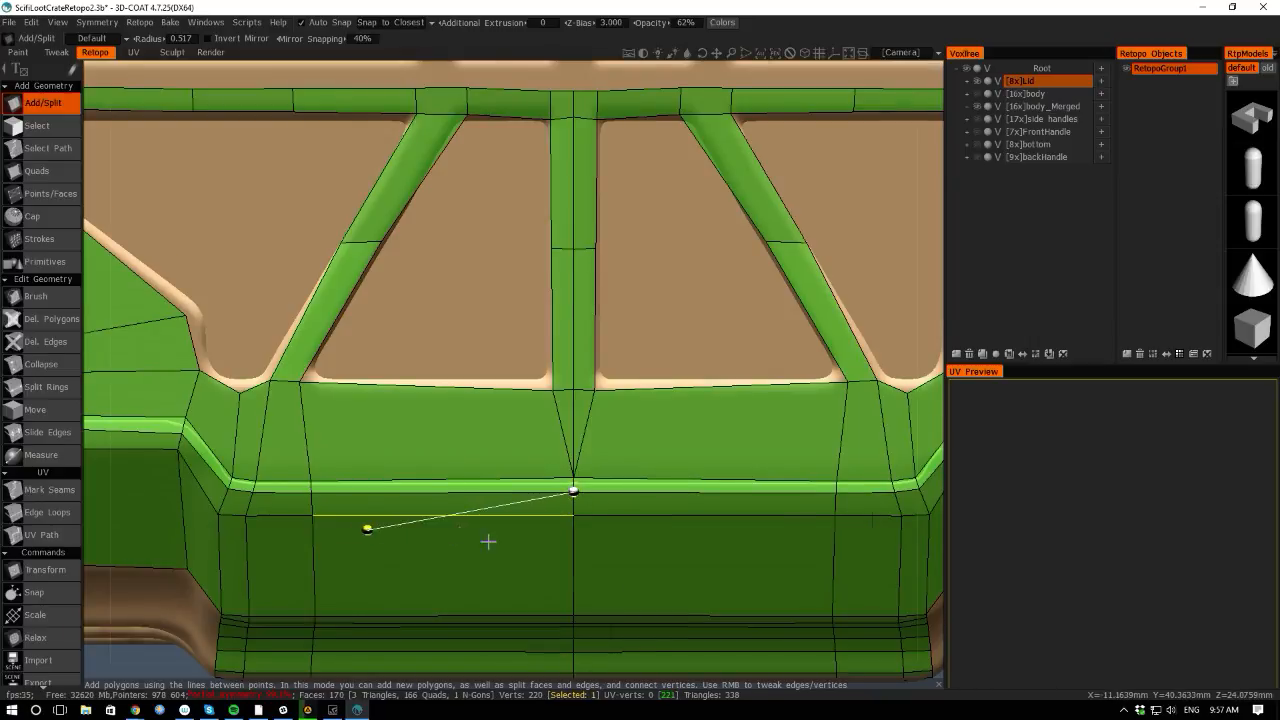
scroll(489, 537, up, 2)
key(Escape)
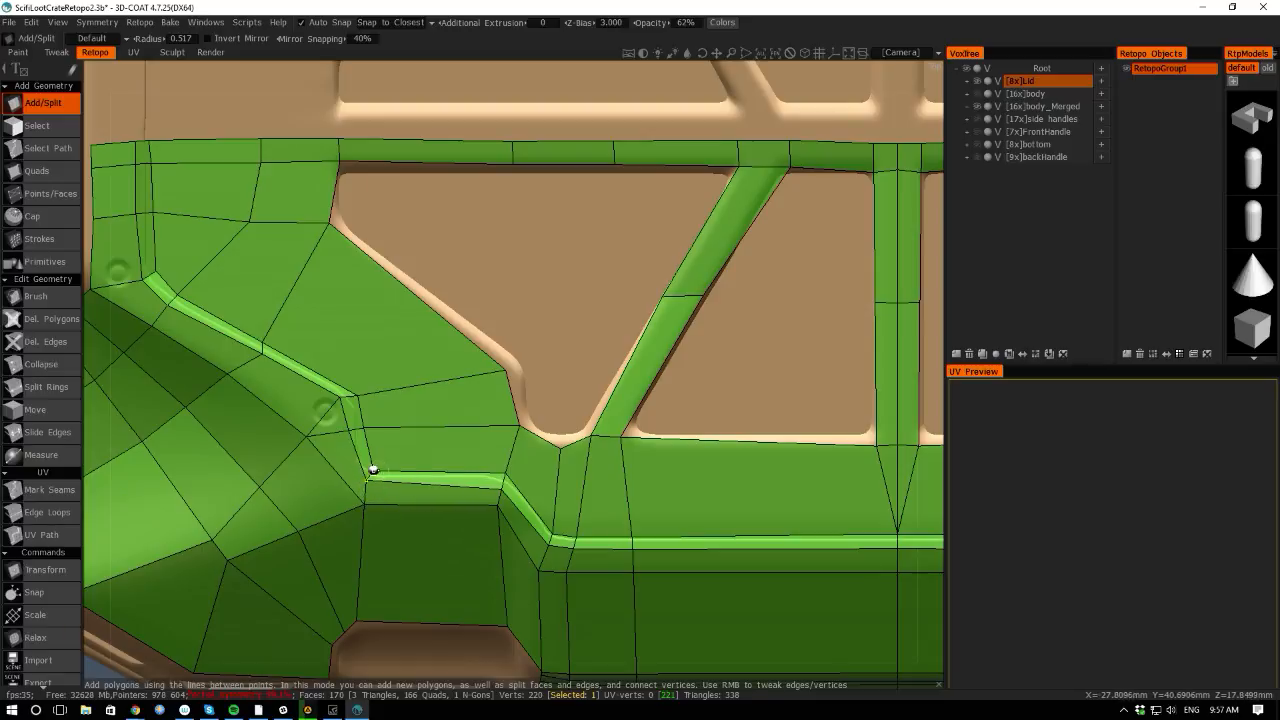
Tweak the vertices around the bolt detail and recess corner so the new edges follow the rim and the corner quads are more even.
drag(348, 429, 369, 485)
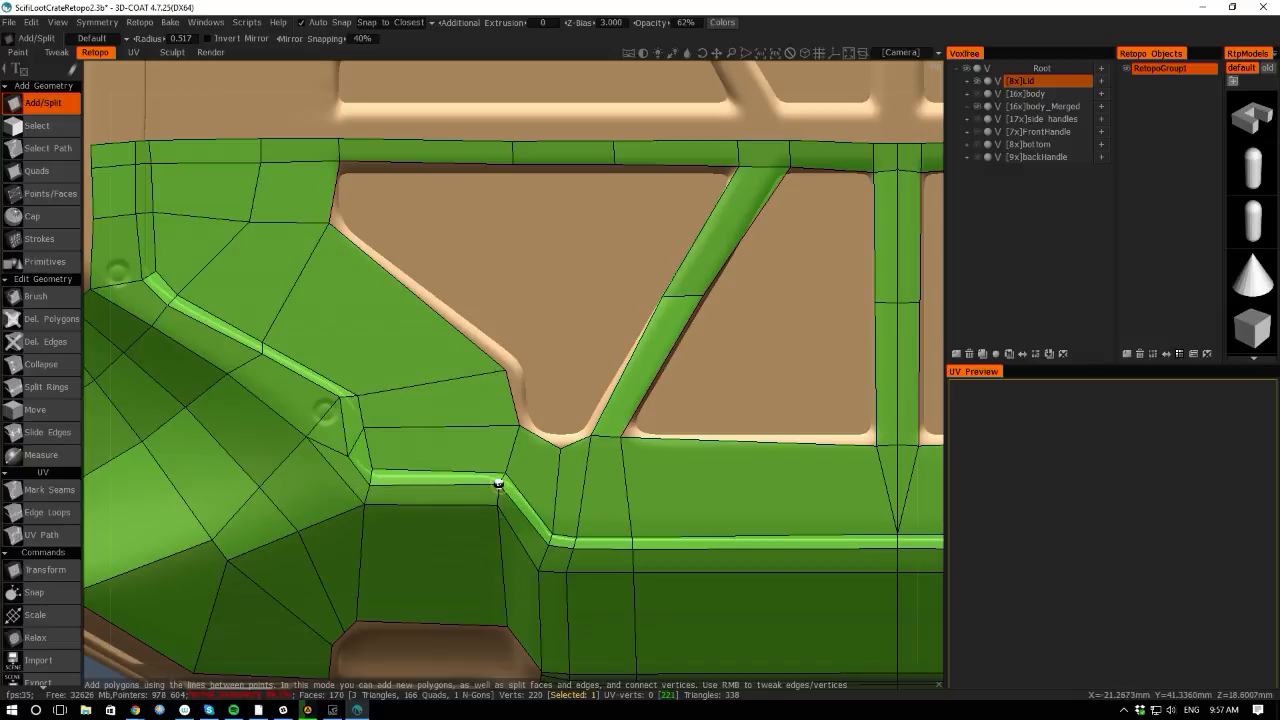
drag(364, 503, 301, 457)
drag(342, 397, 358, 400)
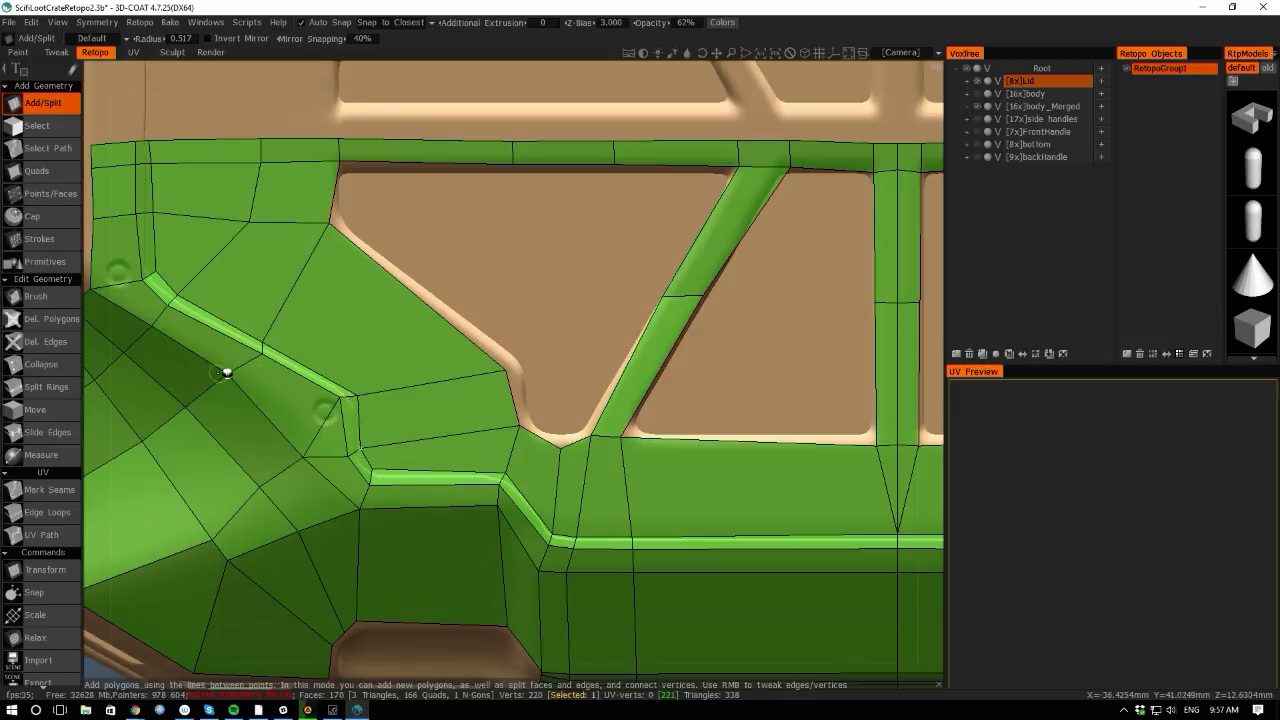
drag(228, 373, 226, 384)
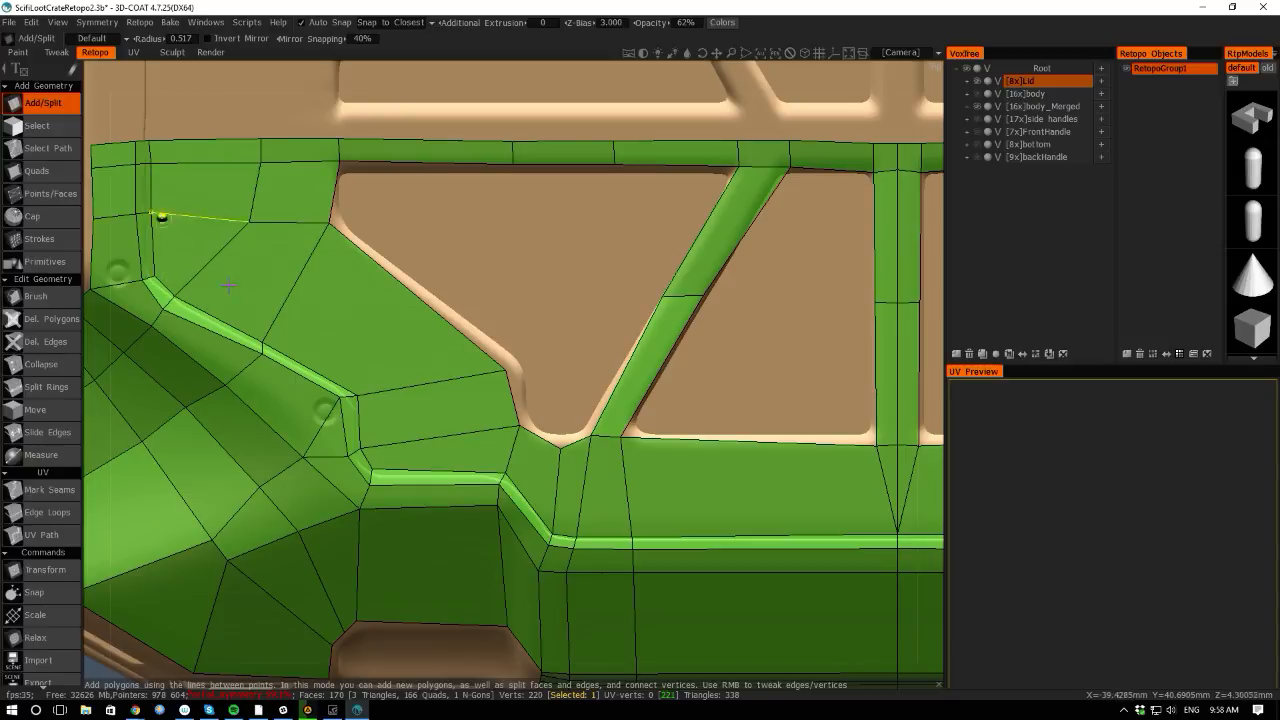
scroll(229, 285, down, 5)
drag(82, 556, 157, 357)
key(space)
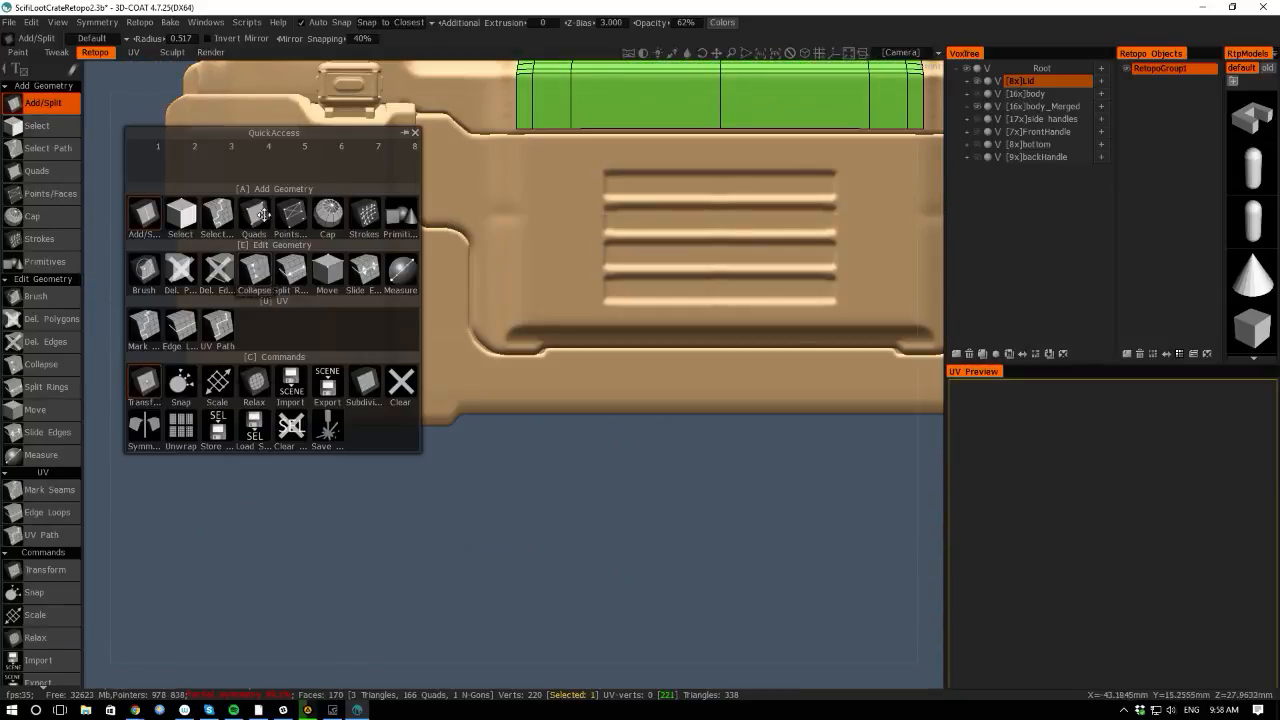
click(292, 212)
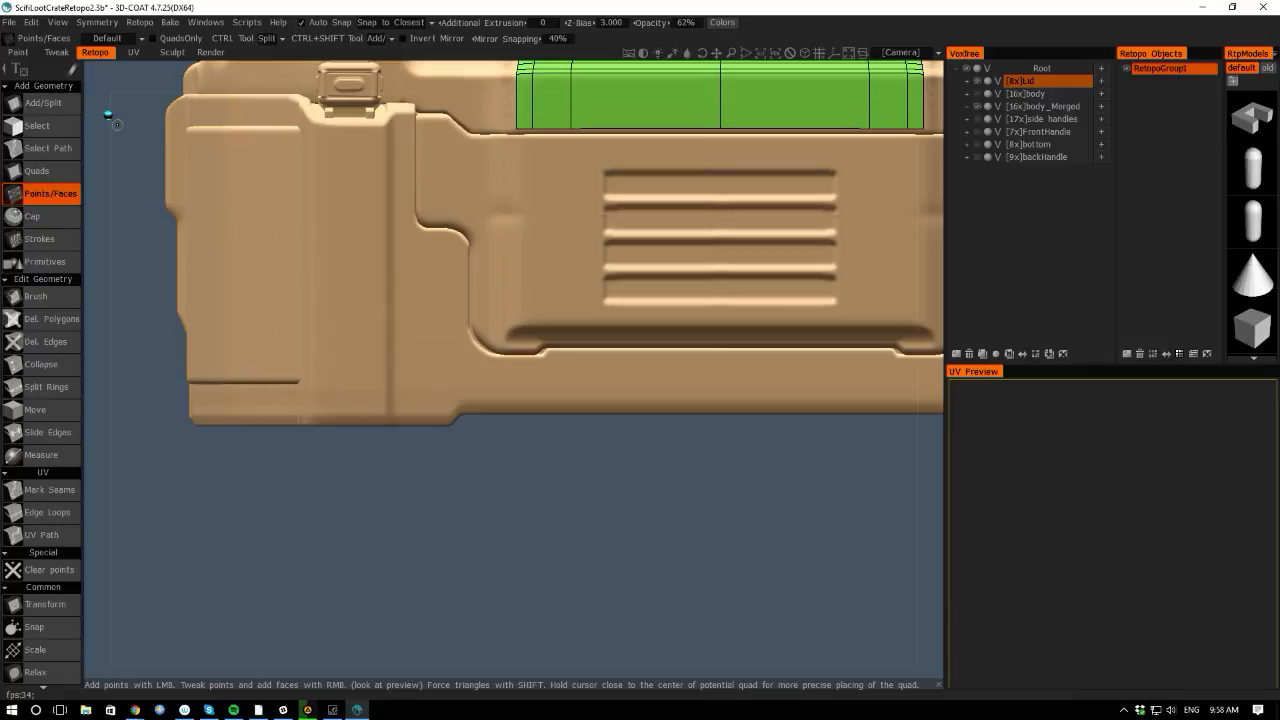
drag(104, 218, 438, 373)
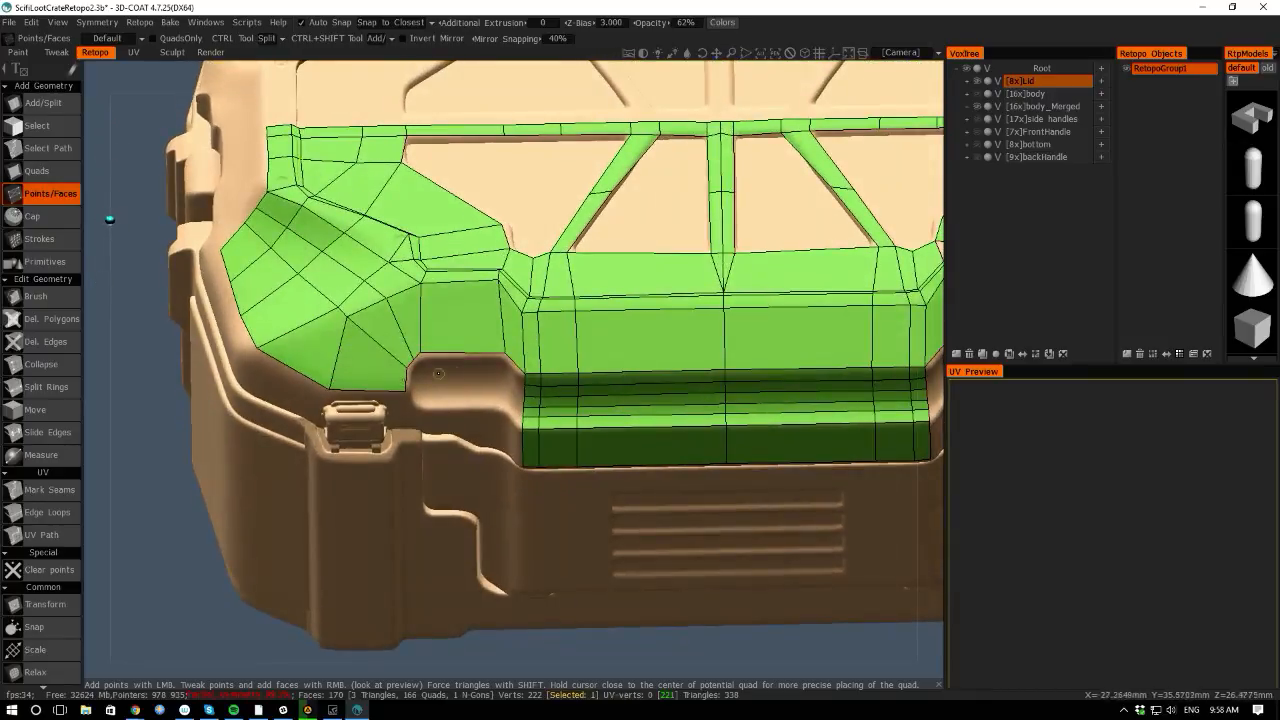
With the Strokes tool, draw three crossing strokes down over the curves spanning the latch recess, and generate a strip of quads from them.
key(space)
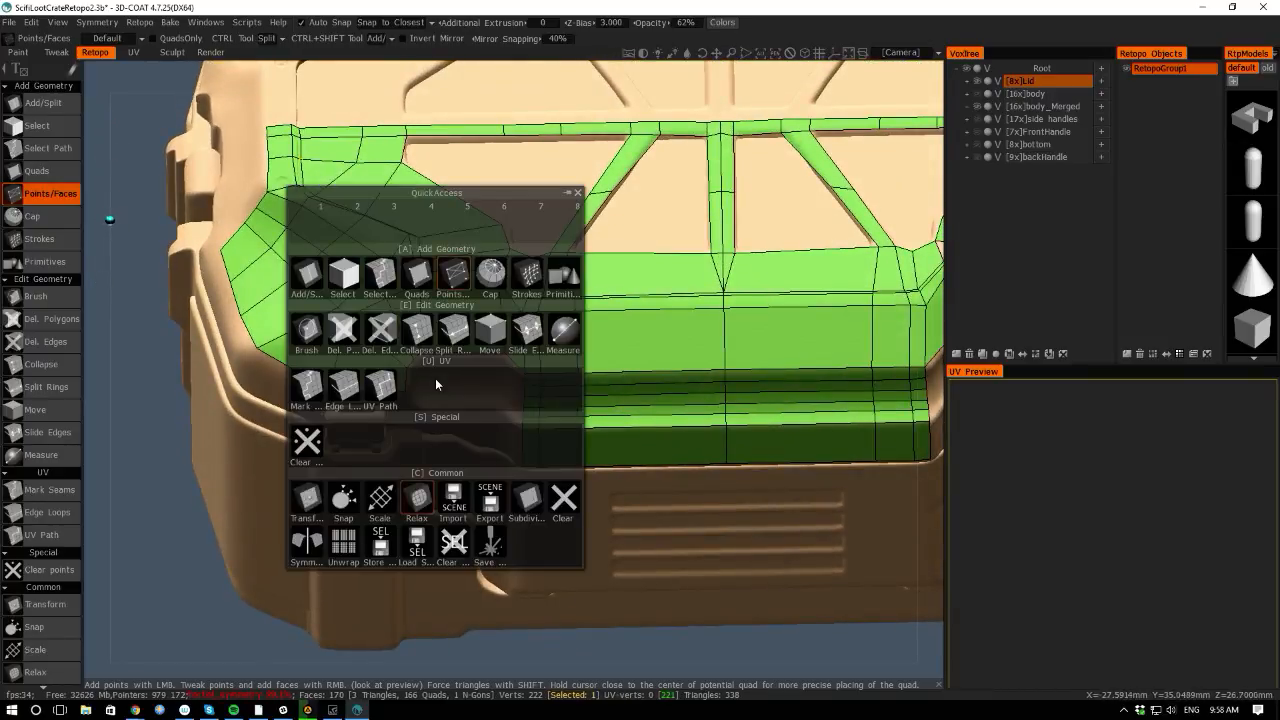
click(526, 277)
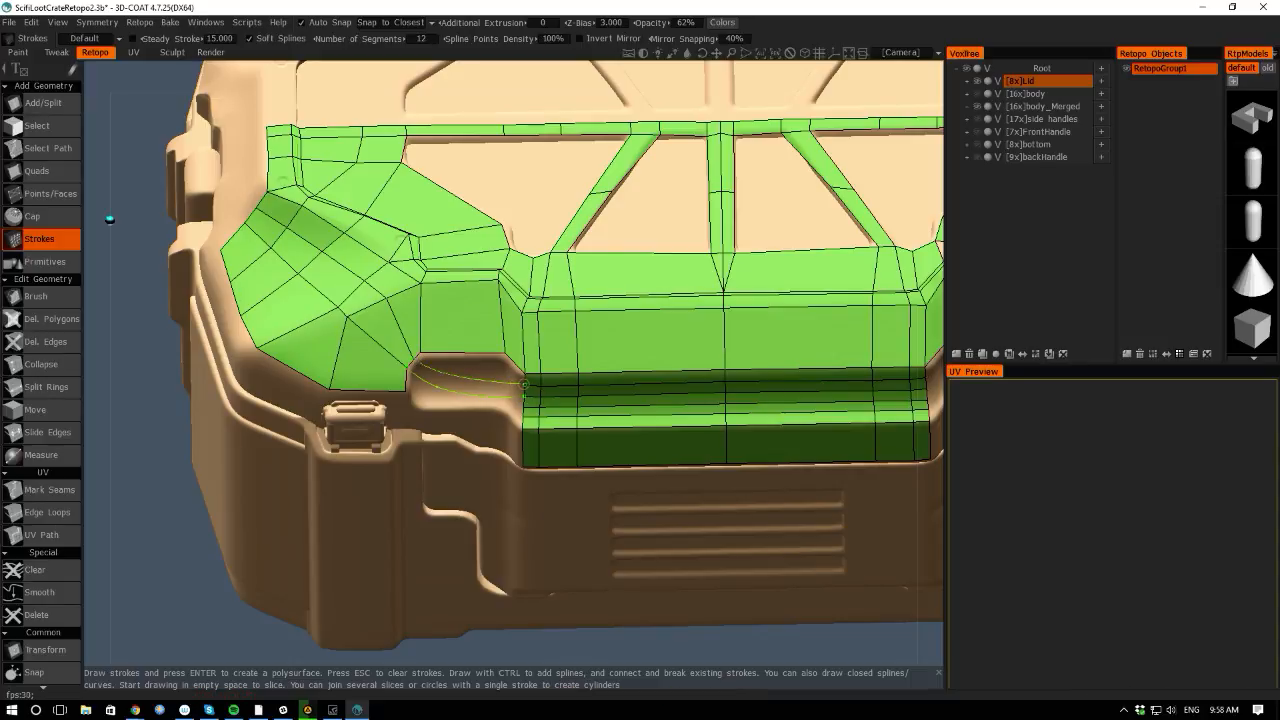
drag(503, 357, 497, 449)
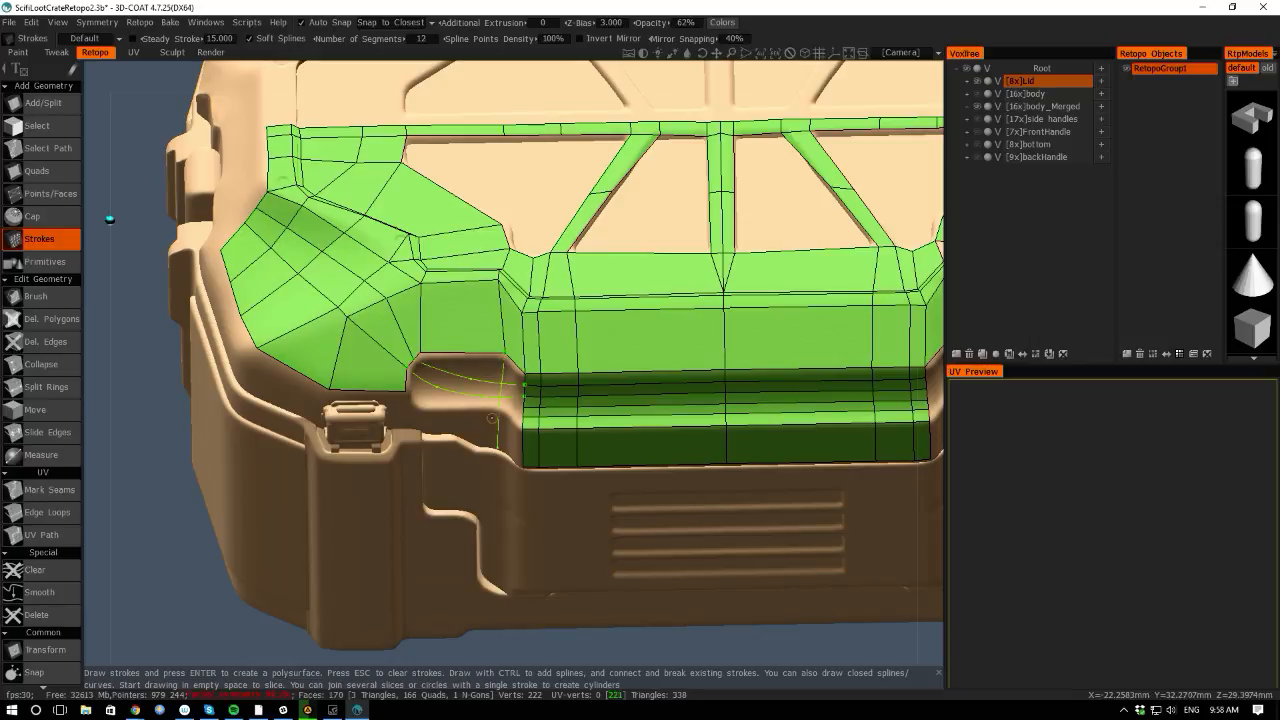
drag(421, 360, 425, 434)
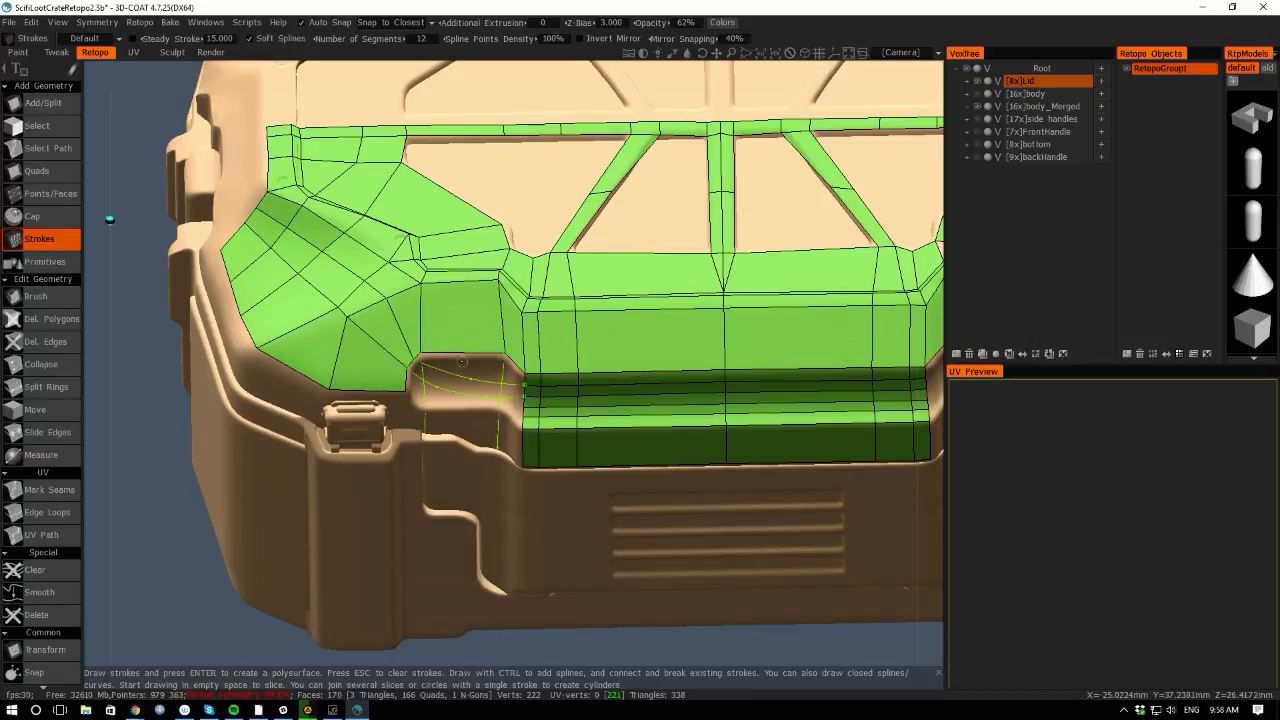
drag(465, 357, 466, 455)
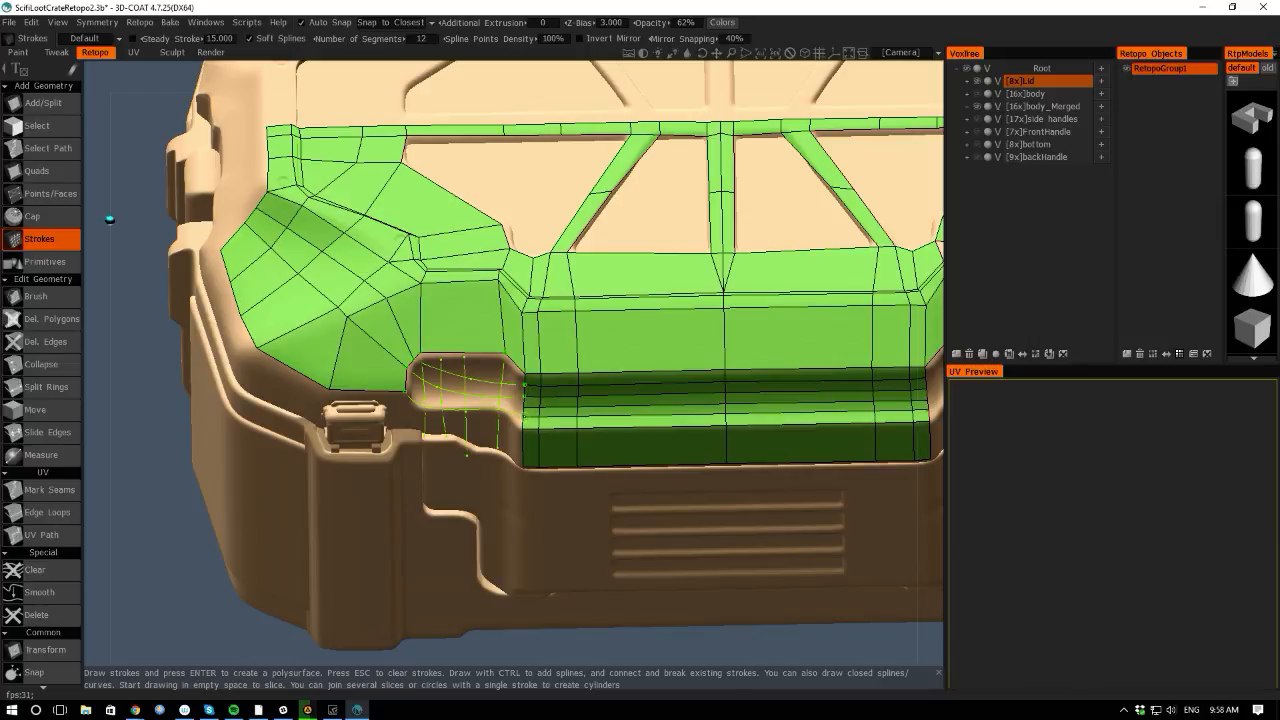
key(Return)
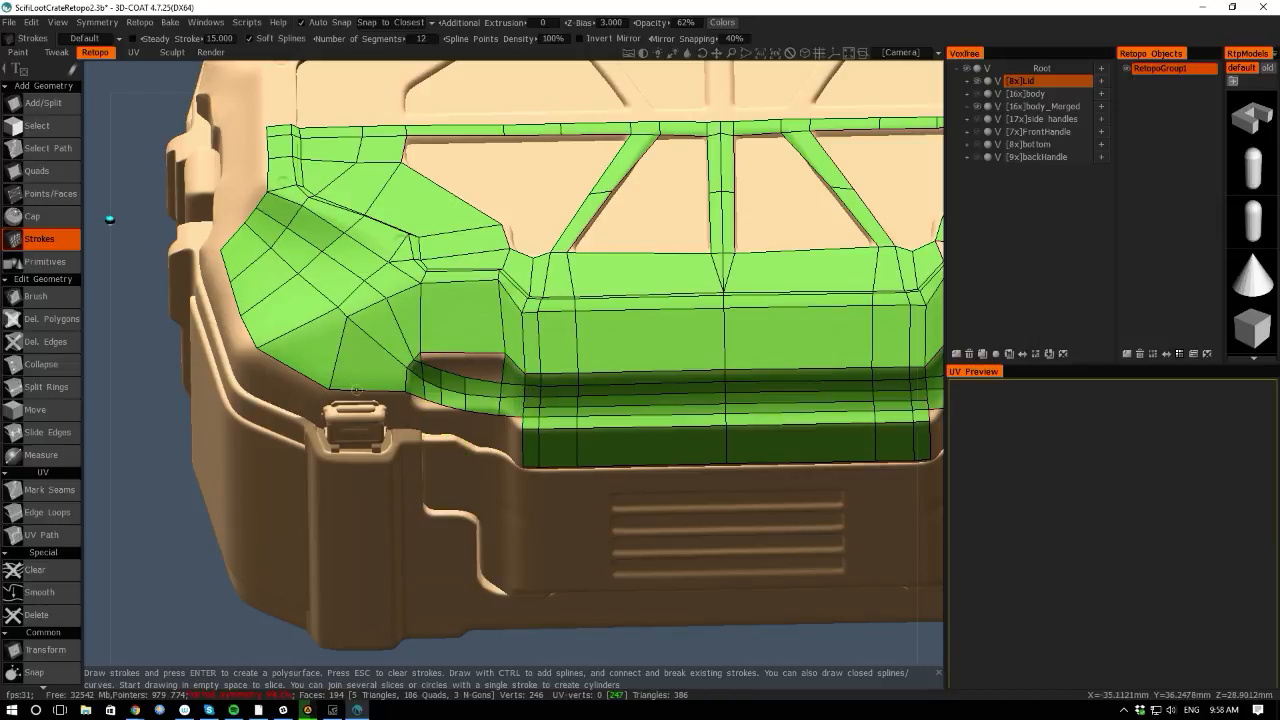
With Points/Faces, split the quad column above the latch recess down its middle and fill the gap to the recess strip with faces.
right_drag(148, 444, 172, 455)
key(space)
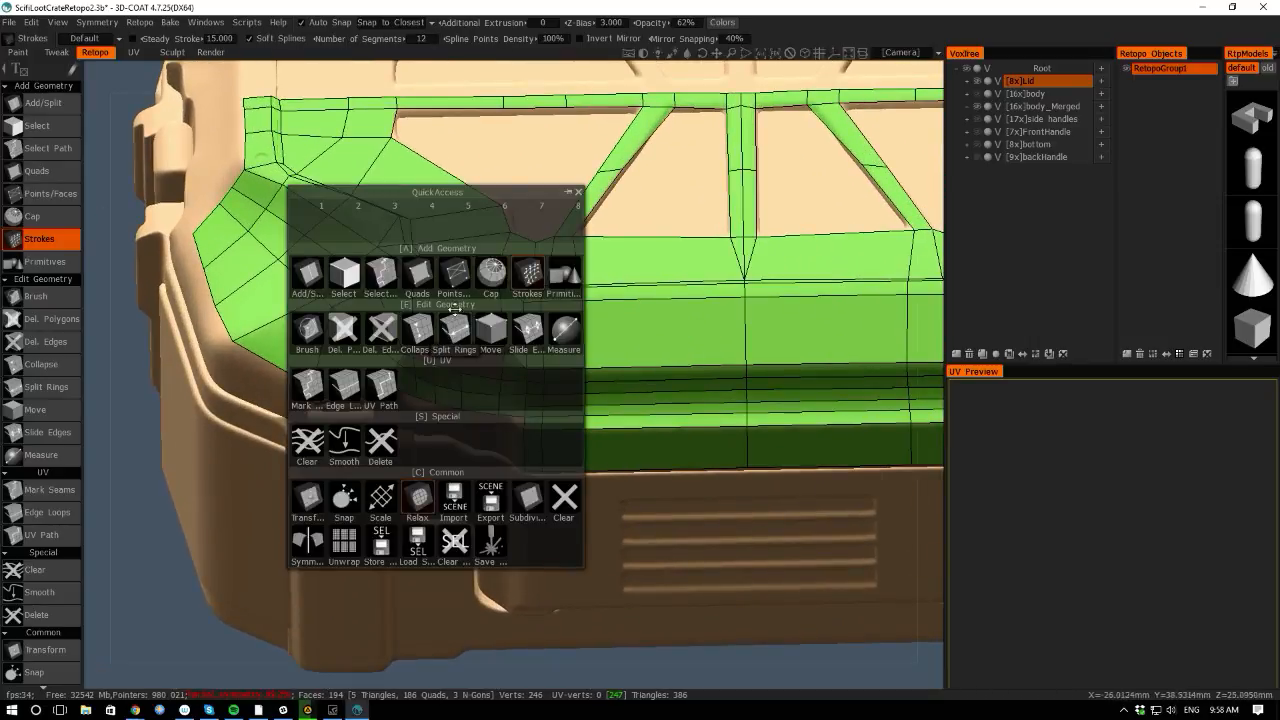
click(452, 275)
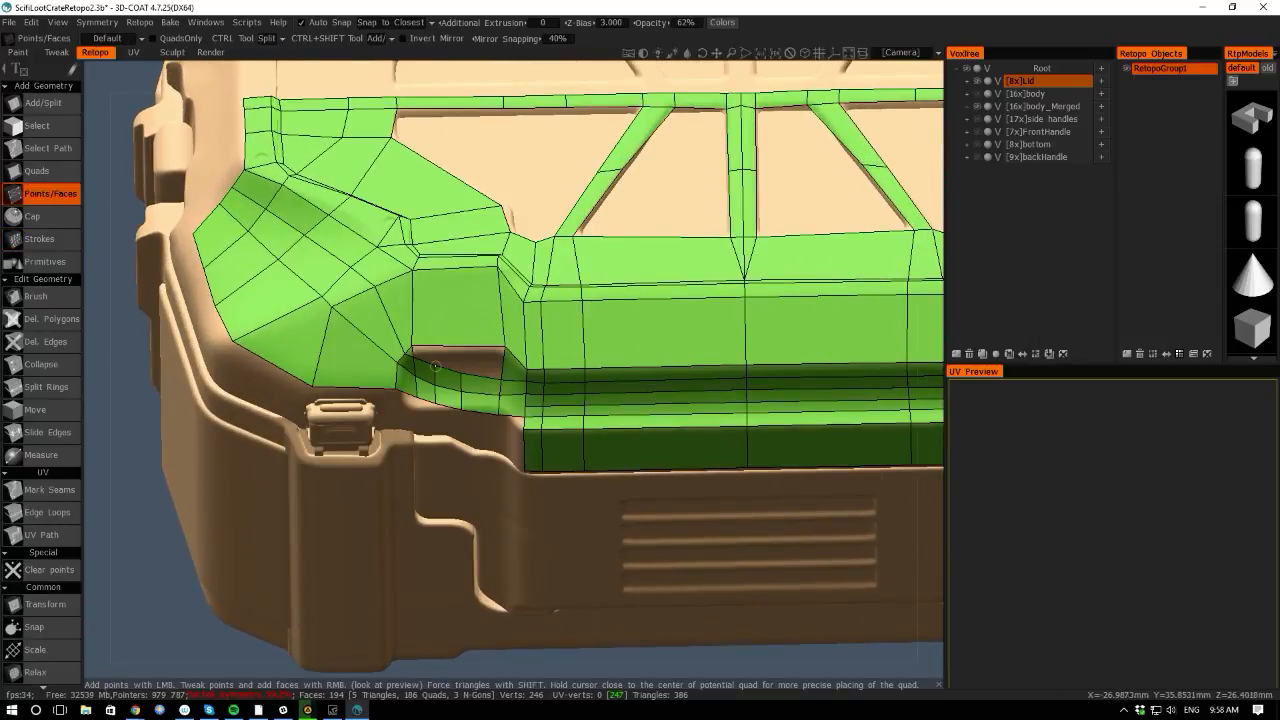
right_drag(435, 366, 460, 366)
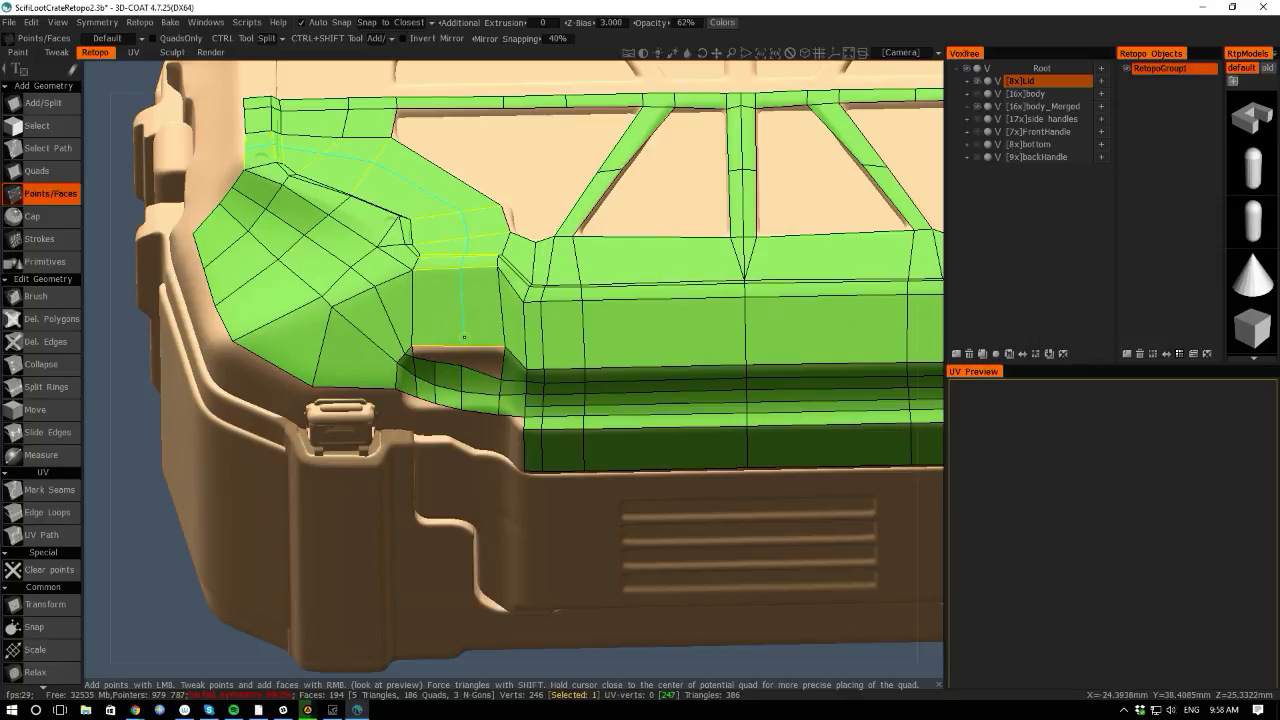
ctrl+click(462, 336)
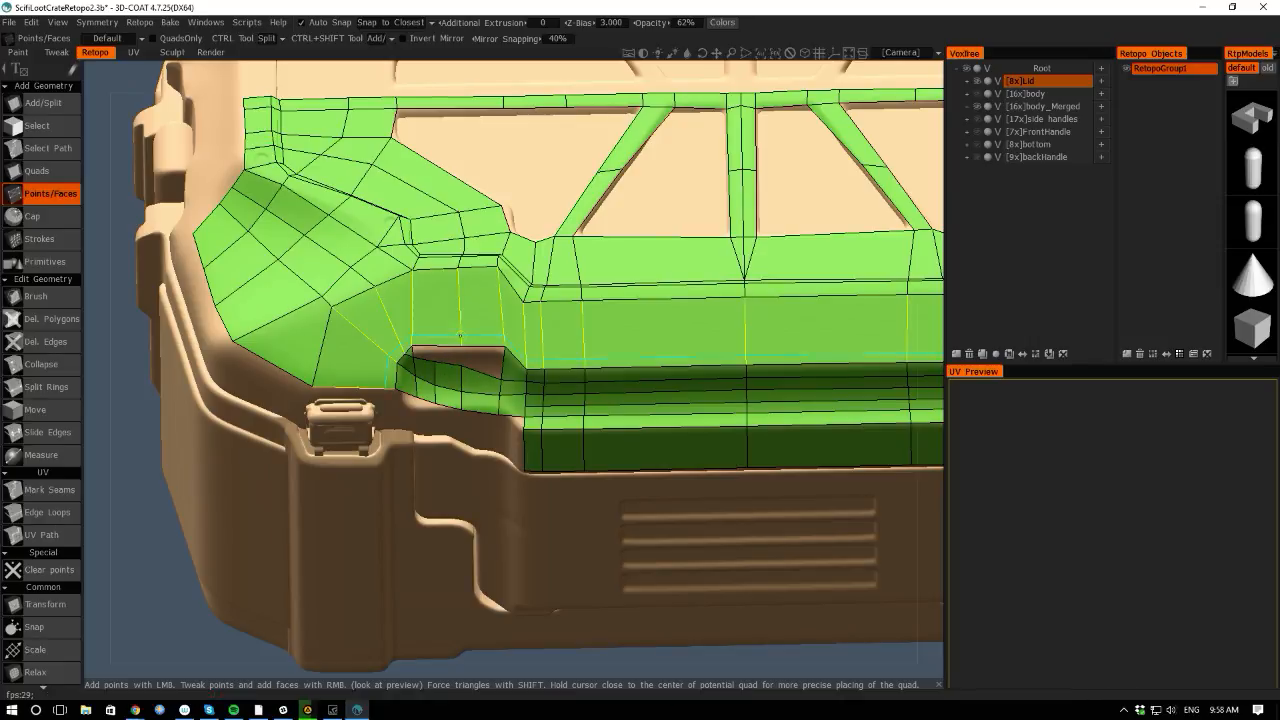
right_click(458, 362)
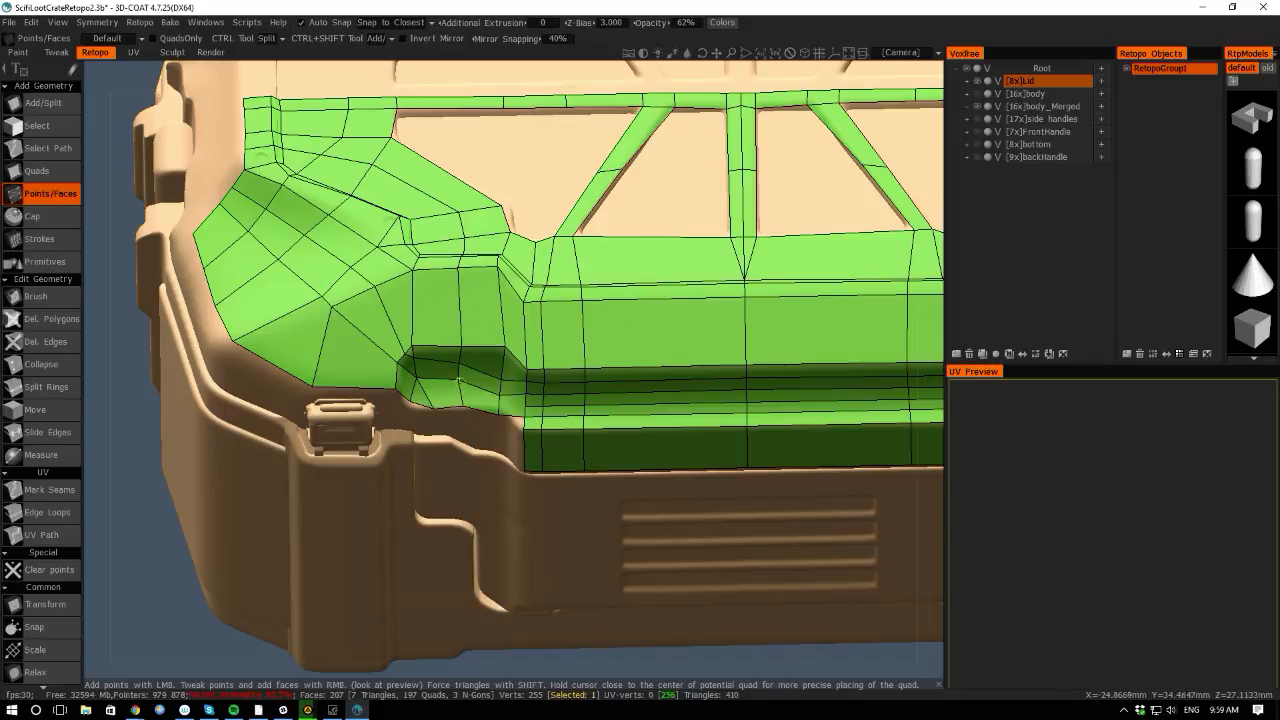
ctrl+click(458, 394)
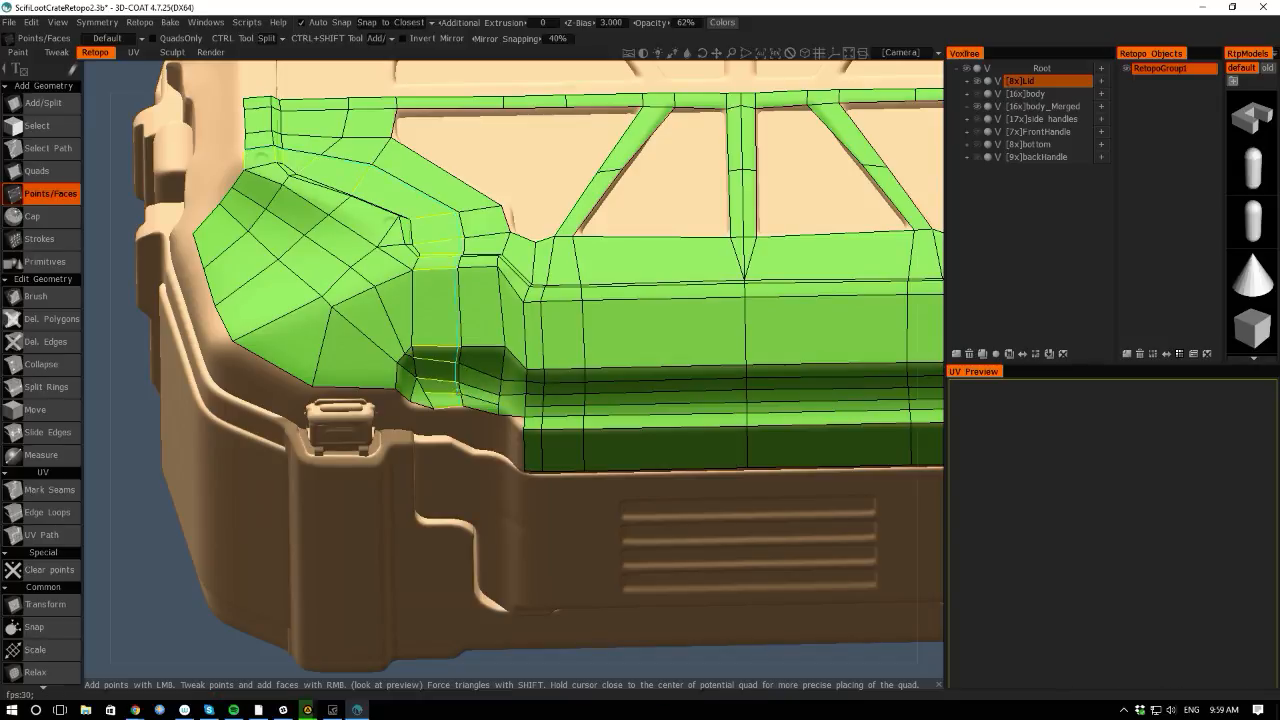
With the Add/Split tool, divide the remaining many-sided face where the recess strip meets the front panel into quads and adjust its lower-edge vertex.
key(space)
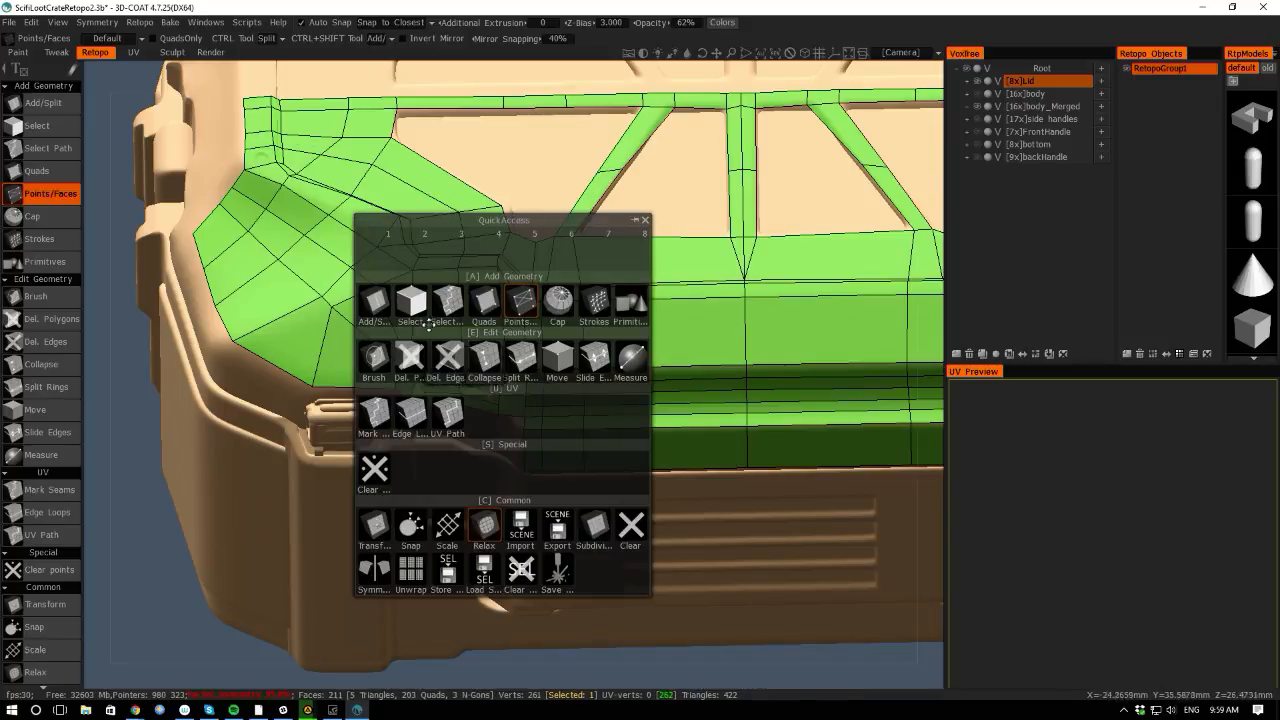
click(376, 302)
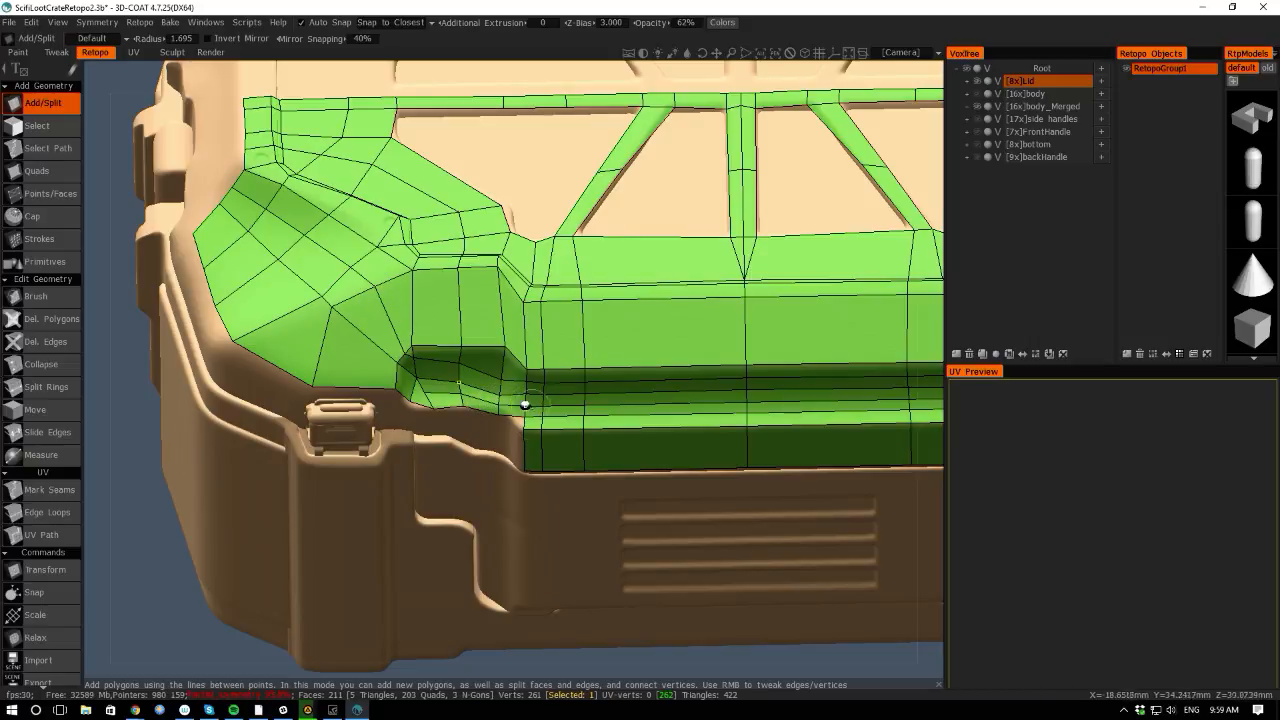
right_drag(498, 413, 499, 404)
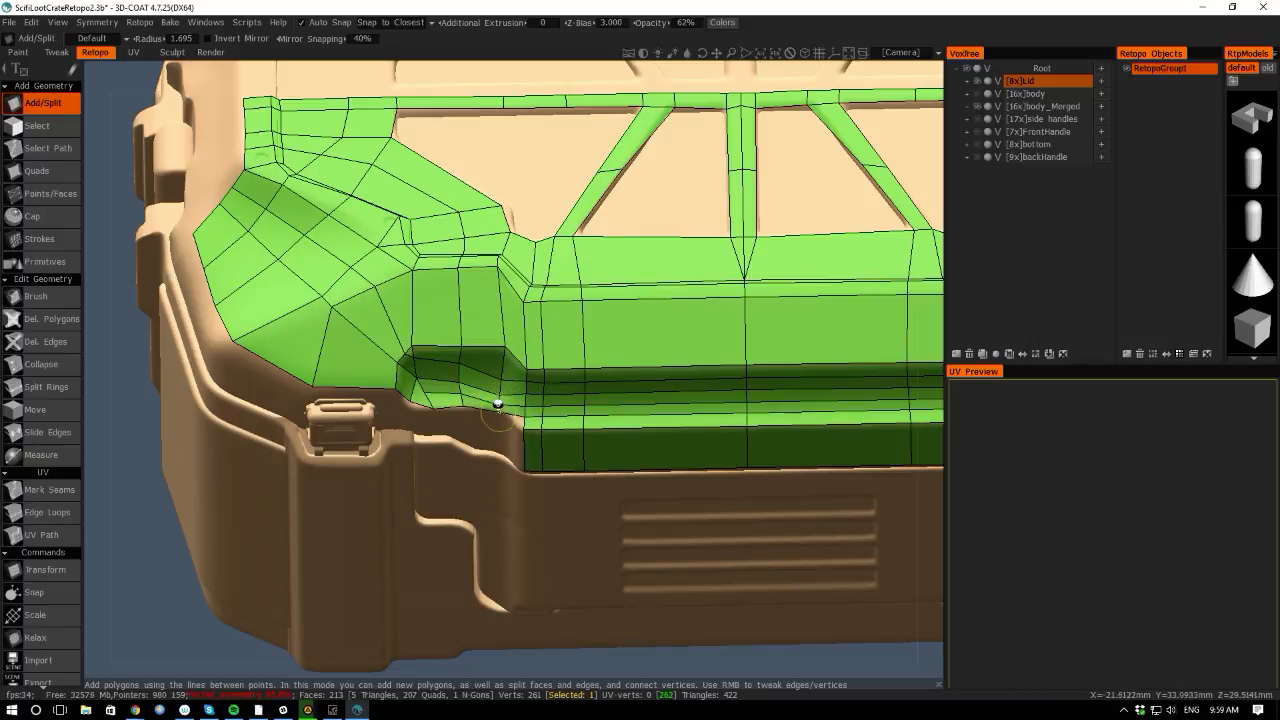
key(ctrl+z)
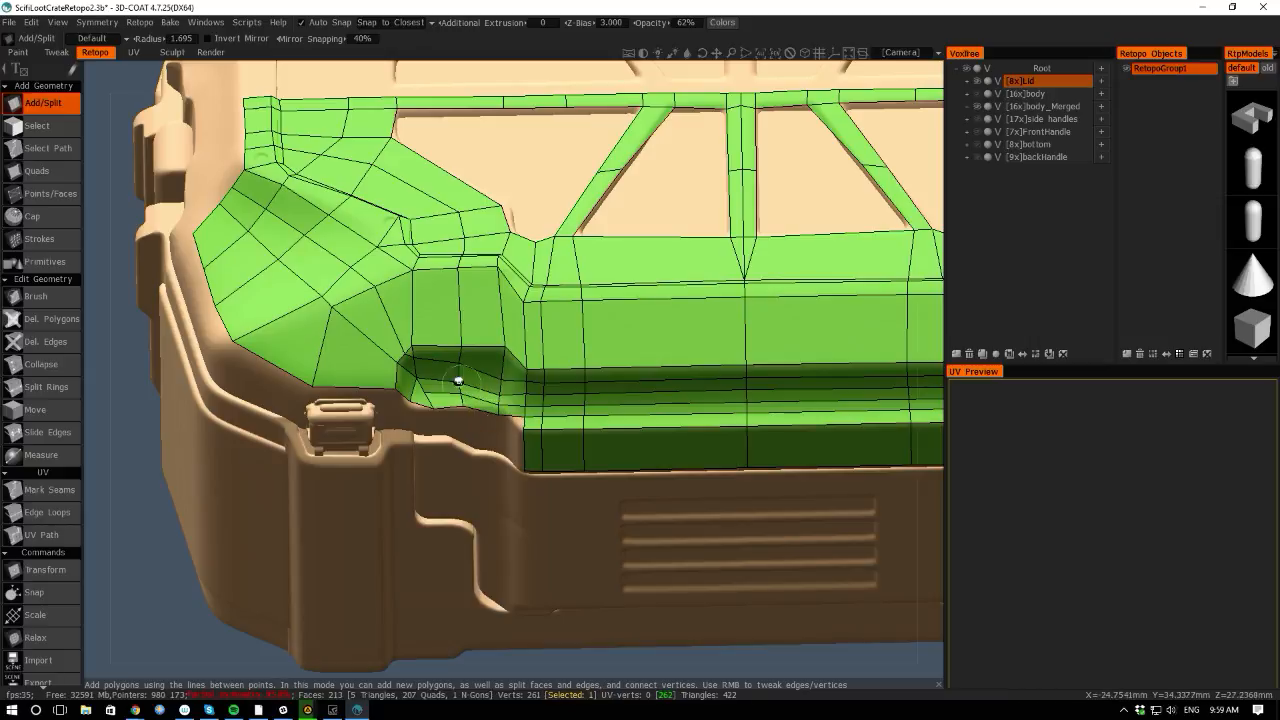
scroll(489, 428, up, 5)
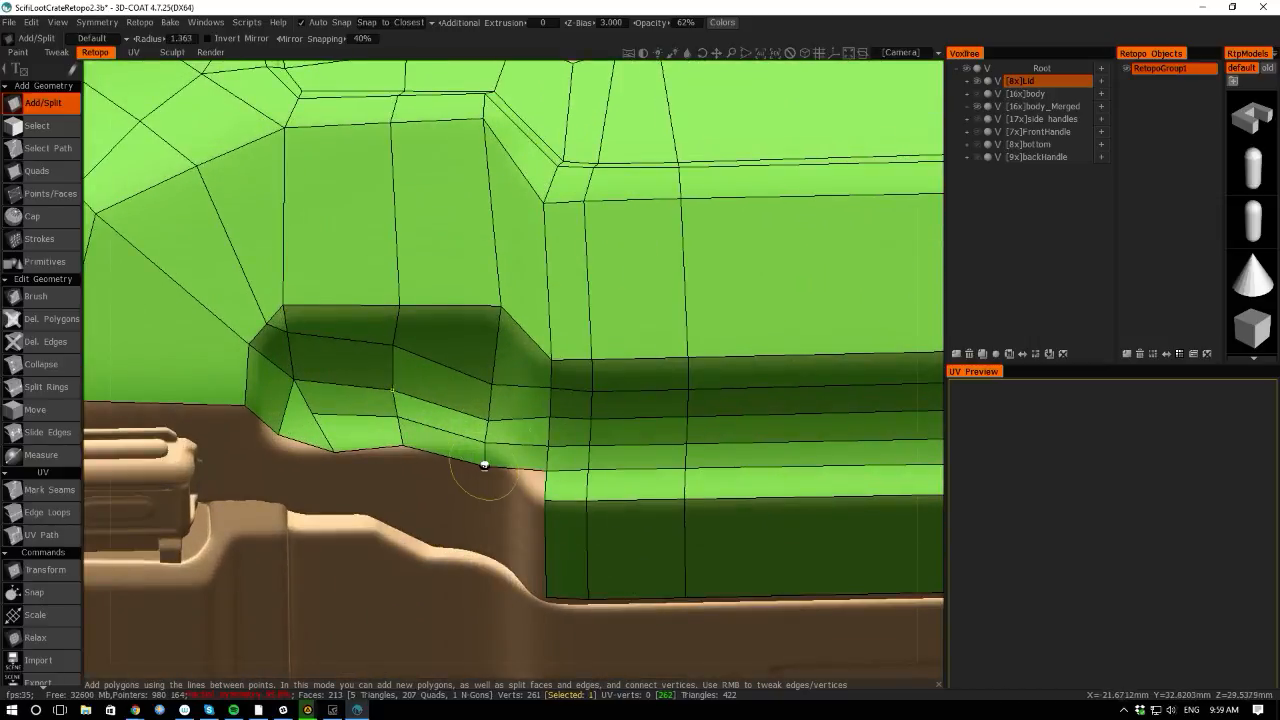
Try to move the recess's lower-edge vertex nearest the front panel up close to the loop above it, and undo each attempt.
drag(484, 465, 484, 444)
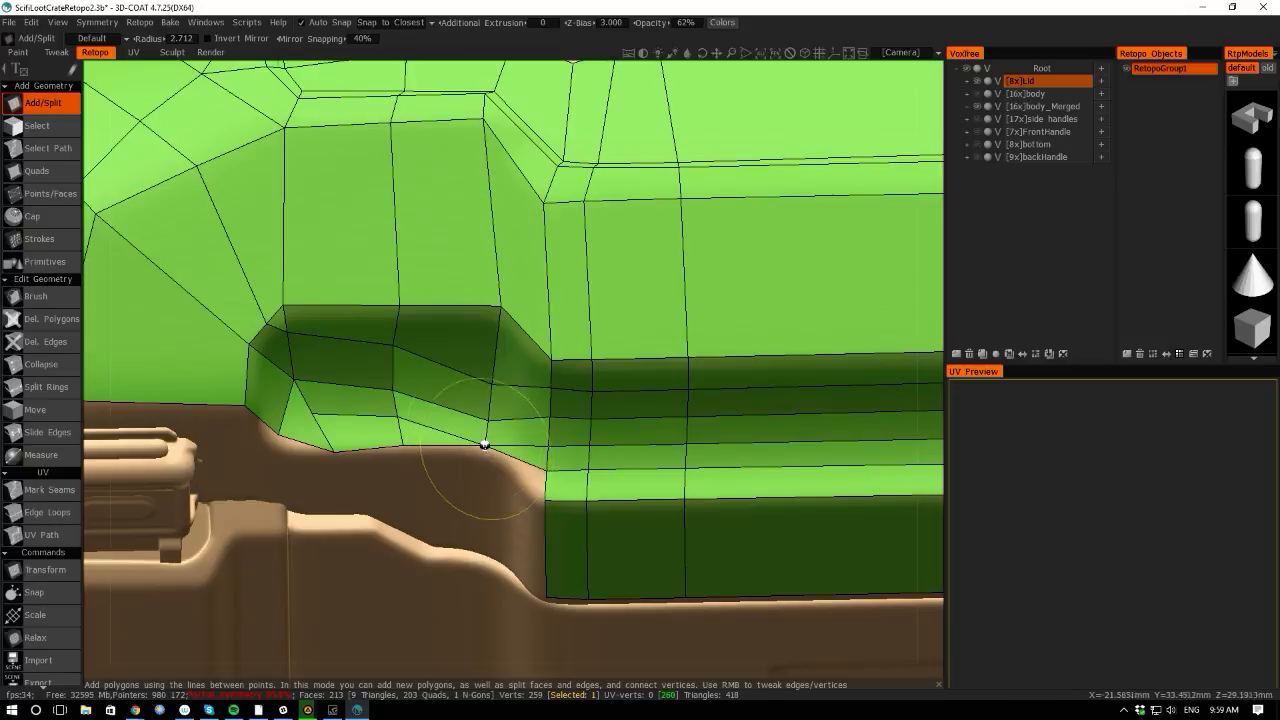
key(ctrl+z)
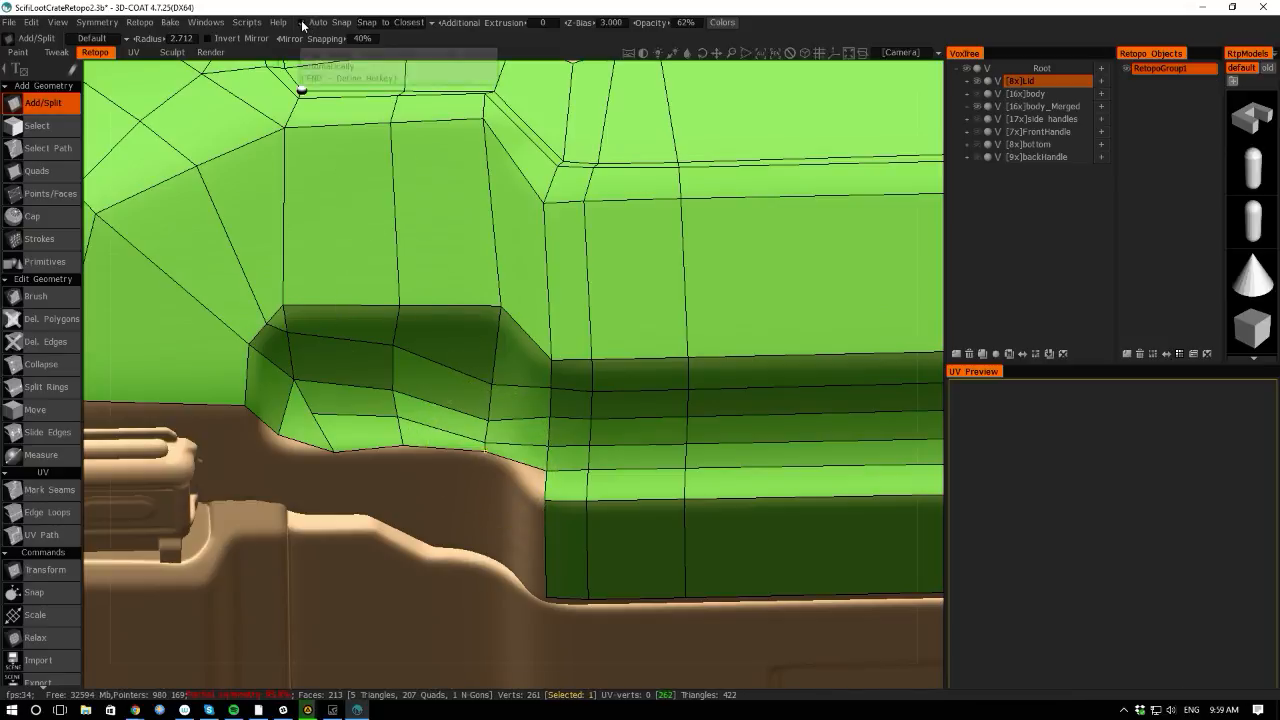
drag(486, 448, 484, 441)
key(ctrl+z)
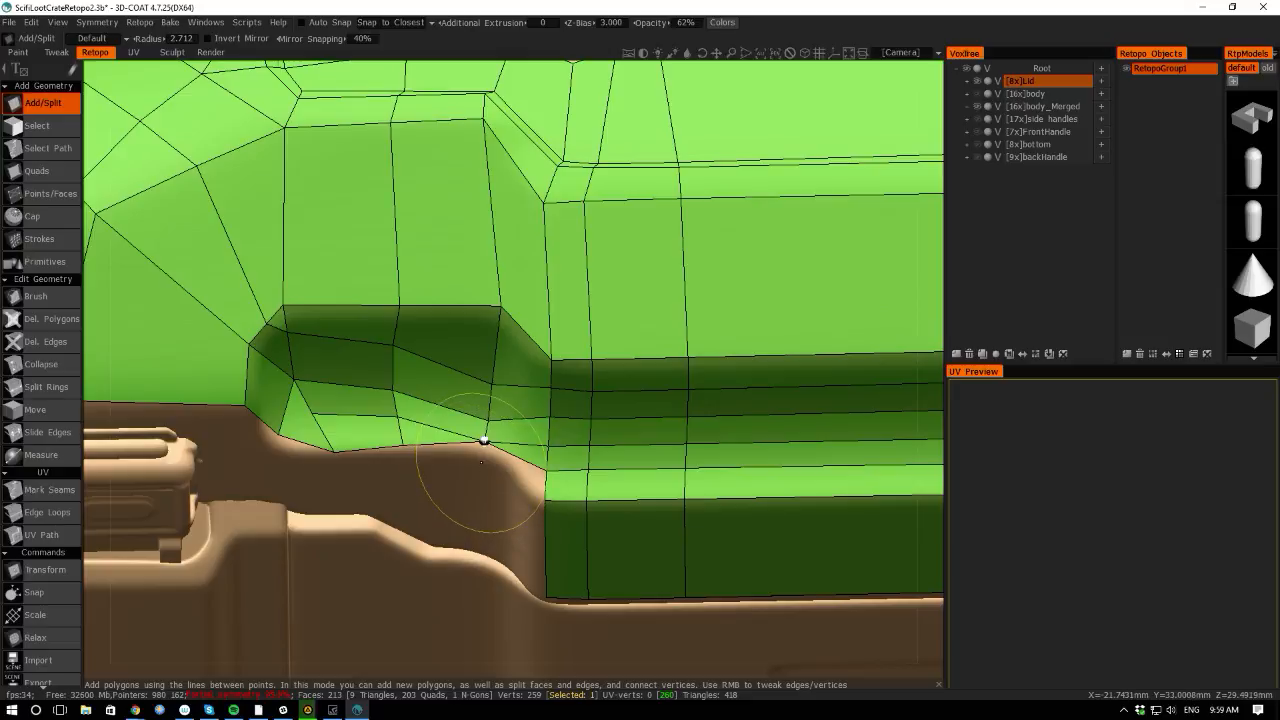
right_drag(488, 461, 486, 443)
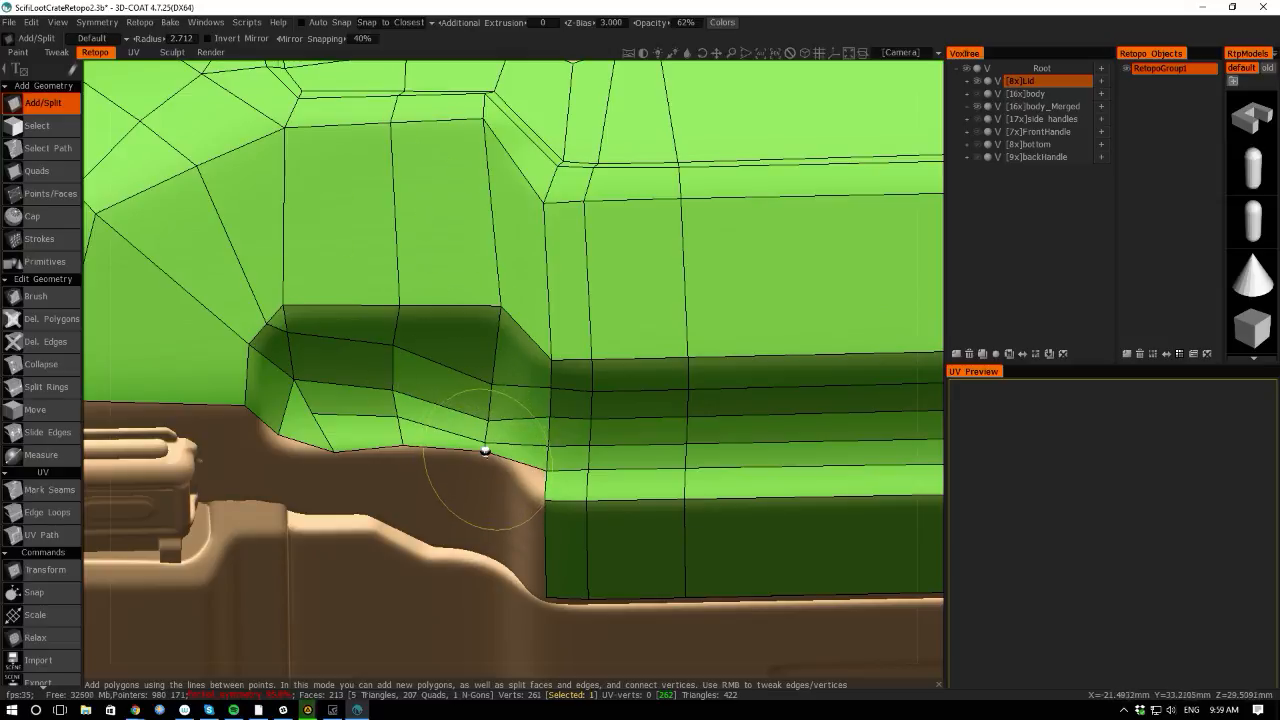
key(ctrl+z)
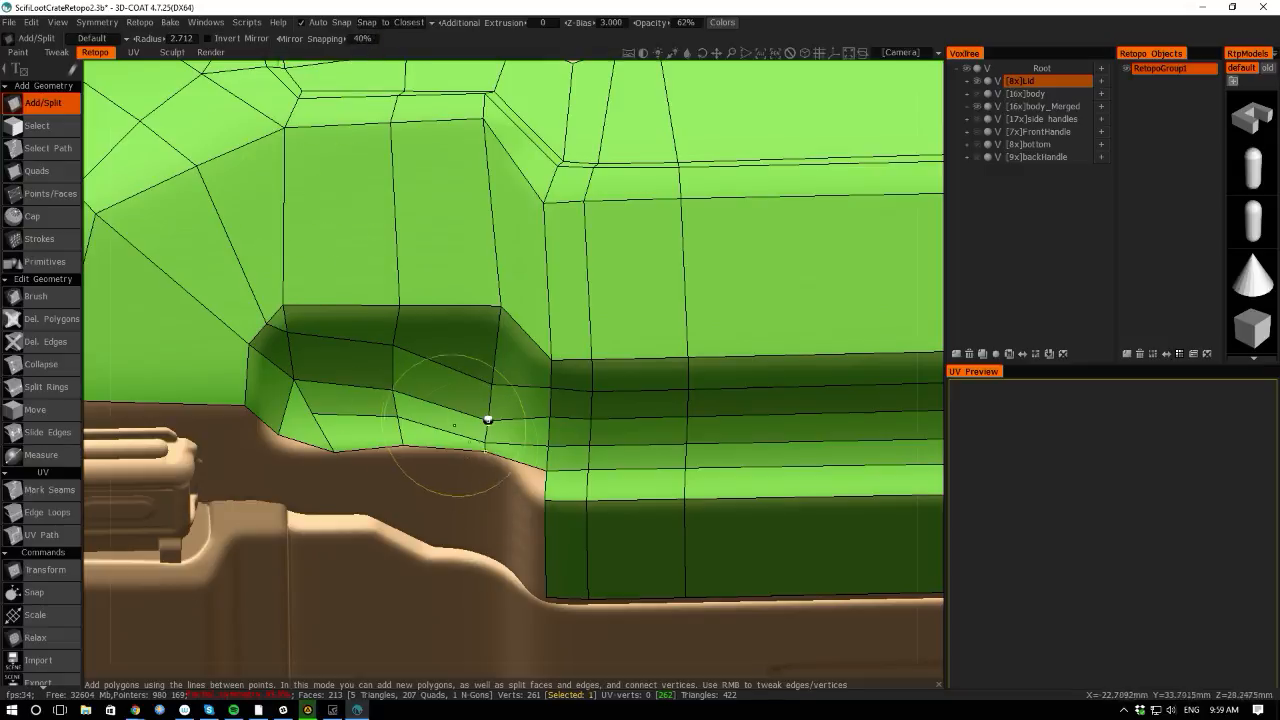
Review the symmetry settings to check which mirror axis is enabled.
click(167, 24)
mouse_move(145, 24)
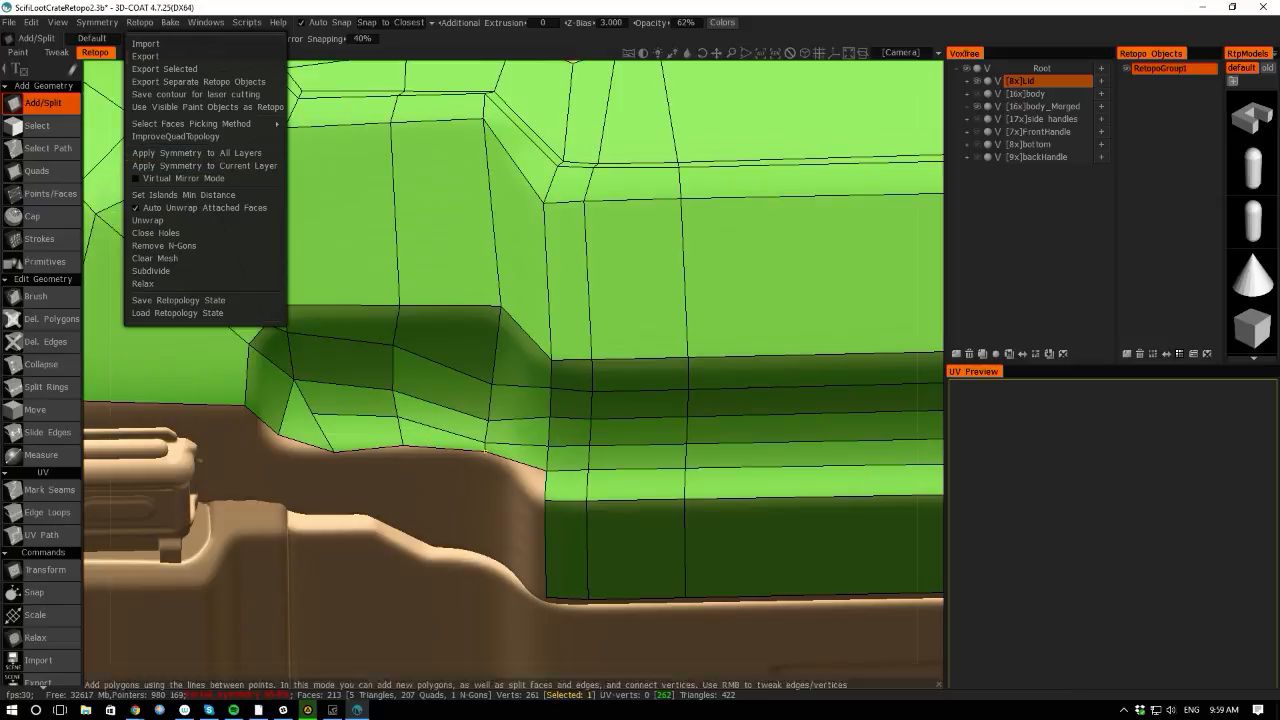
mouse_move(70, 28)
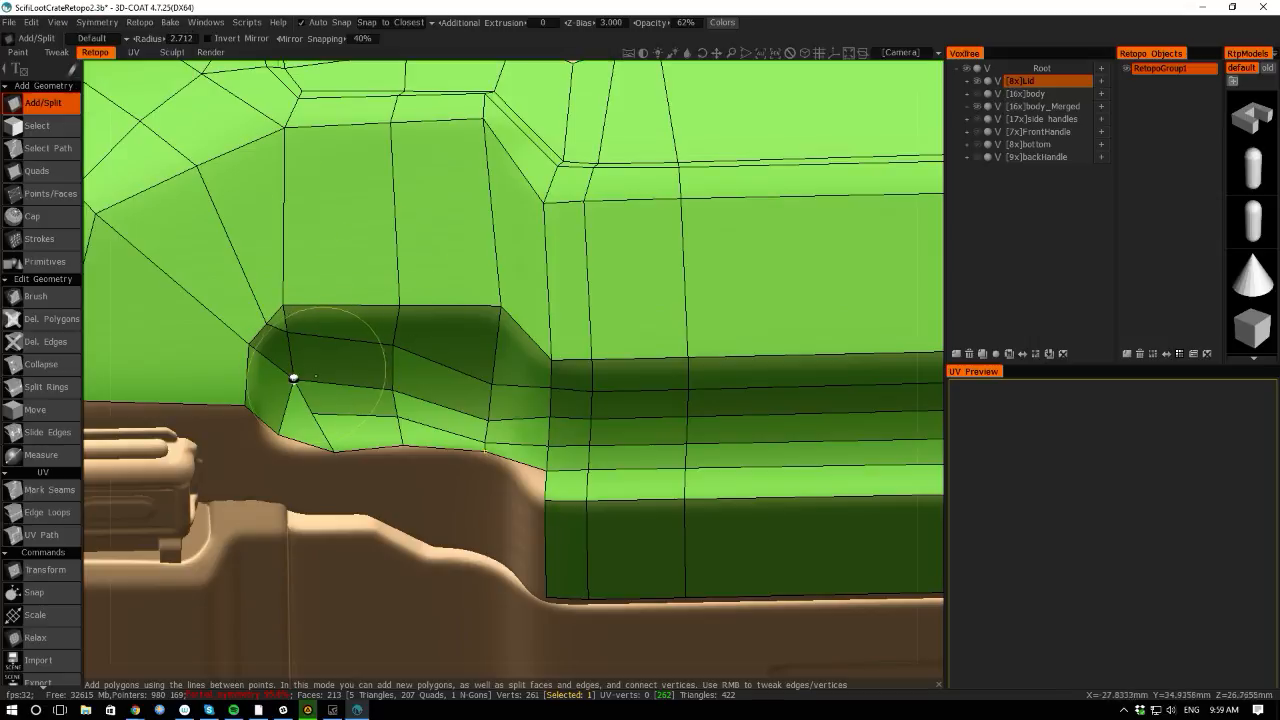
key(s)
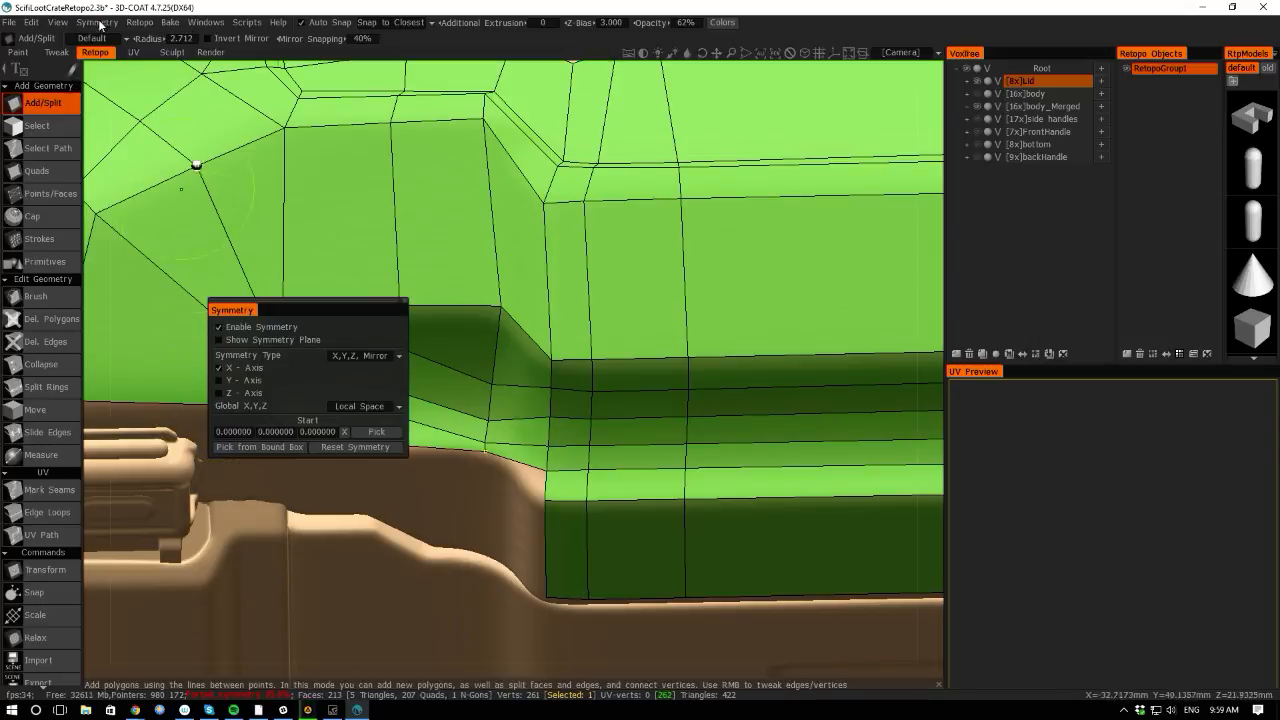
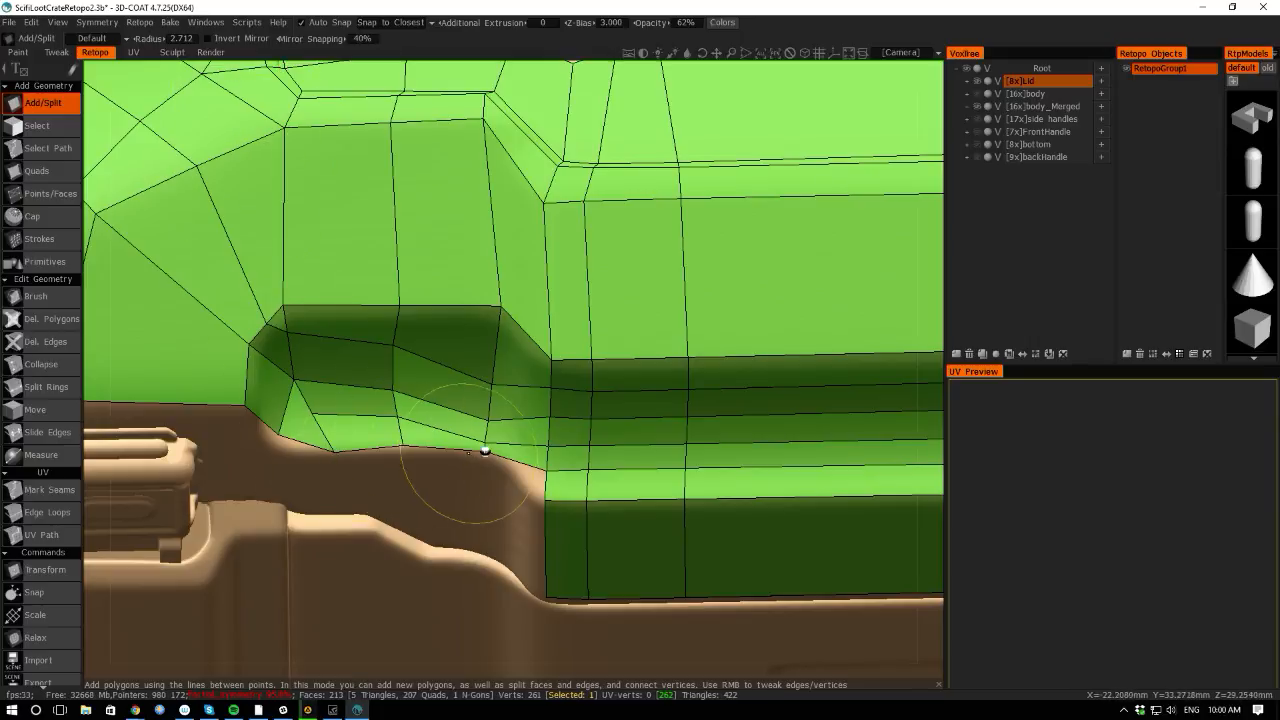
Reduce the Add/Split radius to 0.730 and tweak the recess's inner vertices, raising the column nearest the front panel and evening out the lower row.
key(bracketleft)
key(bracketleft)
key(bracketleft)
key(bracketleft)
key(bracketleft)
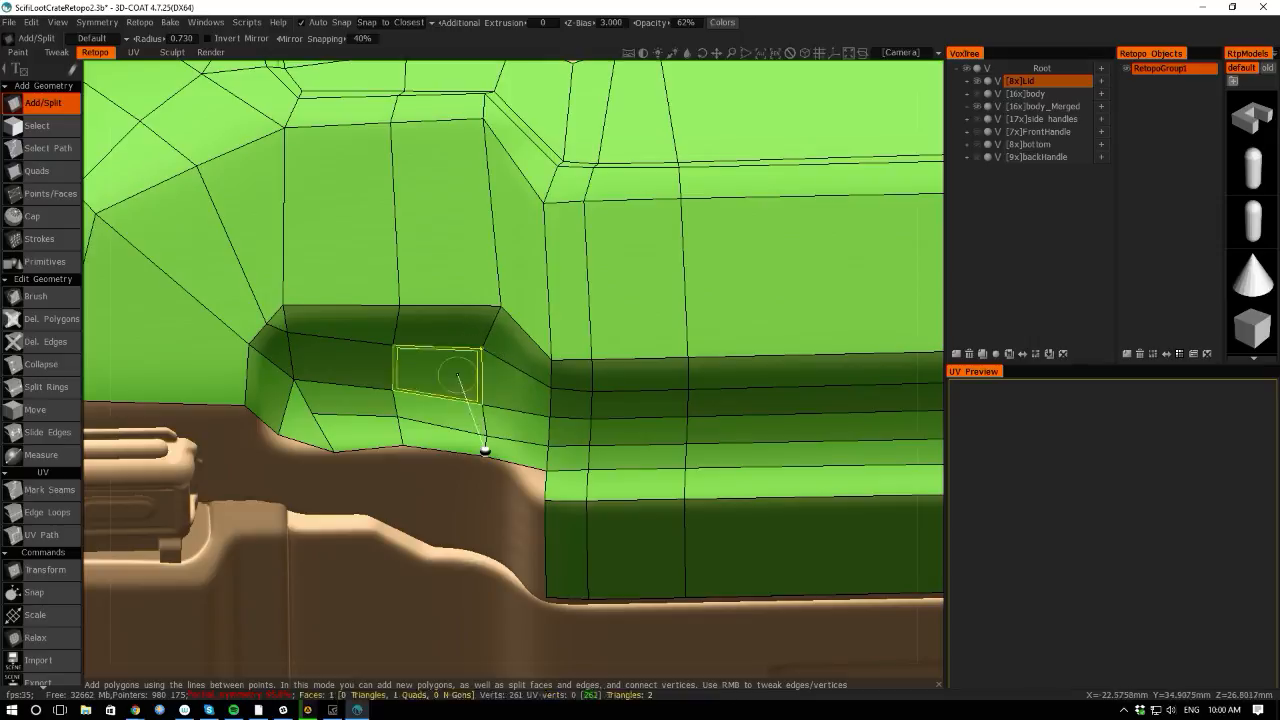
click(485, 450)
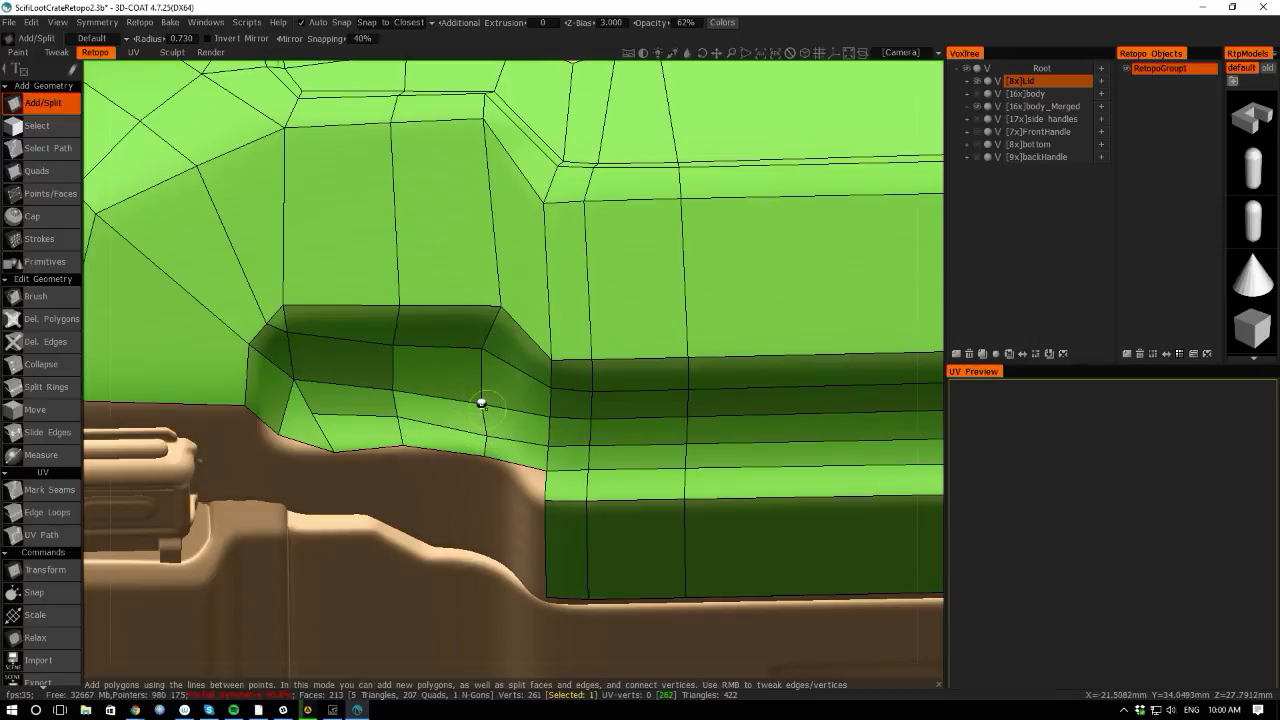
right_drag(394, 383, 396, 392)
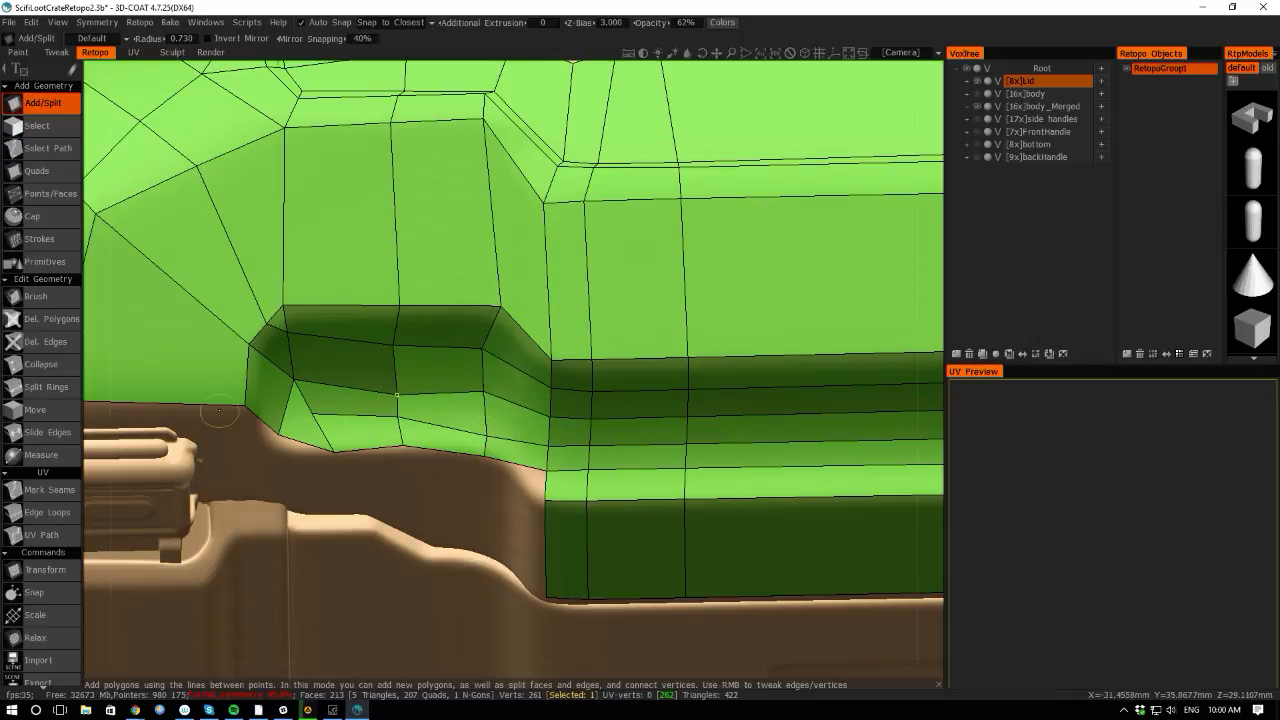
right_drag(309, 409, 331, 403)
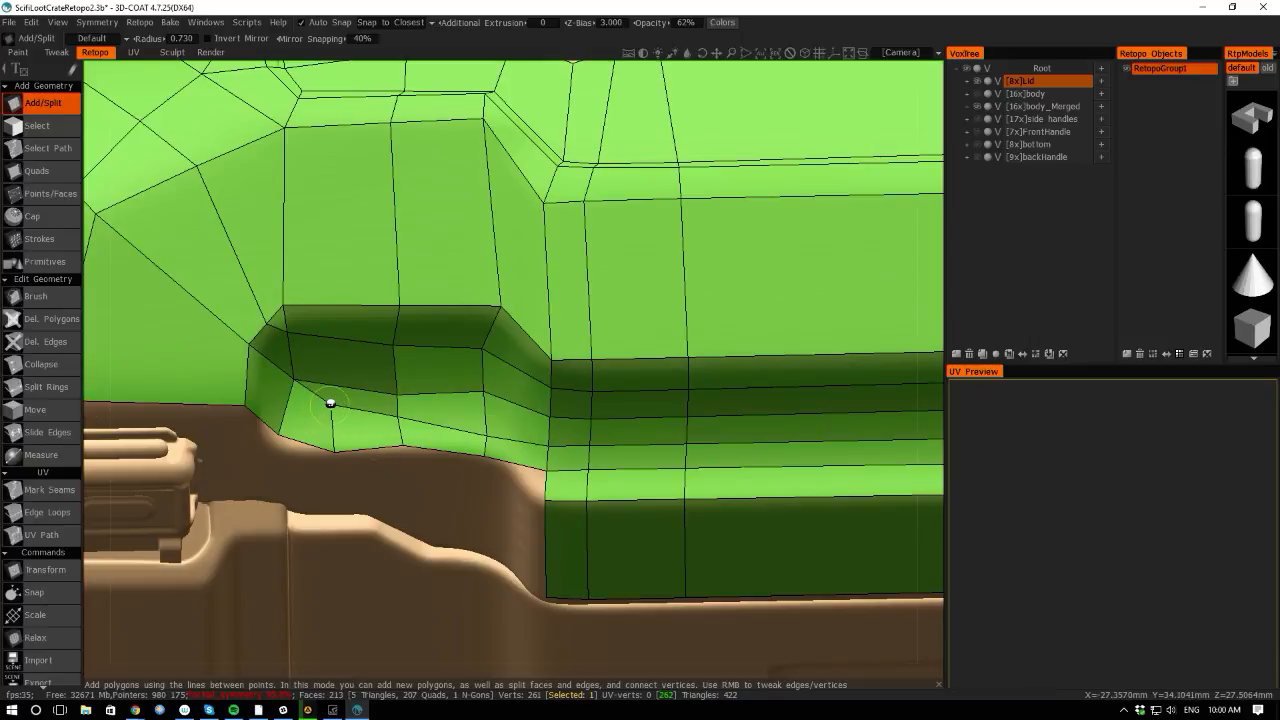
Tweak the recess's outer corner and middle-column vertices so the loops follow the recess contour and its lower edge runs straight.
right_drag(277, 437, 252, 411)
right_drag(249, 344, 266, 323)
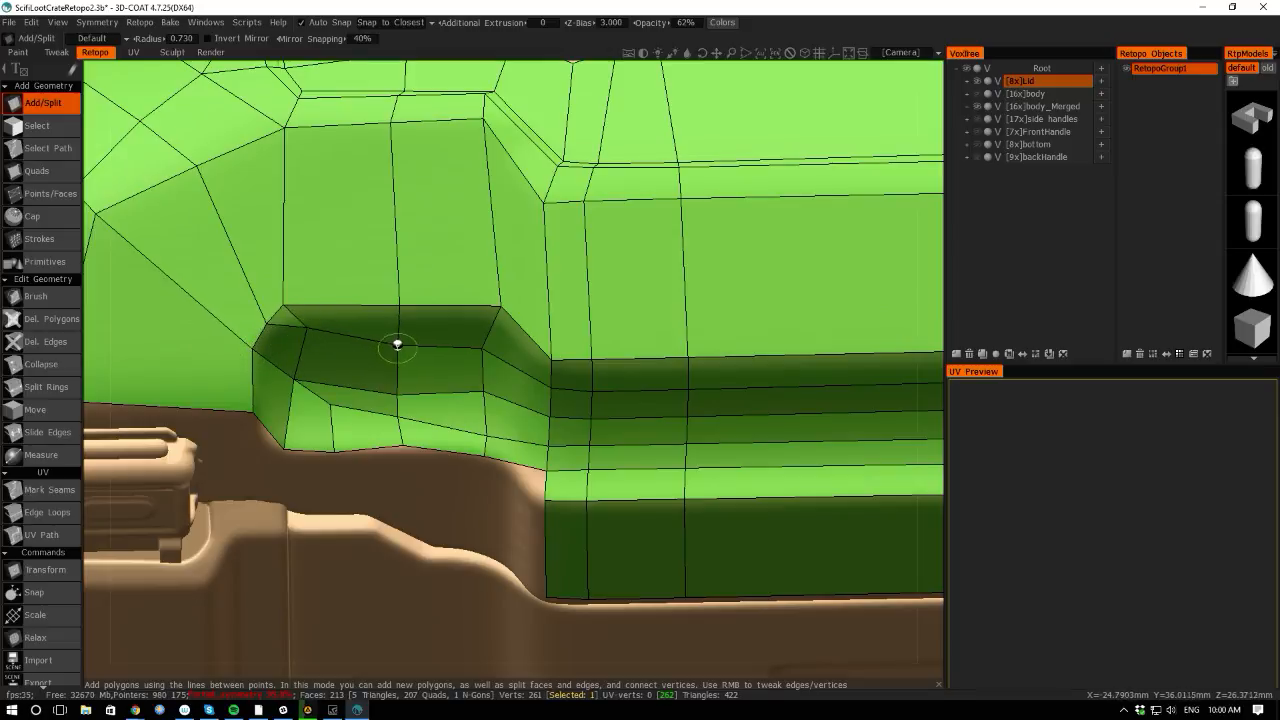
right_drag(400, 343, 398, 328)
right_drag(397, 392, 397, 369)
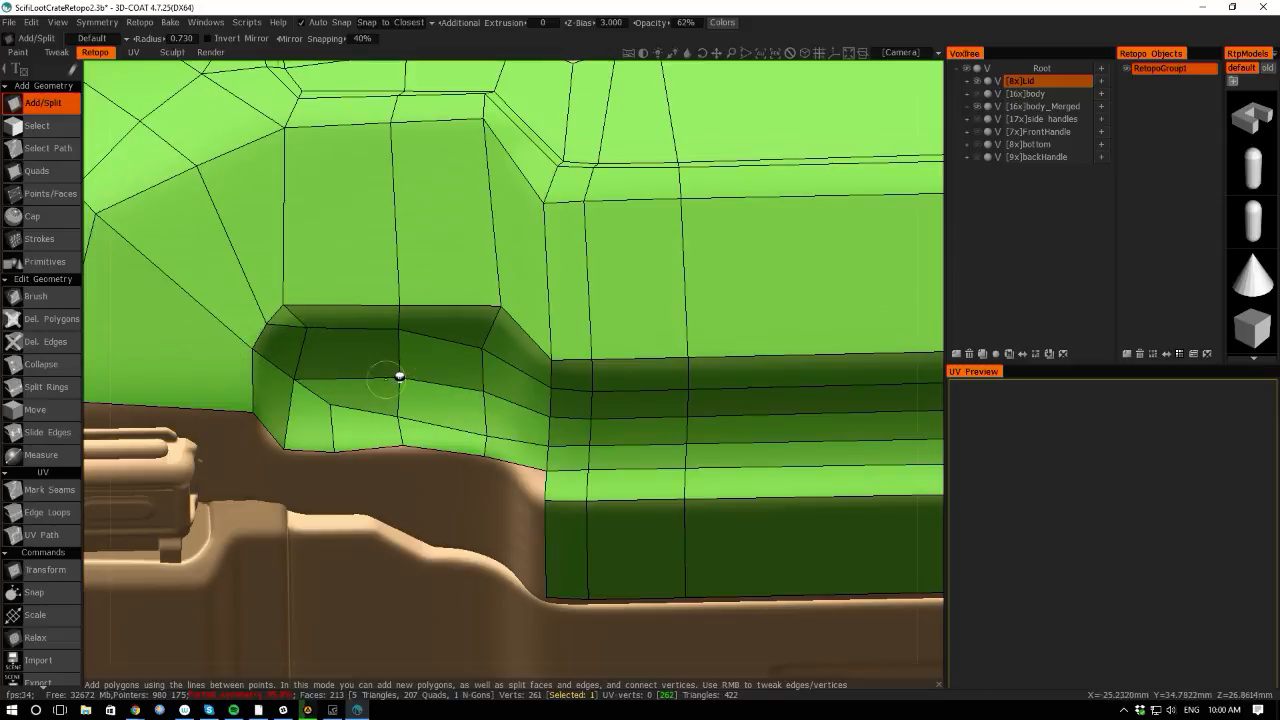
right_drag(330, 403, 331, 417)
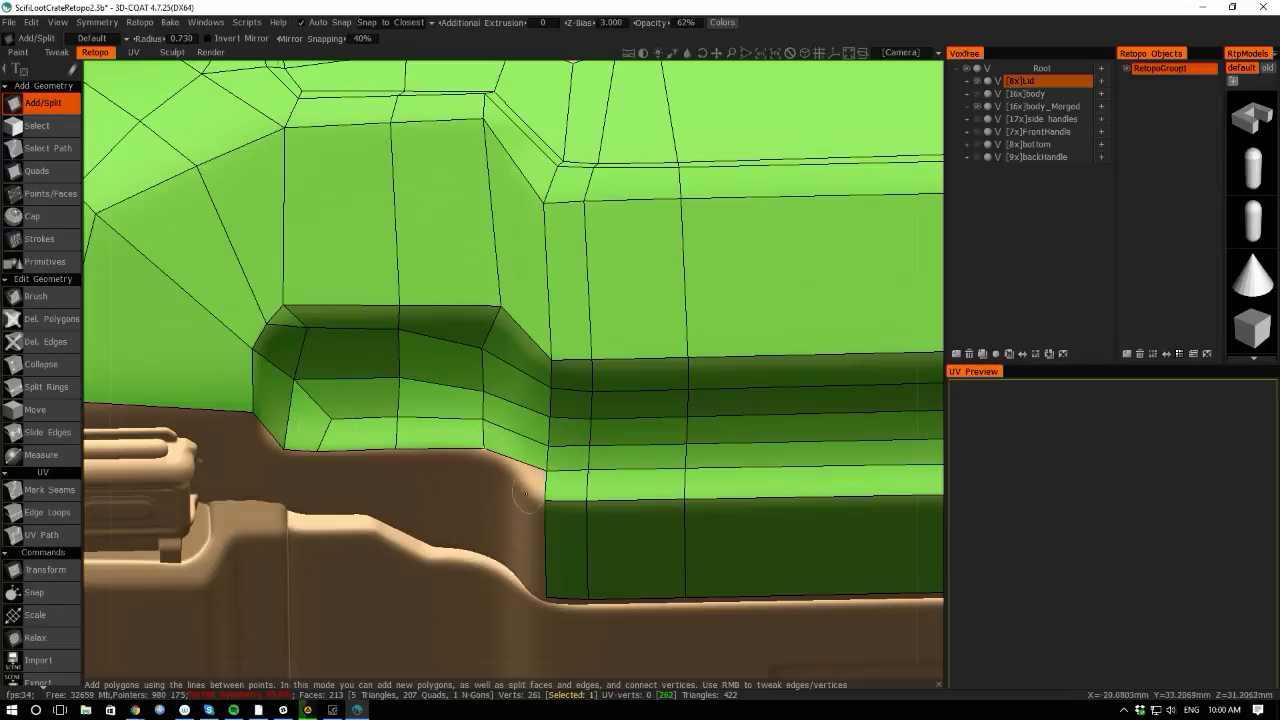
key(space)
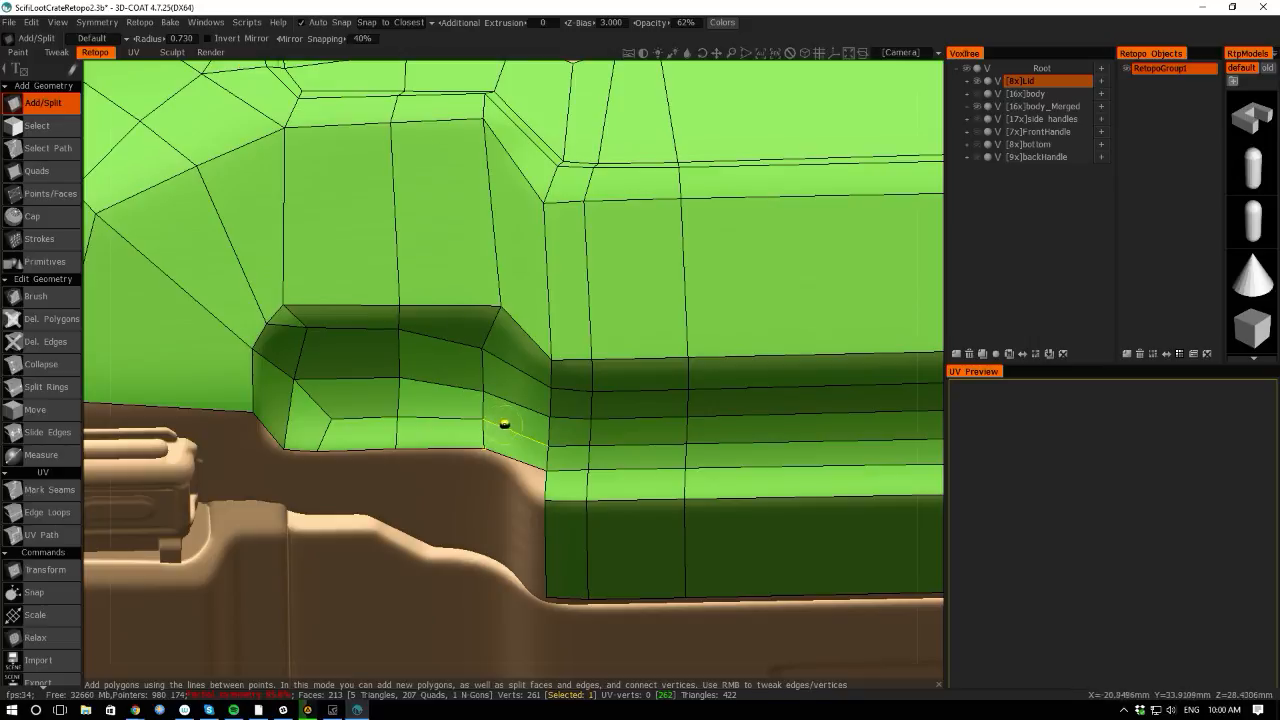
key(space)
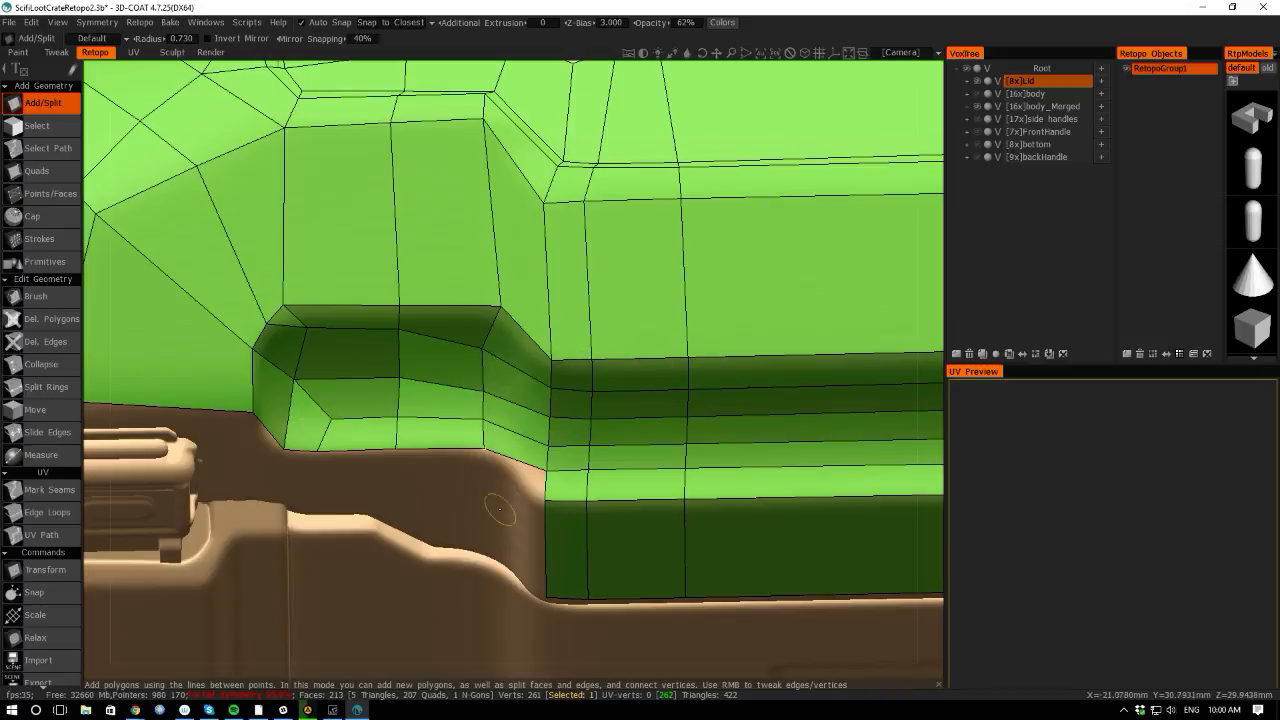
key(space)
click(542, 510)
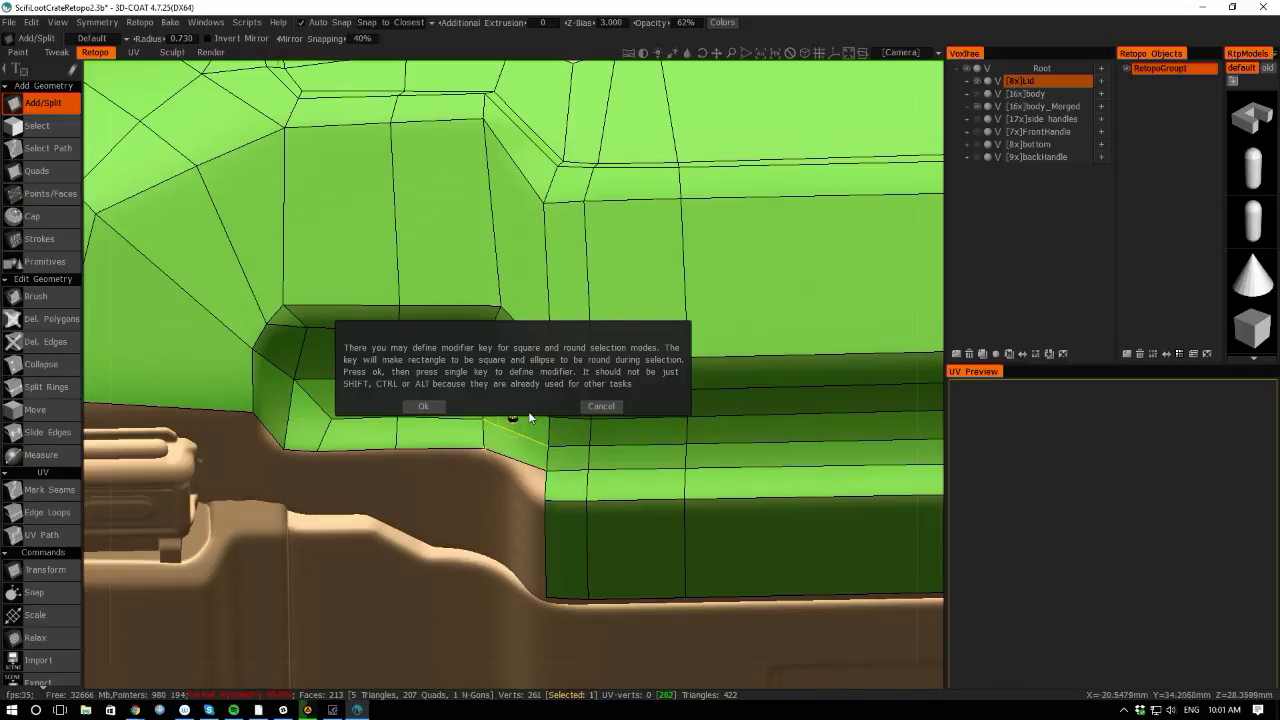
click(591, 408)
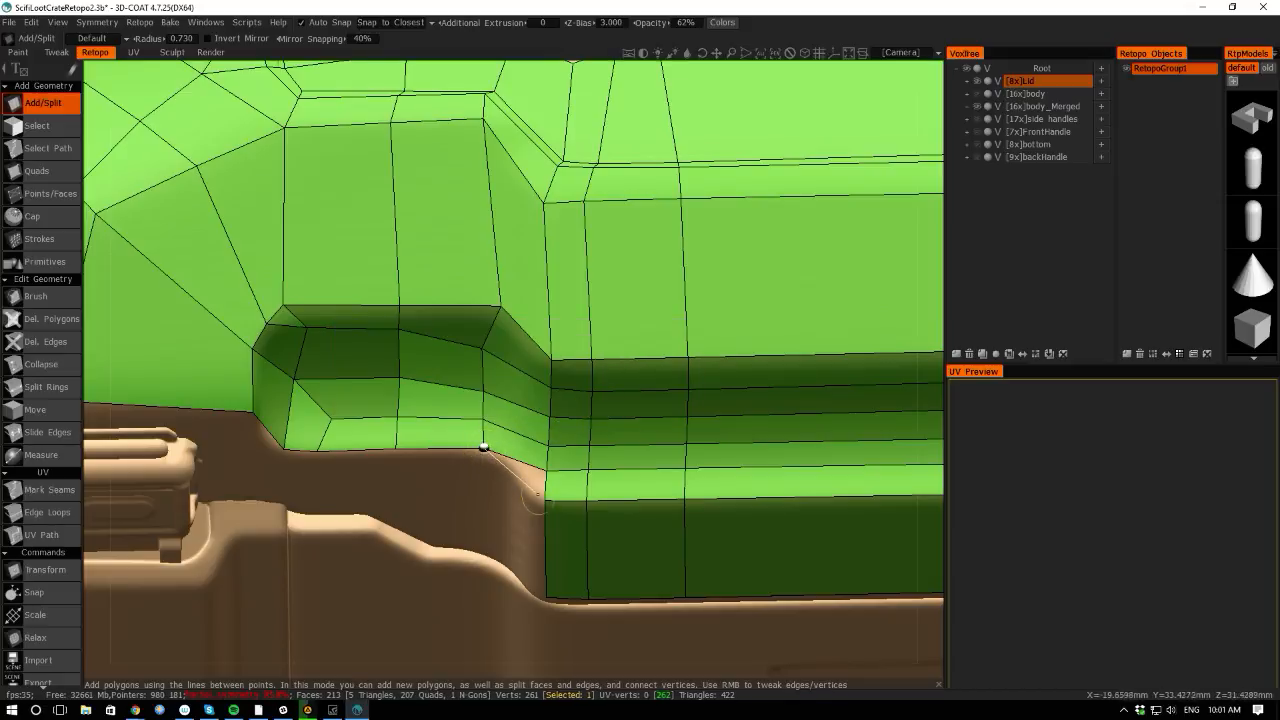
Close the triangular gap between the recess's lower edge and the front panel's corner, and add a quad along the panel's side down to the seam.
click(544, 500)
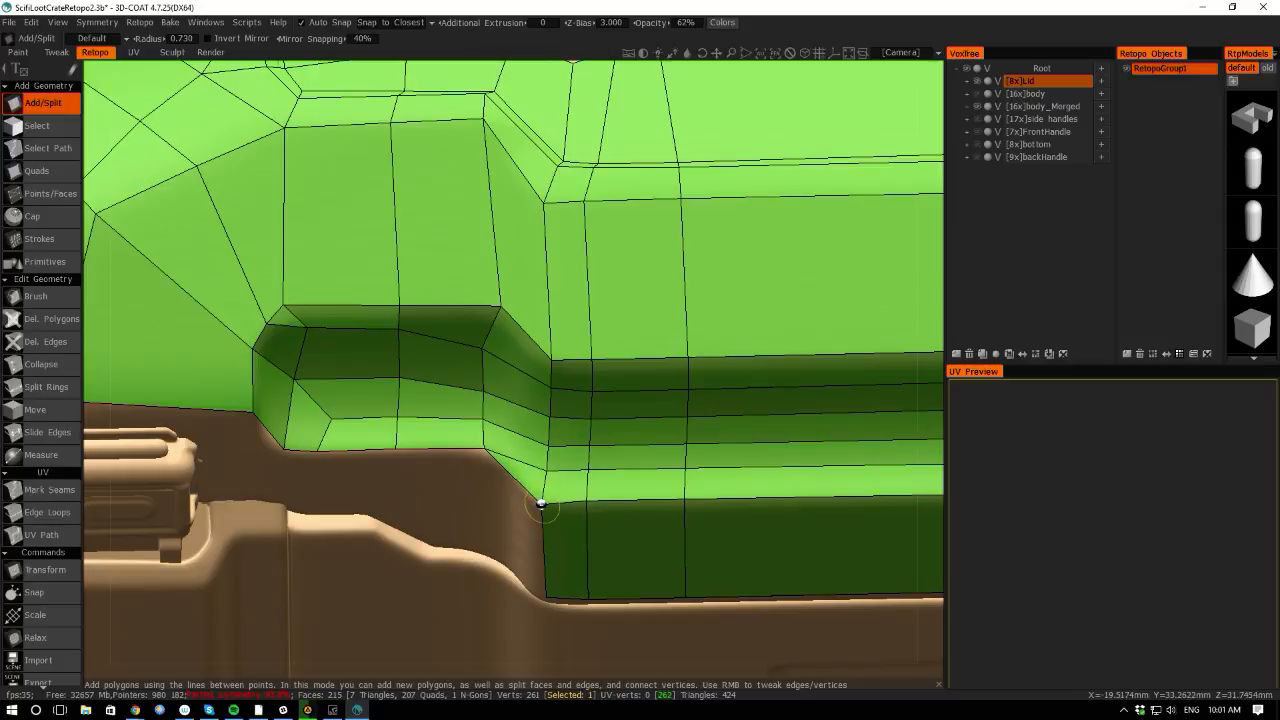
alt+right_drag(460, 522, 465, 467)
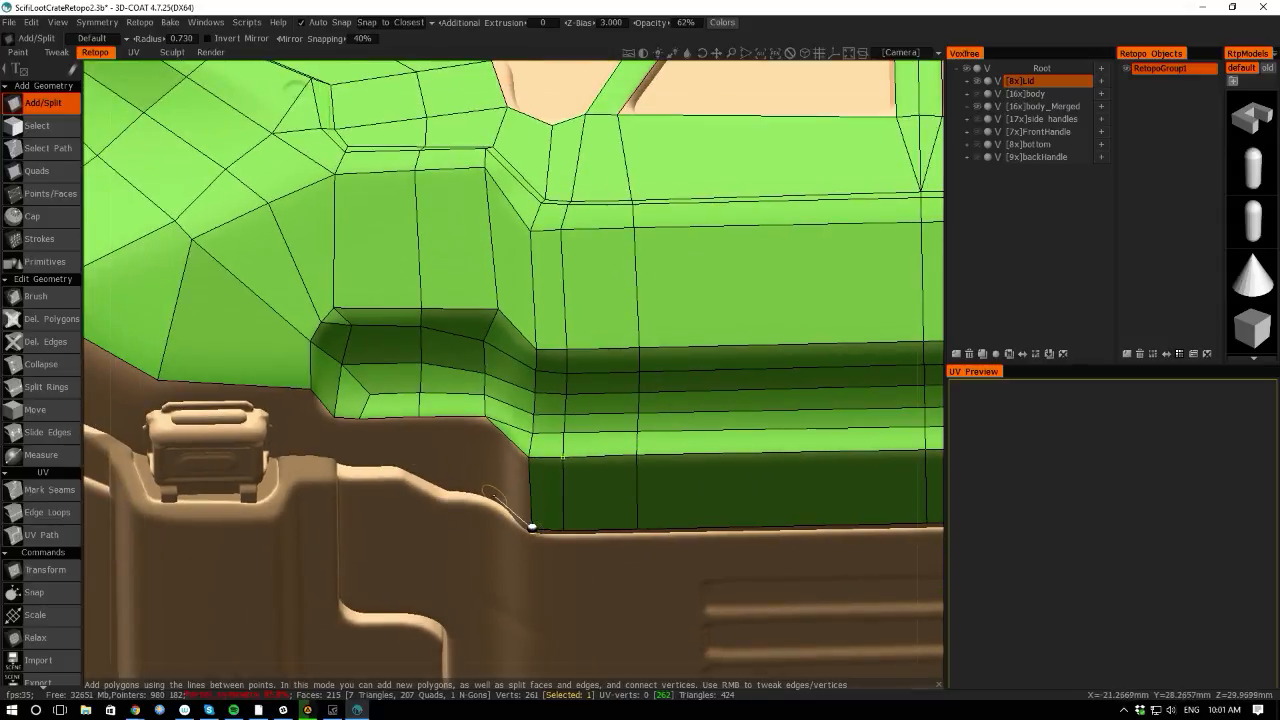
drag(531, 527, 488, 325)
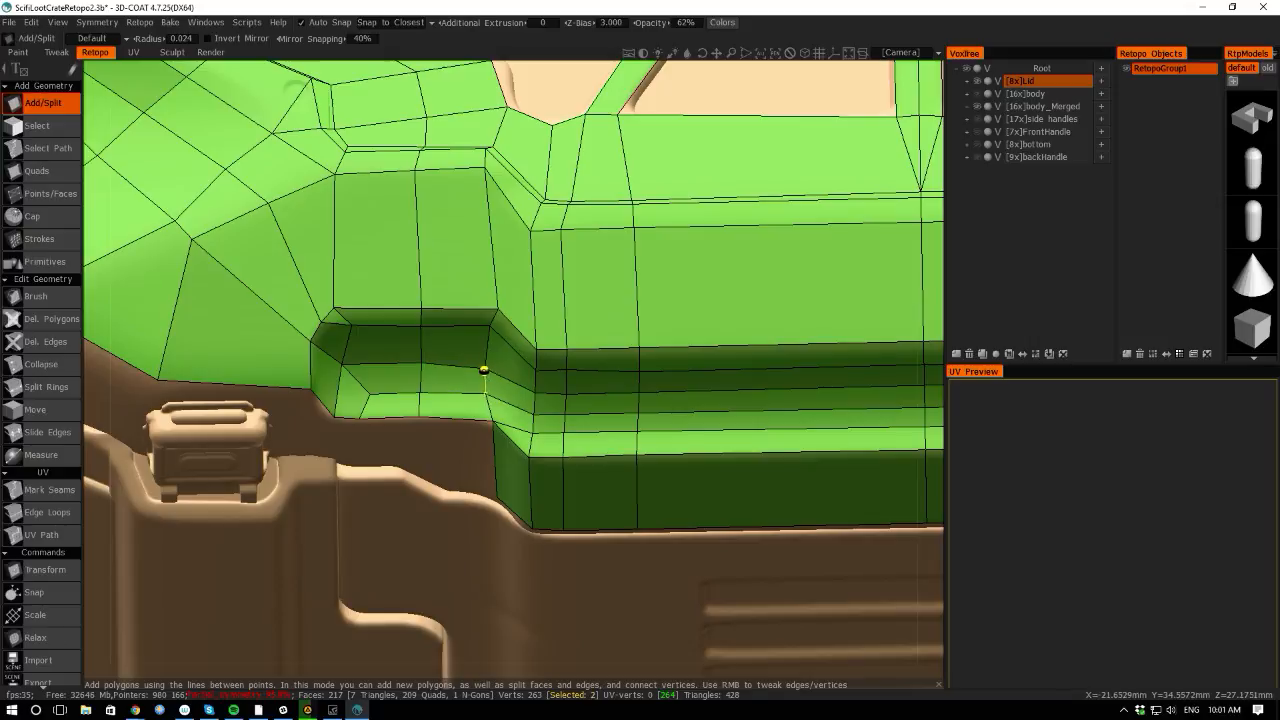
Tweak the recess's inner-corner vertex column with the Points/Faces tool so it runs straight, undoing the accidental merge at its upper edge.
click(486, 362)
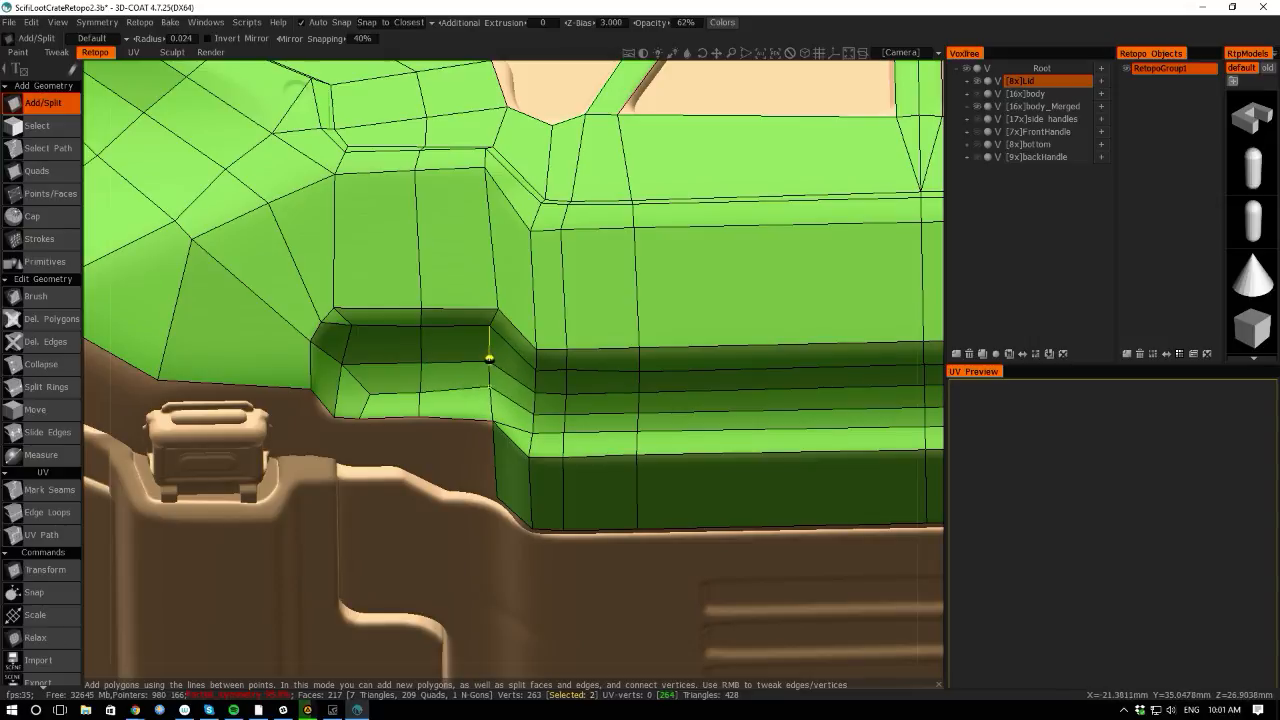
key(space)
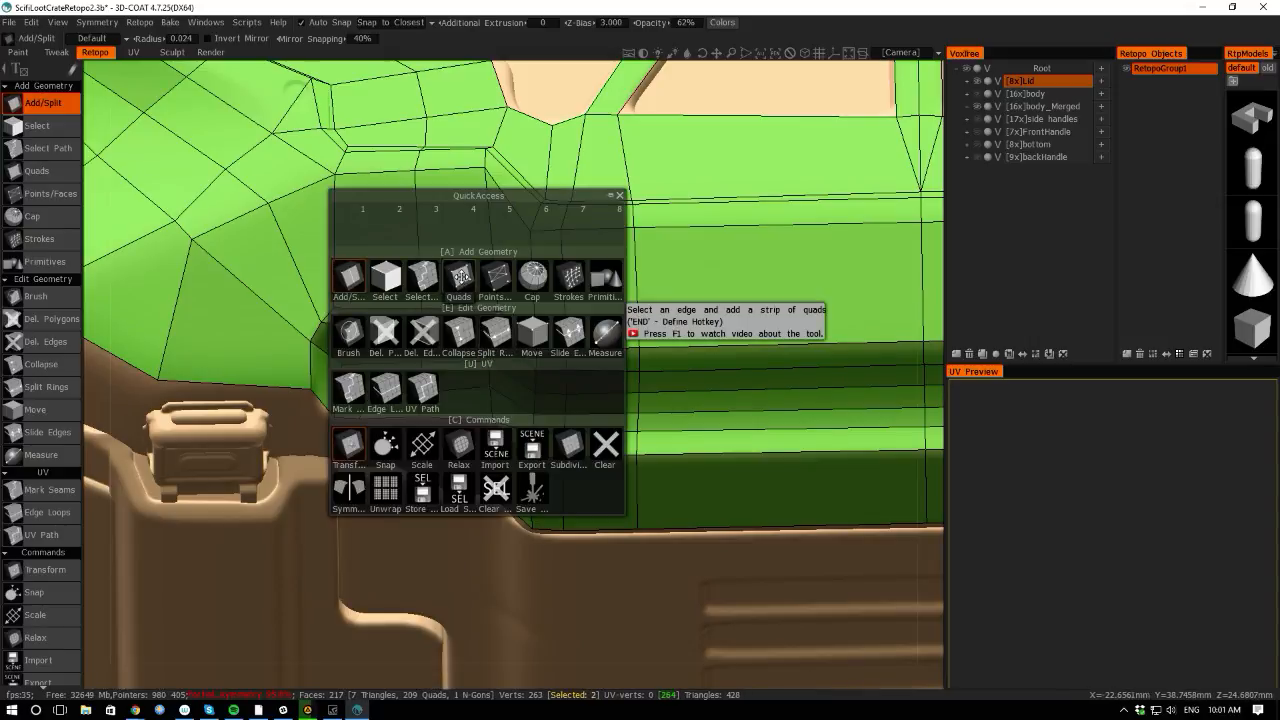
click(460, 278)
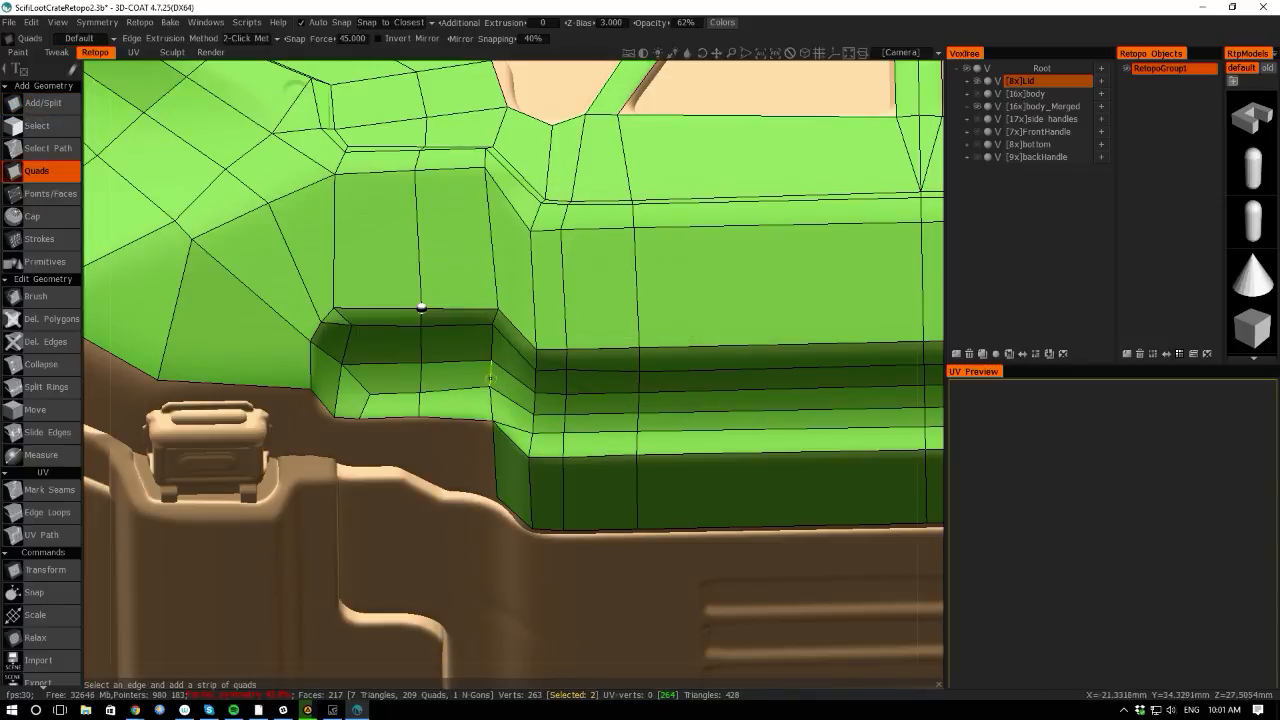
key(space)
click(505, 299)
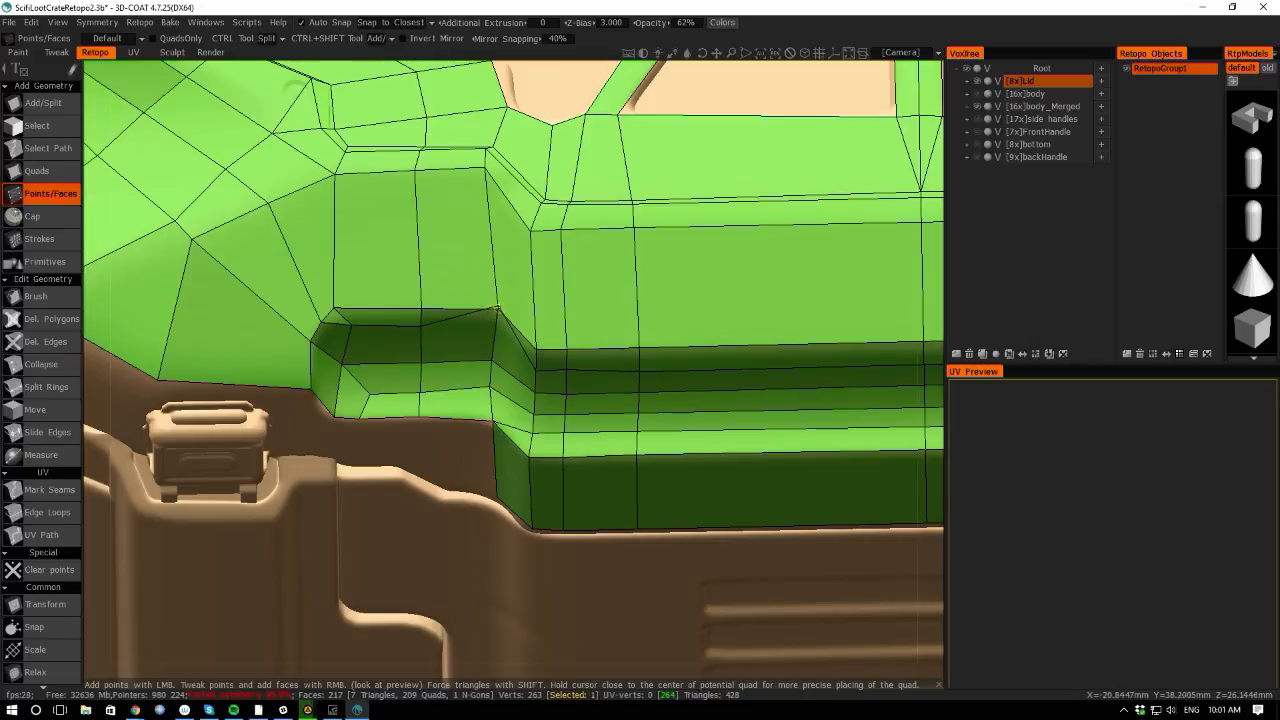
right_drag(496, 316, 499, 312)
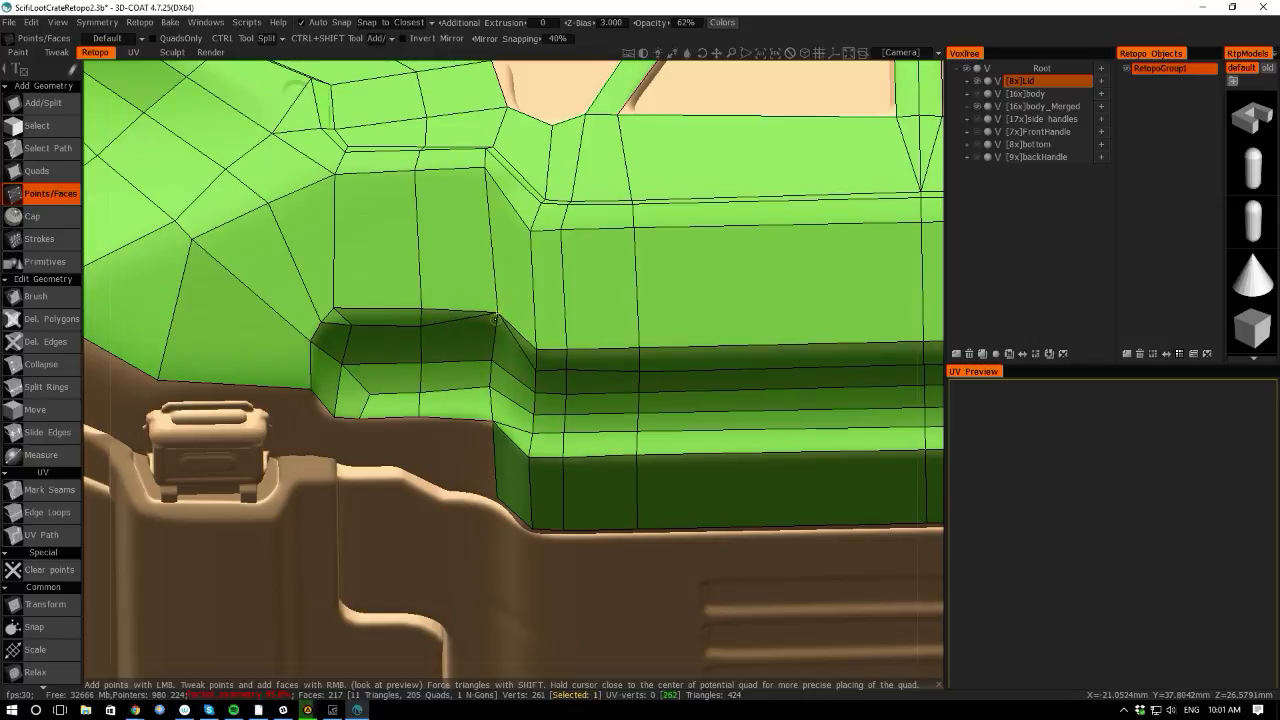
key(ctrl+z)
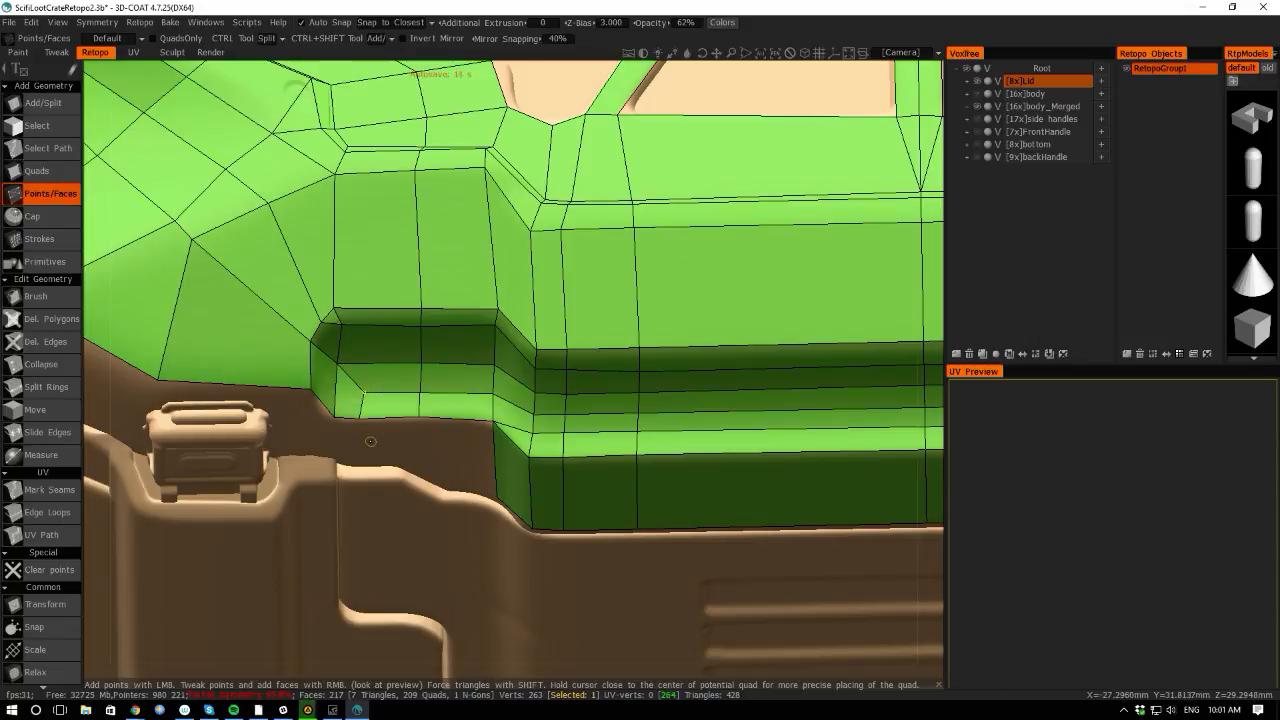
Add two quads beneath the recess's lower edge with Add/Split, continuing the front panel's side strip along the lid seam toward the latch.
click(37, 106)
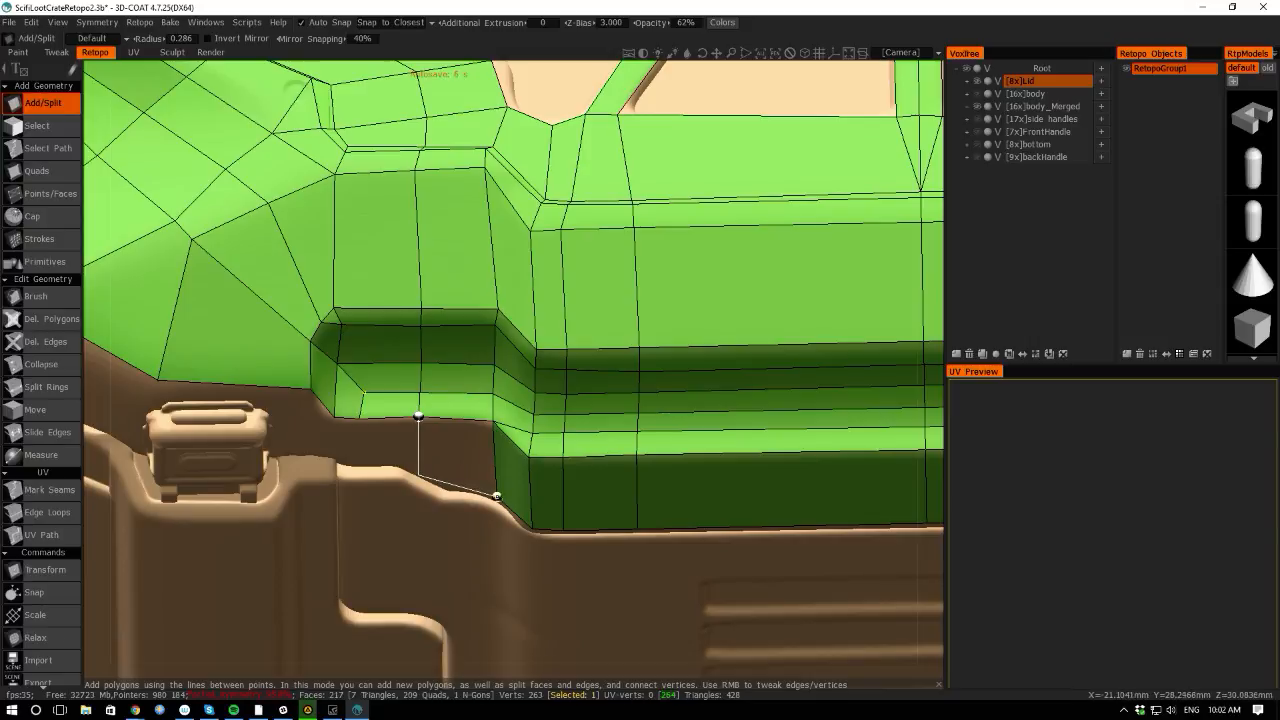
click(497, 496)
scroll(432, 662, down, 5)
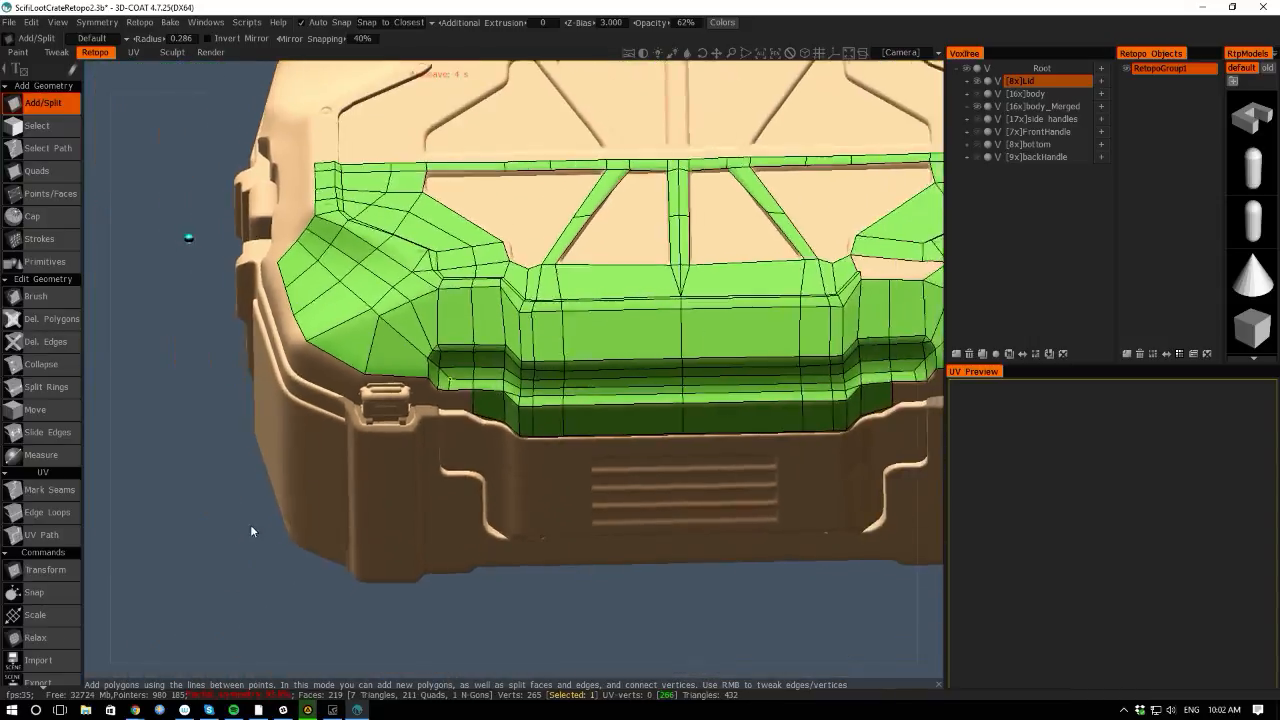
right_drag(144, 457, 98, 410)
drag(98, 410, 157, 354)
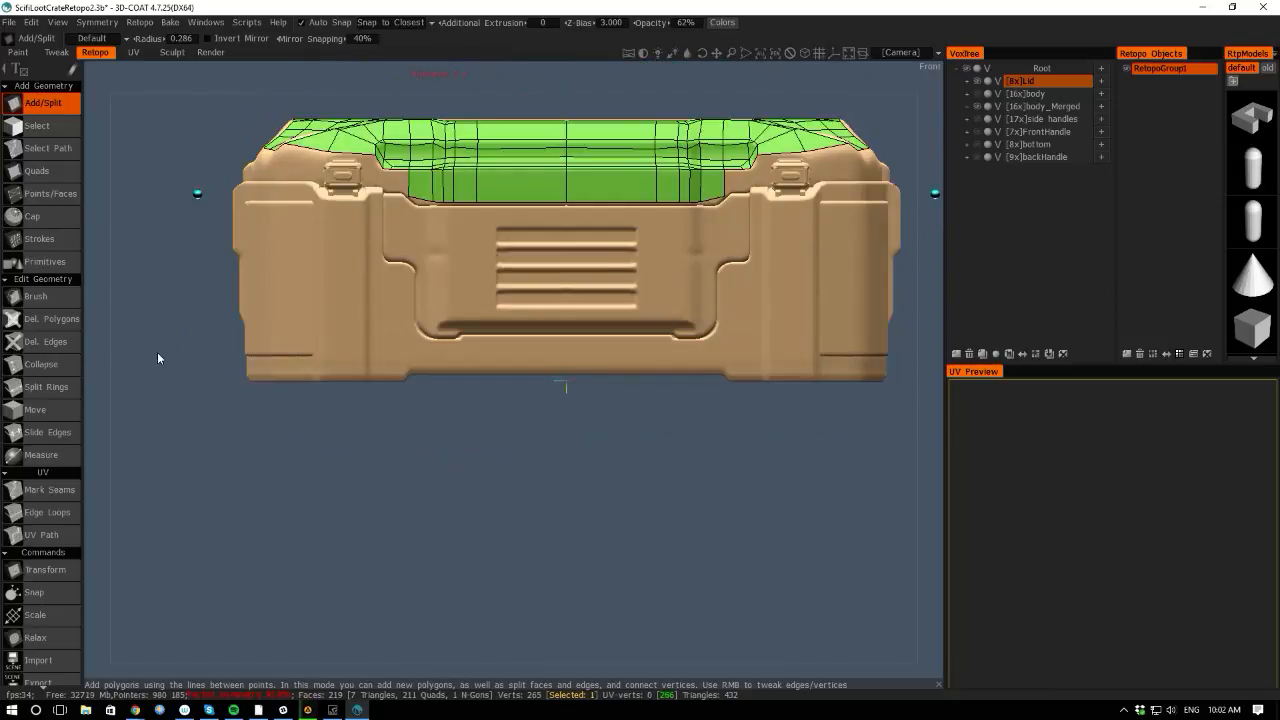
middle_drag(157, 354, 173, 386)
scroll(173, 386, up, 3)
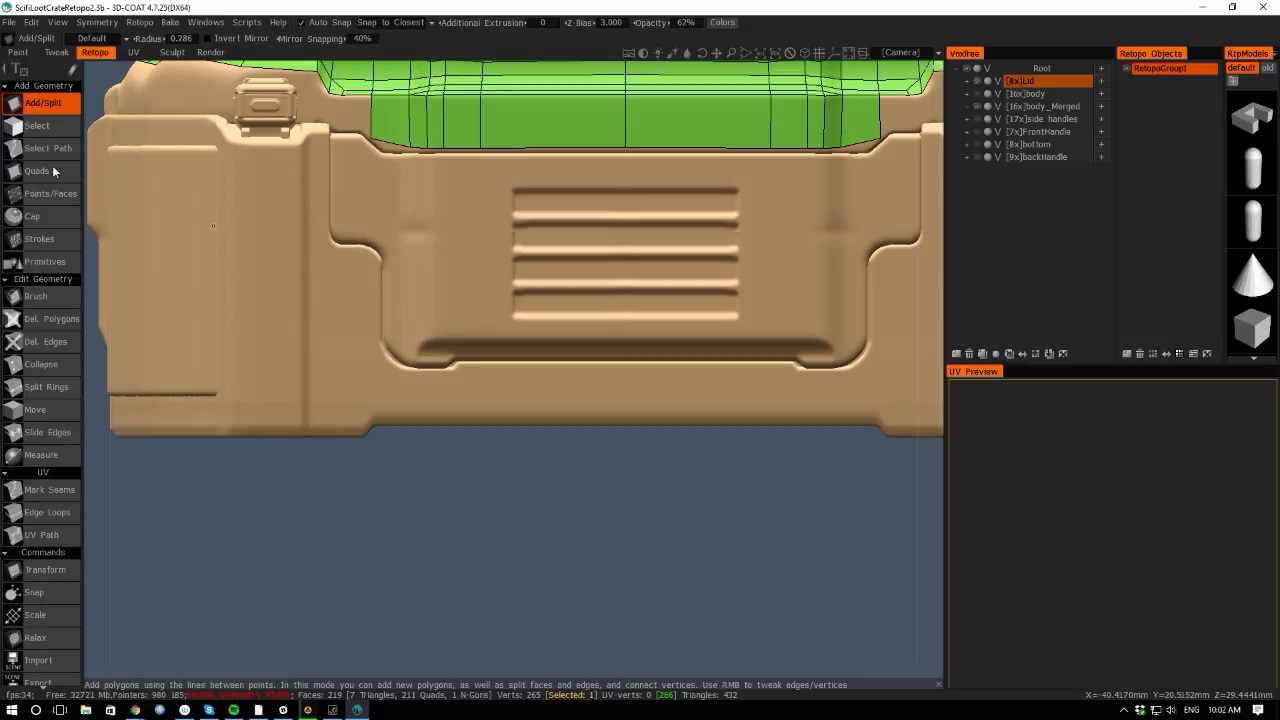
drag(95, 150, 114, 205)
middle_drag(200, 426, 303, 460)
right_drag(303, 460, 394, 534)
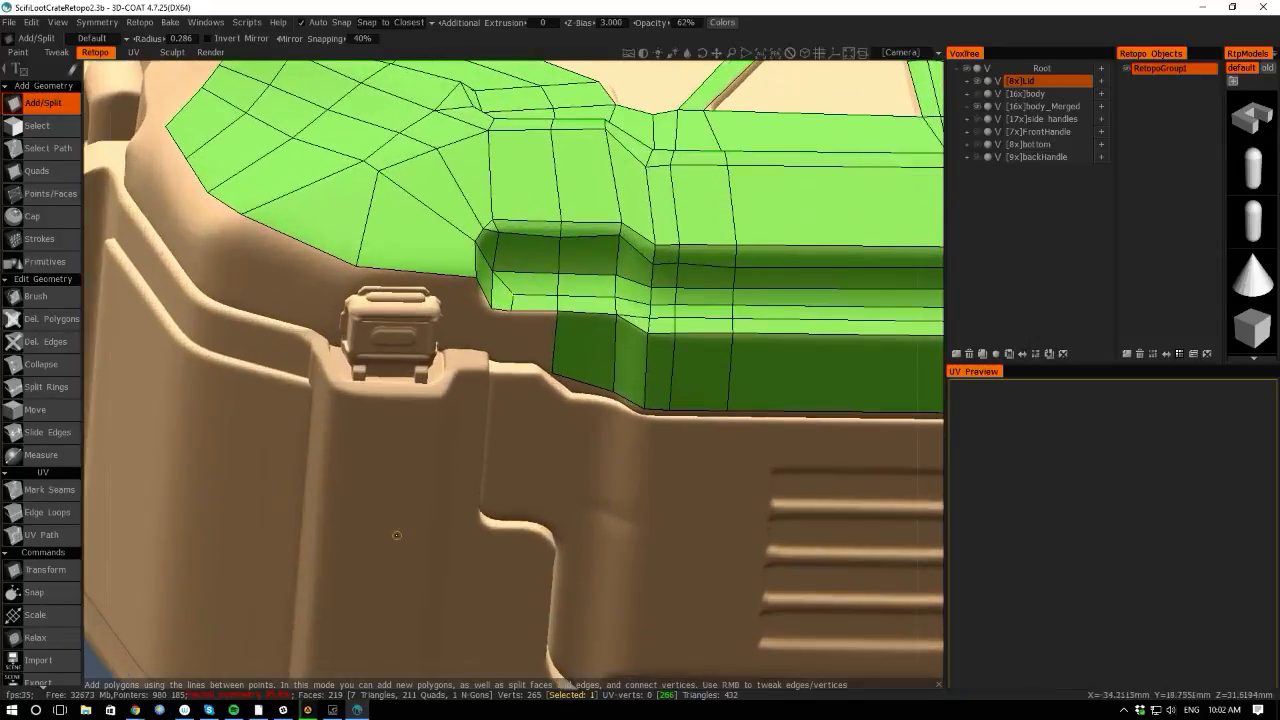
click(510, 311)
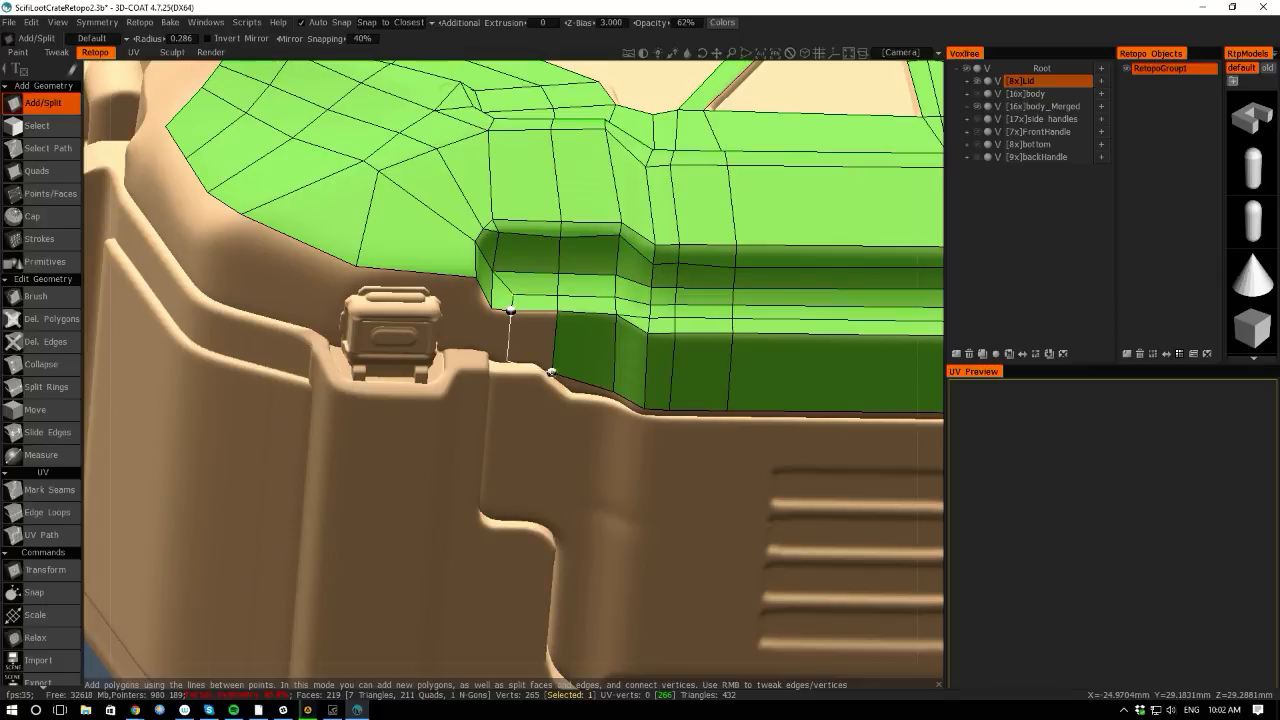
click(551, 372)
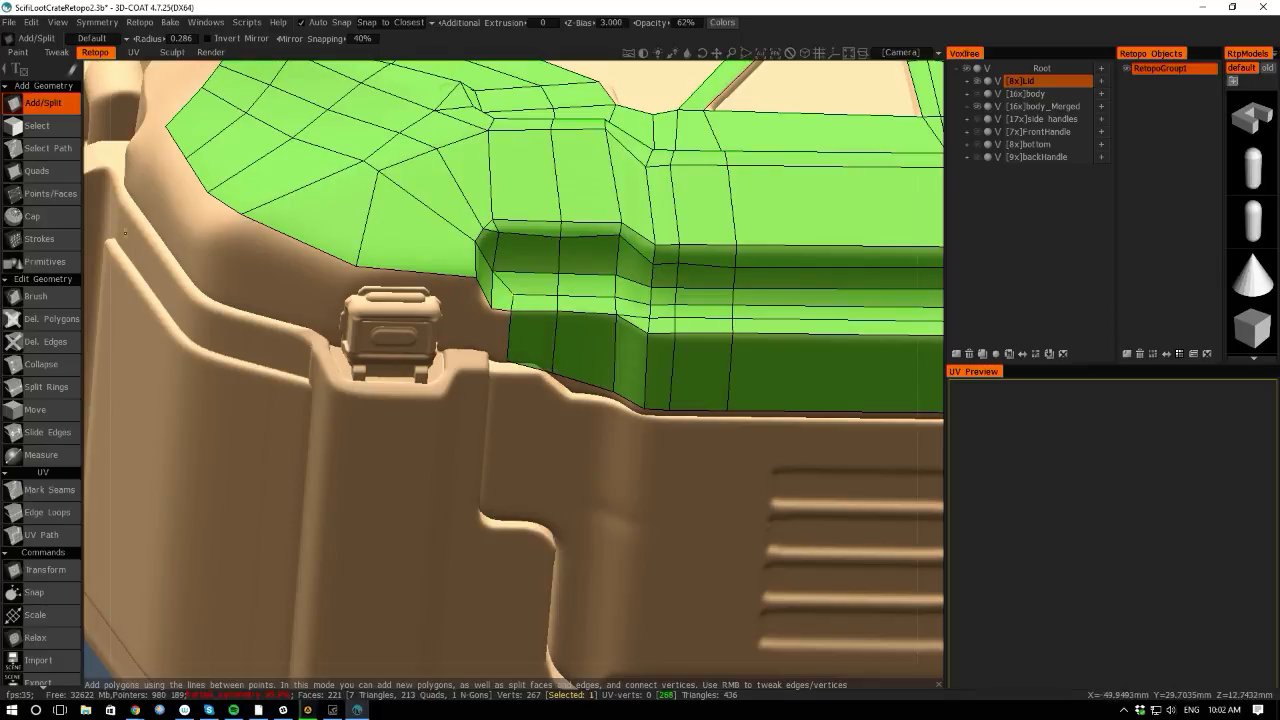
Place two Points/Faces points along the lid's rim beside the latch and fill the quad between them and the corner patch's lower edge.
alt+drag(125, 233, 112, 280)
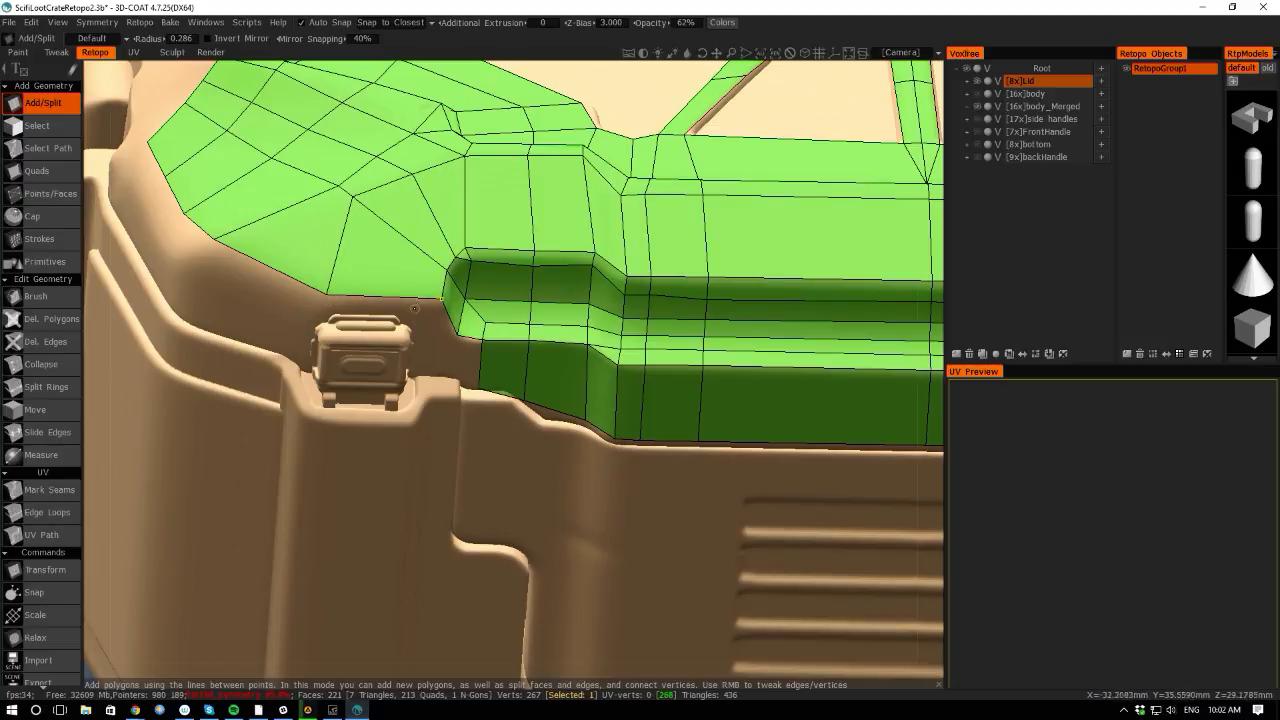
key(space)
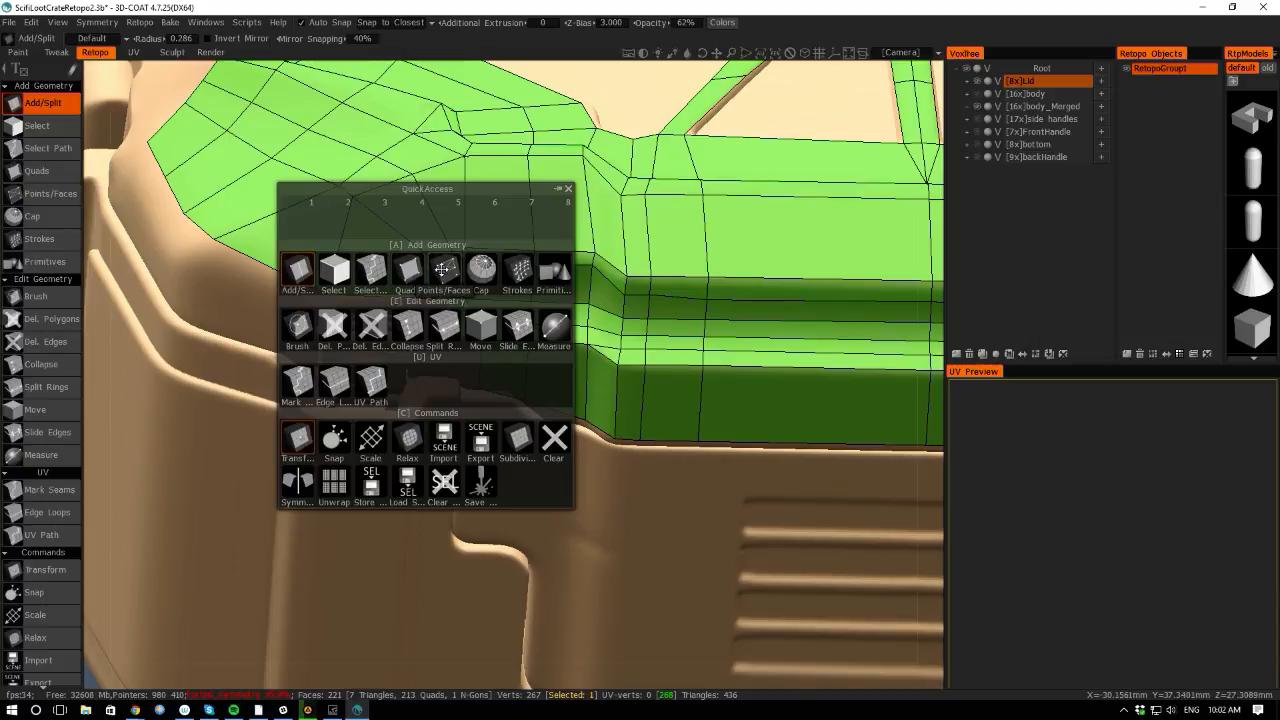
click(446, 271)
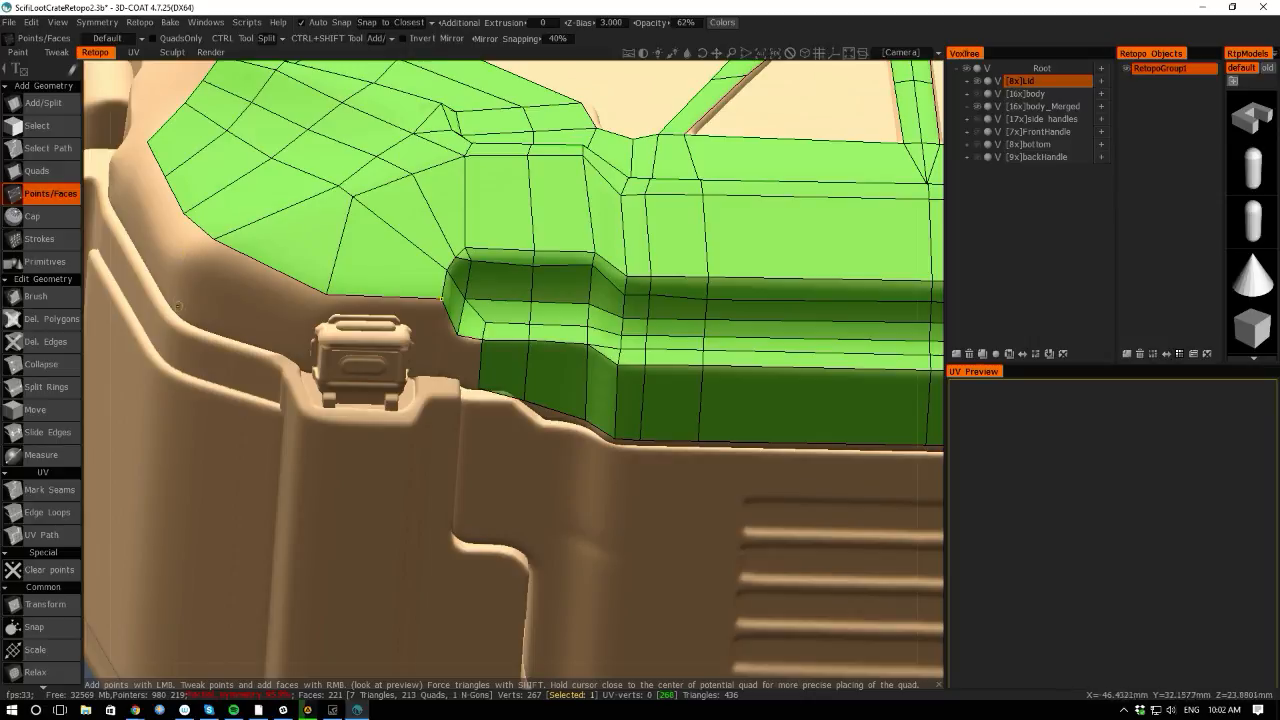
click(181, 311)
click(296, 354)
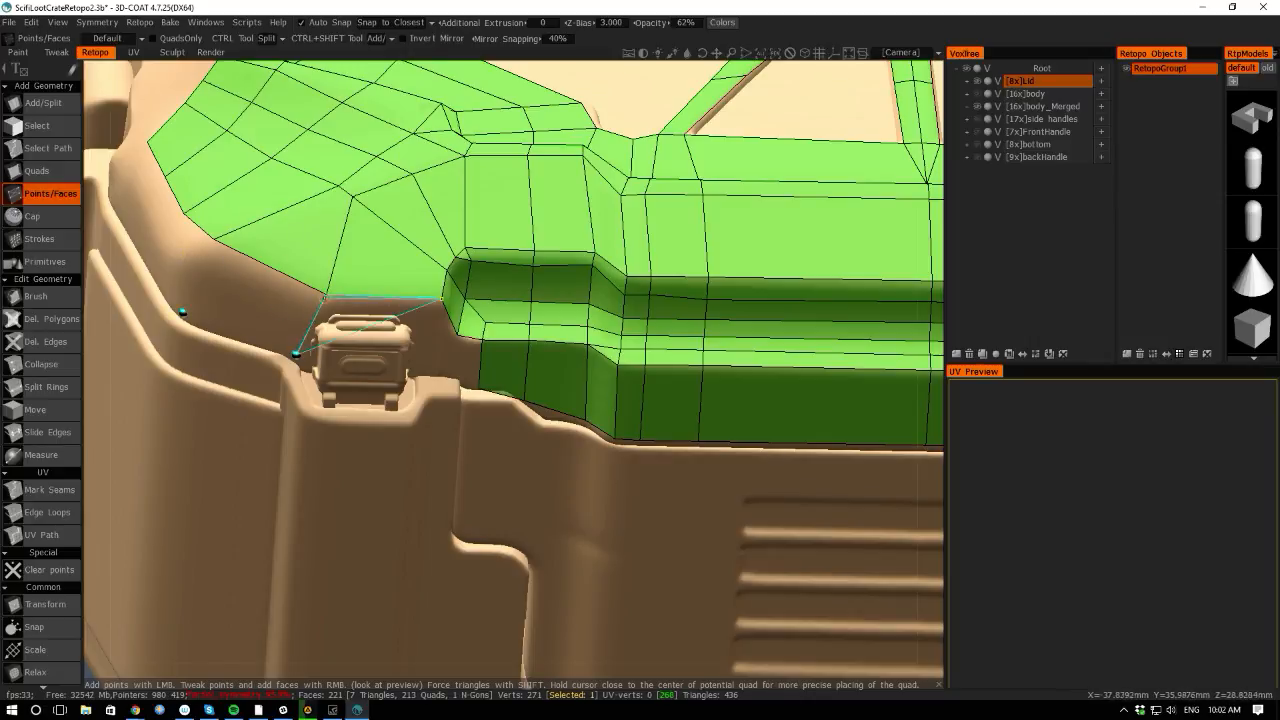
right_click(226, 283)
Place three more points around the lid's corner rim toward the side handle and fill three quads joining them to the corner patch.
alt+right_drag(283, 390, 104, 288)
alt+drag(100, 290, 209, 331)
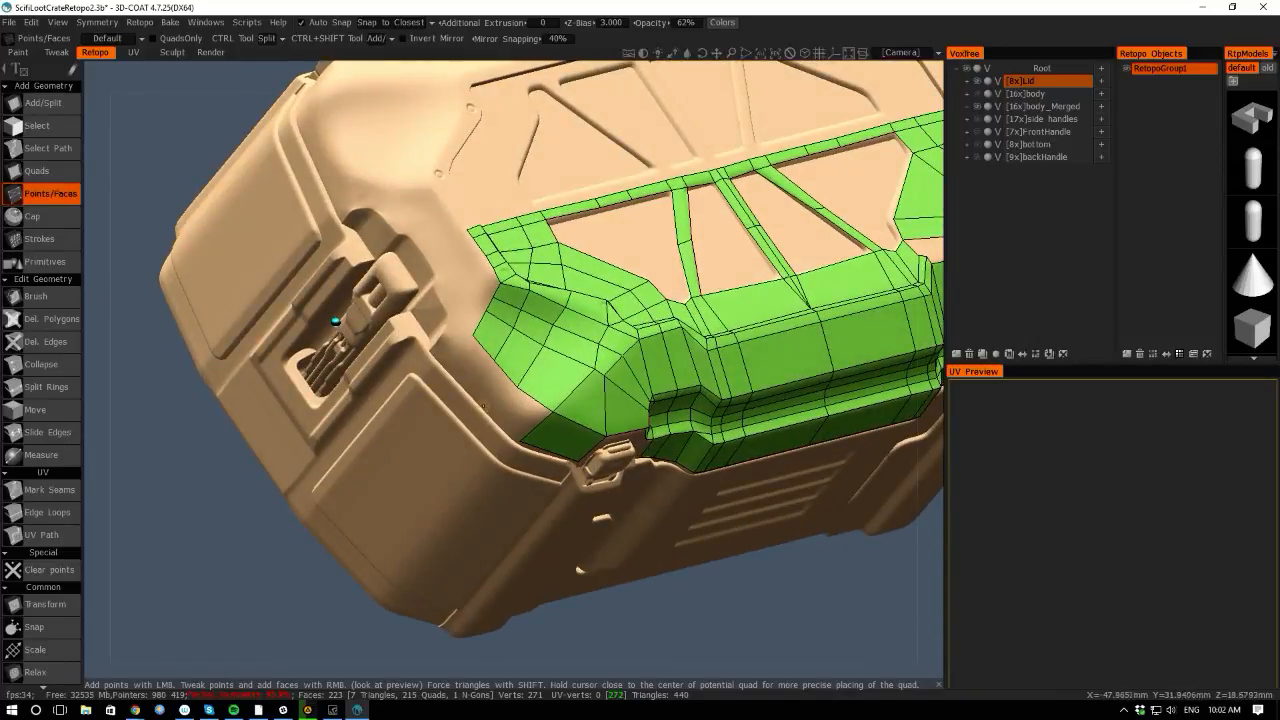
click(488, 410)
click(463, 381)
click(440, 358)
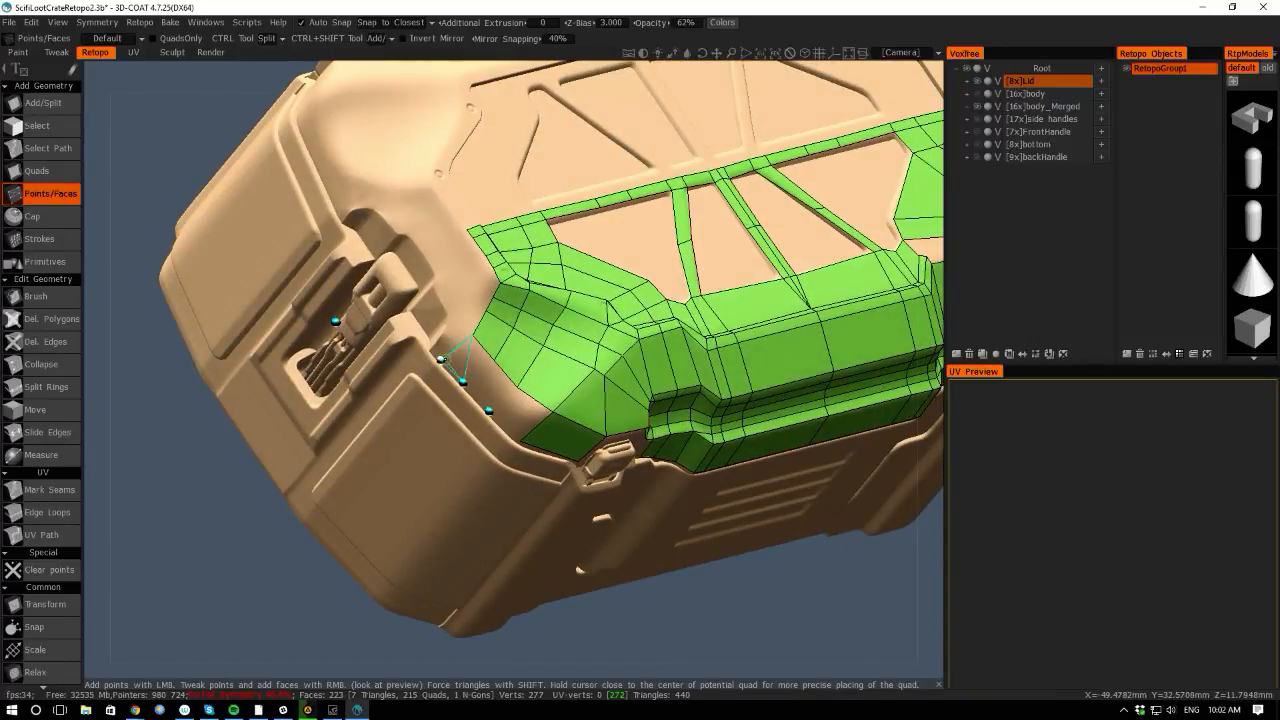
right_click(471, 361)
right_click(491, 388)
right_click(520, 414)
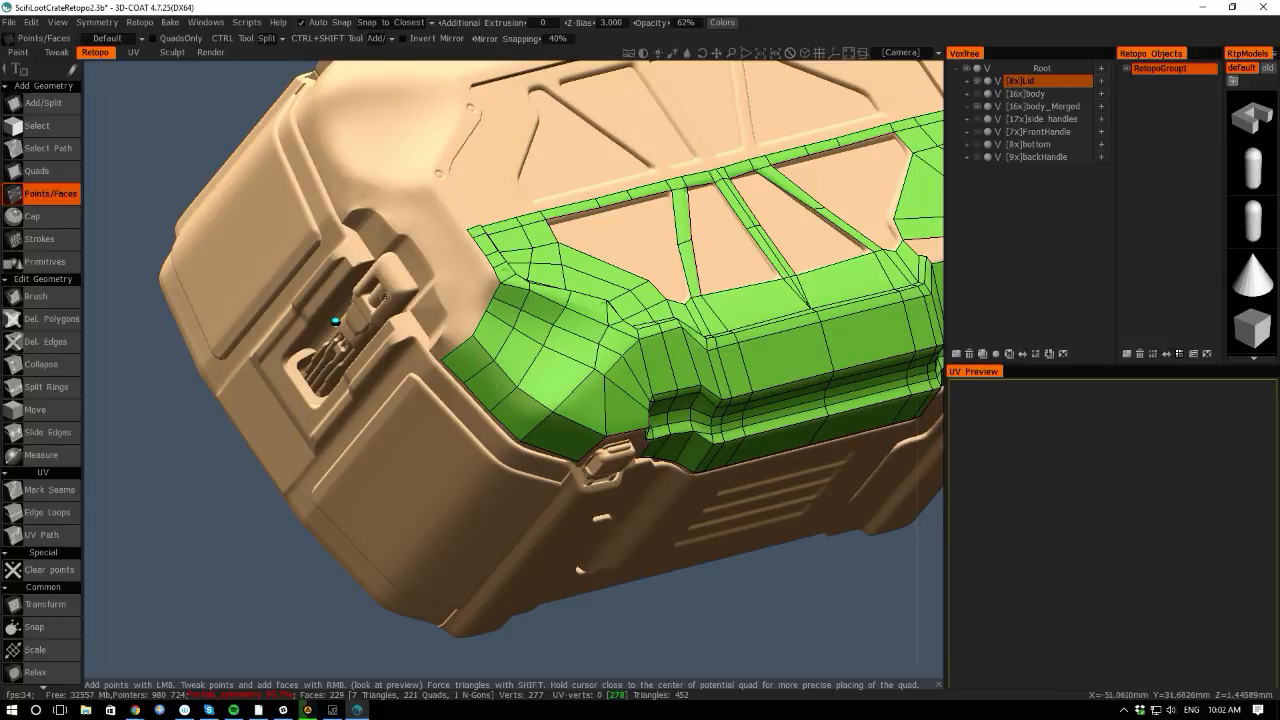
Tweak the two end vertices of the corner rim strip beside the side handle so its end edge follows the handle recess.
click(440, 357)
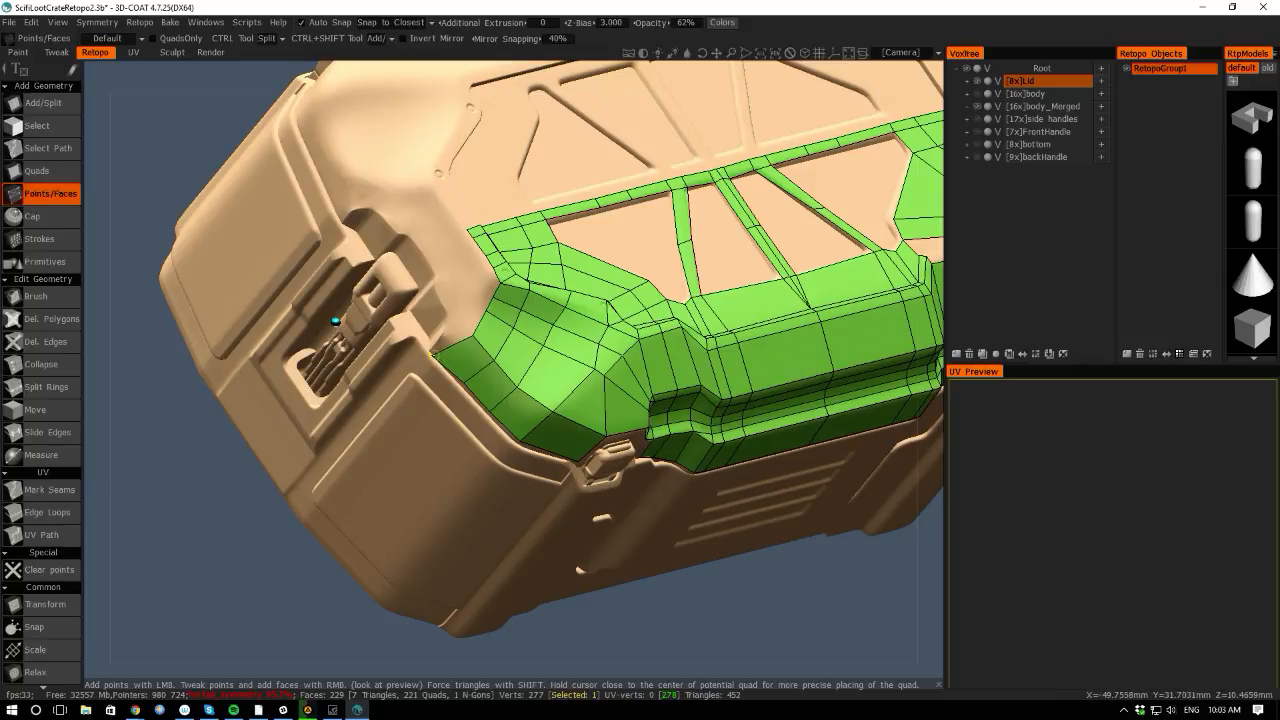
right_drag(695, 589, 714, 670)
drag(714, 670, 686, 660)
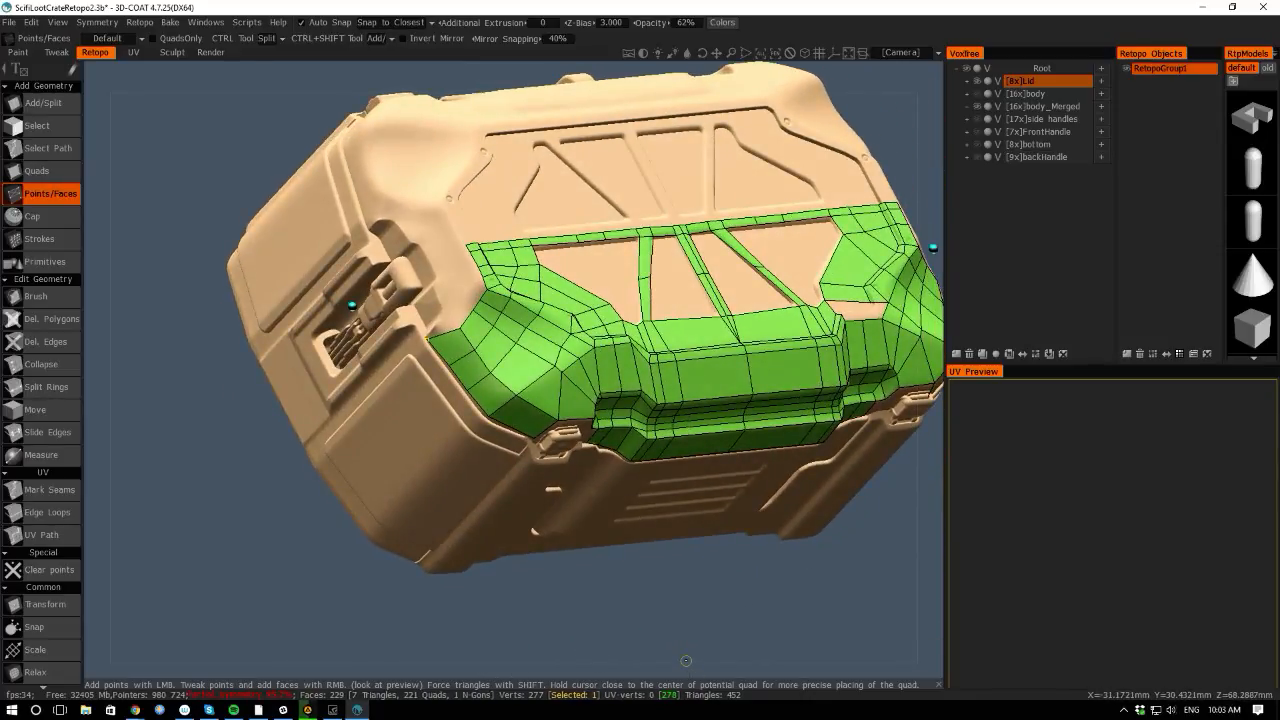
right_drag(167, 321, 310, 305)
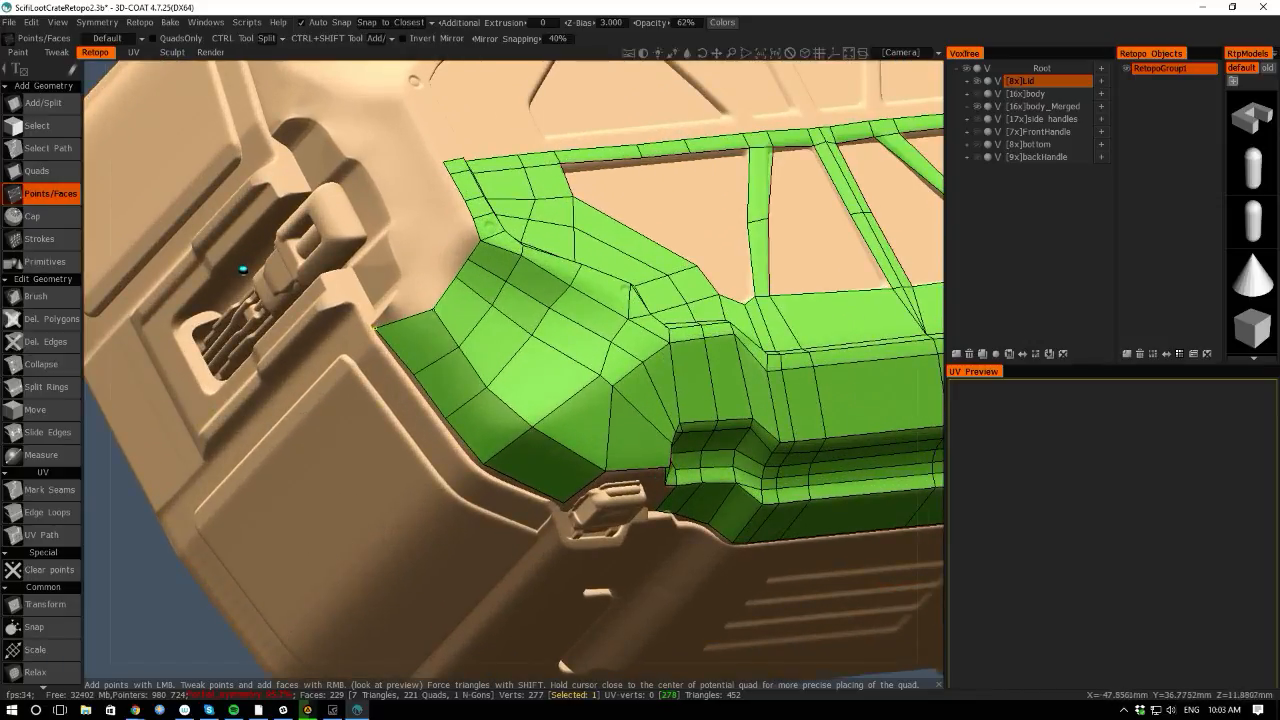
right_drag(434, 310, 416, 297)
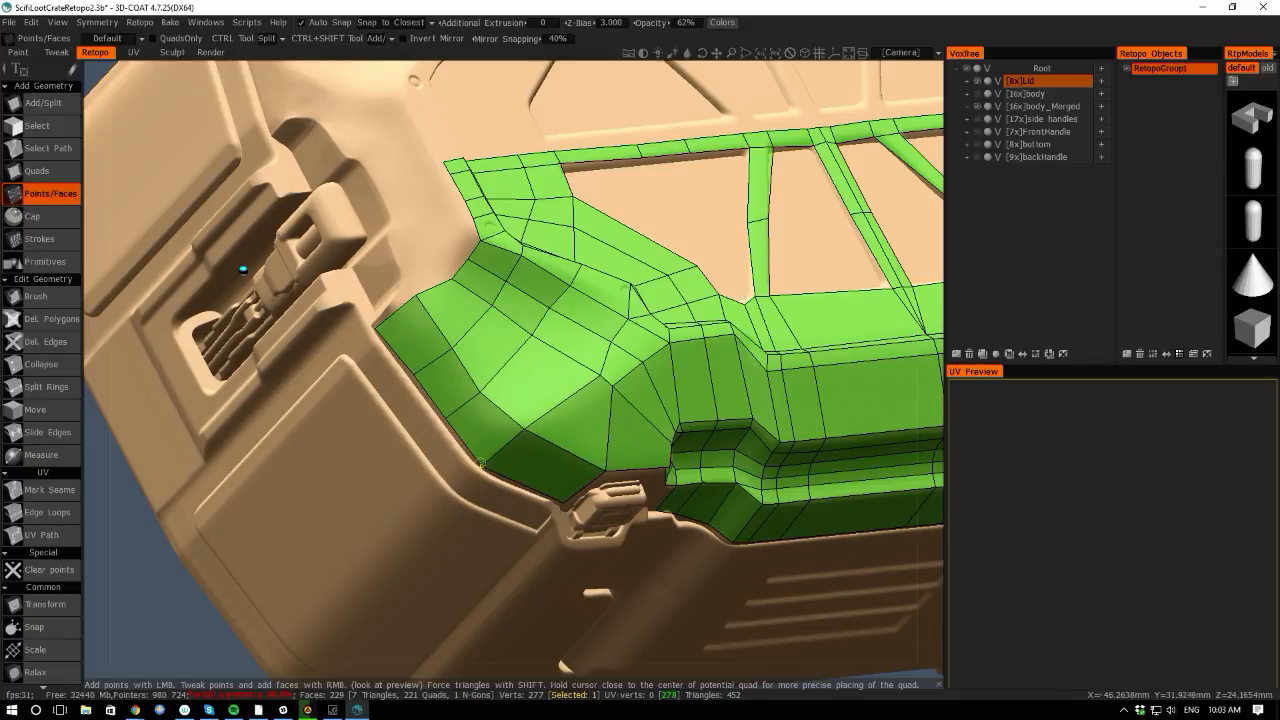
Place two Points/Faces points along the side-handle recess and fill the quad joining them to the end edge of the lid's front panel mesh.
right_drag(124, 512, 202, 211)
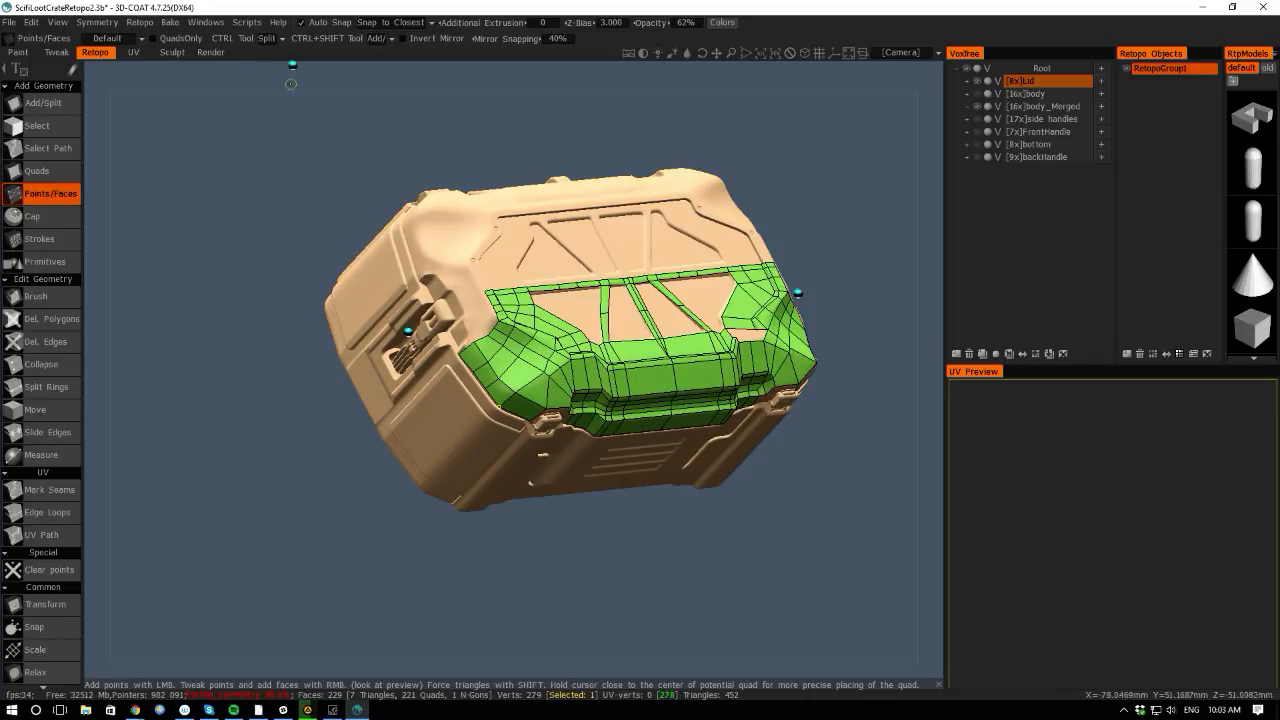
shift+drag(238, 92, 240, 103)
right_drag(304, 406, 306, 450)
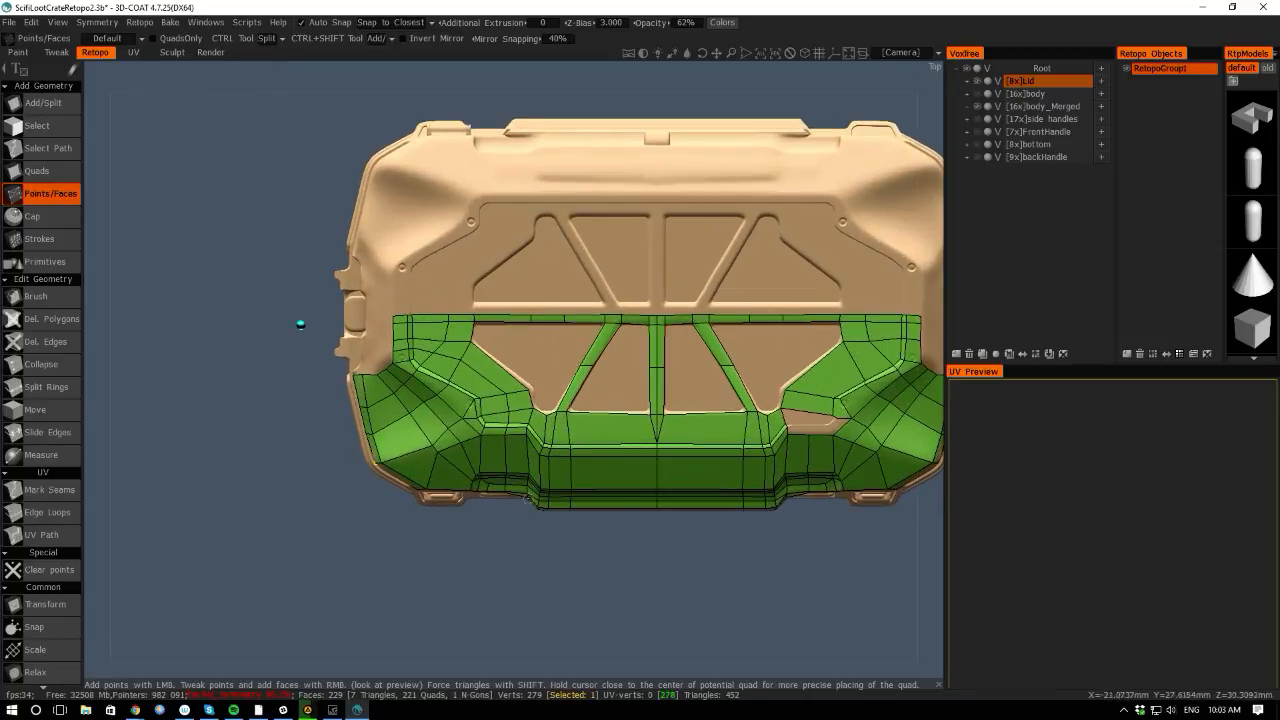
mouse_move(167, 365)
mouse_down()
mouse_move(169, 380)
mouse_move(206, 389)
mouse_move(189, 362)
mouse_up()
right_drag(189, 362, 378, 378)
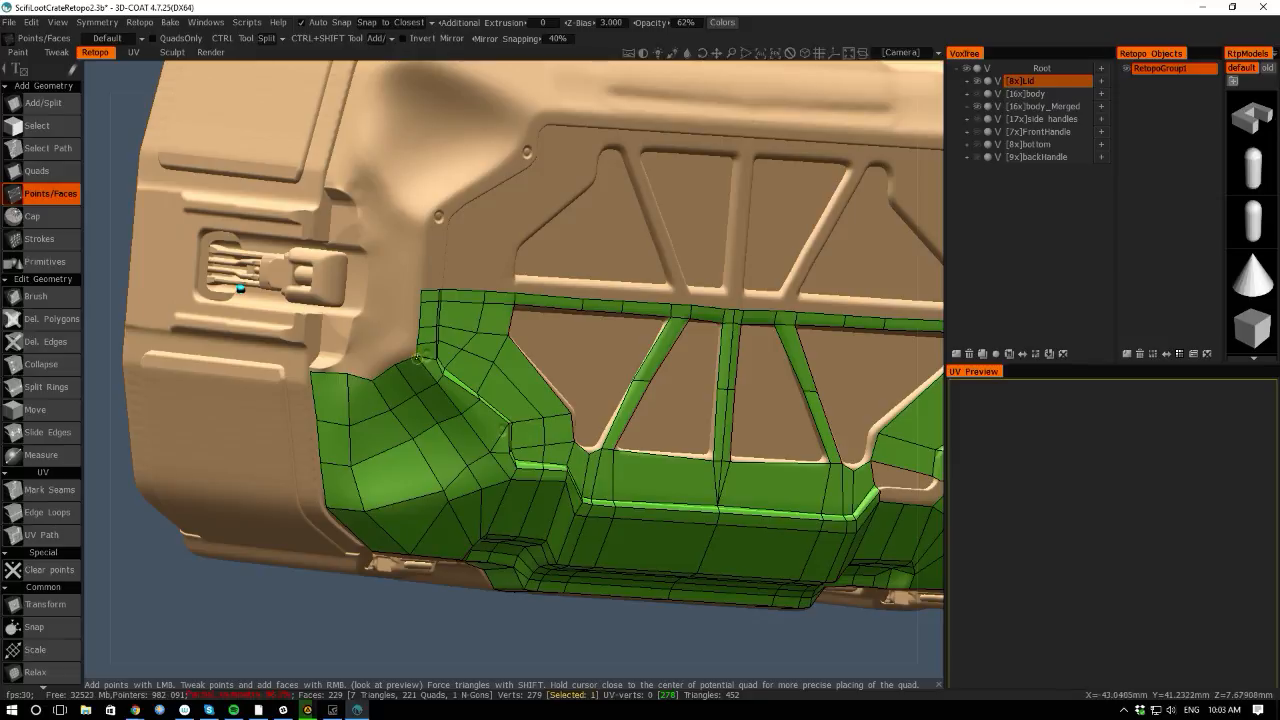
drag(96, 323, 197, 428)
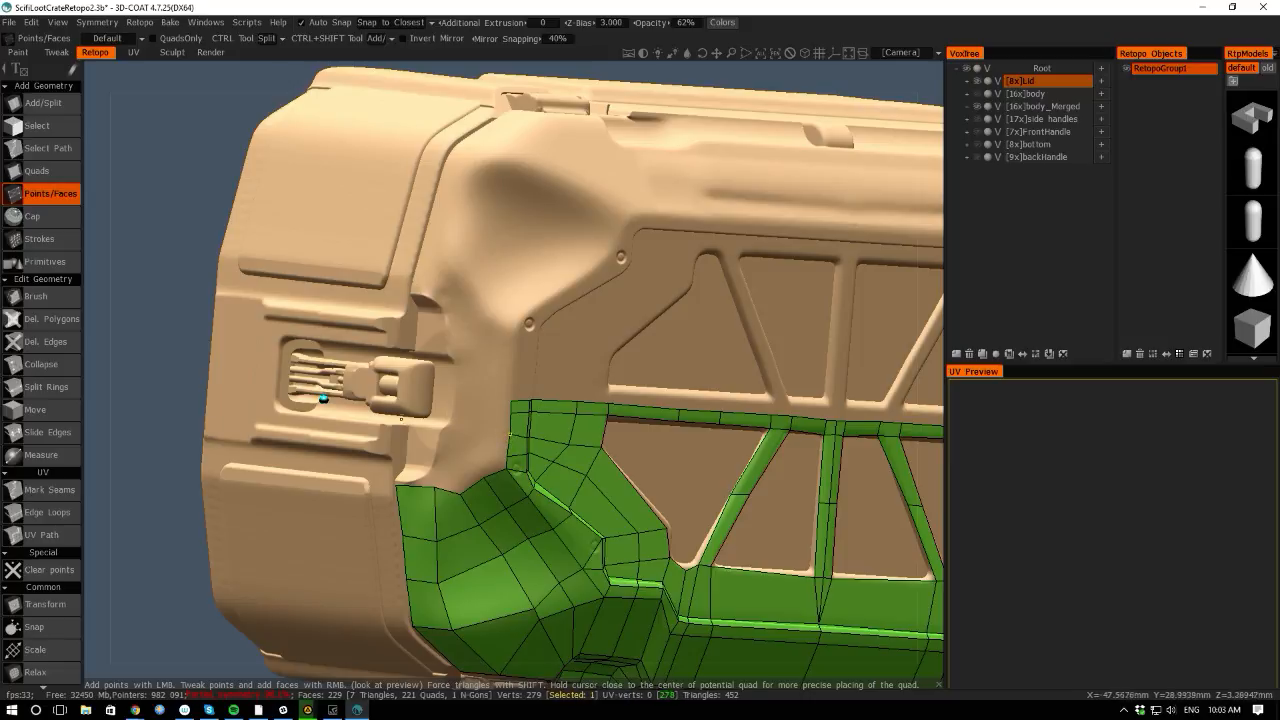
click(442, 430)
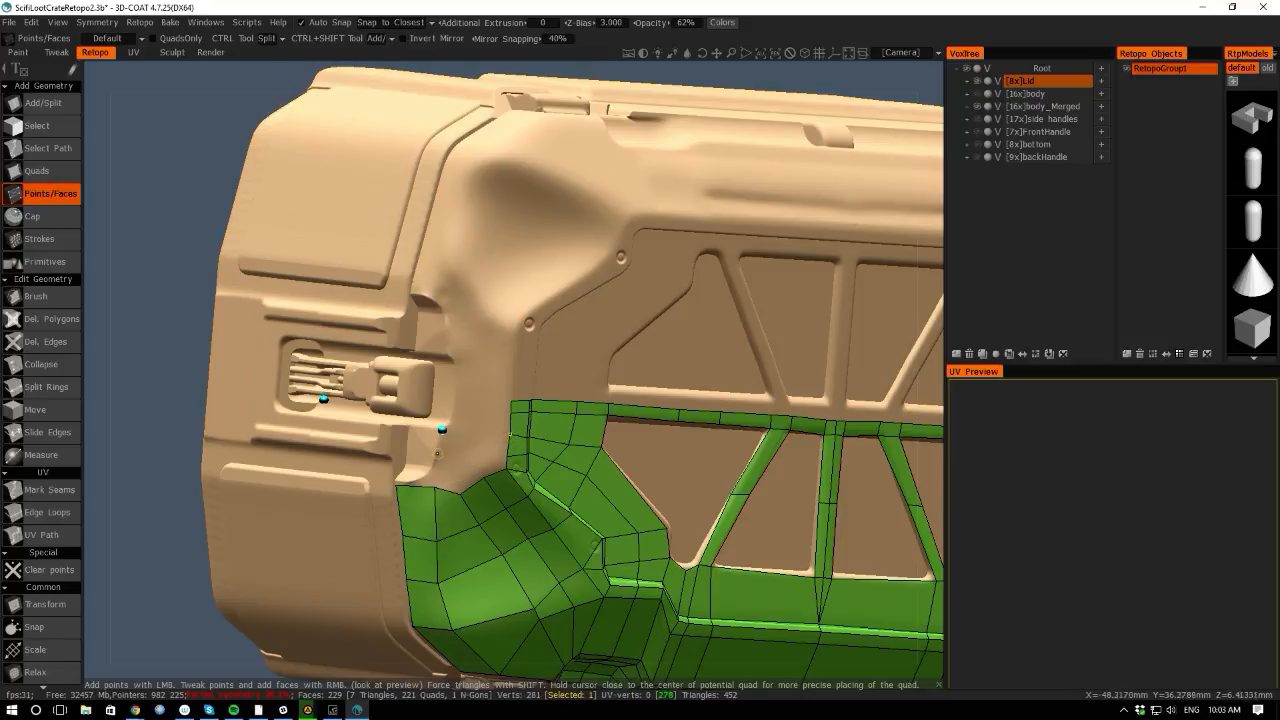
click(437, 453)
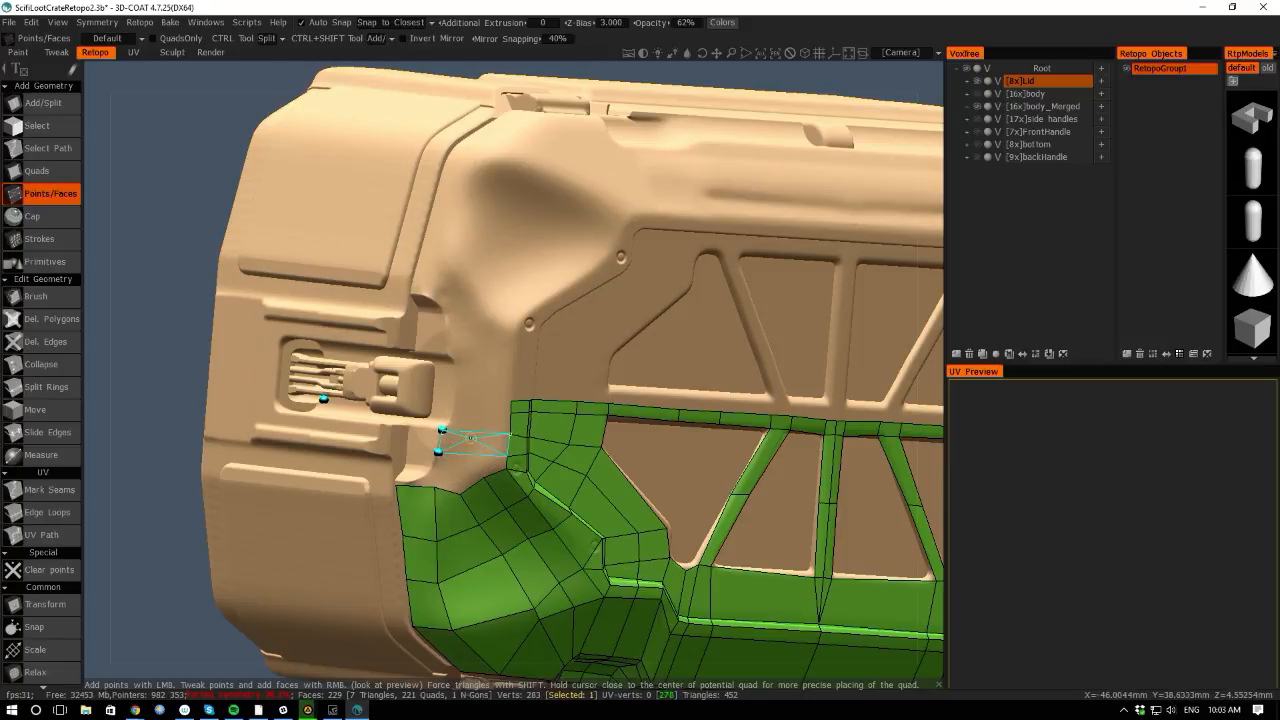
right_click(470, 445)
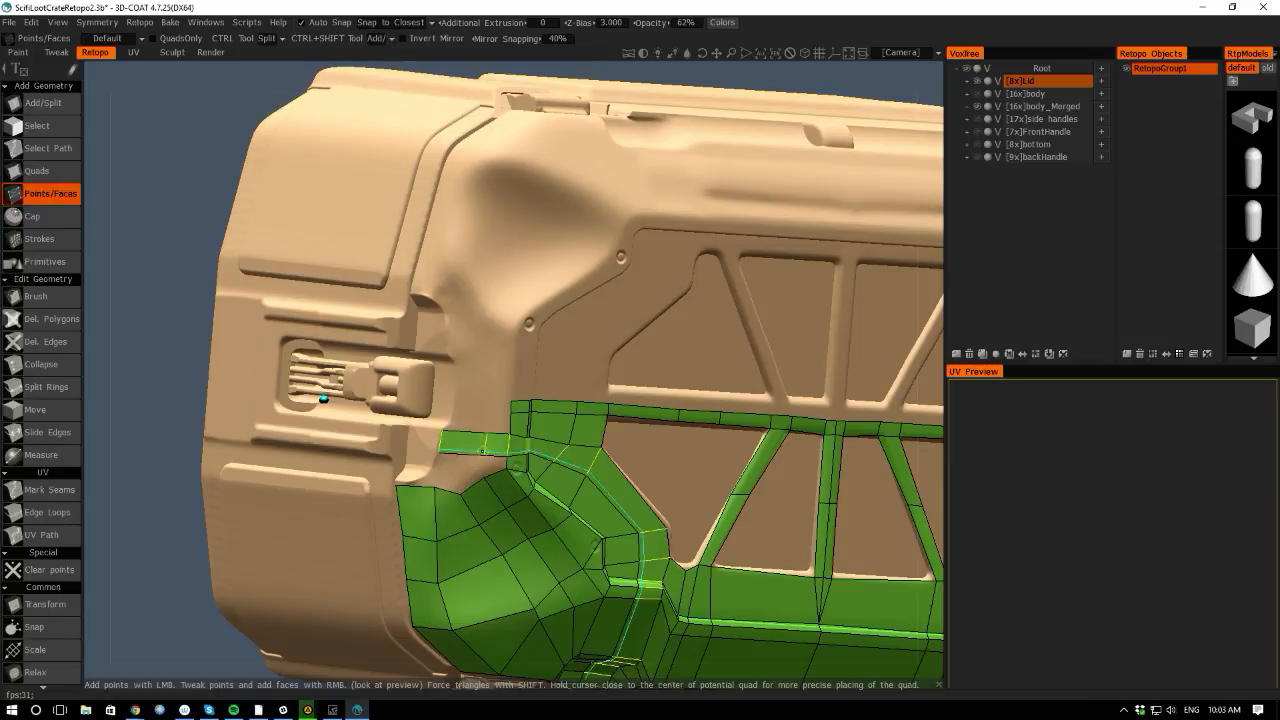
Split the new quad across its middle and fill the gap beneath it with quads down to the corner patch.
click(484, 462)
right_click(465, 467)
click(468, 474)
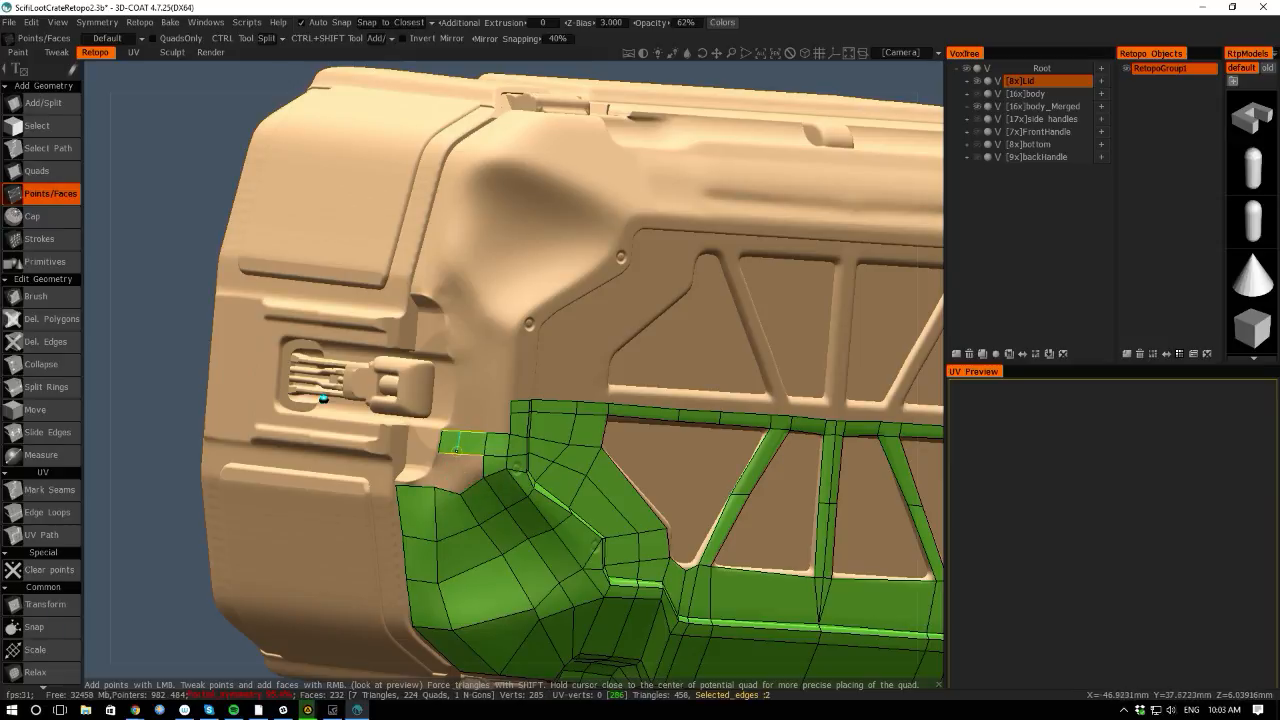
right_click(468, 474)
right_click(468, 474)
right_click(448, 474)
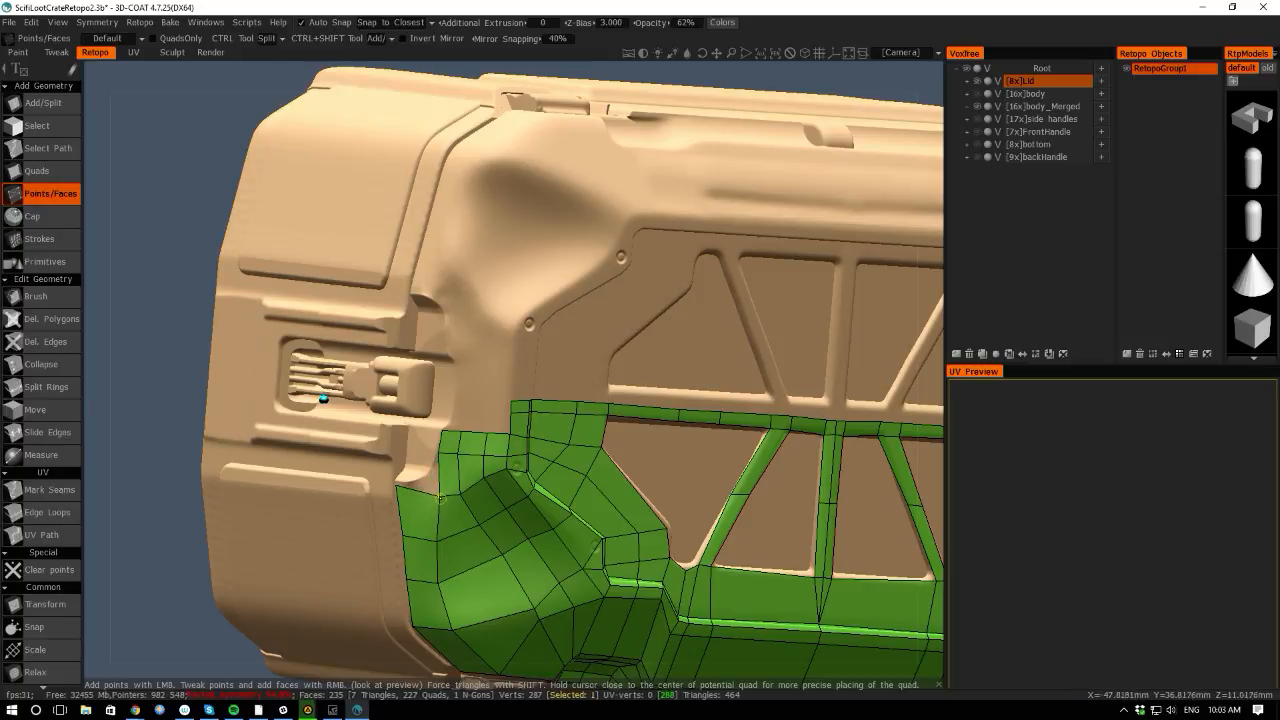
Add a triangle with Add/Split where the handle-side quads meet the corner patch, and tweak the shared vertex onto the recess edge.
scroll(172, 410, up, 3)
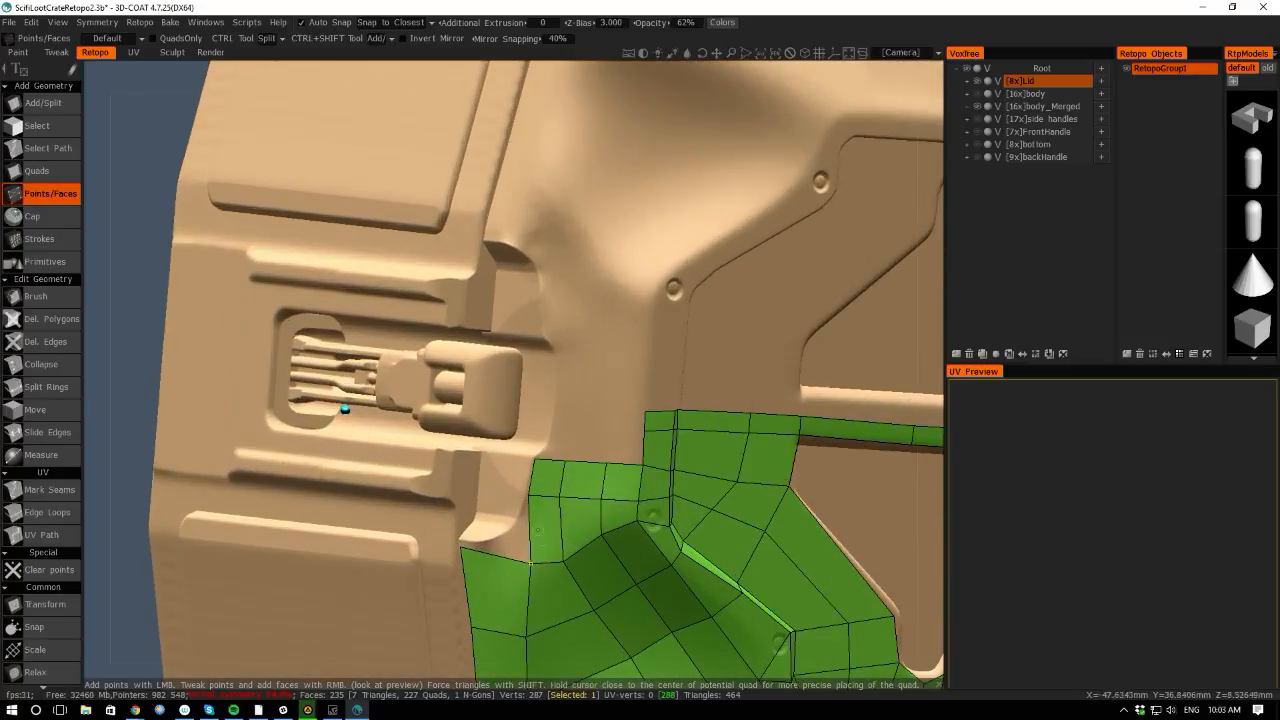
click(43, 102)
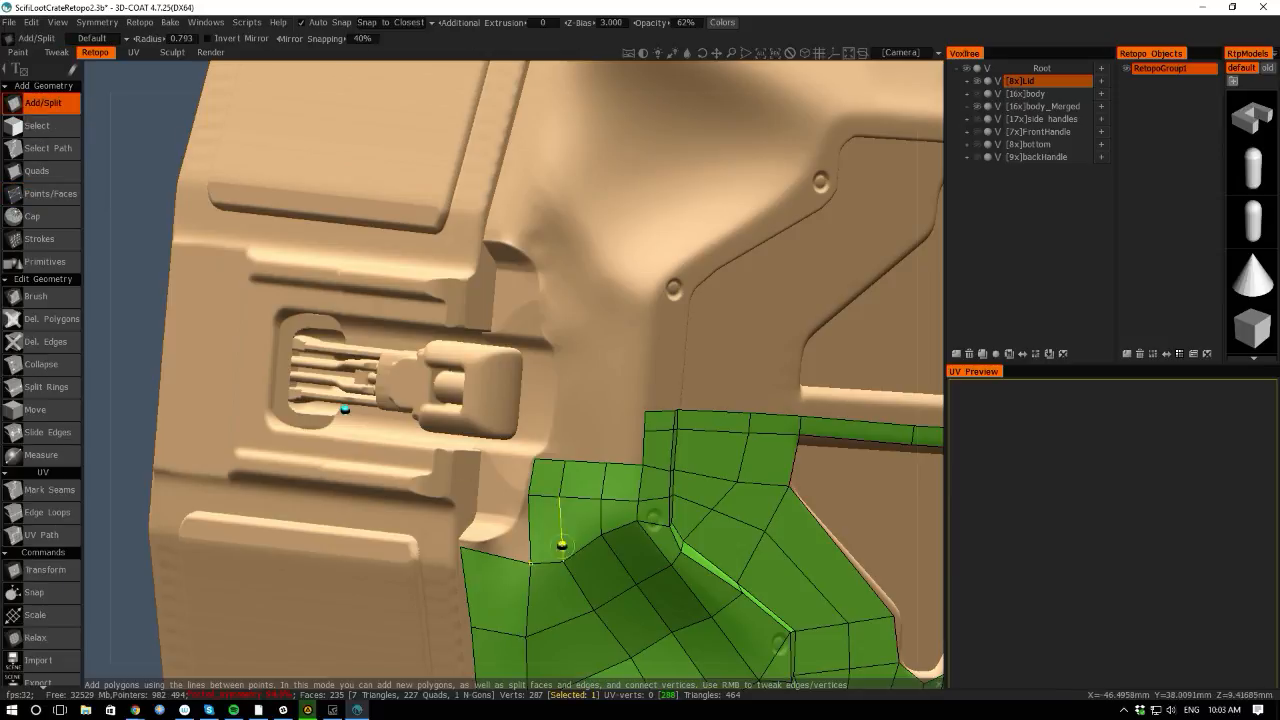
click(530, 535)
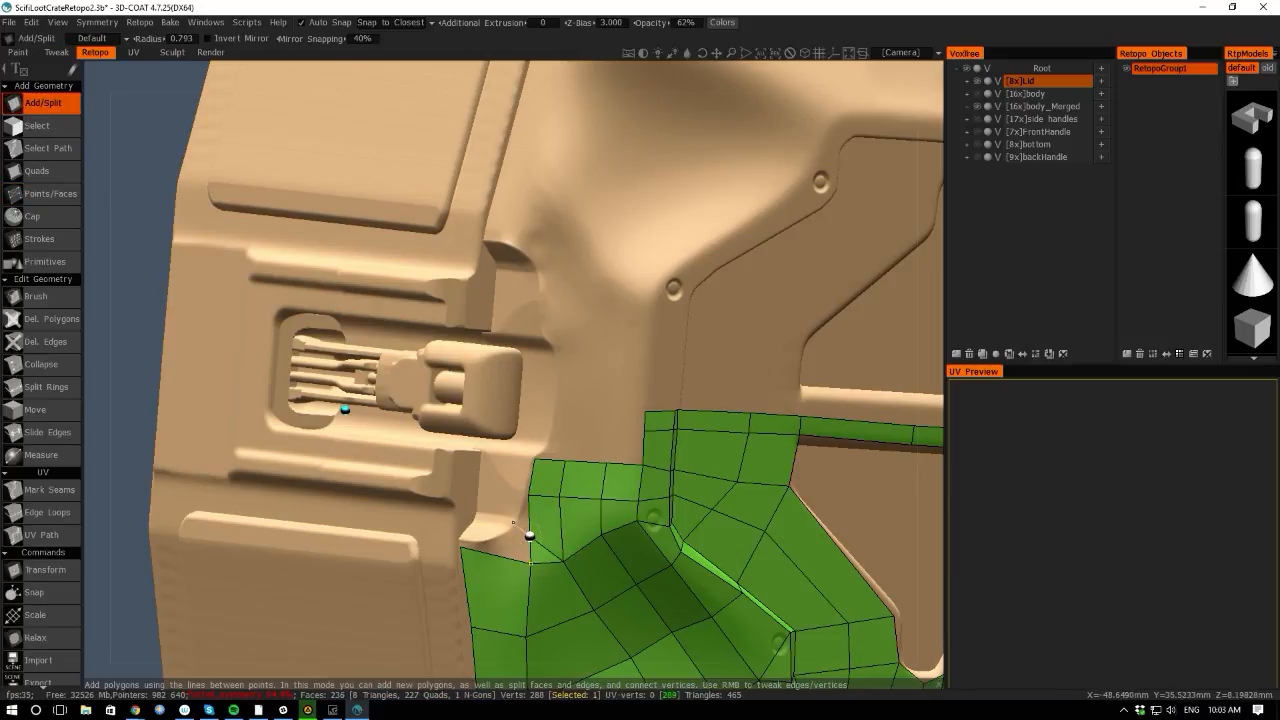
mouse_move(530, 563)
mouse_down()
mouse_move(501, 542)
mouse_move(517, 531)
mouse_move(511, 552)
mouse_up()
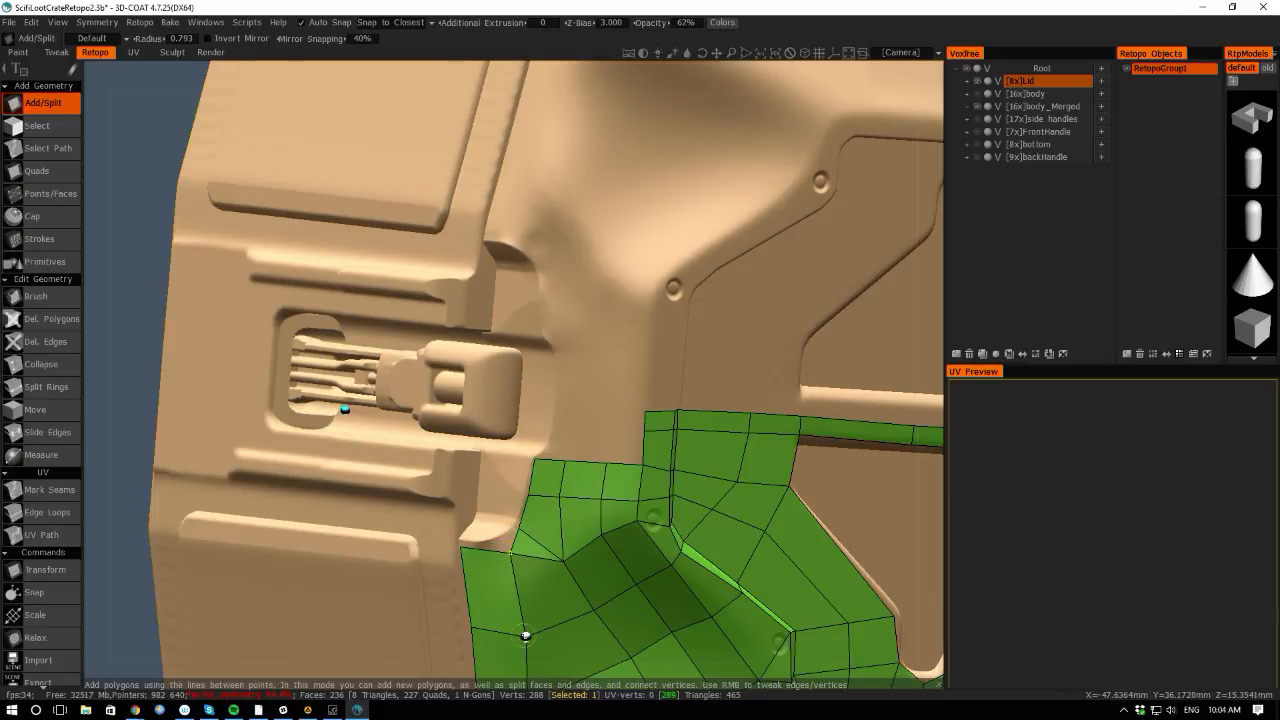
Tweak the upper vertices of the corner rim strip from the side handle onward so they follow the lid's rim bevel.
drag(127, 432, 193, 561)
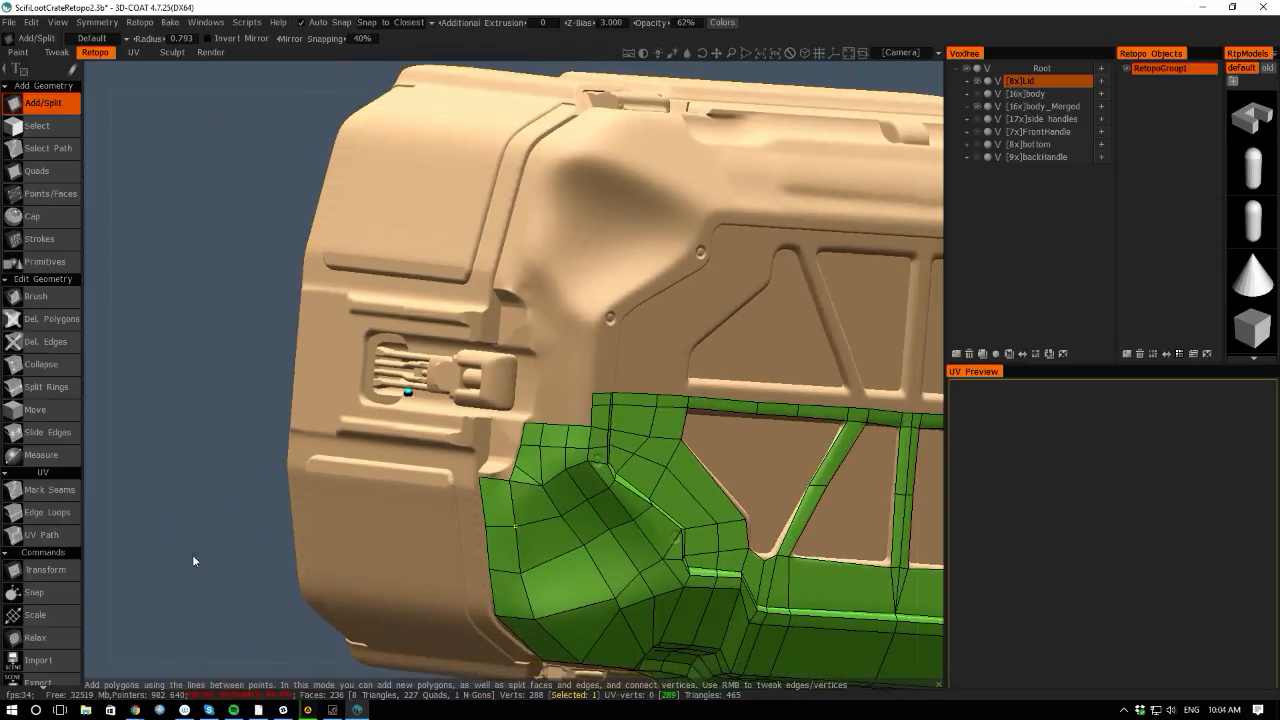
drag(243, 672, 492, 309)
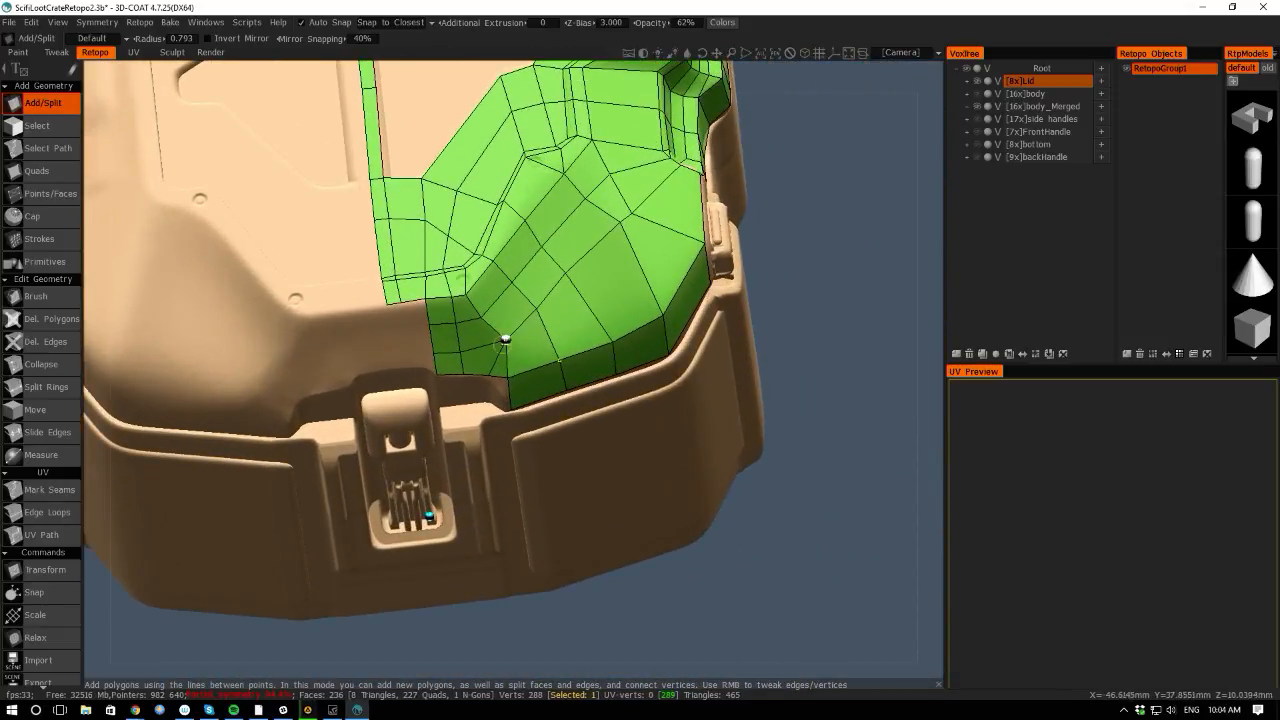
drag(609, 569, 674, 533)
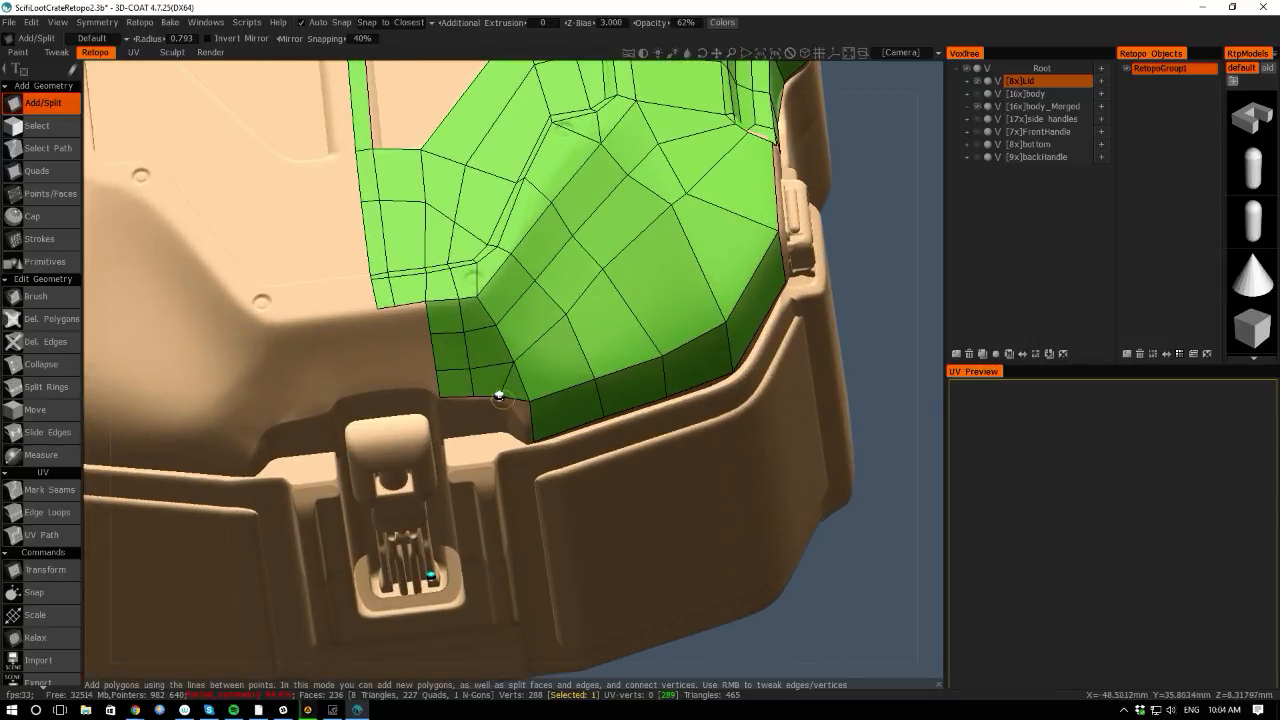
right_drag(529, 401, 520, 407)
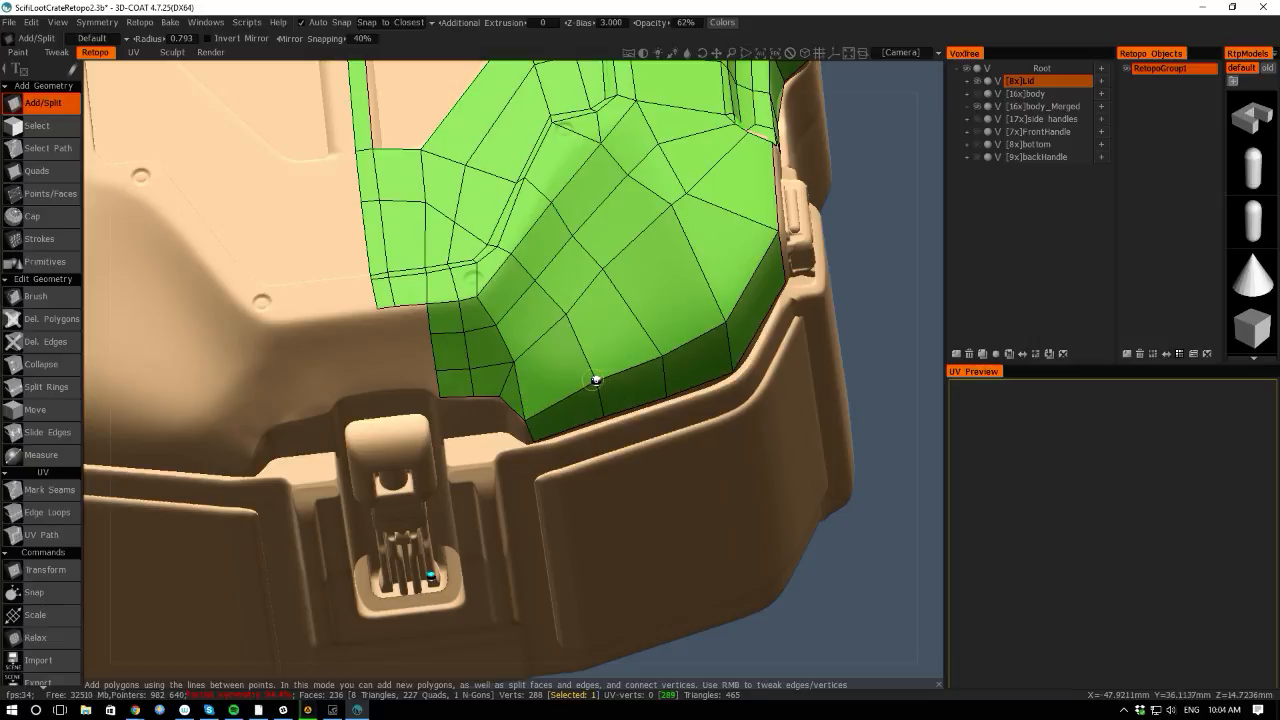
click(662, 364)
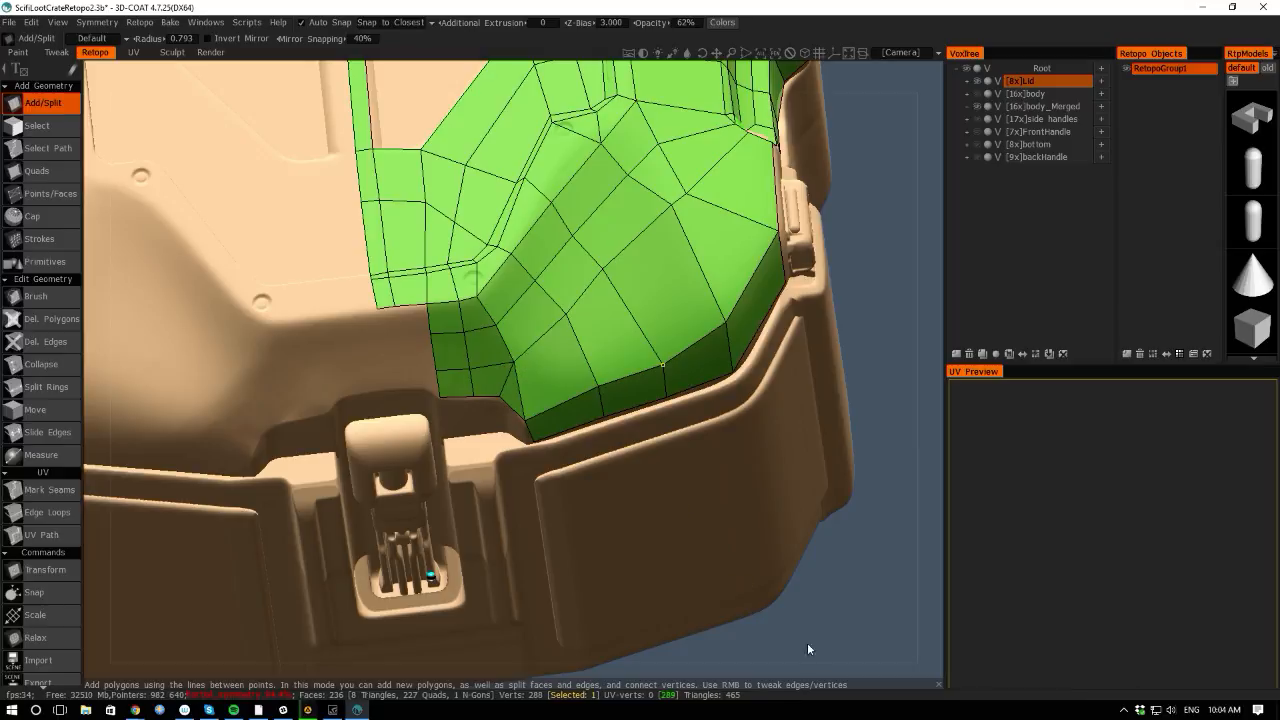
Connect the corner patch vertex beside the side handle to the rim strip's second upper vertex with an Add/Split cut.
drag(794, 659, 822, 582)
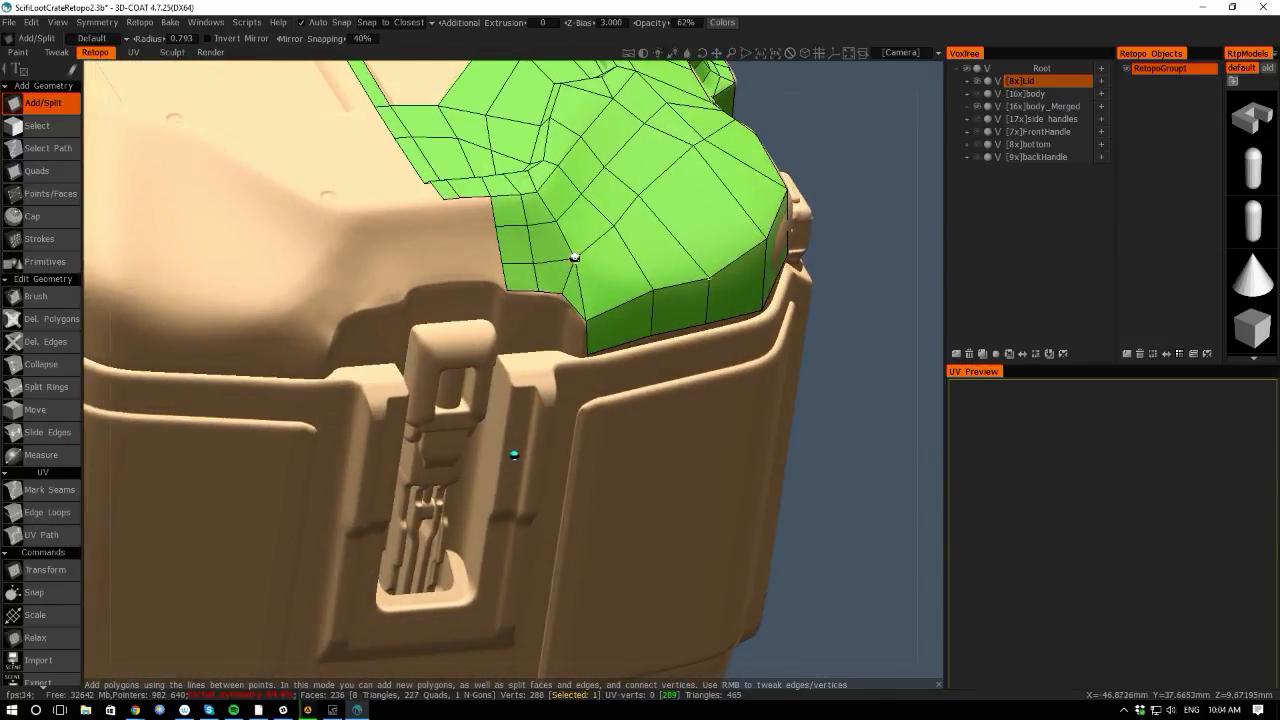
alt+middle_drag(775, 478, 692, 586)
alt+right_drag(692, 586, 866, 670)
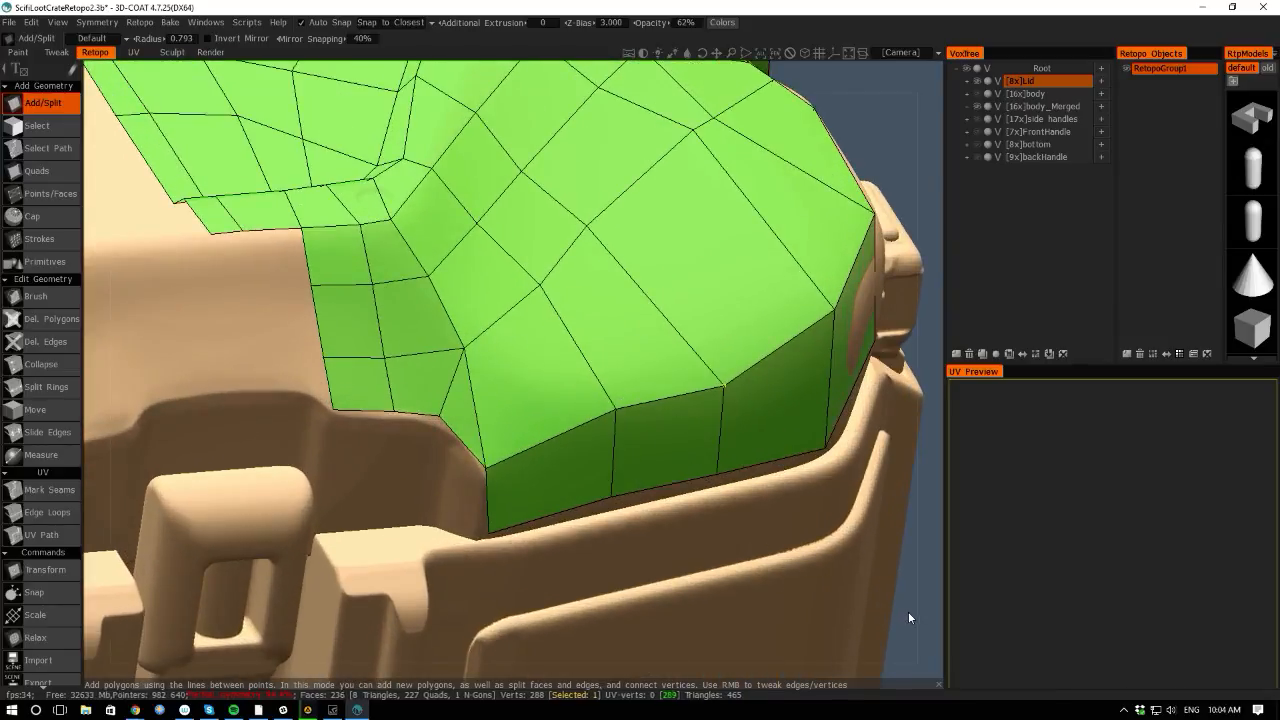
drag(908, 611, 879, 595)
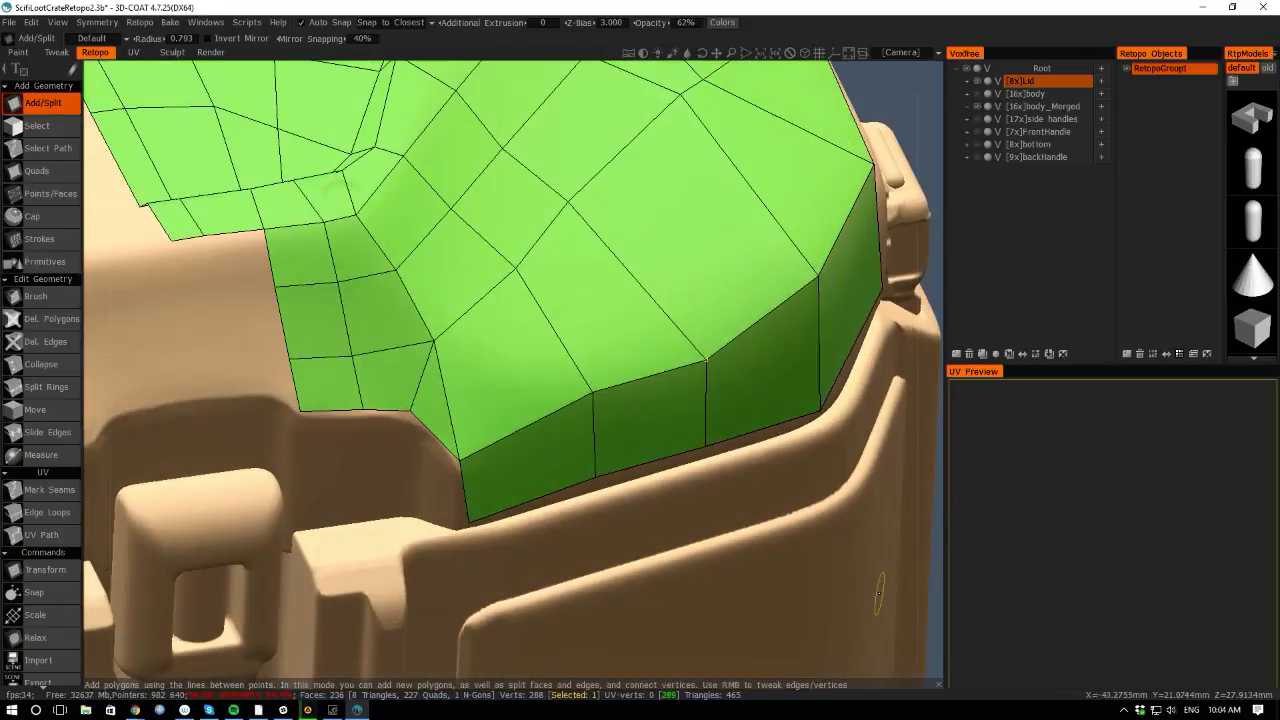
click(592, 391)
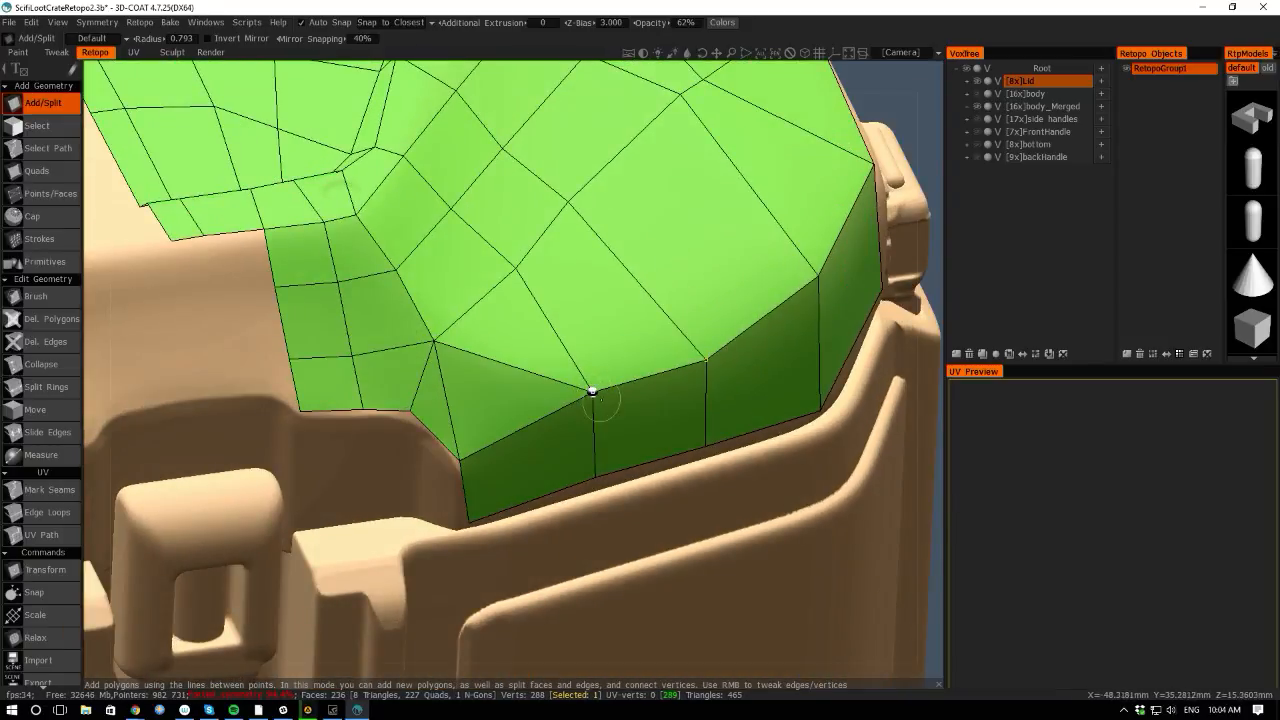
Tweak the interior vertex in the middle of the corner patch slightly toward the front latch.
drag(931, 495, 820, 420)
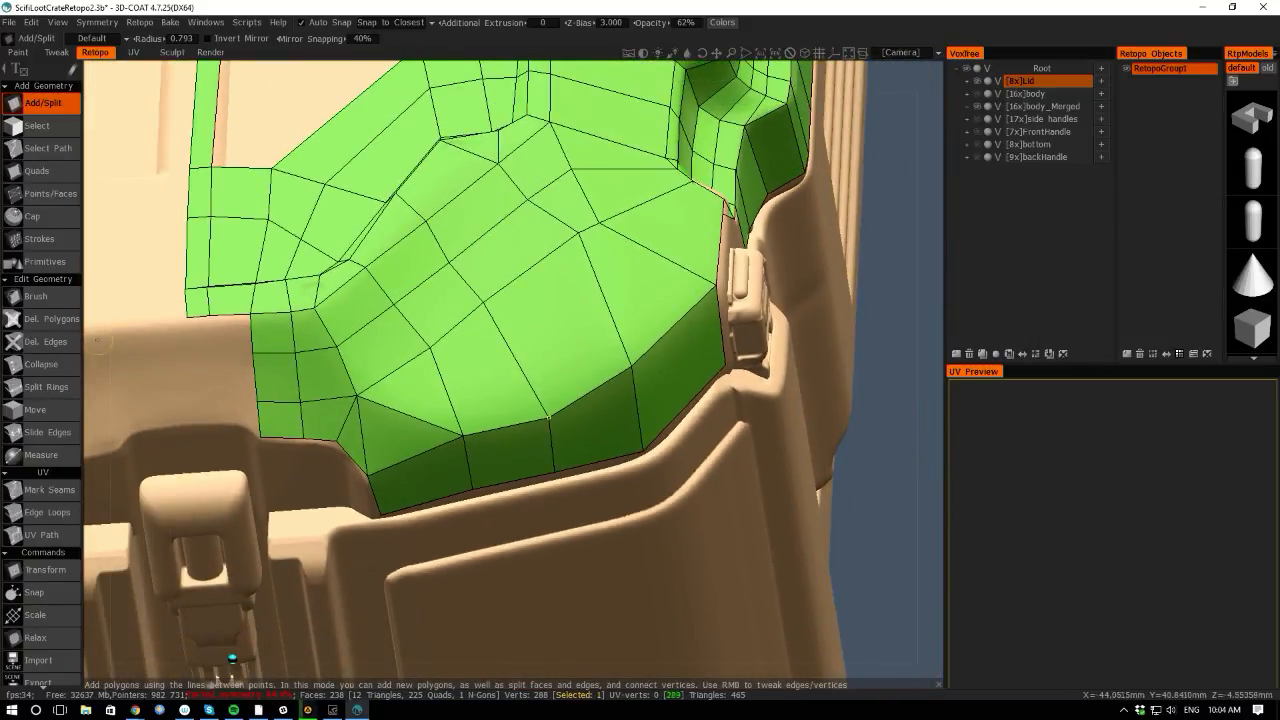
drag(232, 658, 466, 638)
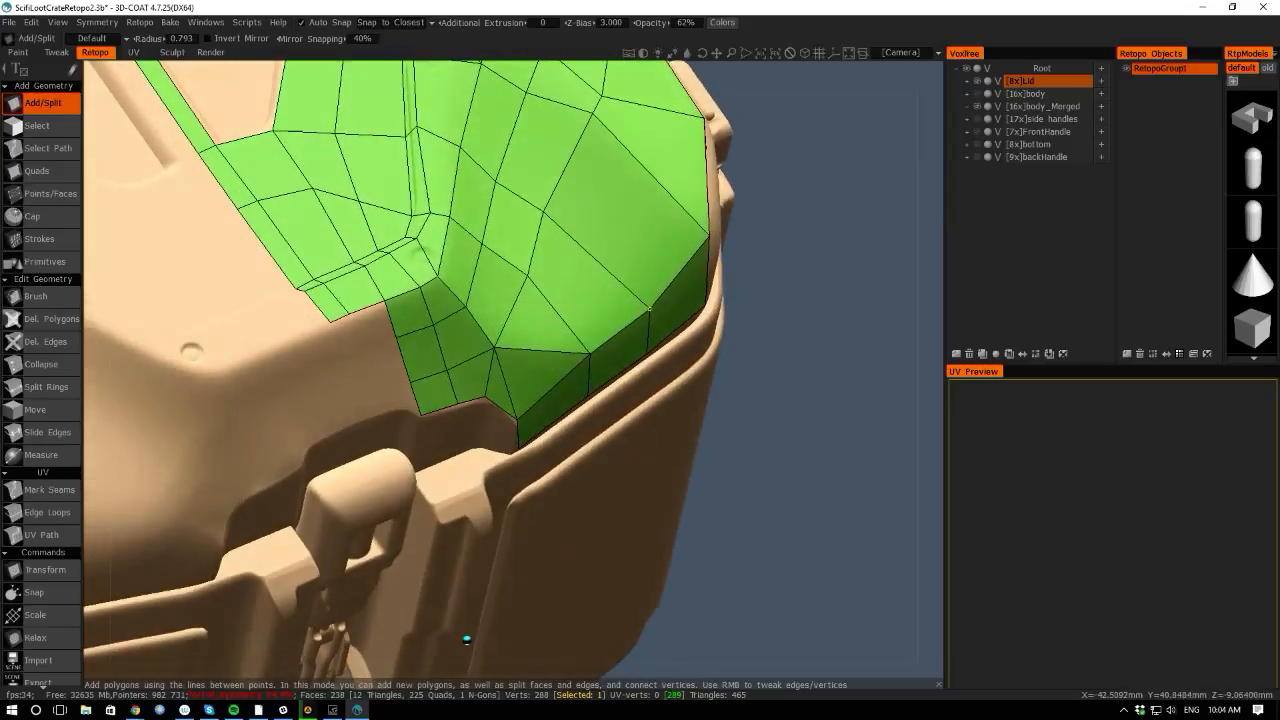
mouse_move(540, 224)
mouse_down()
mouse_move(543, 206)
mouse_move(558, 219)
mouse_up()
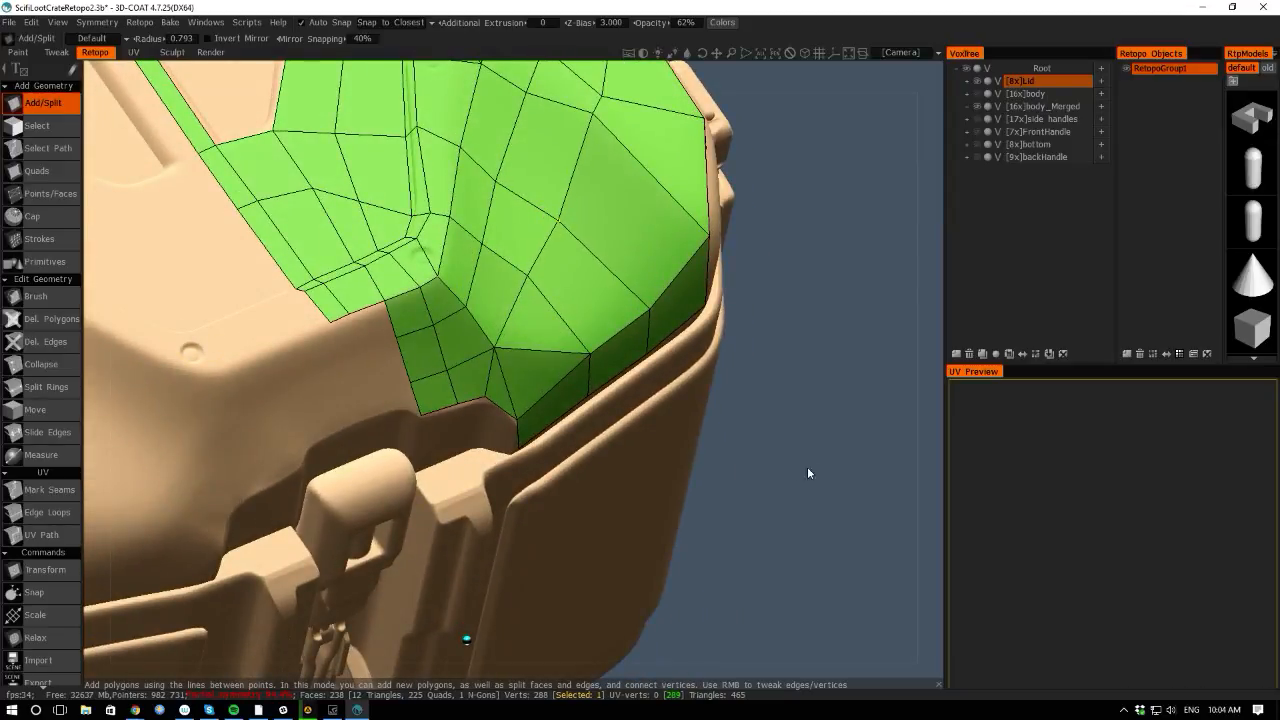
Split an edge loop through the corner patch with Points/Faces, undoing the first cut and repeating it at an adjusted position.
drag(808, 472, 826, 407)
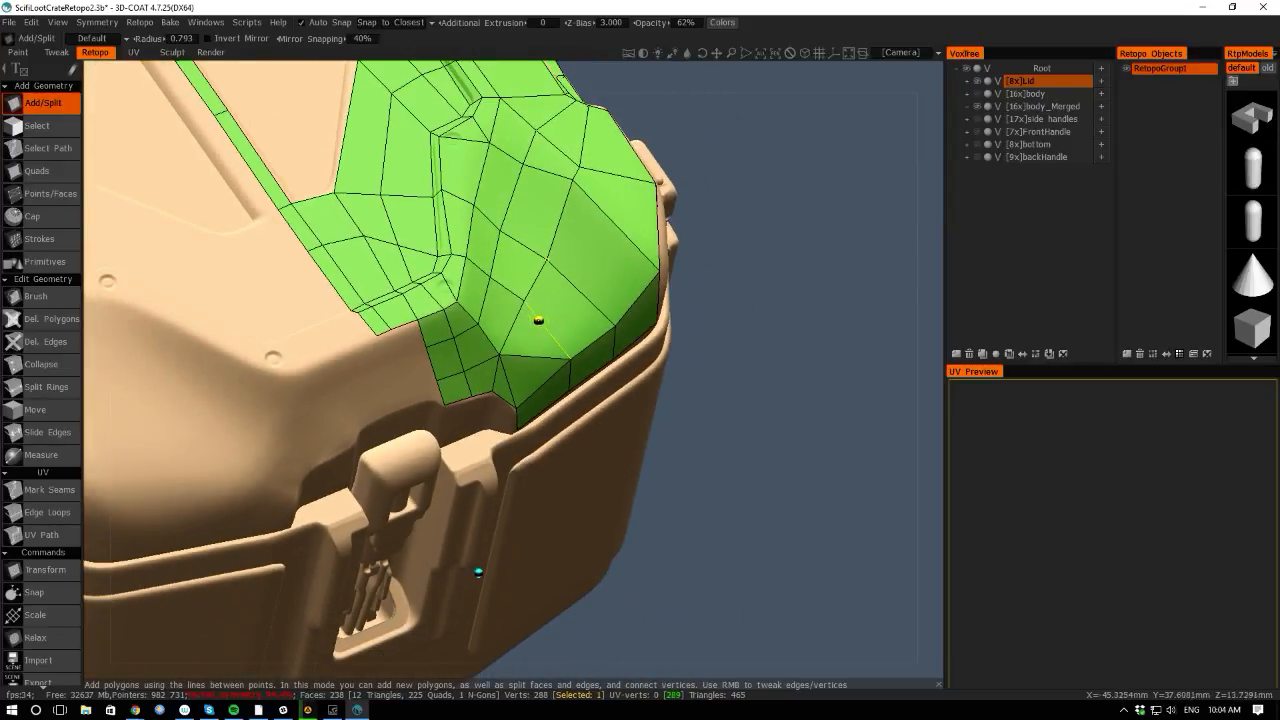
click(40, 194)
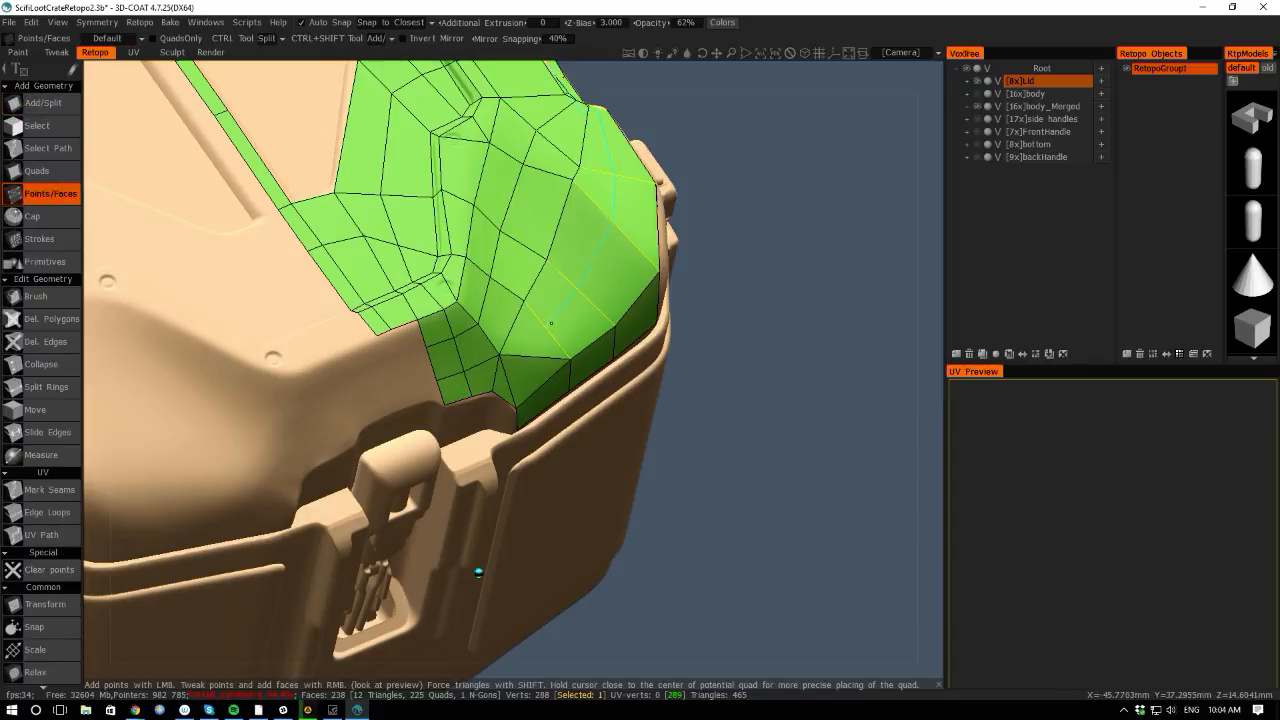
drag(809, 480, 823, 506)
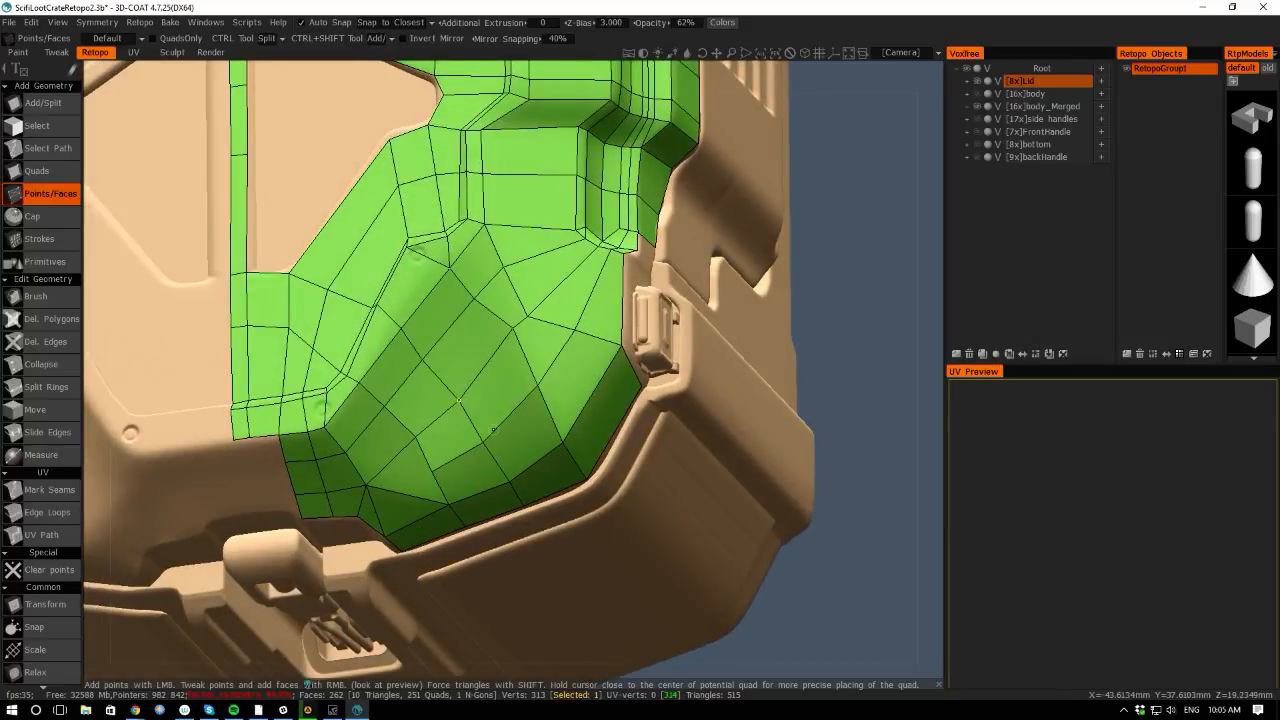
key(ctrl+z)
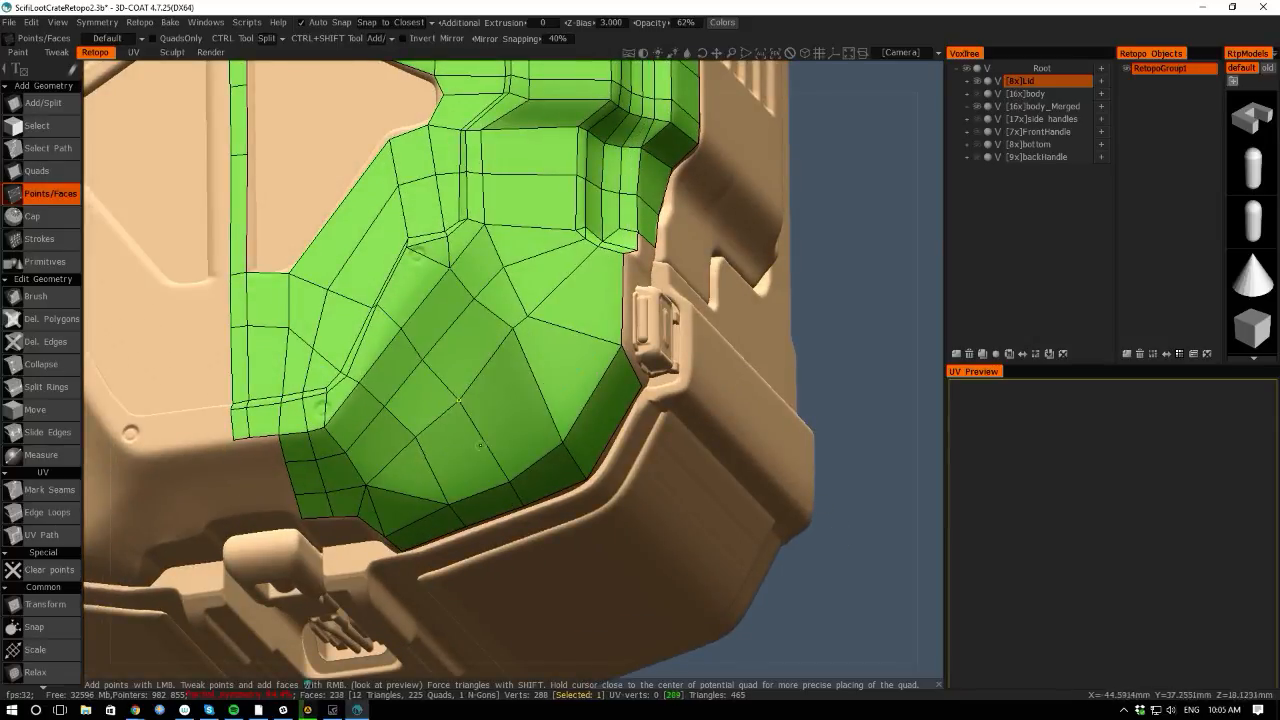
ctrl+click(493, 439)
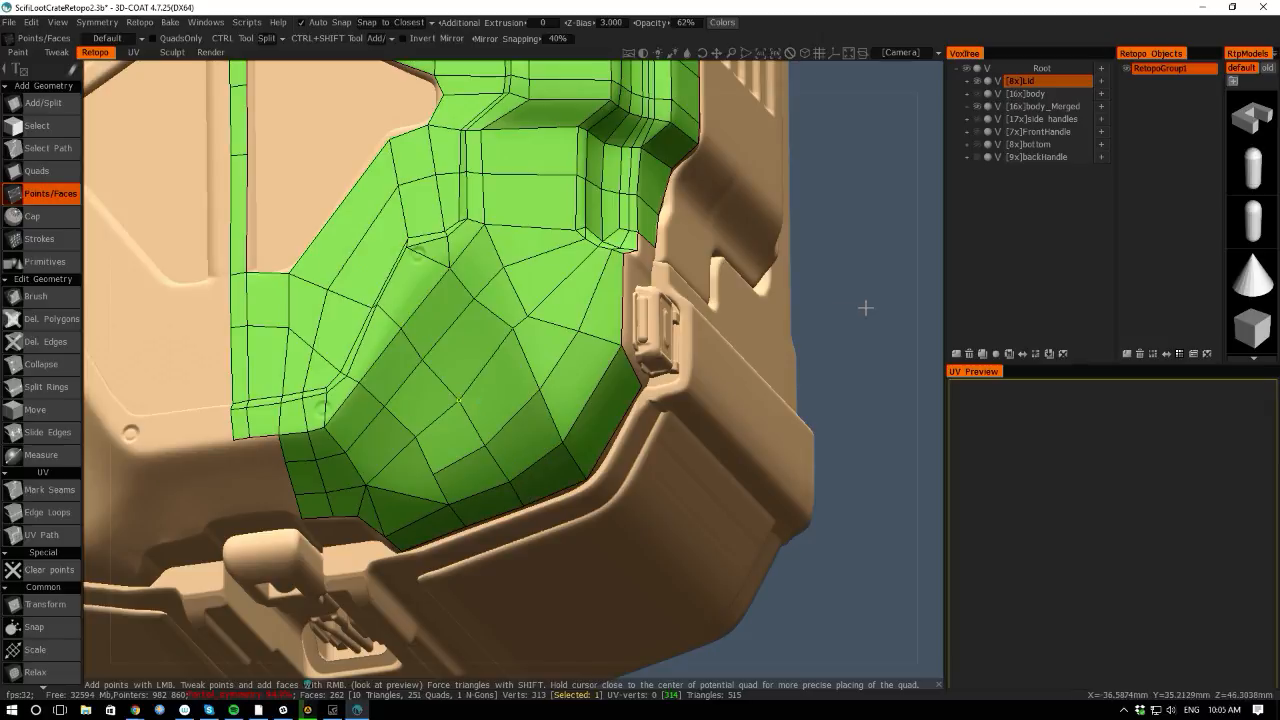
Cut the triangle beside the side handle with Add/Split, running from the new loop's end to the rim strip's corner, and undo the surplus action.
drag(863, 303, 775, 384)
right_drag(775, 384, 789, 529)
middle_drag(820, 485, 916, 348)
right_drag(916, 348, 848, 474)
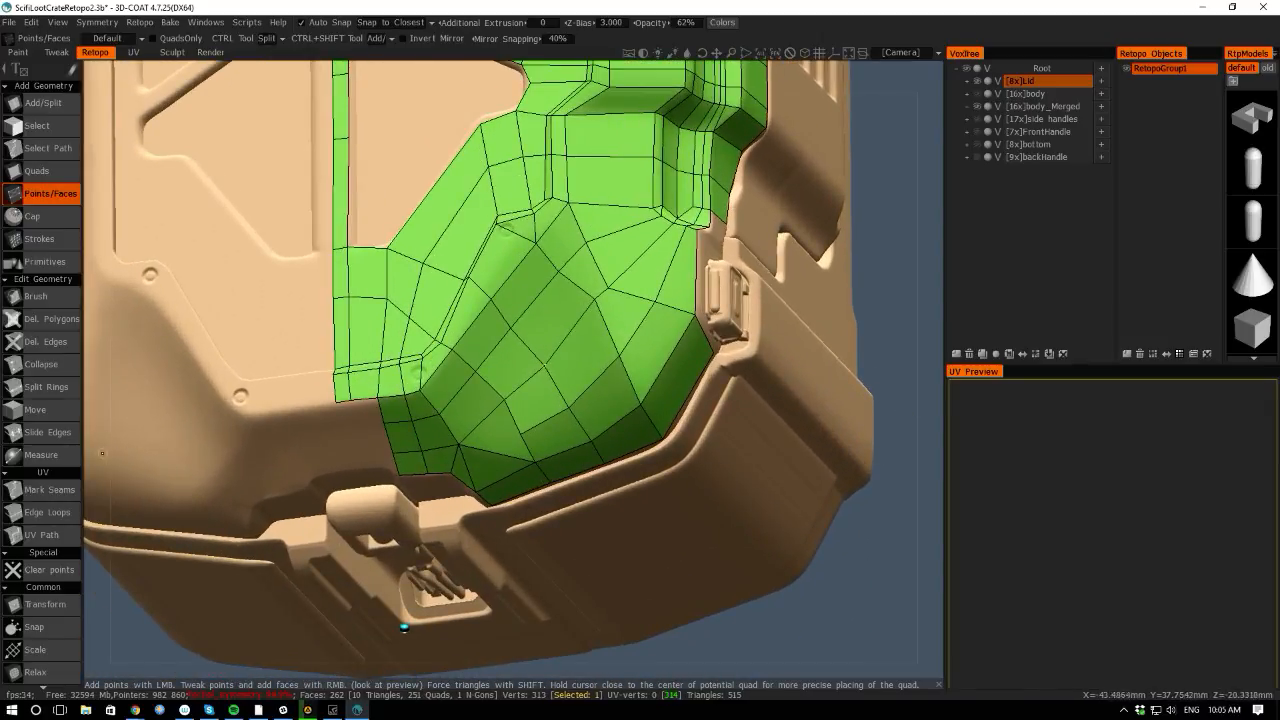
drag(101, 453, 210, 370)
key(space)
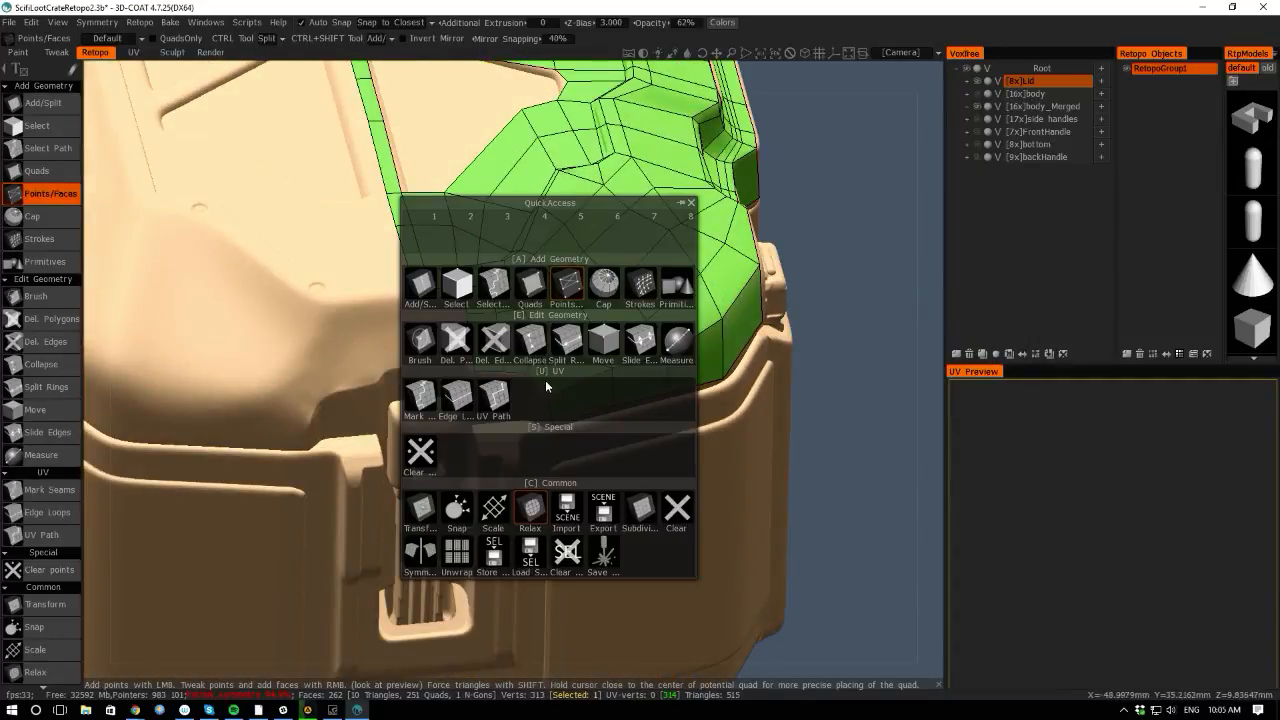
click(422, 295)
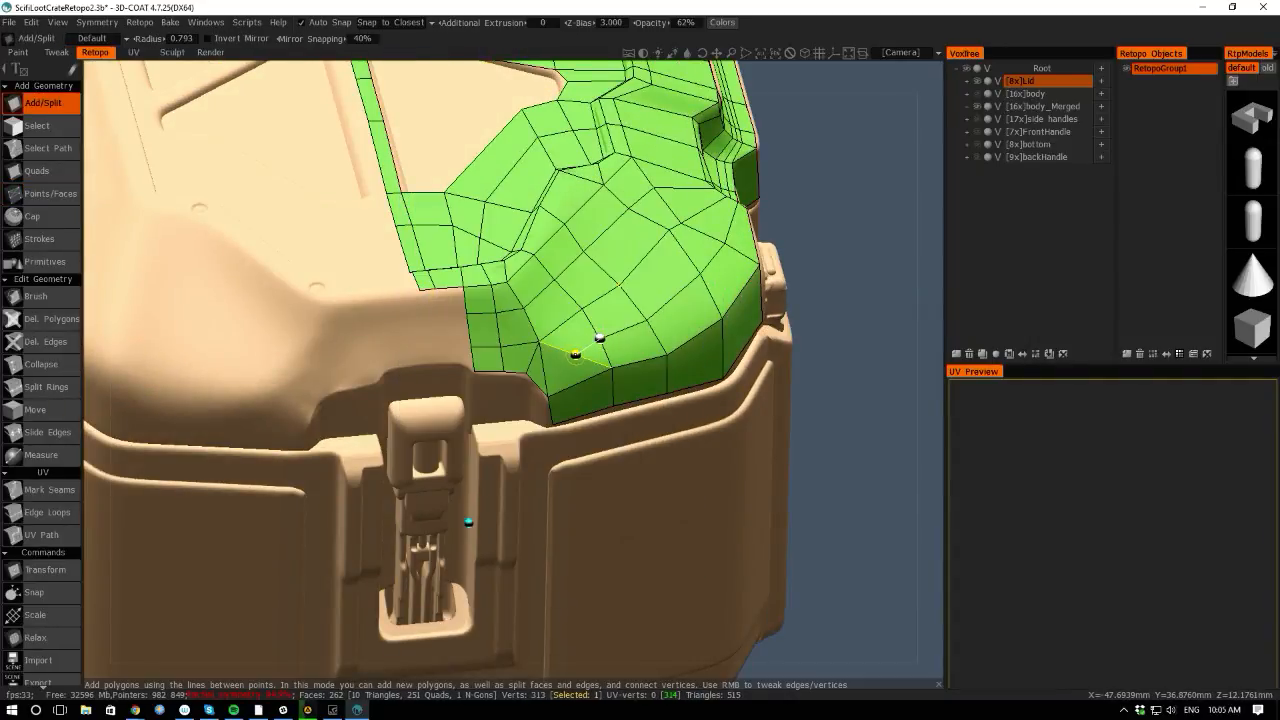
click(575, 354)
click(547, 397)
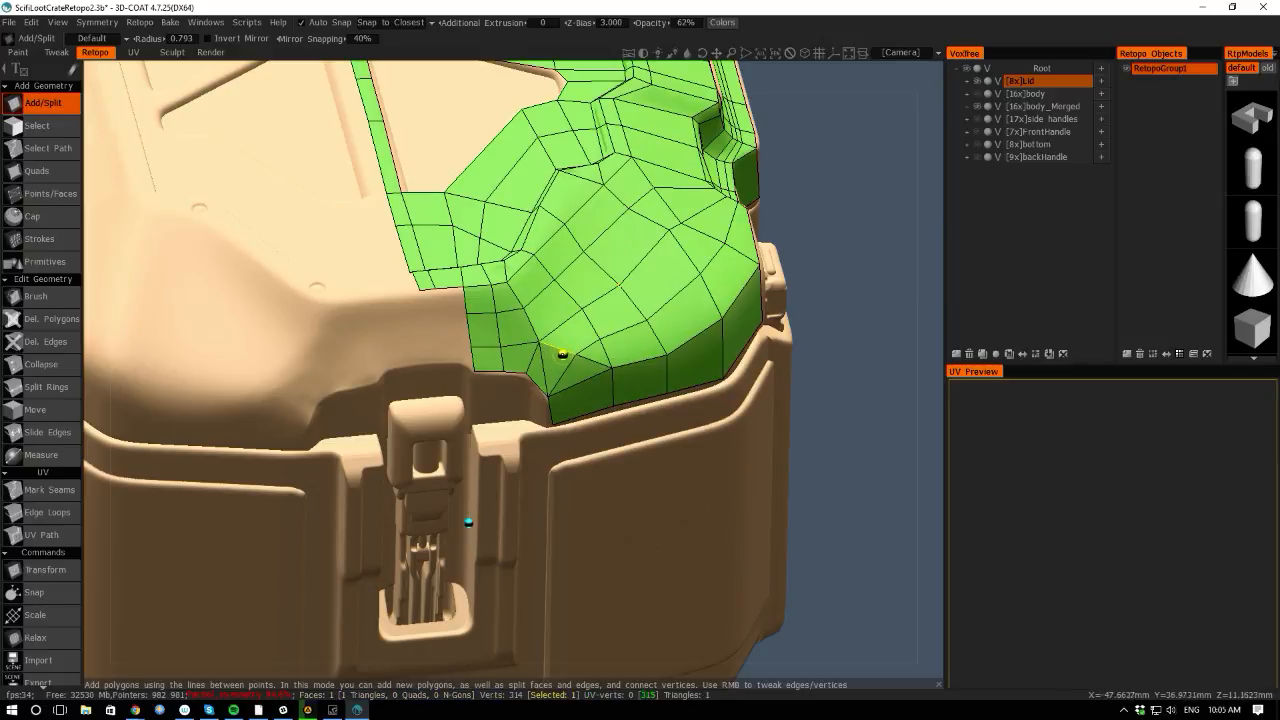
key(ctrl+z)
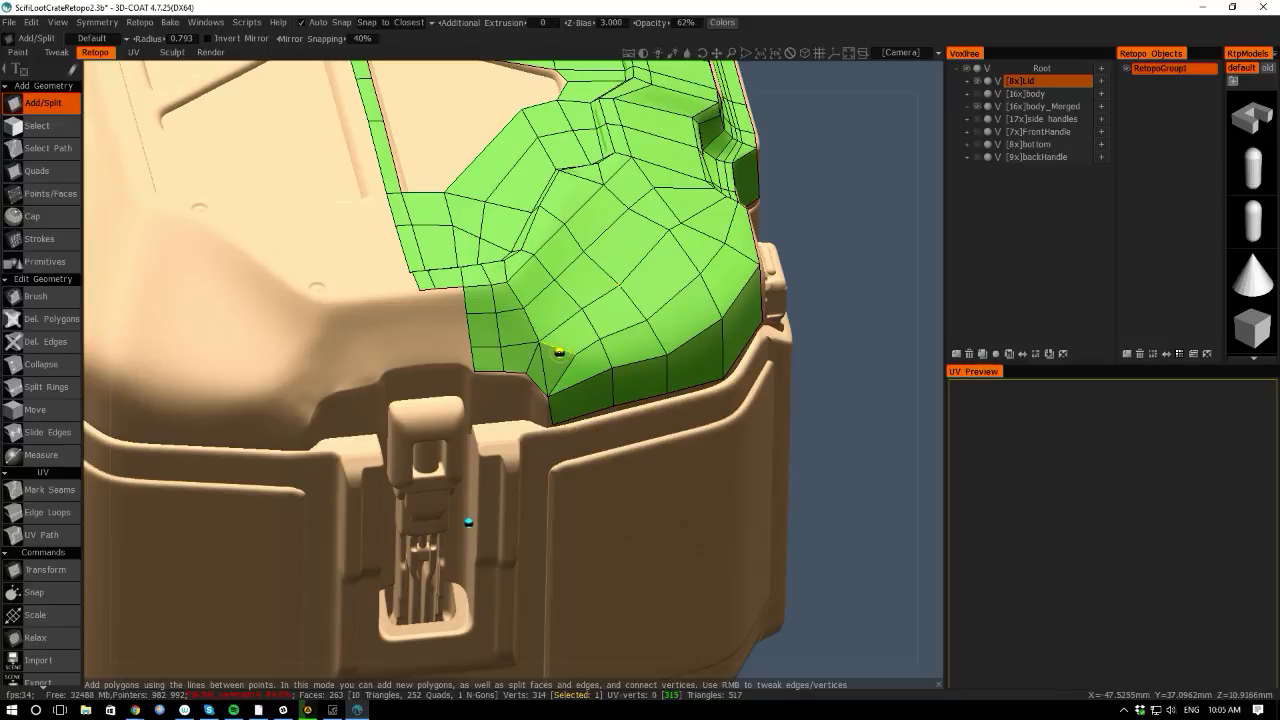
Undo the surplus split point, merge the patch's lower vertex into the rim strip's vertex below it and cut an Add/Split edge toward the latch.
key(ctrl+z)
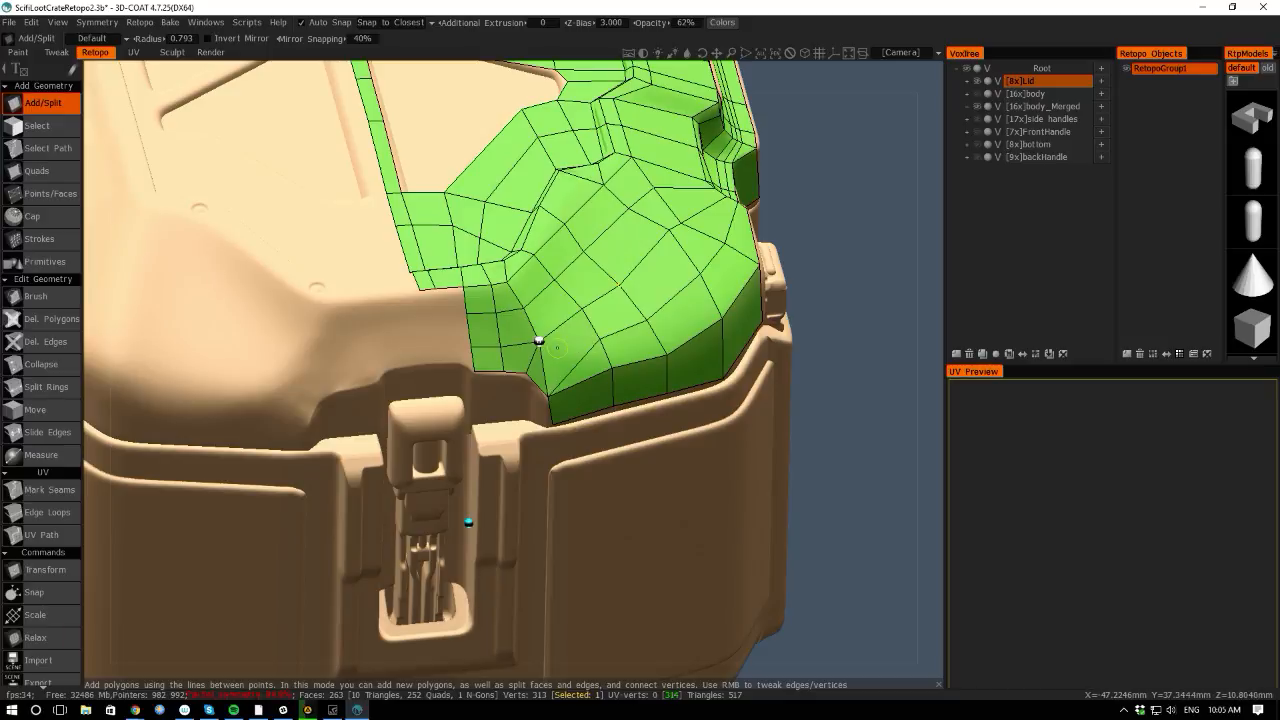
drag(832, 579, 477, 400)
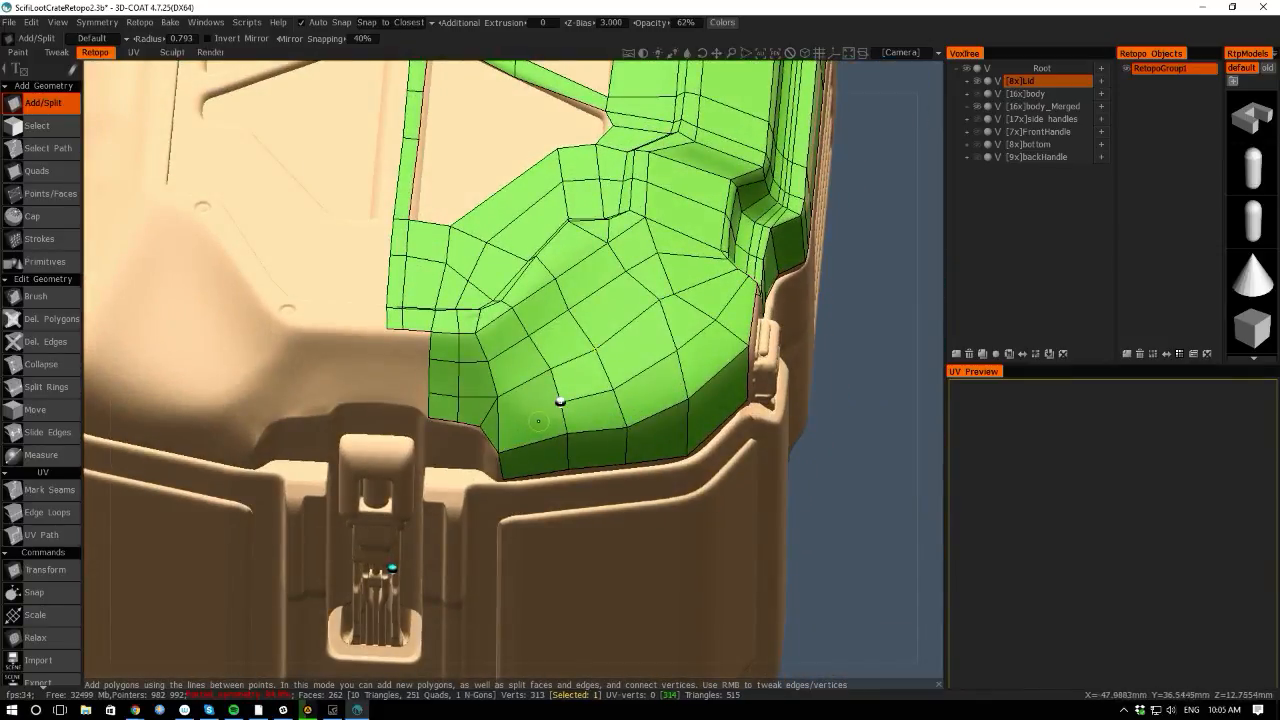
right_drag(560, 402, 568, 432)
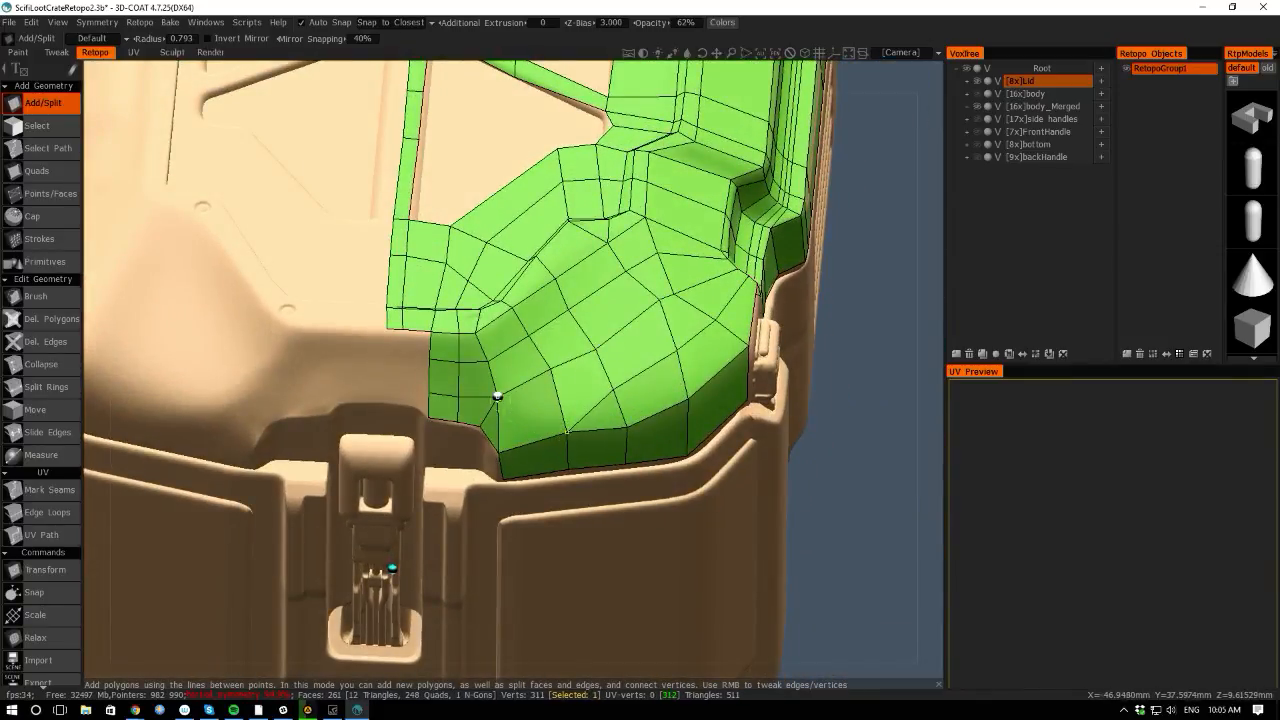
click(497, 396)
click(566, 430)
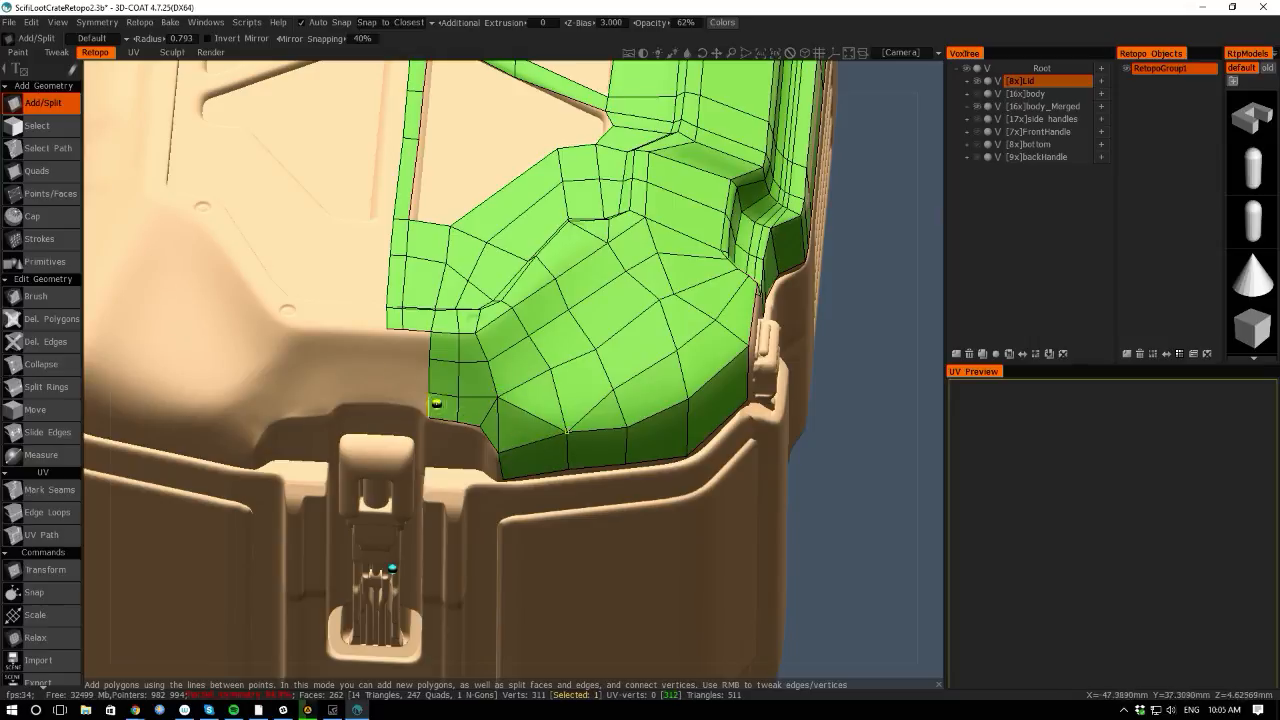
Extend the end of the corner patch over the front latch with Points/Faces quads running down the lid's slope.
drag(98, 381, 140, 374)
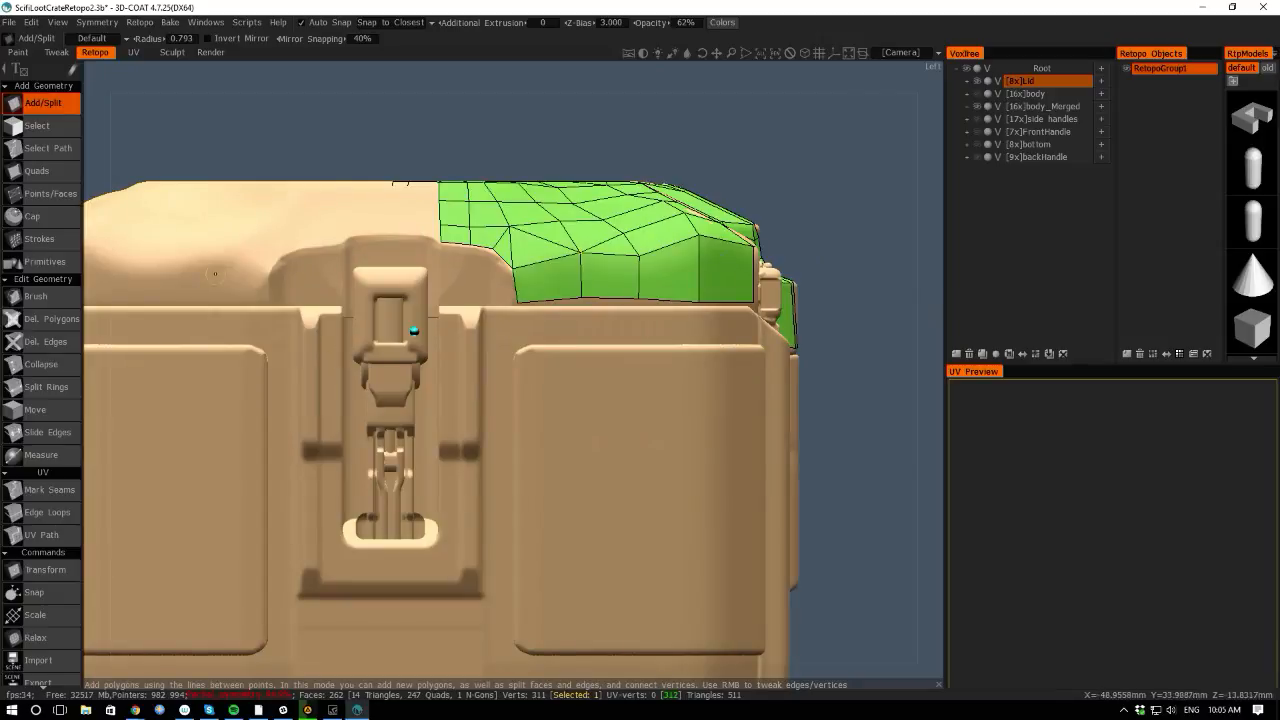
drag(105, 145, 118, 238)
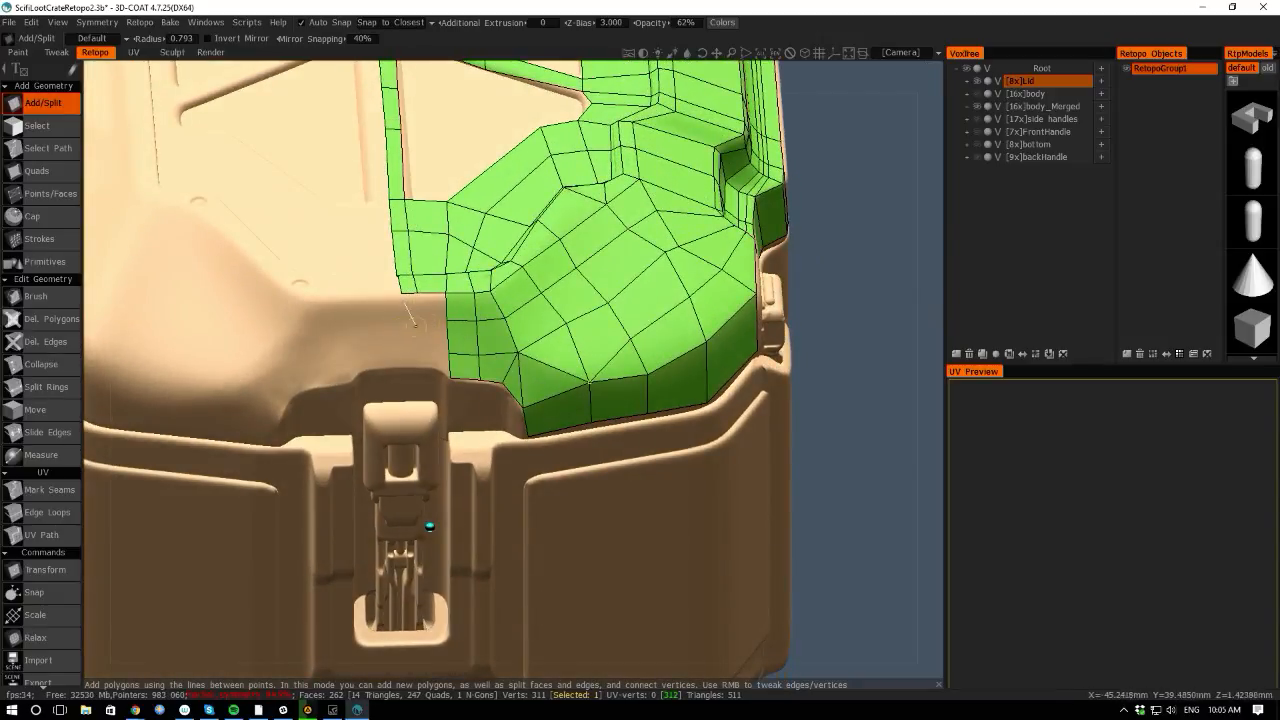
click(46, 193)
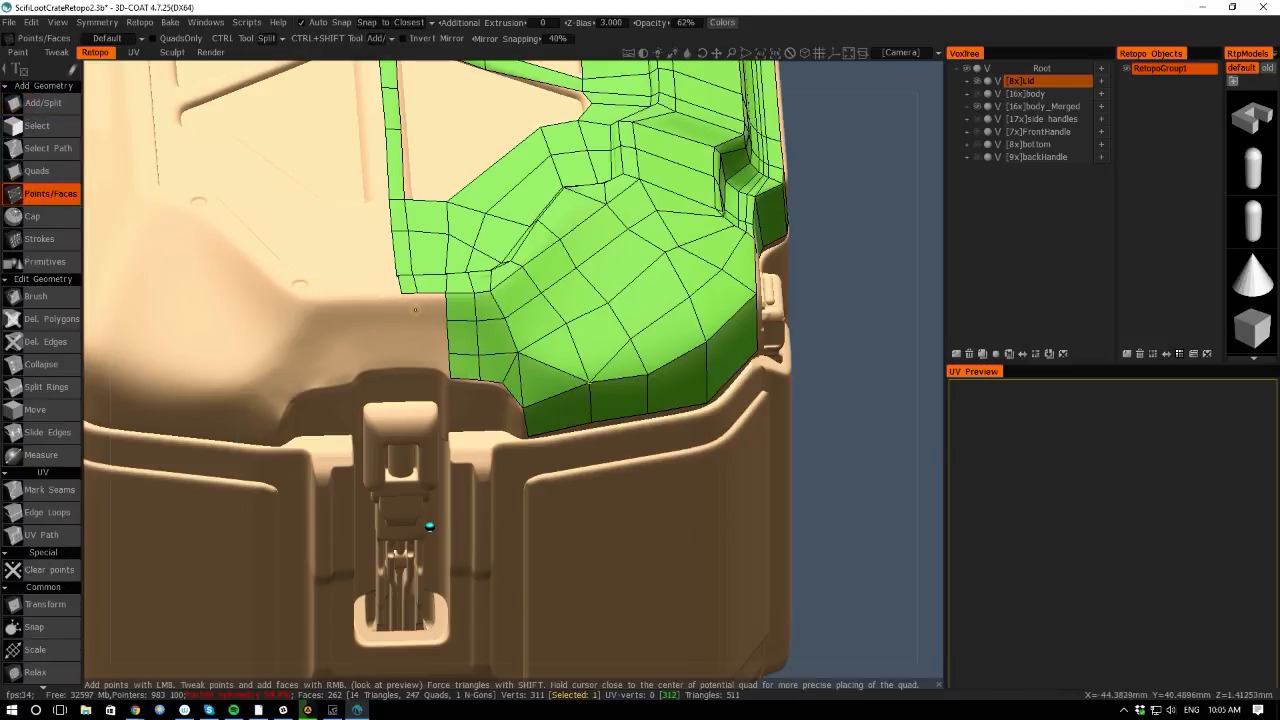
click(420, 317)
right_click(432, 307)
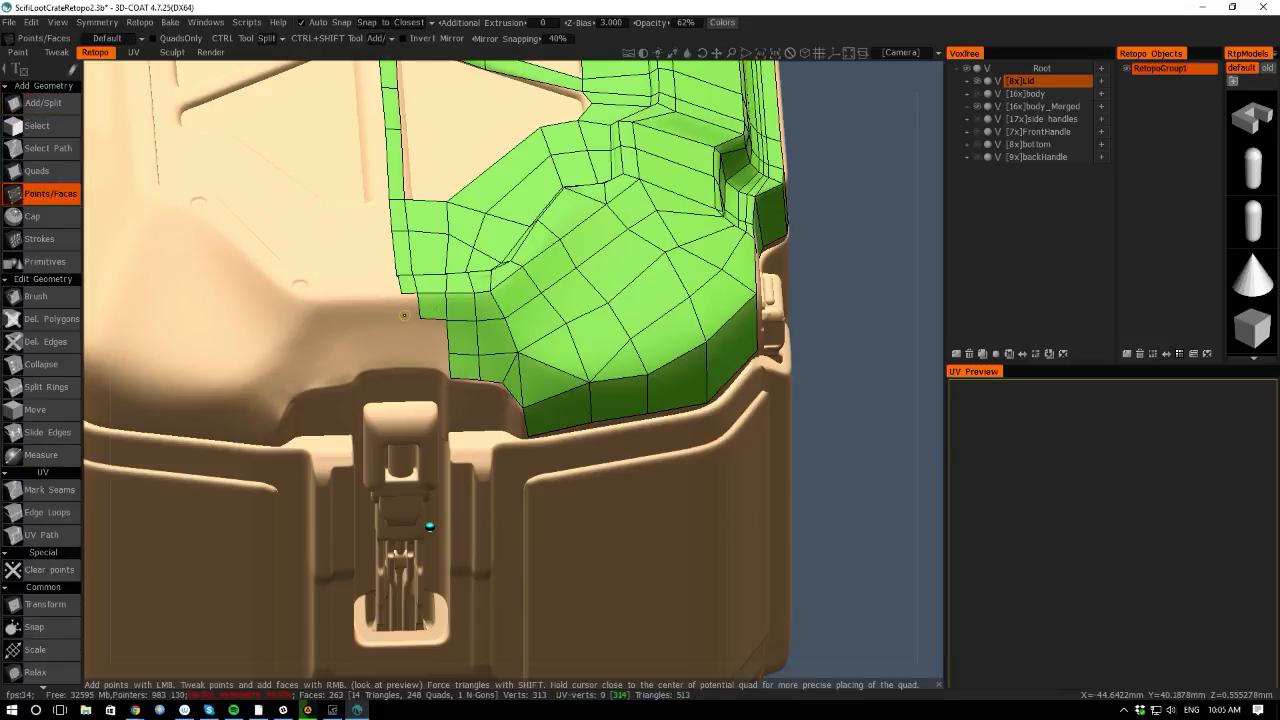
click(408, 346)
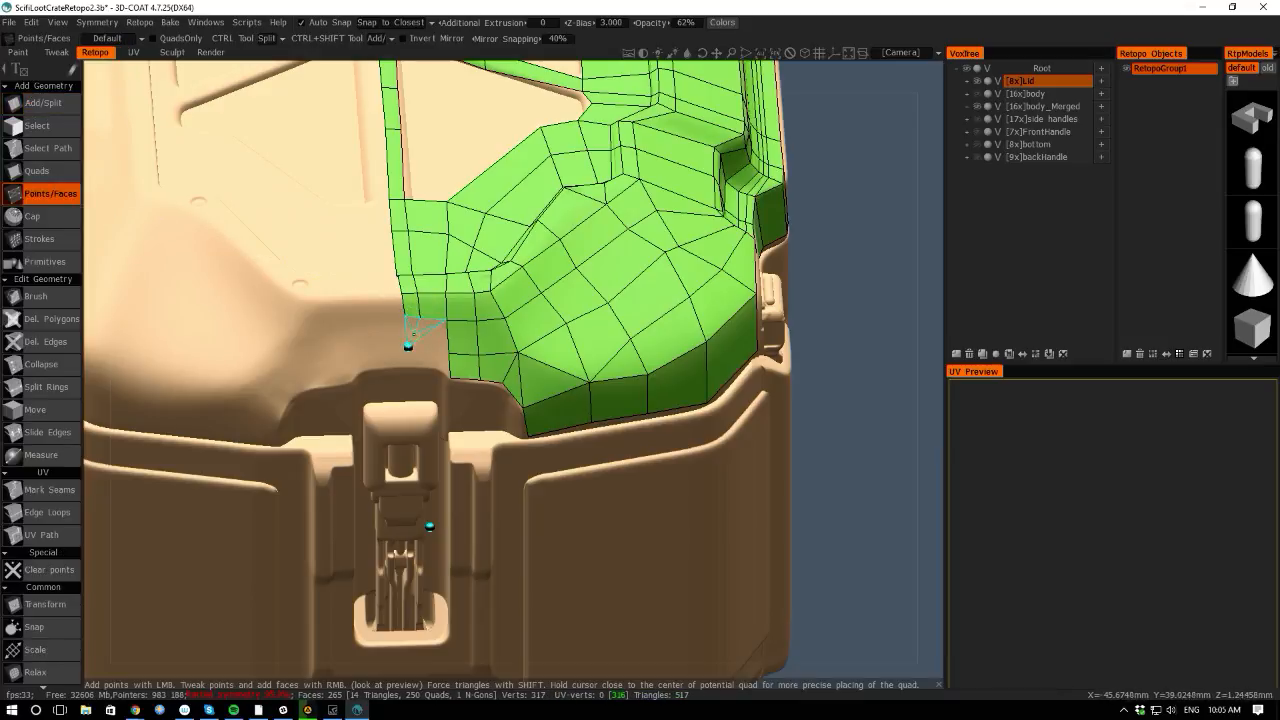
right_click(430, 336)
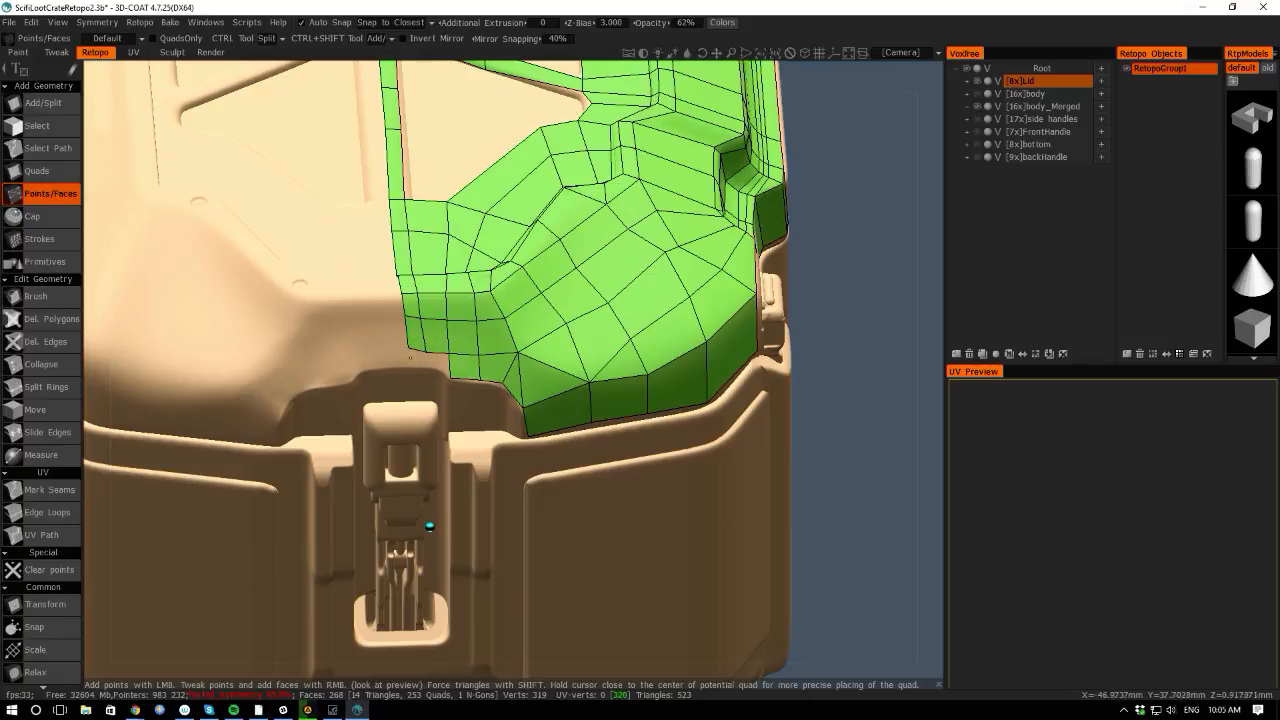
Fill the last row of quads down to the latch recess edge and tweak the border vertex near the rim strip.
click(409, 366)
click(427, 369)
right_click(418, 360)
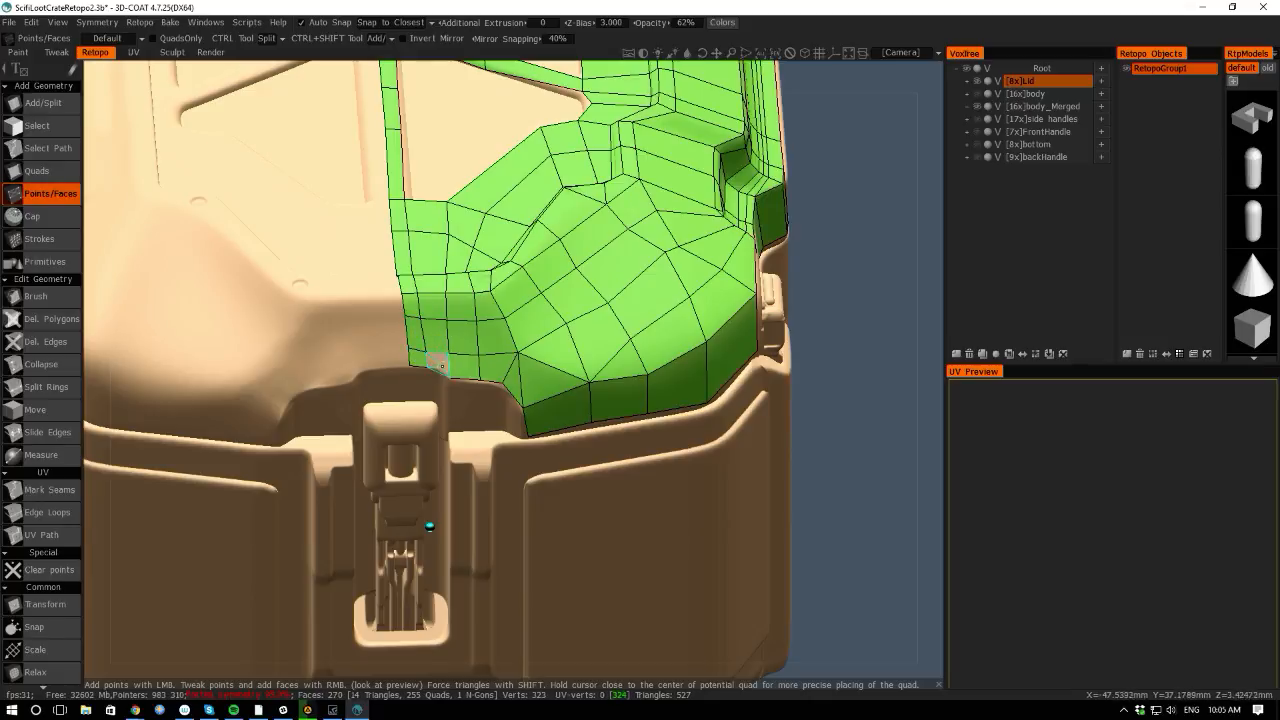
click(427, 366)
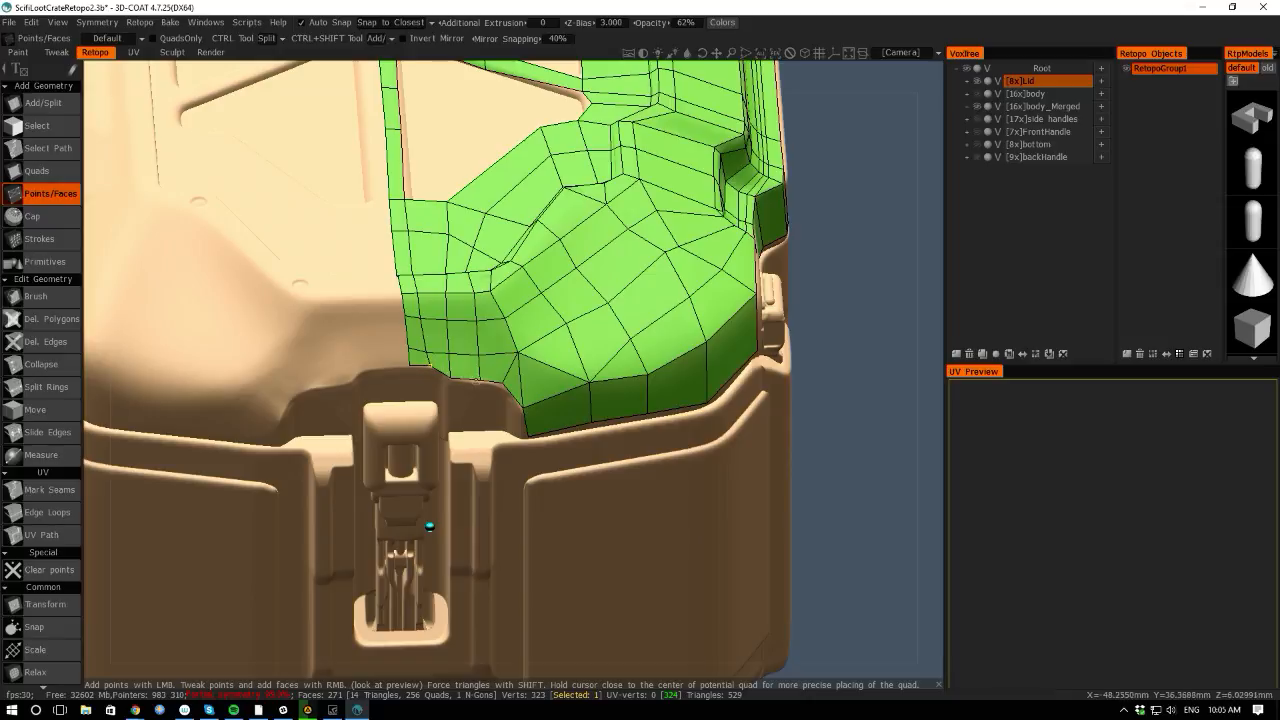
right_drag(477, 379, 500, 383)
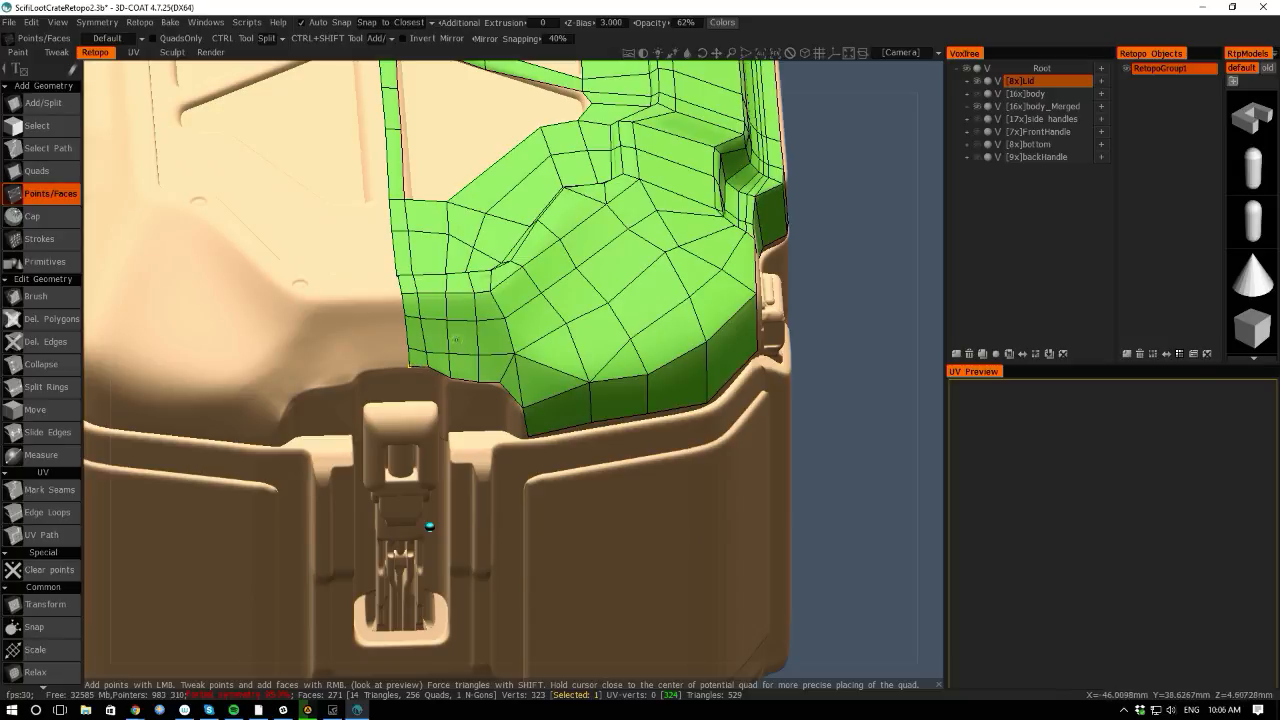
Place four Points/Faces points inside the latch recess, following the patch's border above the latch.
alt+drag(99, 327, 229, 283)
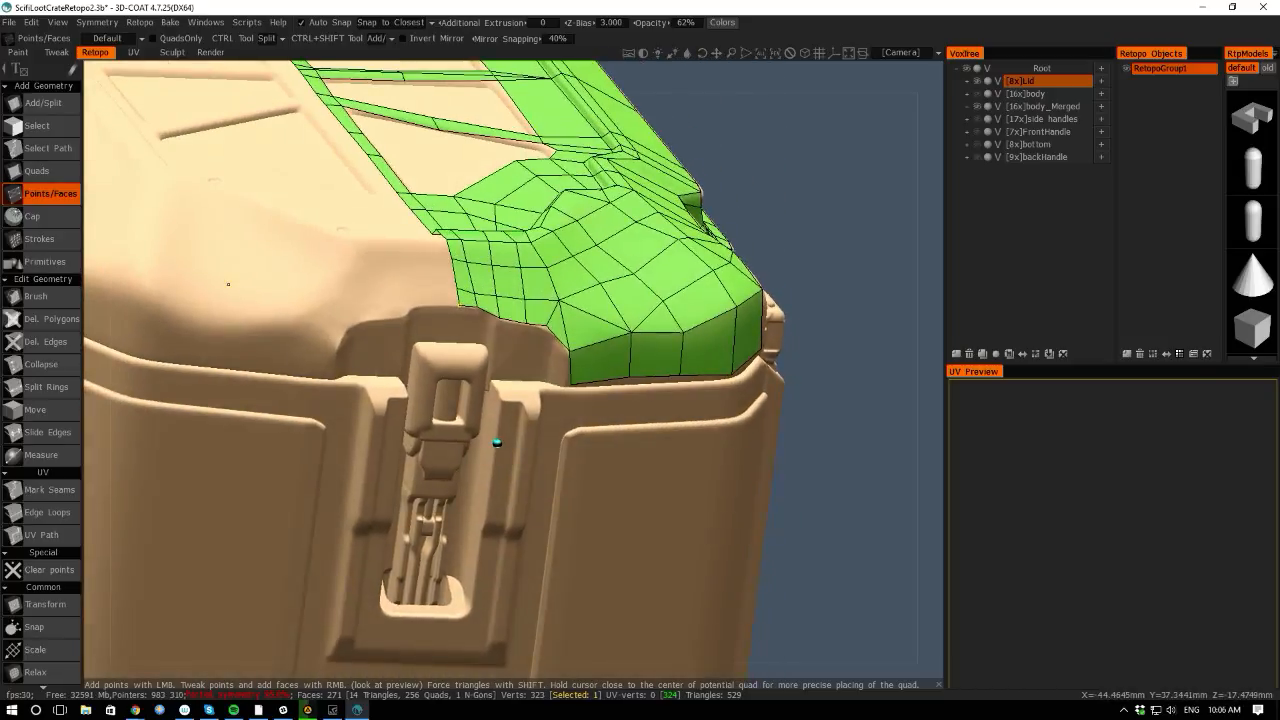
click(321, 63)
click(348, 93)
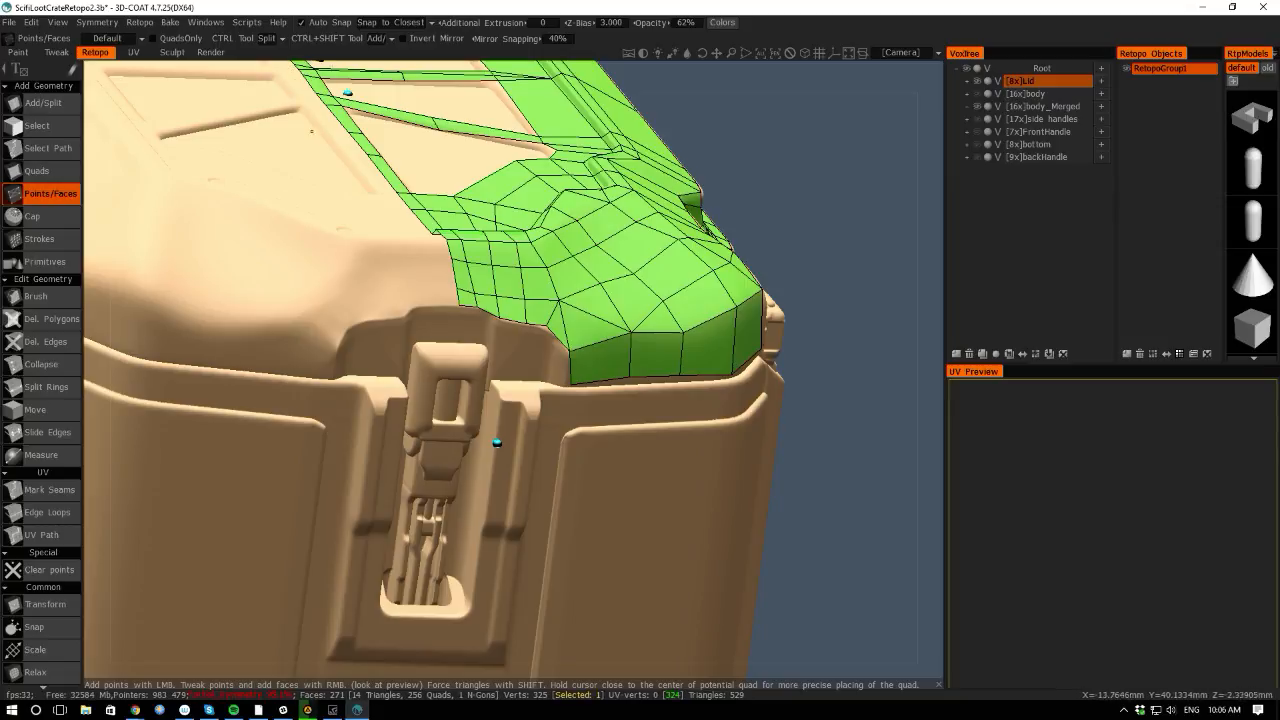
alt+drag(497, 442, 414, 330)
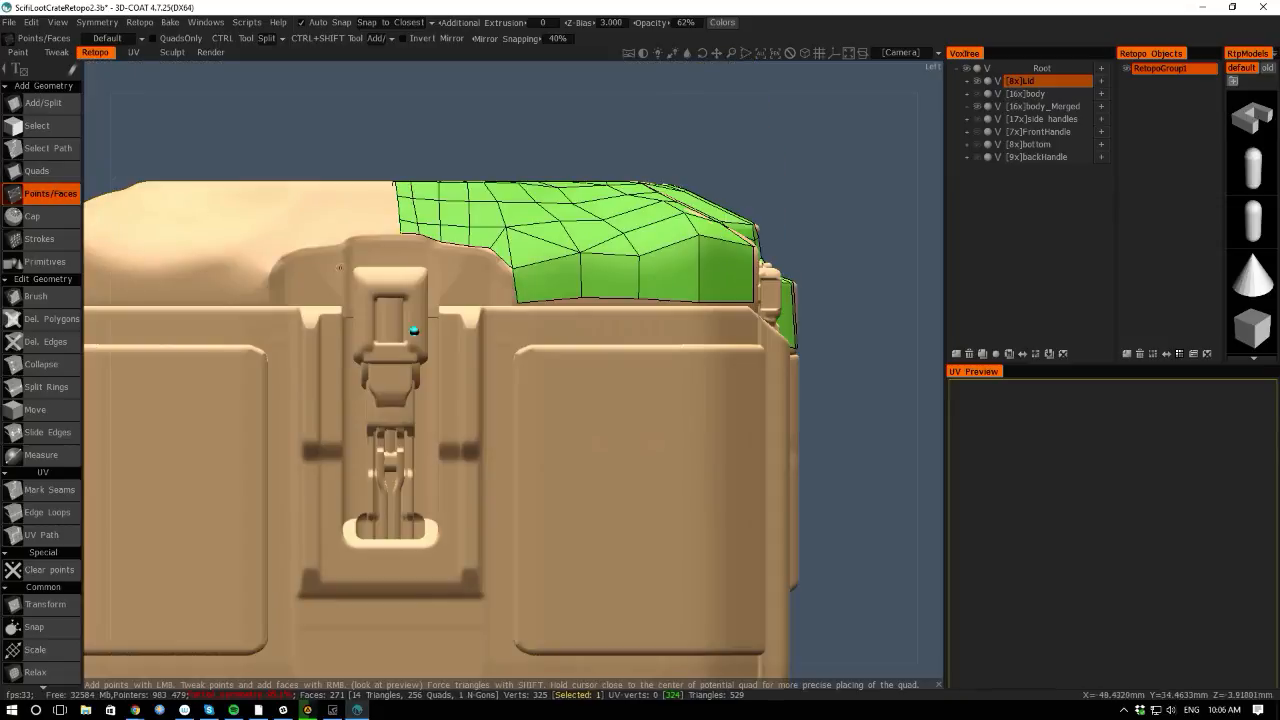
scroll(350, 252, up, 2)
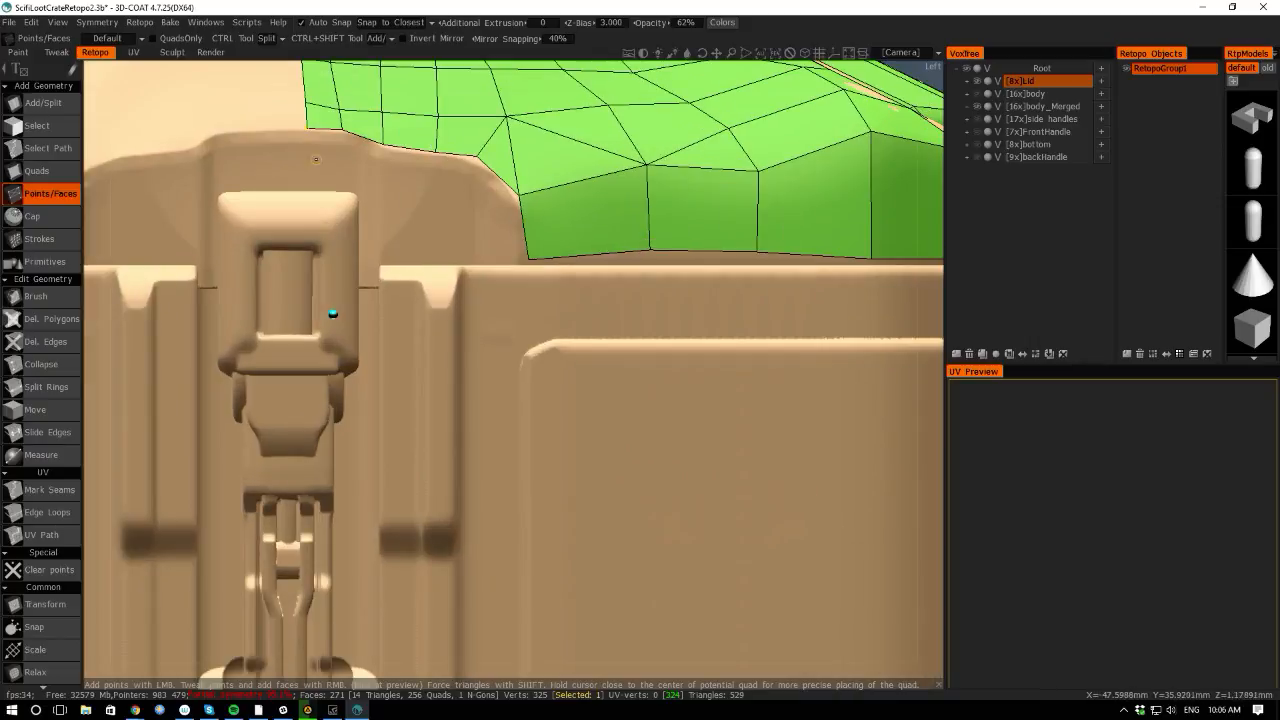
click(313, 184)
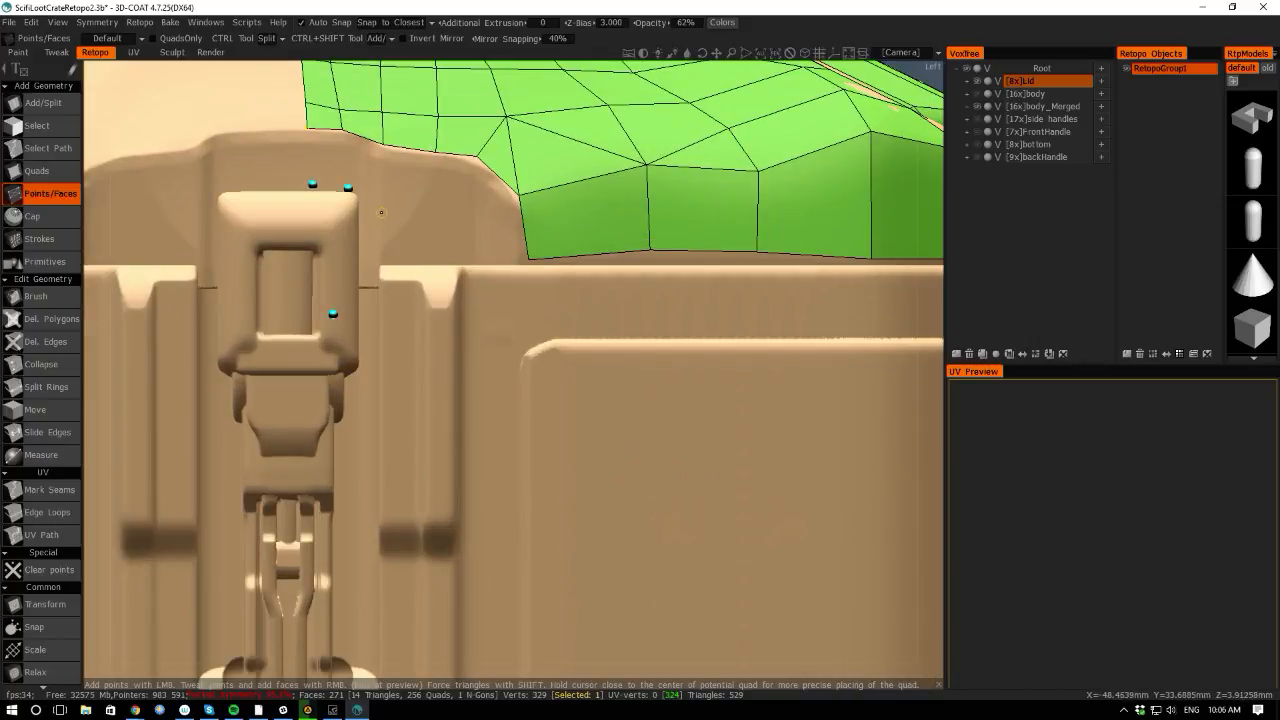
click(382, 209)
click(436, 208)
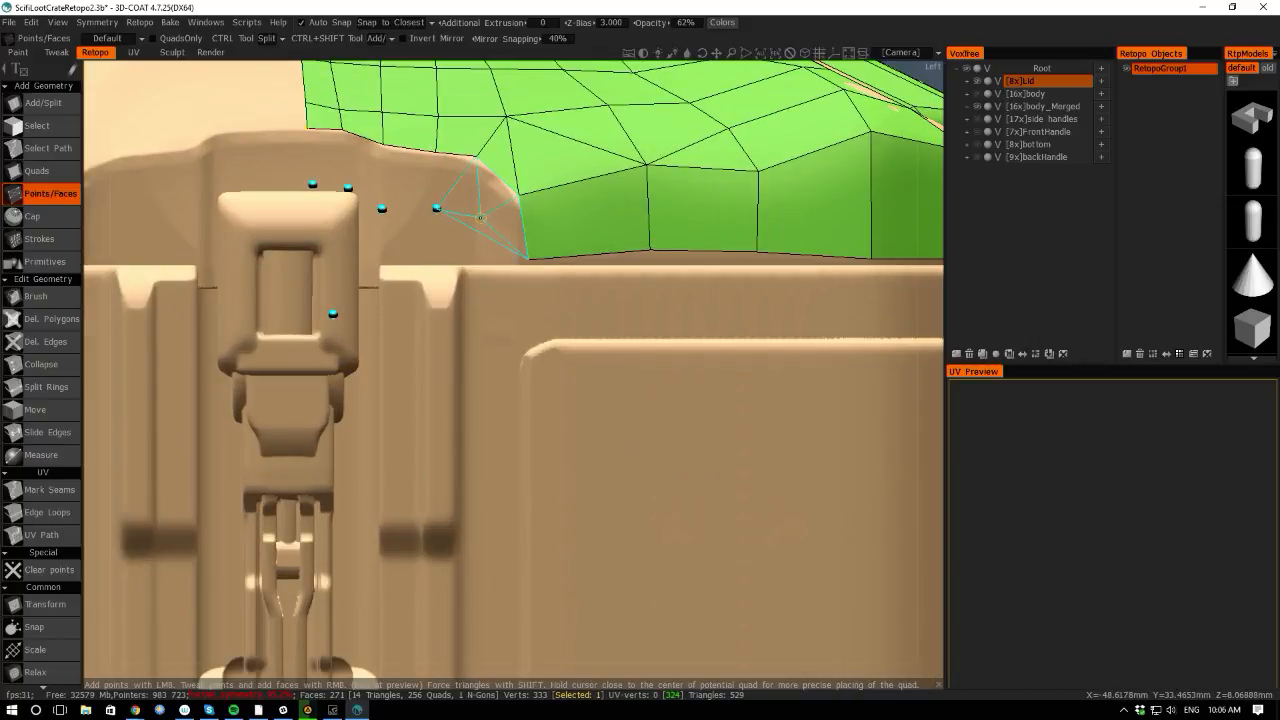
Fill quads between the patch border and the recess points, adding one more point for the quad nearest the rim strip.
right_click(332, 162)
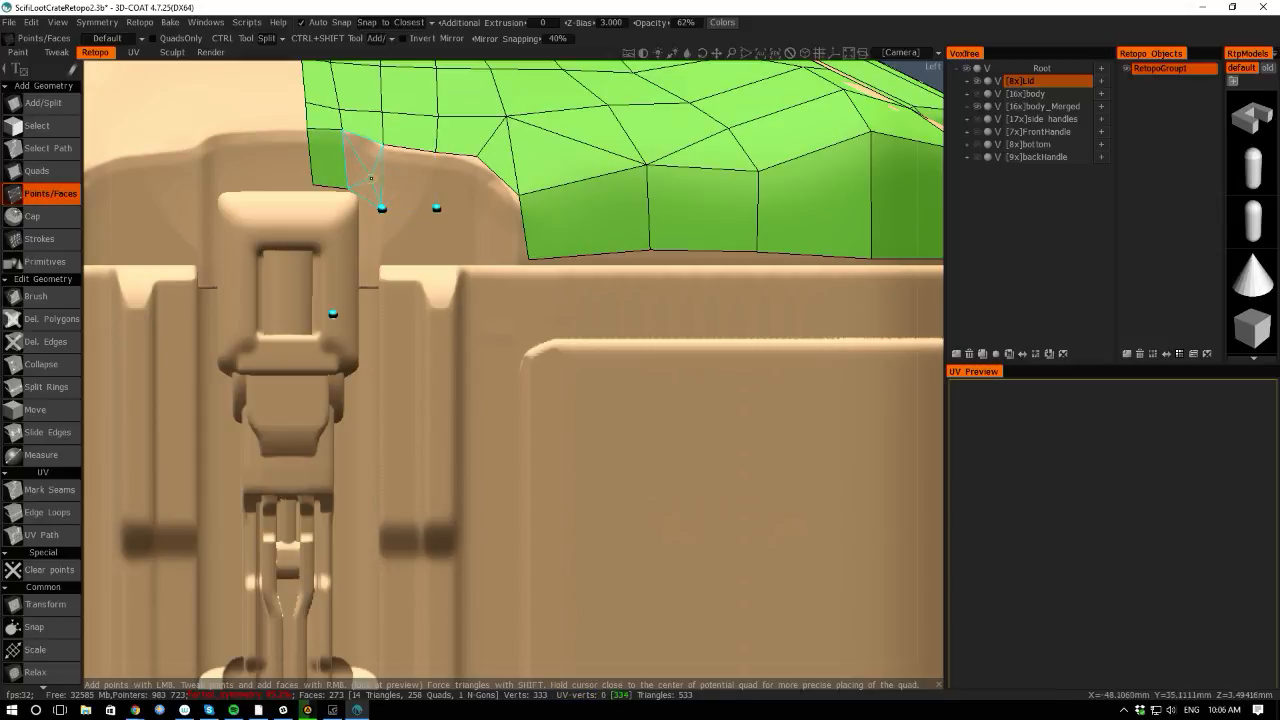
right_click(370, 178)
right_click(415, 188)
click(472, 215)
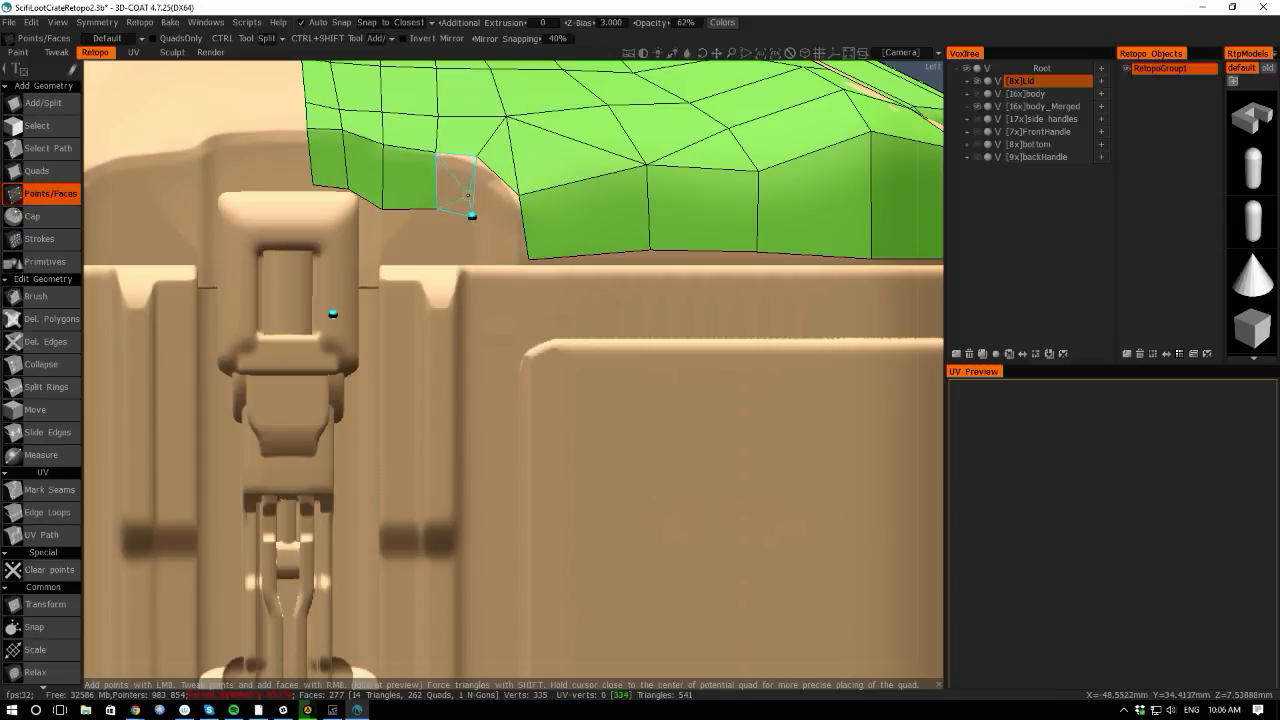
right_click(457, 183)
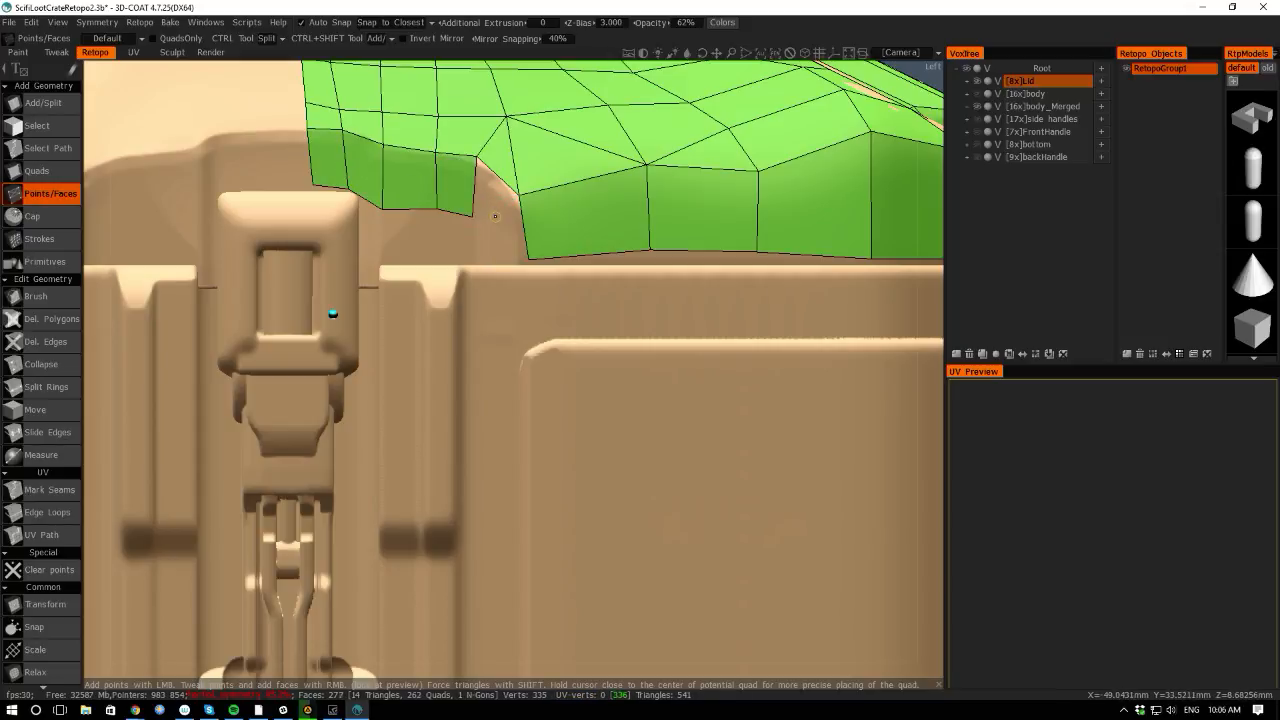
Pull the recess strip's outer vertices down to the lid's bottom edge and fill the gaps toward the rim strip and beside the latch.
drag(472, 215, 480, 260)
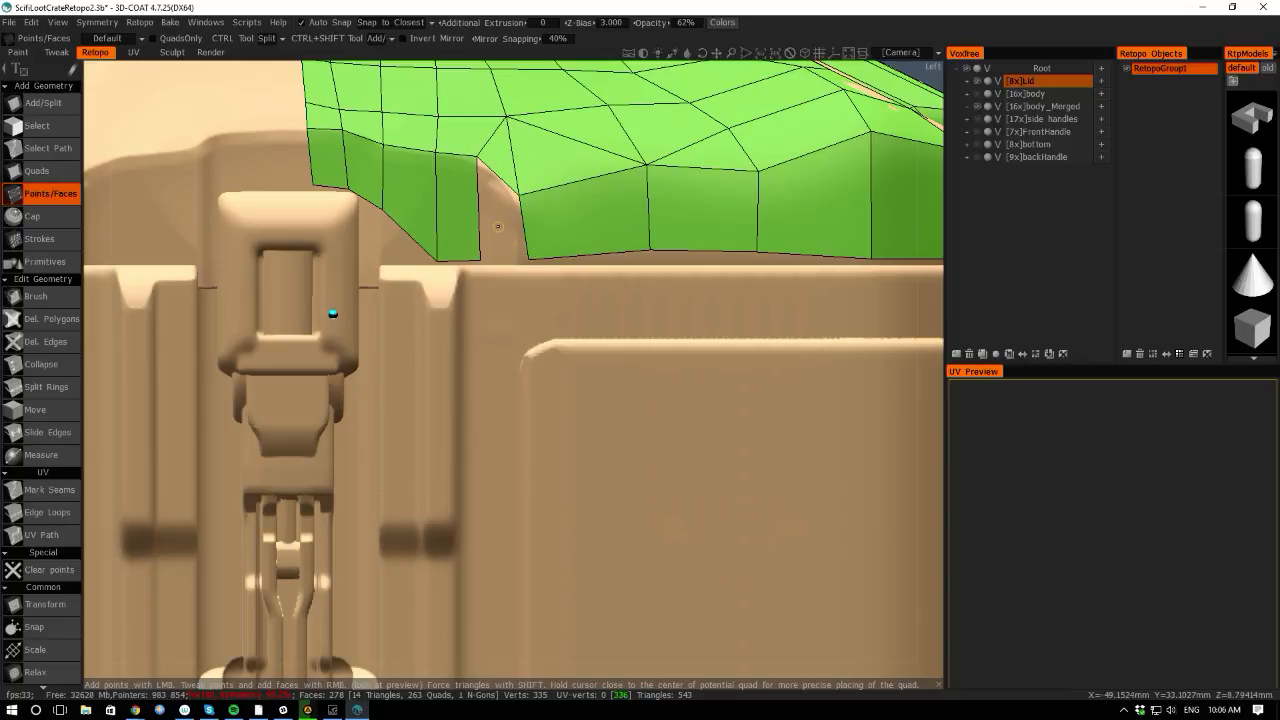
right_click(492, 213)
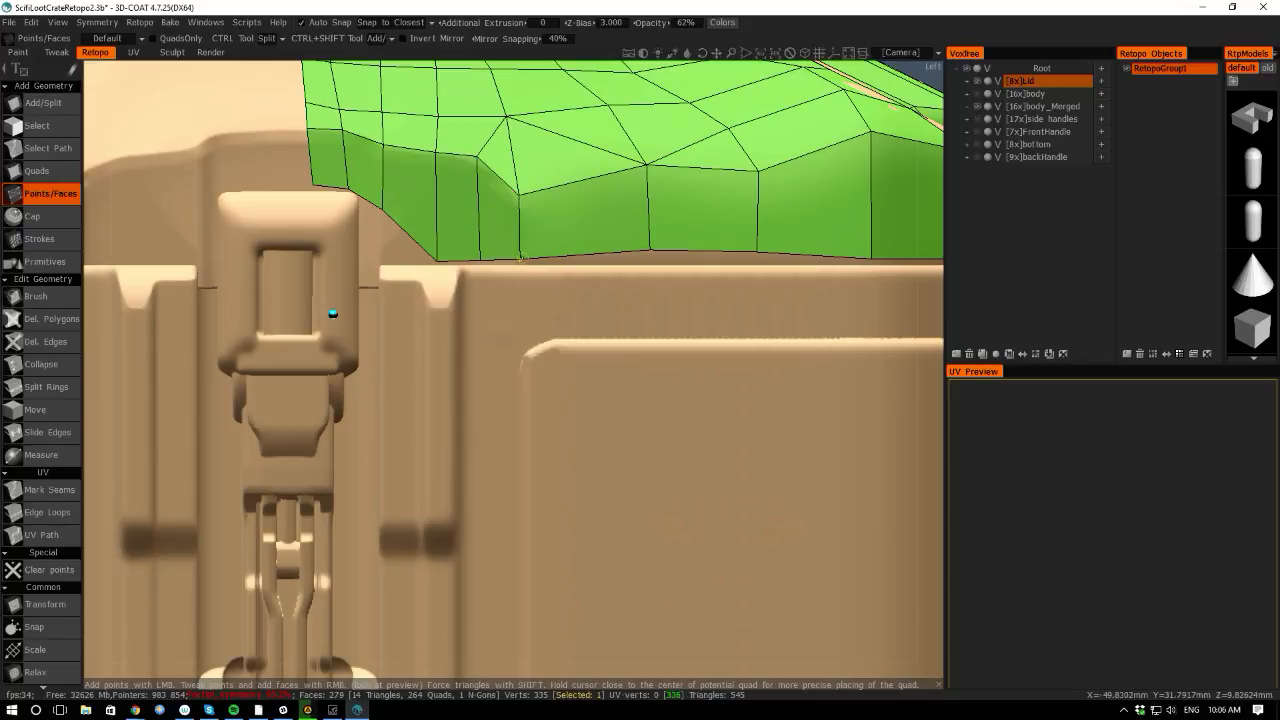
click(382, 253)
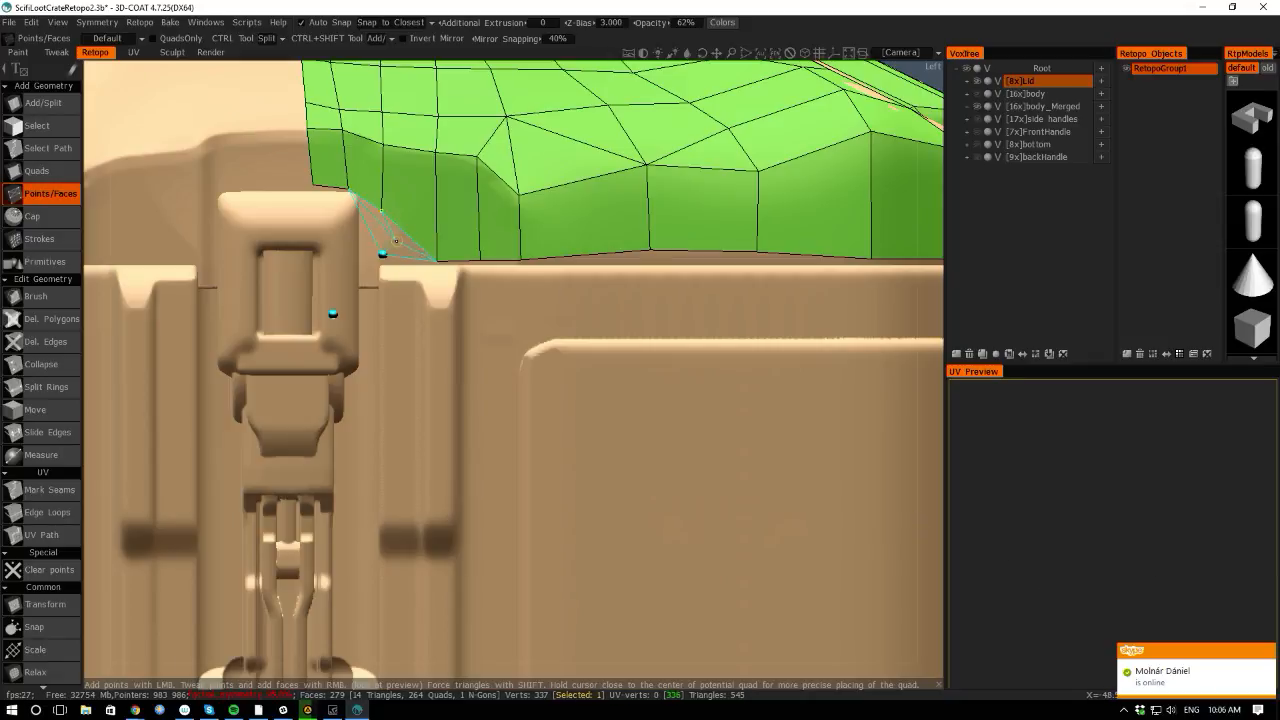
right_click(390, 245)
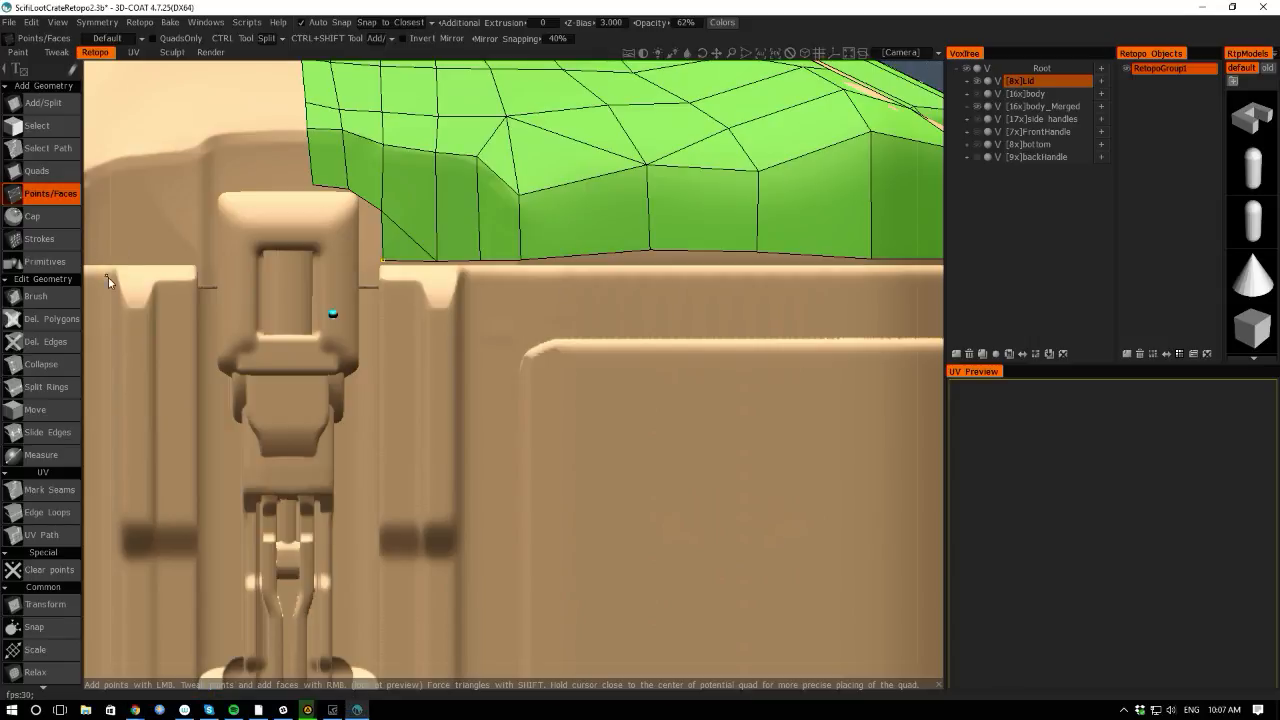
Tweak the lower end vertex of the recess strip above the latch and clear the stray loose points from the lid.
mouse_move(108, 277)
middle_down()
mouse_move(105, 295)
mouse_move(96, 288)
middle_up()
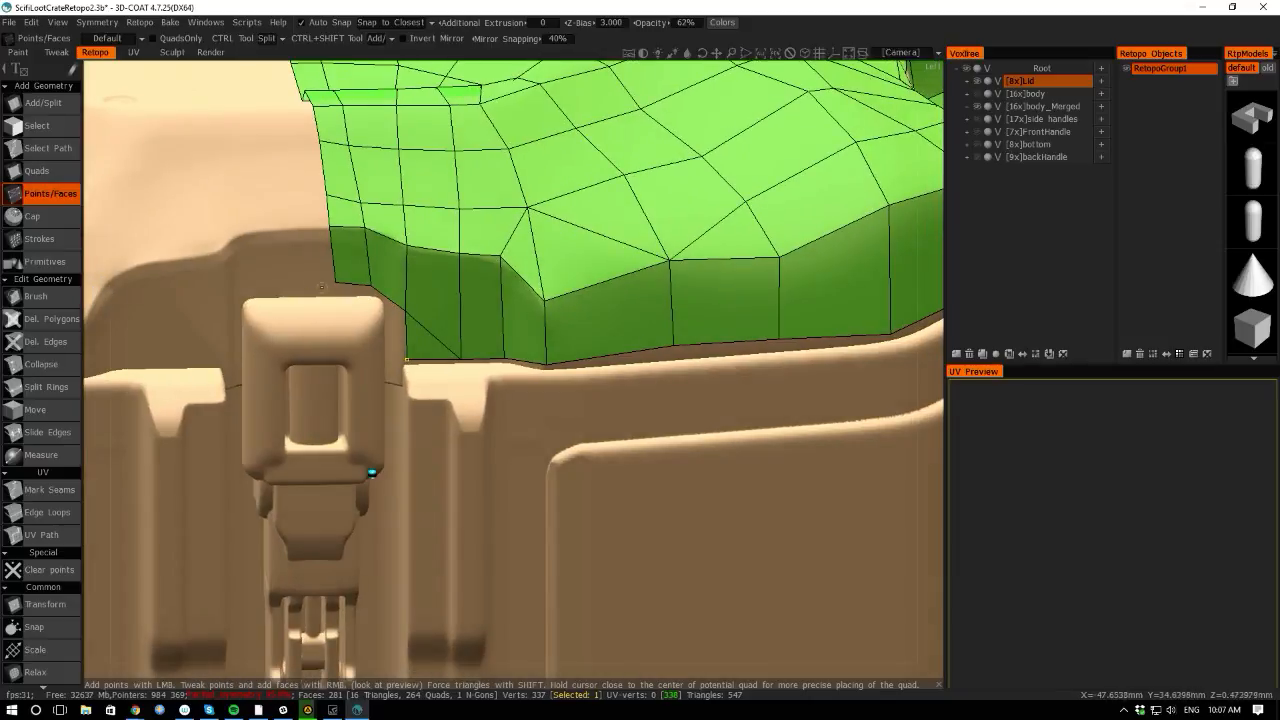
scroll(358, 446, down, 6)
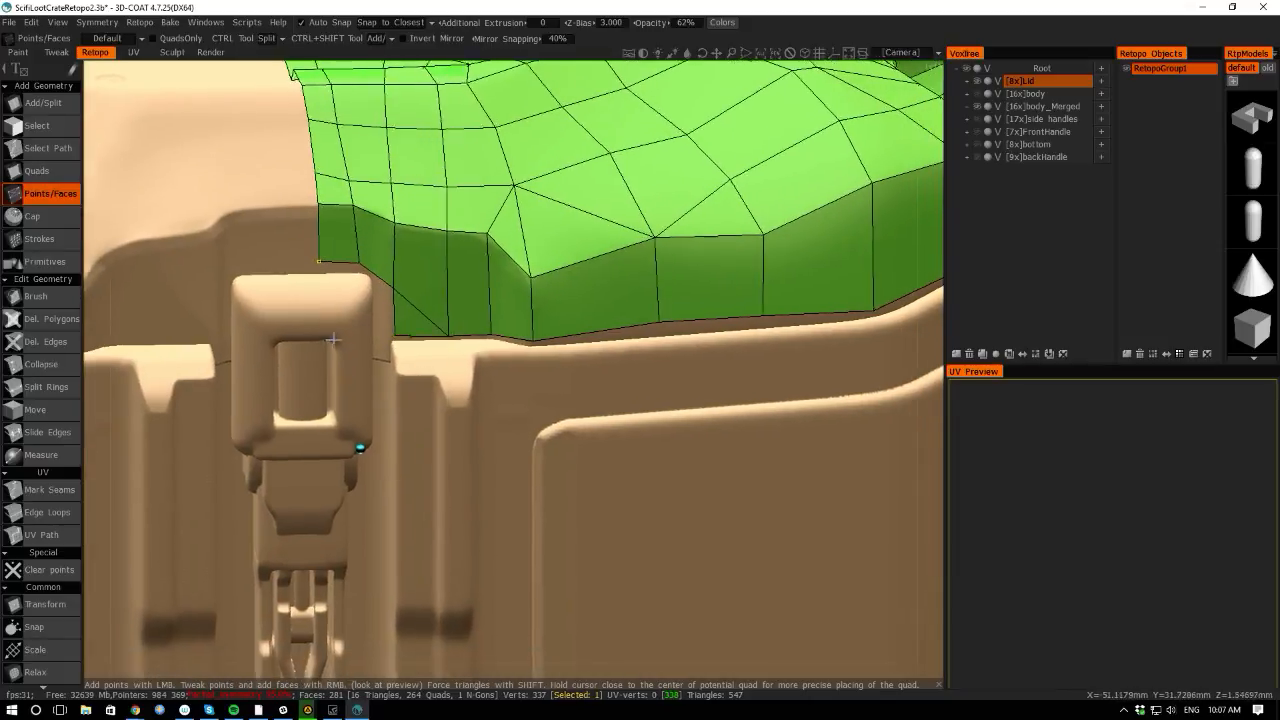
drag(480, 62, 205, 455)
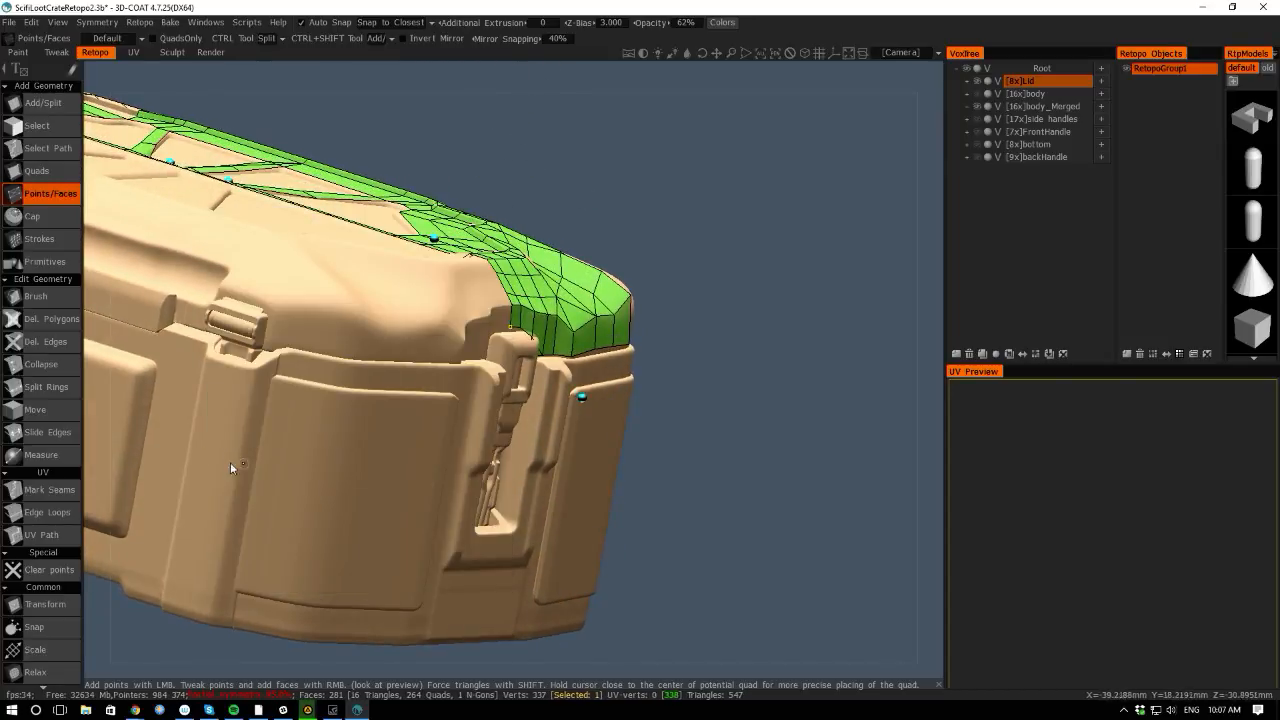
key(space)
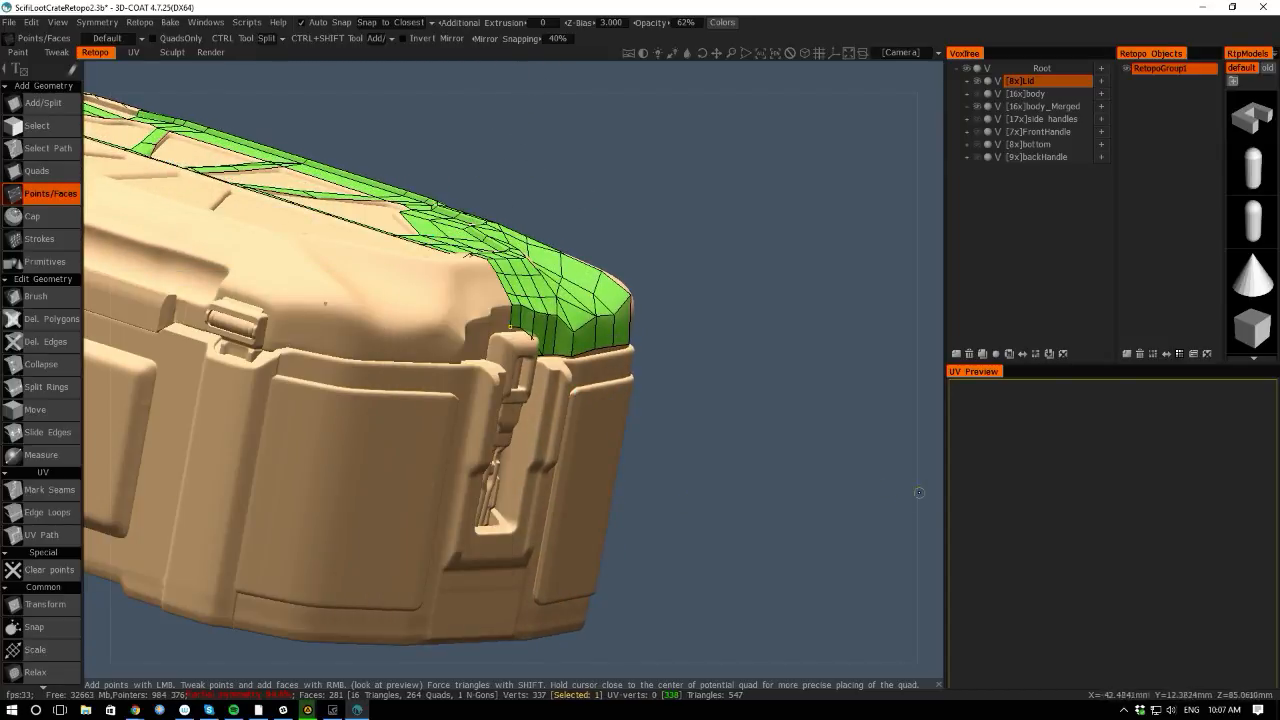
Split one edge loop lengthwise along the rim strip and another through the corner patch with Points/Faces.
mouse_move(919, 492)
mouse_down()
mouse_move(909, 457)
mouse_move(966, 523)
mouse_move(943, 543)
mouse_move(953, 463)
mouse_move(958, 477)
mouse_move(940, 484)
mouse_up()
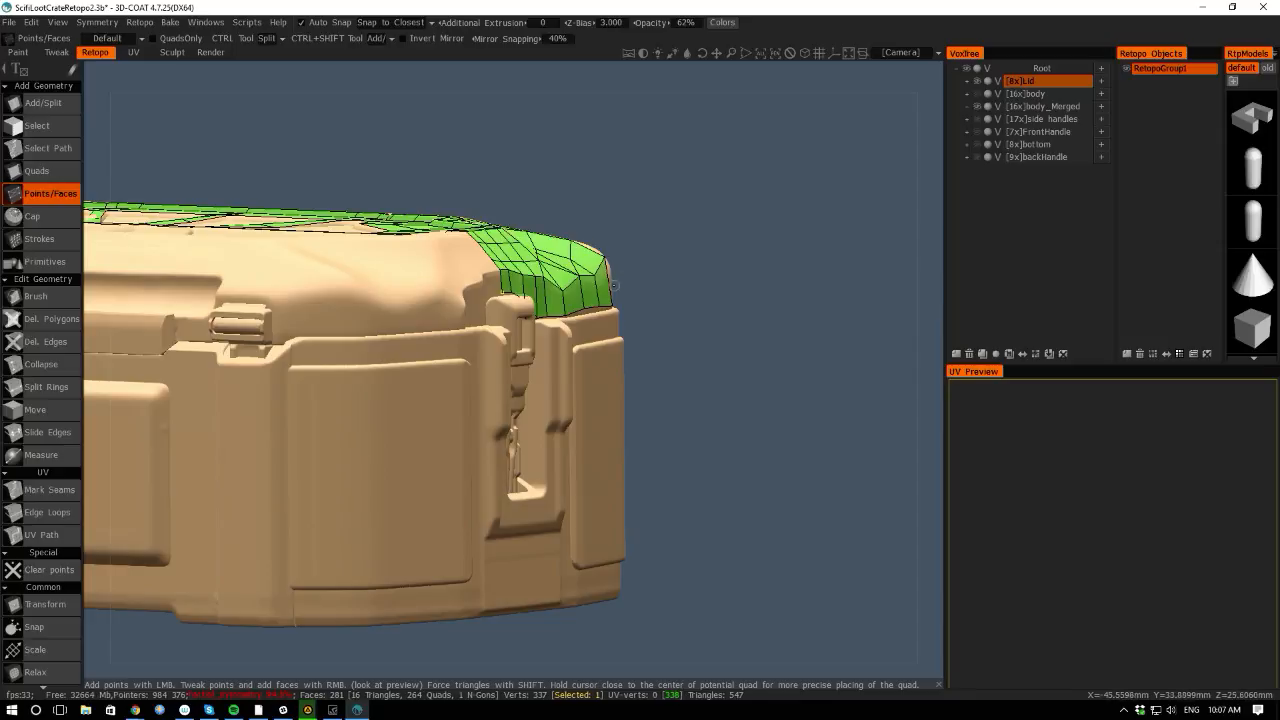
drag(520, 66, 430, 129)
right_drag(820, 495, 779, 487)
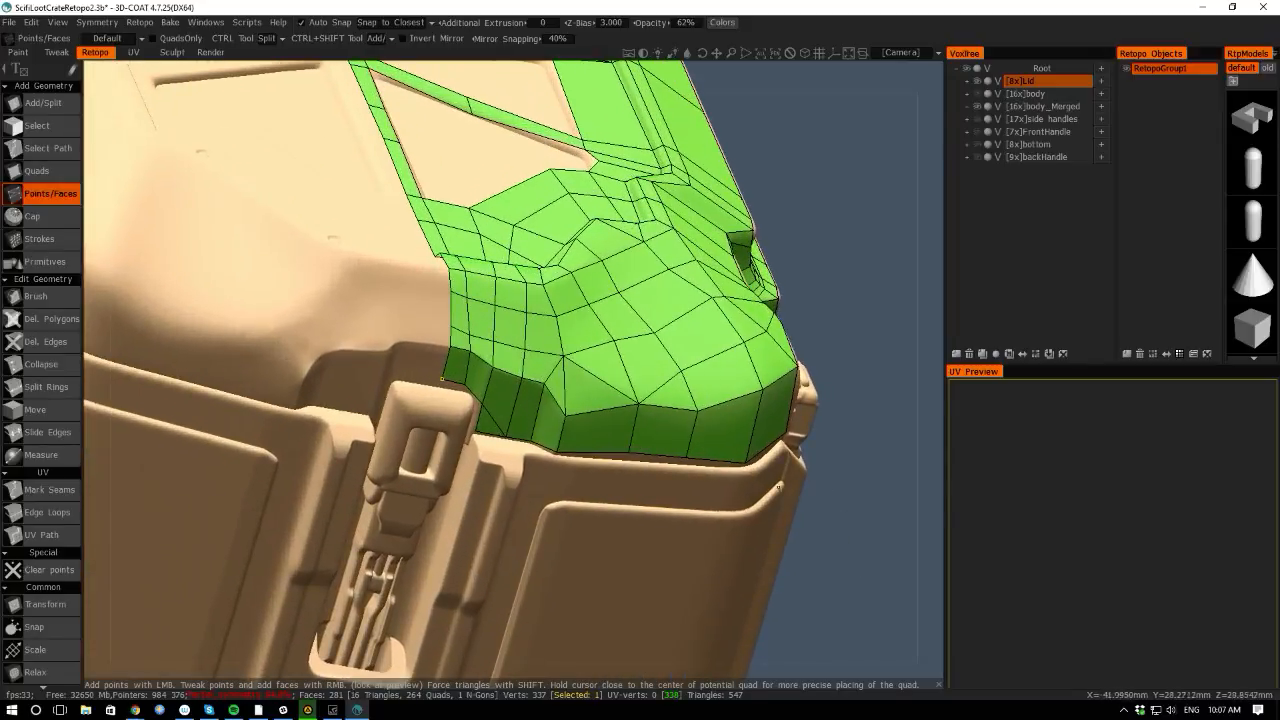
ctrl+click(620, 425)
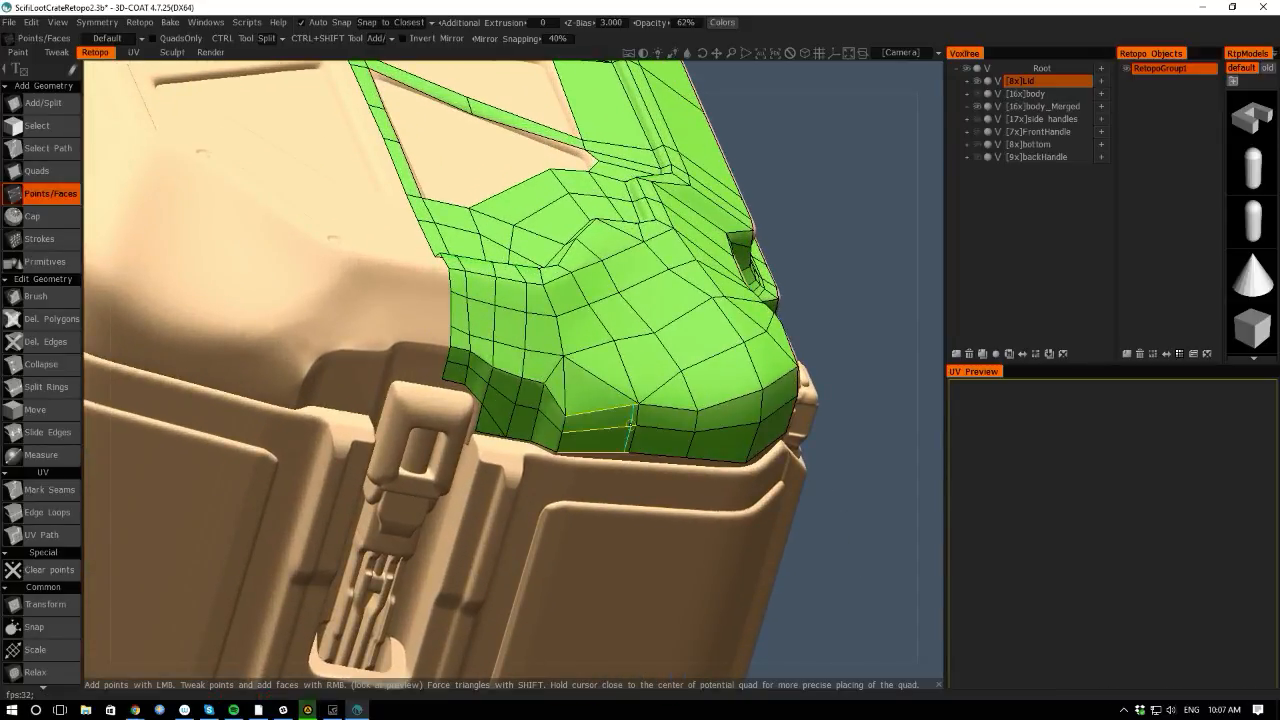
ctrl+click(579, 396)
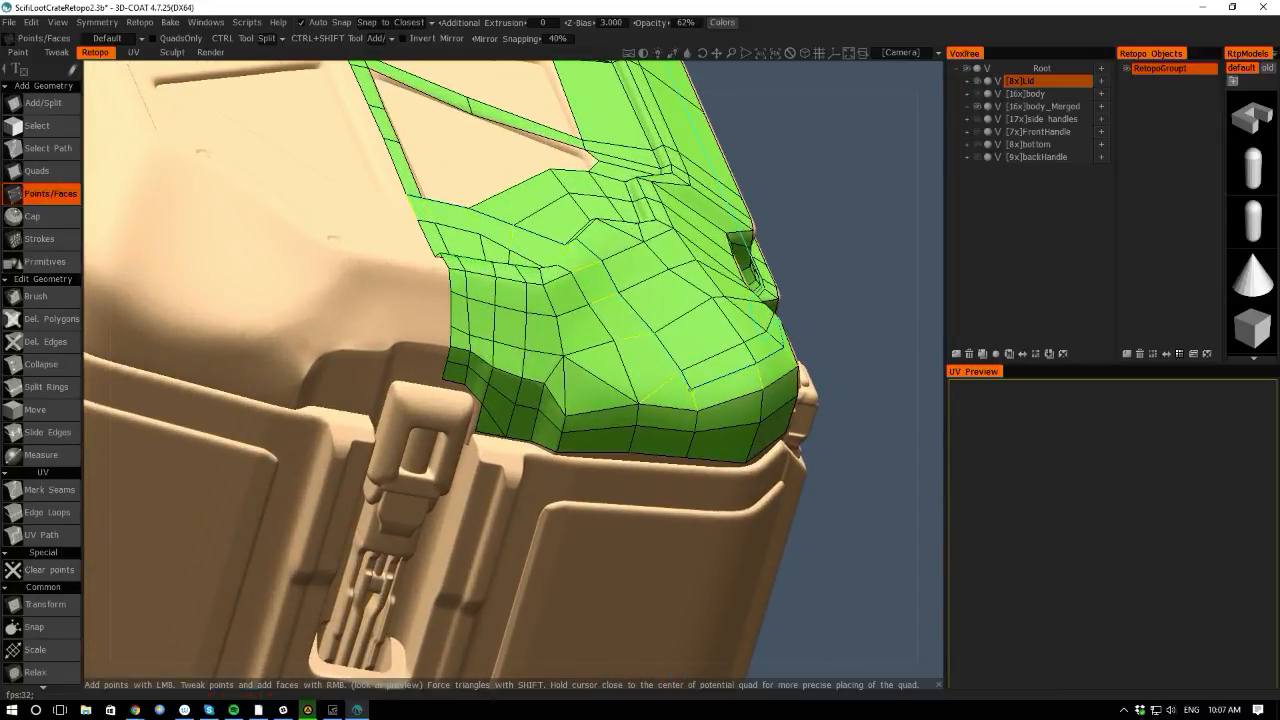
drag(904, 551, 732, 487)
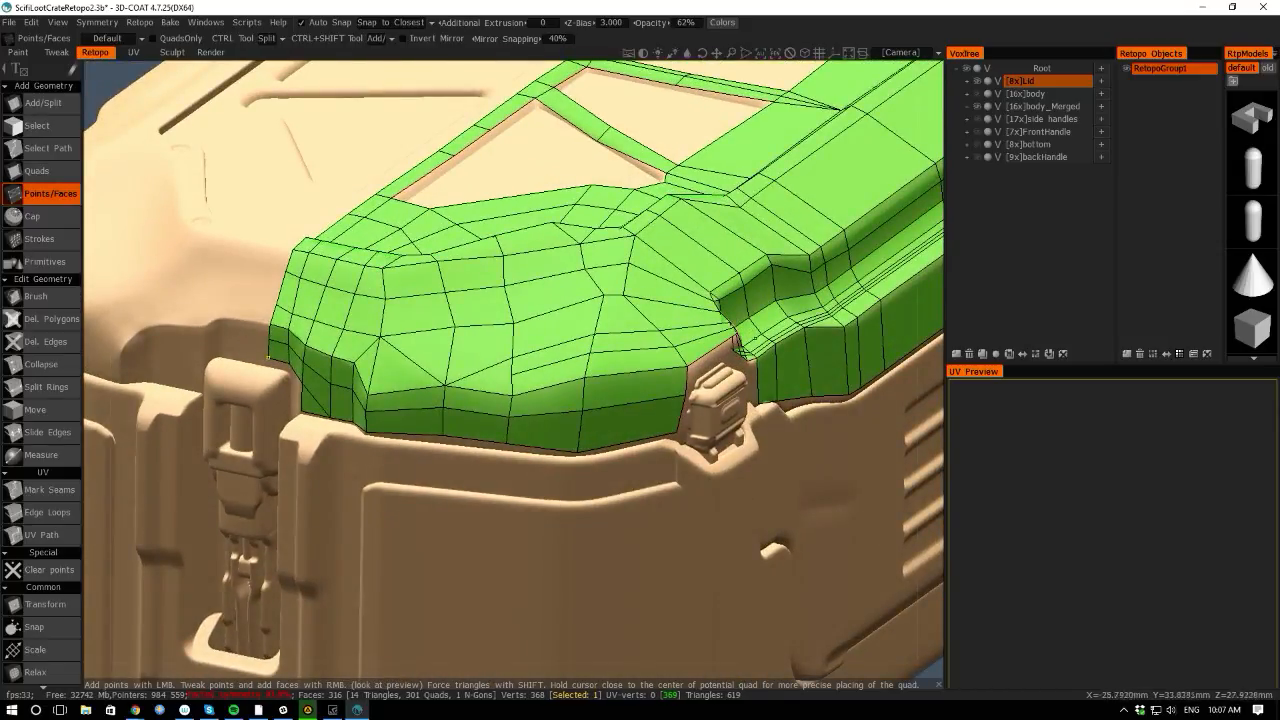
Undo the last edge loop split and connect the recess's lower corner vertex to the adjacent corner patch edge with Add/Split.
key(ctrl+z)
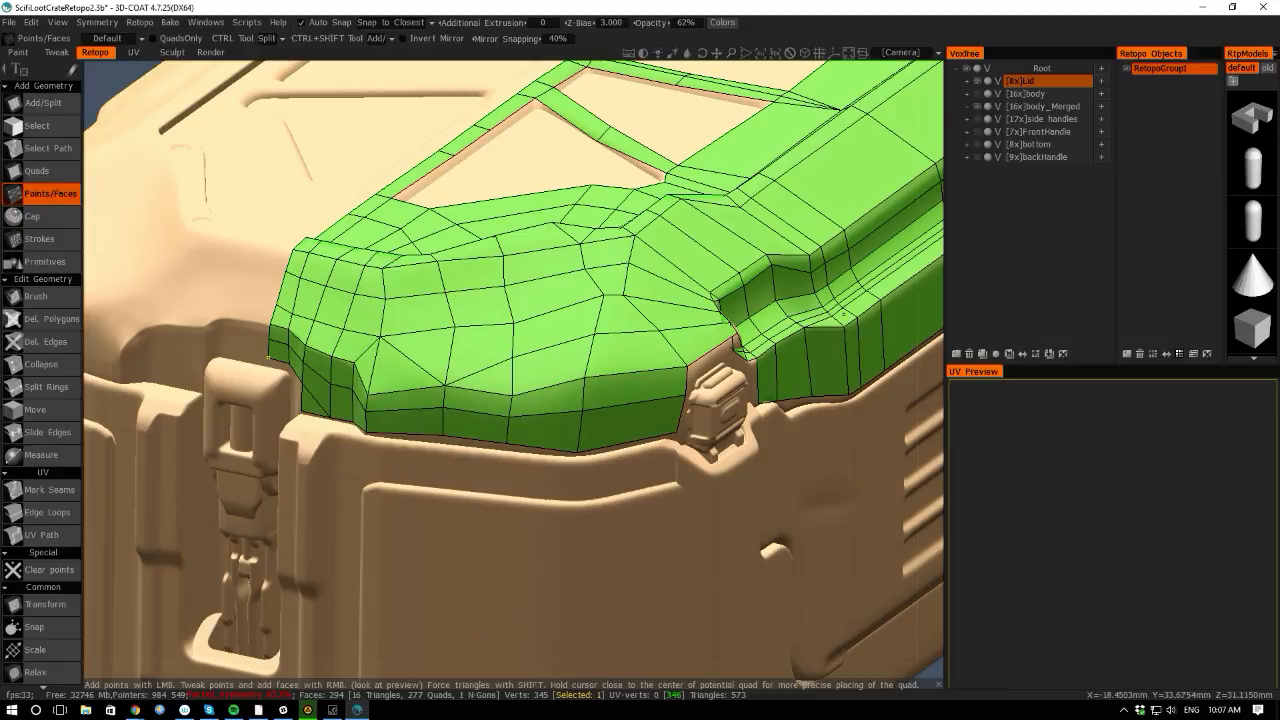
middle_drag(931, 435, 700, 498)
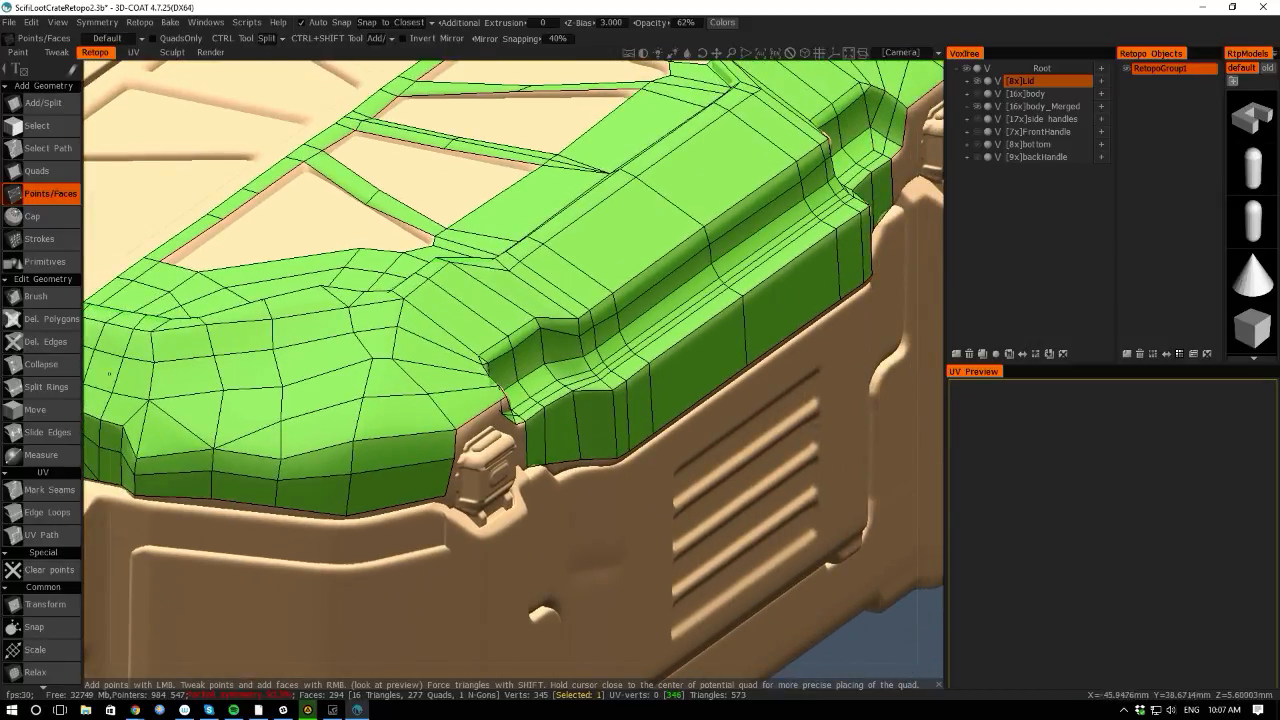
drag(102, 412, 151, 486)
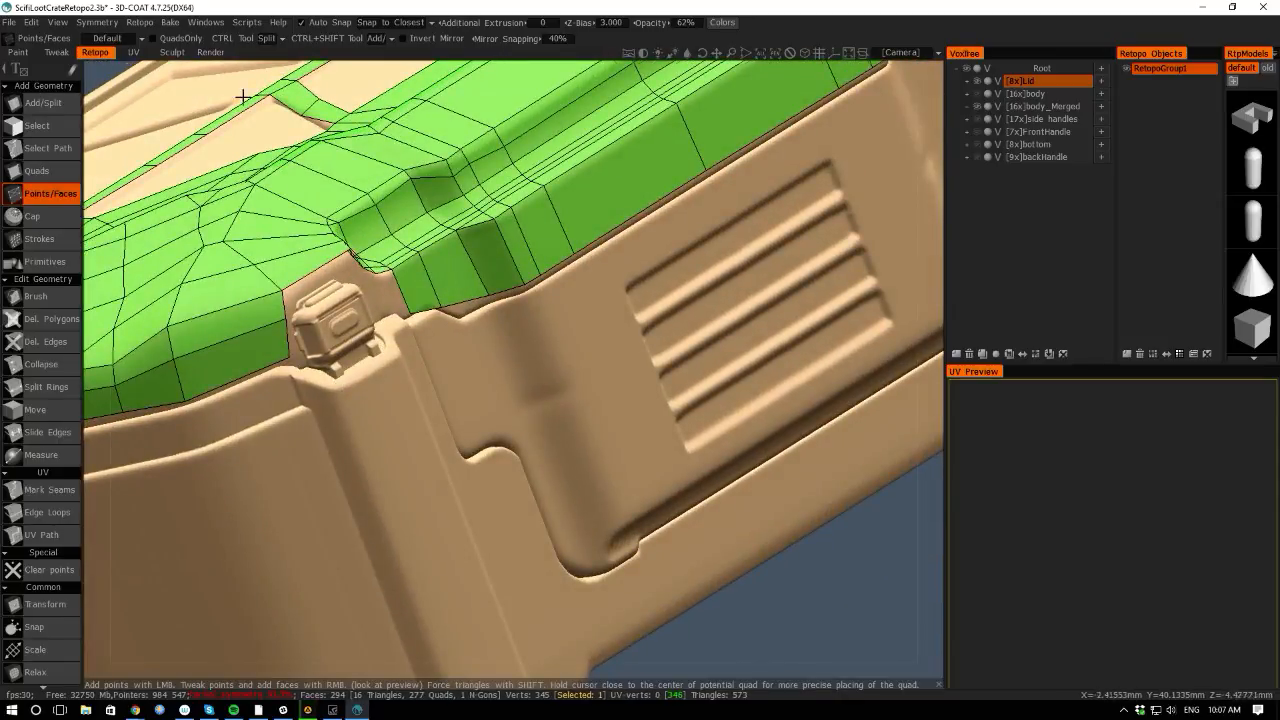
alt+drag(243, 97, 171, 240)
alt+middle_drag(399, 530, 877, 428)
alt+right_drag(877, 428, 879, 470)
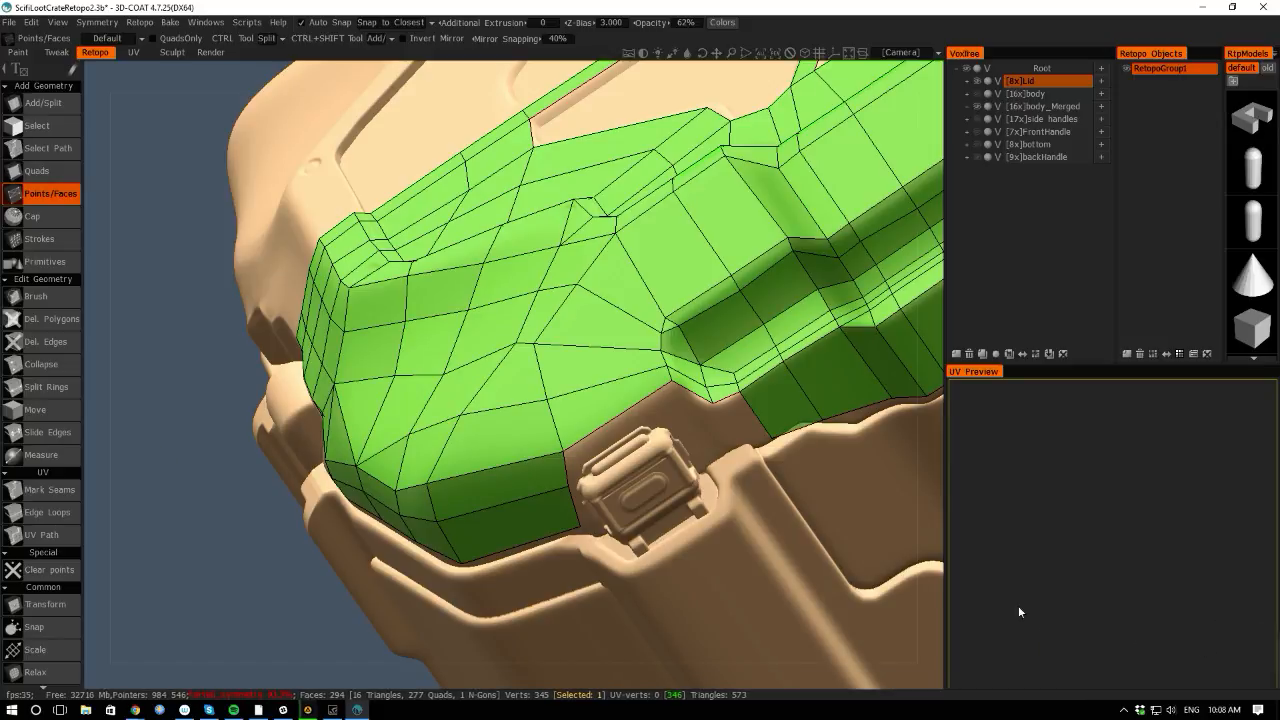
drag(156, 492, 267, 402)
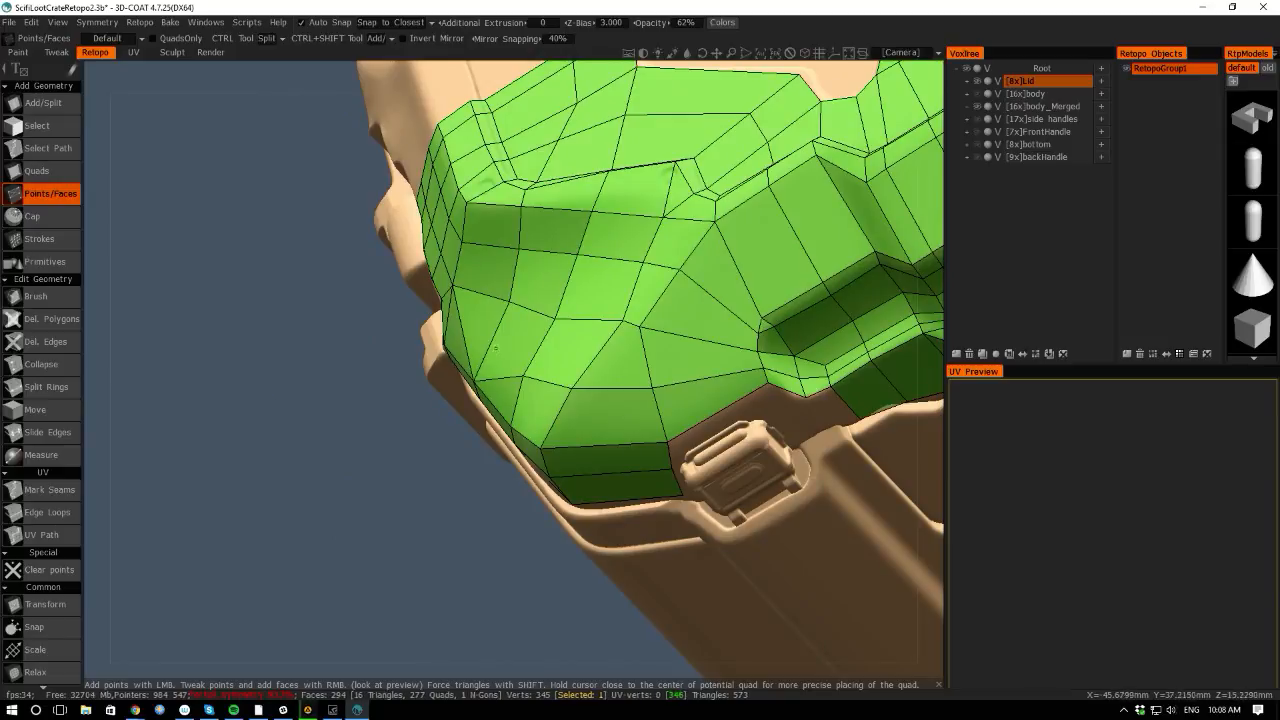
mouse_move(104, 376)
mouse_down()
mouse_move(194, 369)
mouse_move(89, 297)
mouse_move(62, 302)
mouse_move(88, 364)
mouse_up()
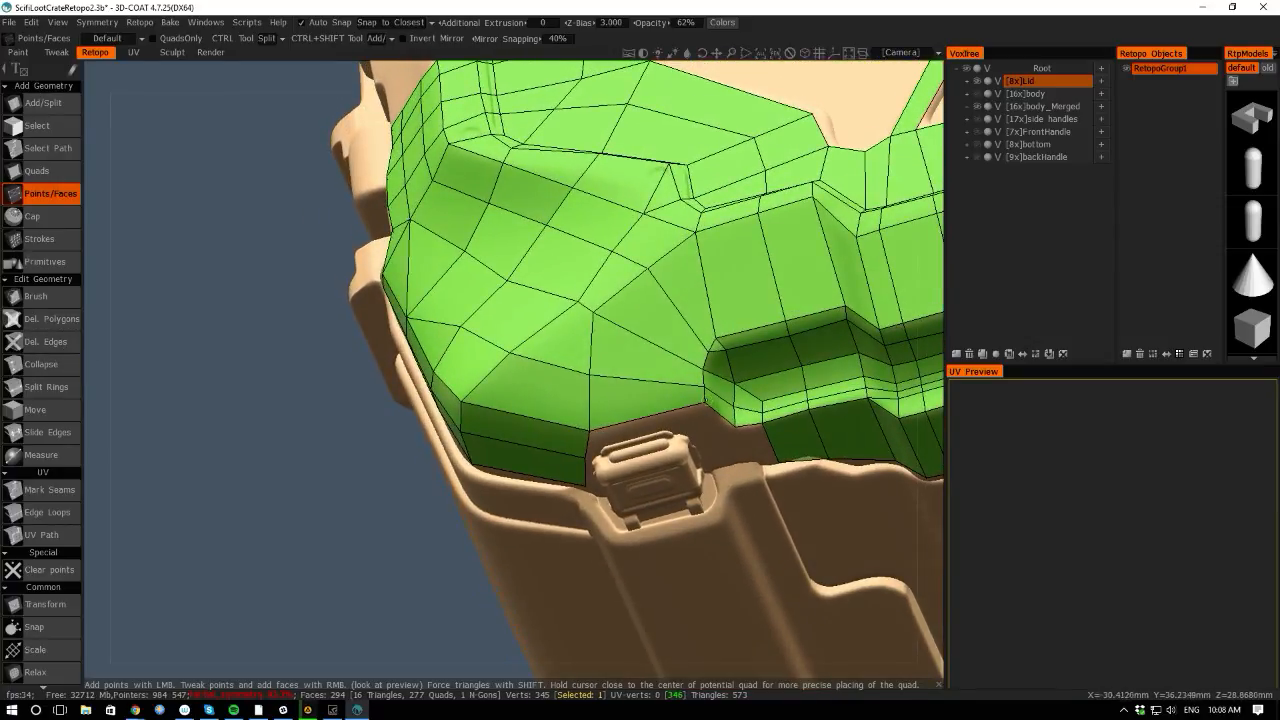
click(29, 110)
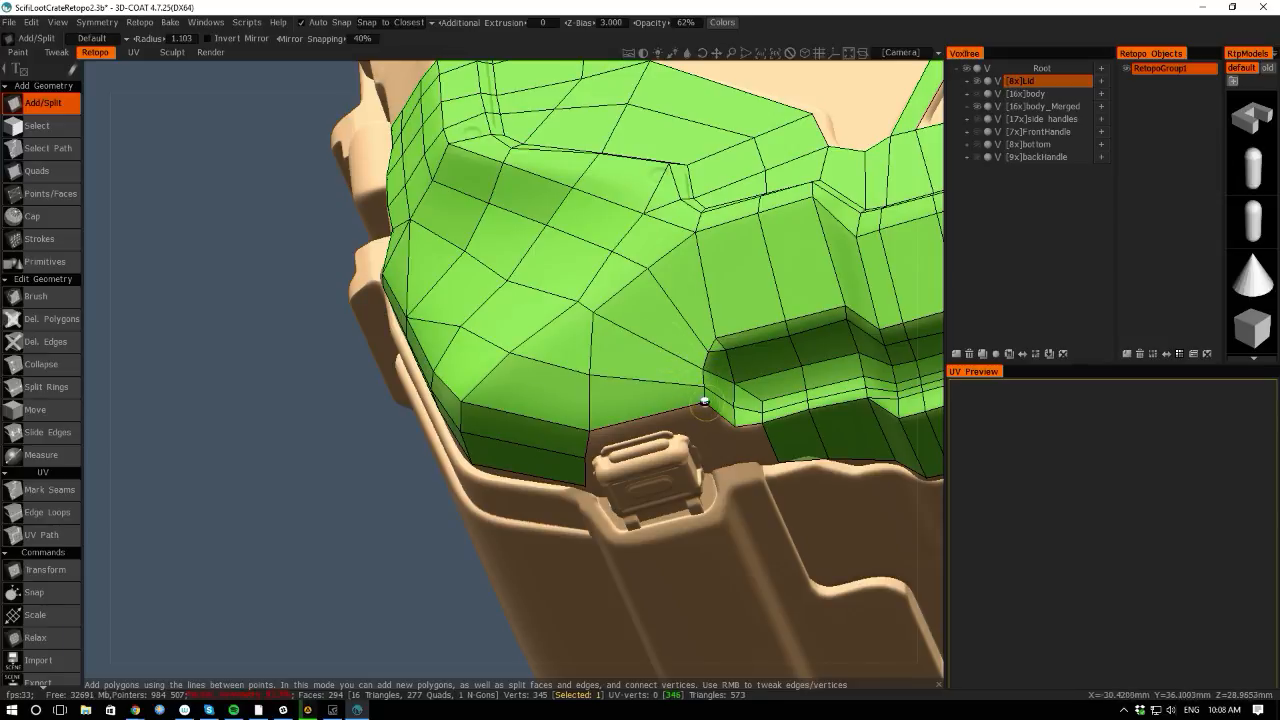
drag(704, 401, 589, 374)
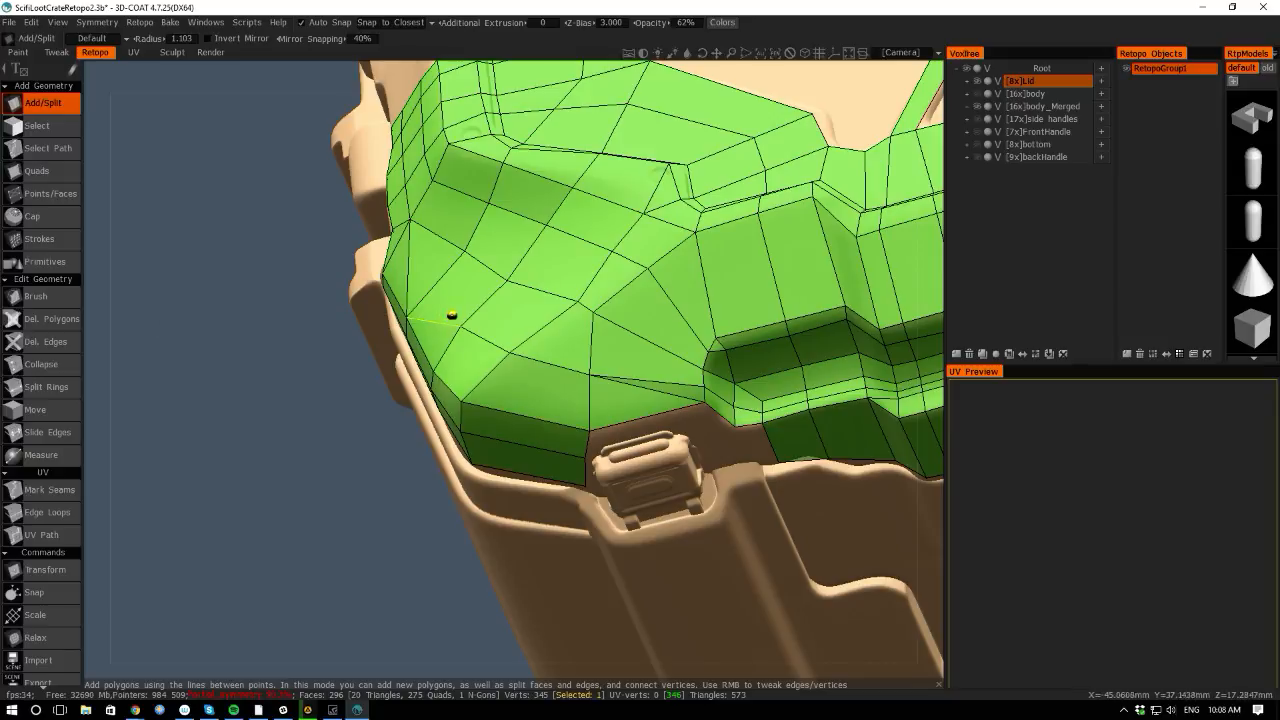
Cut a short edge path through the faces at the outer end of the corner patch, ending at the existing side vertex.
drag(459, 324, 429, 284)
click(432, 281)
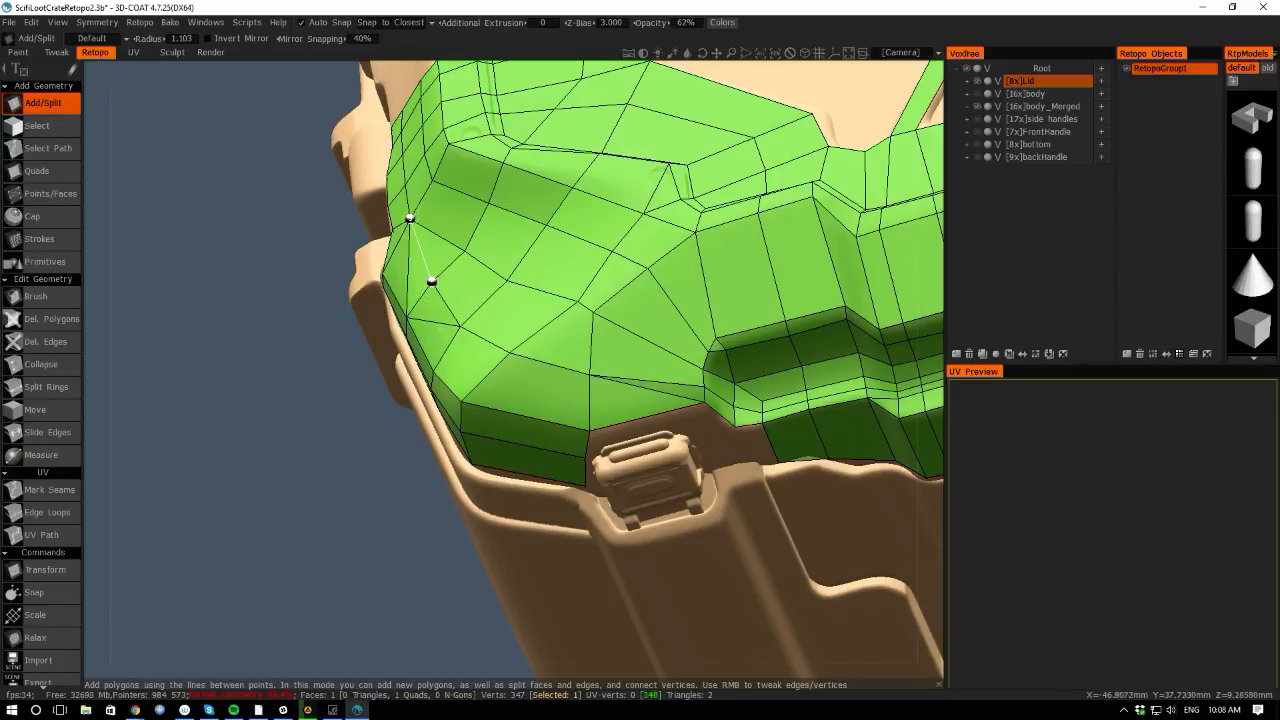
click(410, 218)
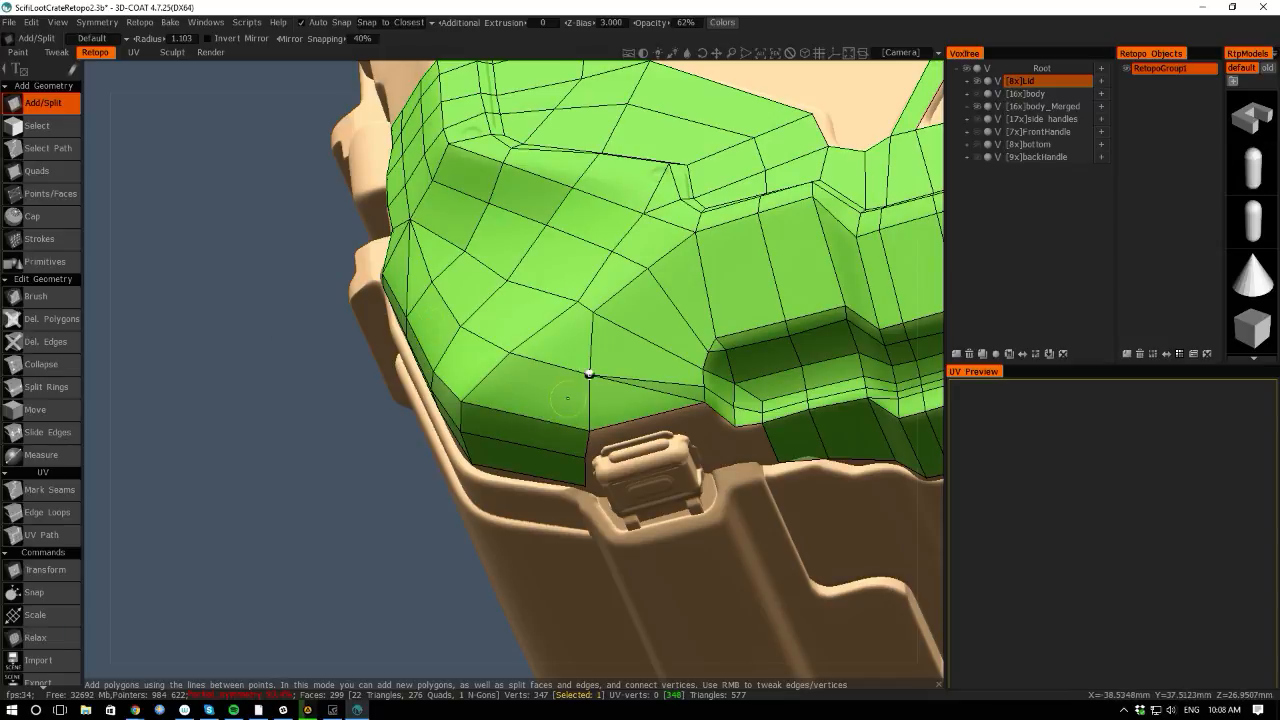
Split an edge loop along the lower row of corner patch faces with Points/Faces.
key(space)
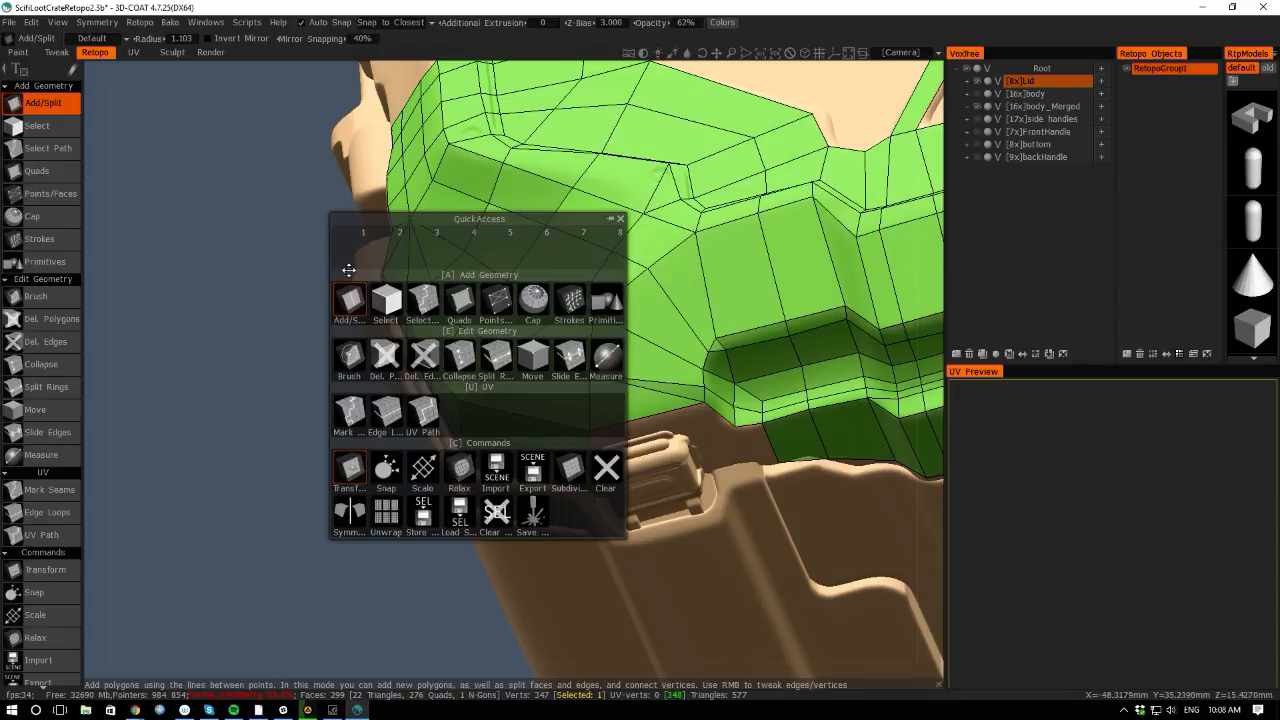
click(490, 308)
ctrl+click(484, 376)
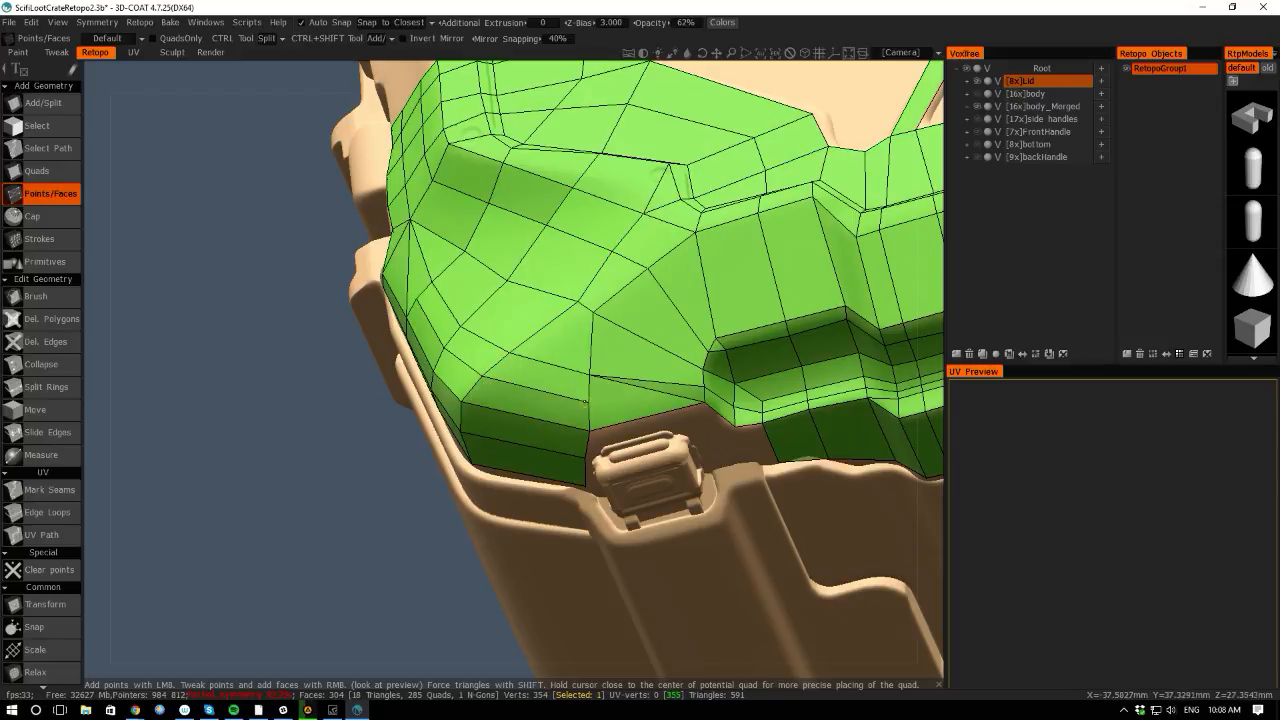
Connect the new loop's end to the recess's lower corner vertex with Add/Split and delete the old connecting edge above it.
click(64, 105)
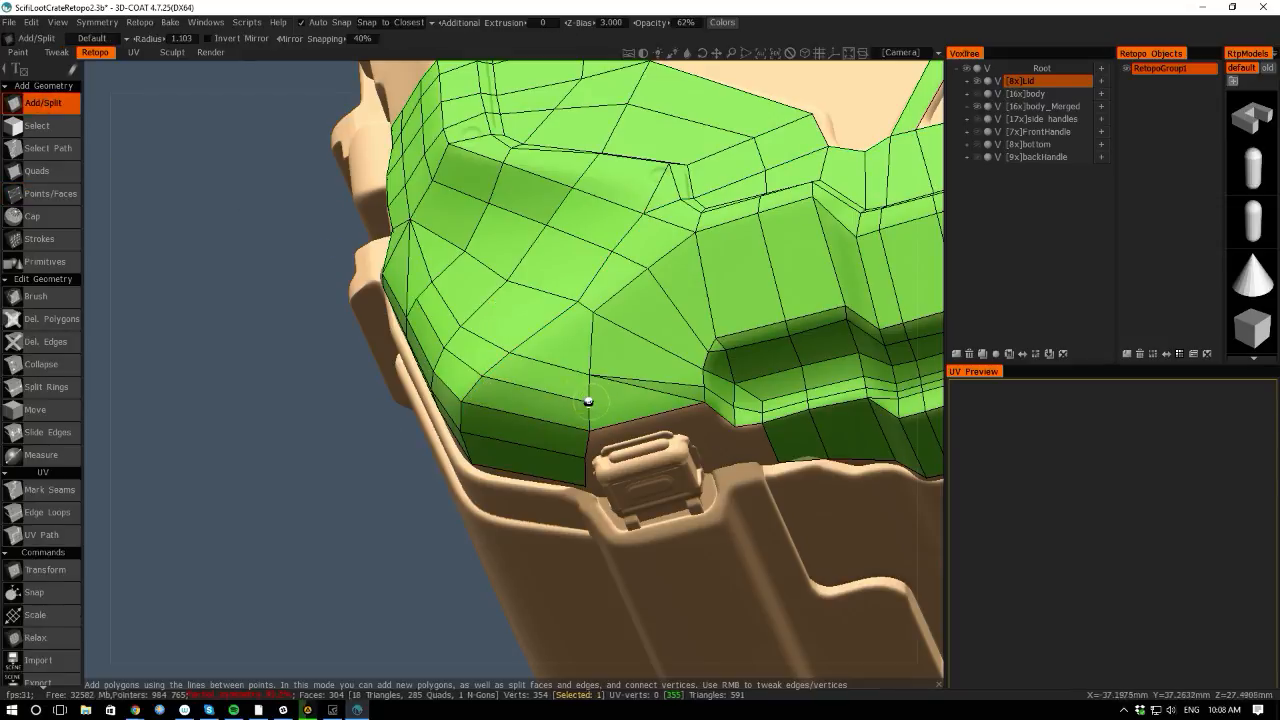
click(588, 402)
click(704, 402)
key(Delete)
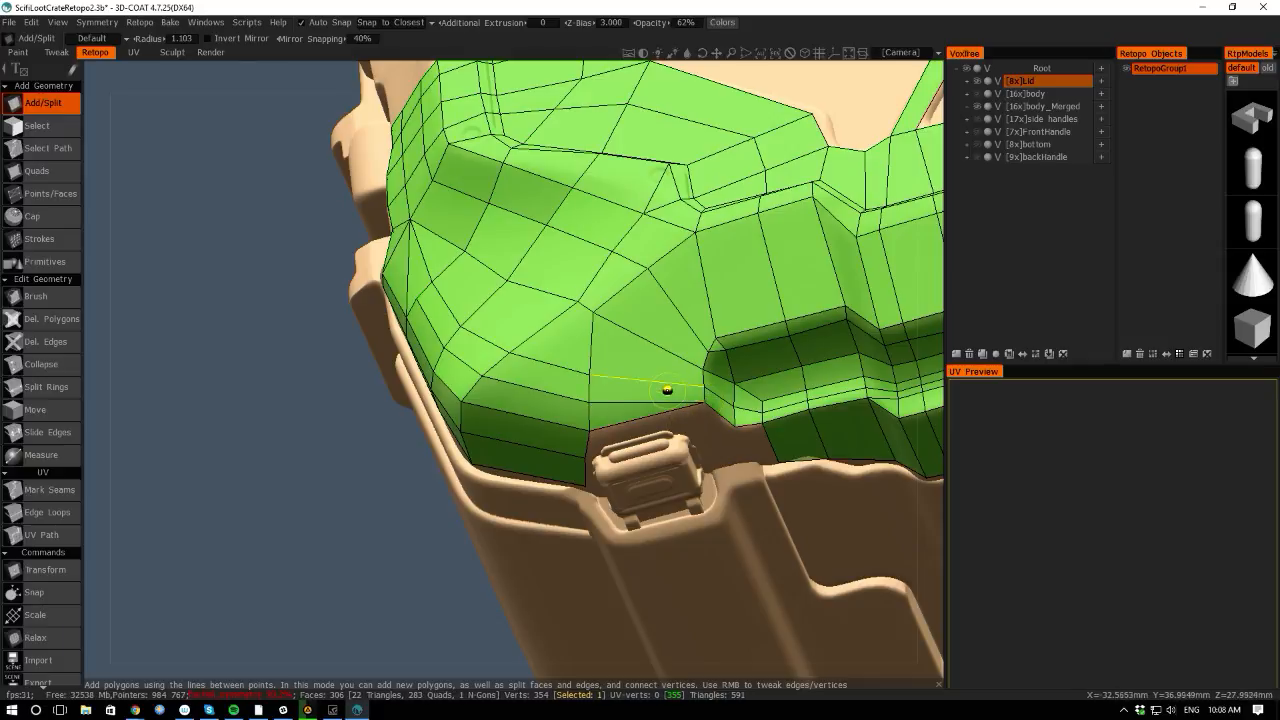
key(Delete)
Add a connecting edge across the corner patch face beside the side latch.
drag(97, 371, 200, 396)
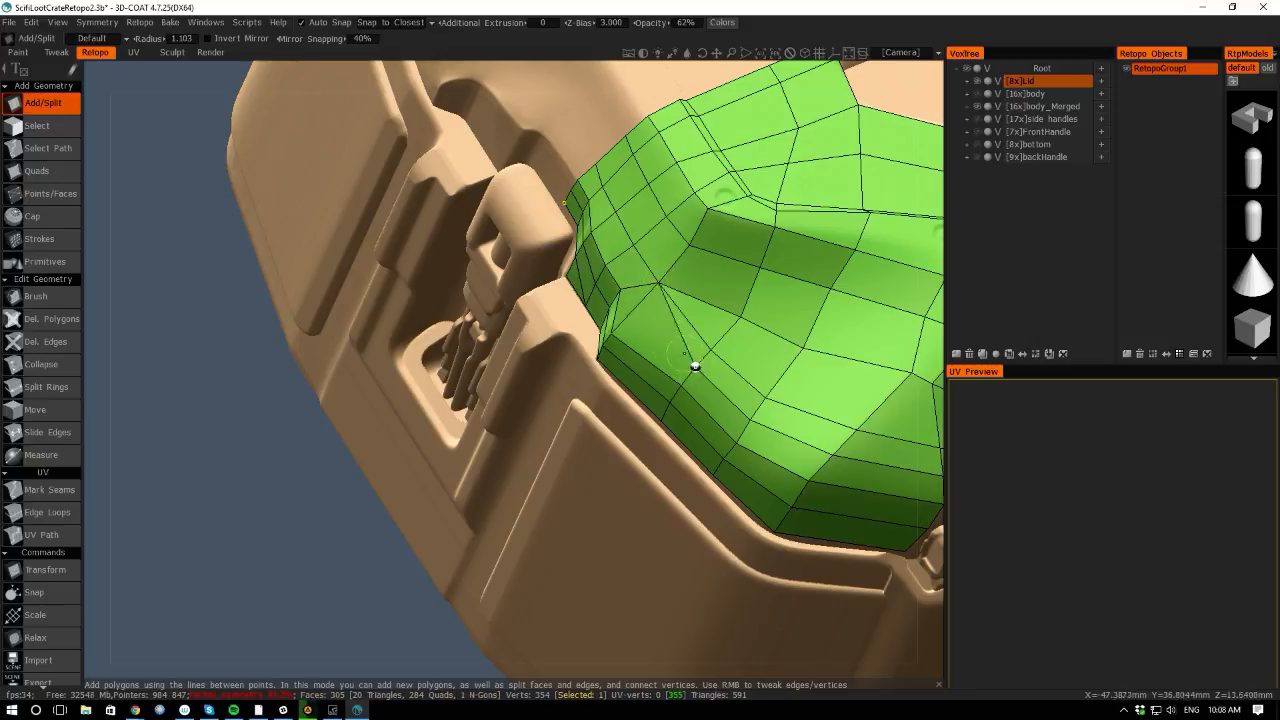
click(695, 366)
click(634, 309)
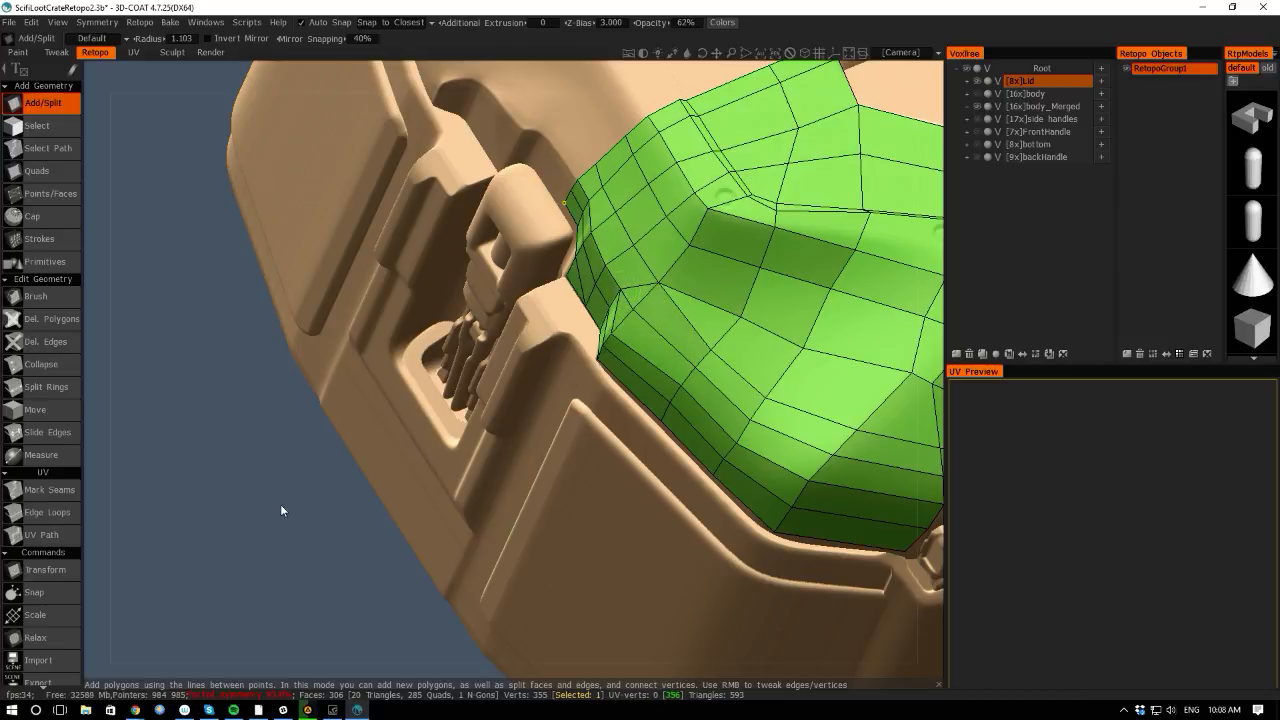
Check the patch in side view and nudge the vertex at the lower end of the recess above the front latch.
drag(280, 511, 497, 537)
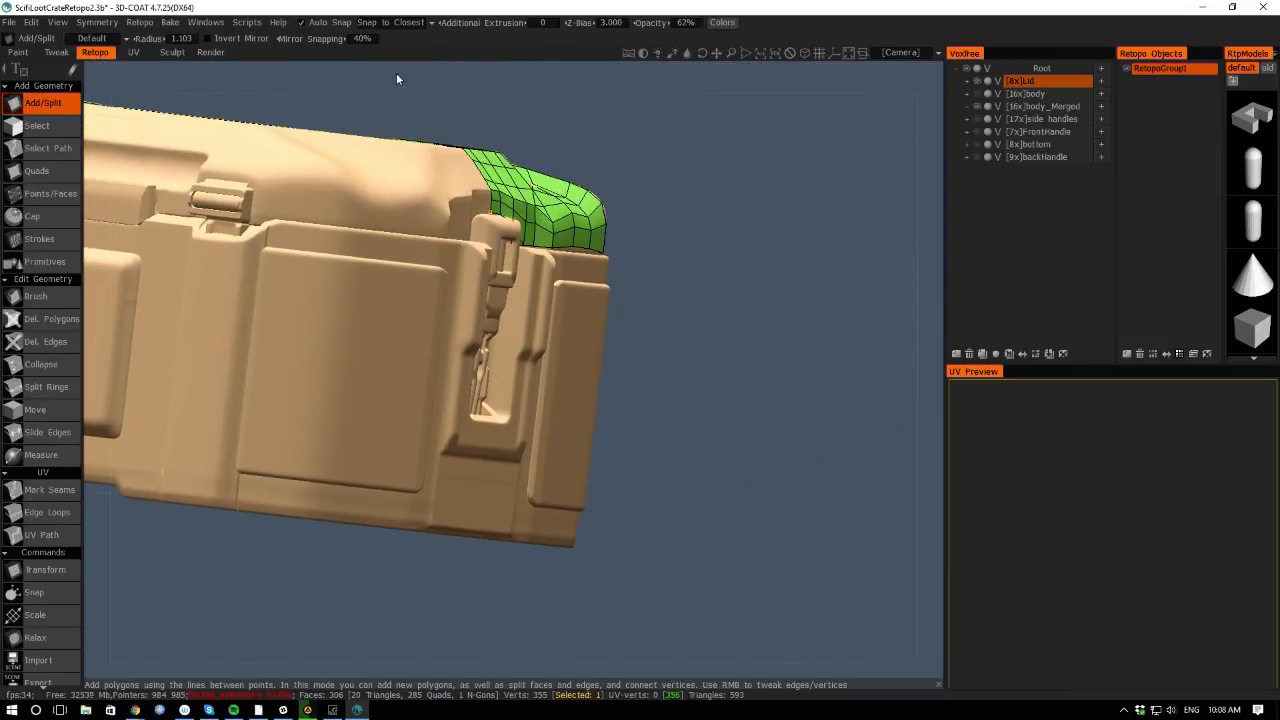
shift+drag(396, 74, 309, 89)
scroll(758, 469, up, 4)
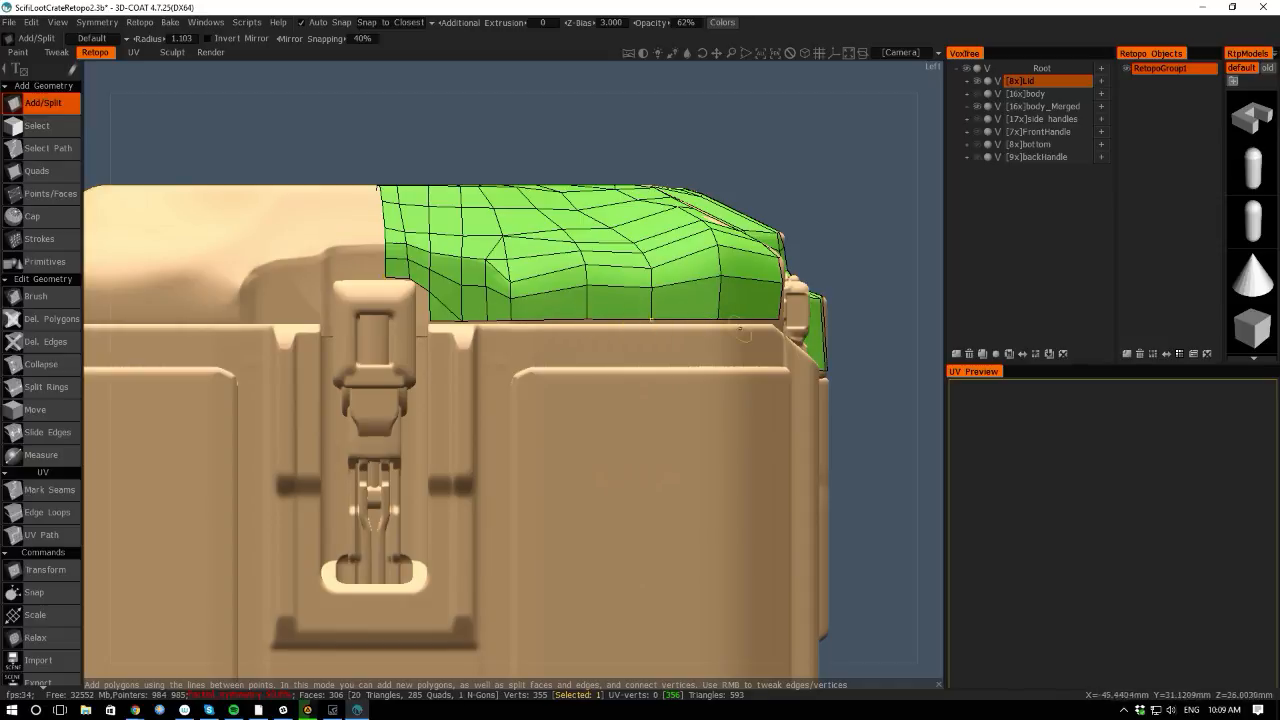
middle_drag(495, 74, 388, 136)
alt+drag(388, 136, 291, 257)
alt+middle_drag(235, 332, 435, 114)
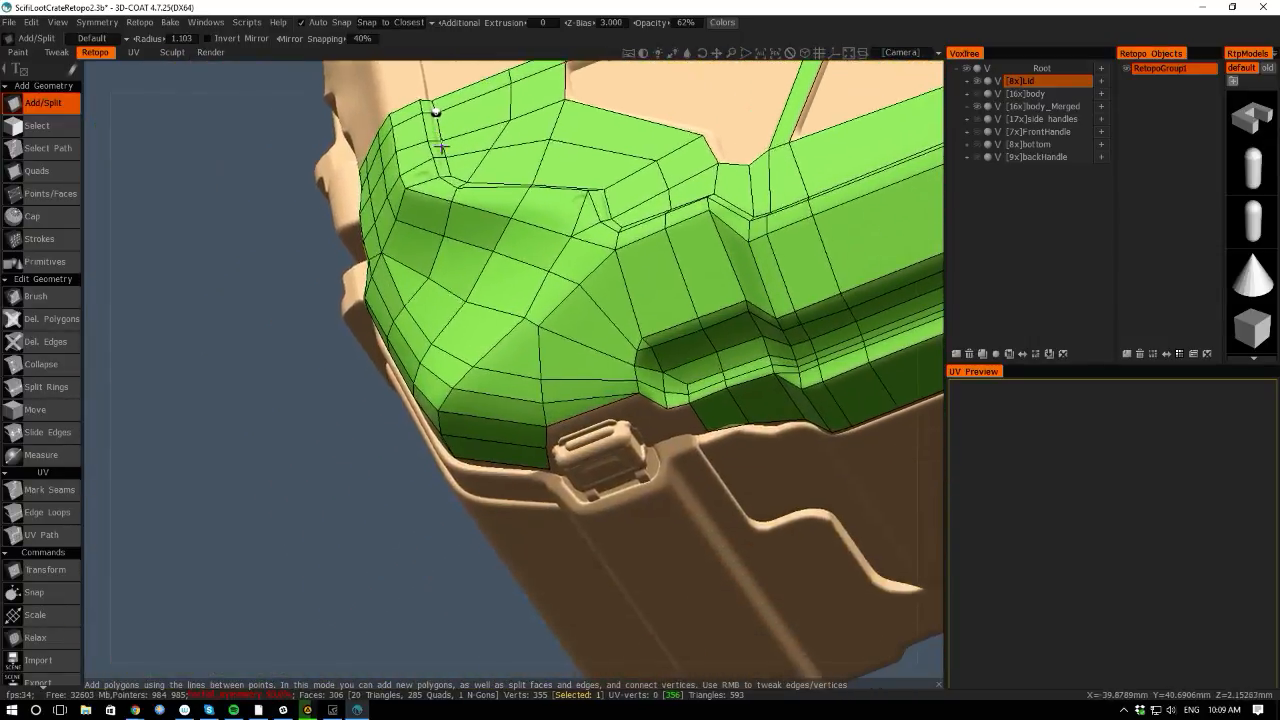
alt+right_drag(435, 114, 443, 240)
alt+right_drag(171, 428, 178, 446)
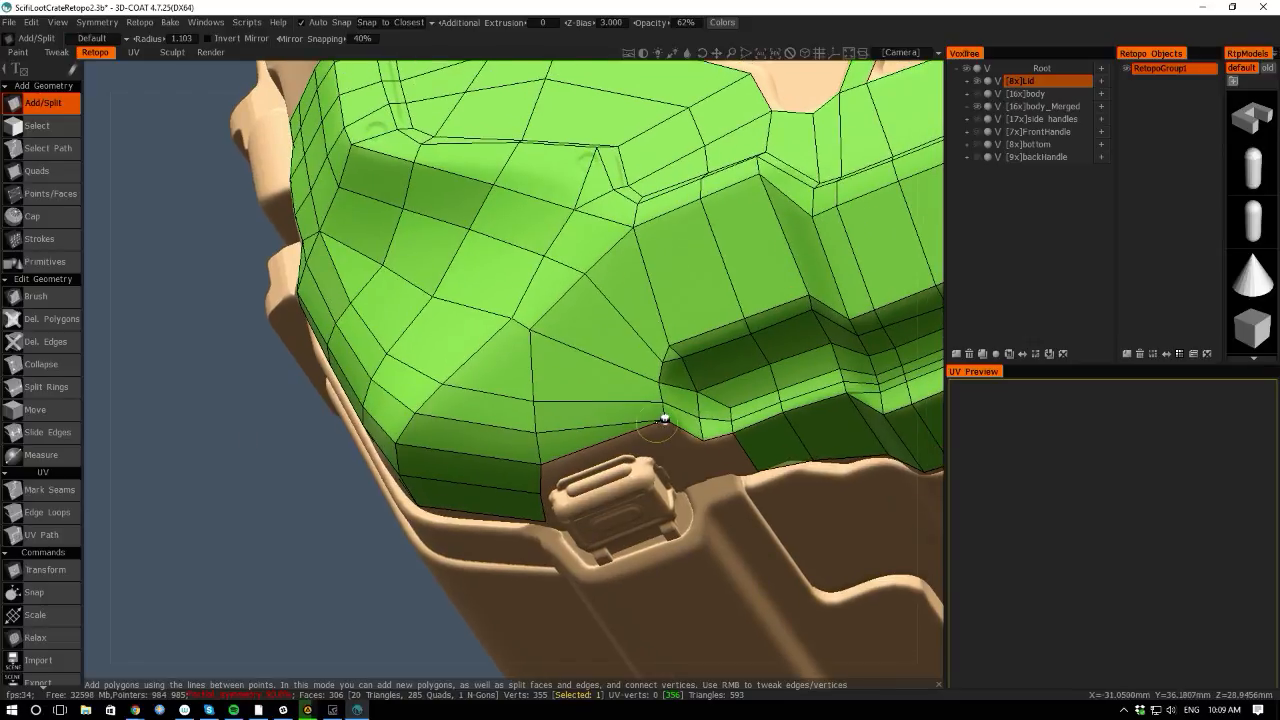
right_drag(662, 402, 668, 404)
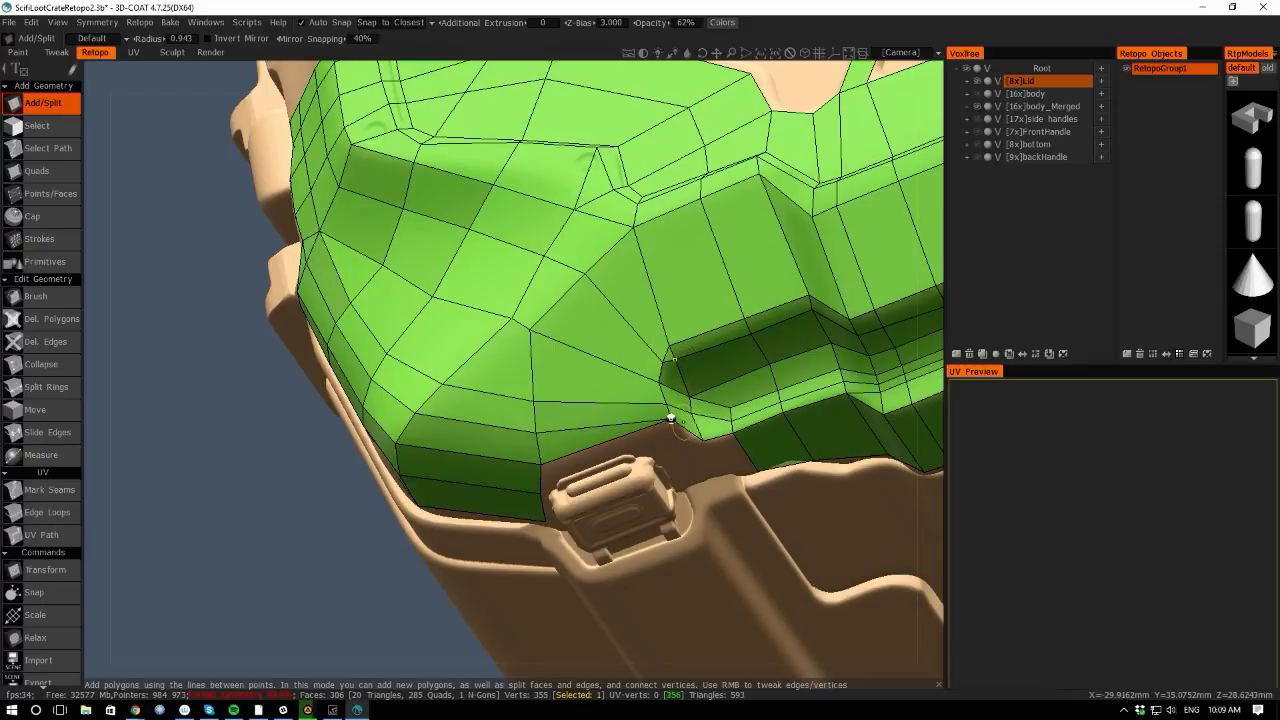
Cut an extra edge around the recess's end wall with Add/Split and tweak the neighbouring corner vertices onto the rim.
middle_drag(113, 431, 72, 405)
right_drag(72, 405, 125, 400)
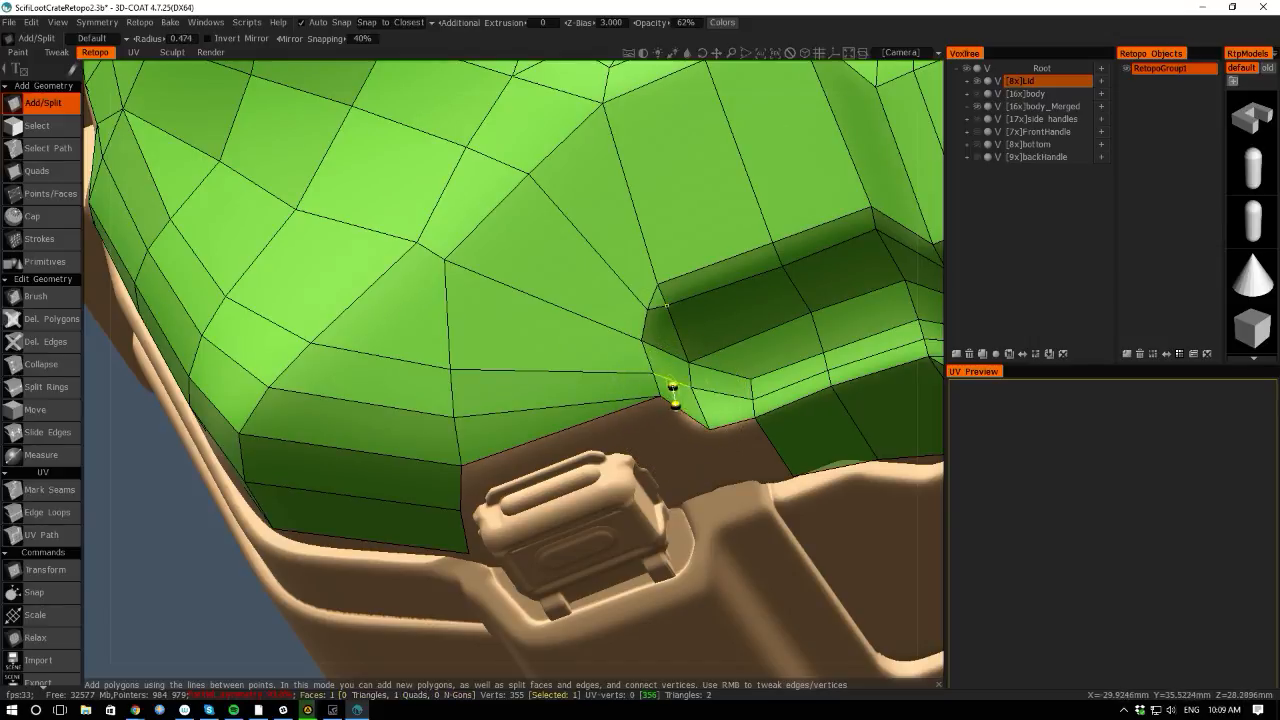
click(658, 349)
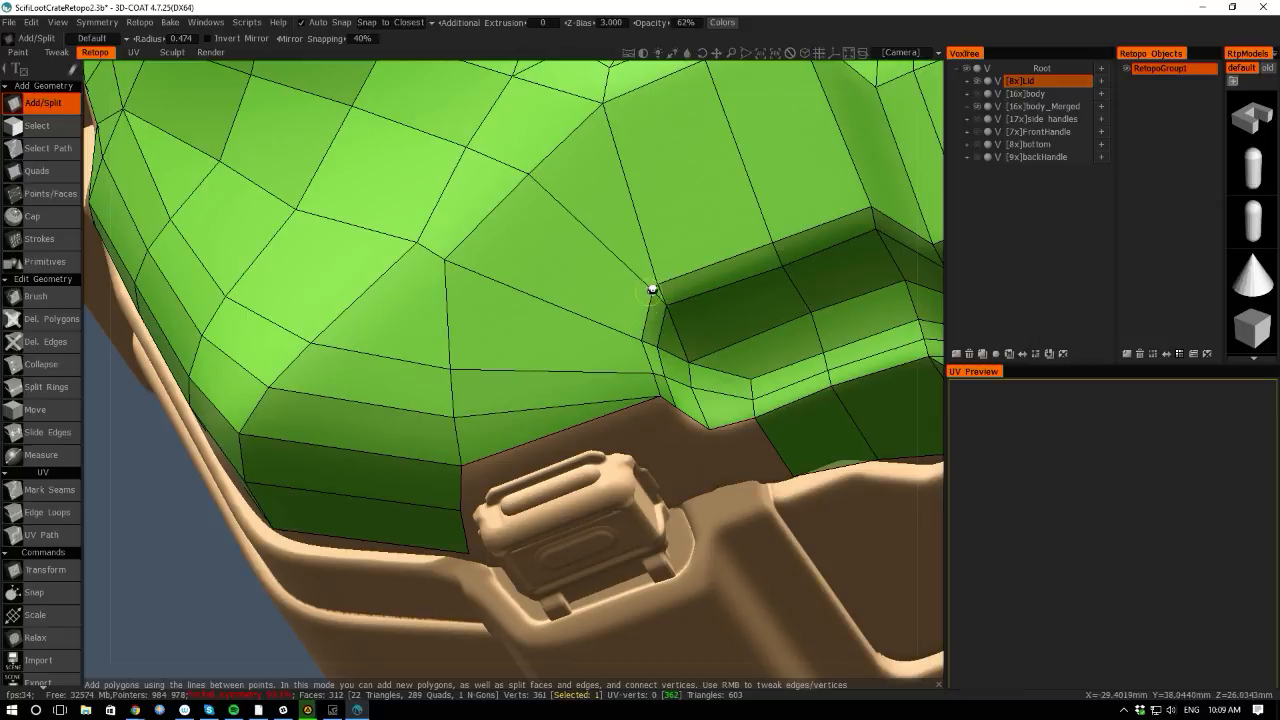
right_drag(656, 285, 651, 288)
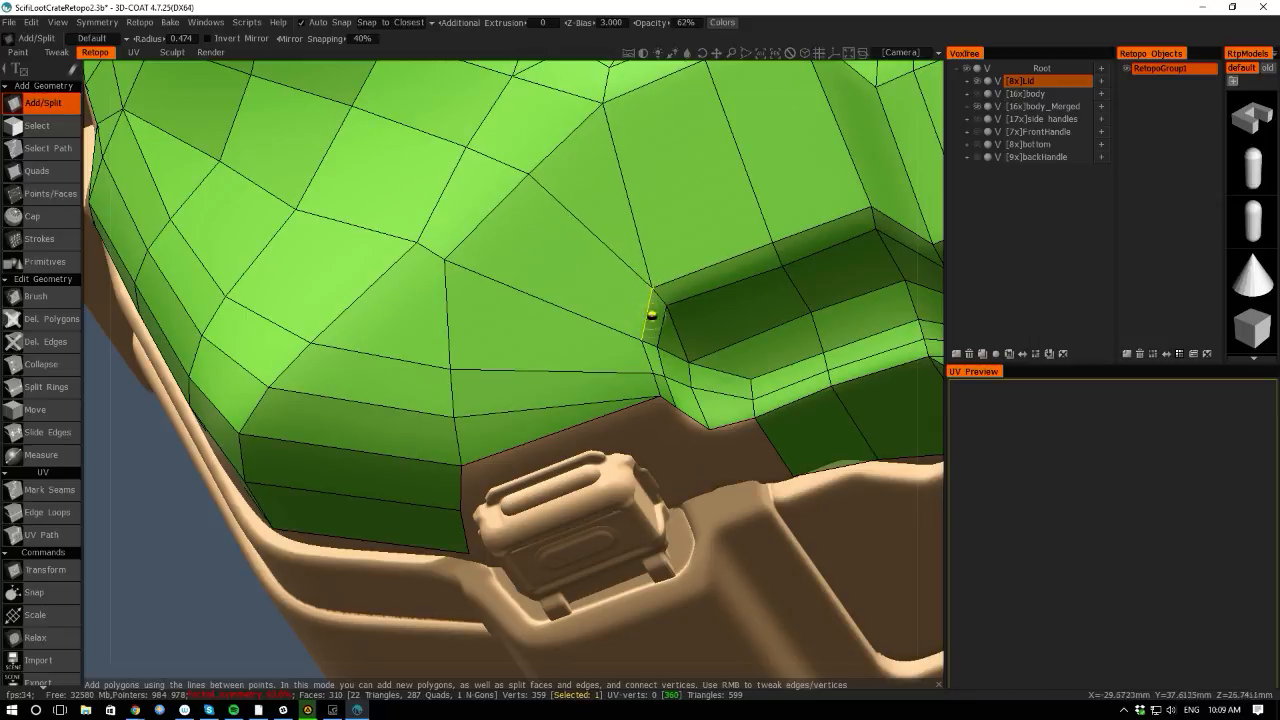
right_drag(641, 339, 639, 332)
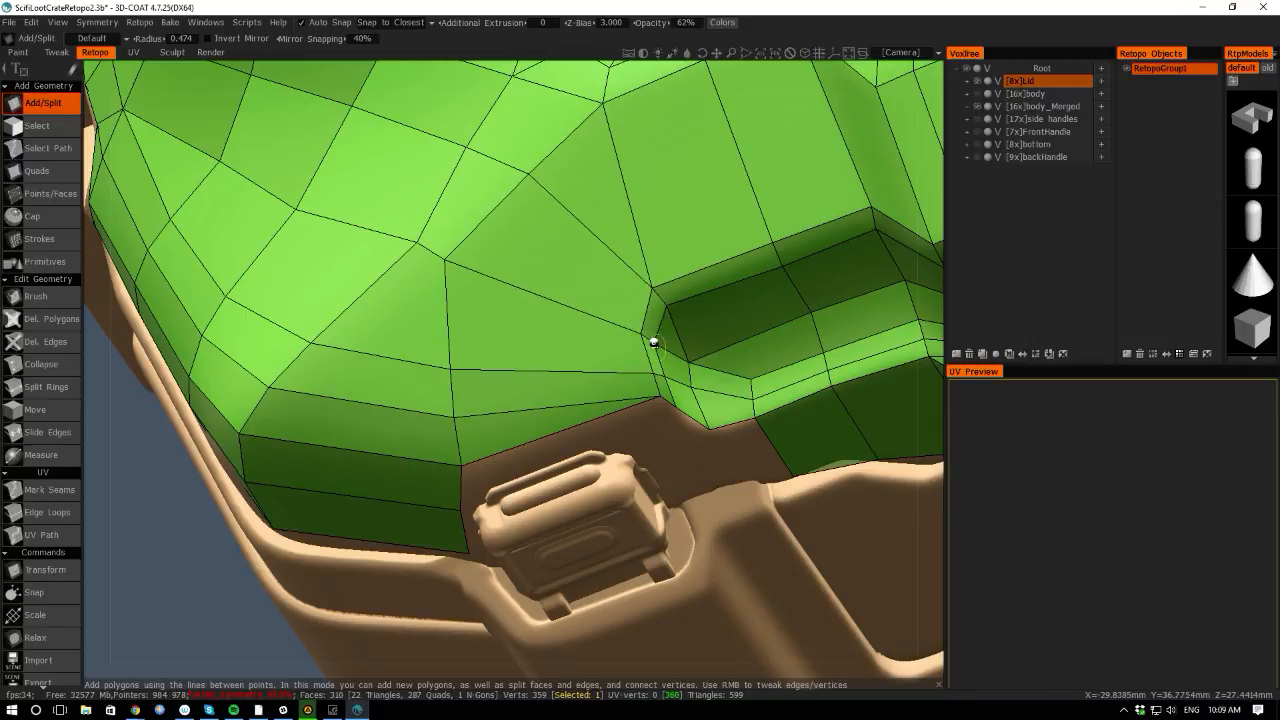
Mirror the finished lid quarter to the opposite end with Apply Symmetry to All Layers.
right_drag(165, 511, 87, 345)
drag(94, 434, 470, 243)
scroll(300, 390, up, 4)
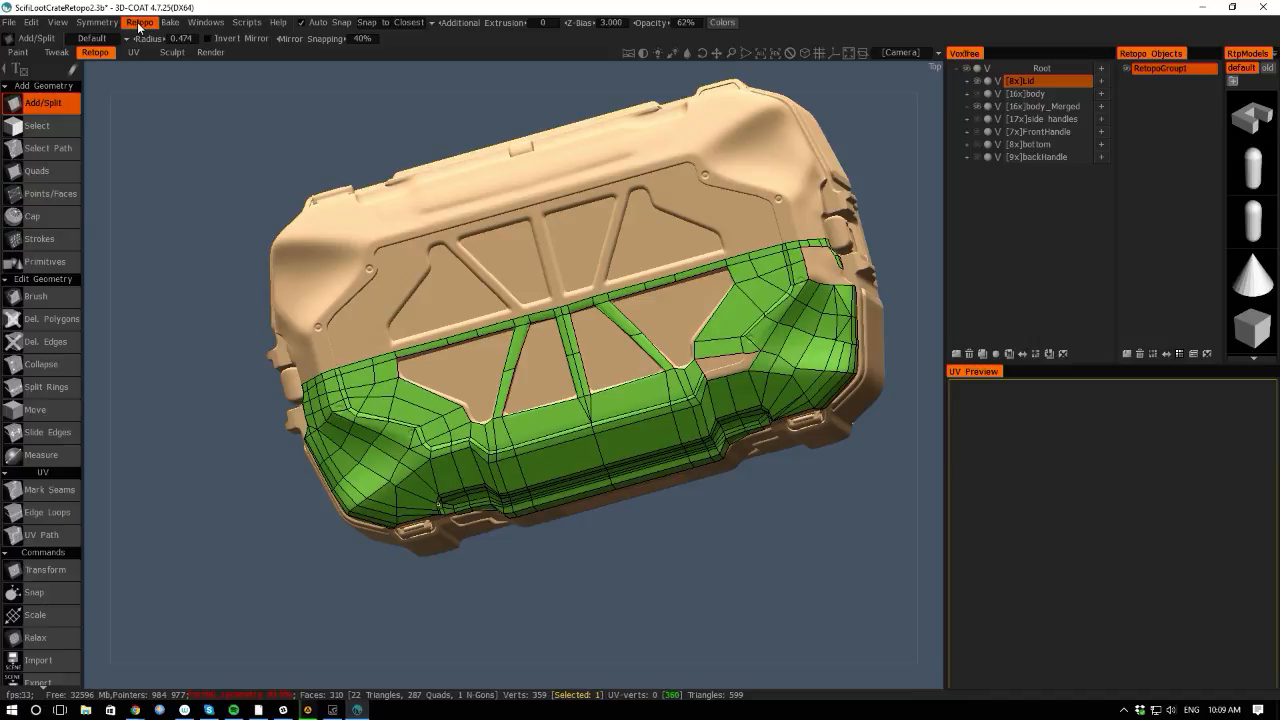
click(168, 23)
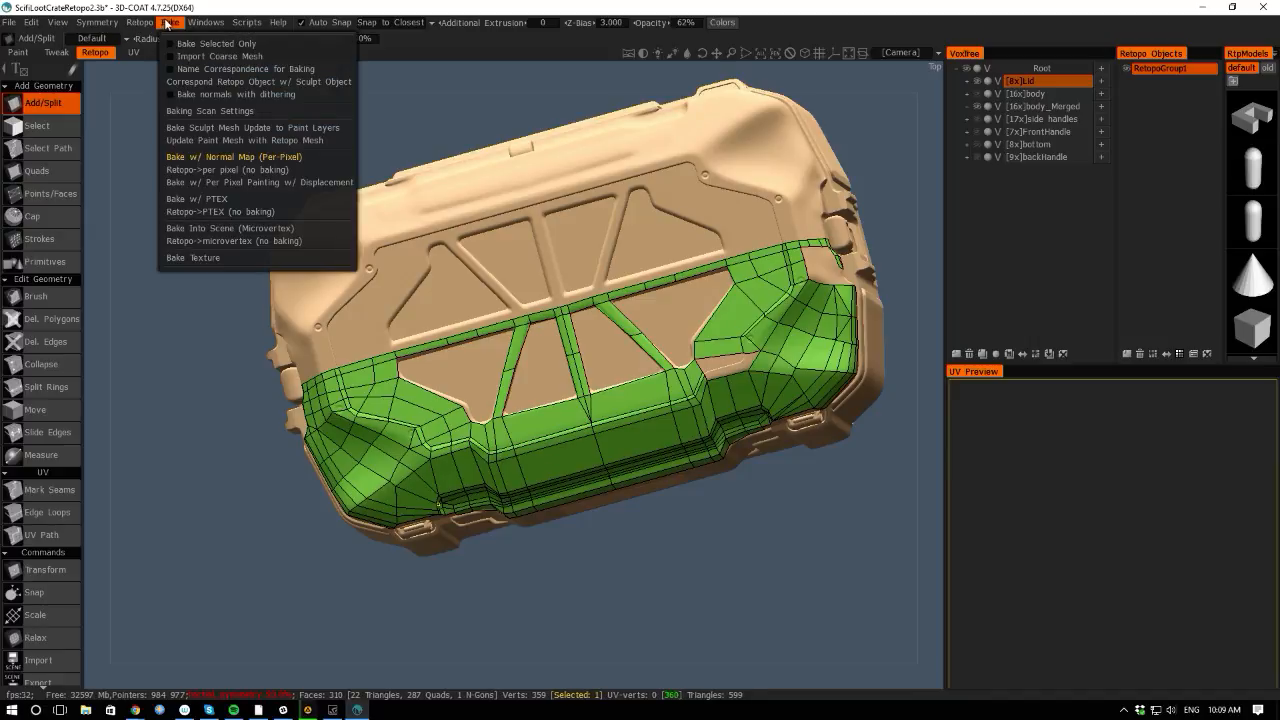
mouse_move(140, 22)
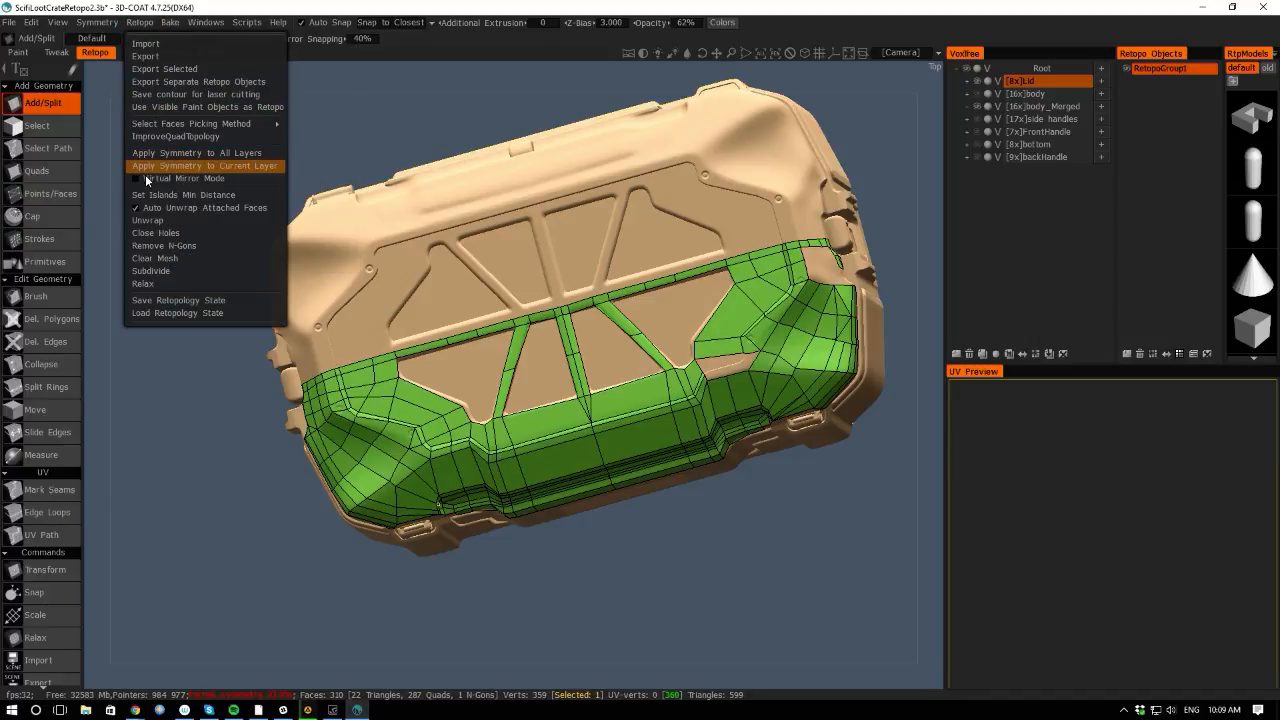
mouse_move(97, 22)
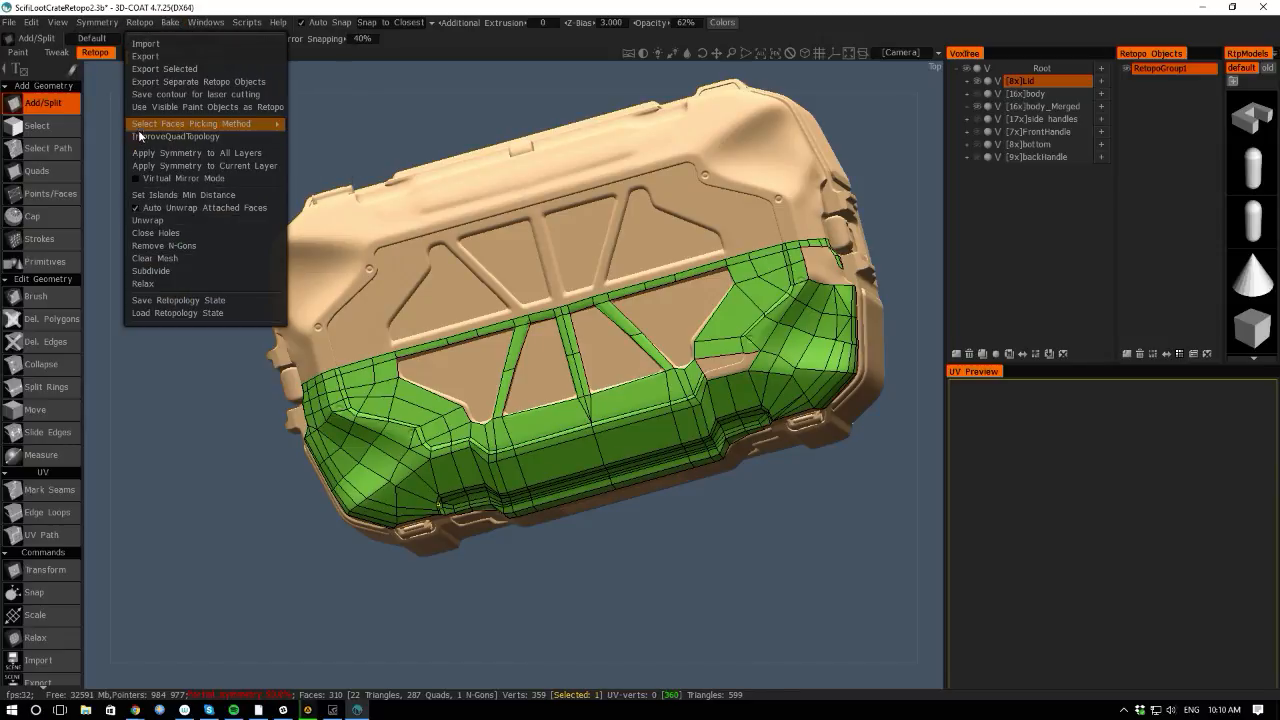
click(150, 152)
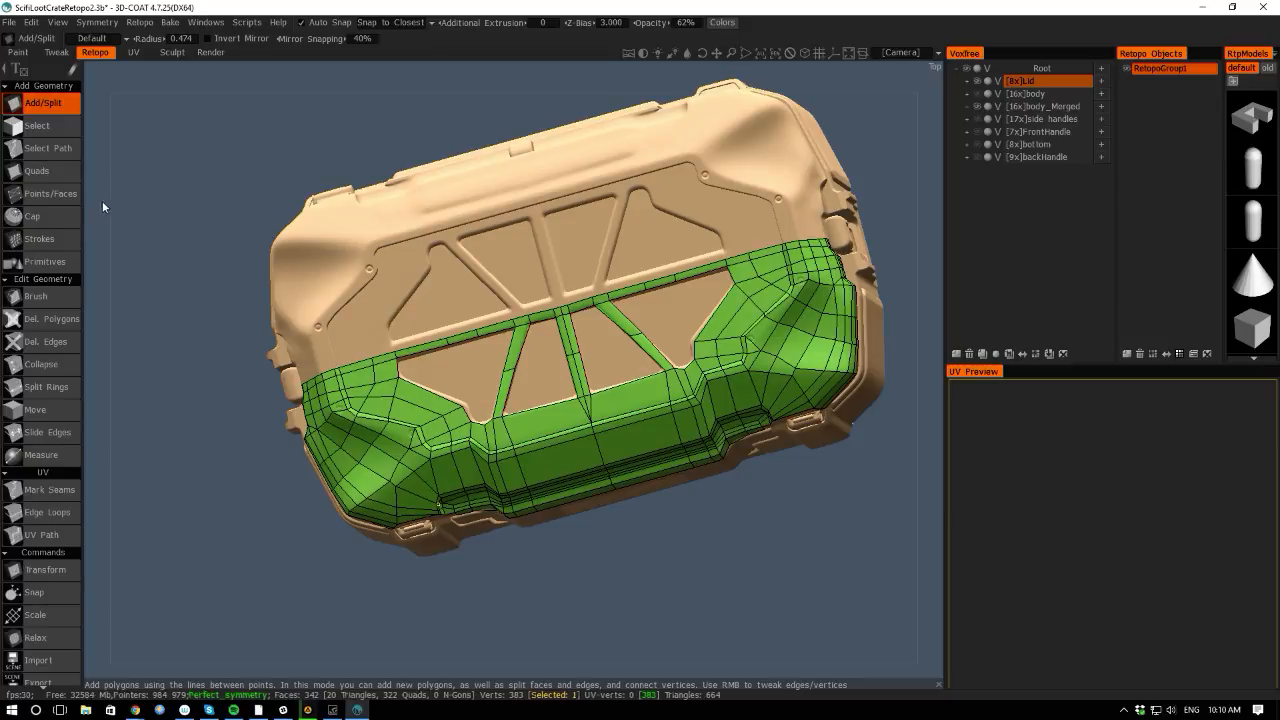
Enable Virtual Mirror Mode and change the symmetry so the retopo mesh mirrors across the lid's lengthwise centreline.
drag(96, 220, 214, 607)
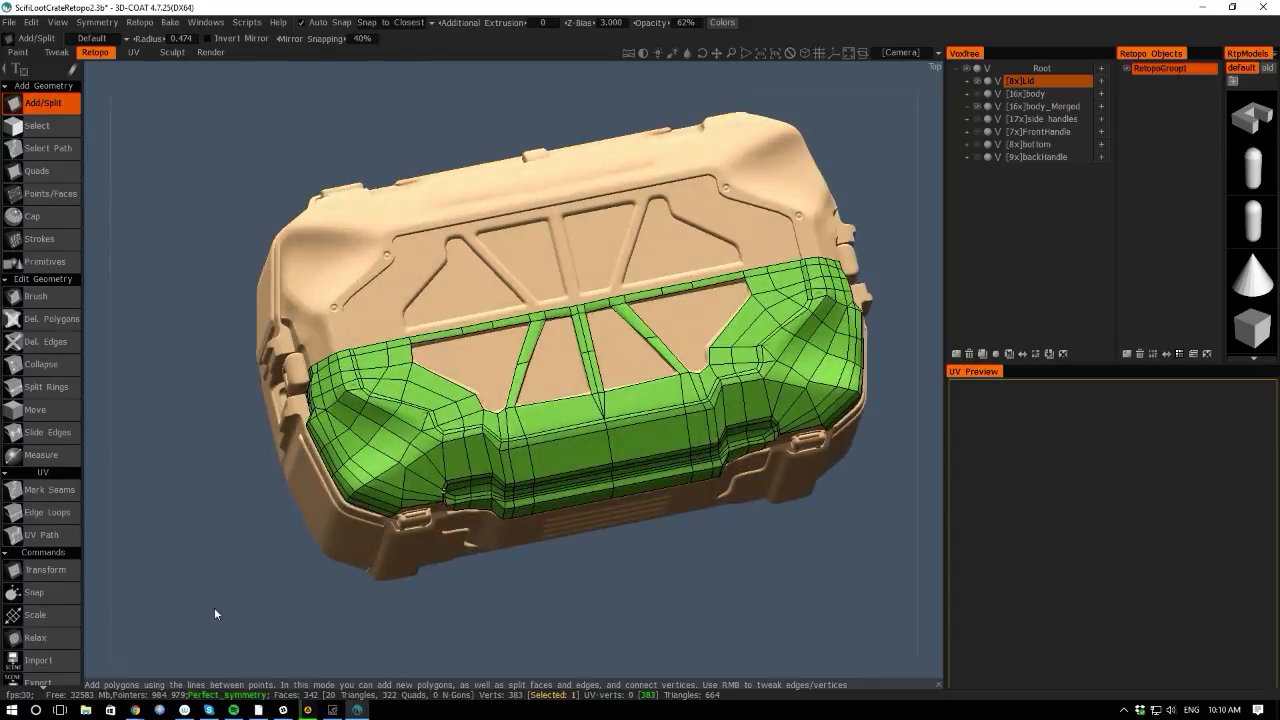
drag(90, 481, 232, 545)
click(140, 22)
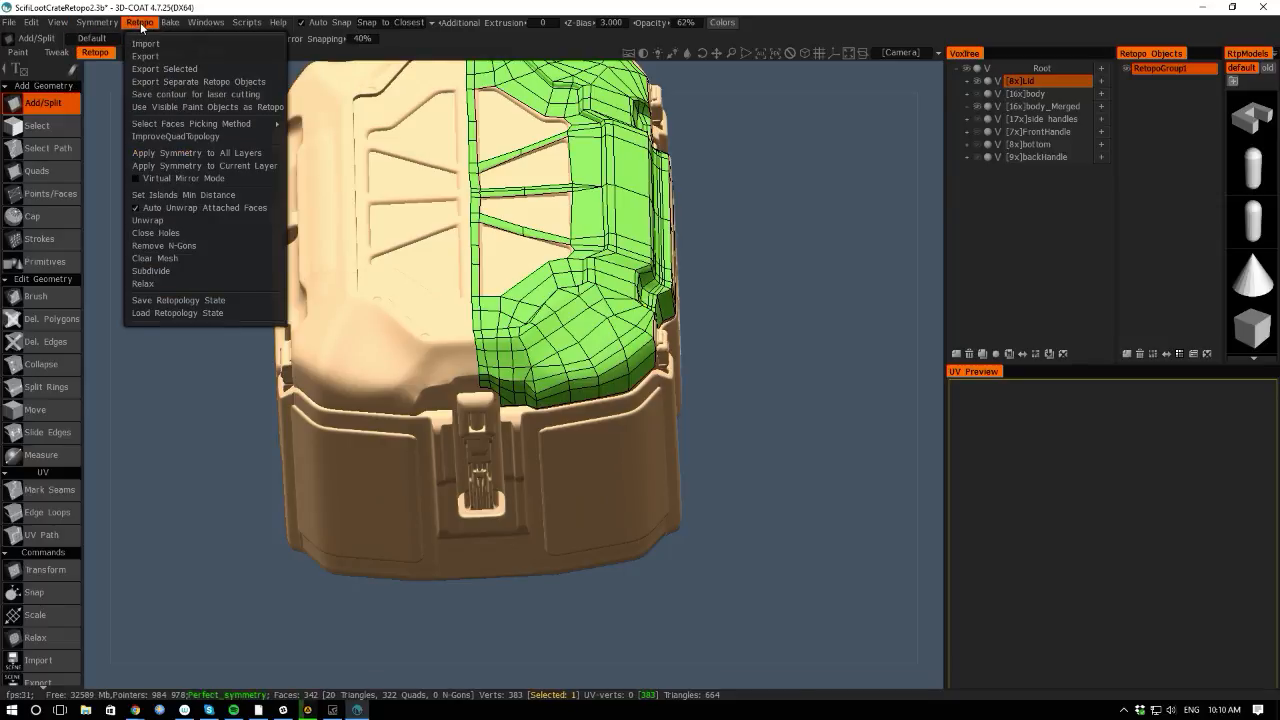
click(137, 177)
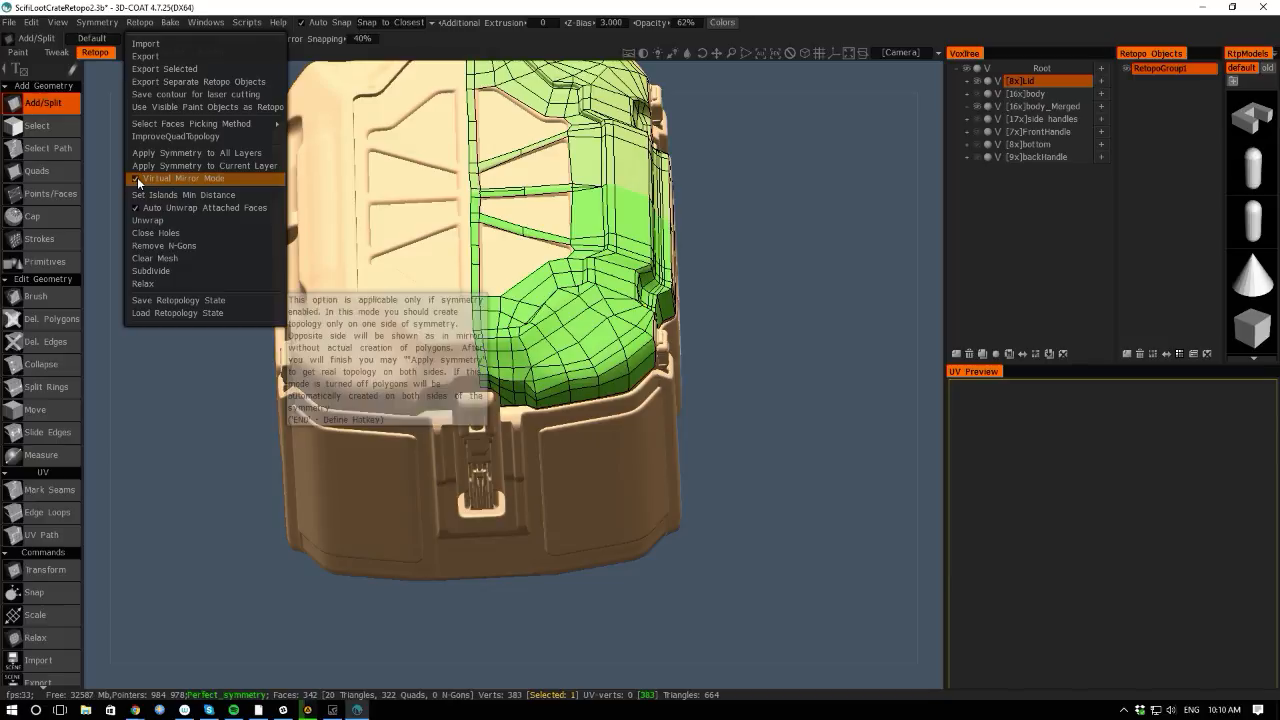
key(s)
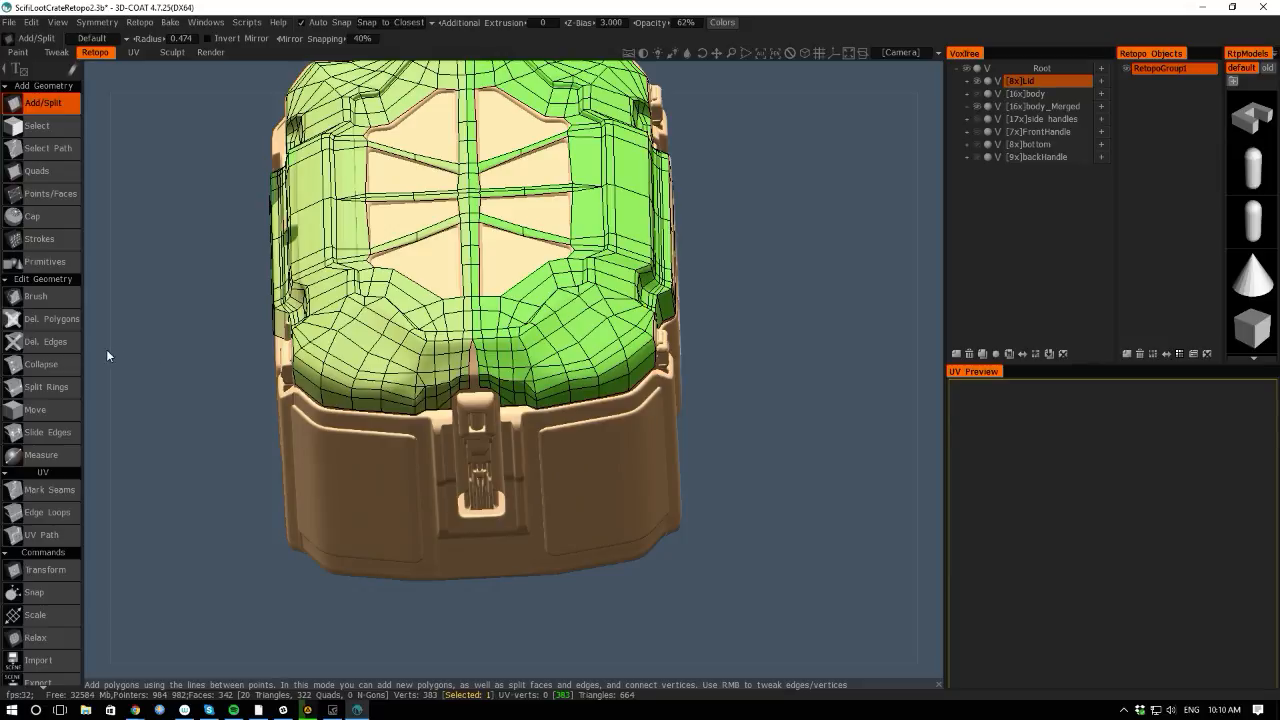
drag(106, 354, 128, 368)
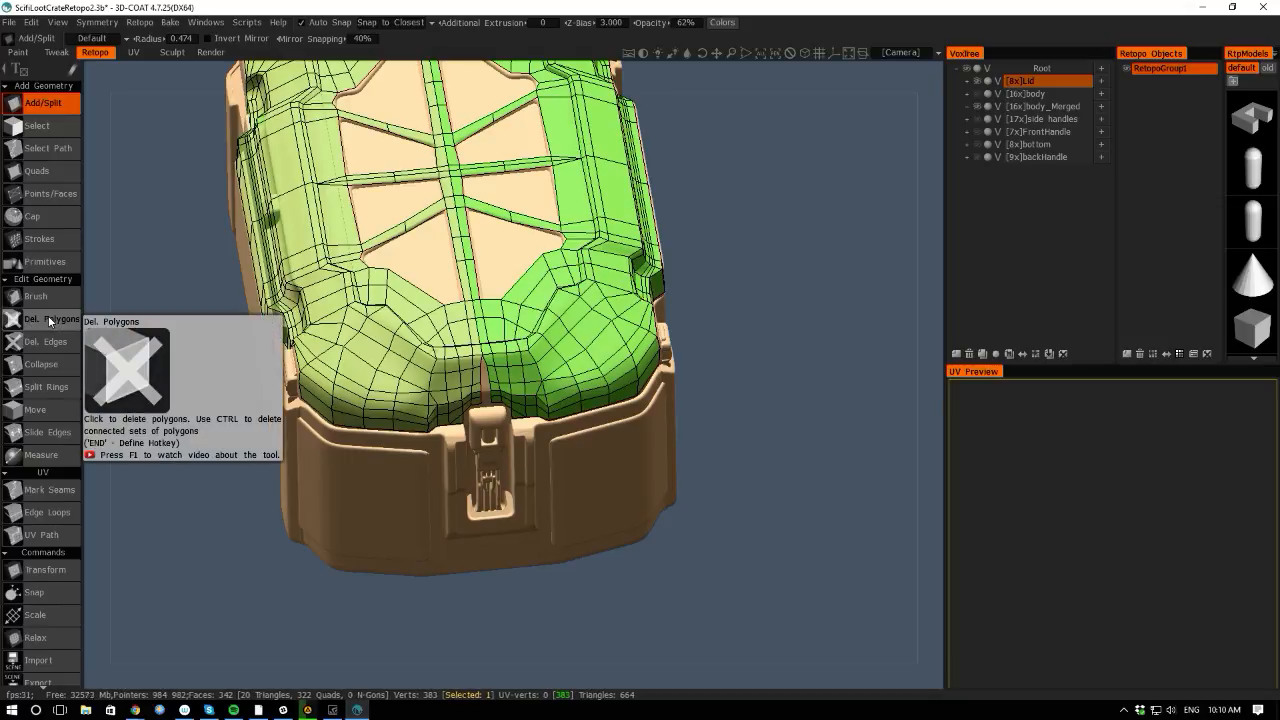
Turn off Virtual Mirror Mode and mirror the lid mesh across its lengthwise centreline with Apply Symmetry to All Layers.
drag(98, 246, 98, 181)
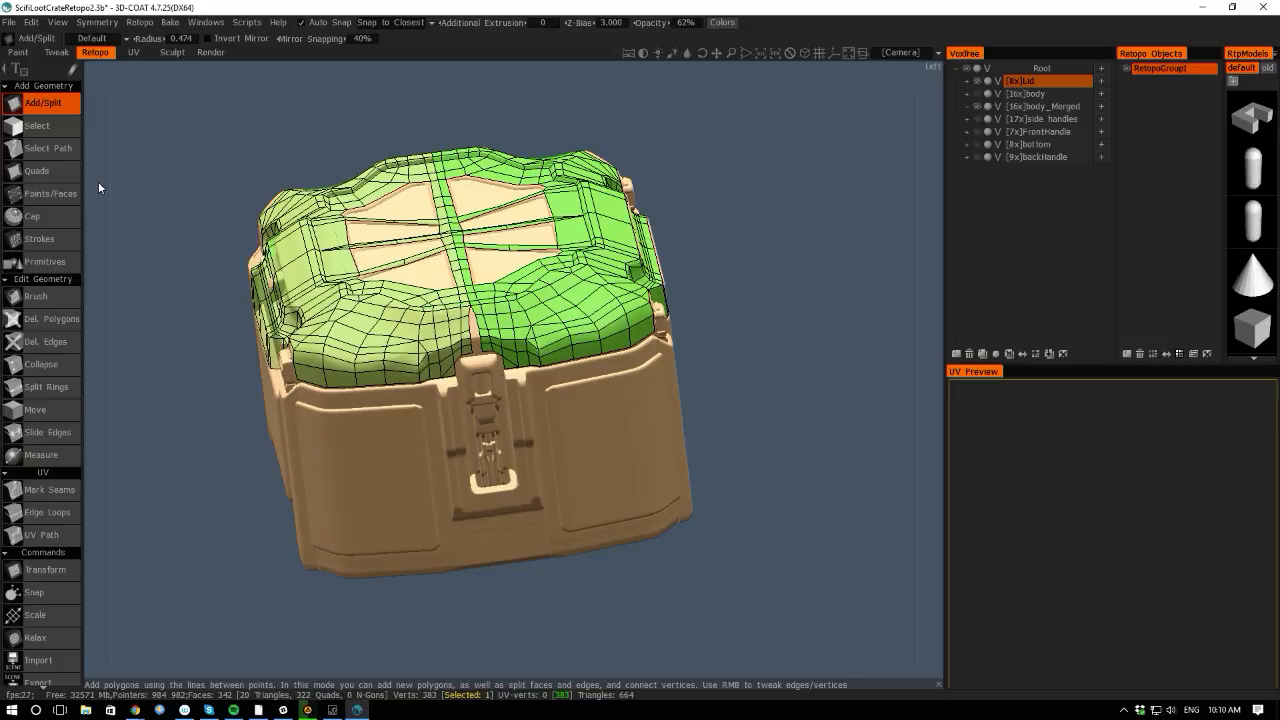
drag(102, 127, 126, 138)
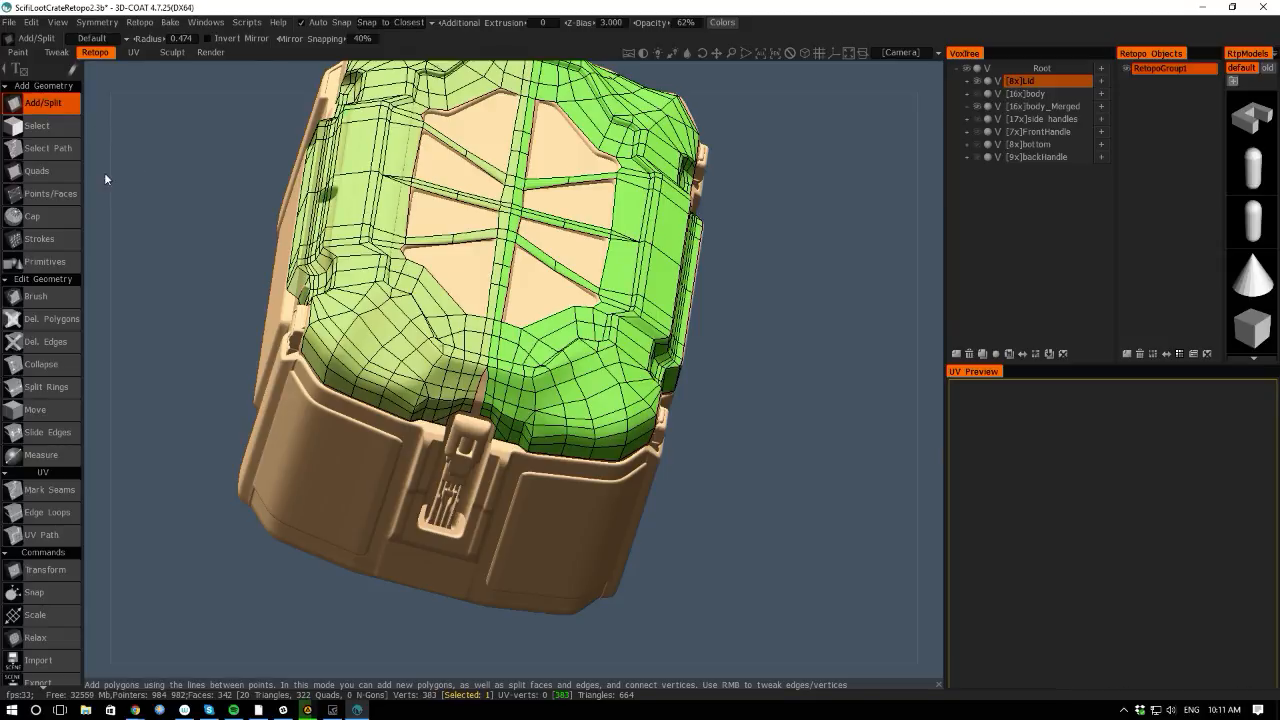
drag(104, 172, 144, 241)
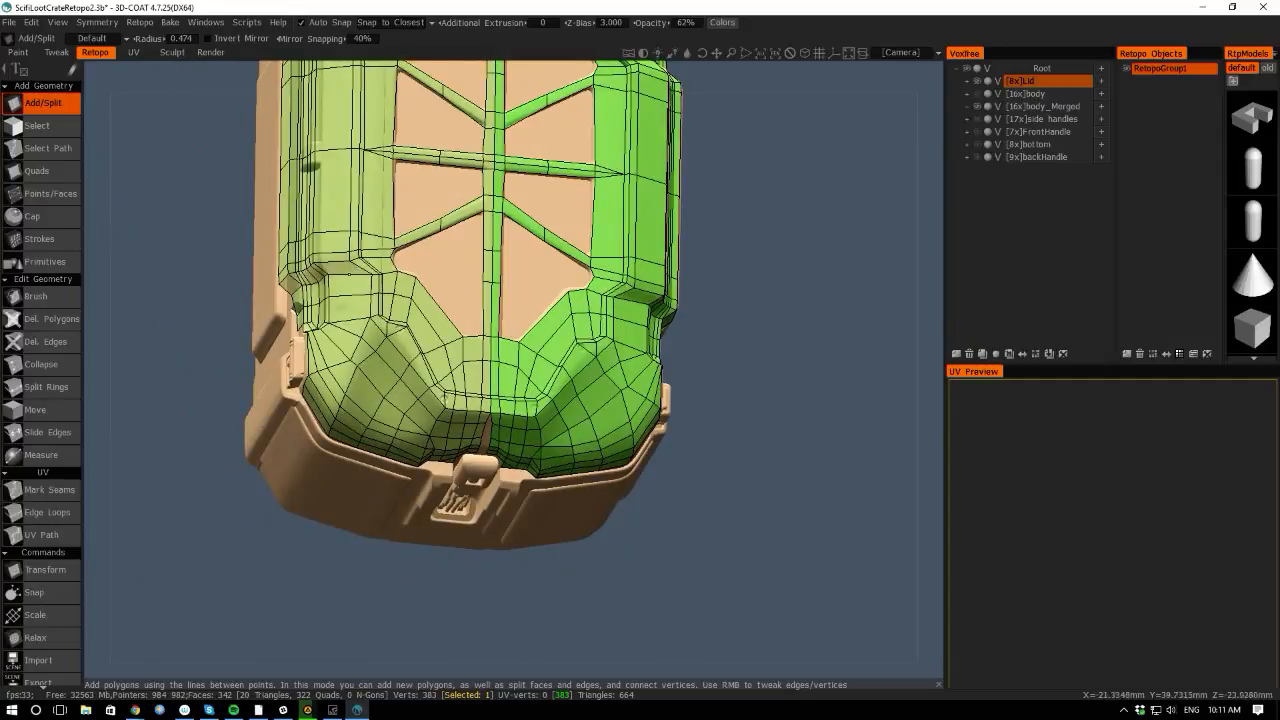
key(space)
click(140, 22)
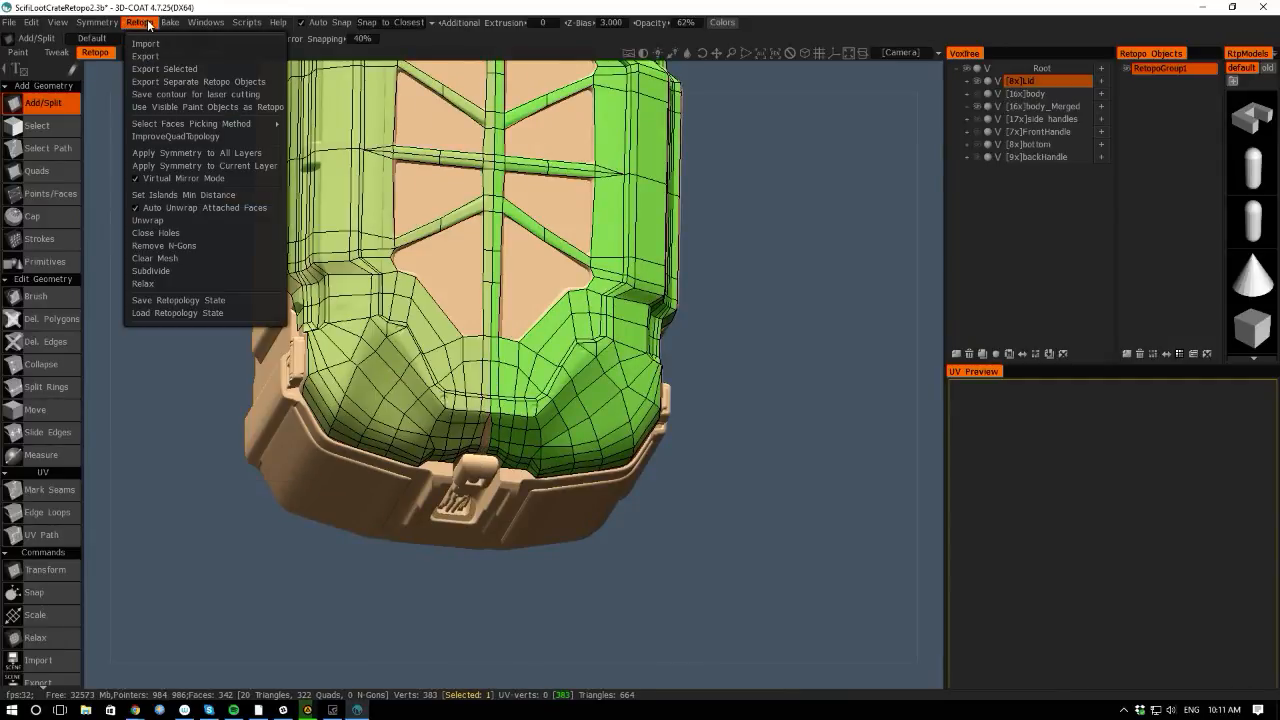
click(150, 178)
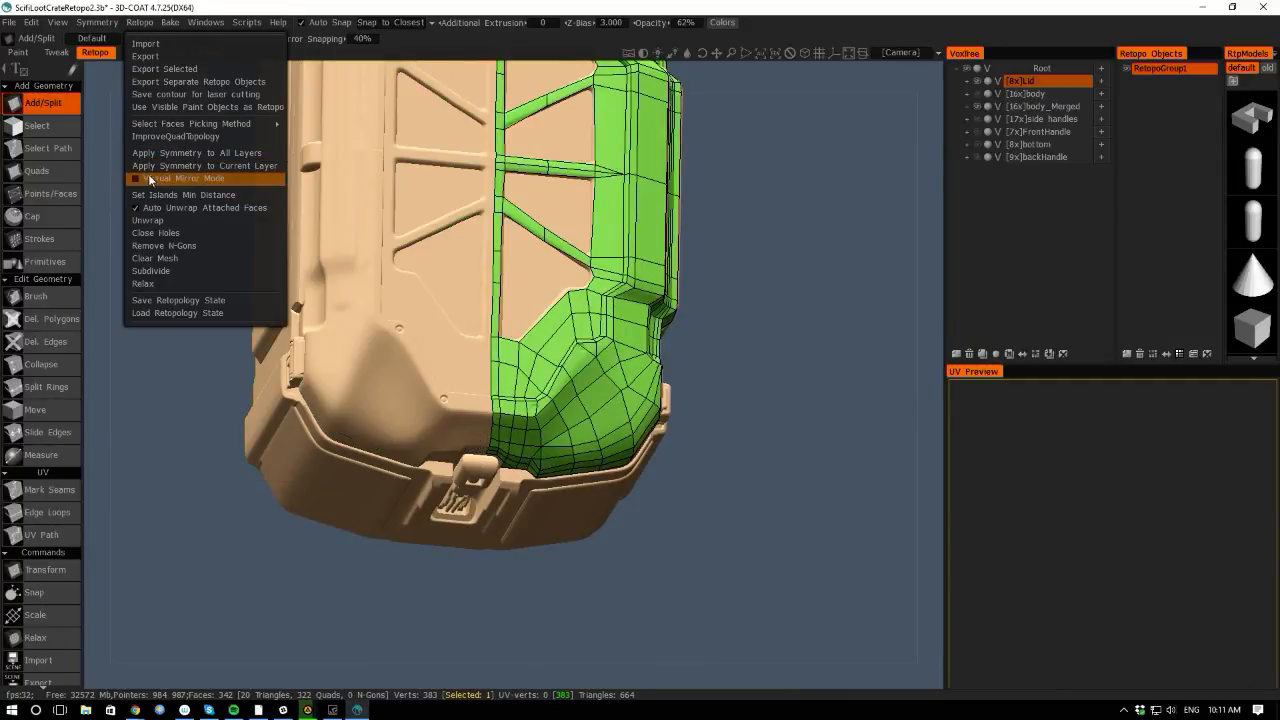
click(153, 151)
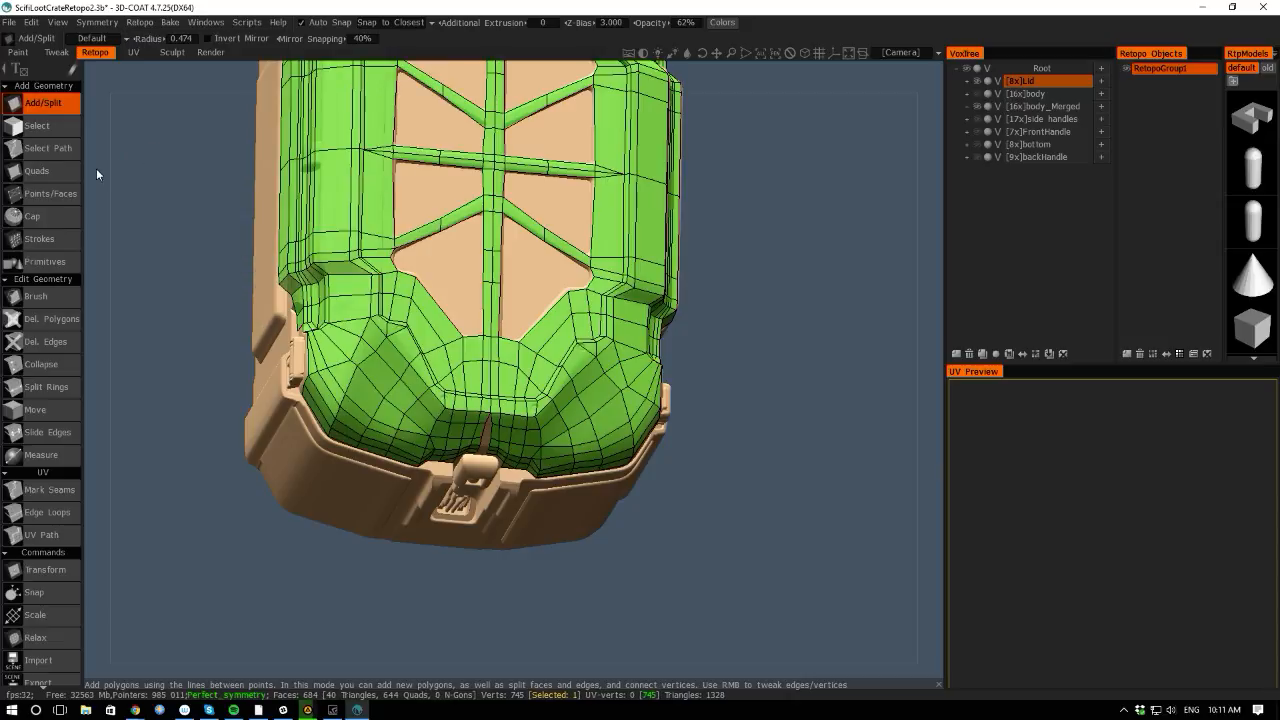
Select the faces along one long side of the lid in Faces mode and delete them on that side only, with symmetry off.
drag(96, 168, 186, 371)
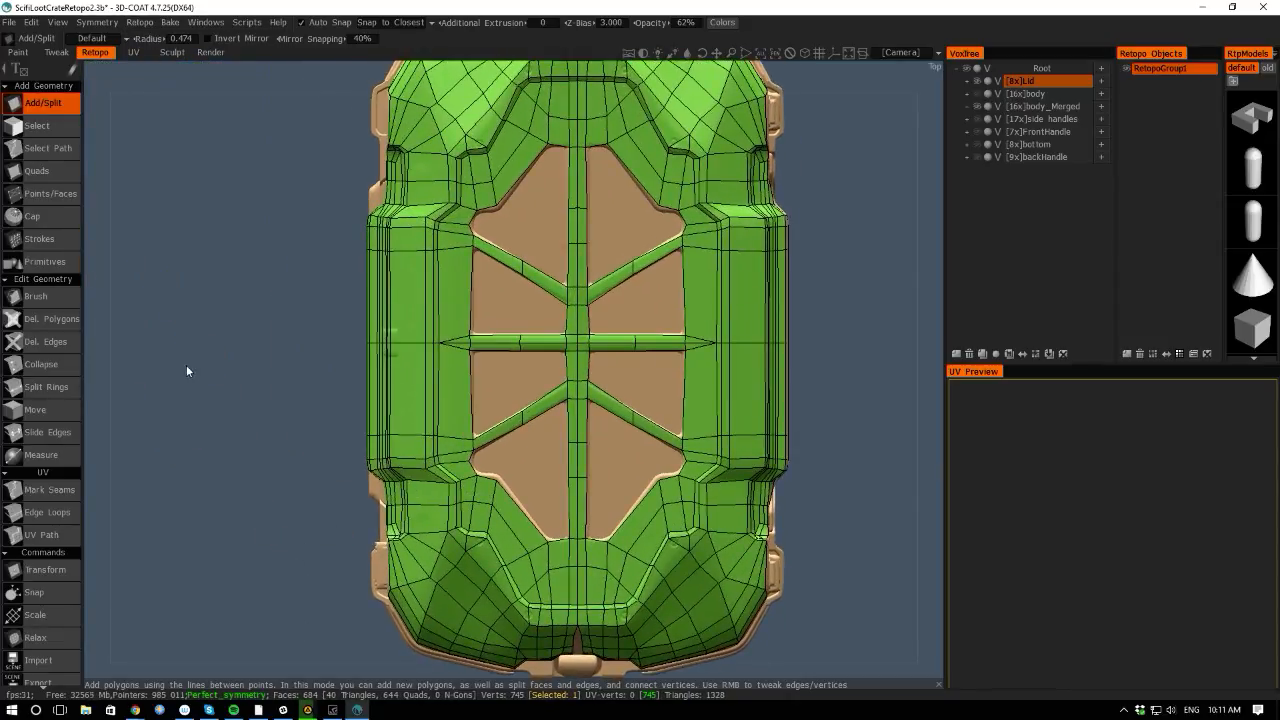
drag(111, 343, 287, 372)
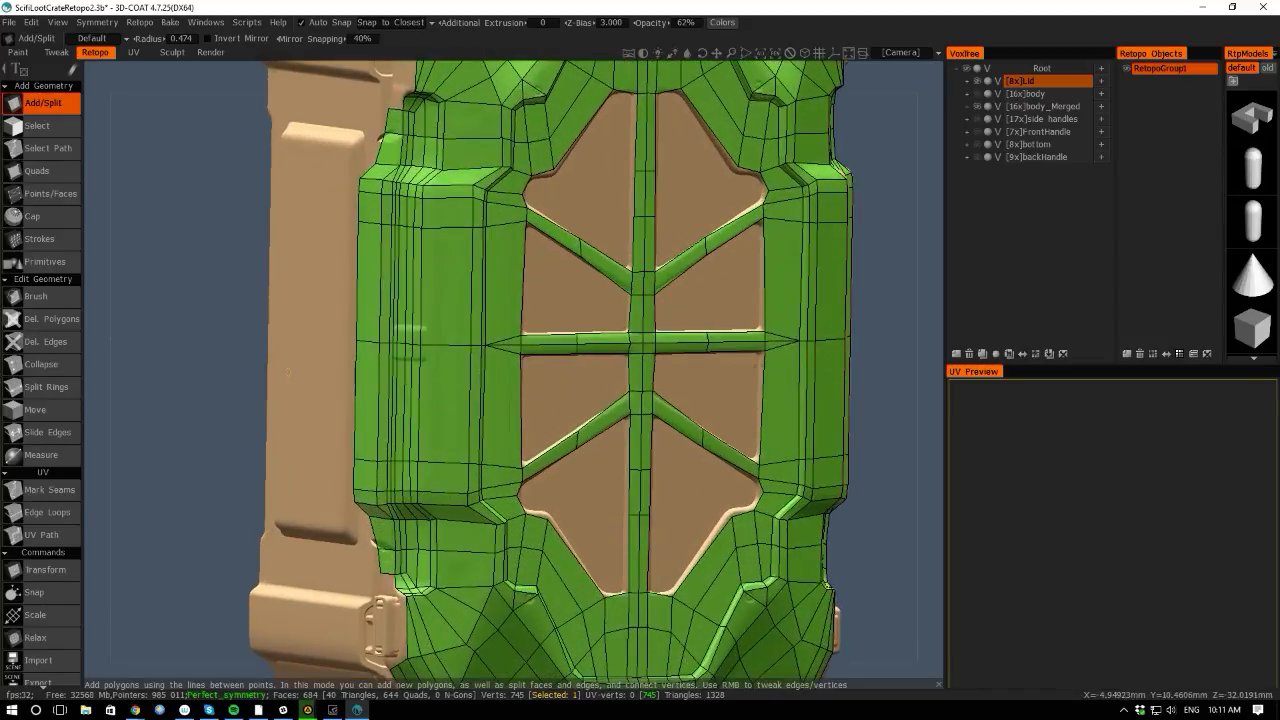
key(space)
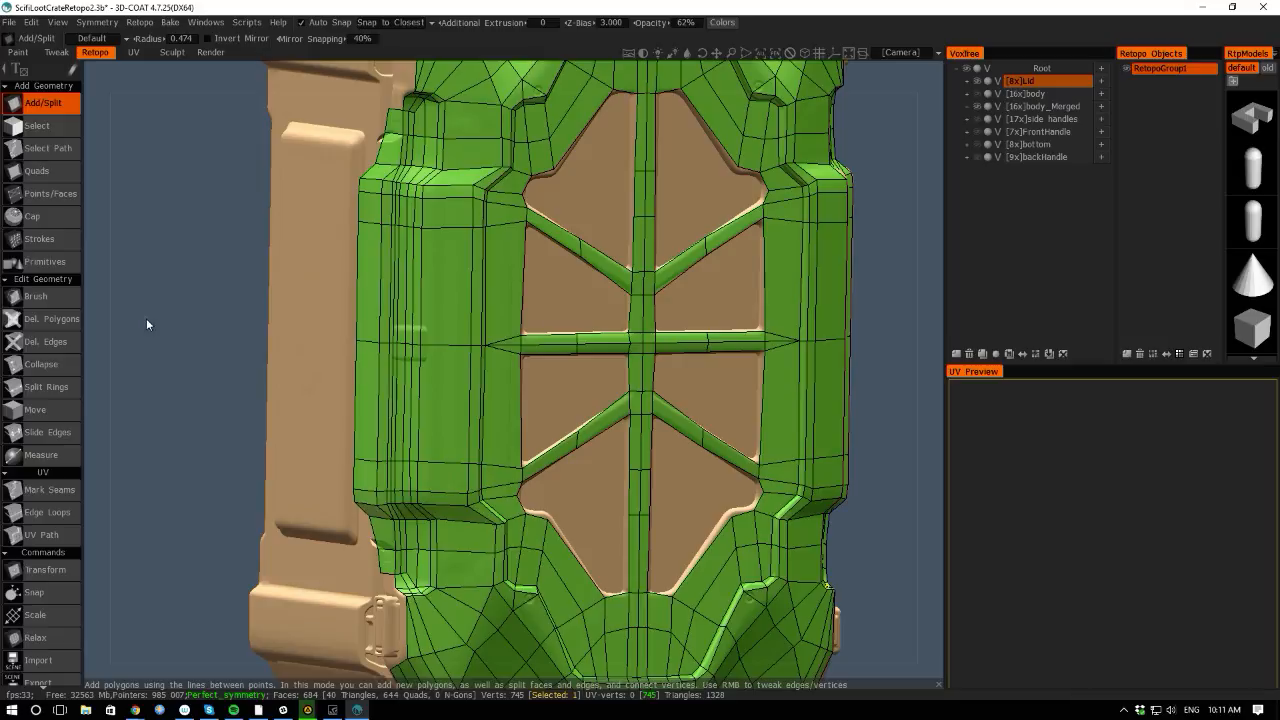
drag(95, 327, 215, 410)
key(space)
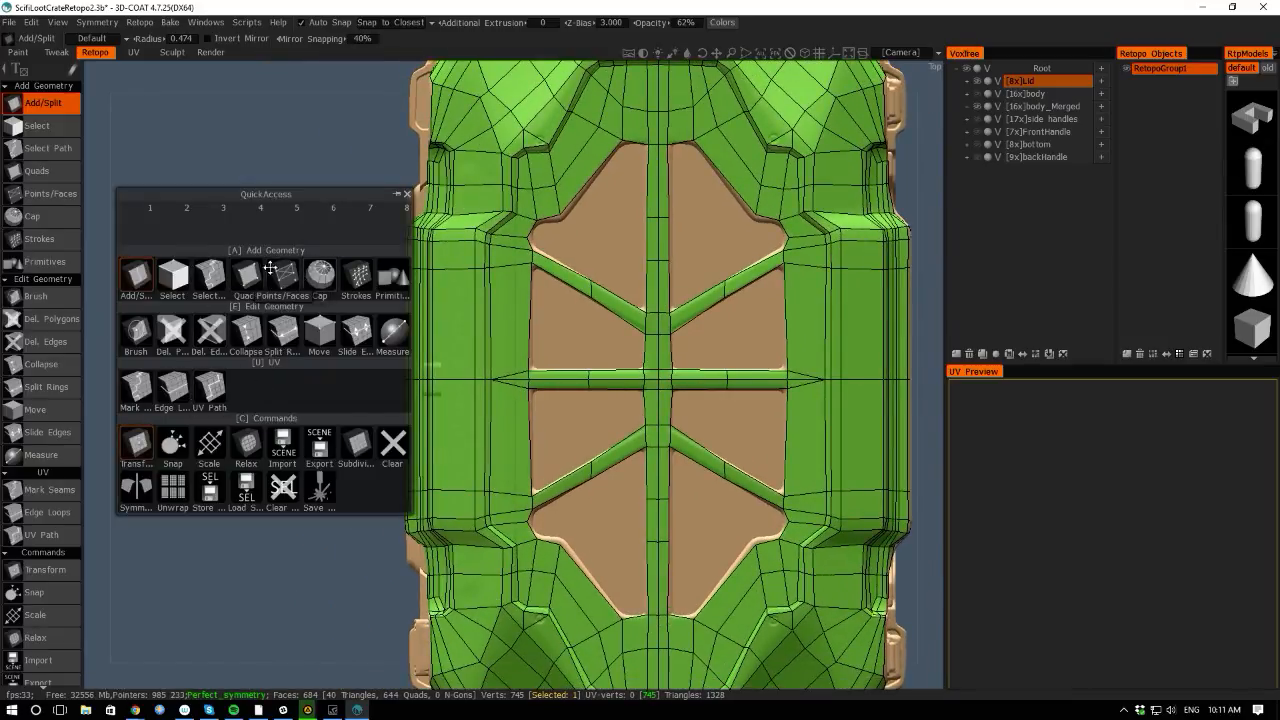
click(165, 270)
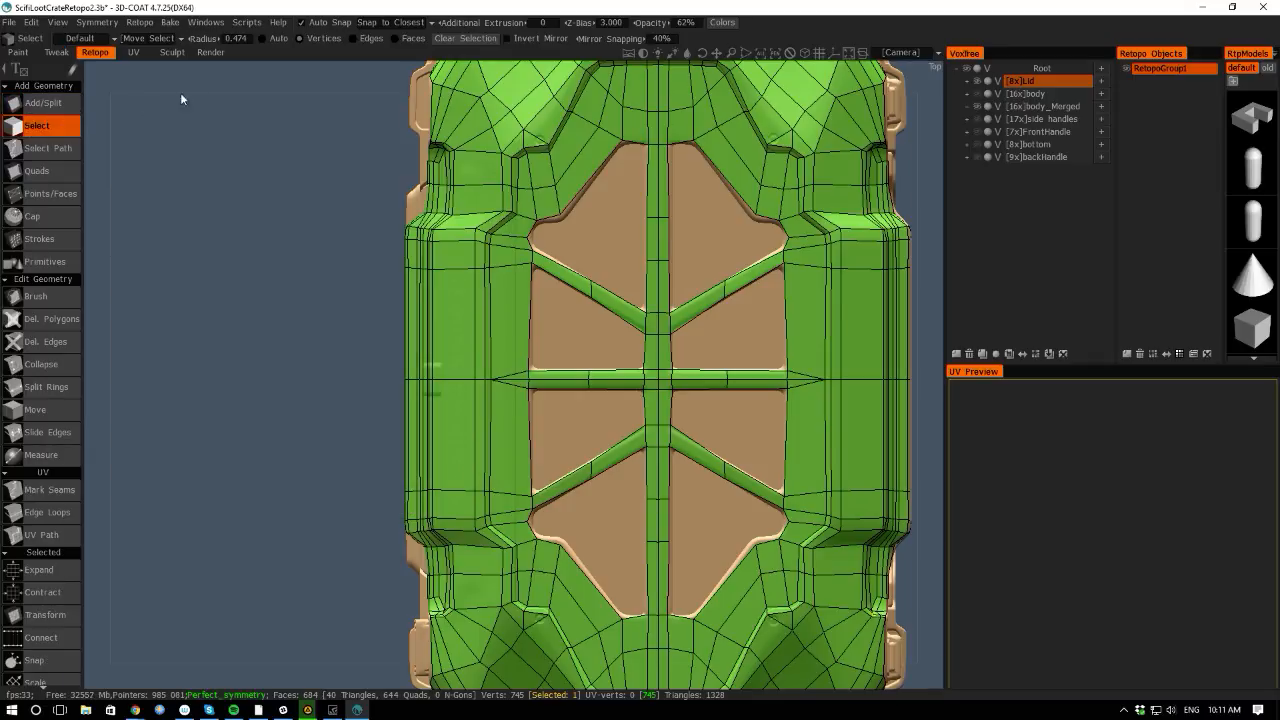
click(390, 39)
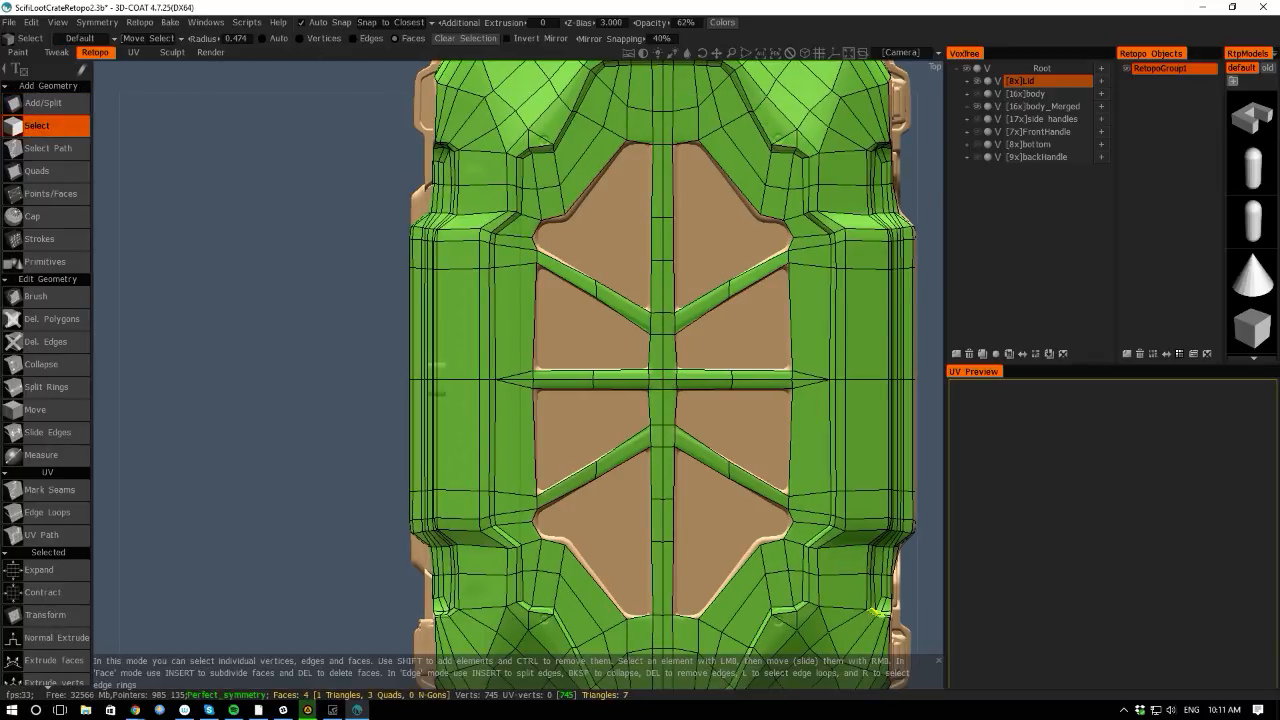
drag(367, 148, 433, 330)
key(space)
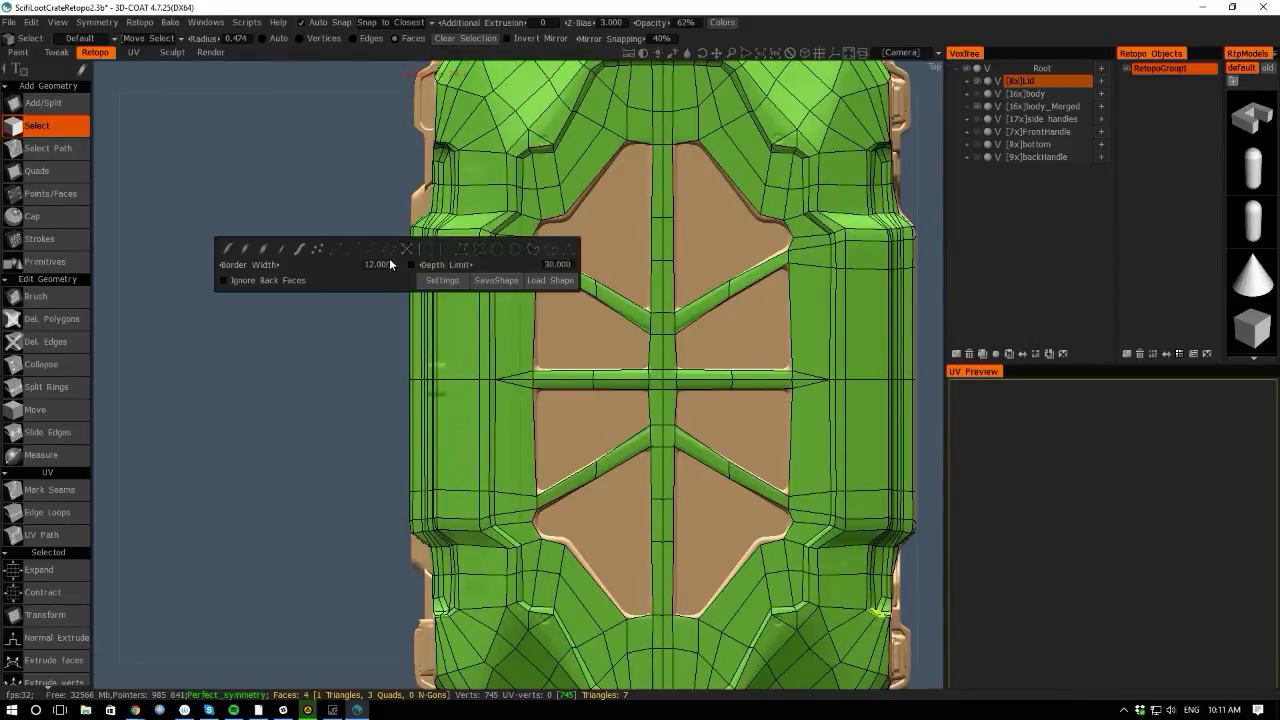
drag(353, 142, 465, 630)
scroll(244, 436, down, 2)
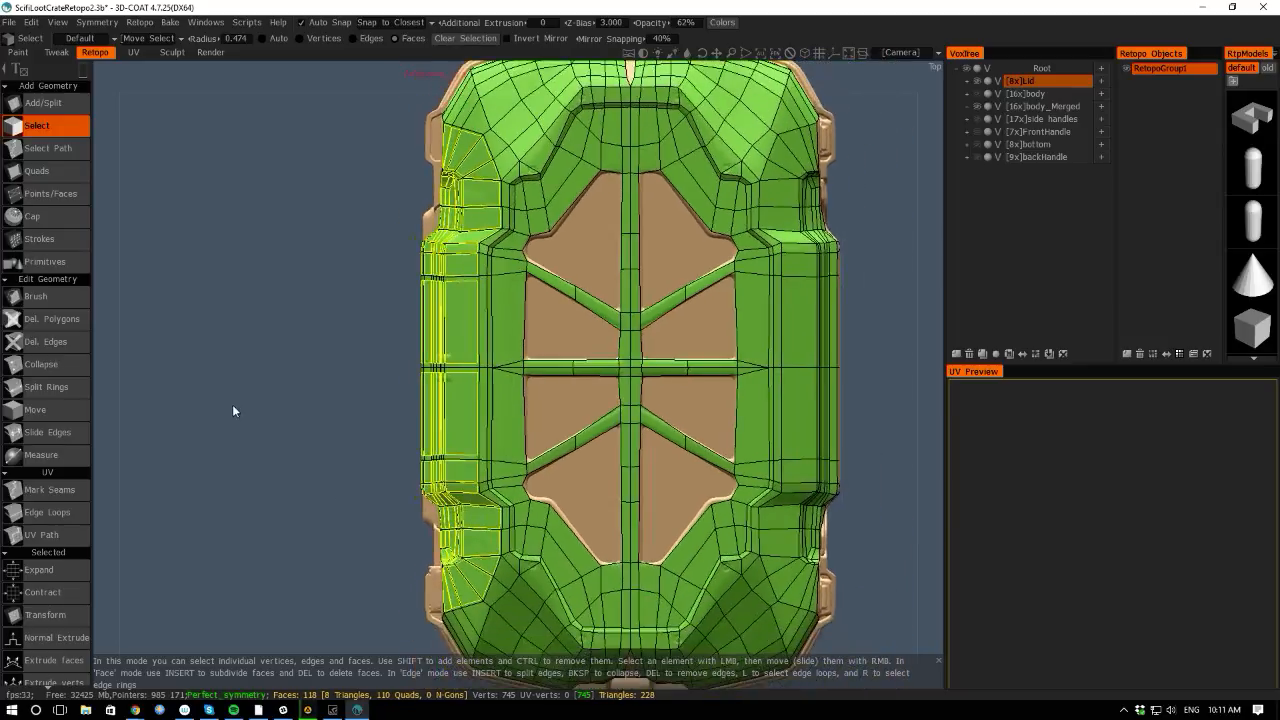
key(Delete)
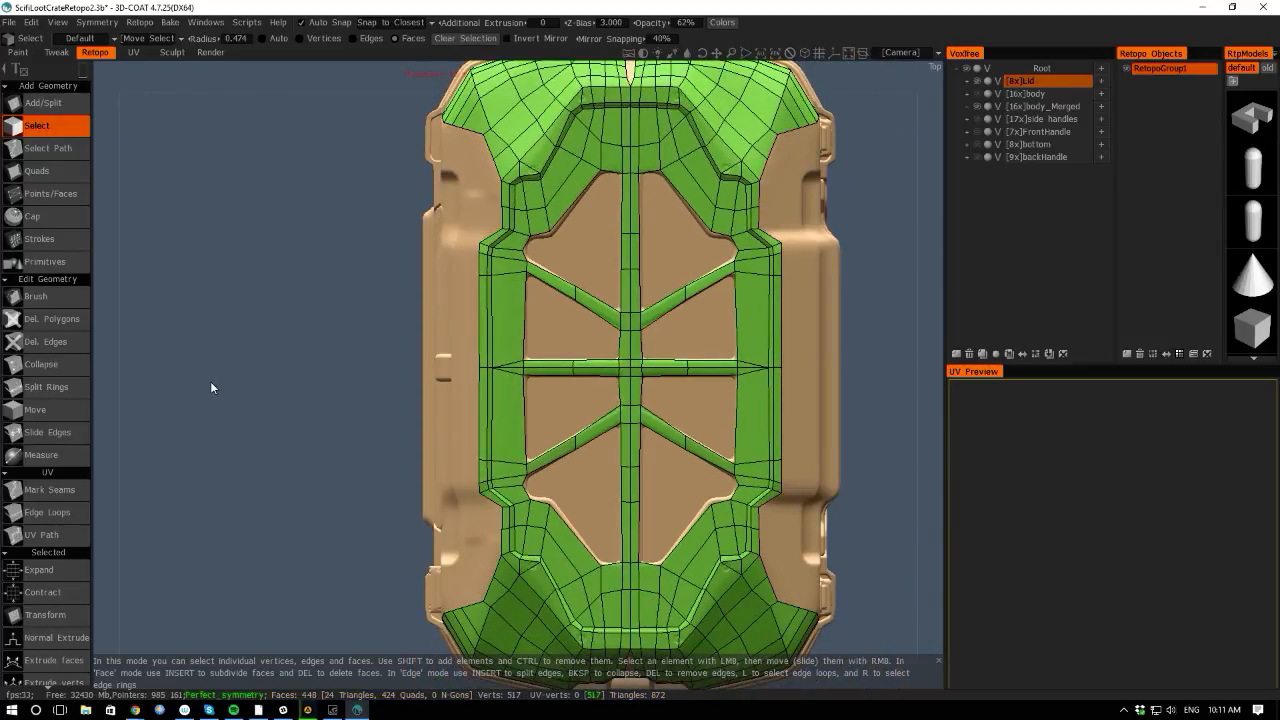
key(ctrl+z)
key(s)
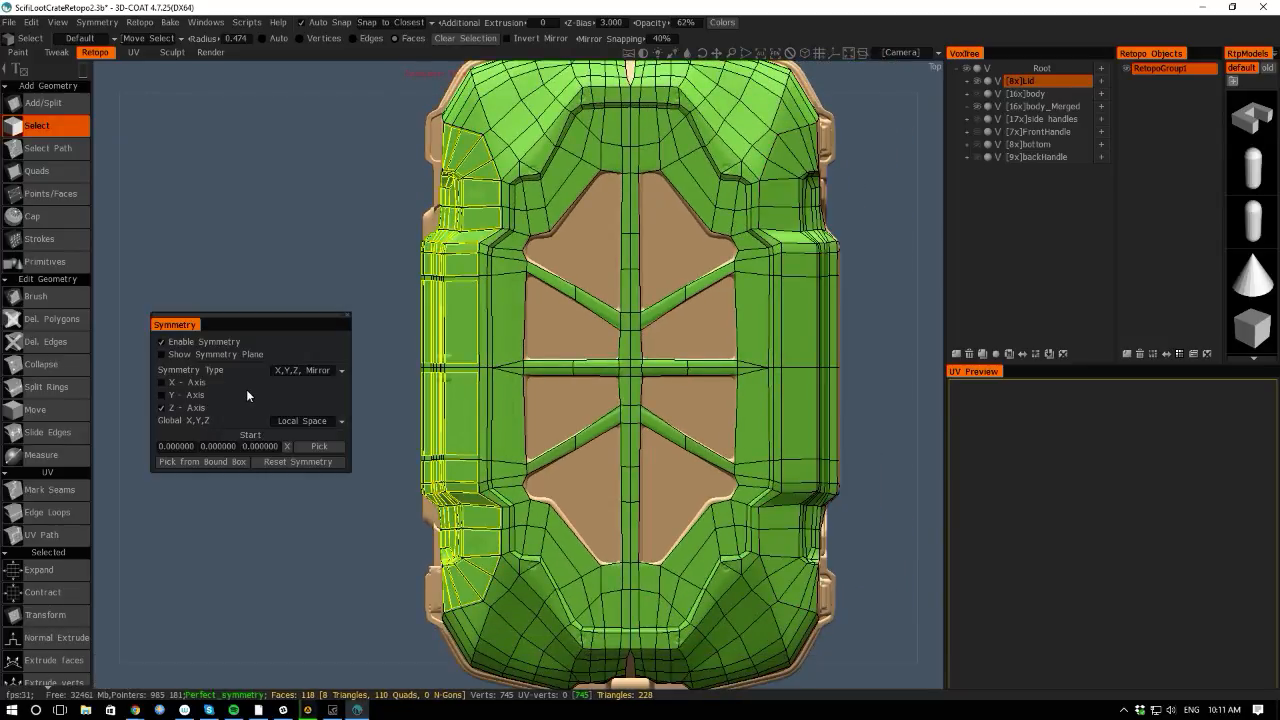
key(Delete)
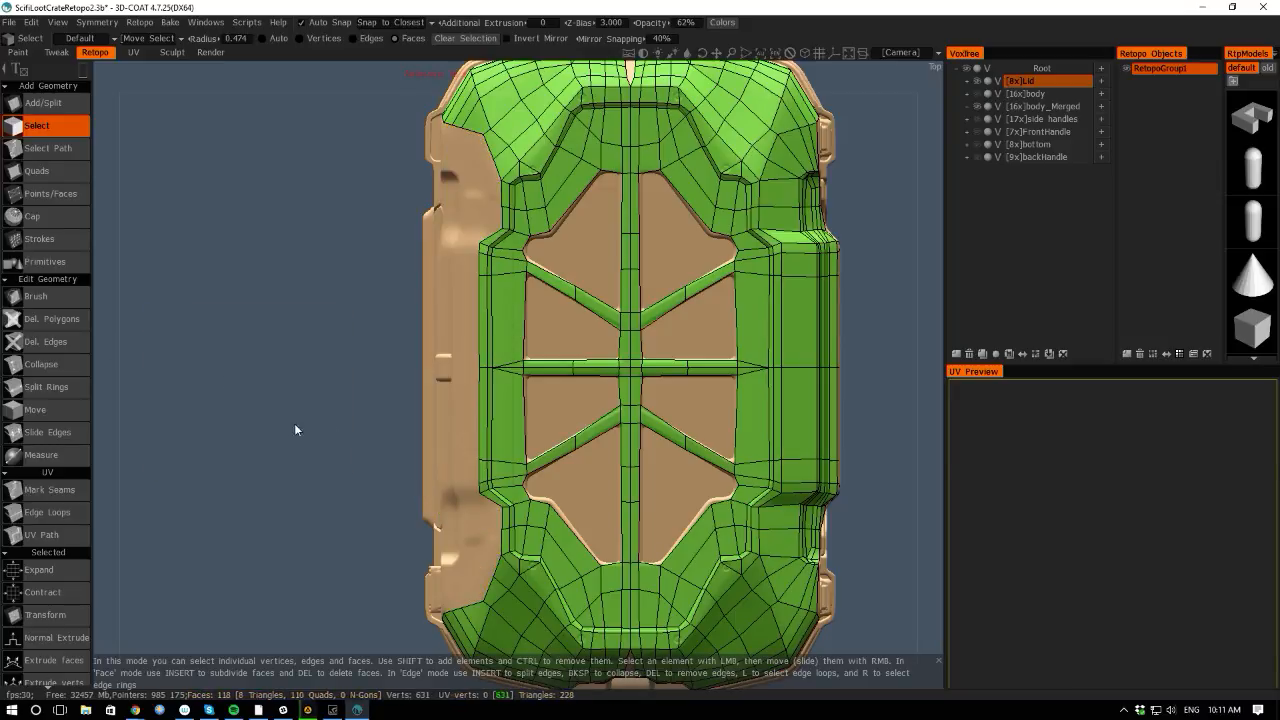
Re-enable Z-axis symmetry to work on the cleared long side of the lid.
drag(95, 443, 112, 478)
middle_drag(112, 478, 173, 378)
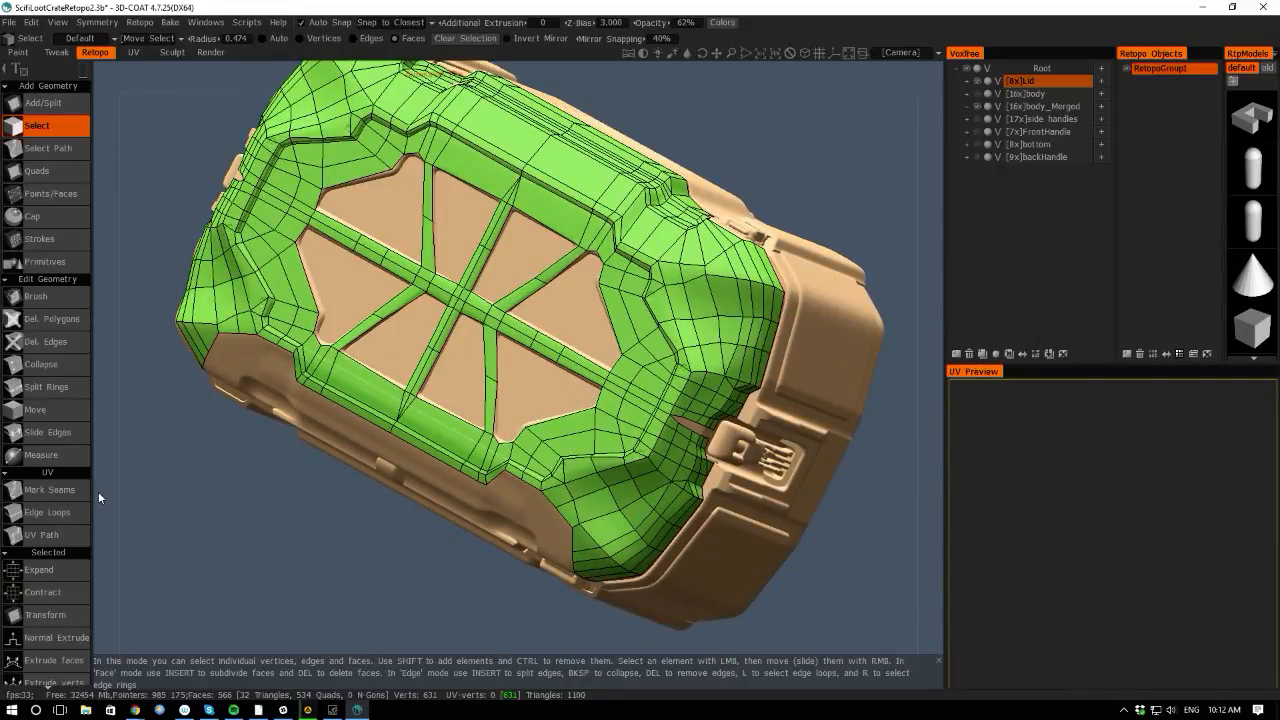
drag(98, 491, 280, 400)
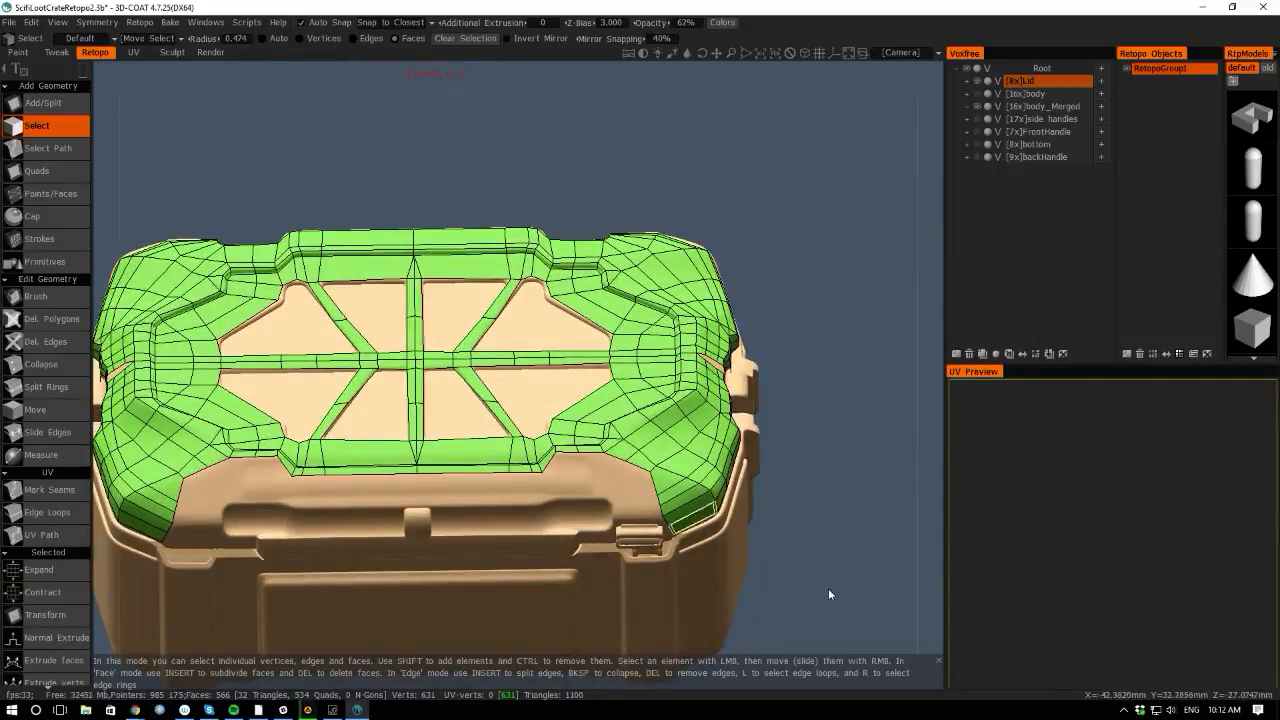
middle_drag(868, 530, 911, 393)
right_drag(911, 393, 941, 510)
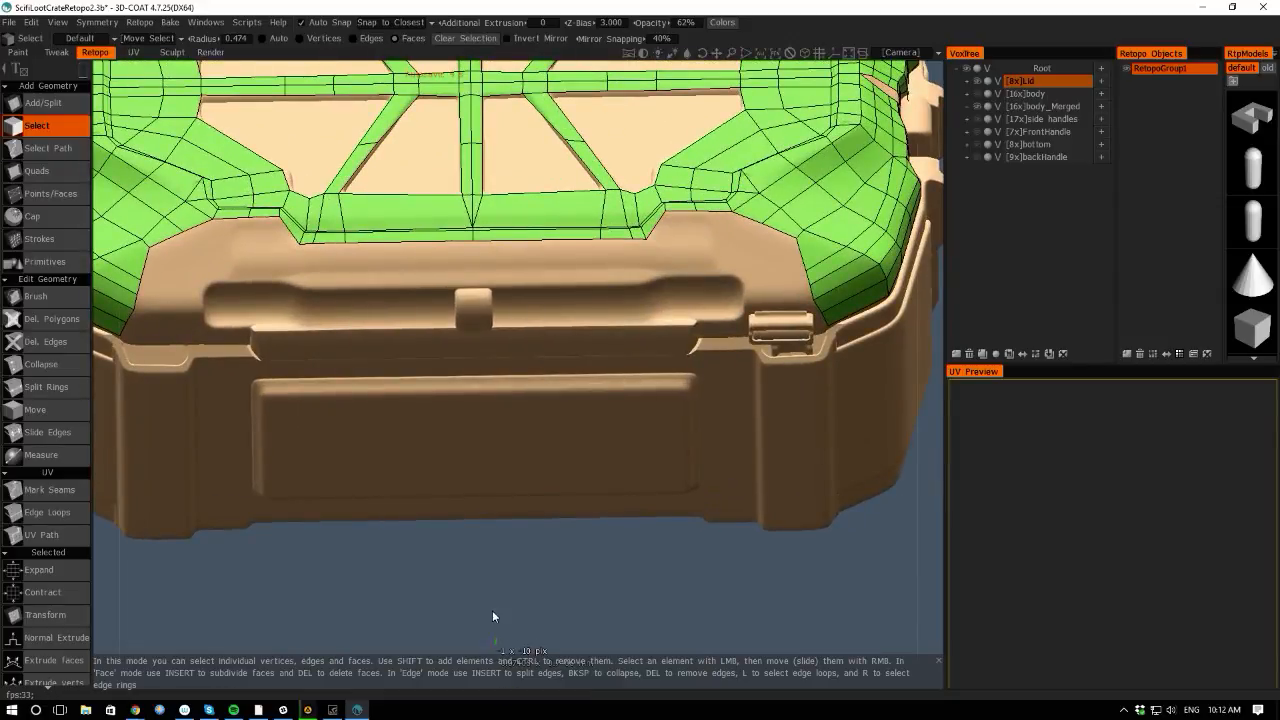
drag(124, 552, 131, 416)
middle_drag(496, 588, 519, 651)
right_drag(519, 651, 519, 662)
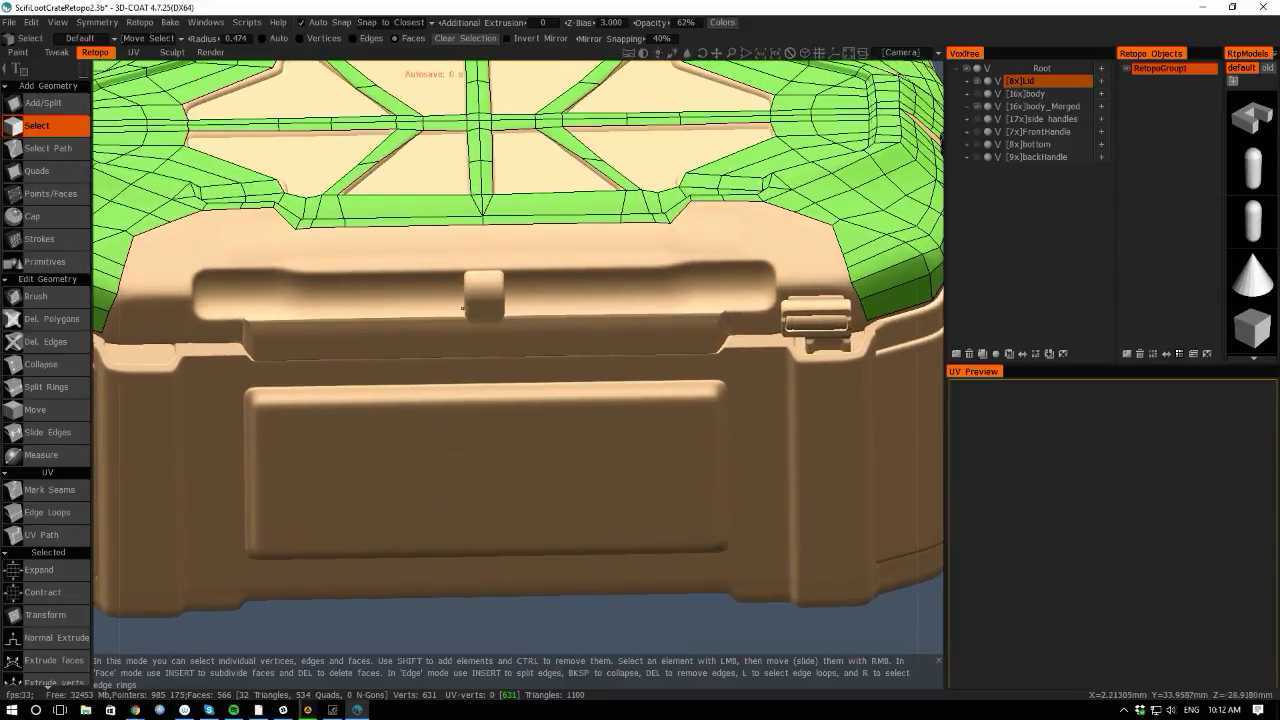
key(s)
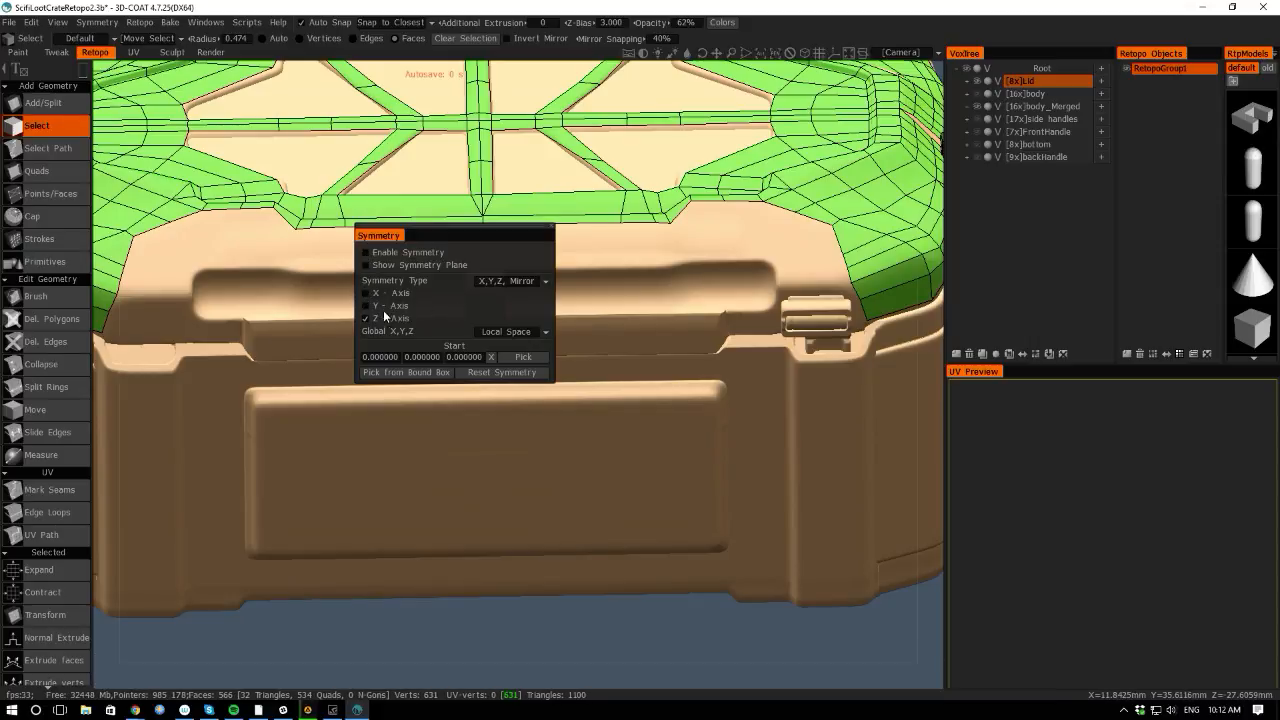
click(367, 252)
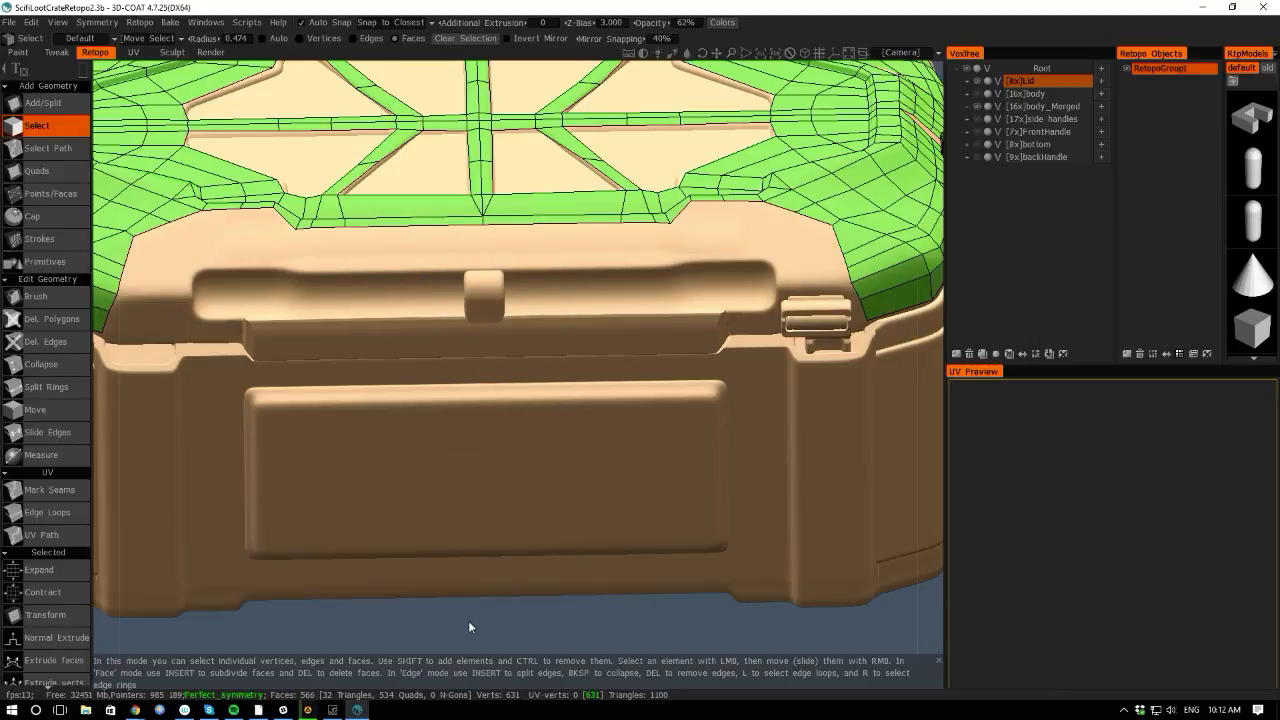
Place mirrored points on the small centre tab in the side recess with Points/Faces and fill them with four quads.
right_drag(469, 627, 503, 668)
click(48, 194)
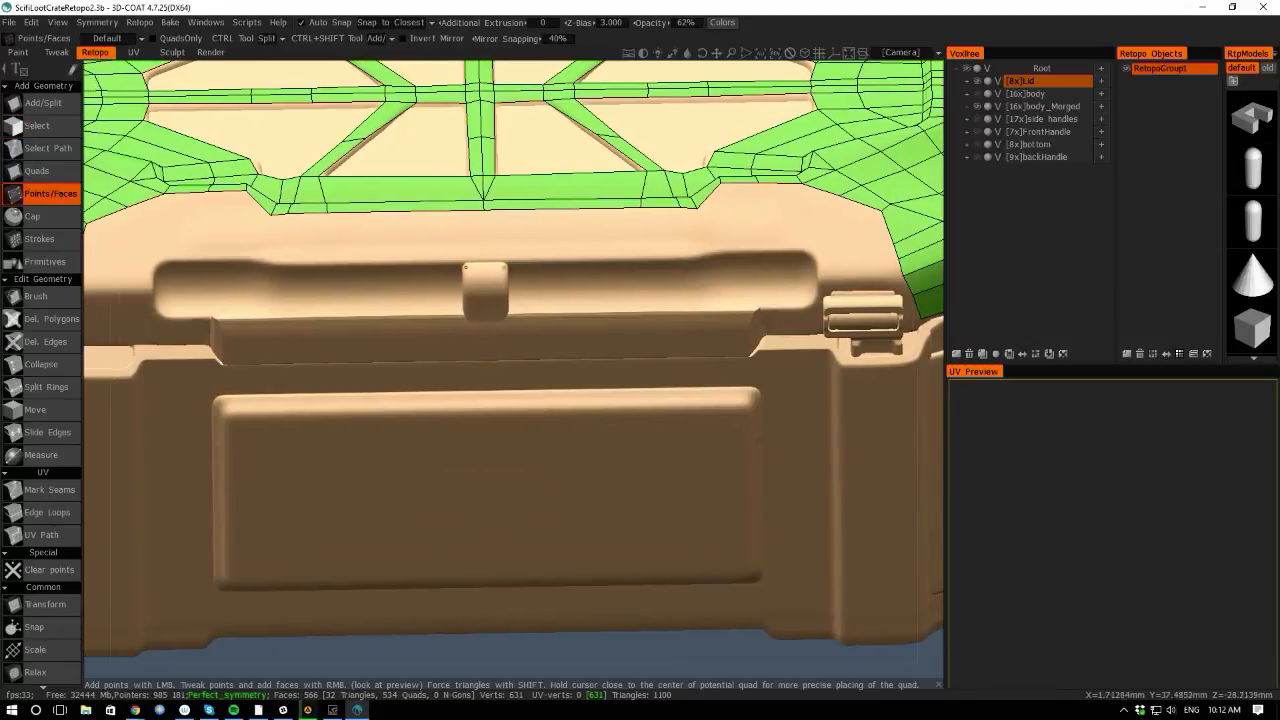
click(465, 262)
click(468, 296)
click(467, 321)
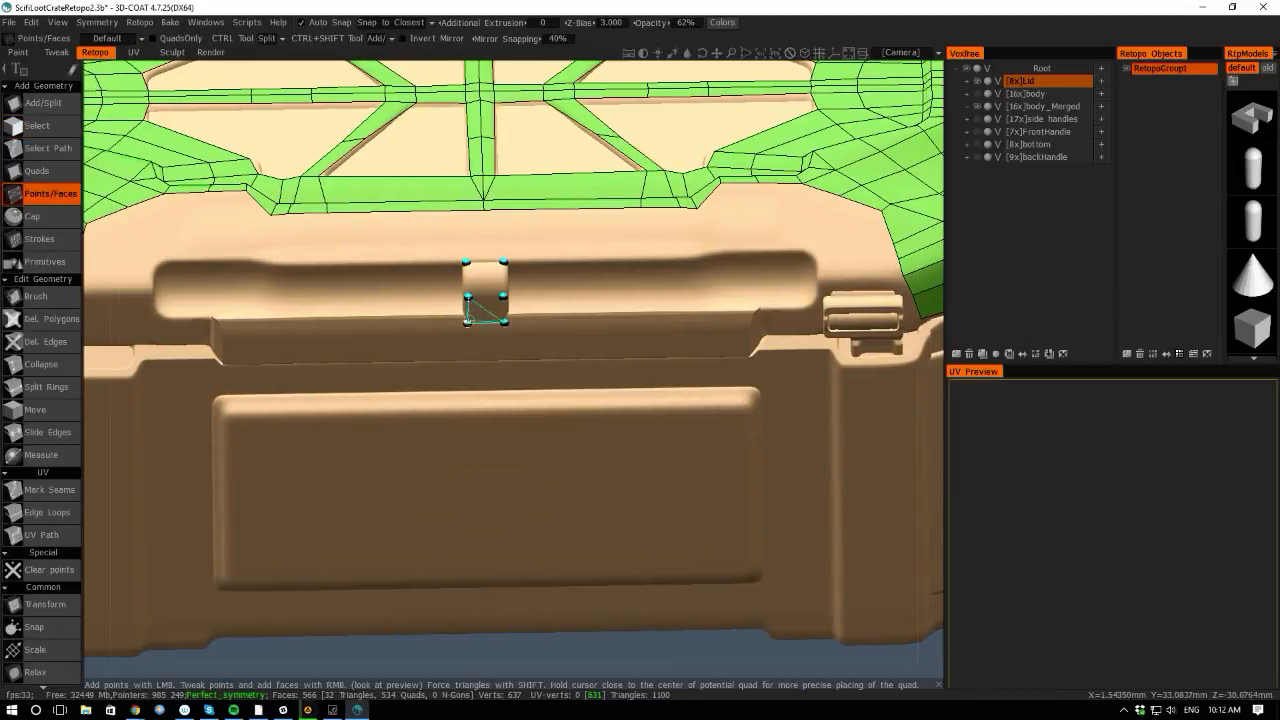
key(ctrl+z)
key(ctrl+z)
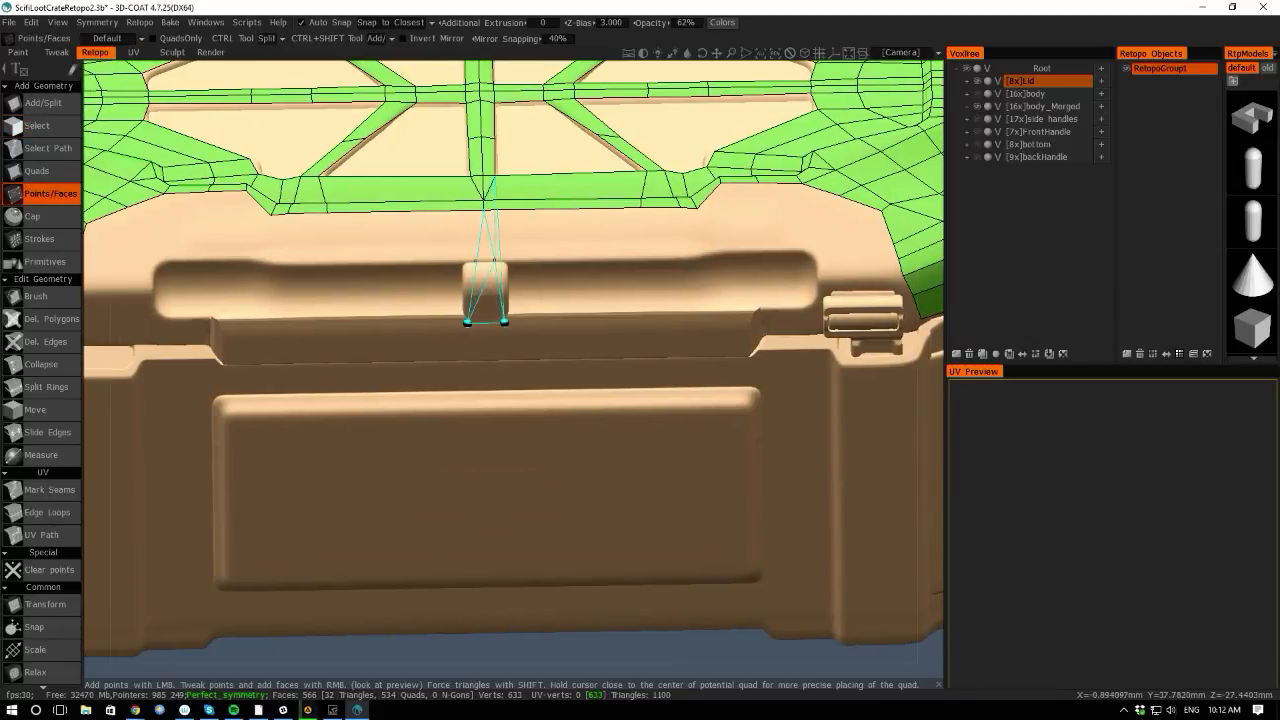
click(465, 265)
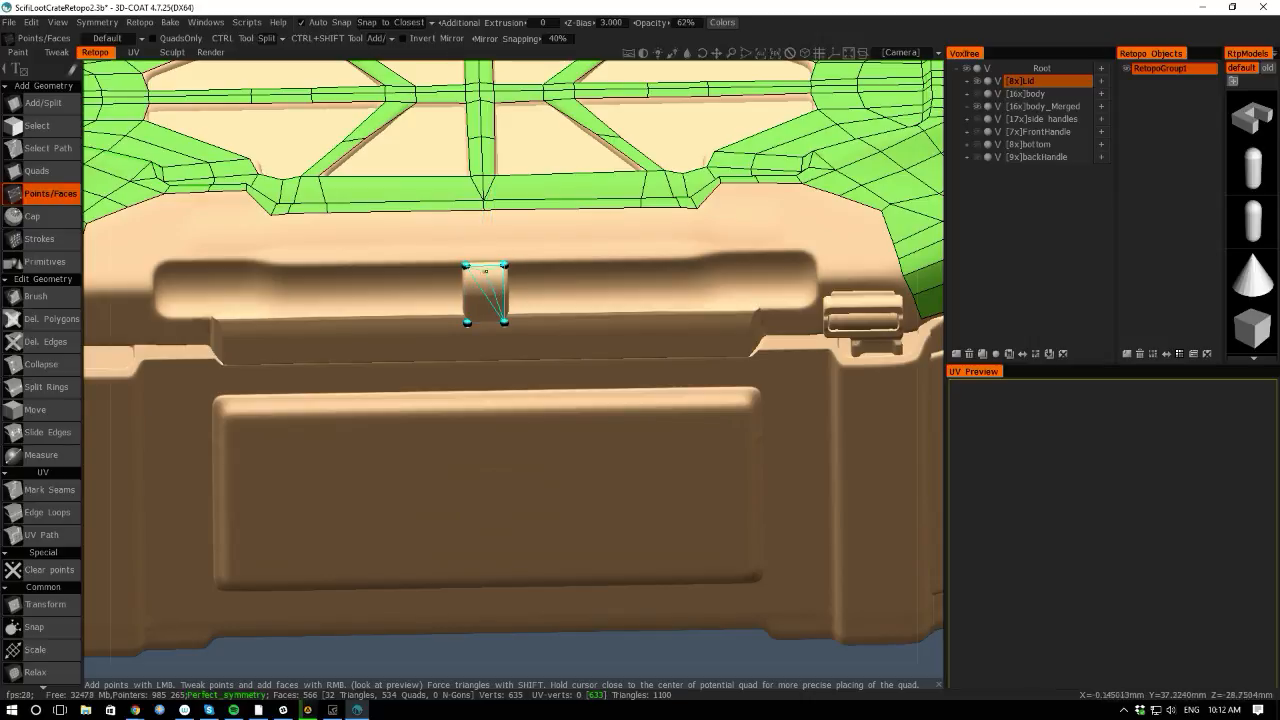
click(485, 266)
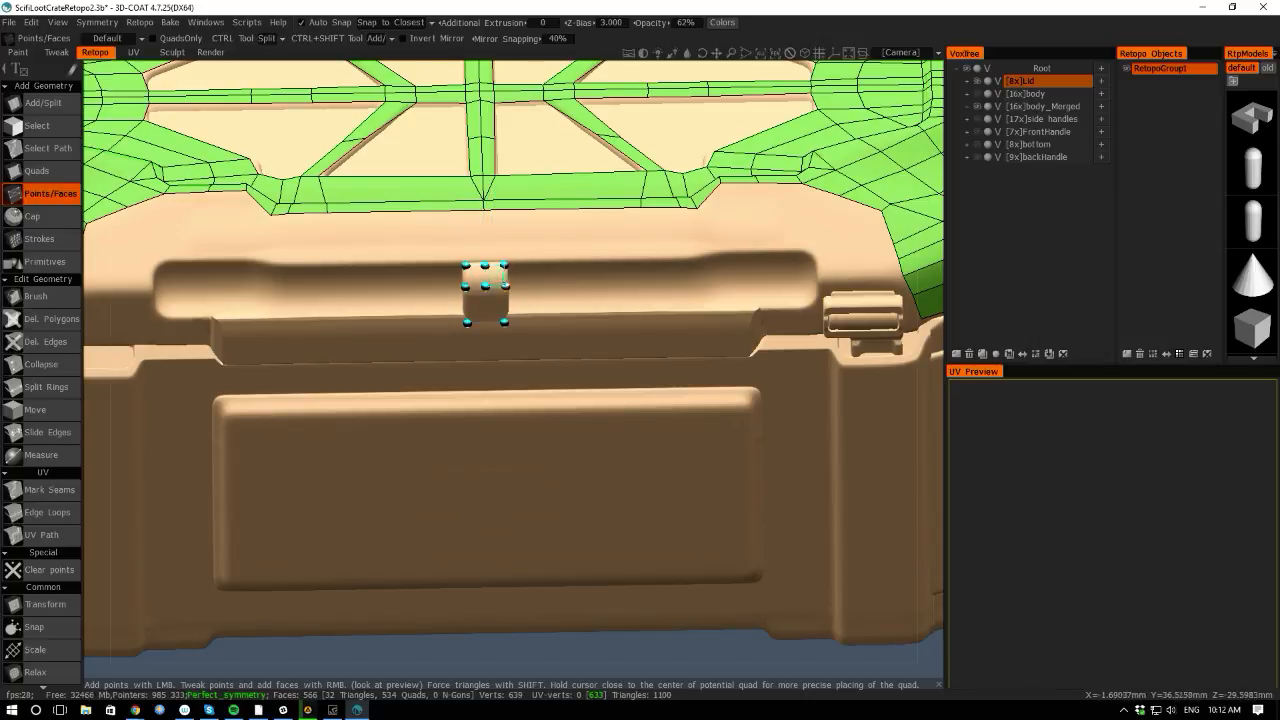
click(495, 276)
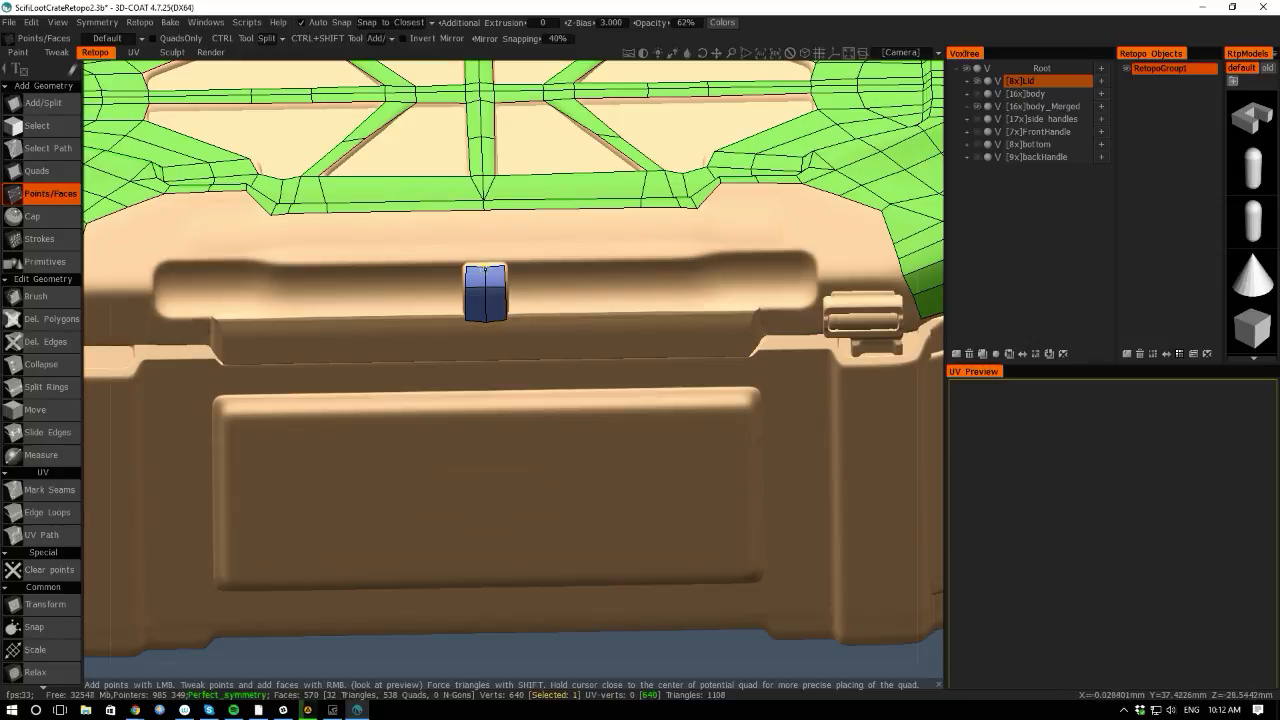
Place a mirrored pair of points on the recess's upper rim and split the centre tab's faces with crosswise edges.
click(643, 257)
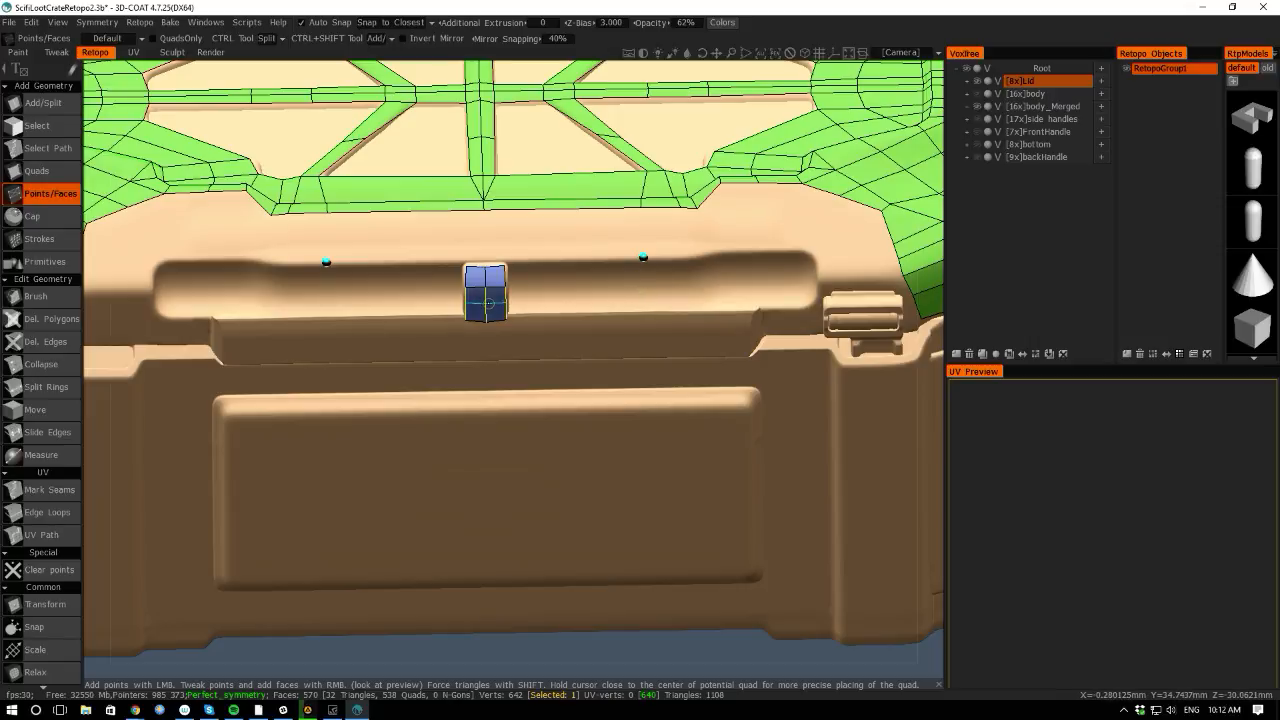
ctrl+click(489, 303)
ctrl+click(487, 273)
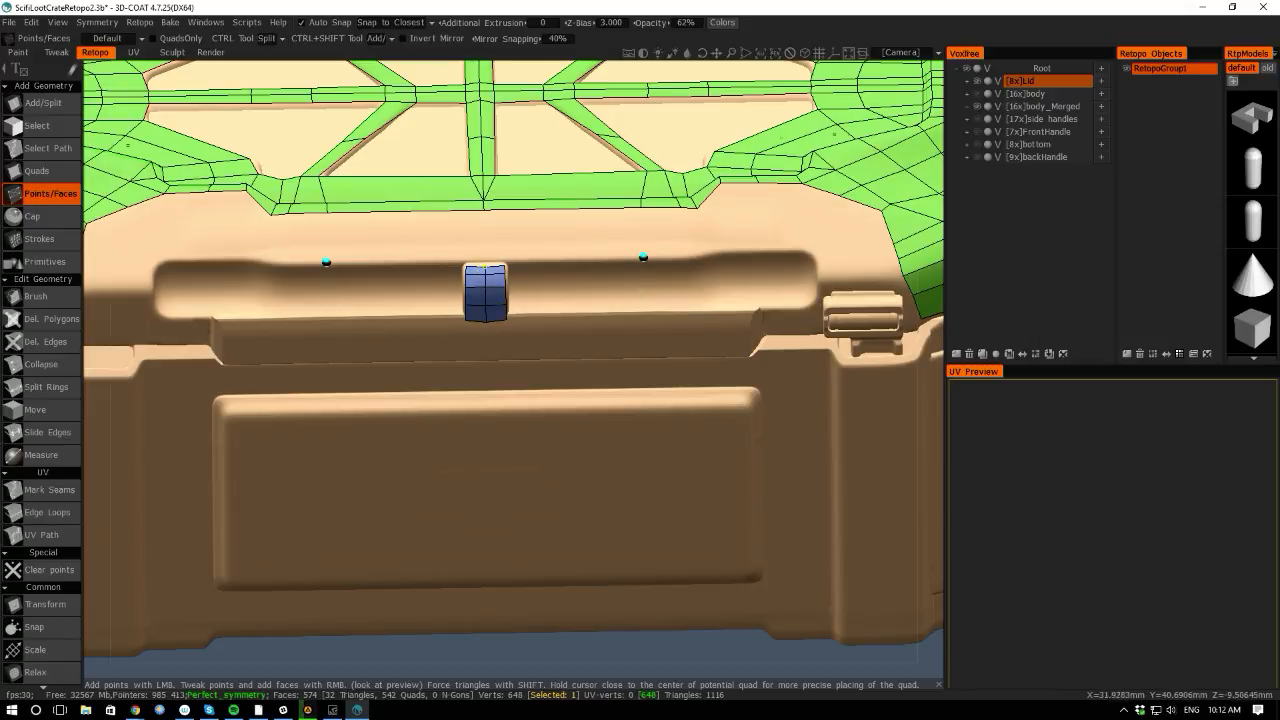
Place three mirrored pairs of points on the bare lid surface between the green mesh edge and the recess's upper rim.
alt+drag(89, 168, 90, 200)
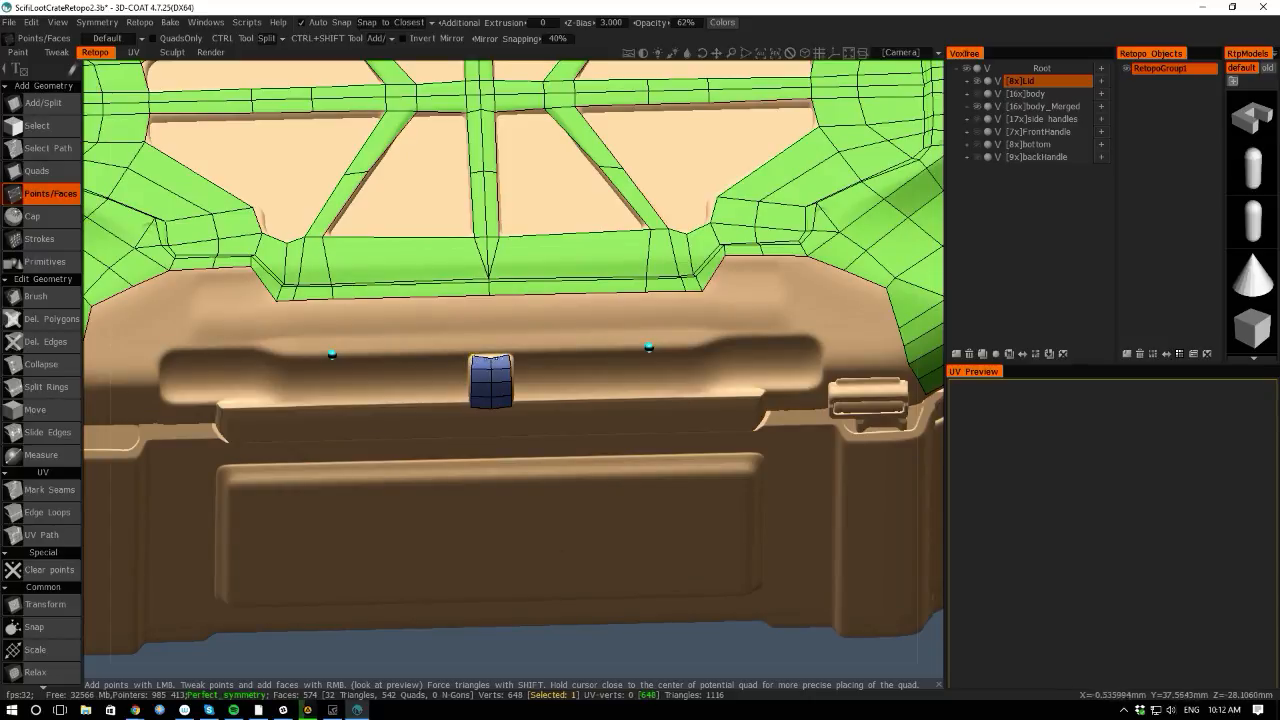
scroll(488, 658, down, 5)
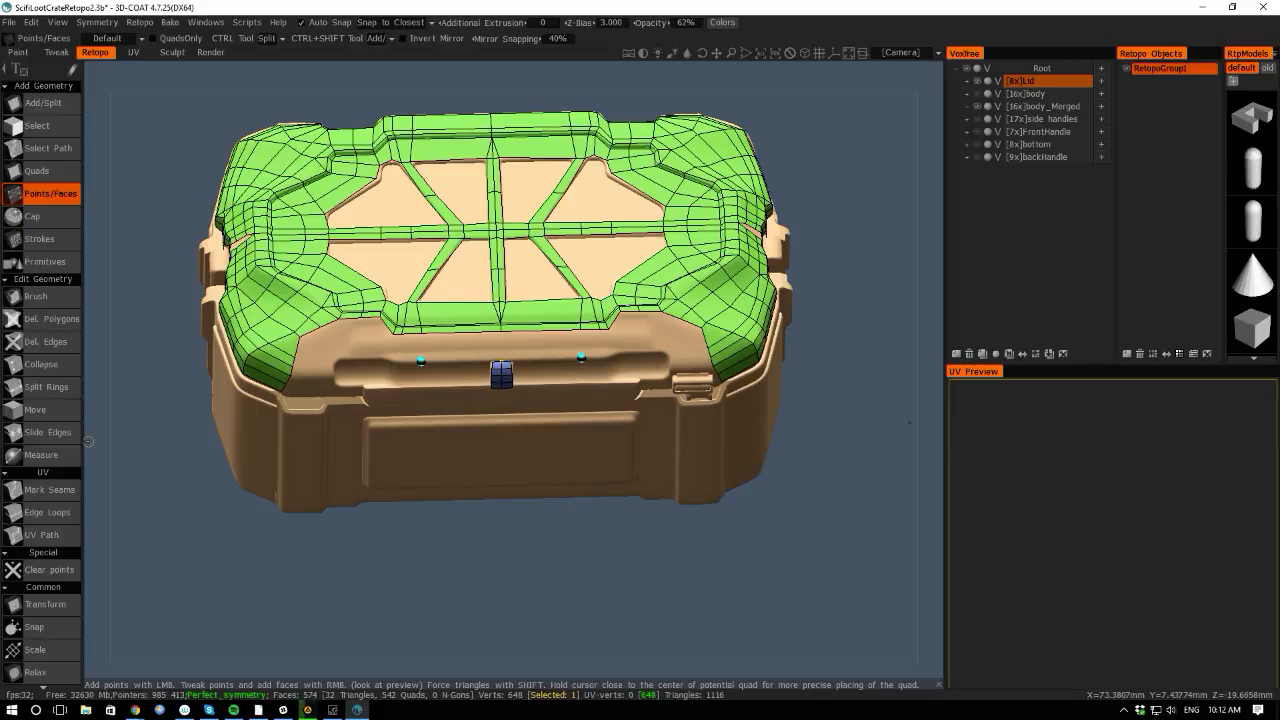
drag(106, 459, 223, 491)
scroll(371, 537, up, 5)
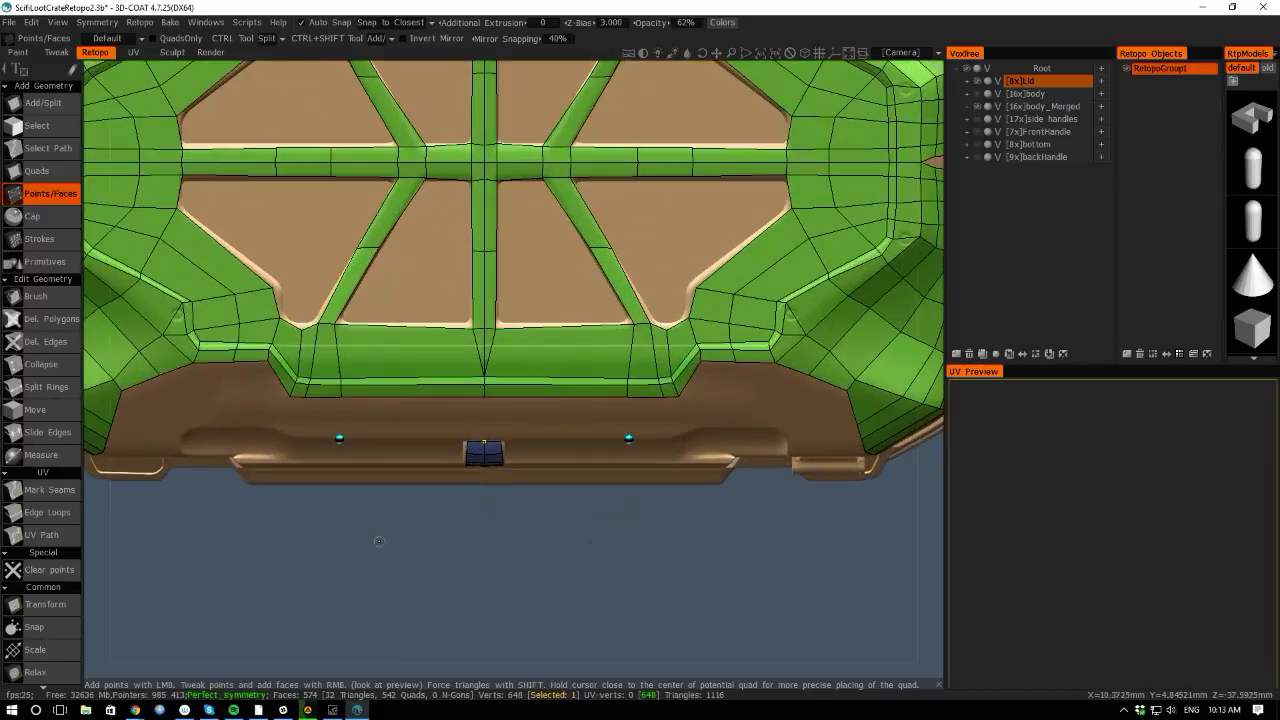
click(507, 403)
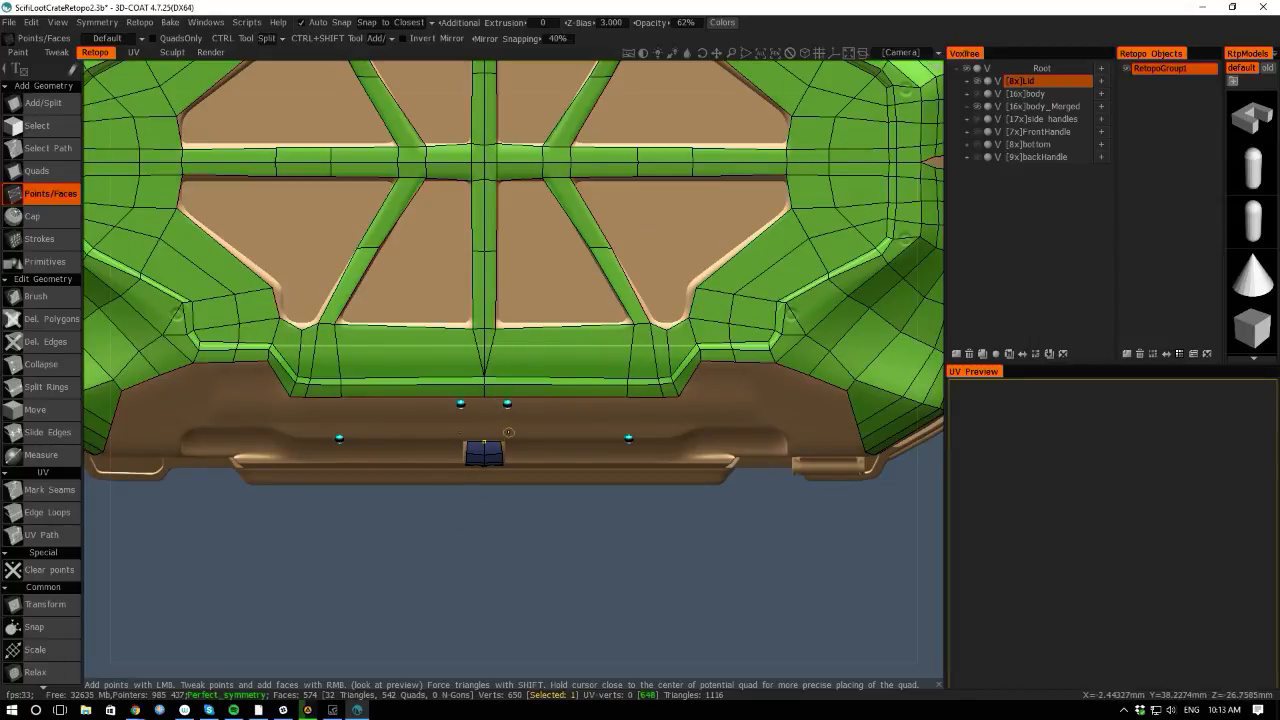
click(508, 432)
click(623, 409)
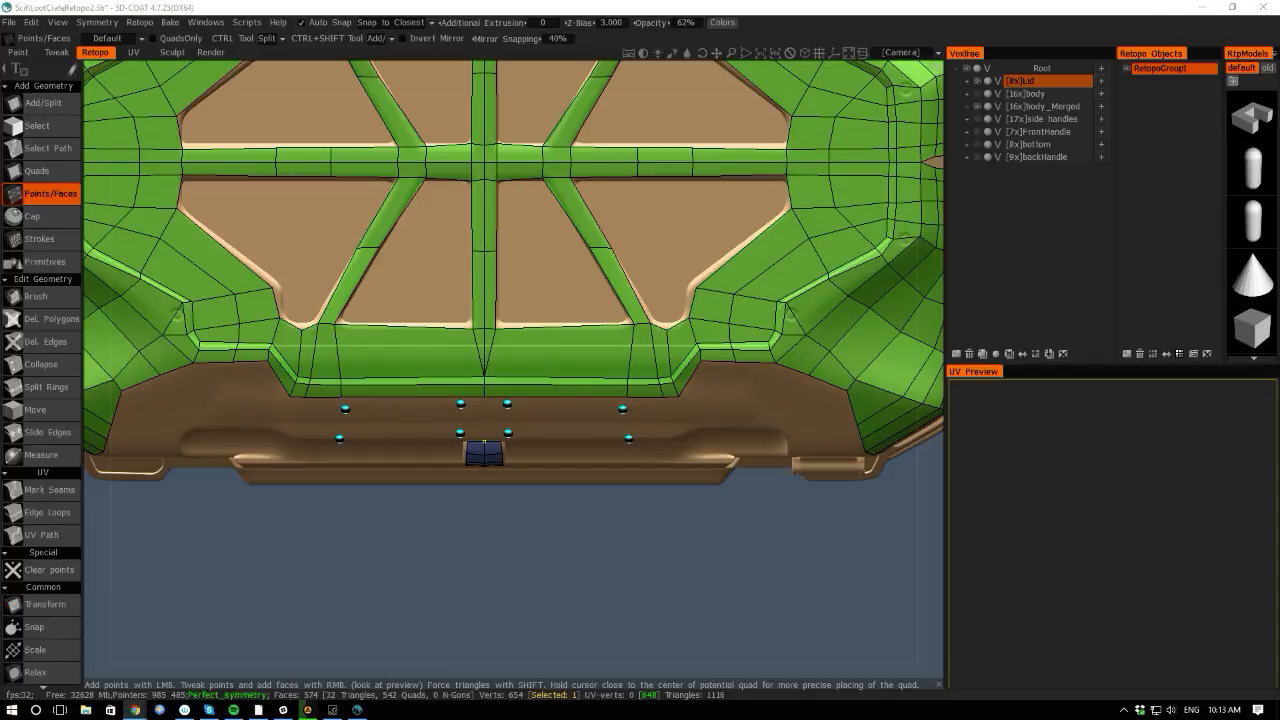
View the shared drawing screen in a maximized Google Hangouts window and return to 3D-Coat.
click(135, 710)
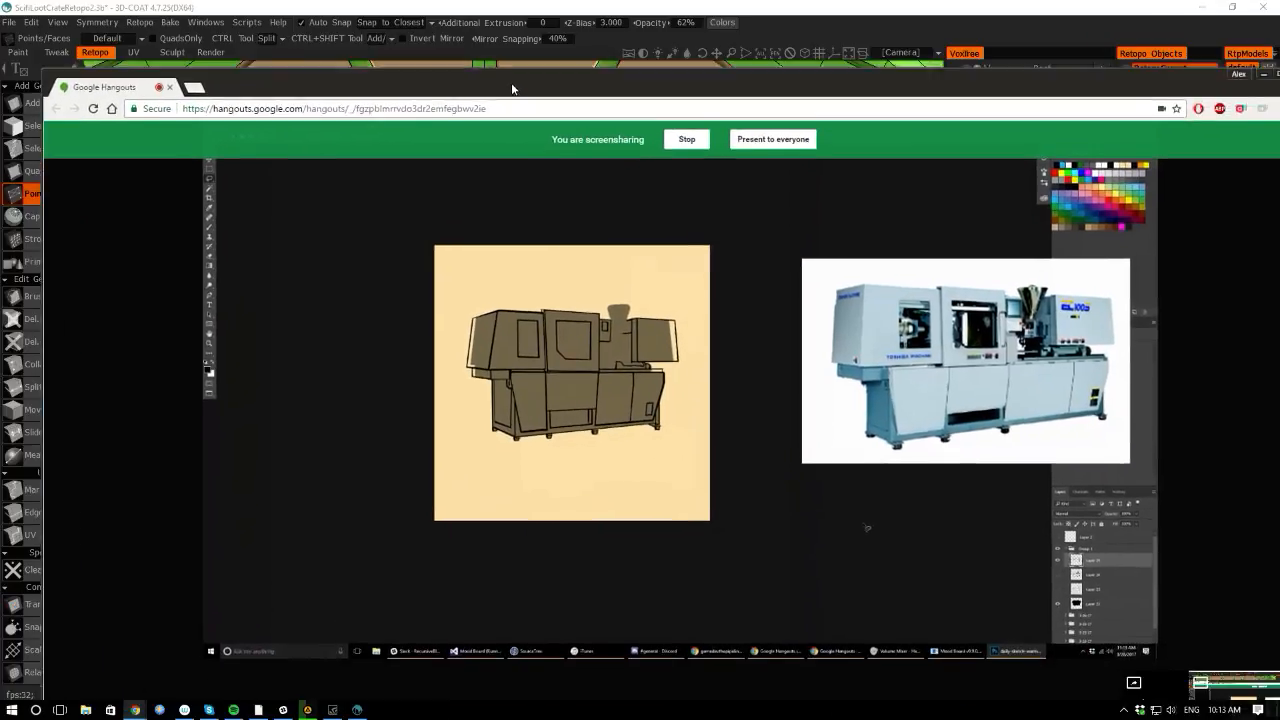
double_click(352, 90)
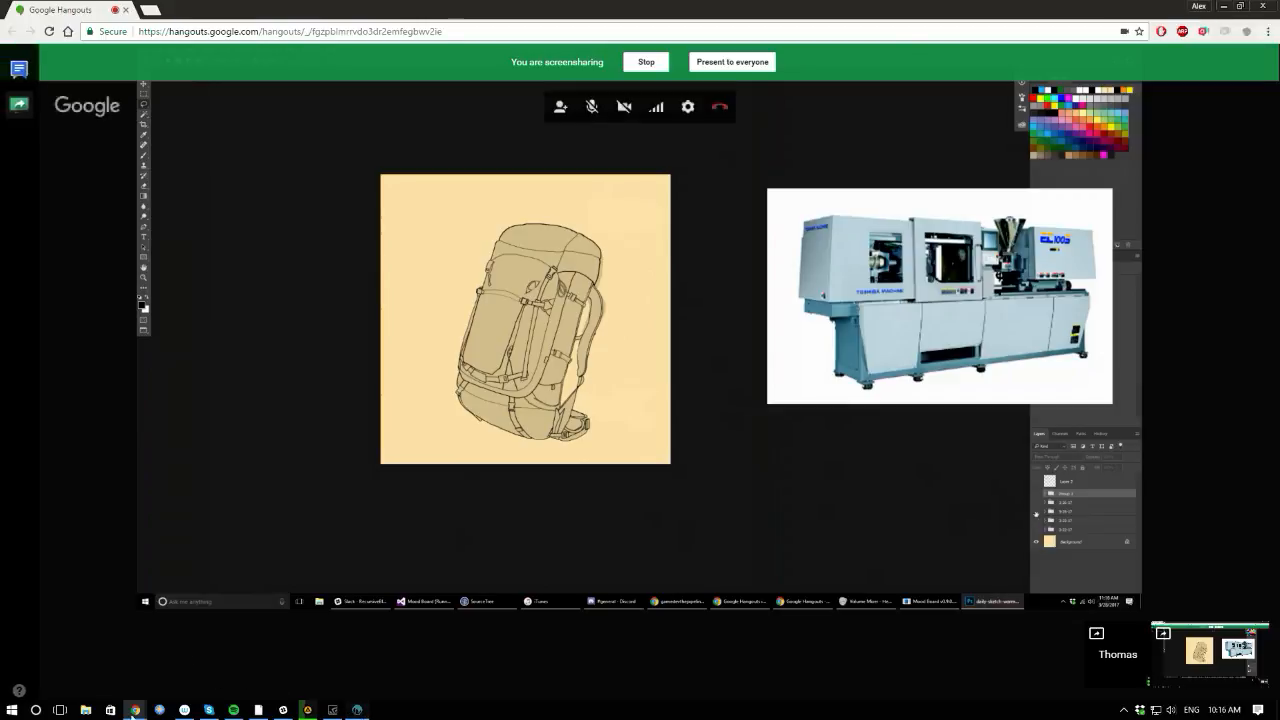
click(357, 710)
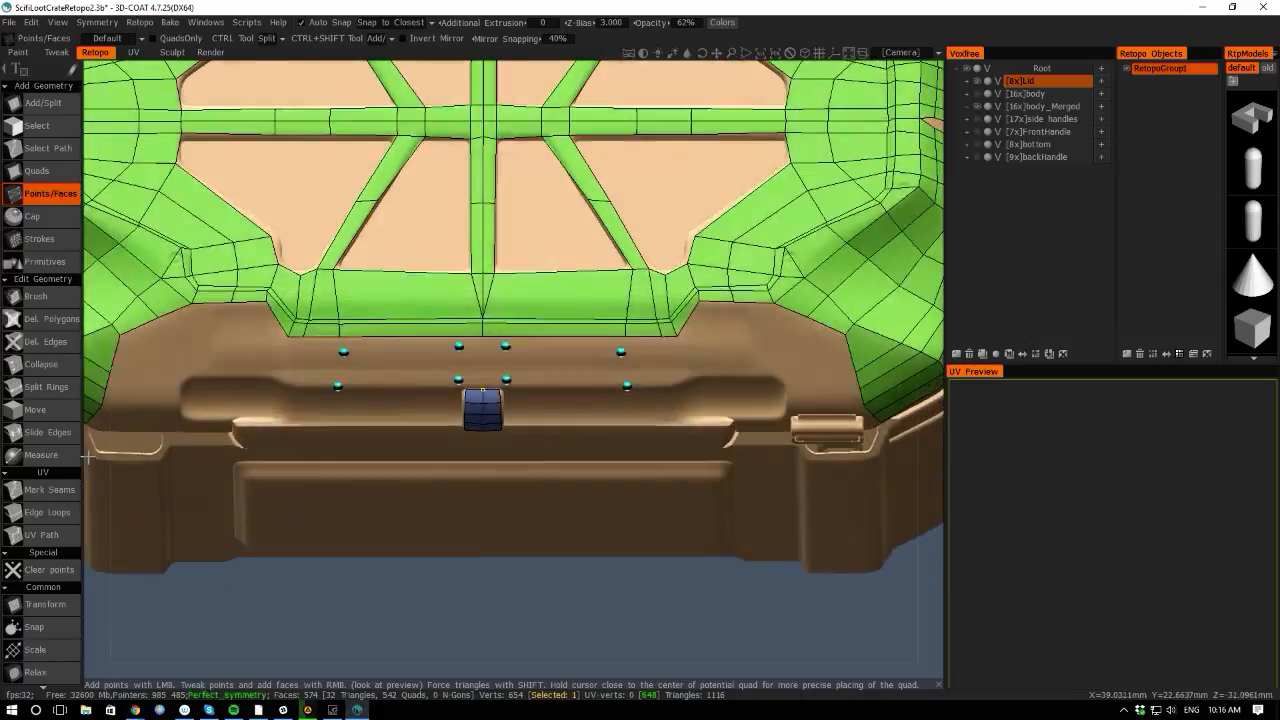
Examine the lid's retopo mesh from the recess side, the latch end and the opposite long side.
alt+drag(88, 456, 160, 434)
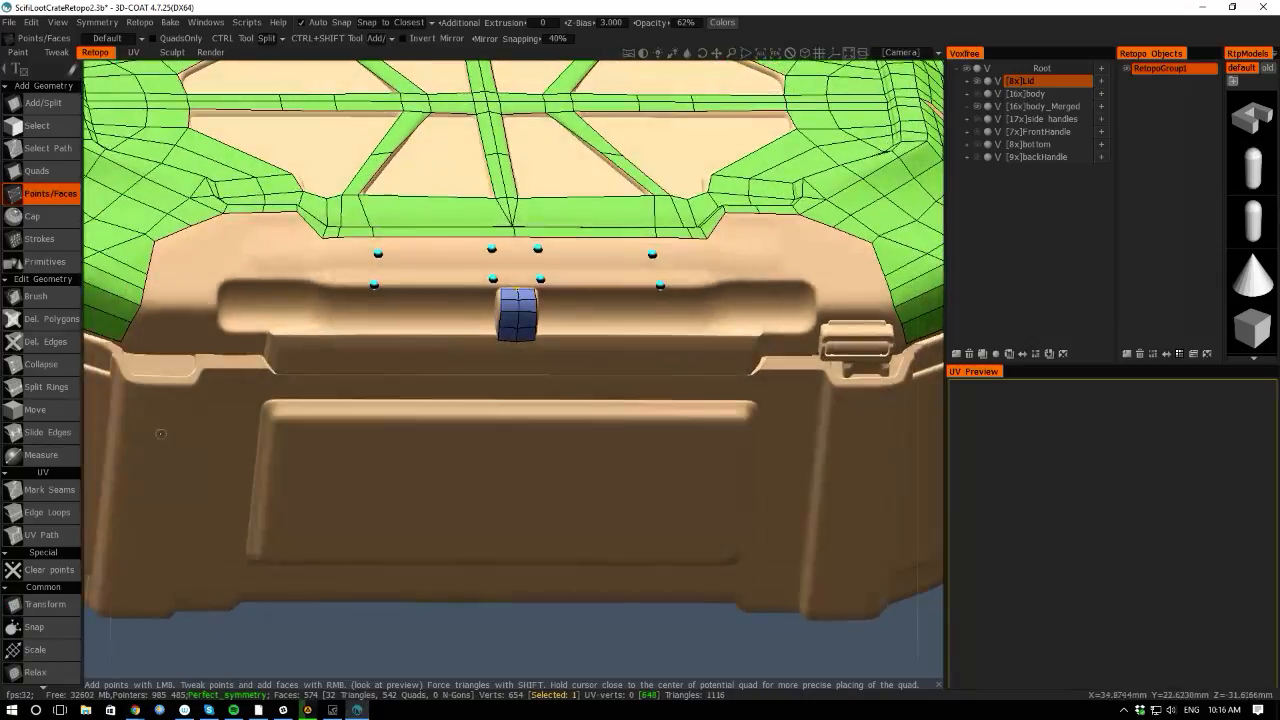
middle_drag(502, 596, 494, 588)
right_drag(494, 588, 298, 517)
drag(115, 431, 172, 476)
scroll(172, 476, up, 2)
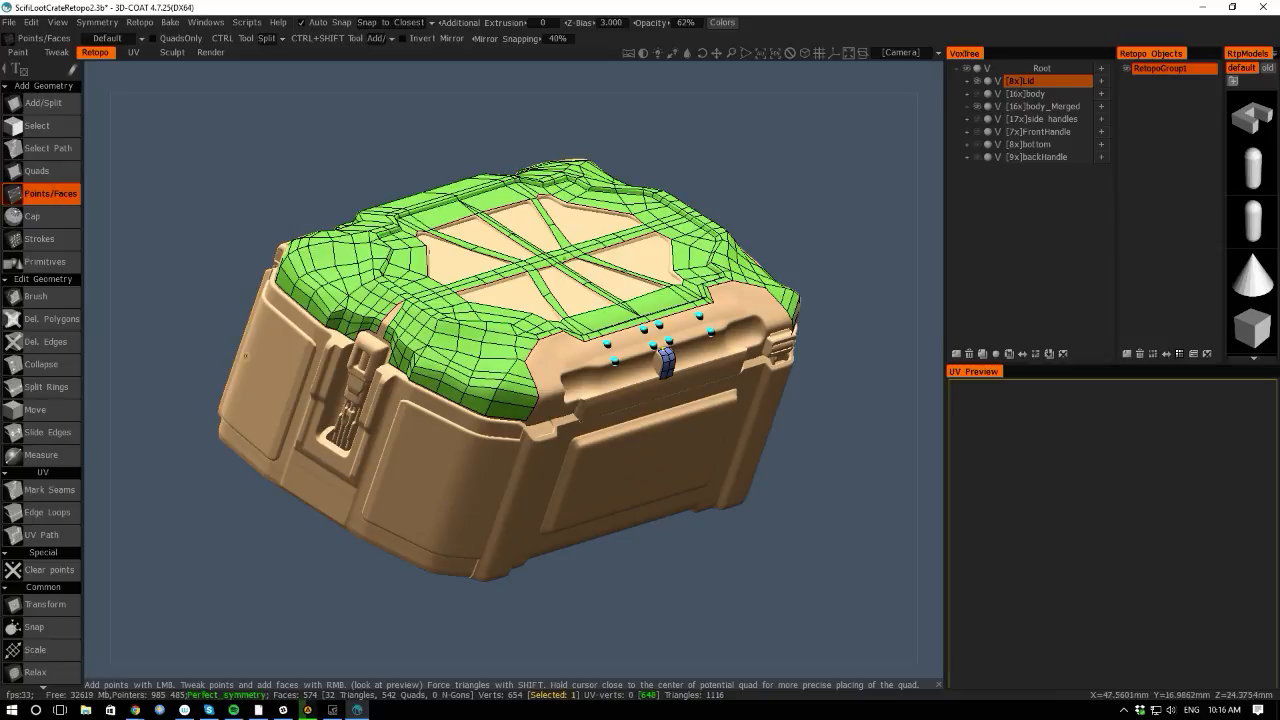
drag(100, 364, 186, 437)
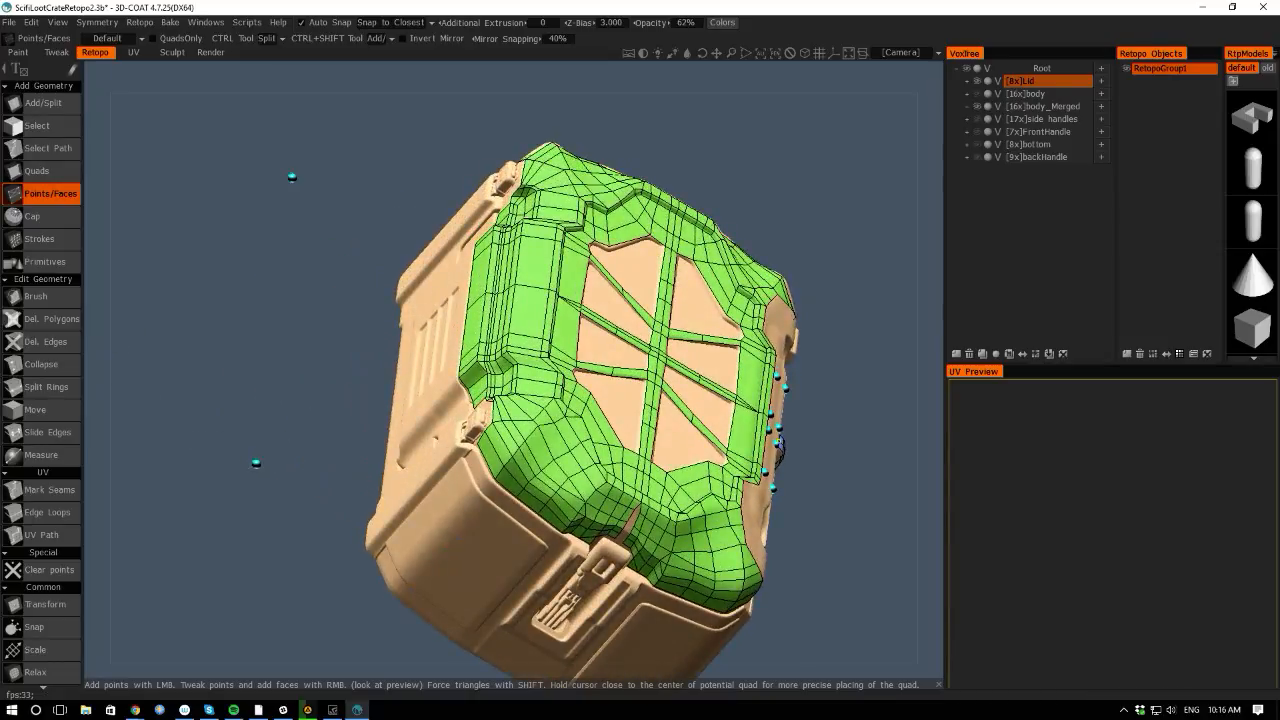
drag(100, 400, 184, 404)
drag(103, 434, 221, 439)
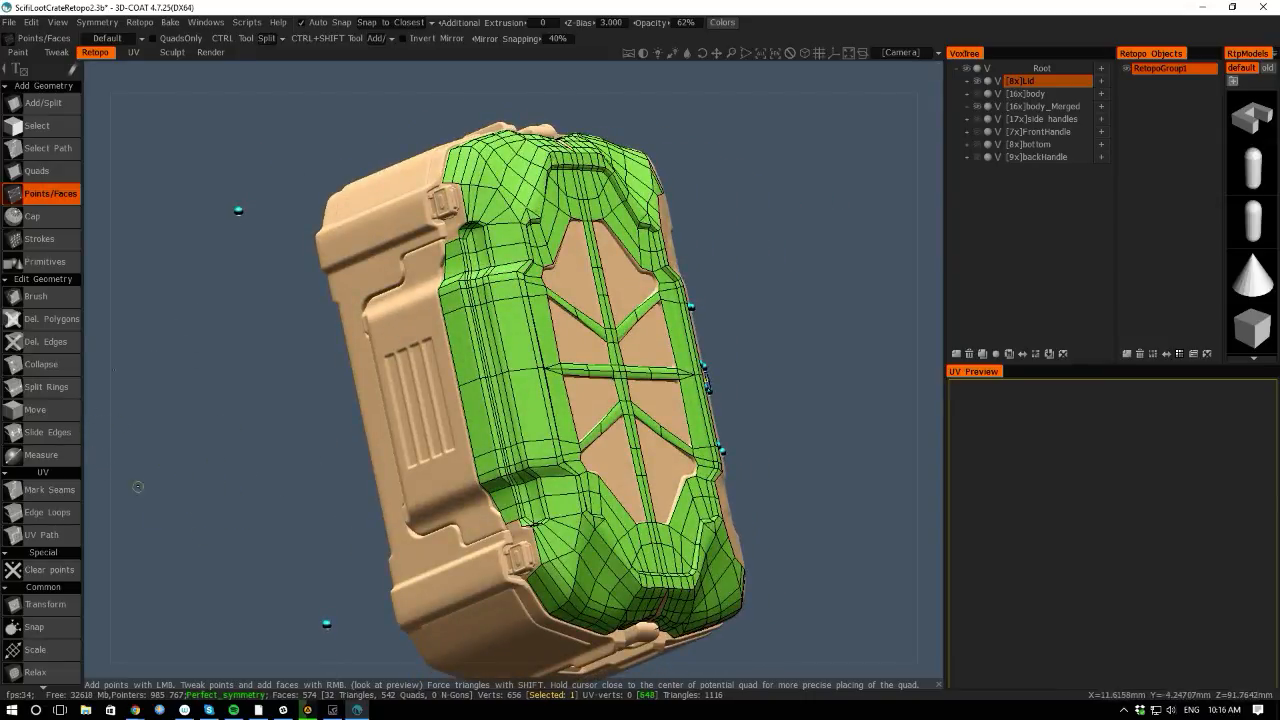
Switch to GeForce Experience and bring up its sharing overlay with the recording and broadcast controls.
right_click(335, 711)
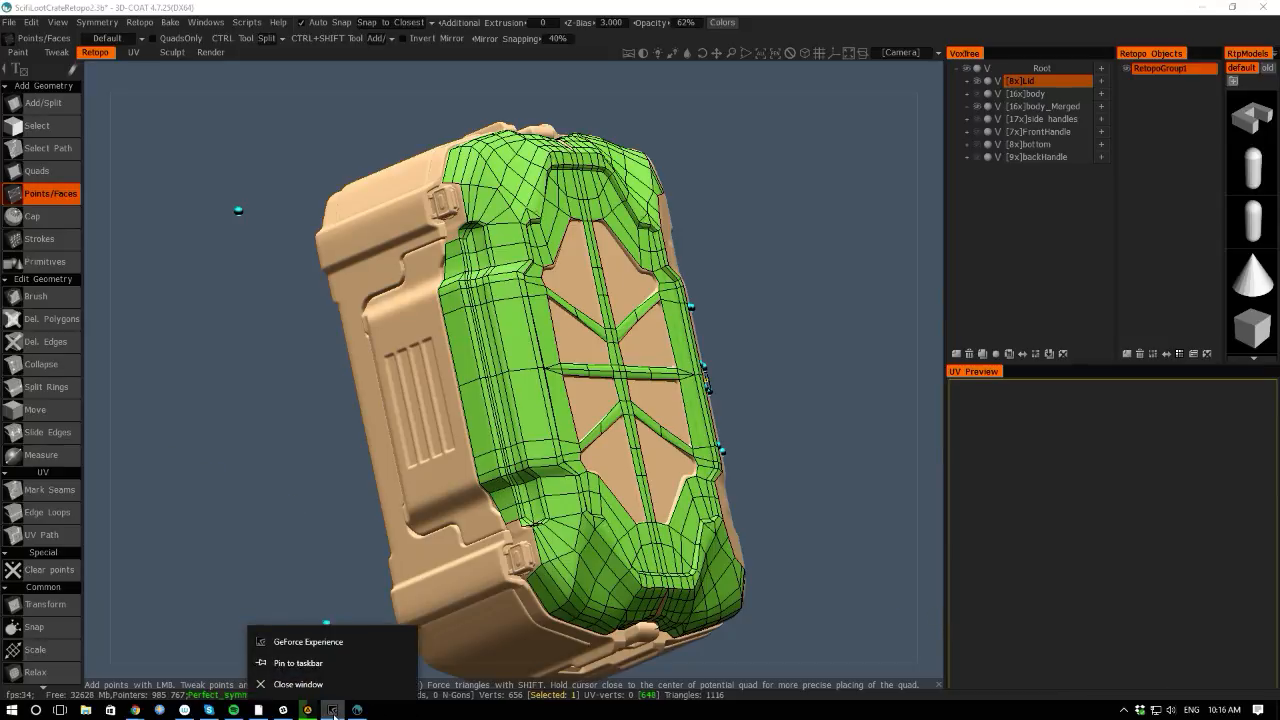
click(280, 642)
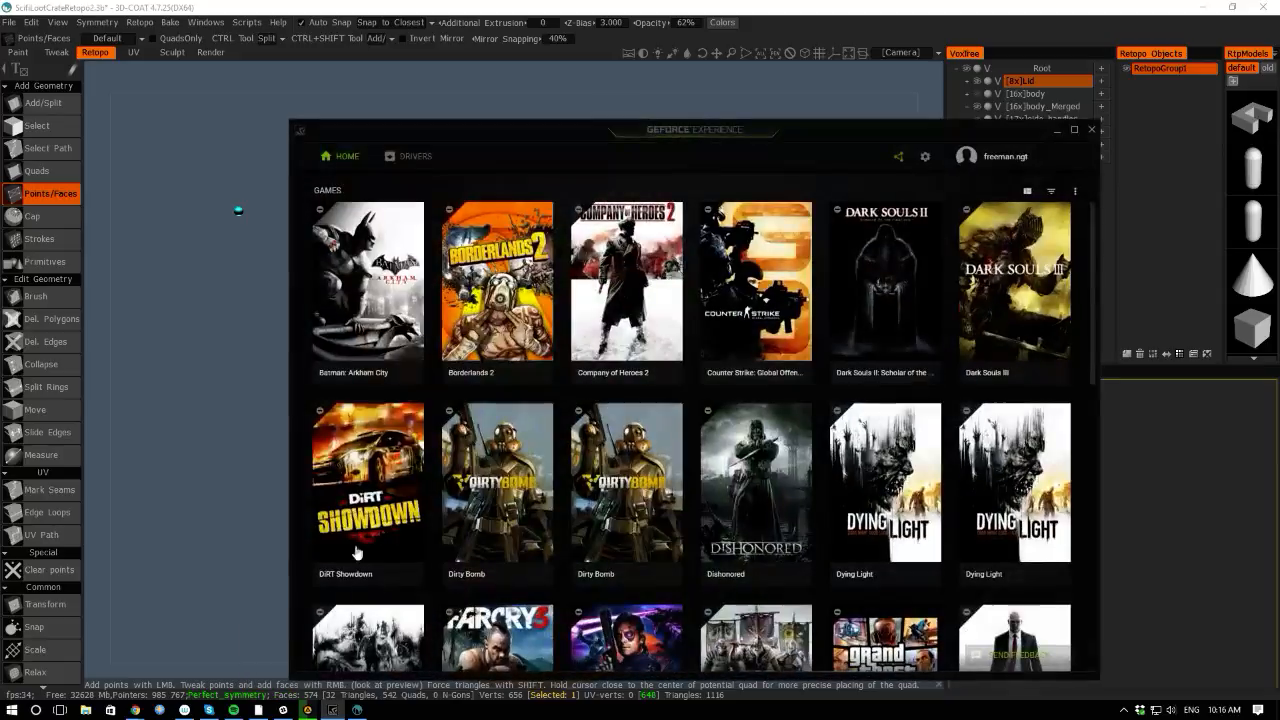
click(898, 157)
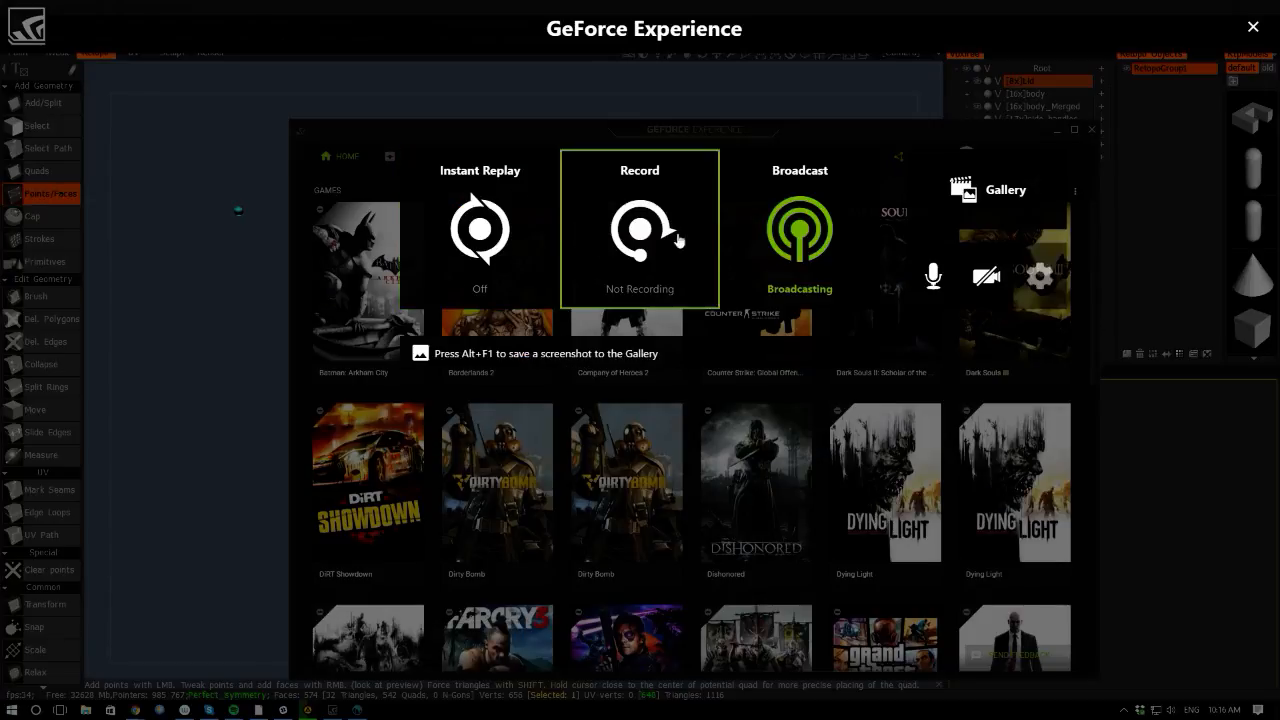